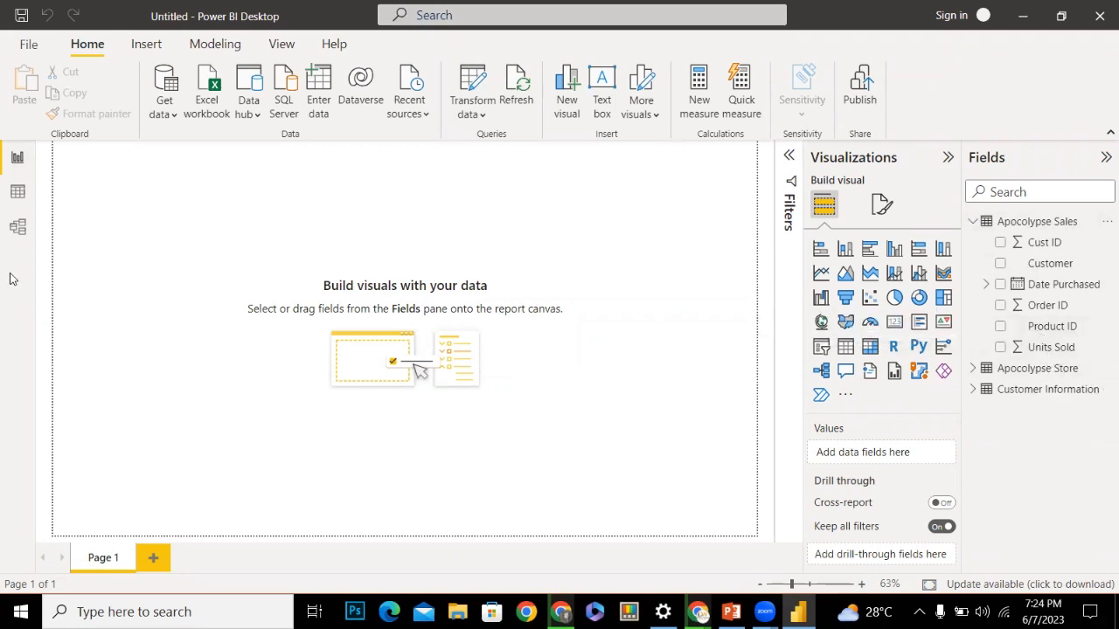
Review the rows of the Apocolypse Sales table, return to the report, and view the table's available actions
{"action": "left_click", "coordinate": [17, 192]}
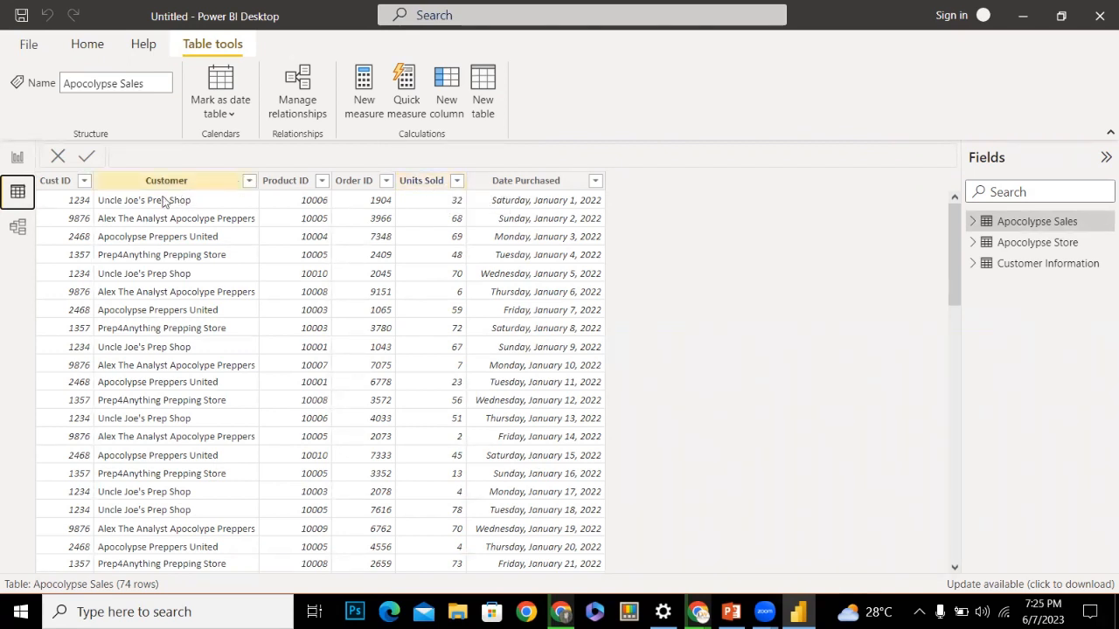
{"action": "left_click", "coordinate": [18, 159]}
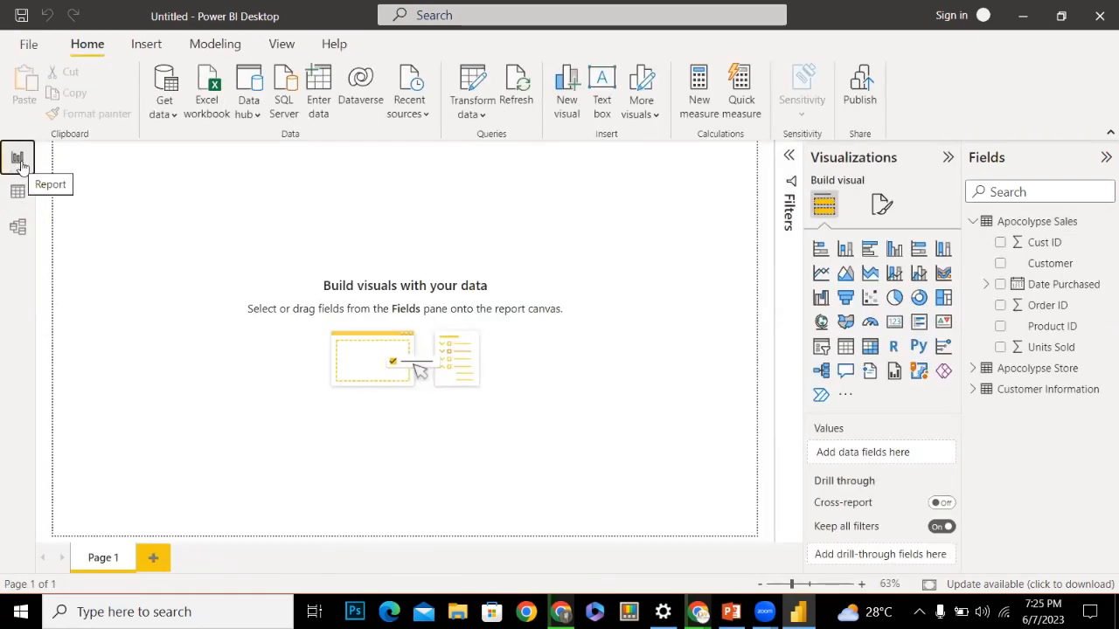
{"action": "right_click", "coordinate": [1027, 226]}
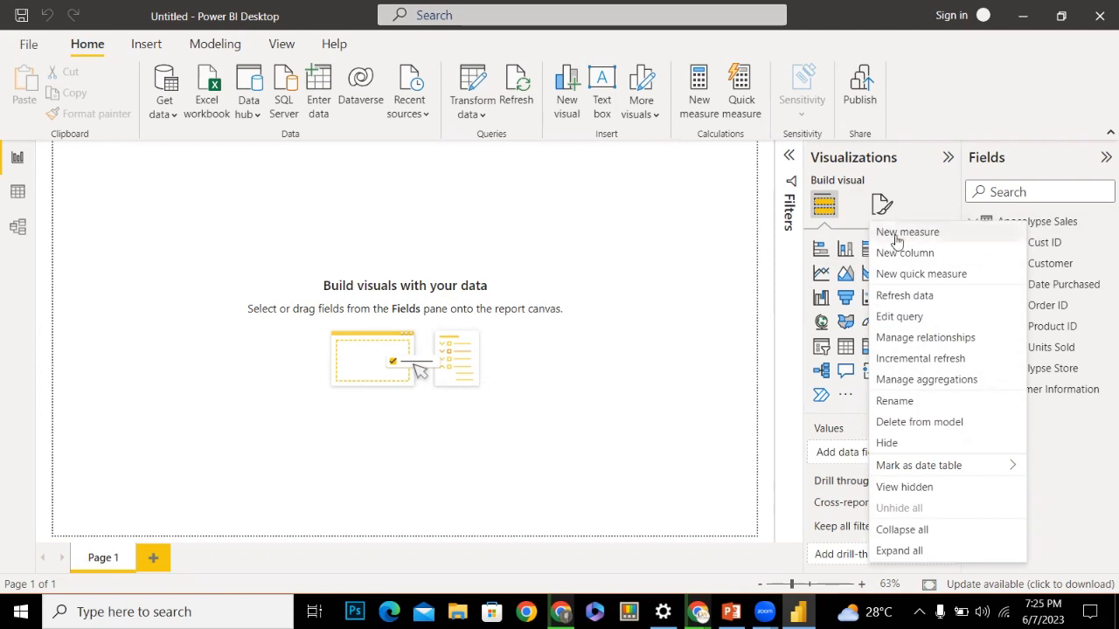
{"action": "left_click", "coordinate": [606, 245]}
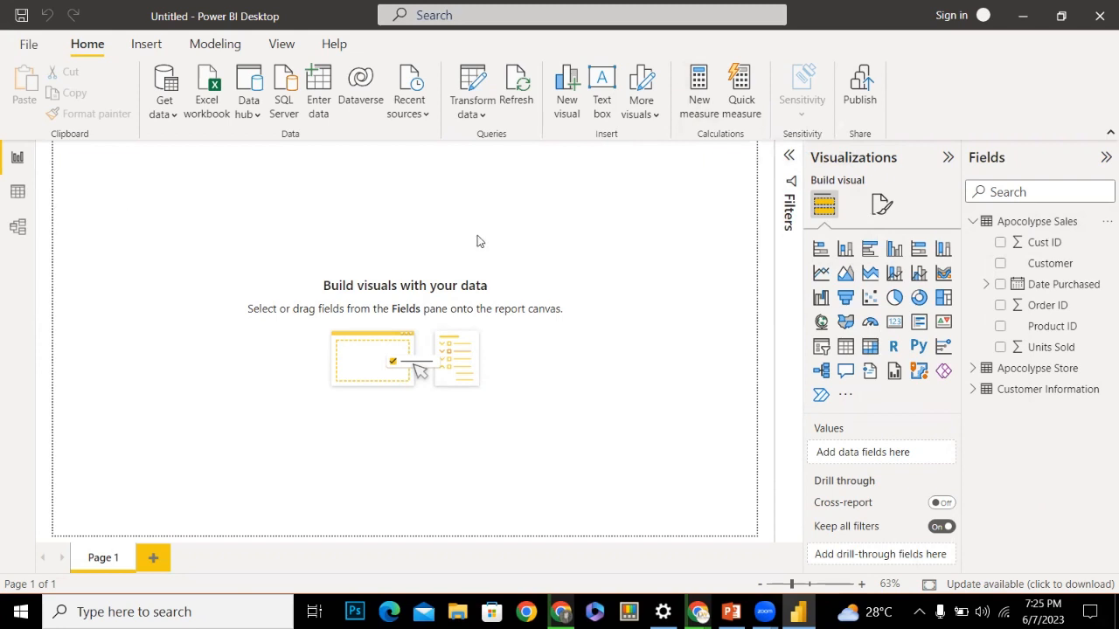
Create a new measure in the Apocolypse Sales table and name it TOTAL UNIT SOLD
{"action": "right_click", "coordinate": [1042, 224]}
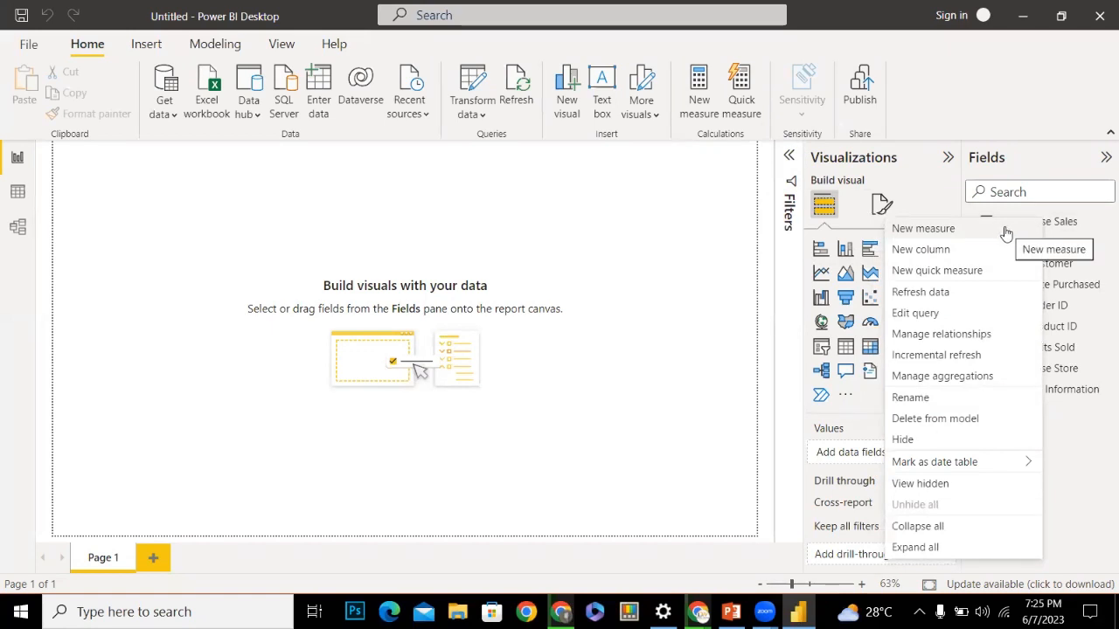
{"action": "key", "text": "Escape"}
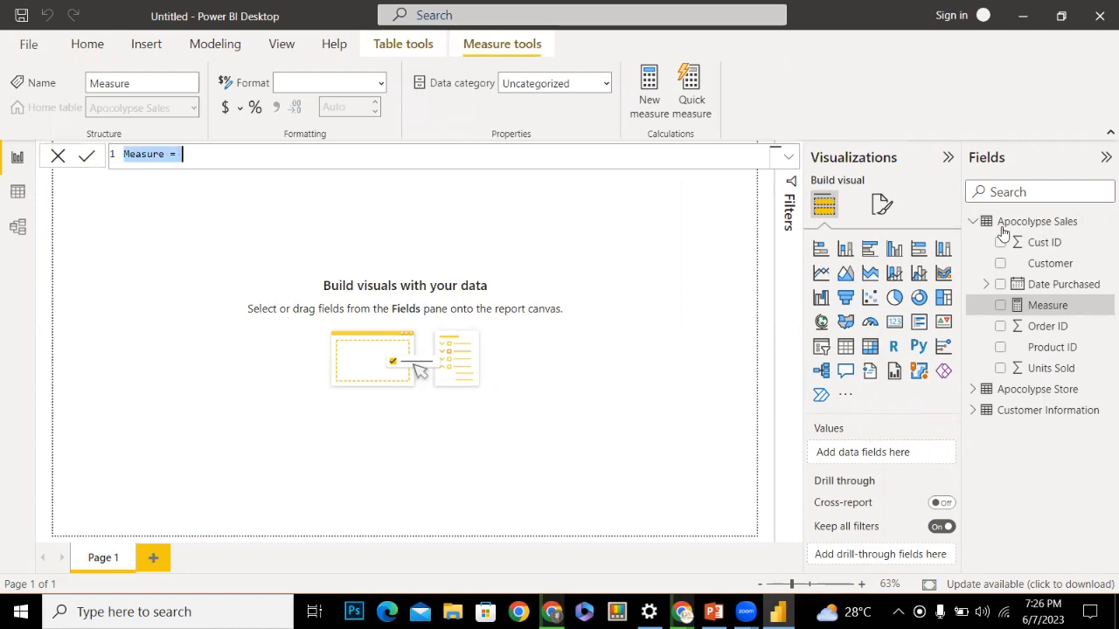
{"action": "double_click", "coordinate": [154, 155]}
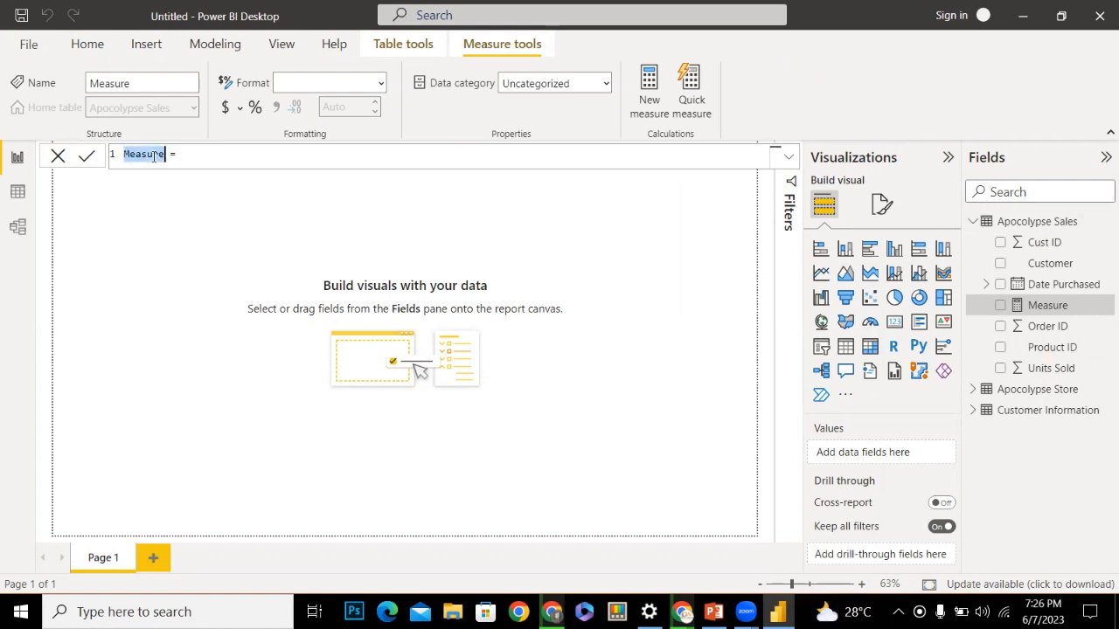
{"action": "type", "text": "T"}
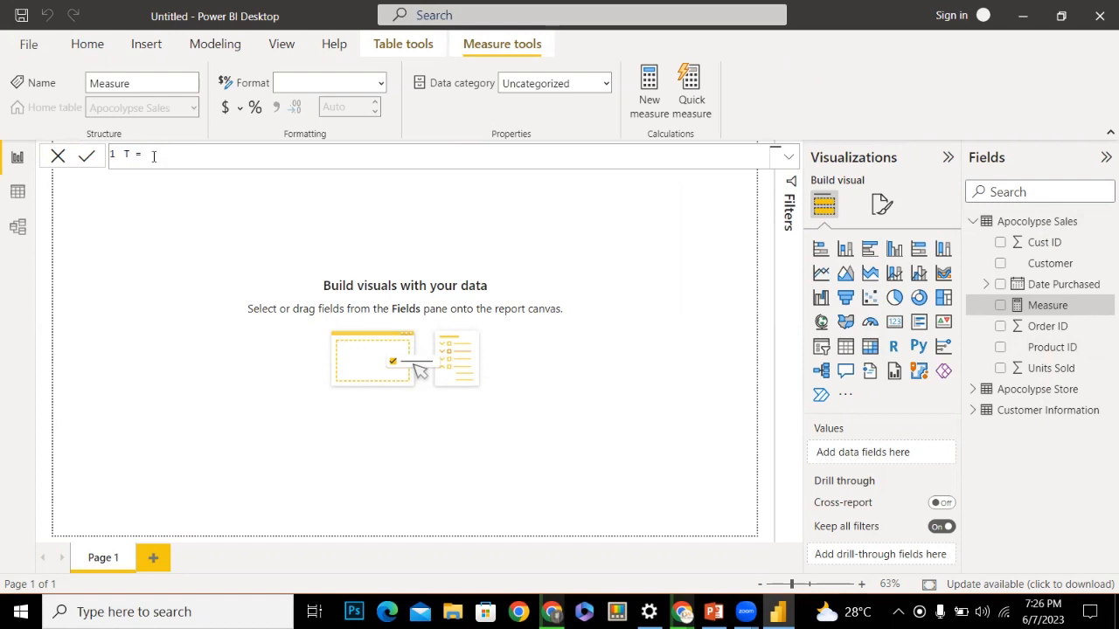
{"action": "type", "text": "OTAL UNIT"}
{"action": "key", "text": "BackSpace"}
{"action": "type", "text": "S"}
{"action": "key", "text": "BackSpace"}
{"action": "key", "text": "BackSpace"}
{"action": "type", "text": "TS "}
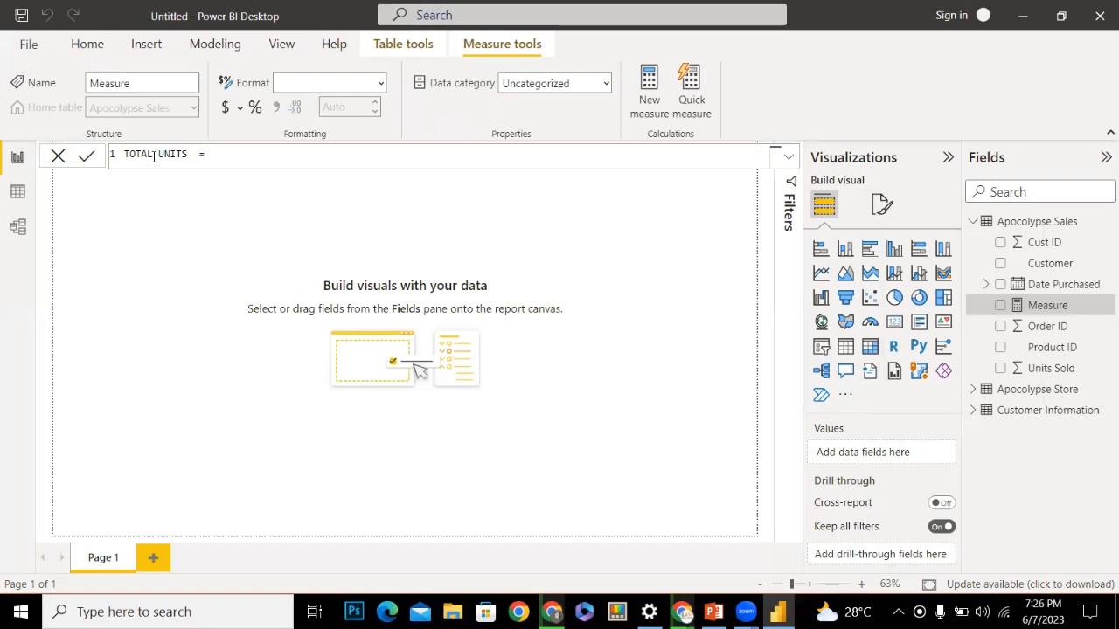
{"action": "type", "text": "SOLD"}
{"action": "left_click", "coordinate": [185, 155]}
{"action": "key", "text": "BackSpace"}
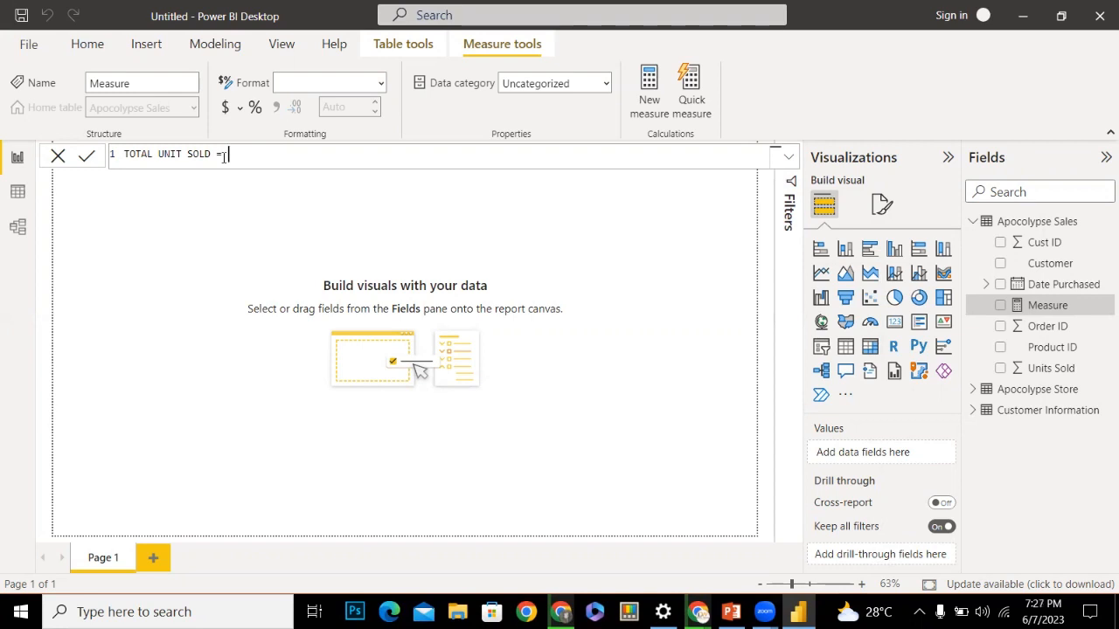
Check the columns of the Apocolypse Sales table in the data view and return to the report
{"action": "left_click", "coordinate": [16, 205]}
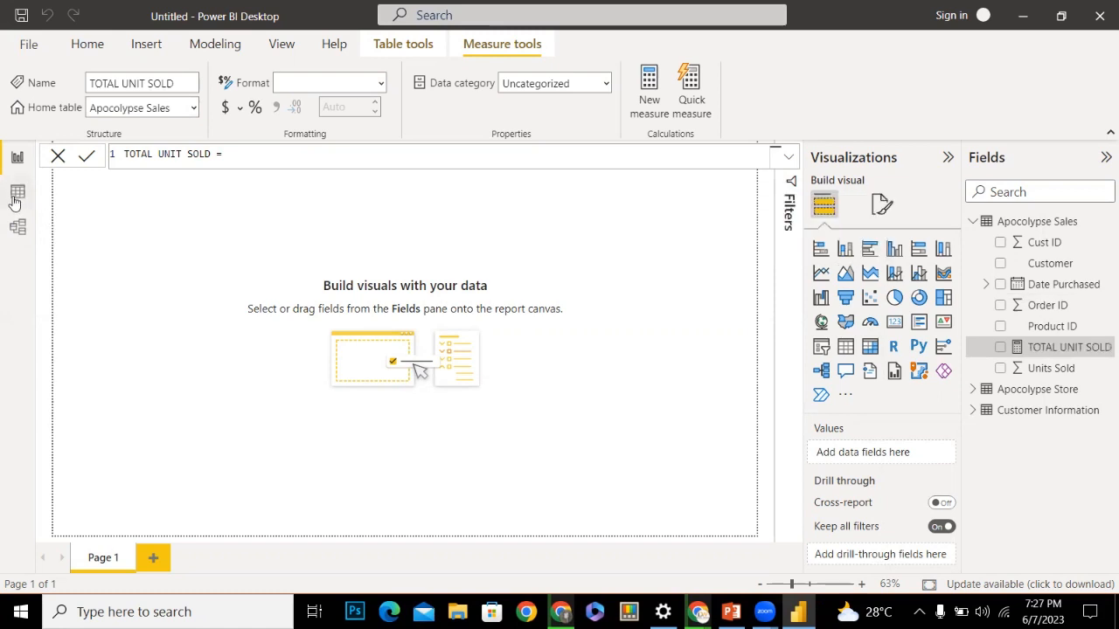
{"action": "left_click", "coordinate": [16, 196]}
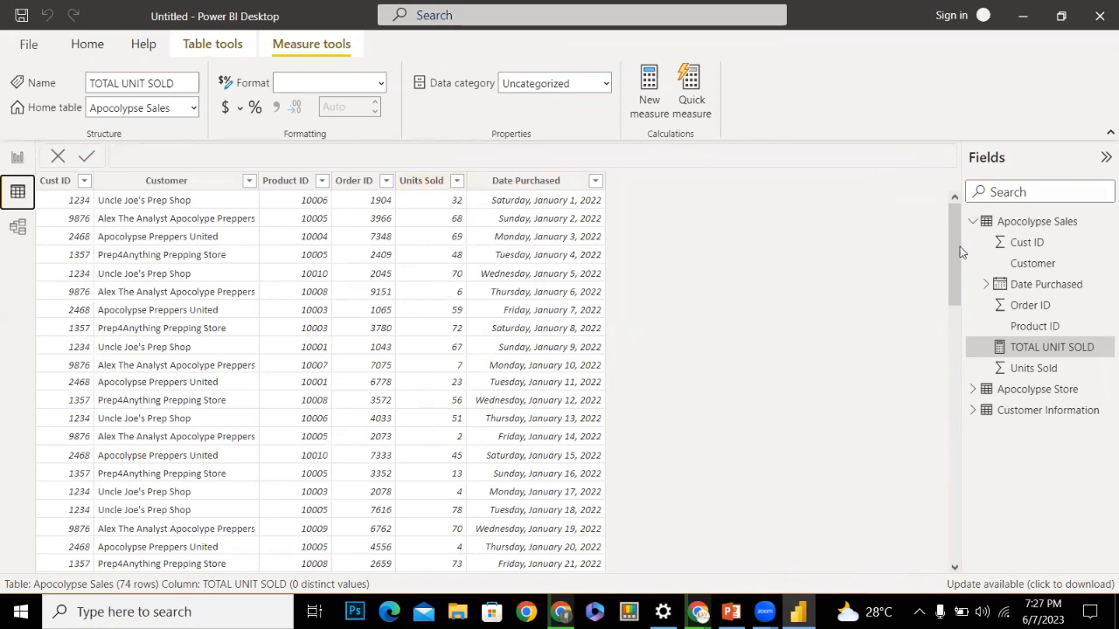
{"action": "left_click_drag", "start_coordinate": [960, 246], "coordinate": [939, 214]}
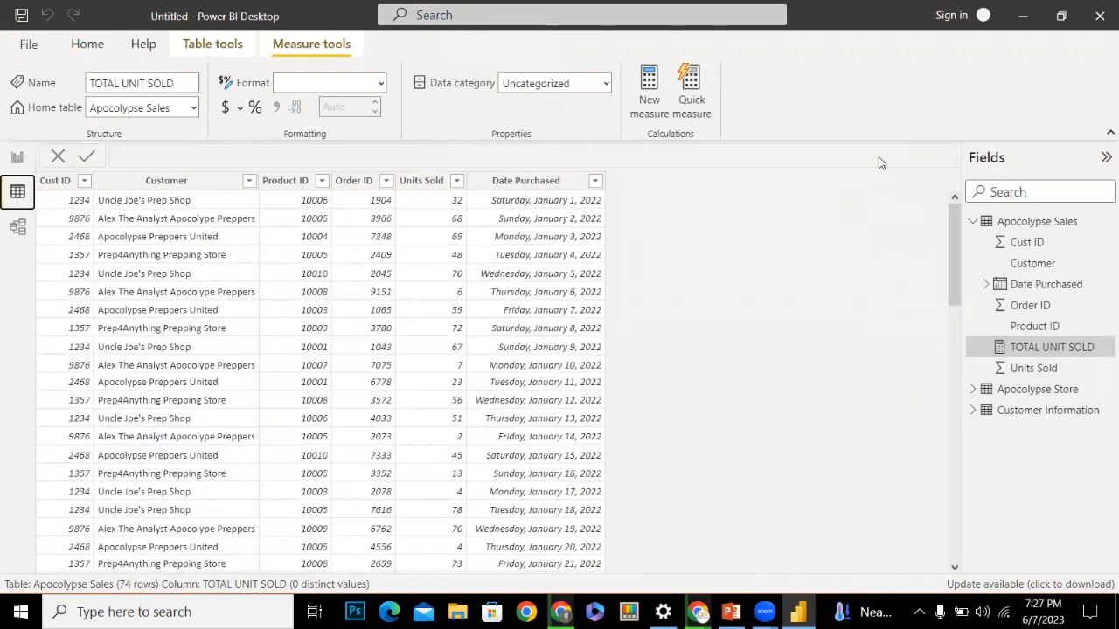
{"action": "left_click", "coordinate": [18, 157]}
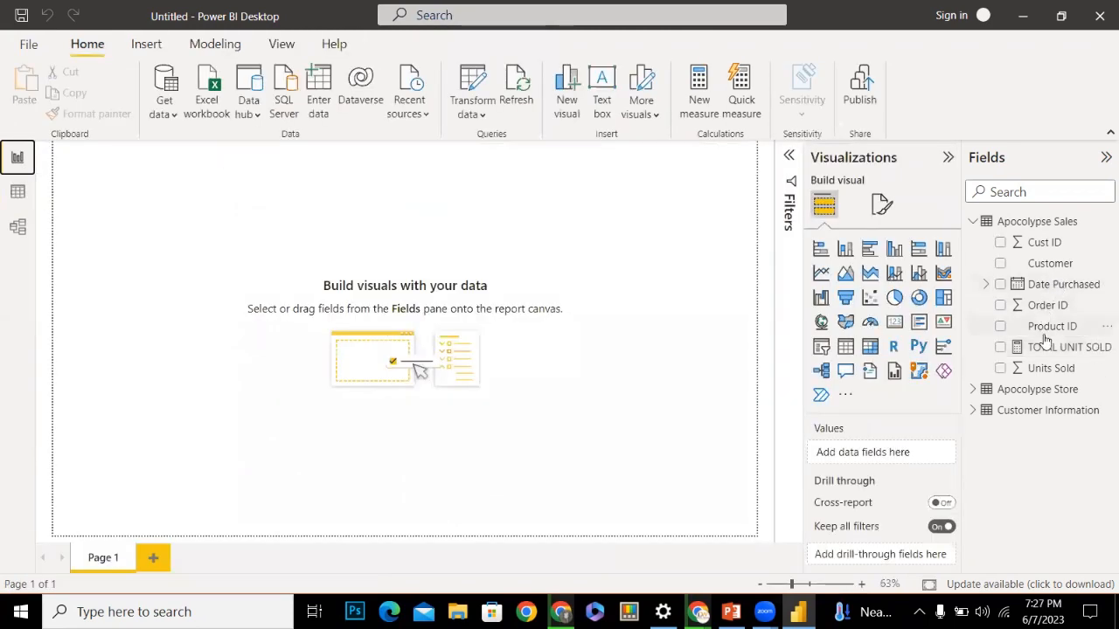
Reopen the TOTAL UNIT SOLD measure and begin its formula with the SUM function
{"action": "right_click", "coordinate": [1019, 221]}
{"action": "left_click", "coordinate": [1084, 354]}
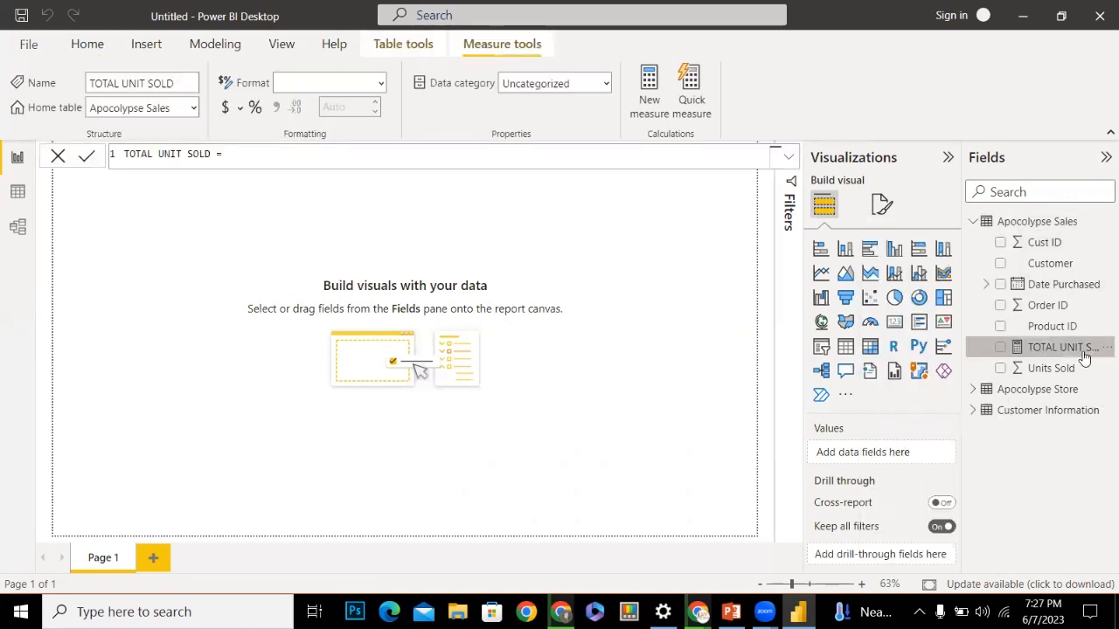
{"action": "left_click", "coordinate": [298, 164]}
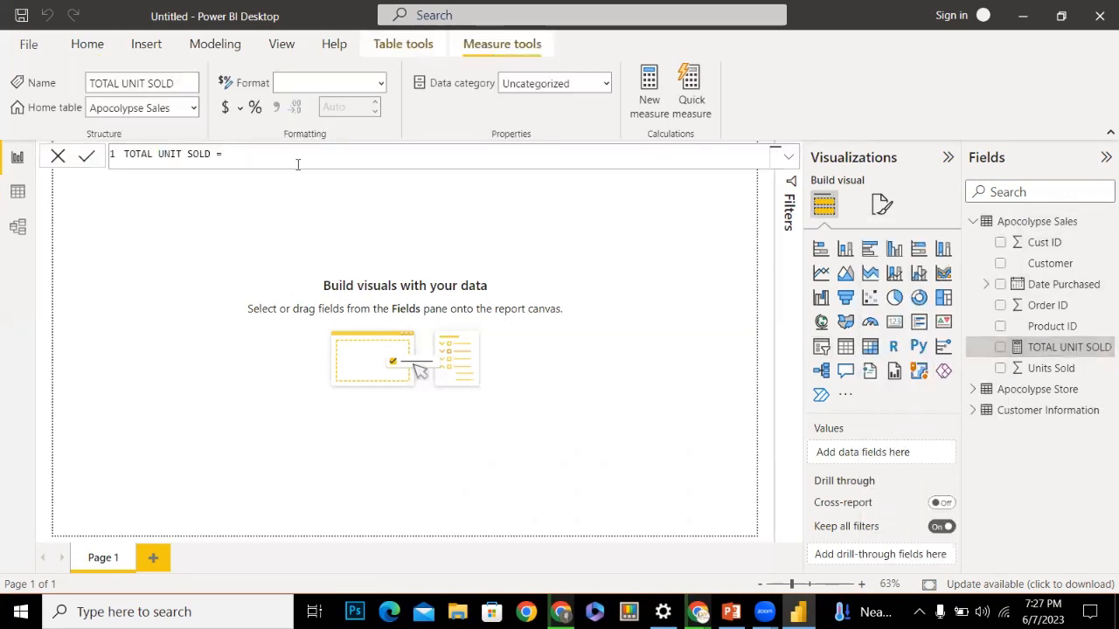
{"action": "type", "text": "SUM"}
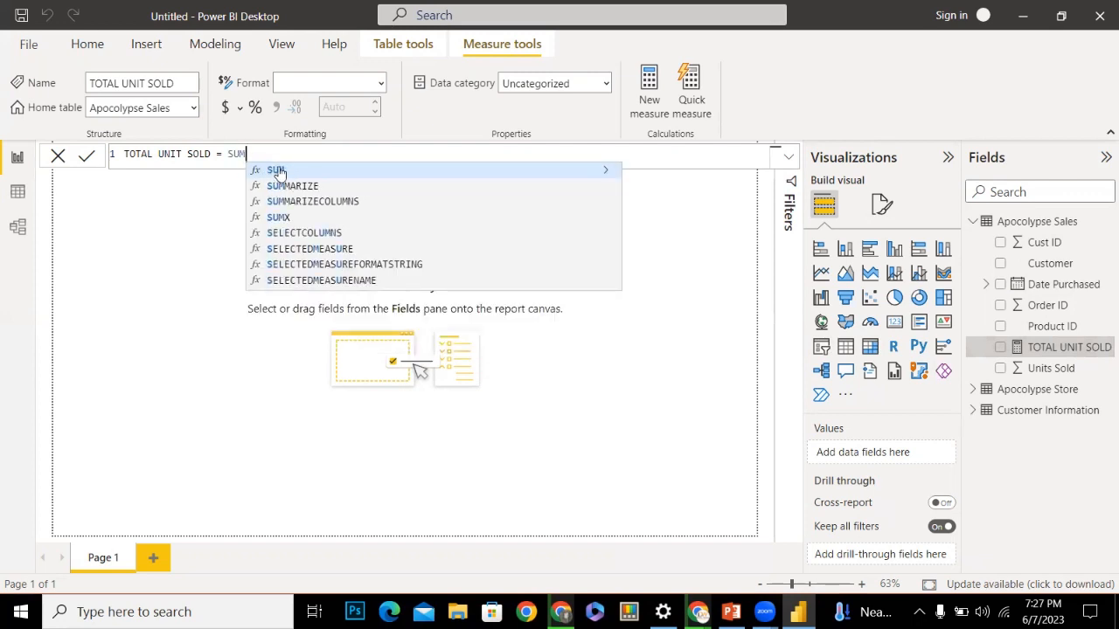
{"action": "left_click", "coordinate": [272, 171]}
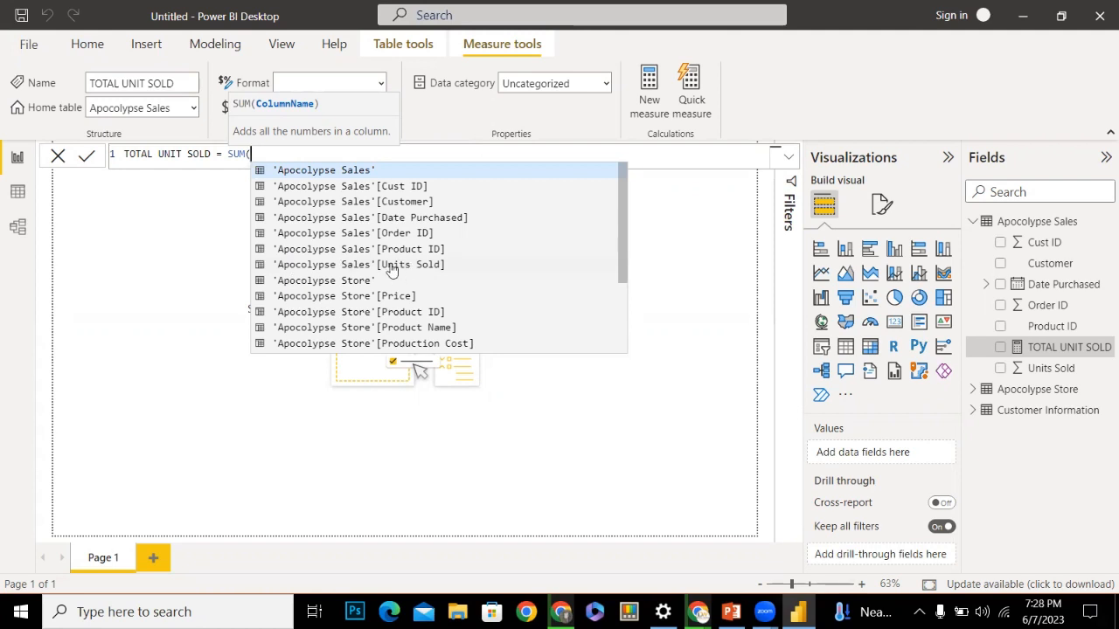
{"action": "left_click", "coordinate": [367, 186]}
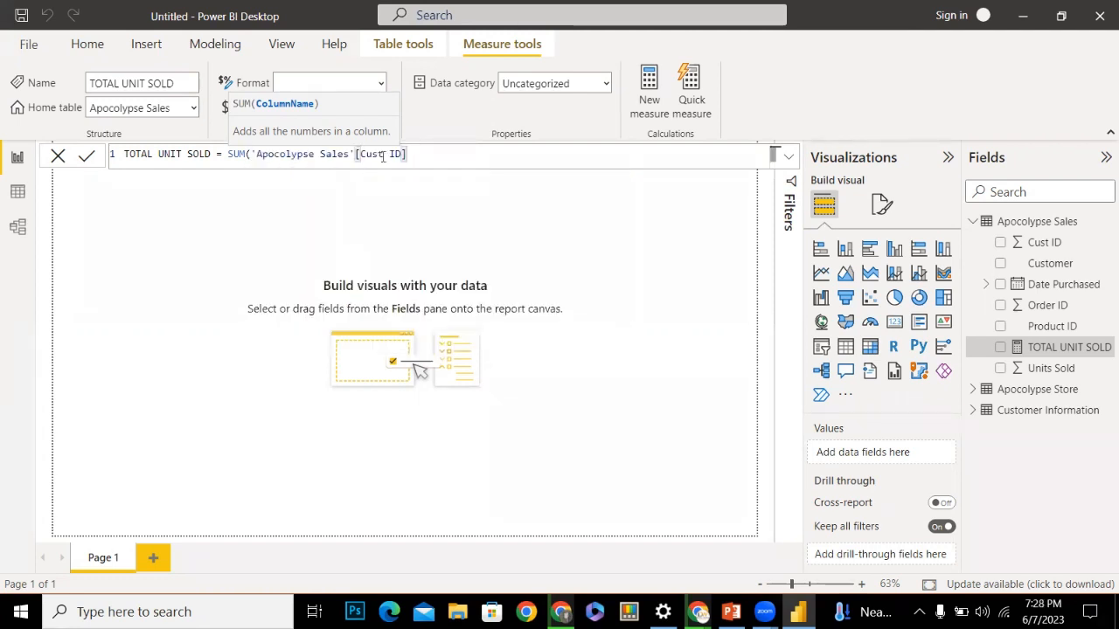
{"action": "key", "text": "BackSpace"}
{"action": "key", "text": "BackSpace"}
{"action": "key", "text": "BackSpace"}
{"action": "key", "text": "BackSpace"}
{"action": "key", "text": "BackSpace"}
{"action": "key", "text": "BackSpace"}
{"action": "key", "text": "BackSpace"}
{"action": "key", "text": "BackSpace"}
{"action": "key", "text": "BackSpace"}
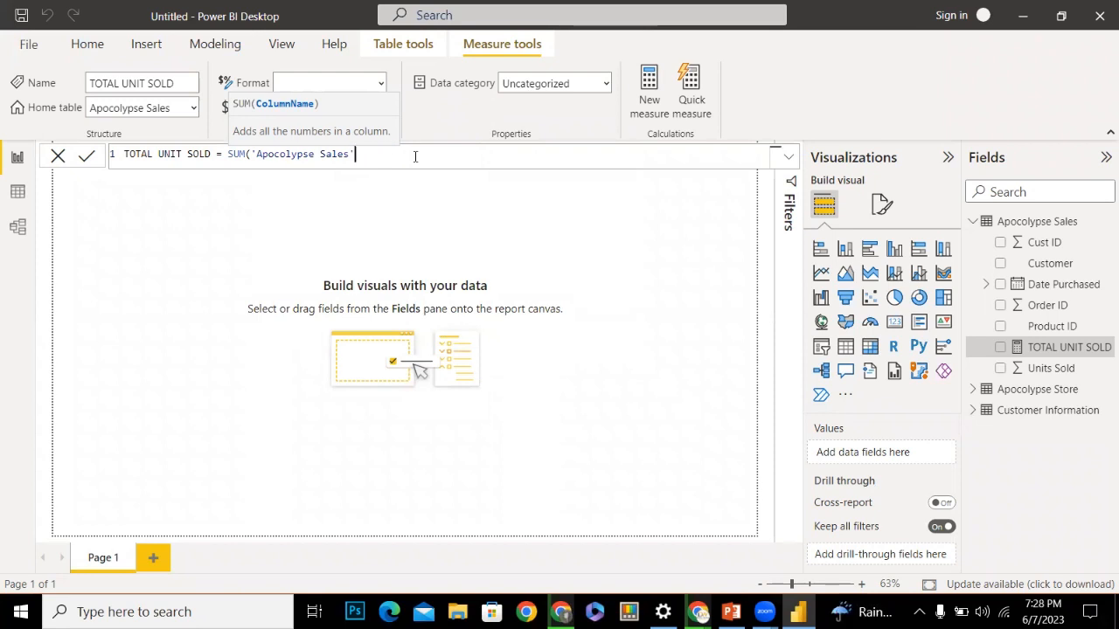
{"action": "type", "text": "{"}
{"action": "key", "text": "BackSpace"}
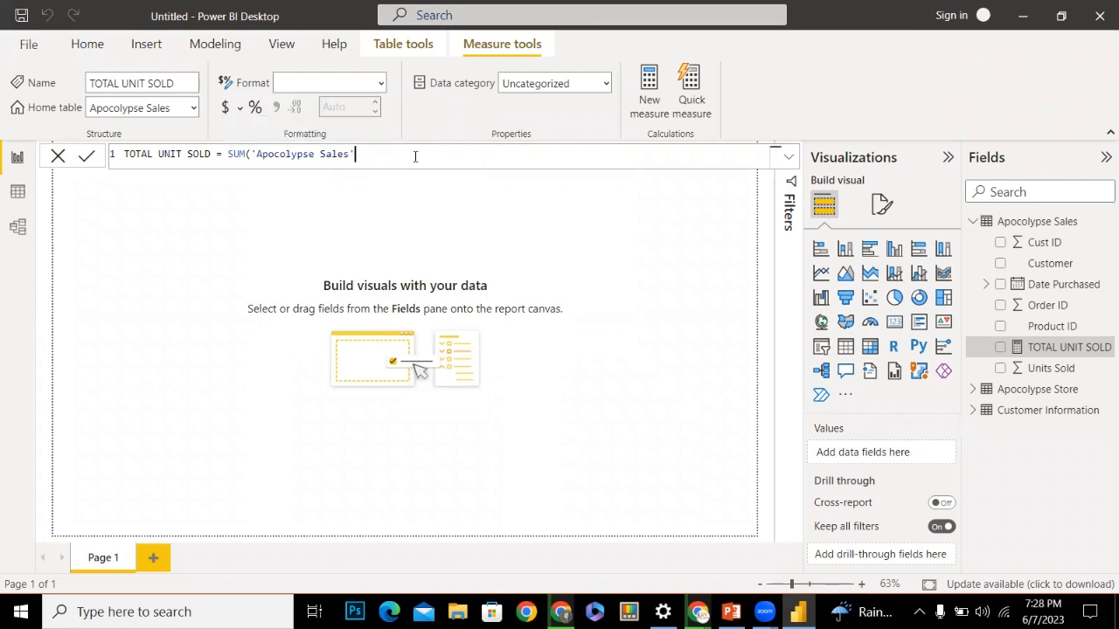
Complete the measure's formula as SUM('Apocolypse Sales'[Units Sold]) and commit it
{"action": "type", "text": "["}
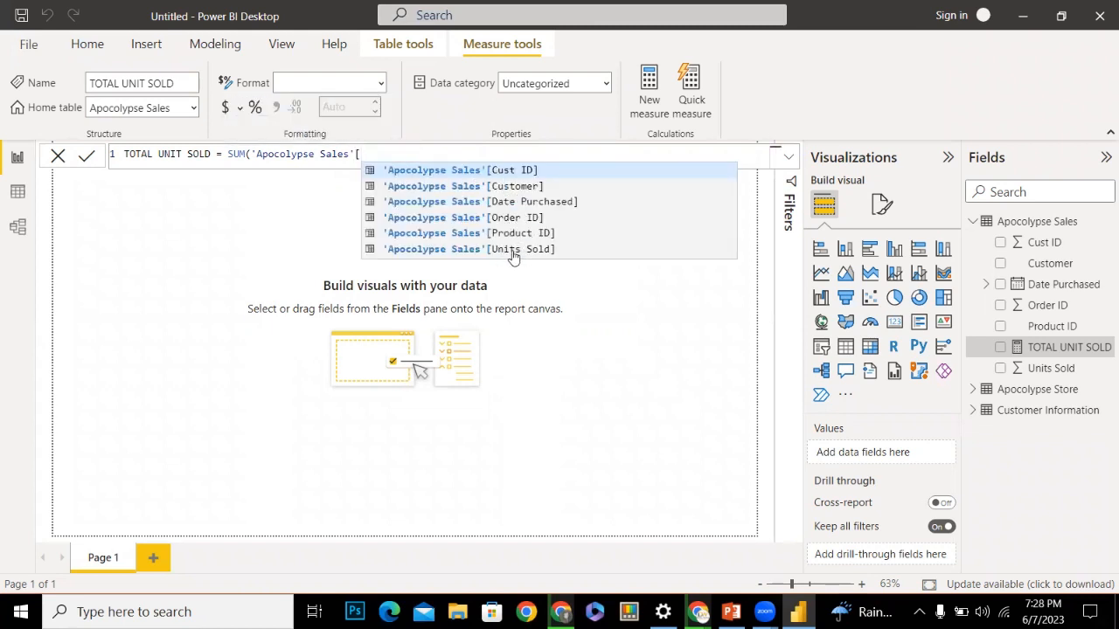
{"action": "type", "text": "uN"}
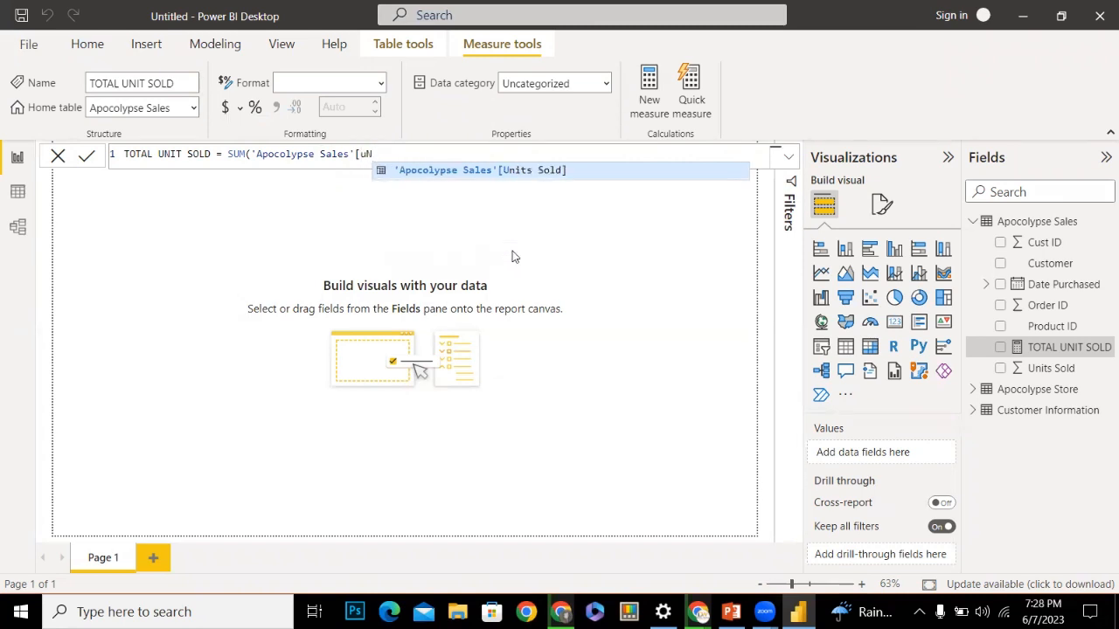
{"action": "left_click", "coordinate": [504, 174]}
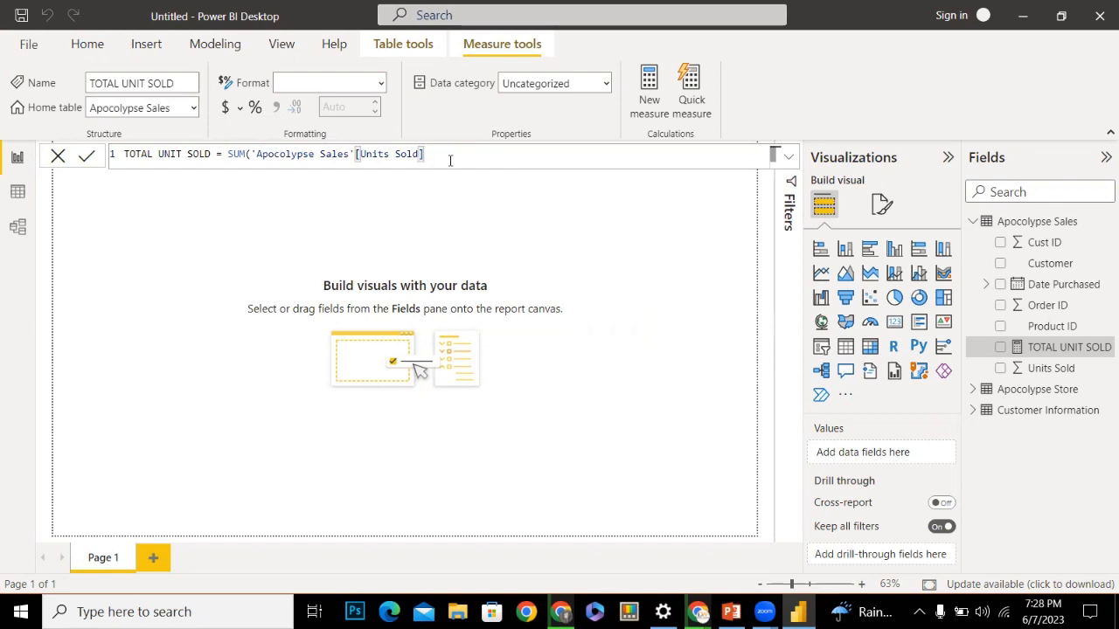
{"action": "type", "text": ")"}
{"action": "key", "text": "Return"}
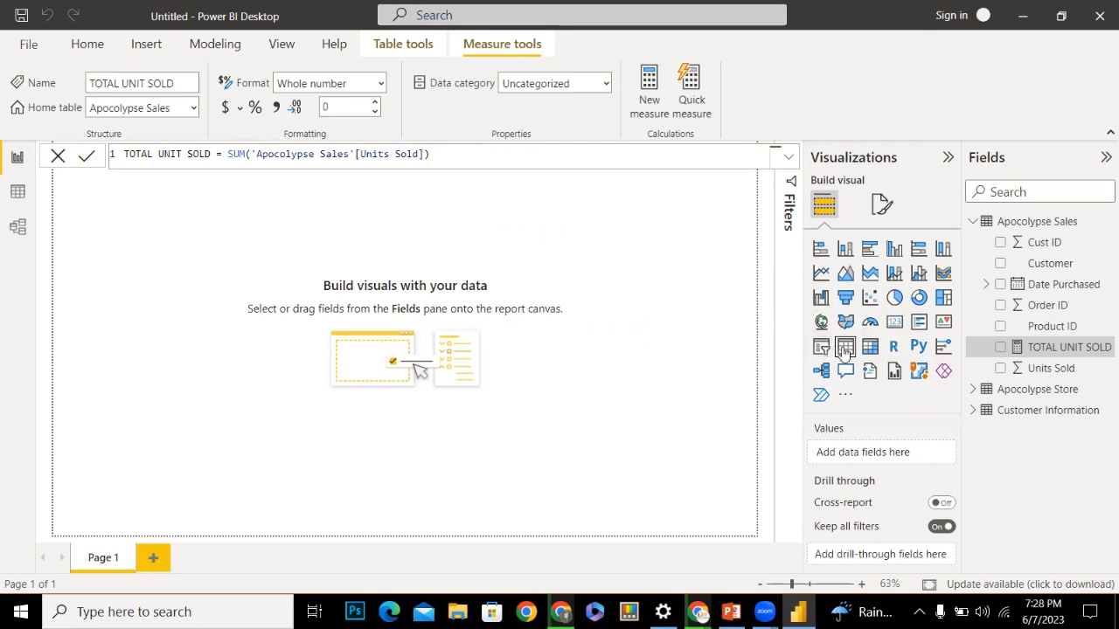
Add a table visual containing the TOTAL UNIT SOLD measure and reposition it on the report page
{"action": "left_click", "coordinate": [844, 353]}
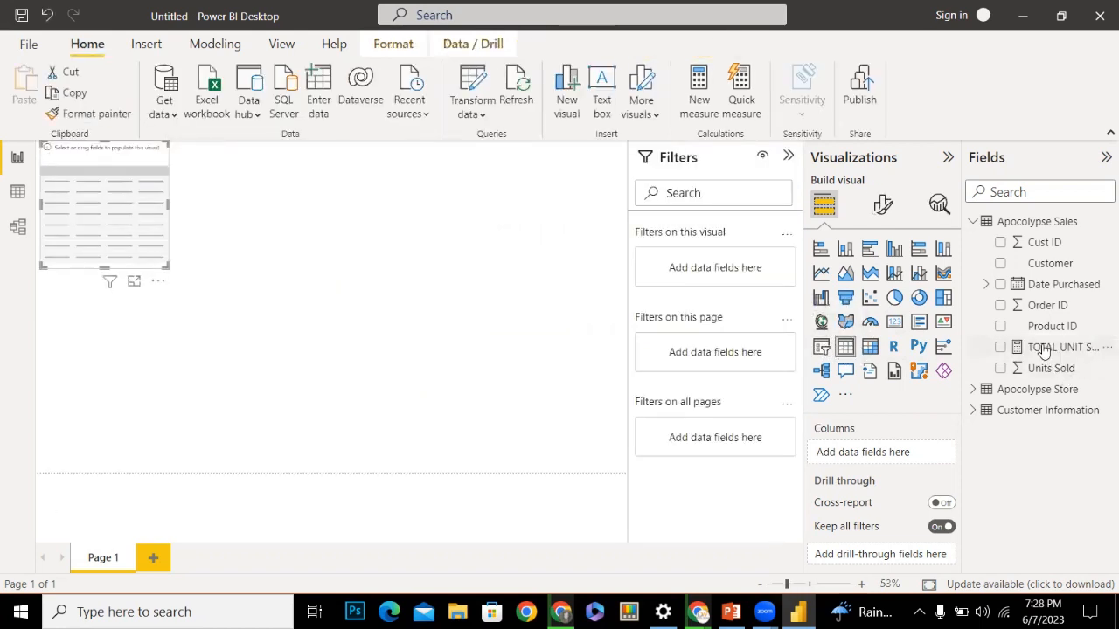
{"action": "left_click_drag", "start_coordinate": [1044, 350], "coordinate": [887, 455]}
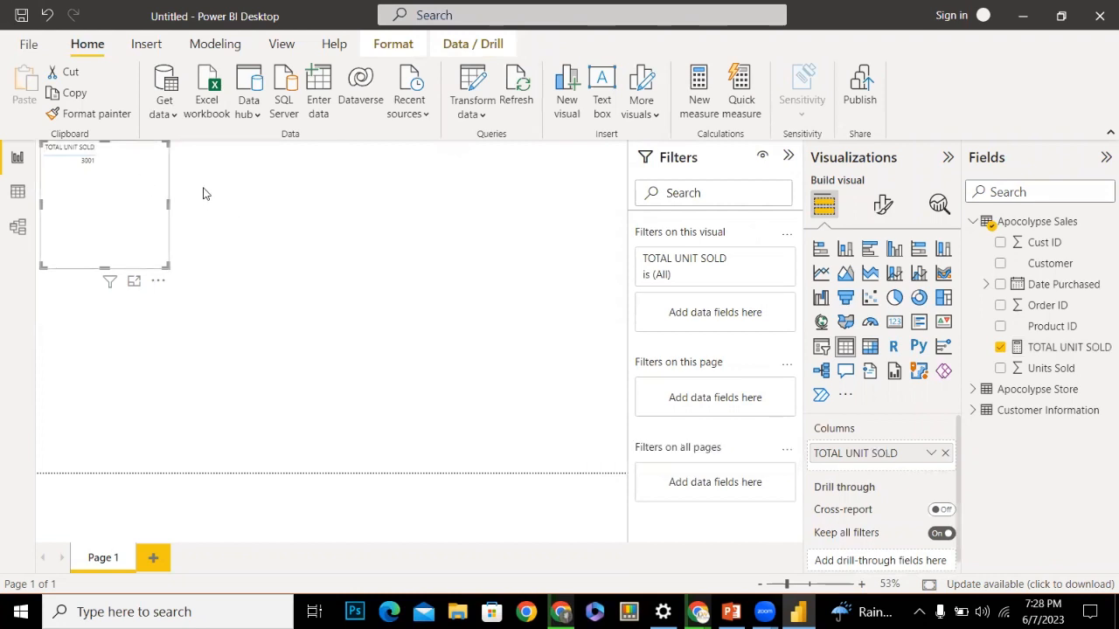
{"action": "left_click_drag", "start_coordinate": [137, 169], "coordinate": [456, 216]}
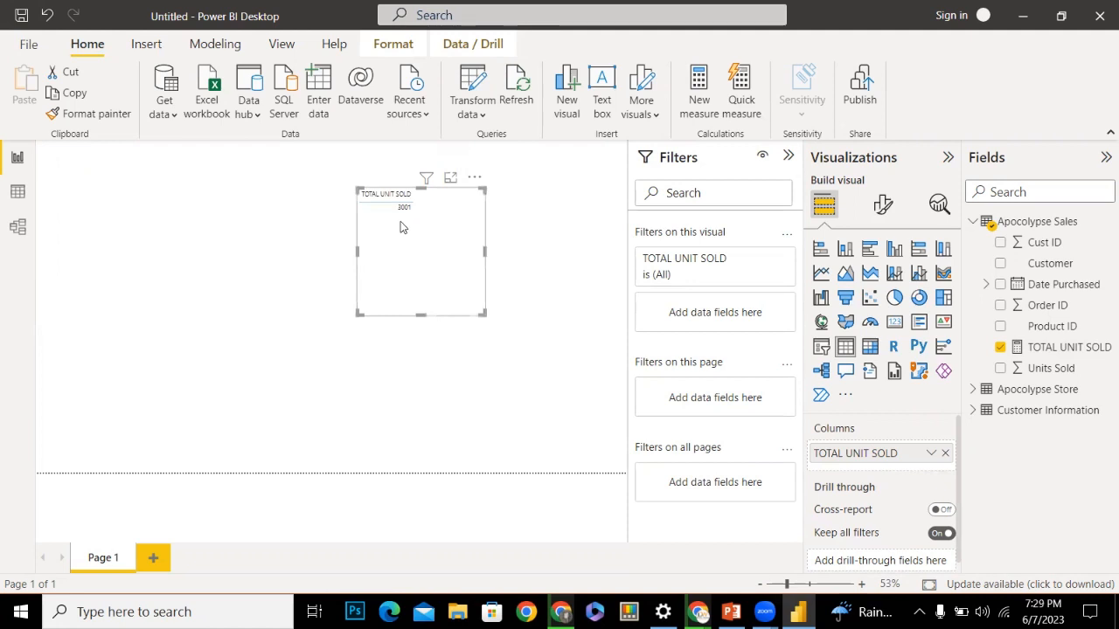
{"action": "left_click_drag", "start_coordinate": [420, 242], "coordinate": [182, 233]}
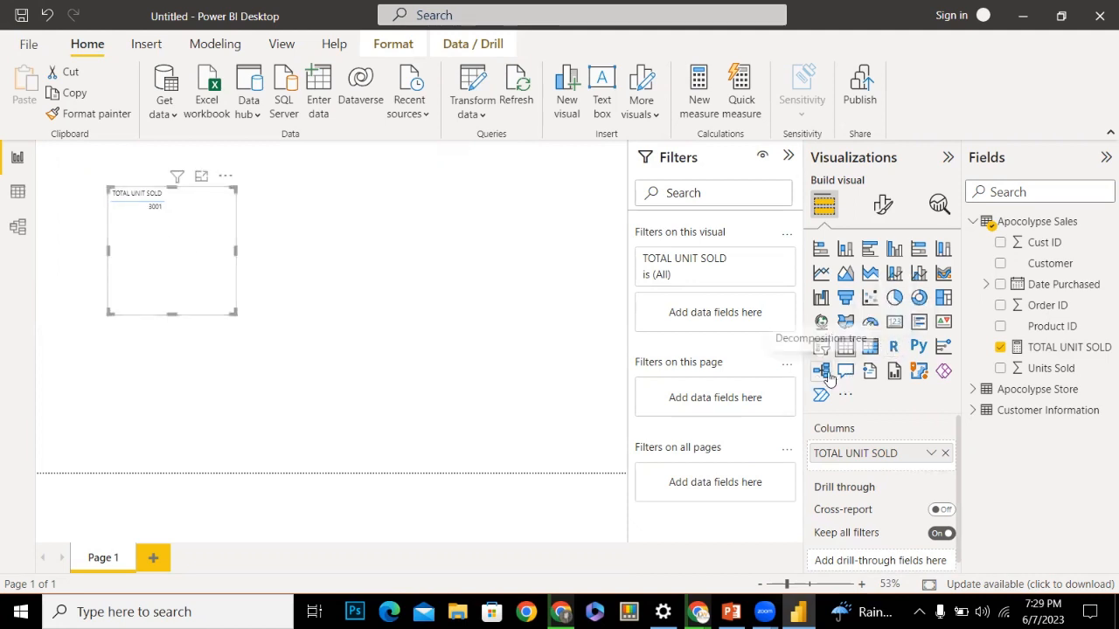
Convert the TOTAL UNIT SOLD table visual to a card, widen it, and move it toward the middle of the page
{"action": "left_click", "coordinate": [895, 323]}
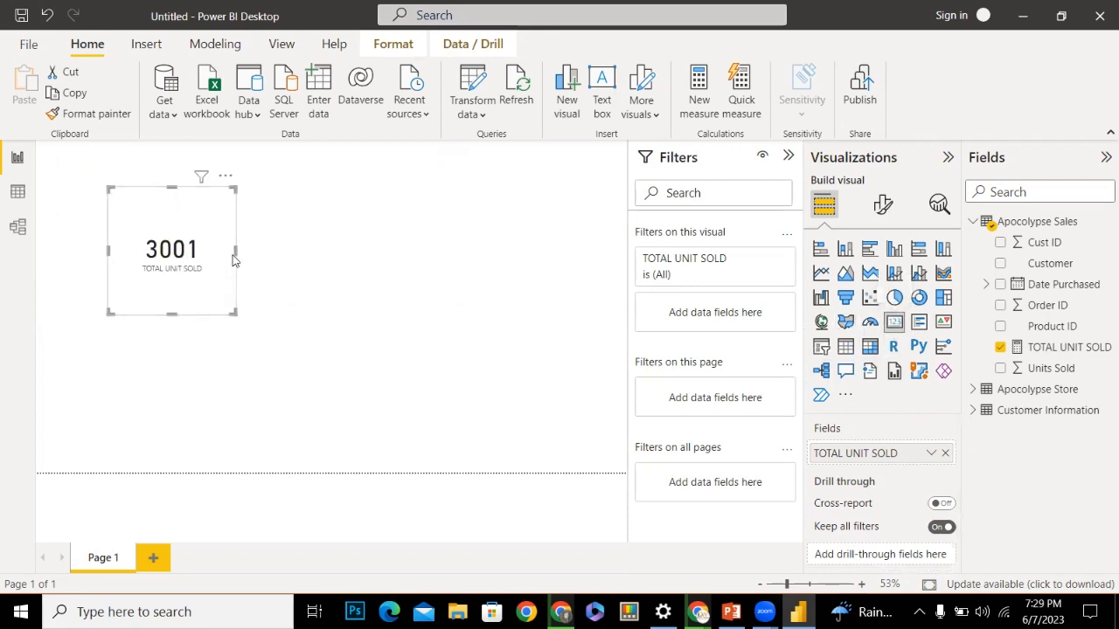
{"action": "left_click_drag", "start_coordinate": [236, 254], "coordinate": [332, 263]}
{"action": "left_click_drag", "start_coordinate": [284, 290], "coordinate": [427, 290]}
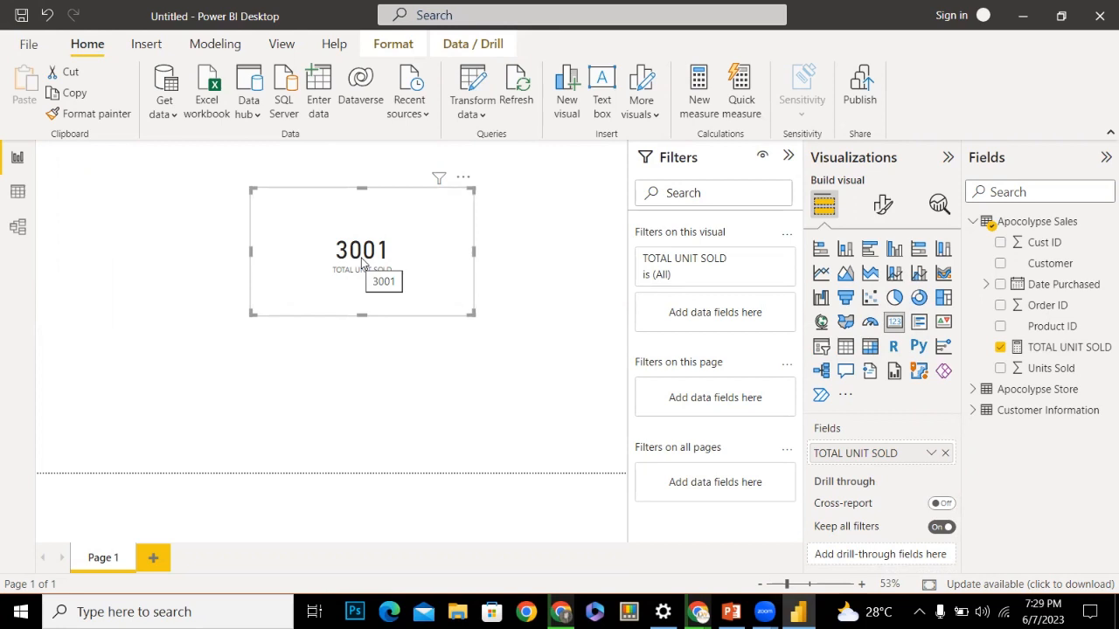
Reopen the TOTAL UNIT SOLD measure and delete the expression after the equals sign
{"action": "left_click", "coordinate": [1040, 354]}
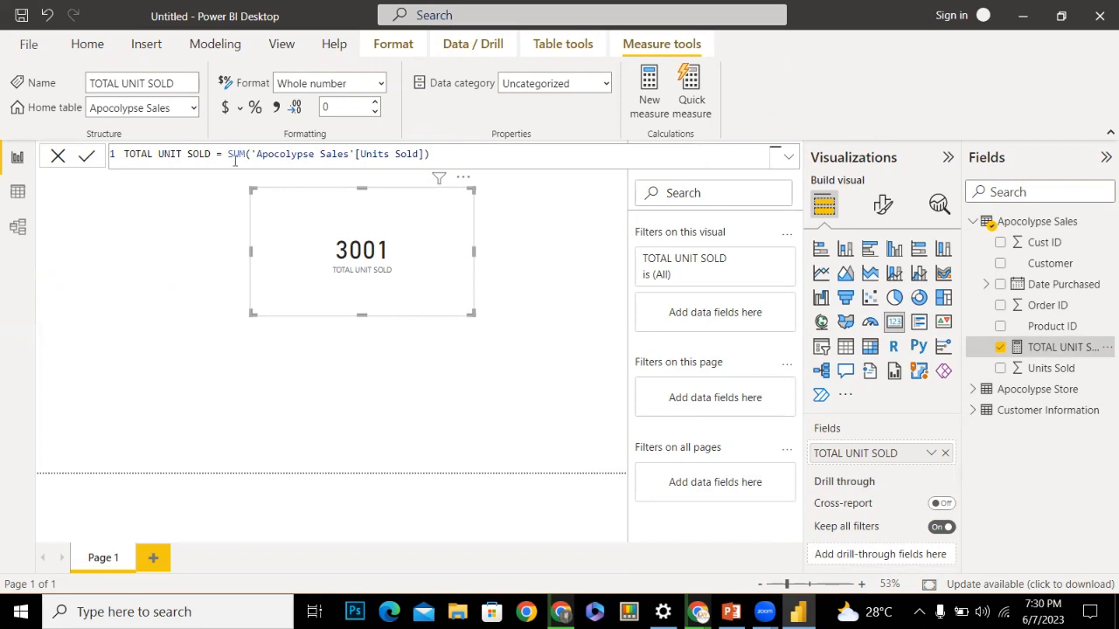
{"action": "left_click", "coordinate": [283, 157]}
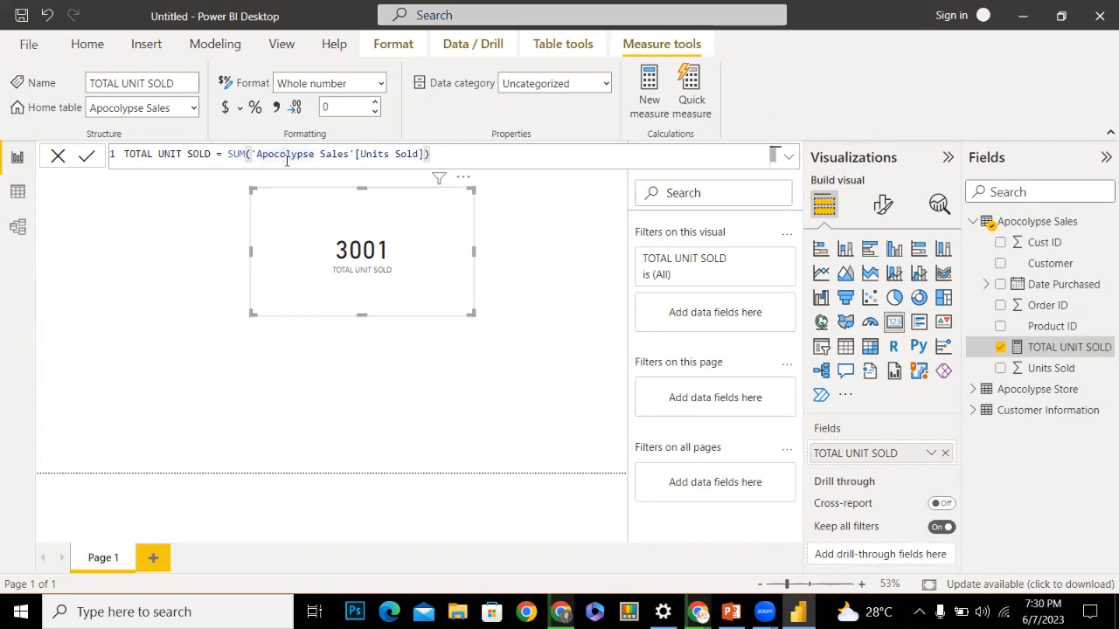
{"action": "left_click", "coordinate": [439, 154]}
{"action": "key", "text": "BackSpace"}
{"action": "key", "text": "BackSpace"}
{"action": "key", "text": "BackSpace"}
{"action": "key", "text": "BackSpace"}
{"action": "key", "text": "BackSpace"}
{"action": "key", "text": "BackSpace"}
{"action": "key", "text": "BackSpace"}
{"action": "key", "text": "BackSpace"}
{"action": "key", "text": "BackSpace"}
{"action": "key", "text": "BackSpace"}
{"action": "key", "text": "BackSpace"}
{"action": "key", "text": "BackSpace"}
{"action": "key", "text": "BackSpace"}
{"action": "key", "text": "BackSpace"}
{"action": "key", "text": "BackSpace"}
{"action": "key", "text": "BackSpace"}
{"action": "key", "text": "BackSpace"}
{"action": "key", "text": "BackSpace"}
{"action": "key", "text": "BackSpace"}
{"action": "key", "text": "BackSpace"}
{"action": "key", "text": "BackSpace"}
{"action": "key", "text": "BackSpace"}
{"action": "key", "text": "BackSpace"}
{"action": "key", "text": "BackSpace"}
{"action": "key", "text": "BackSpace"}
{"action": "key", "text": "BackSpace"}
{"action": "key", "text": "BackSpace"}
{"action": "key", "text": "BackSpace"}
{"action": "key", "text": "BackSpace"}
{"action": "key", "text": "BackSpace"}
{"action": "key", "text": "BackSpace"}
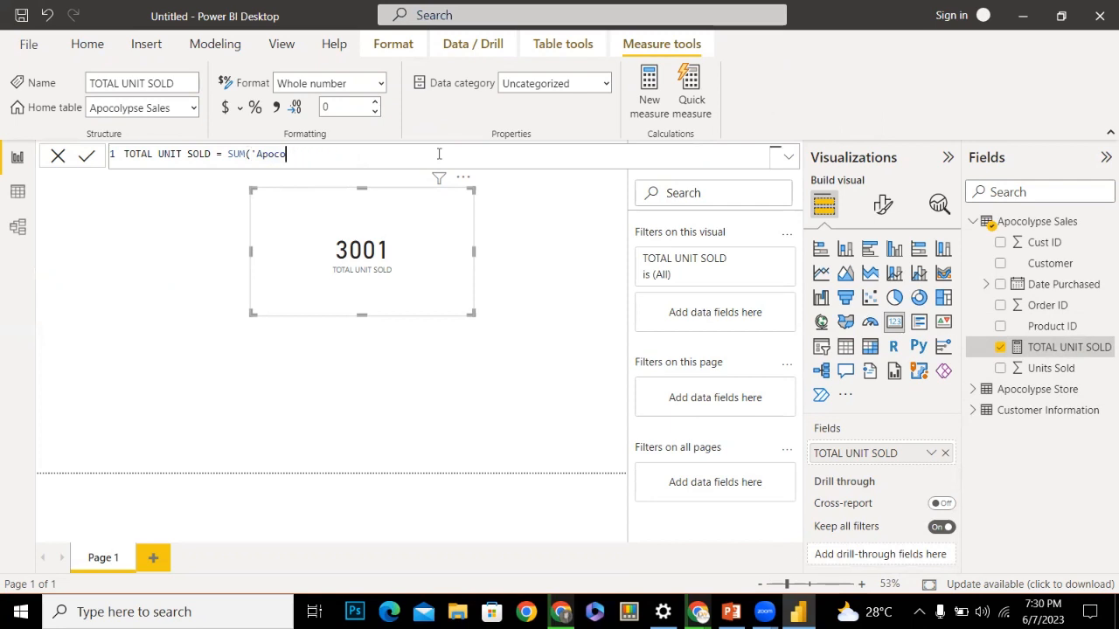
{"action": "key", "text": "BackSpace"}
{"action": "key", "text": "BackSpace"}
{"action": "key", "text": "BackSpace"}
{"action": "key", "text": "BackSpace"}
Re-enter the TOTAL UNIT SOLD formula as SUM('Apocolypse Sales'[Units Sold])
{"action": "type", "text": "SU"}
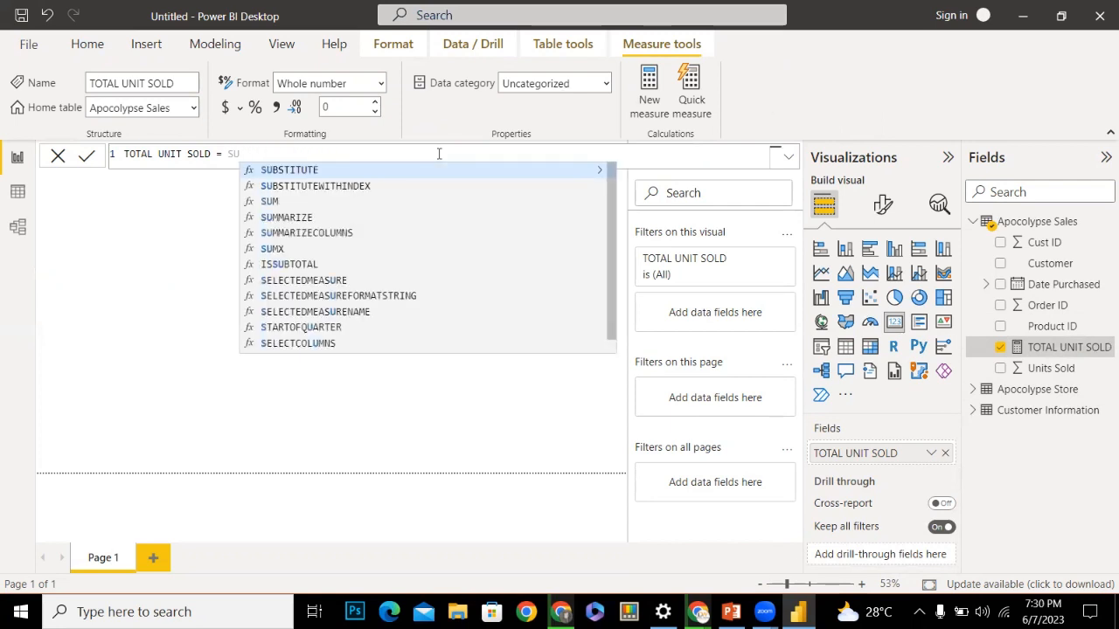
{"action": "type", "text": "M("}
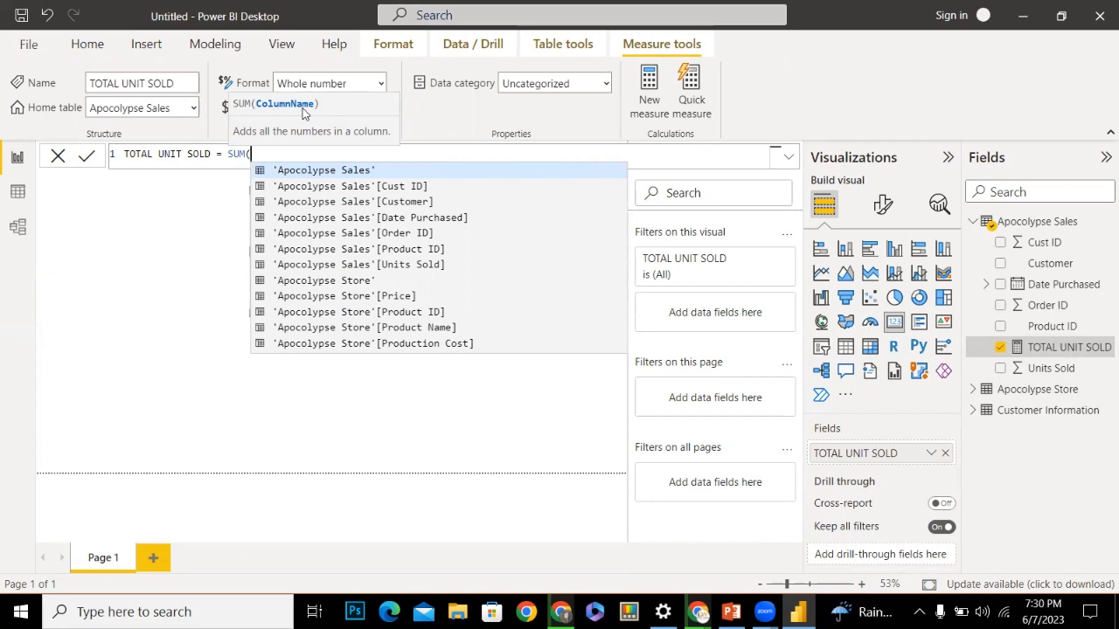
{"action": "left_click", "coordinate": [354, 266]}
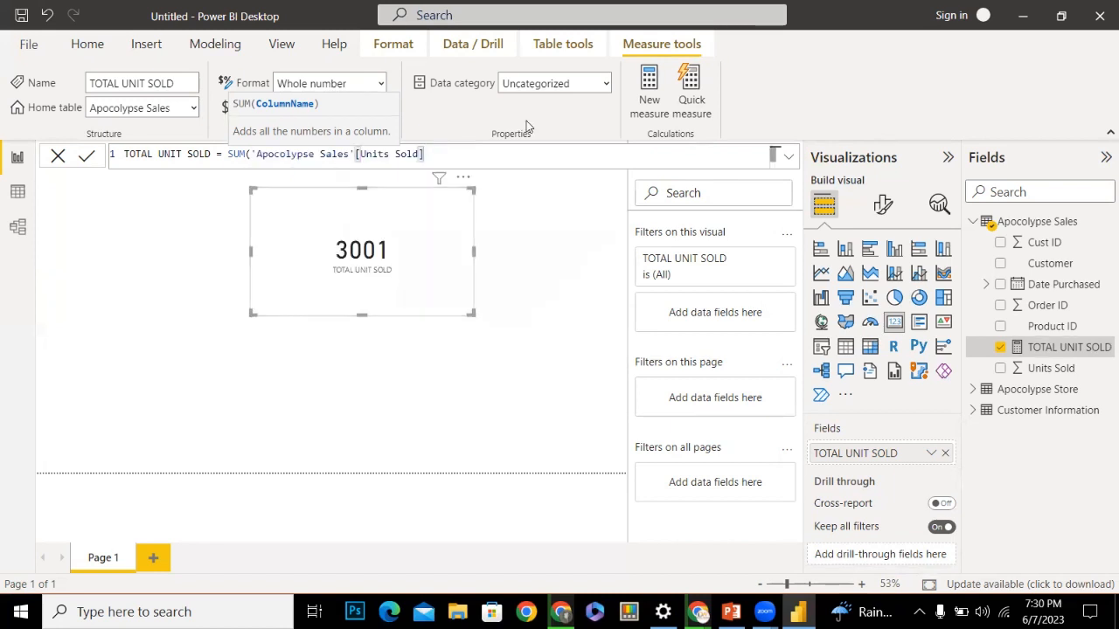
{"action": "type", "text": ")"}
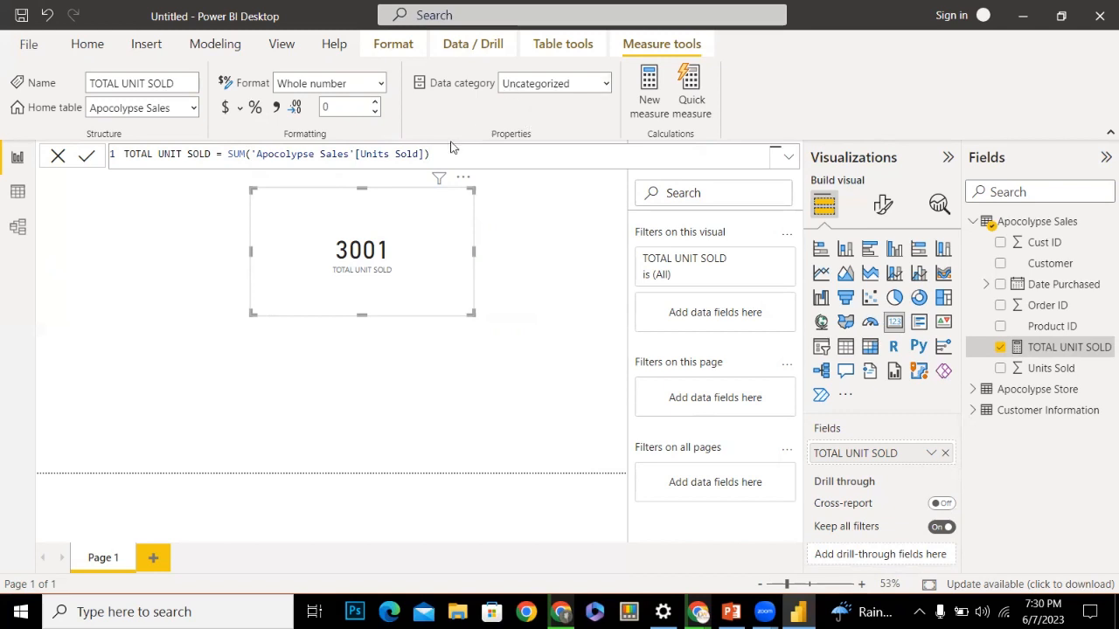
Examine the Apocolypse Sales rows in Data view against the report's TOTAL UNIT SOLD card, ending in Report view
{"action": "left_click", "coordinate": [17, 194]}
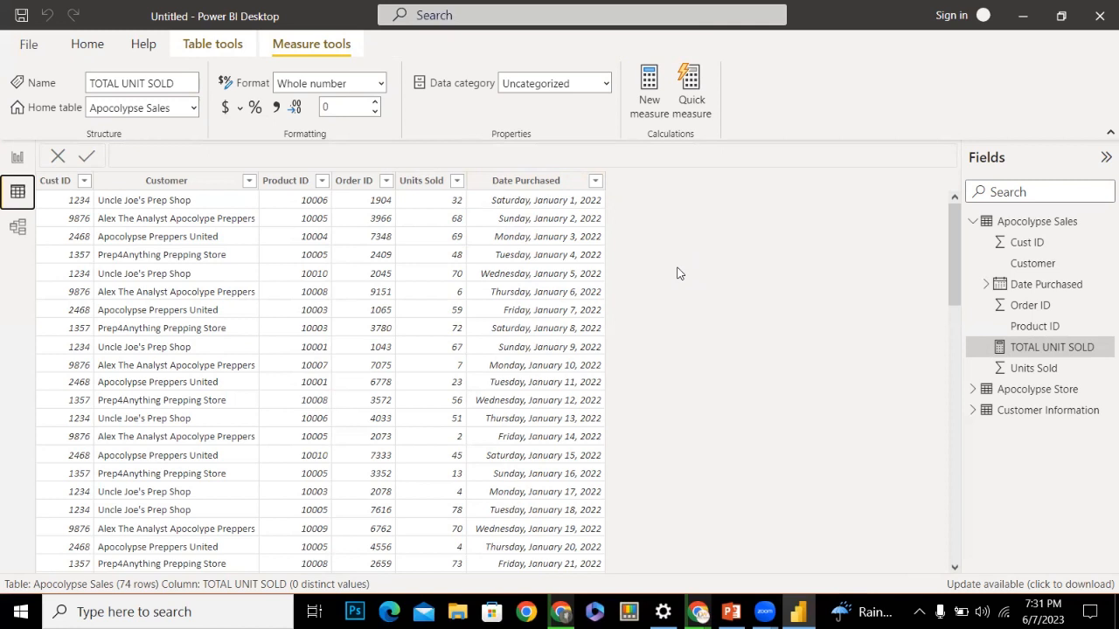
{"action": "left_click", "coordinate": [19, 158]}
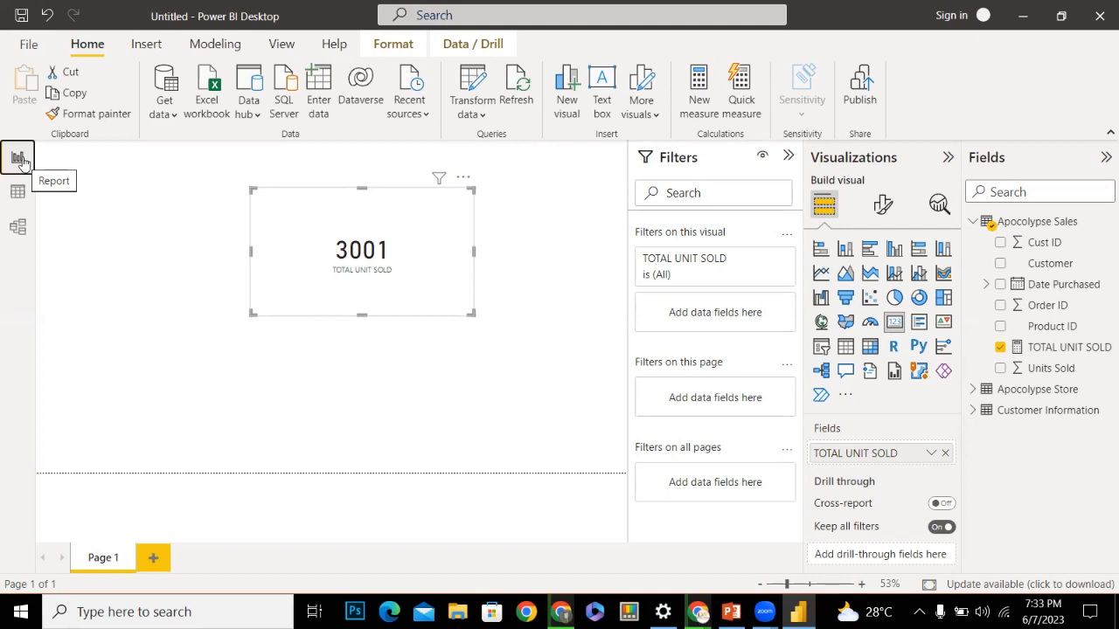
{"action": "left_click", "coordinate": [19, 194]}
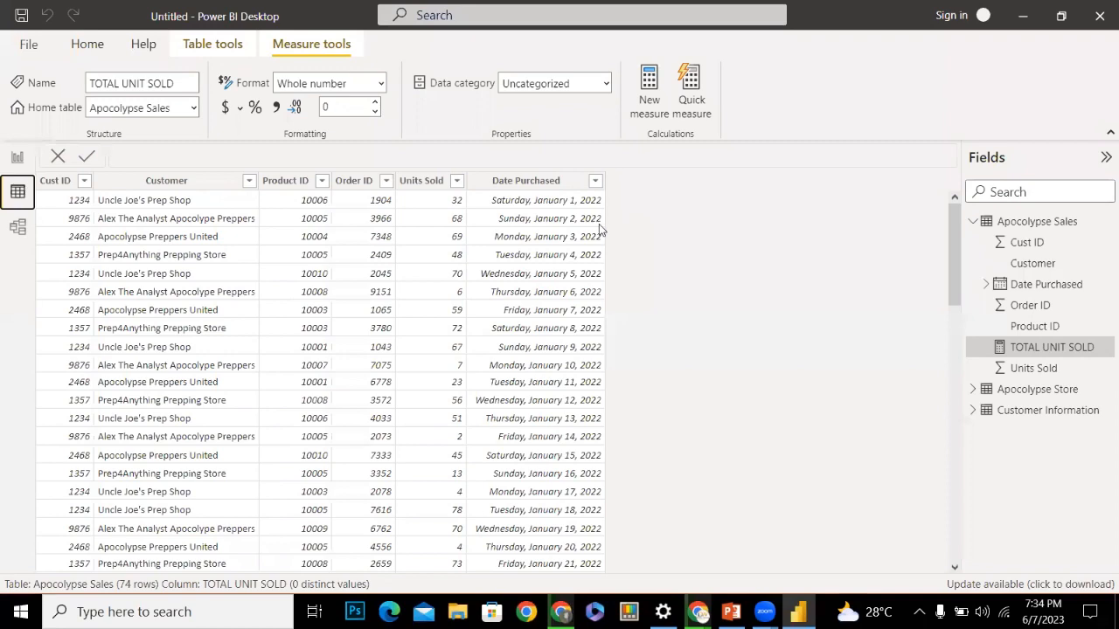
{"action": "left_click", "coordinate": [16, 156]}
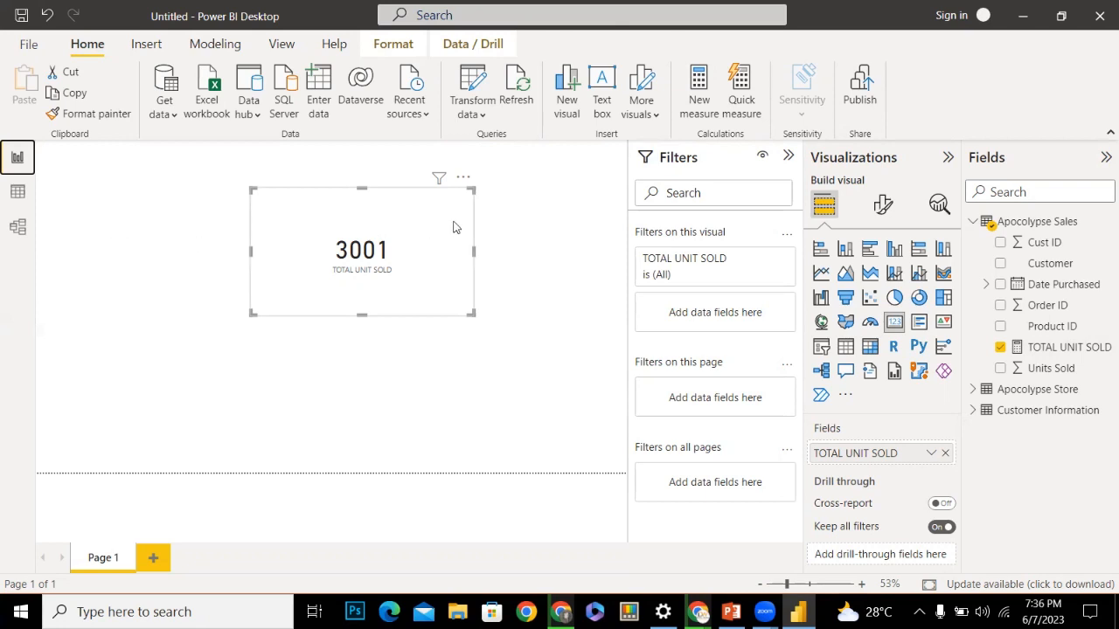
{"action": "right_click", "coordinate": [1048, 355]}
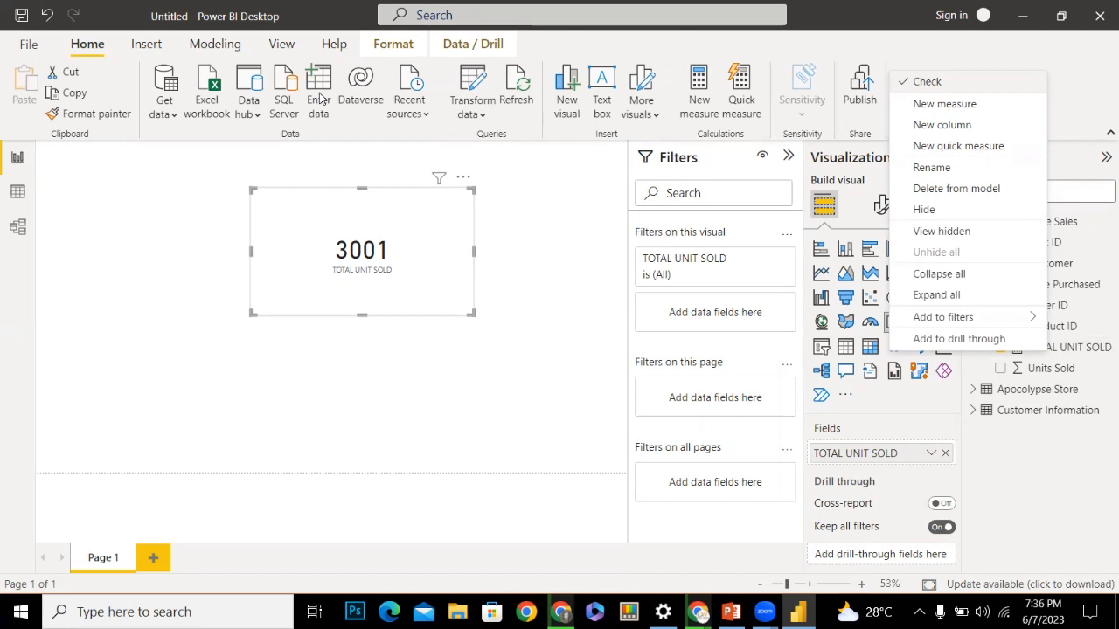
{"action": "key", "text": "Escape"}
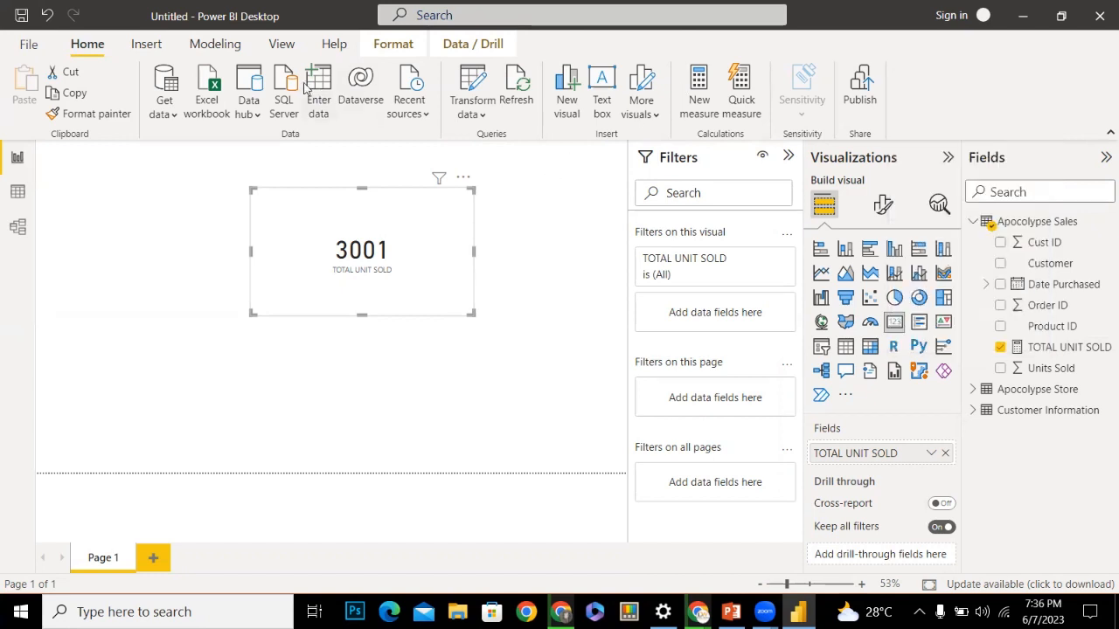
{"action": "left_click", "coordinate": [320, 94]}
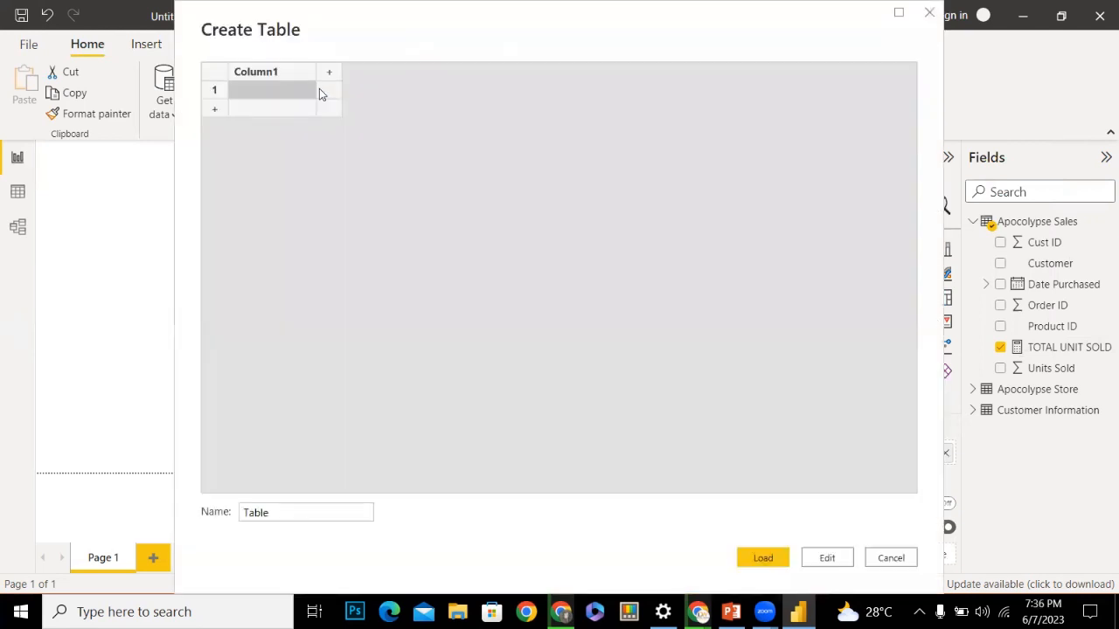
{"action": "double_click", "coordinate": [280, 70]}
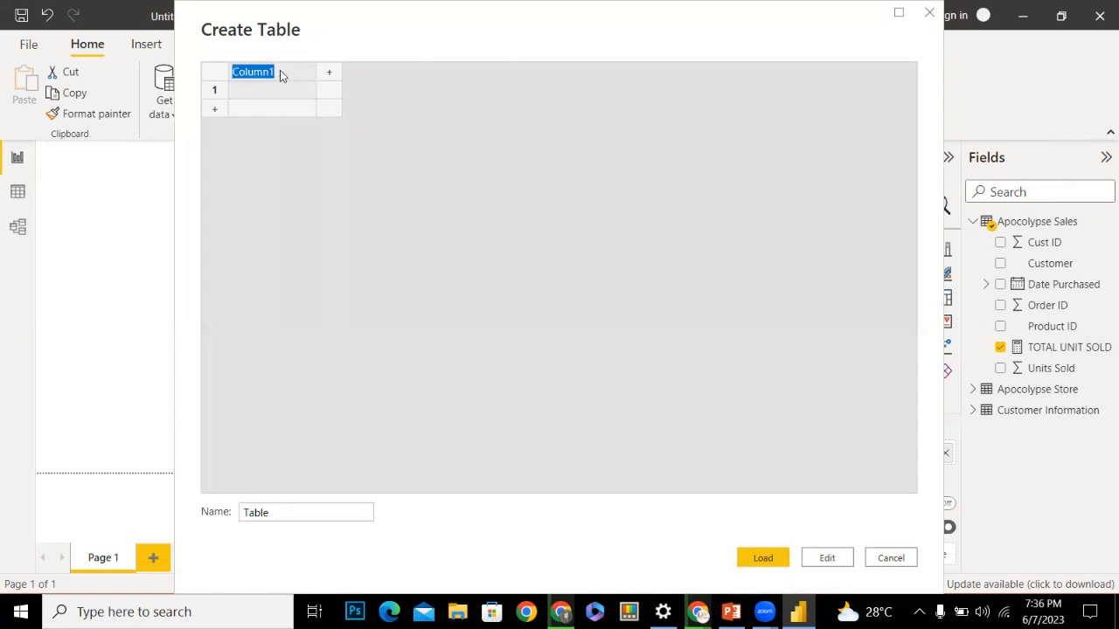
{"action": "type", "text": "NAME"}
{"action": "left_click", "coordinate": [274, 88]}
{"action": "type", "text": "JOY"}
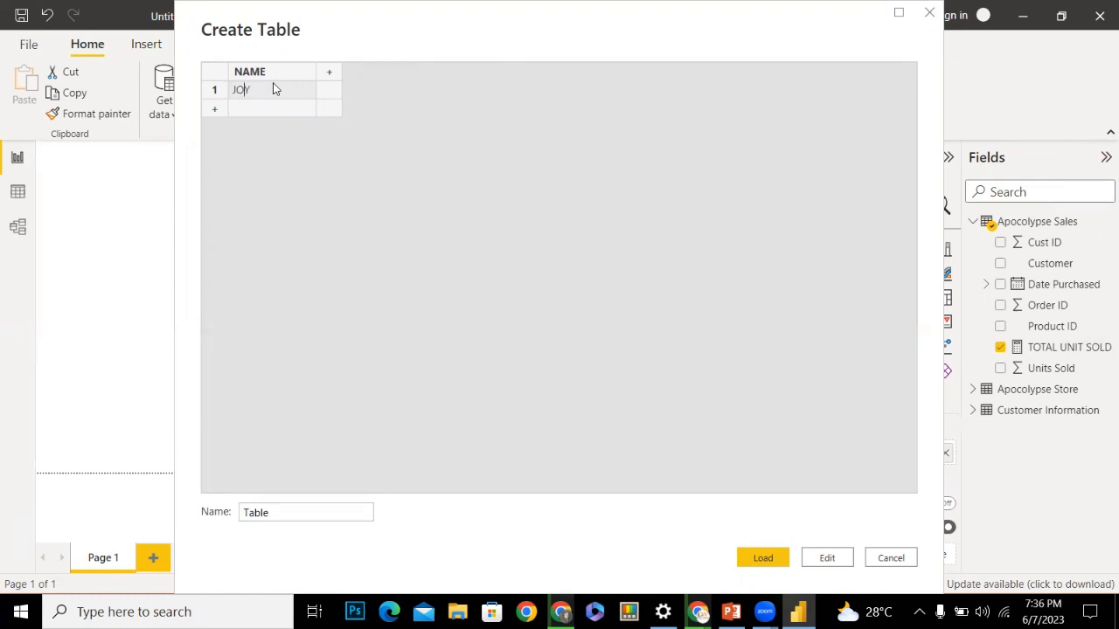
{"action": "left_click", "coordinate": [330, 73]}
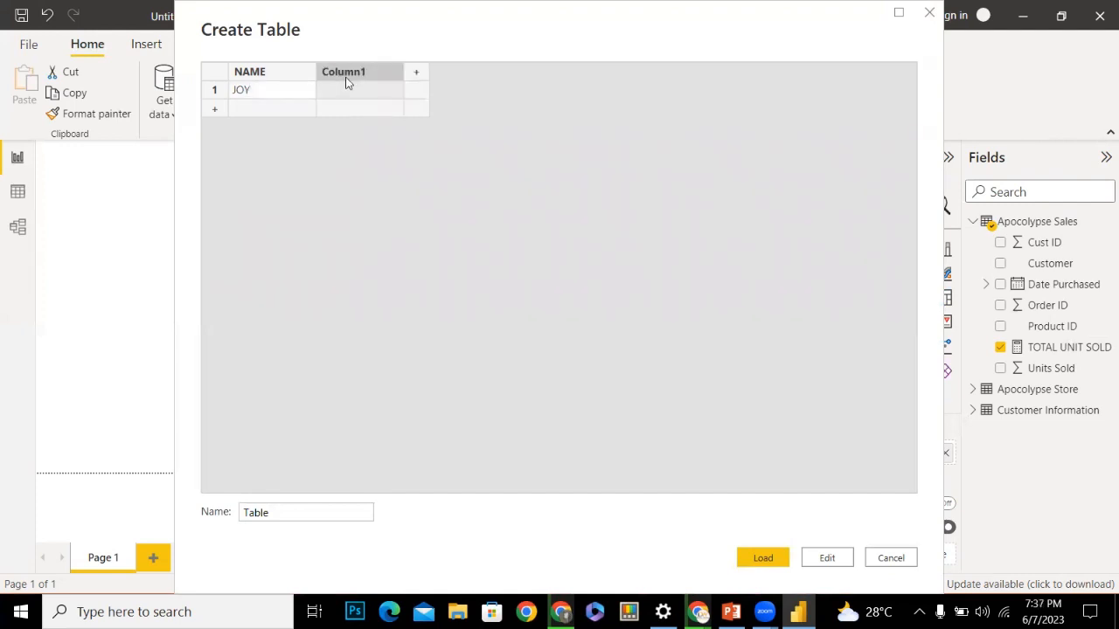
{"action": "left_click", "coordinate": [355, 72]}
{"action": "left_click", "coordinate": [354, 73]}
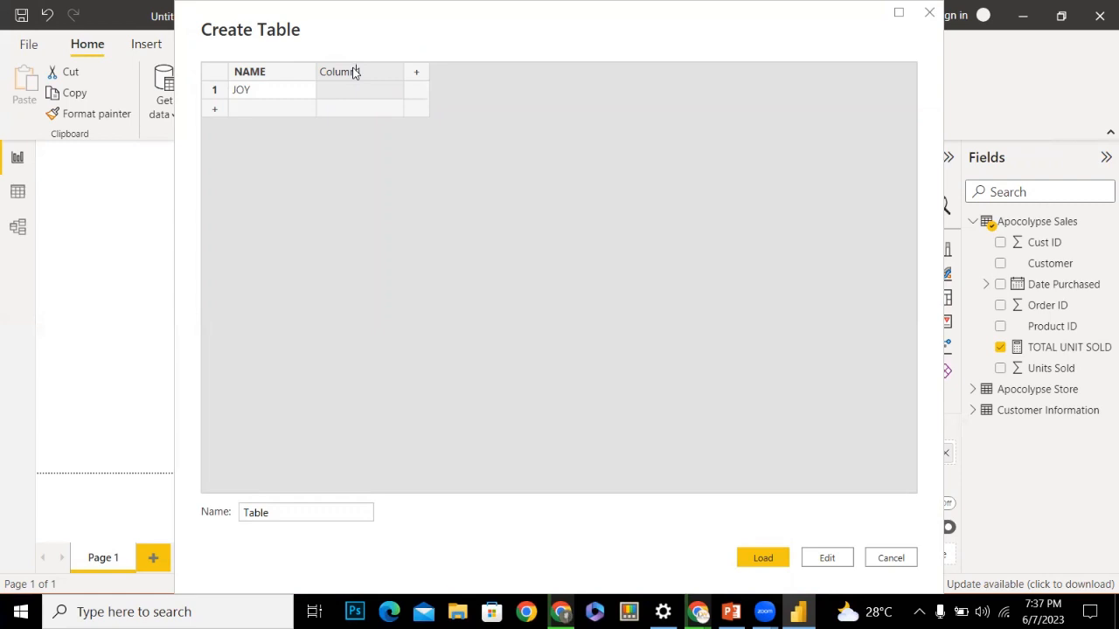
{"action": "left_click", "coordinate": [894, 560]}
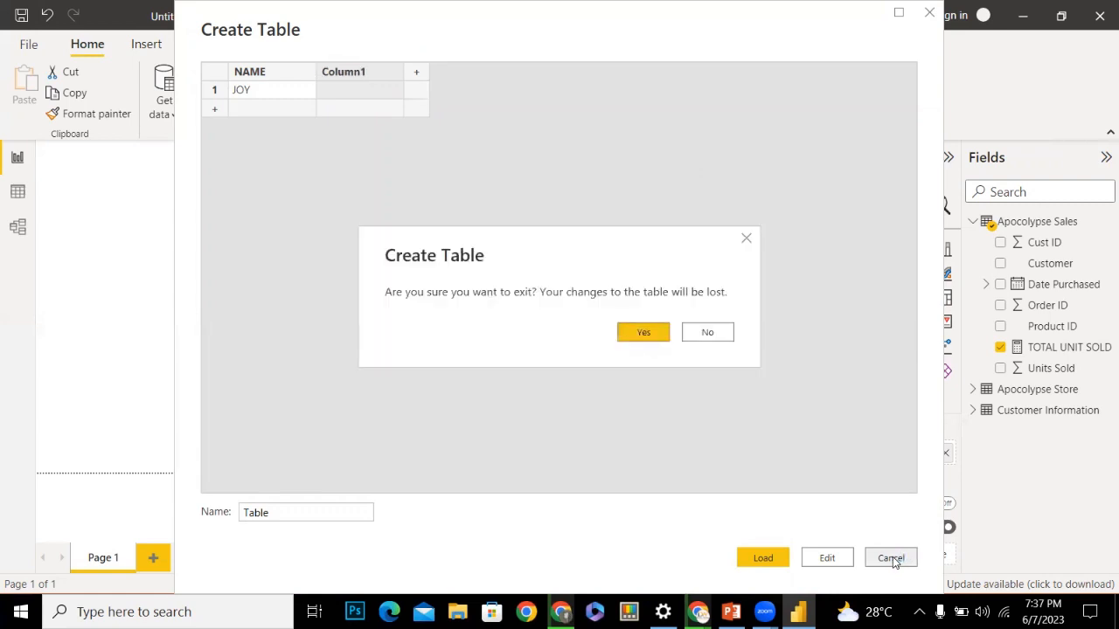
{"action": "left_click", "coordinate": [651, 333]}
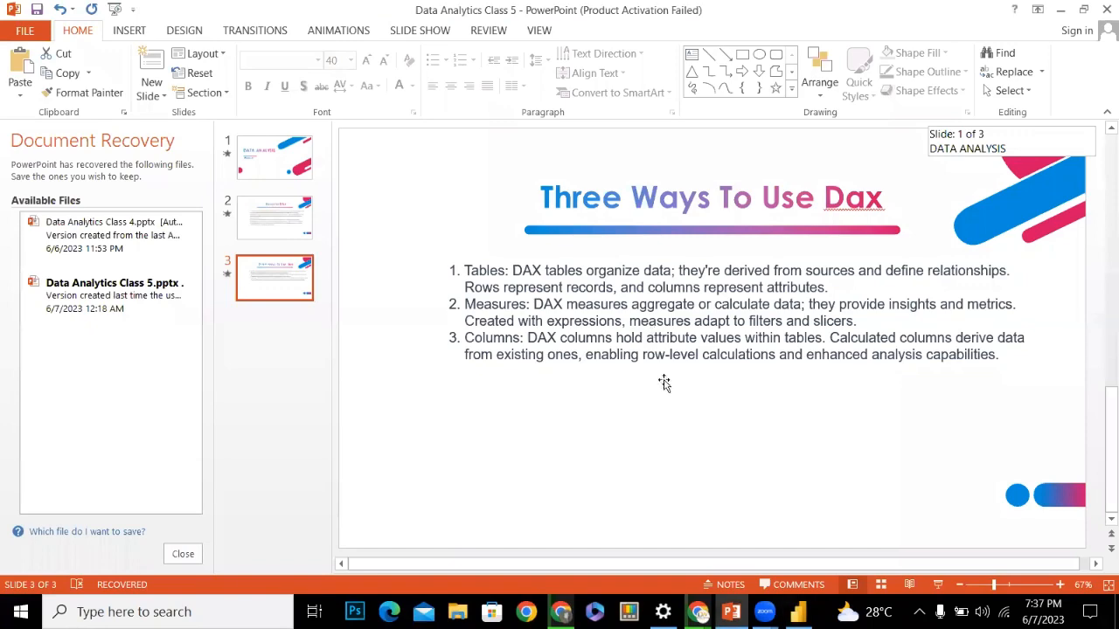
Switch back to Power BI Desktop and add a slightly enlarged blank table visual to the left of the TOTAL UNIT SOLD card
{"action": "left_click", "coordinate": [798, 612]}
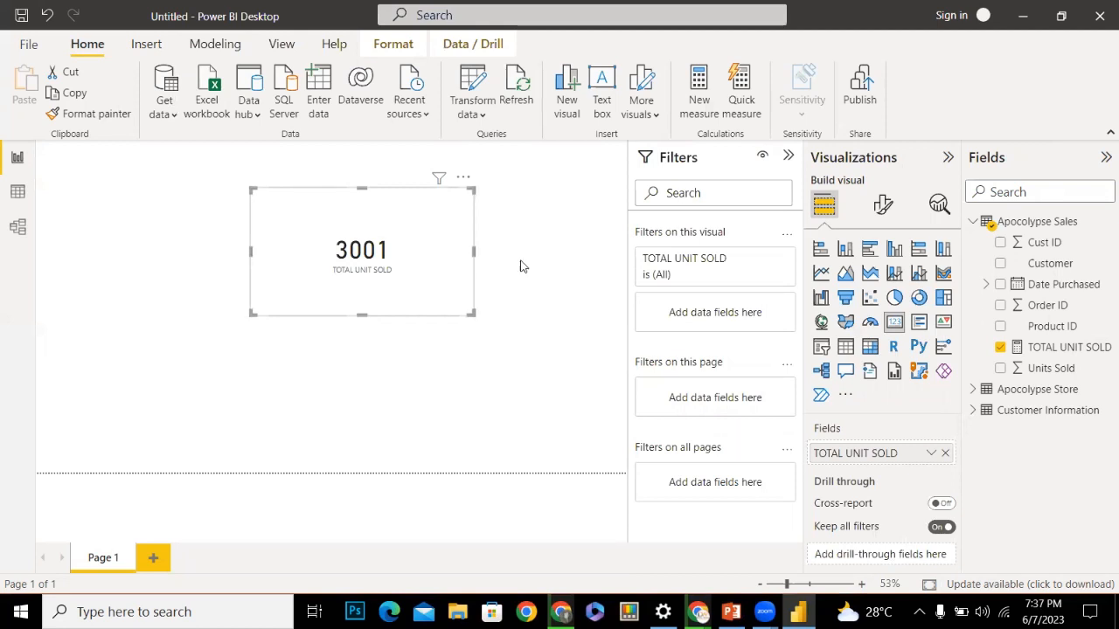
{"action": "left_click", "coordinate": [457, 382]}
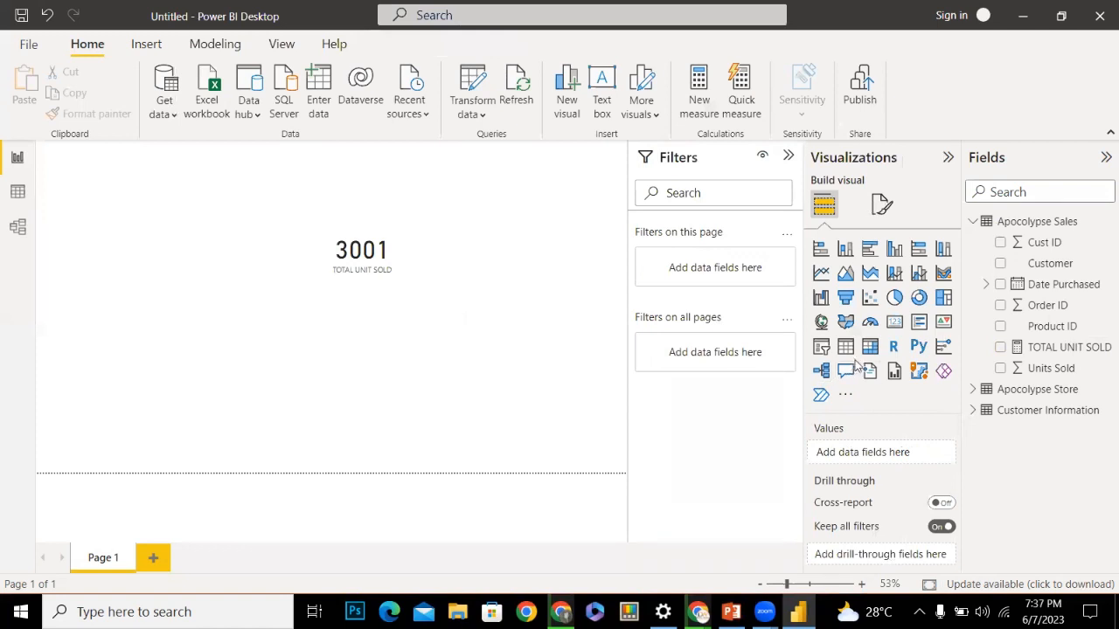
{"action": "left_click", "coordinate": [845, 347]}
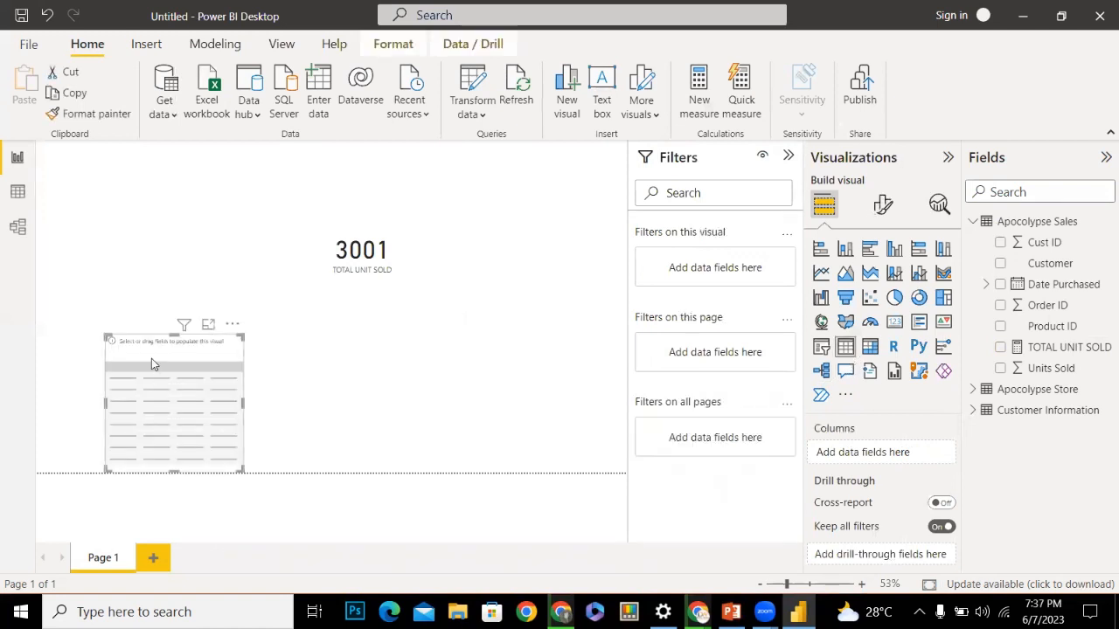
{"action": "left_click_drag", "start_coordinate": [150, 362], "coordinate": [107, 238]}
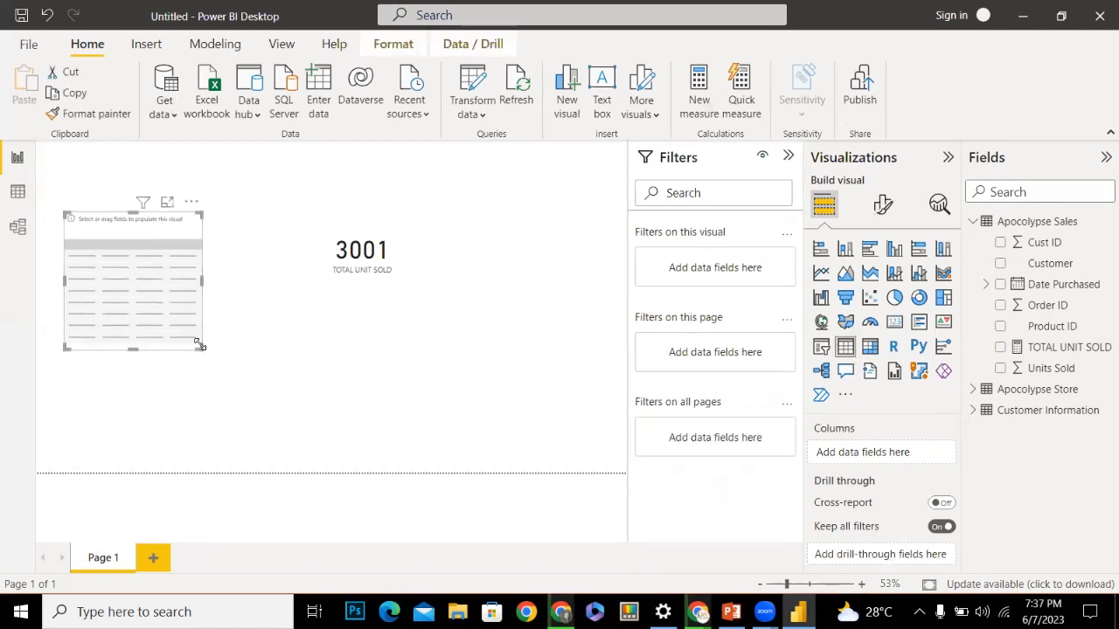
{"action": "left_click_drag", "start_coordinate": [200, 346], "coordinate": [235, 375]}
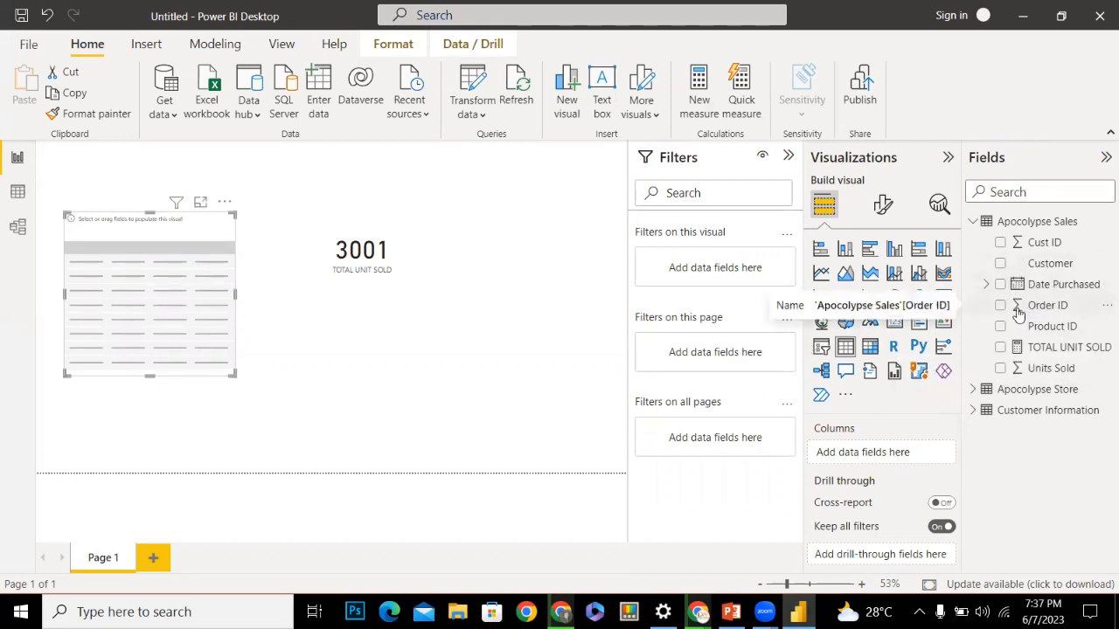
Fill the new table visual with Product Name from Apocolypse Store and Units Sold from Apocolypse Sales
{"action": "left_click", "coordinate": [986, 389]}
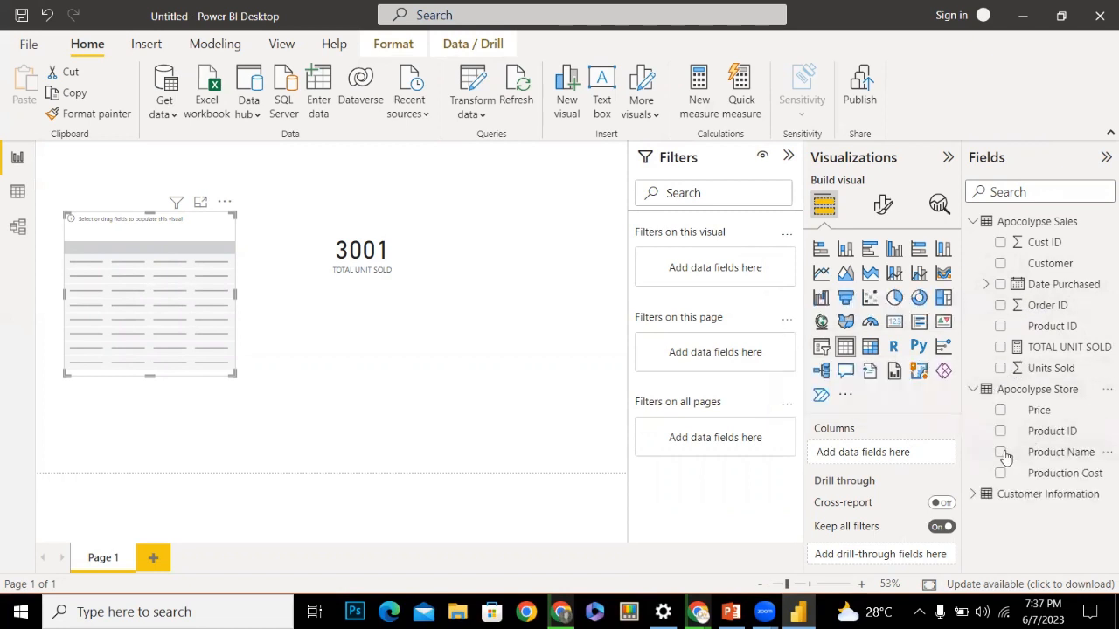
{"action": "left_click", "coordinate": [1000, 452]}
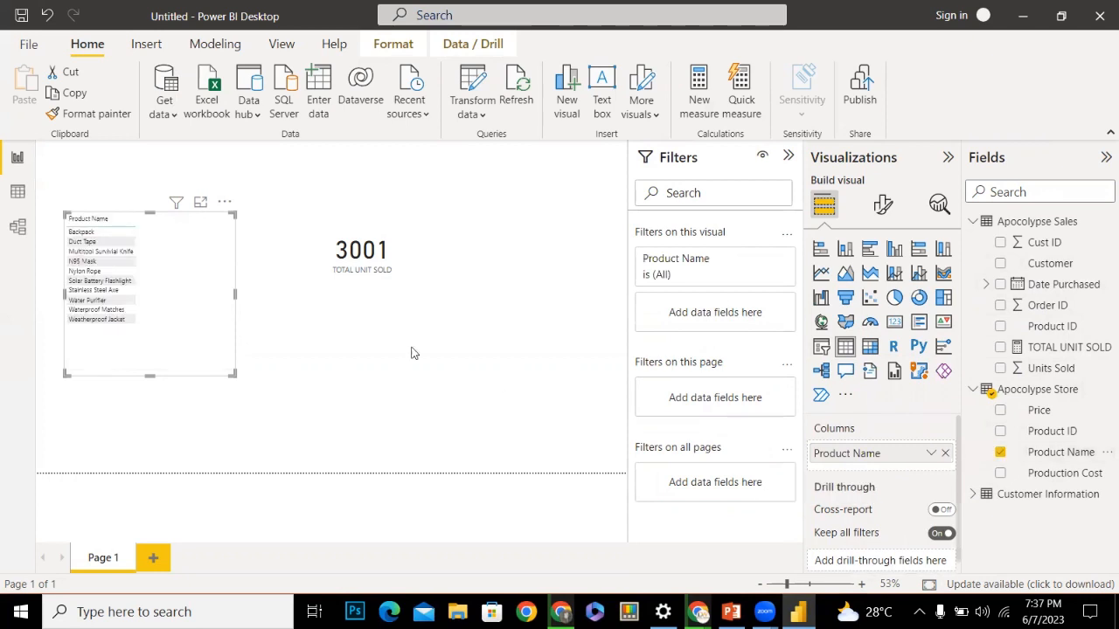
{"action": "left_click", "coordinate": [1002, 369]}
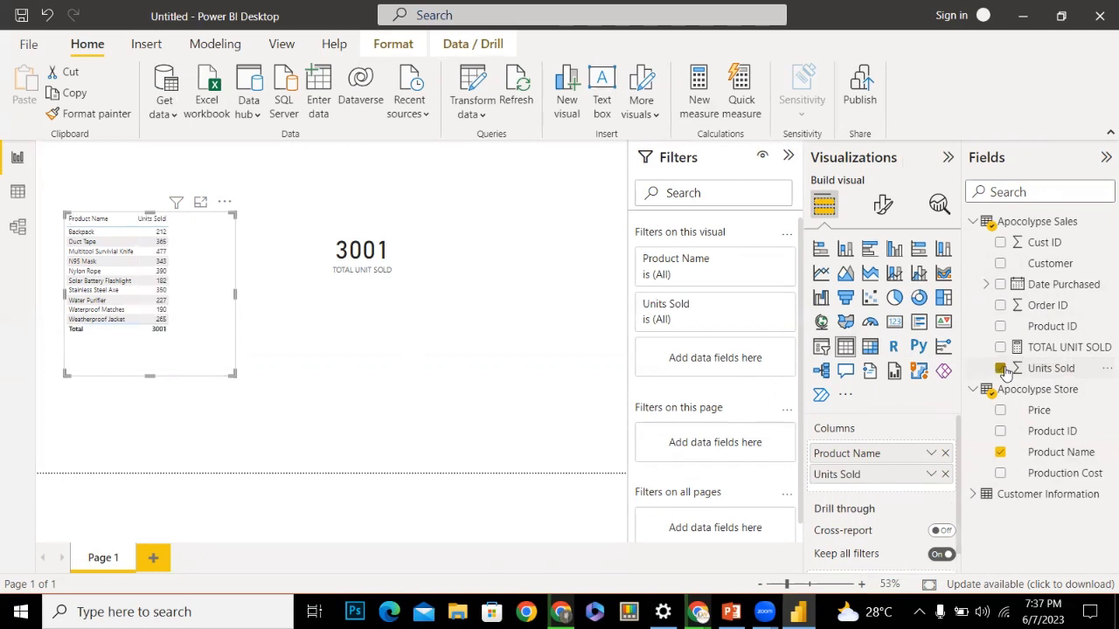
{"action": "left_click", "coordinate": [268, 403]}
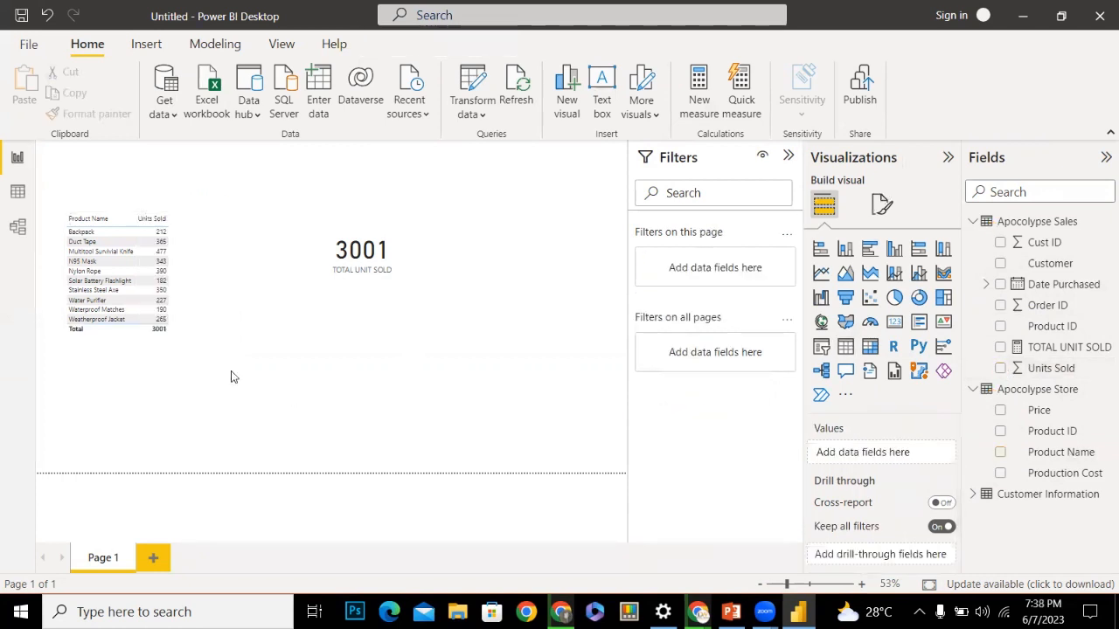
Move the TOTAL UNIT SOLD card further away from the product table and resize the table's frame to fit closely around its rows
{"action": "left_click", "coordinate": [189, 352]}
{"action": "left_click_drag", "start_coordinate": [230, 375], "coordinate": [320, 421]}
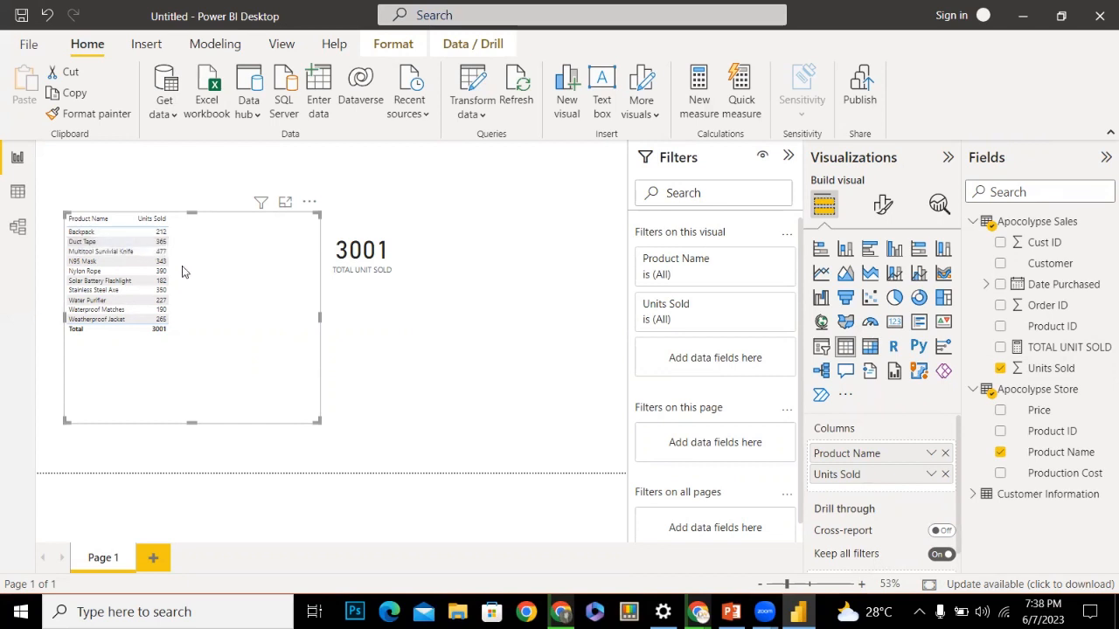
{"action": "left_click_drag", "start_coordinate": [318, 320], "coordinate": [280, 314]}
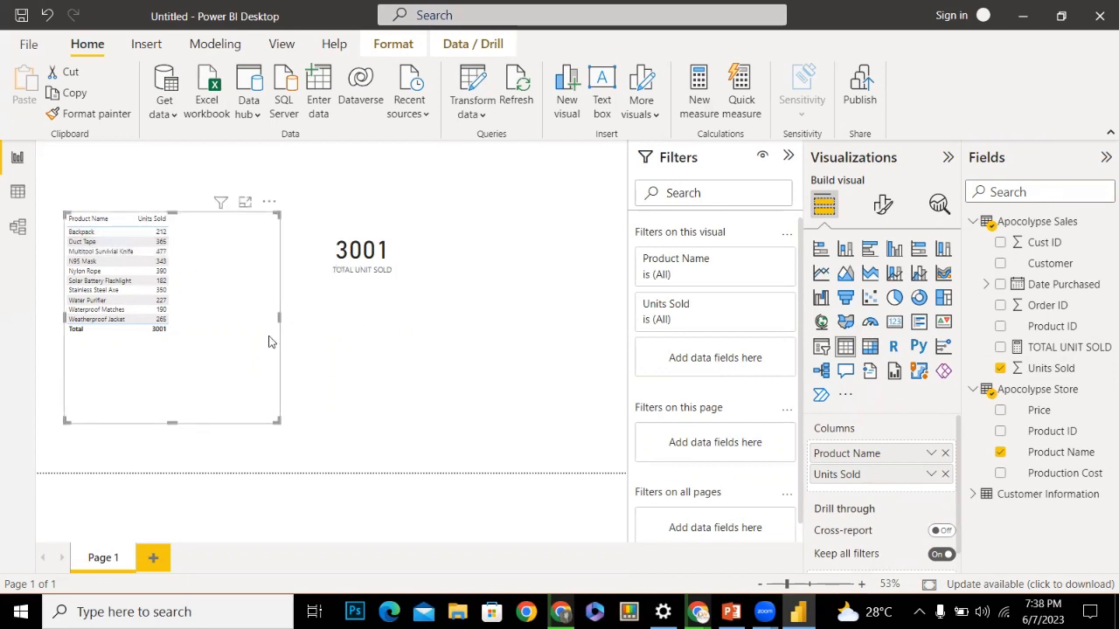
{"action": "left_click_drag", "start_coordinate": [426, 273], "coordinate": [542, 246]}
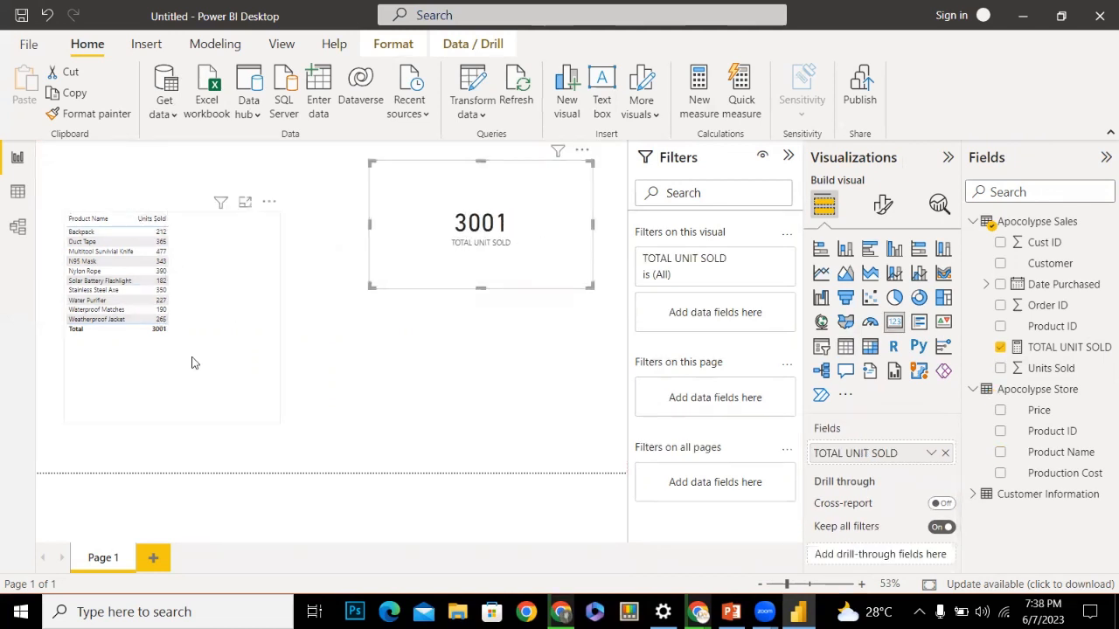
{"action": "left_click", "coordinate": [278, 423]}
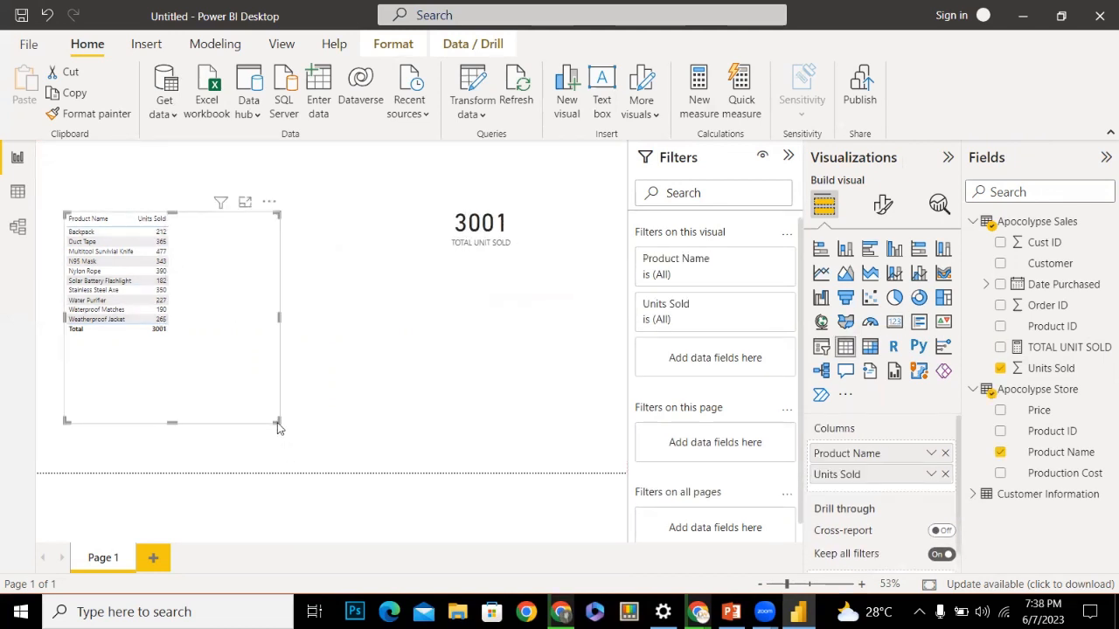
{"action": "left_click_drag", "start_coordinate": [277, 422], "coordinate": [195, 347]}
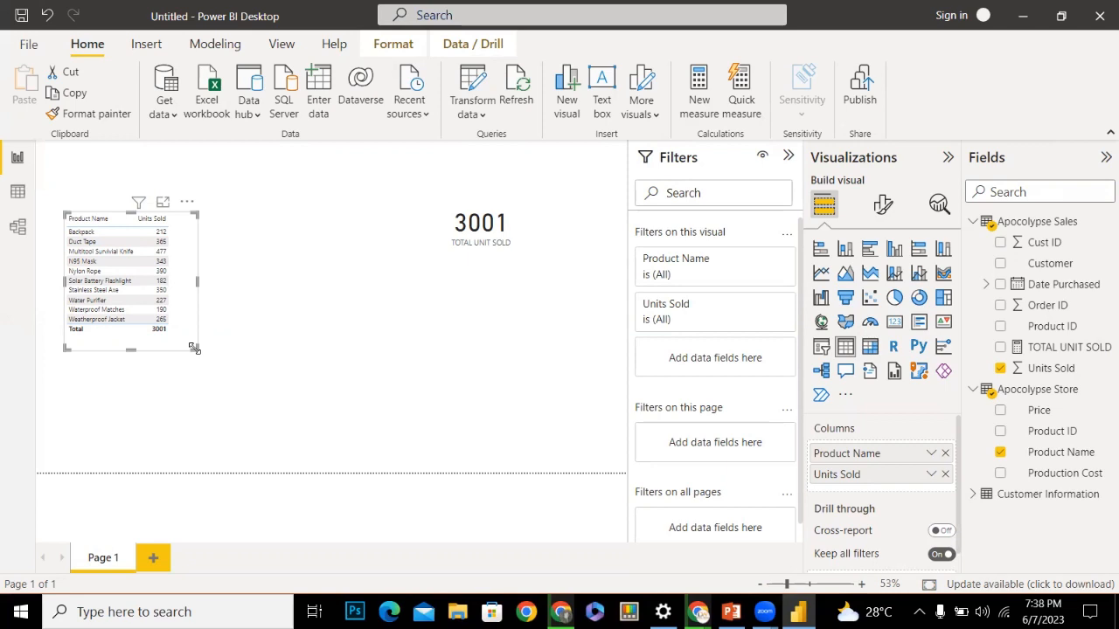
Examine the Price column of Apocolypse Store in Data view and the field list of Apocolypse Sales
{"action": "left_click", "coordinate": [12, 199]}
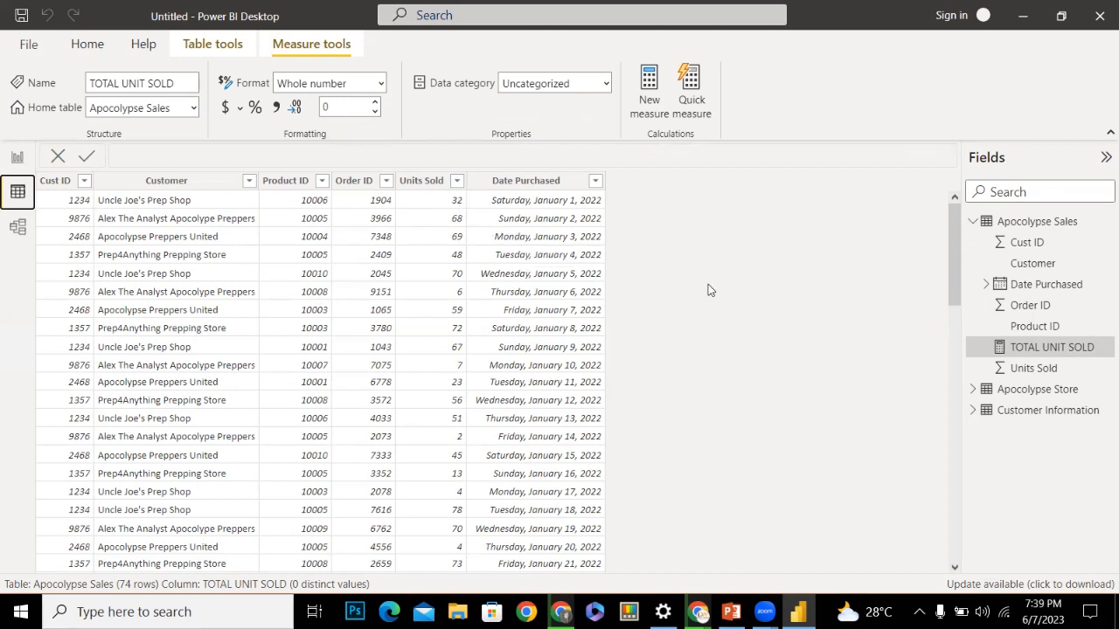
{"action": "left_click", "coordinate": [973, 222]}
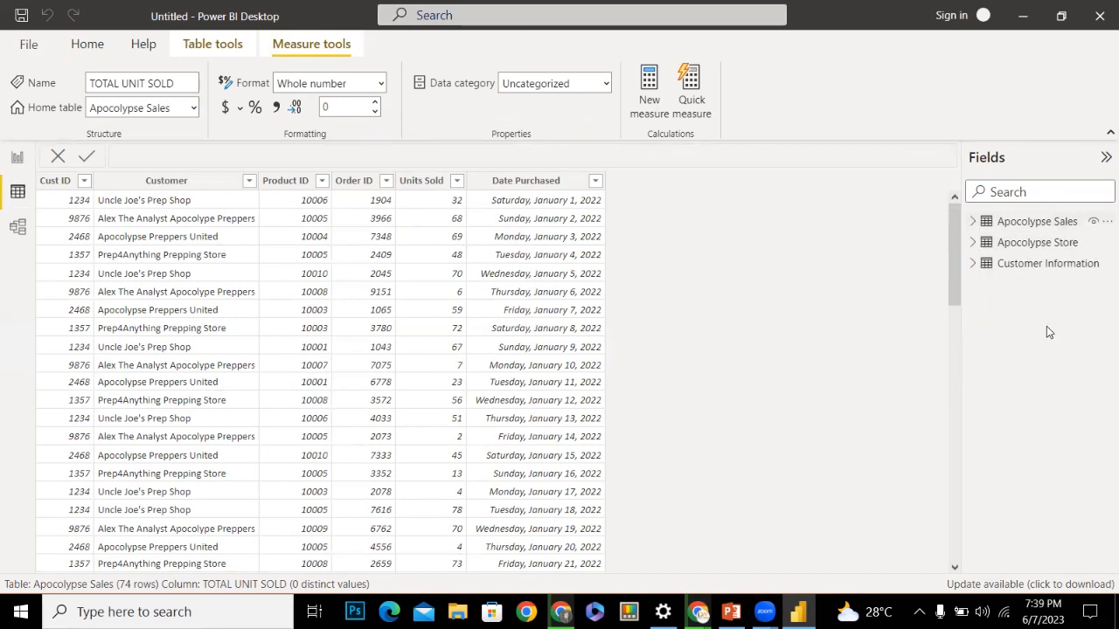
{"action": "left_click", "coordinate": [973, 242]}
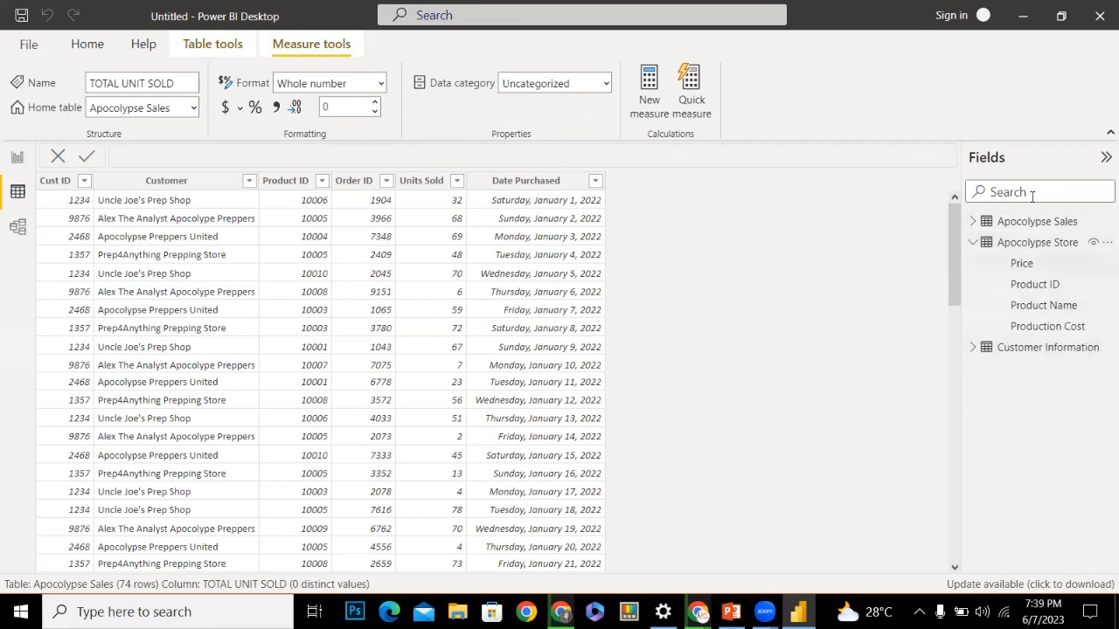
{"action": "left_click", "coordinate": [1022, 242]}
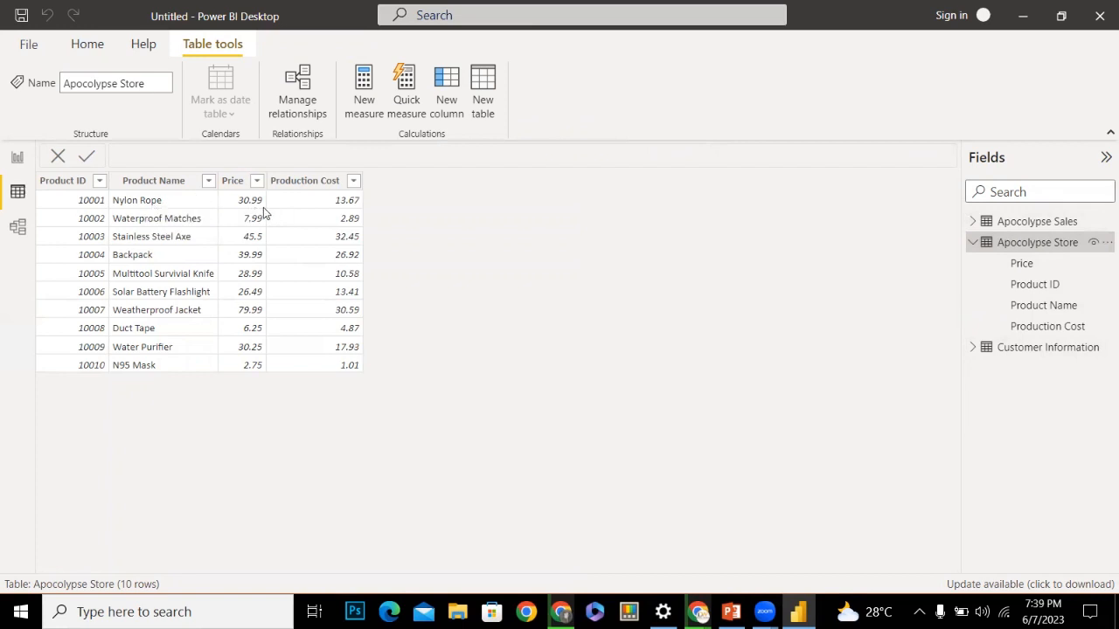
{"action": "left_click", "coordinate": [232, 187]}
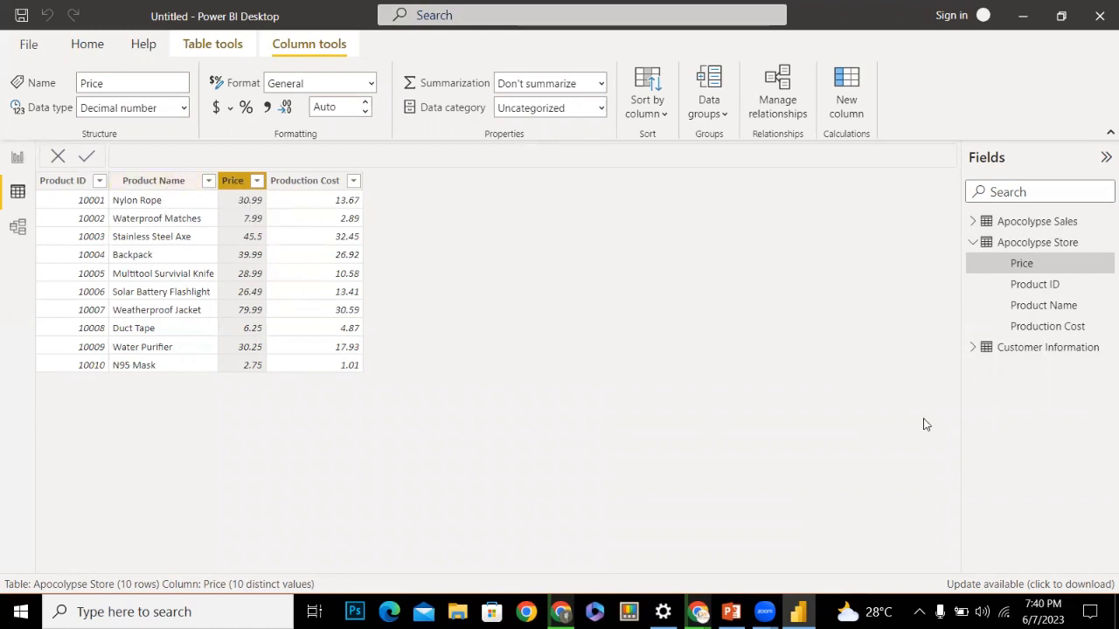
{"action": "left_click", "coordinate": [973, 243]}
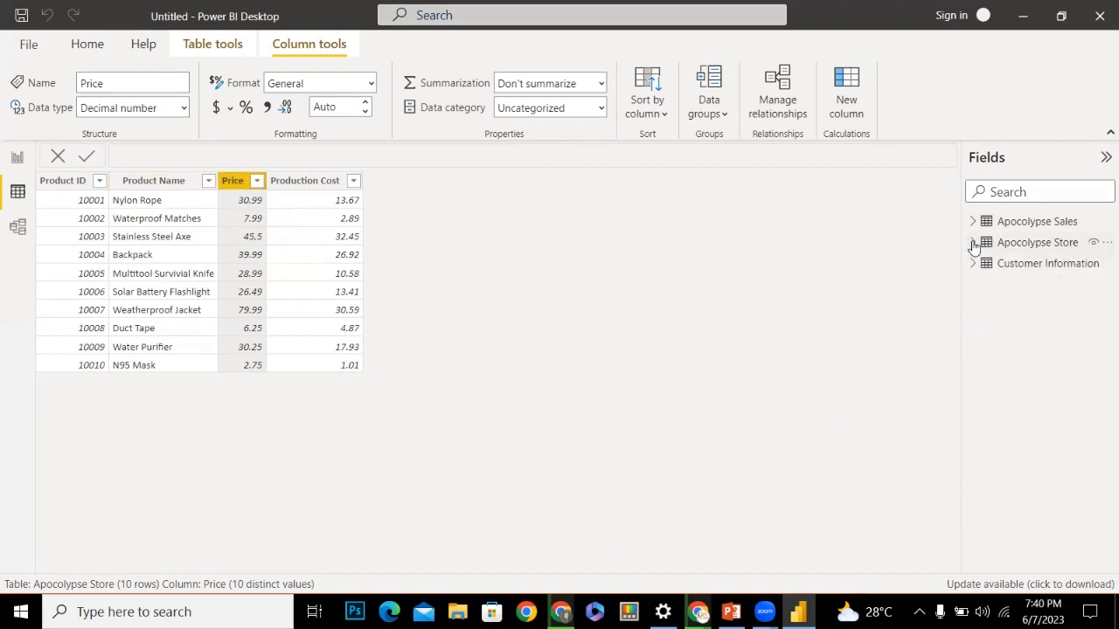
{"action": "left_click", "coordinate": [973, 222]}
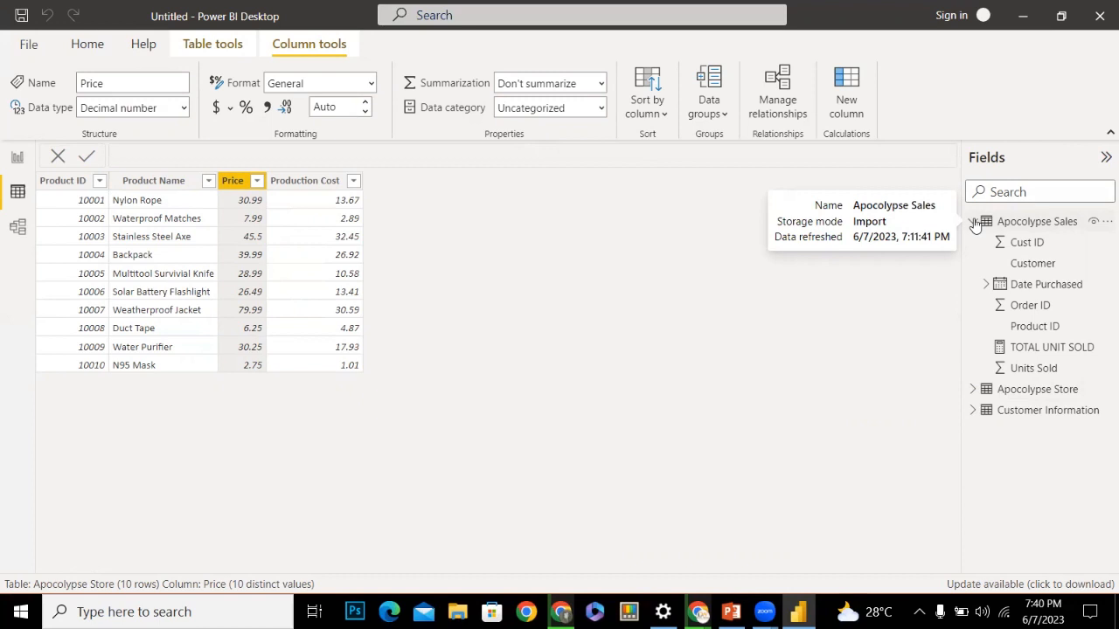
Add a new calculated column named PRICE PER UNIT to the Apocolypse Sales table
{"action": "left_click", "coordinate": [1047, 223]}
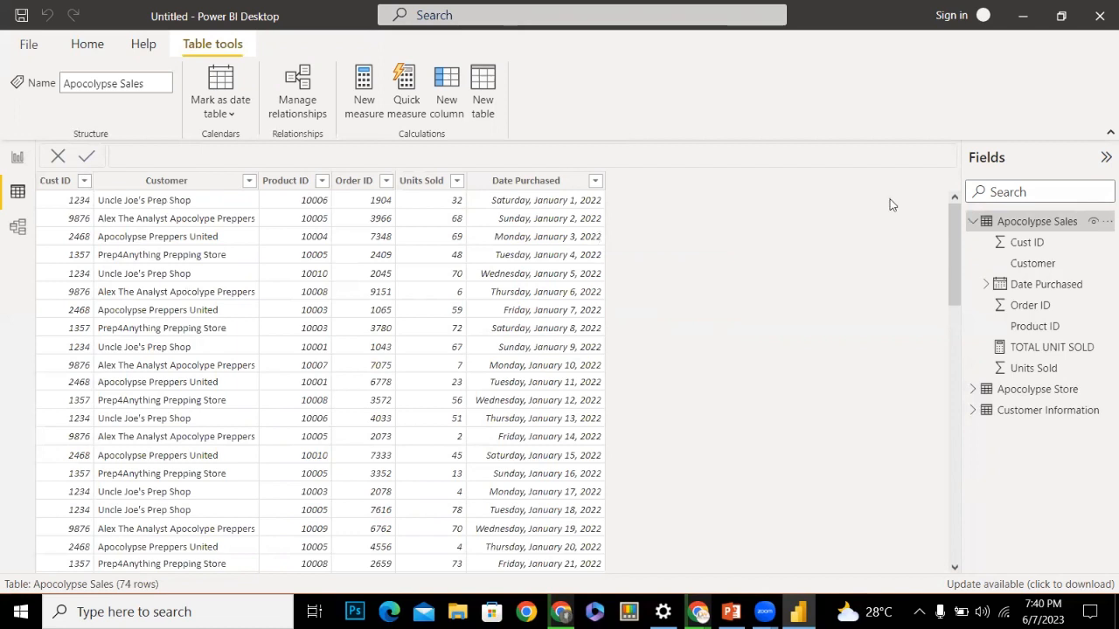
{"action": "right_click", "coordinate": [1011, 227]}
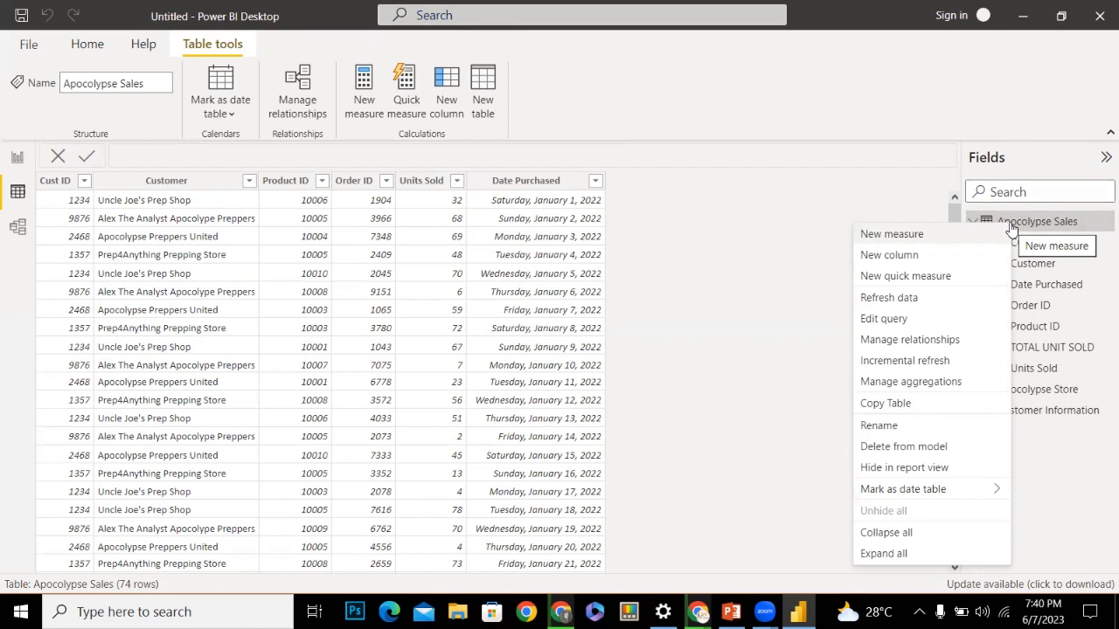
{"action": "left_click", "coordinate": [959, 259]}
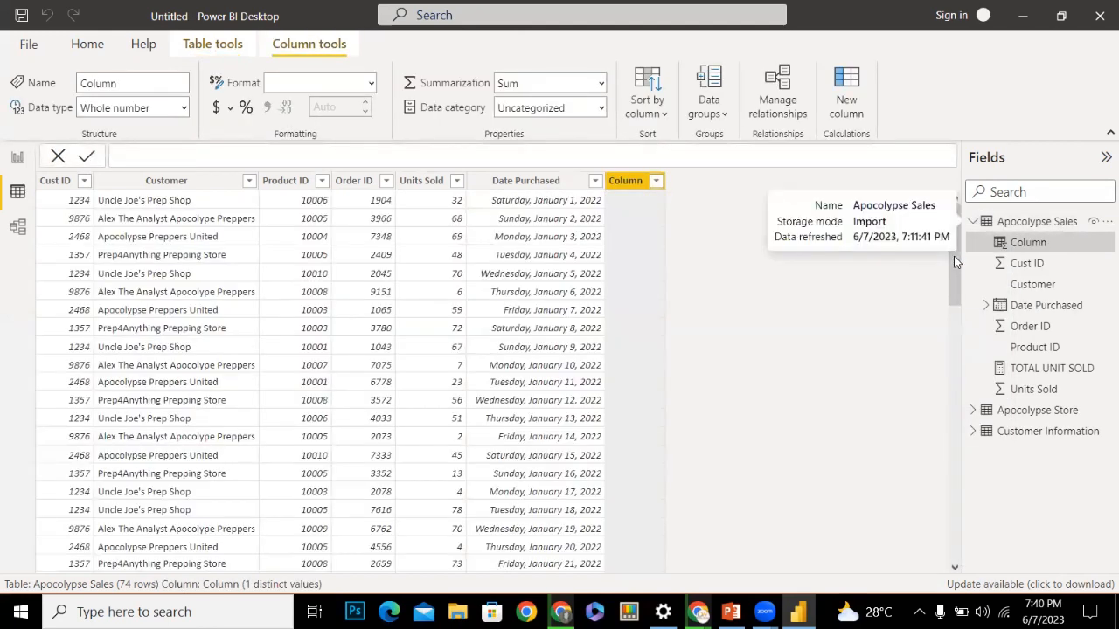
{"action": "double_click", "coordinate": [142, 154]}
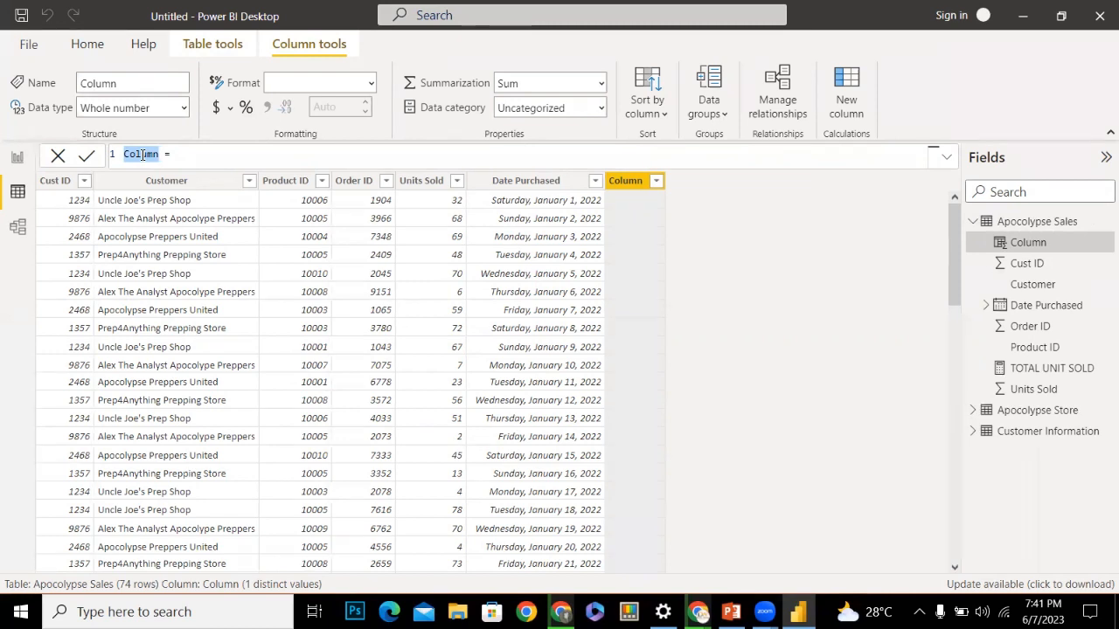
{"action": "type", "text": "PRICE"}
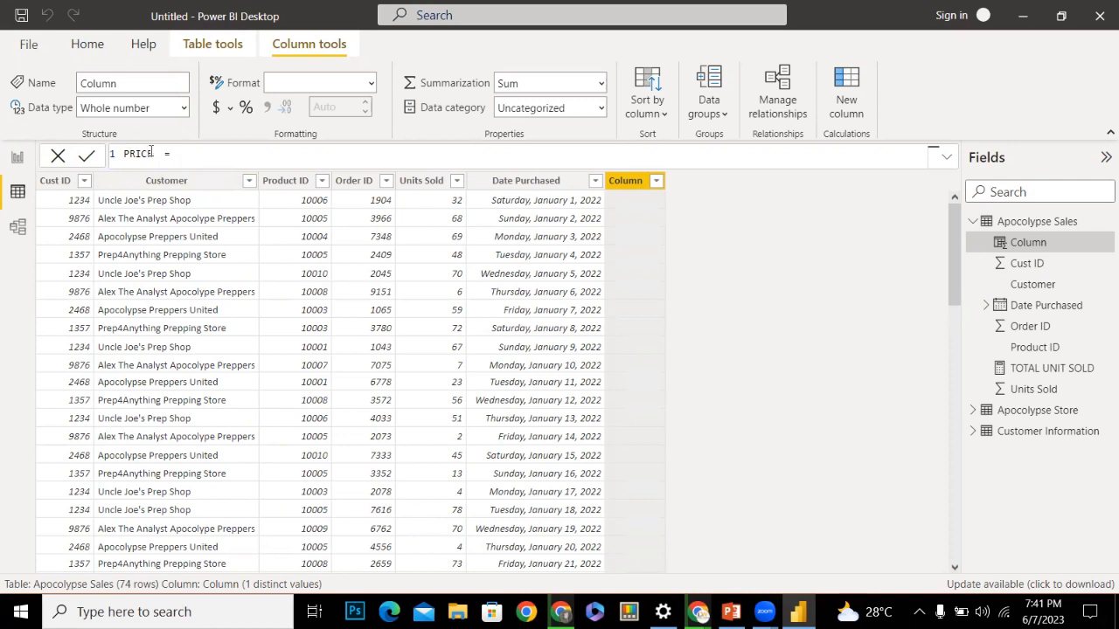
{"action": "type", "text": "PER UN"}
{"action": "type", "text": "IT"}
{"action": "left_click", "coordinate": [235, 156]}
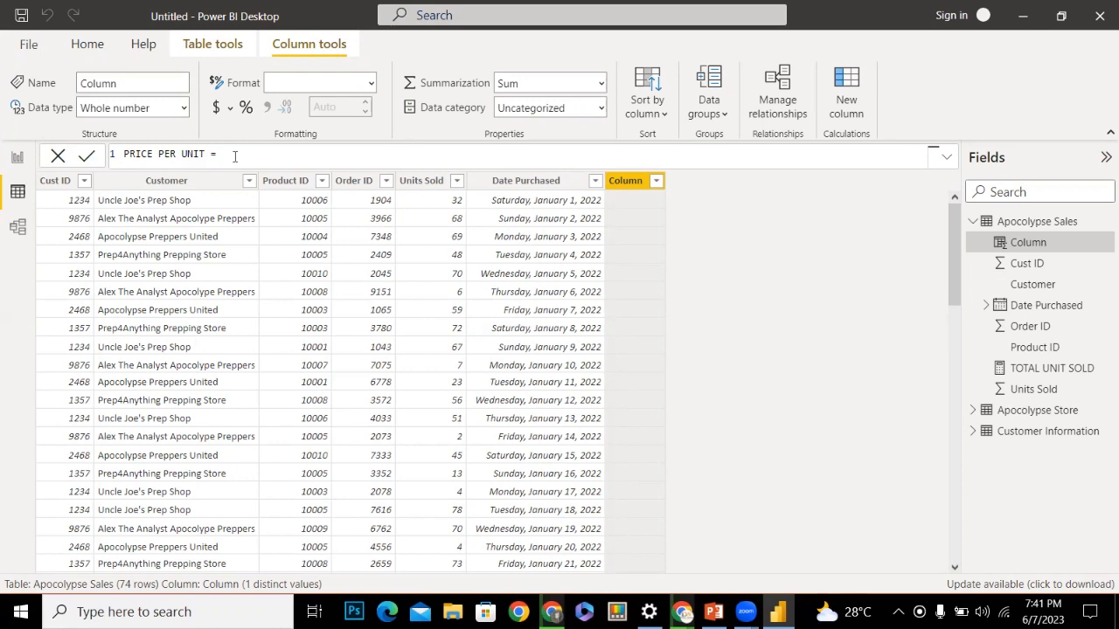
Define PRICE PER UNIT as RELATED('Apocolypse Store'[Price]) and commit the formula
{"action": "type", "text": "re"}
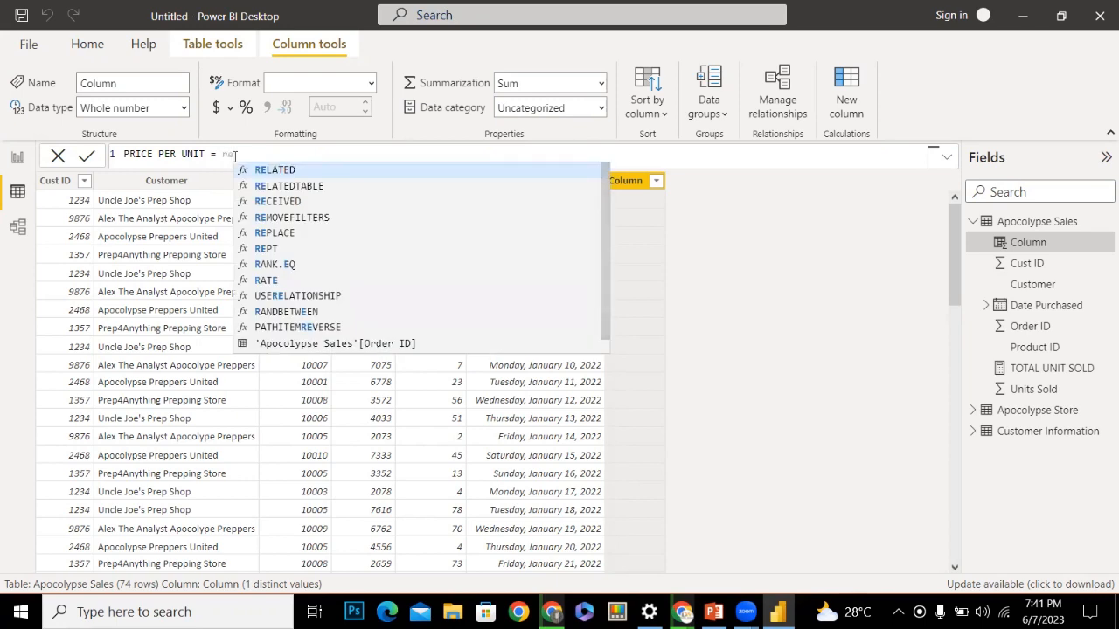
{"action": "left_click", "coordinate": [297, 172]}
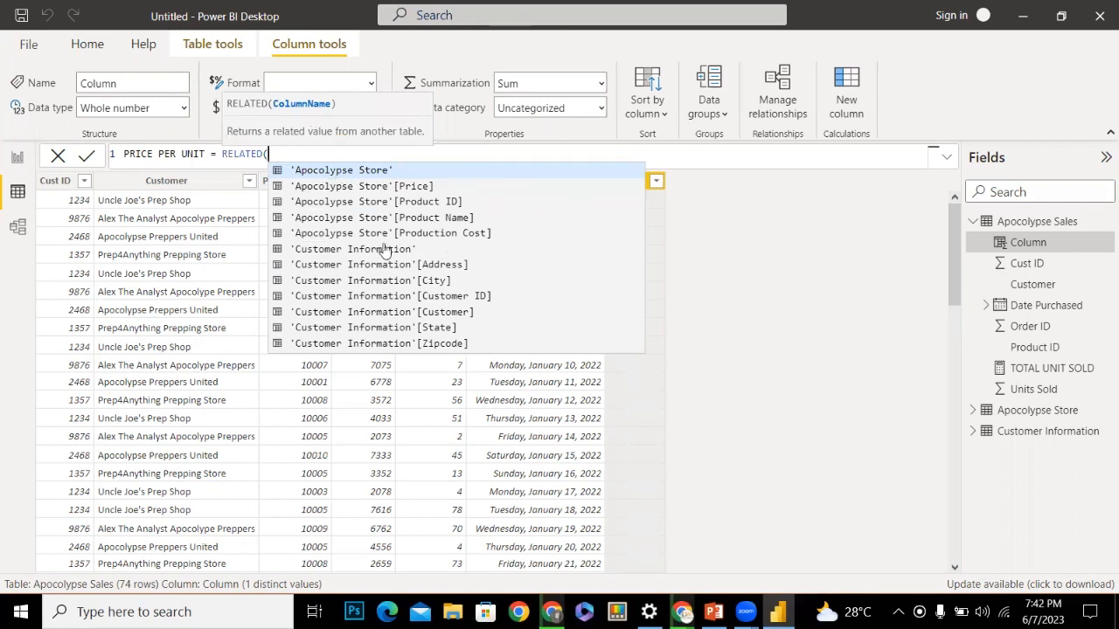
{"action": "left_click", "coordinate": [396, 186]}
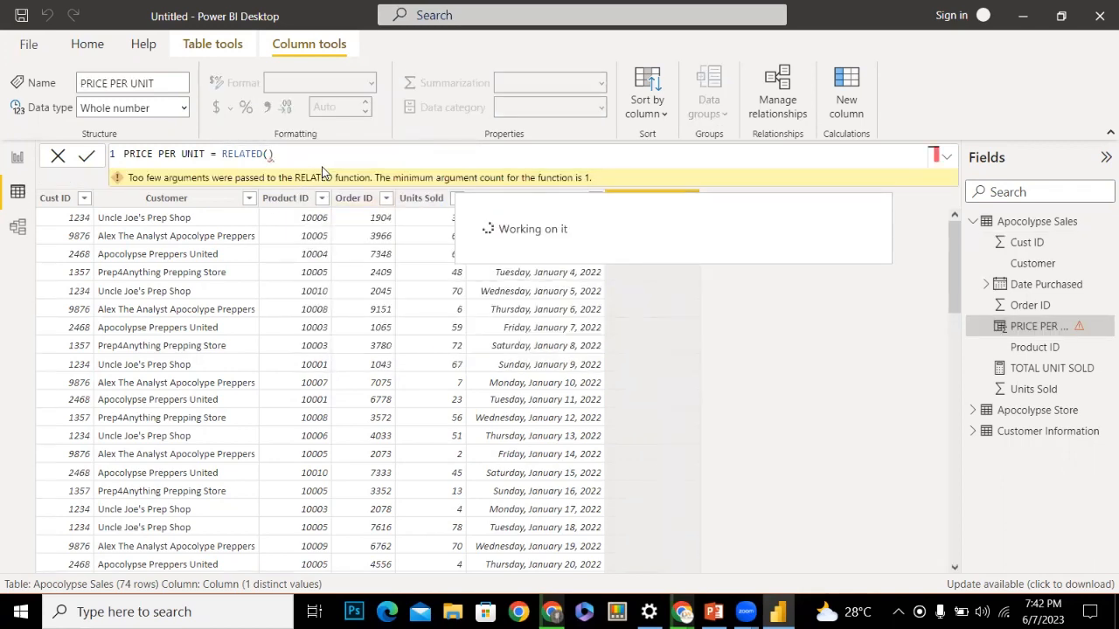
{"action": "left_click", "coordinate": [280, 161]}
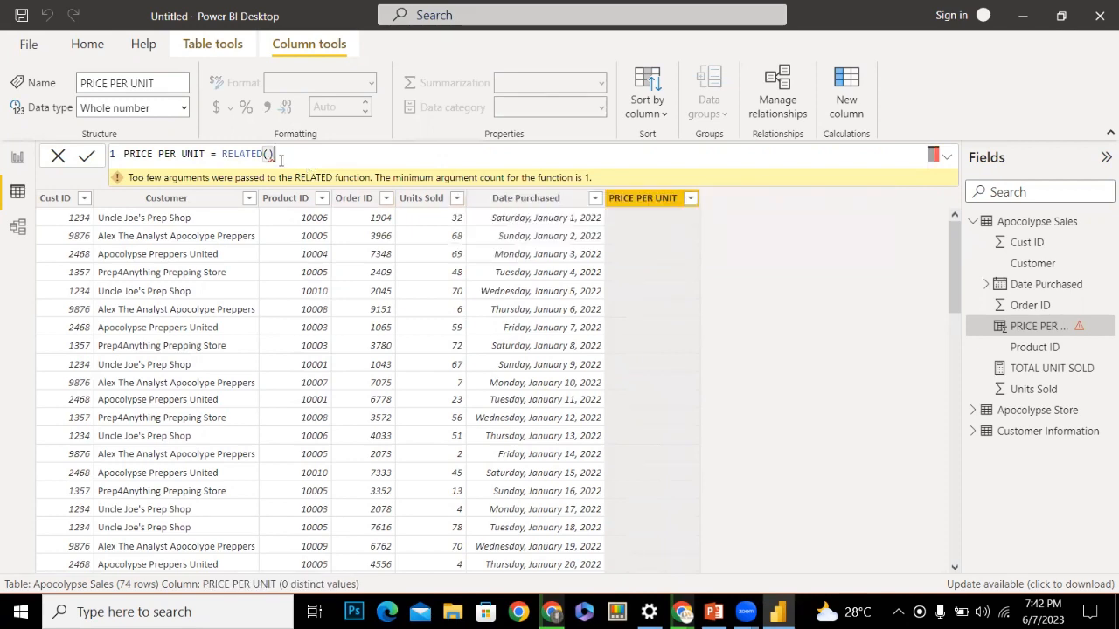
{"action": "key", "text": "BackSpace"}
{"action": "key", "text": "BackSpace"}
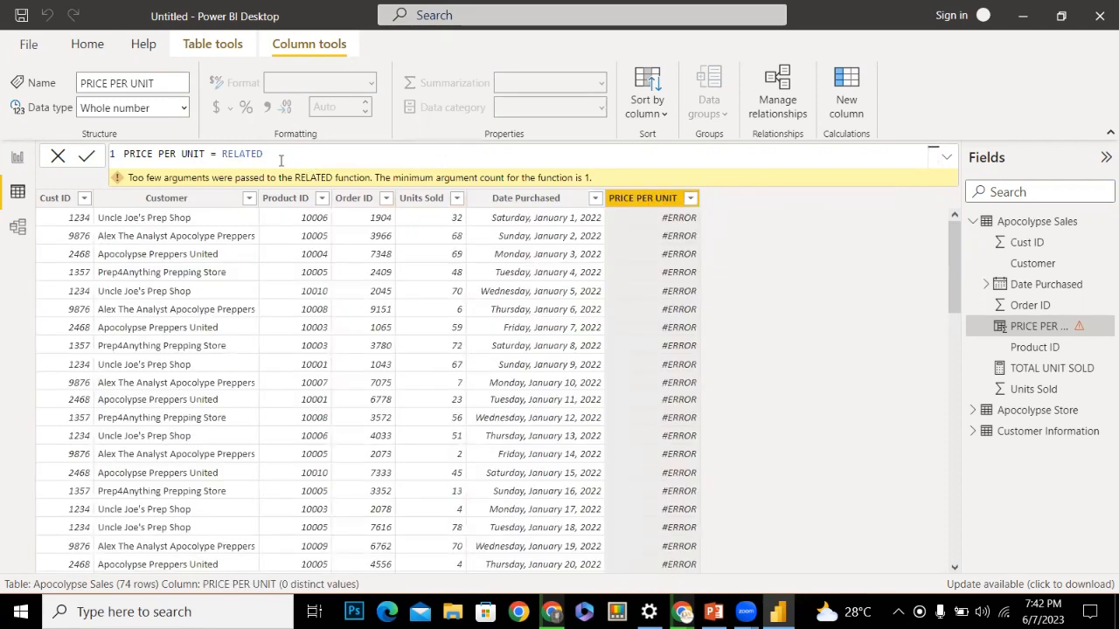
{"action": "type", "text": "("}
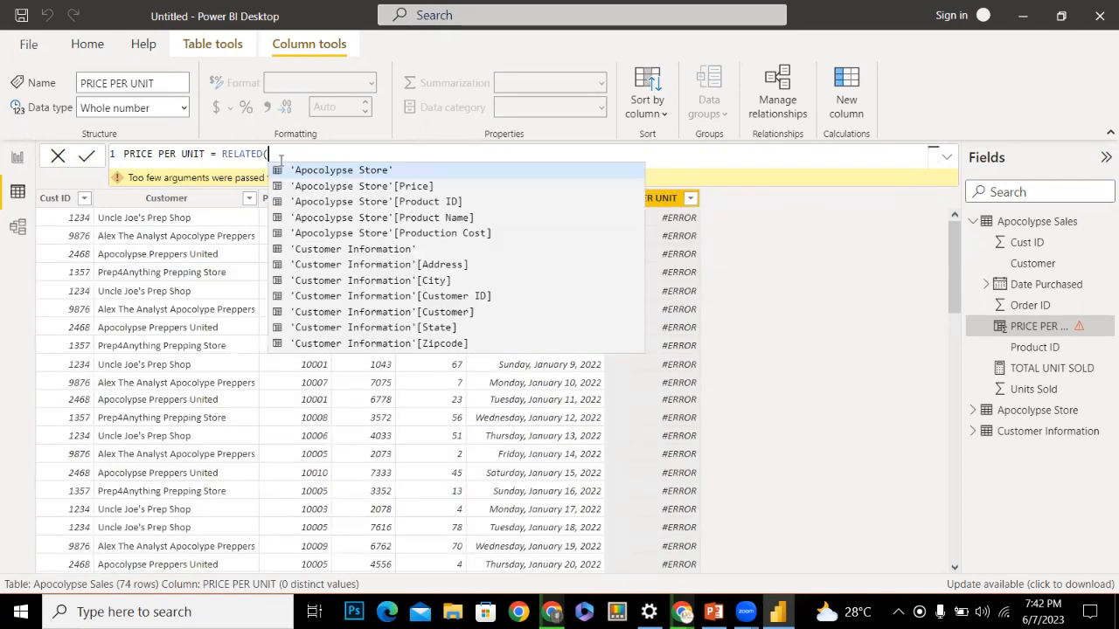
{"action": "left_click", "coordinate": [387, 187]}
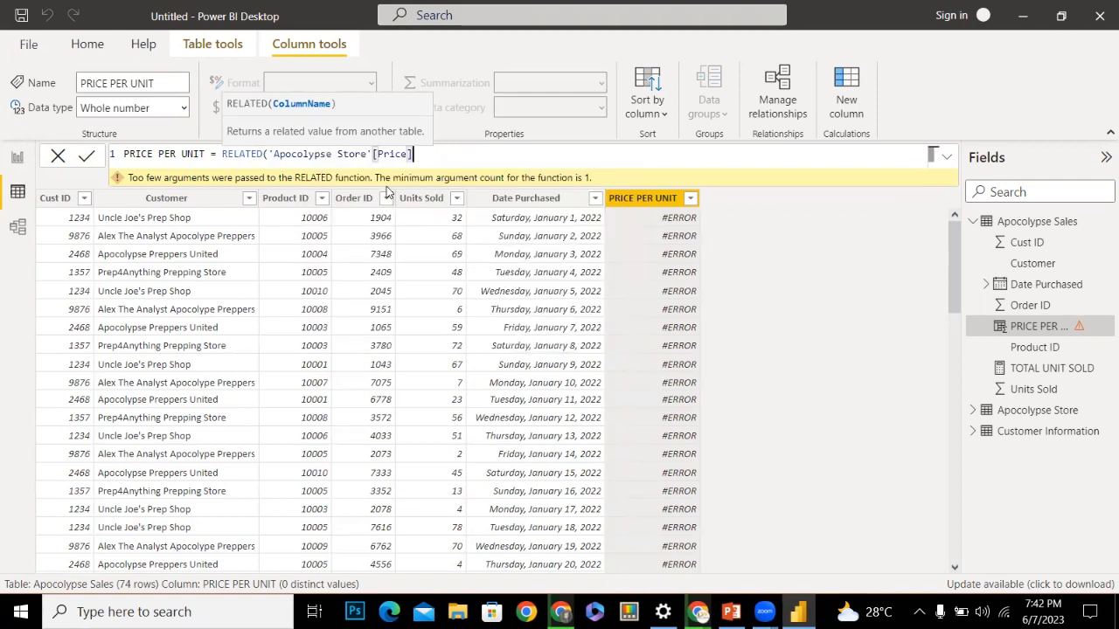
{"action": "type", "text": ")"}
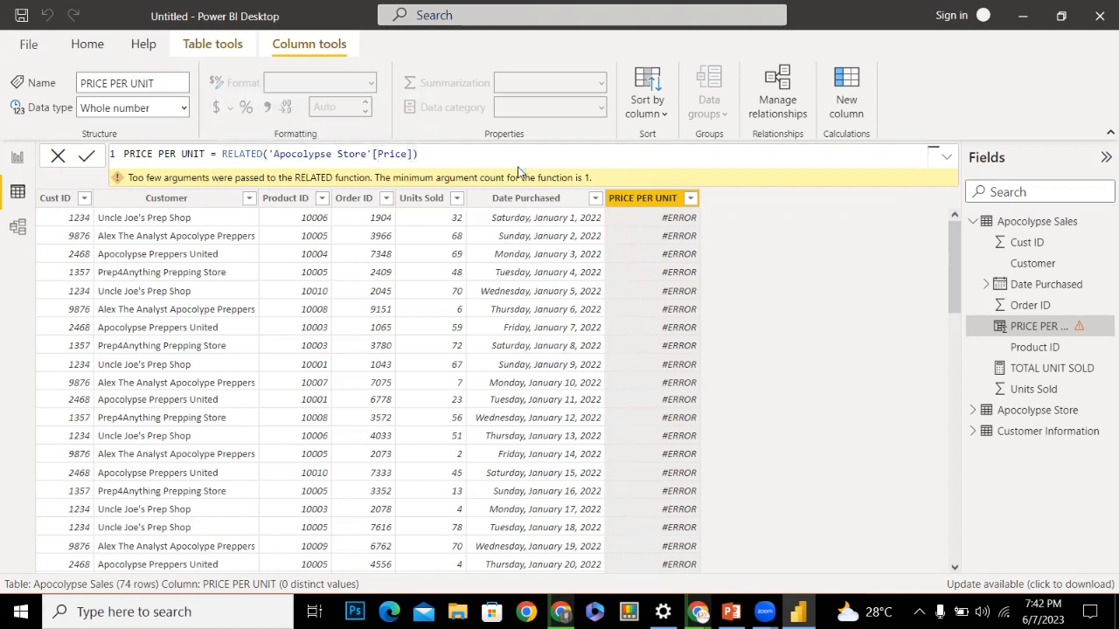
{"action": "key", "text": "Return"}
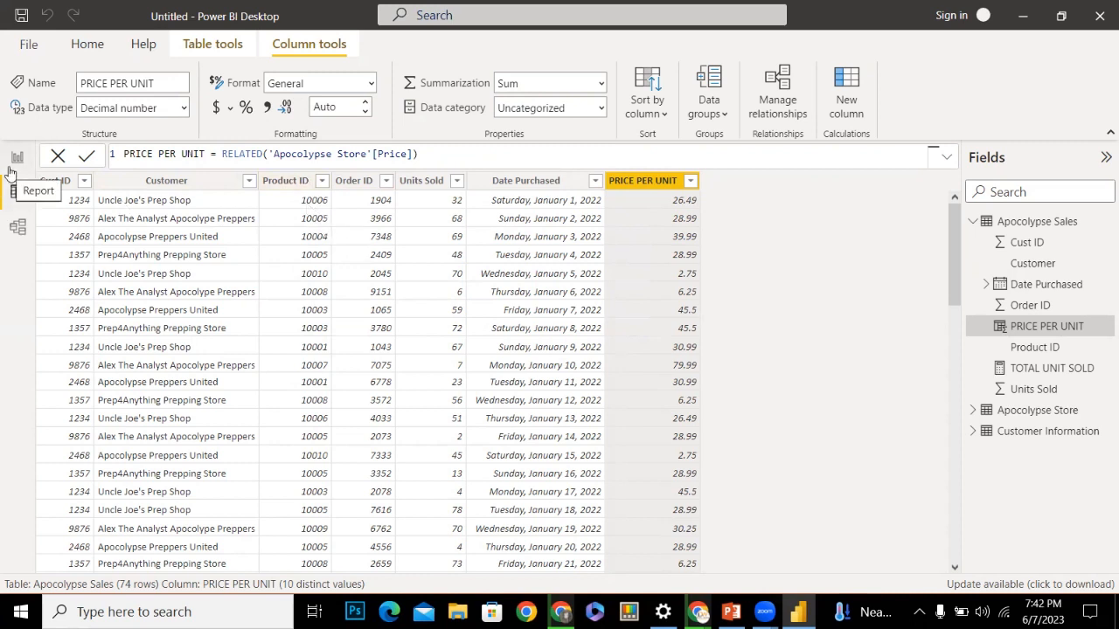
Compare the PRICE PER UNIT values in Apocolypse Sales with the Price of the matching Product ID in Apocolypse Store
{"action": "left_click", "coordinate": [1033, 411]}
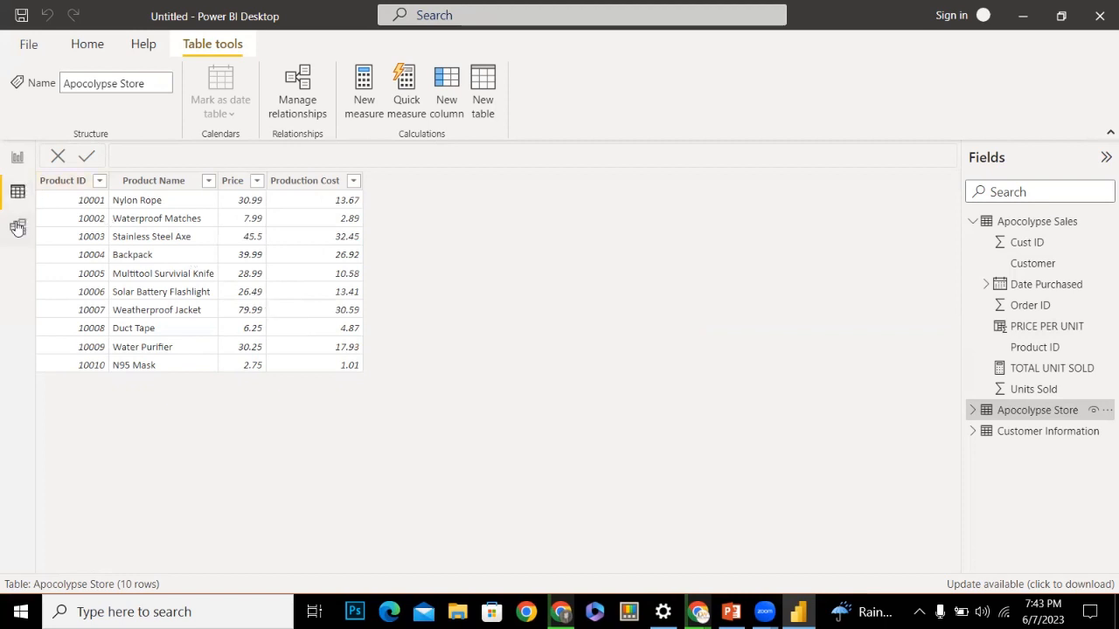
{"action": "left_click", "coordinate": [17, 157]}
{"action": "left_click", "coordinate": [21, 193]}
{"action": "left_click", "coordinate": [1028, 222]}
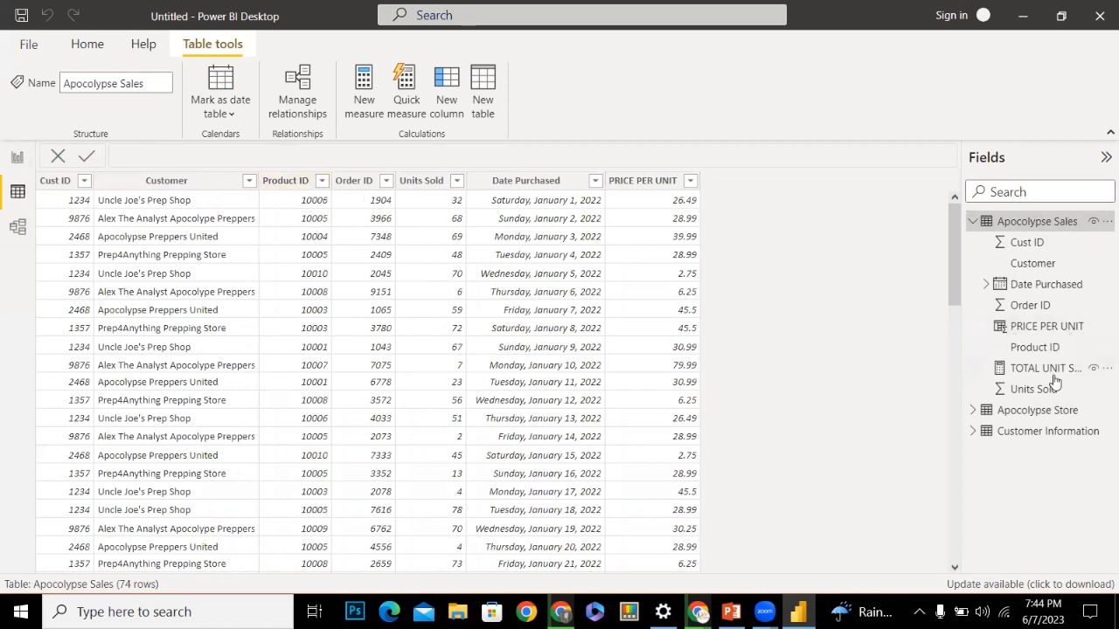
{"action": "left_click", "coordinate": [1041, 411]}
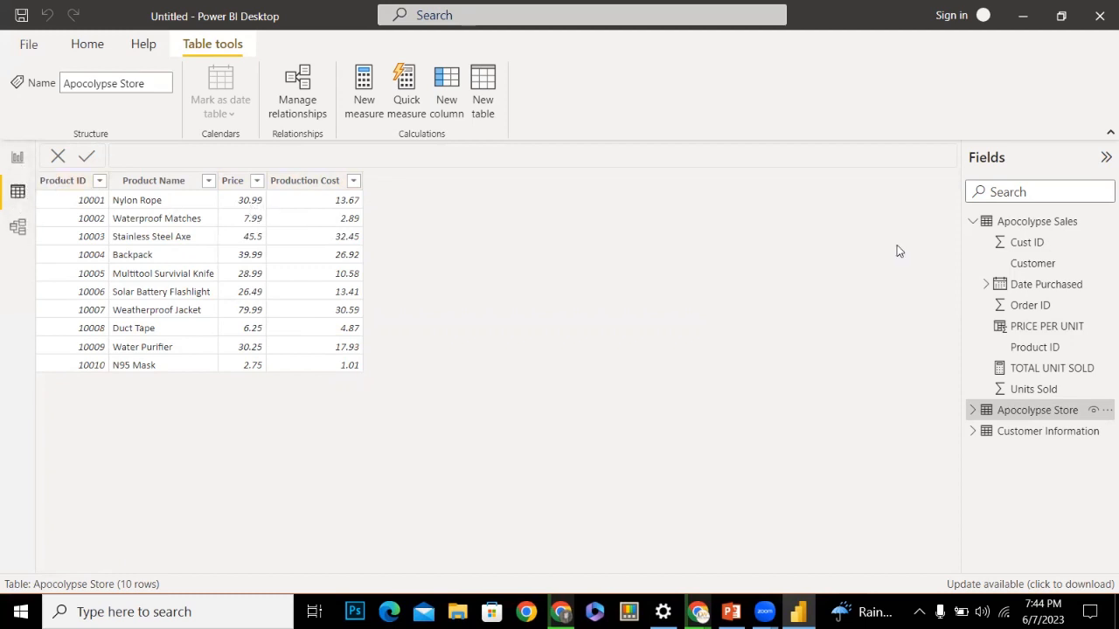
{"action": "left_click", "coordinate": [997, 225]}
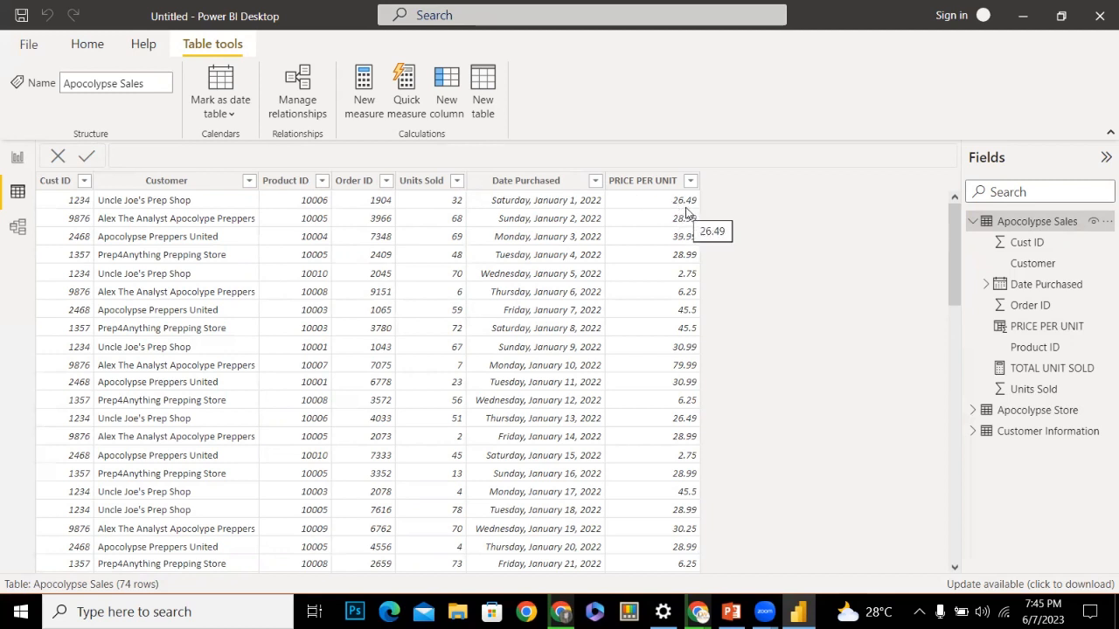
{"action": "left_click", "coordinate": [1037, 410]}
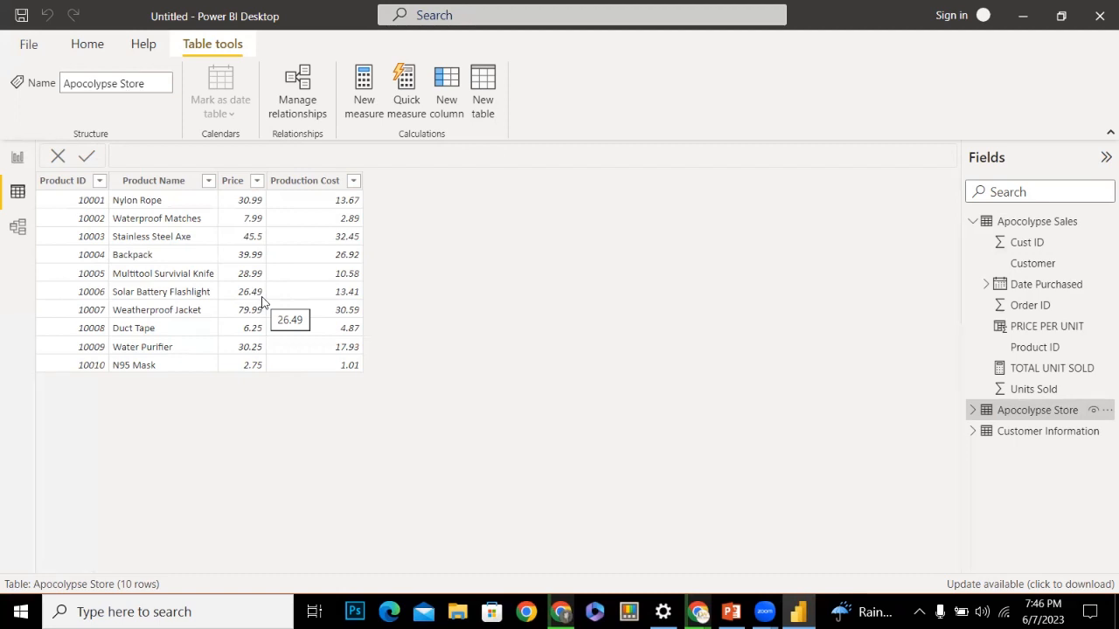
{"action": "right_click", "coordinate": [262, 303]}
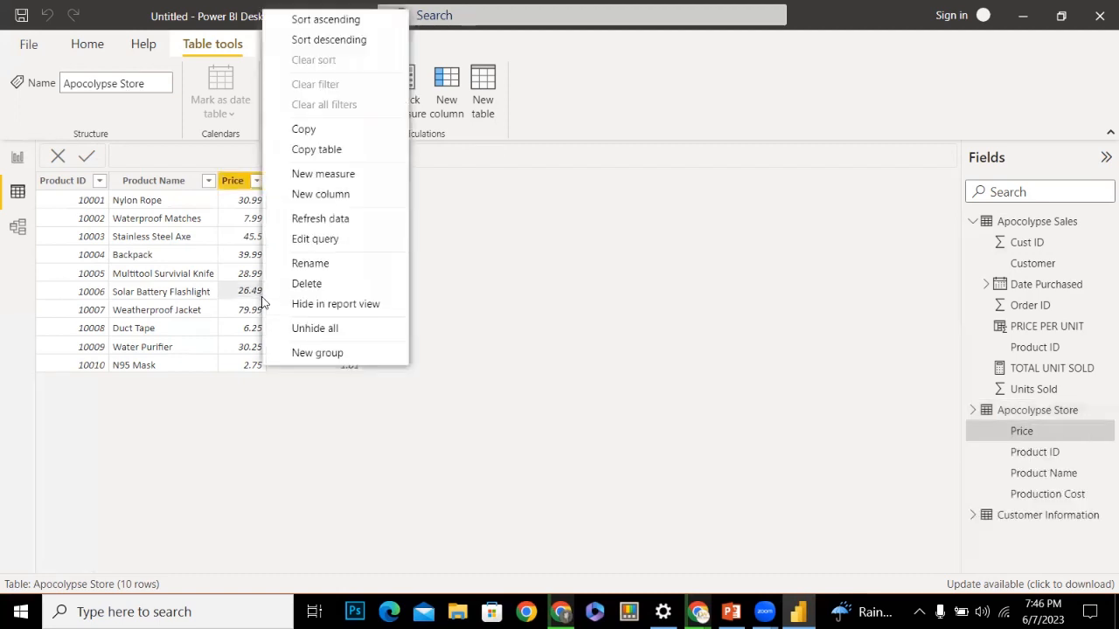
{"action": "left_click", "coordinate": [519, 319]}
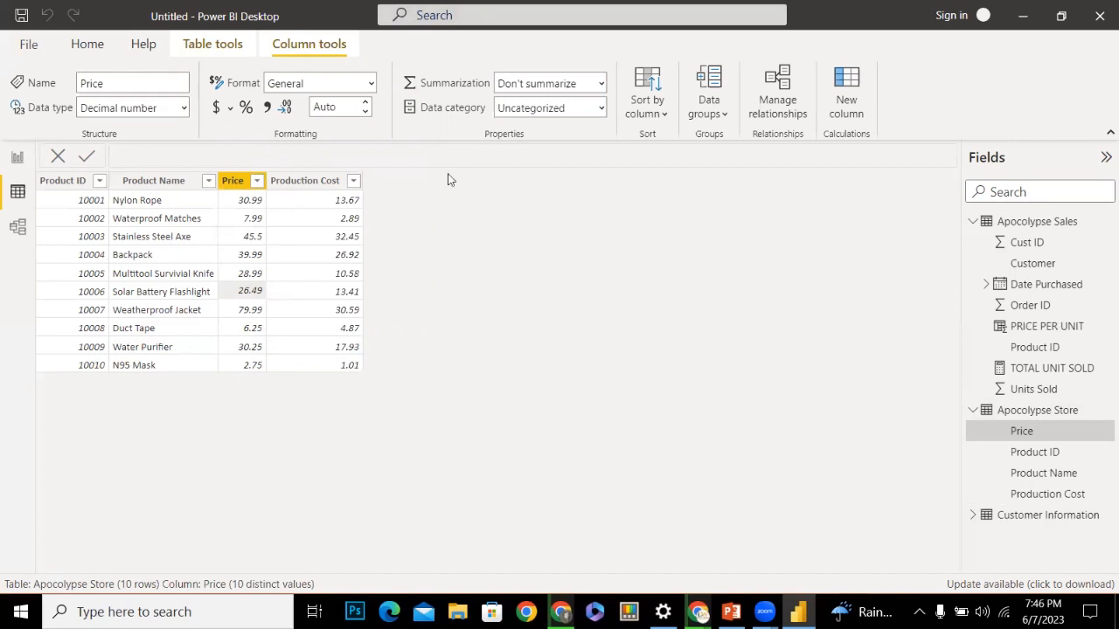
{"action": "left_click", "coordinate": [14, 223]}
{"action": "left_click", "coordinate": [17, 196]}
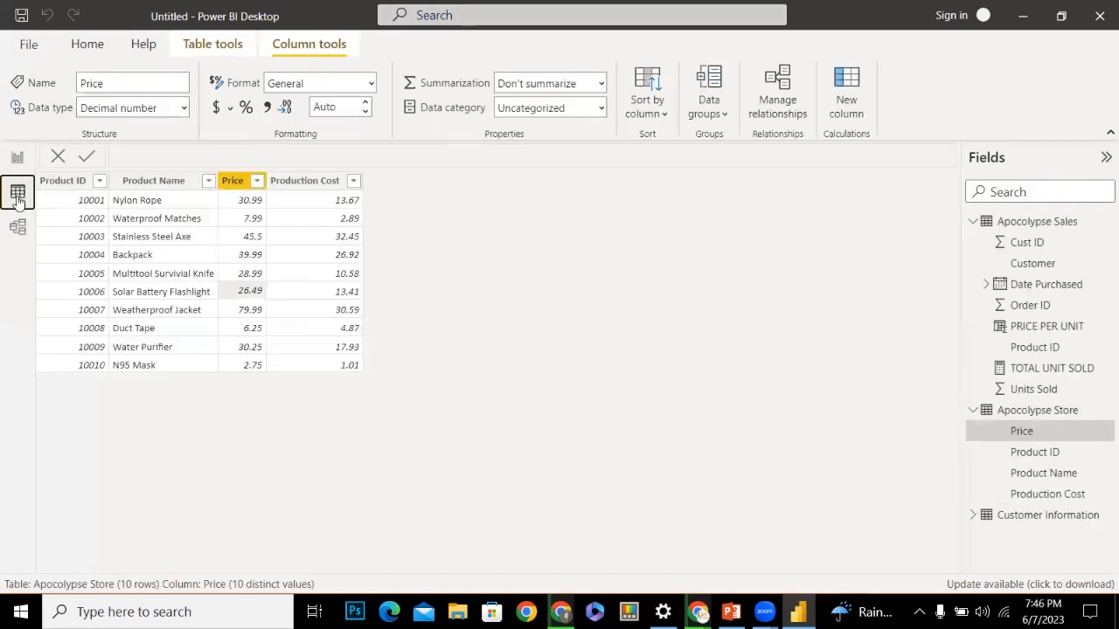
Add a new calculated column named Cost per unit to the Apocolypse Sales table
{"action": "left_click", "coordinate": [1016, 226]}
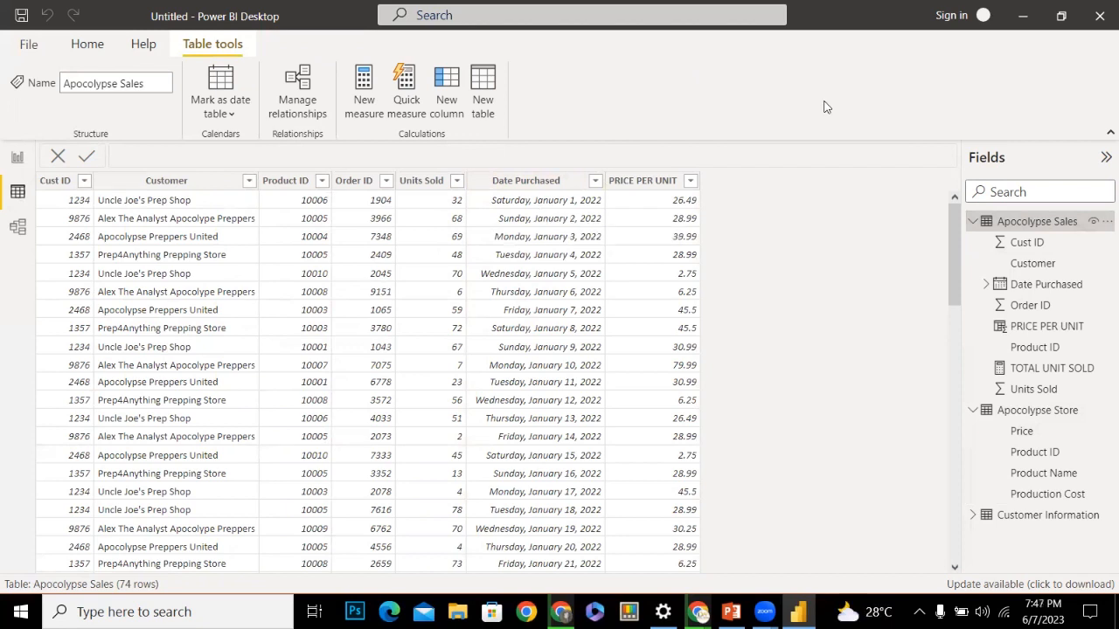
{"action": "left_click", "coordinate": [448, 103]}
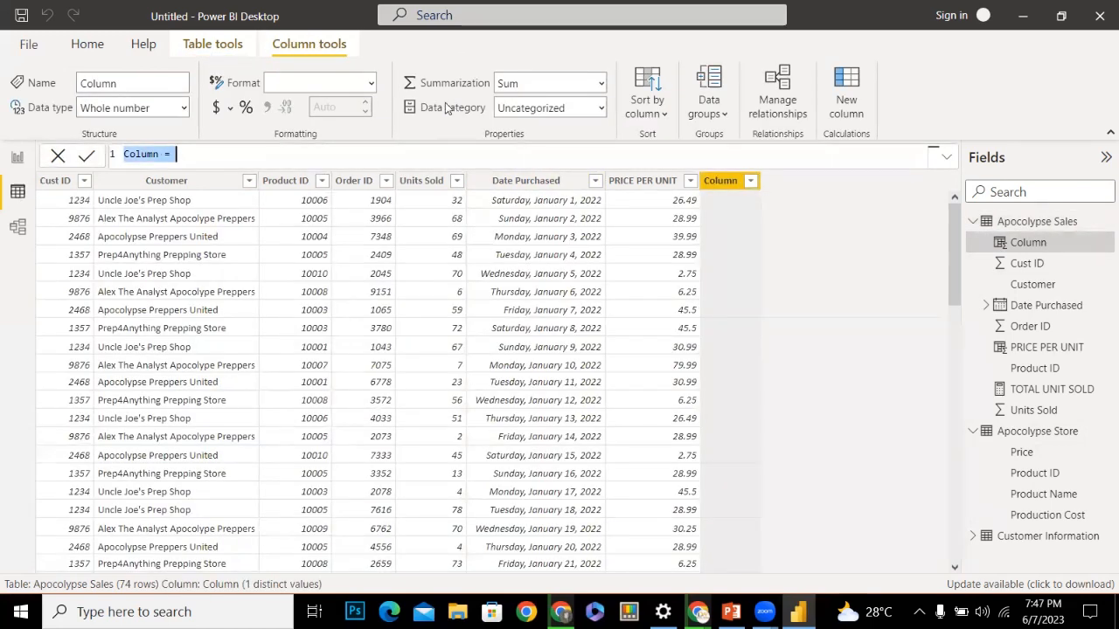
{"action": "double_click", "coordinate": [150, 154]}
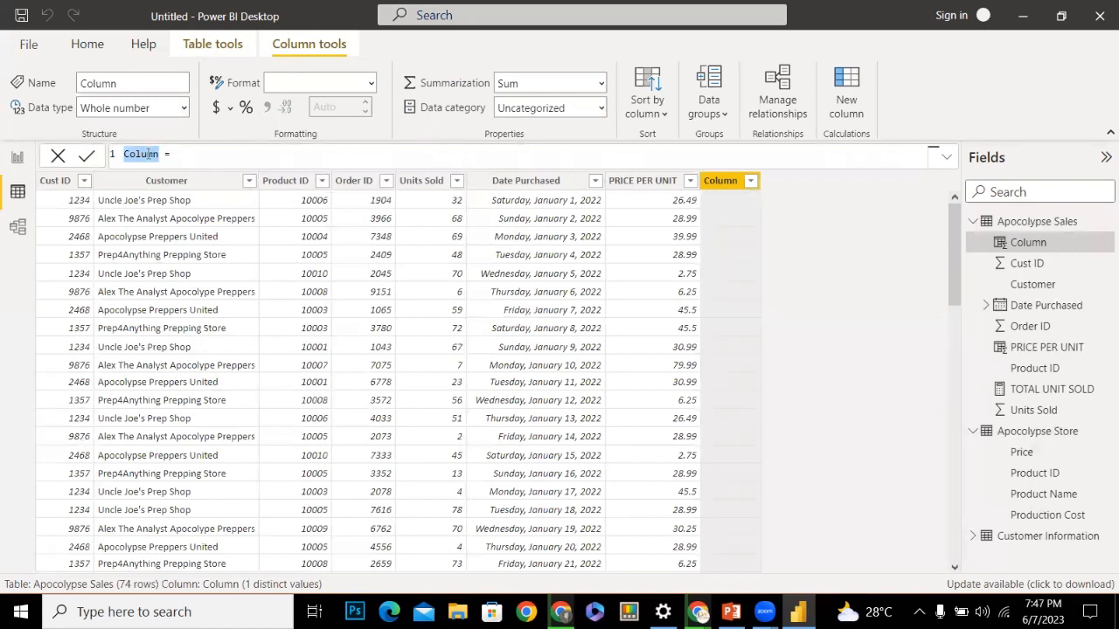
{"action": "key", "text": "BackSpace"}
{"action": "type", "text": "c"}
{"action": "key", "text": "BackSpace"}
{"action": "type", "text": "Co"}
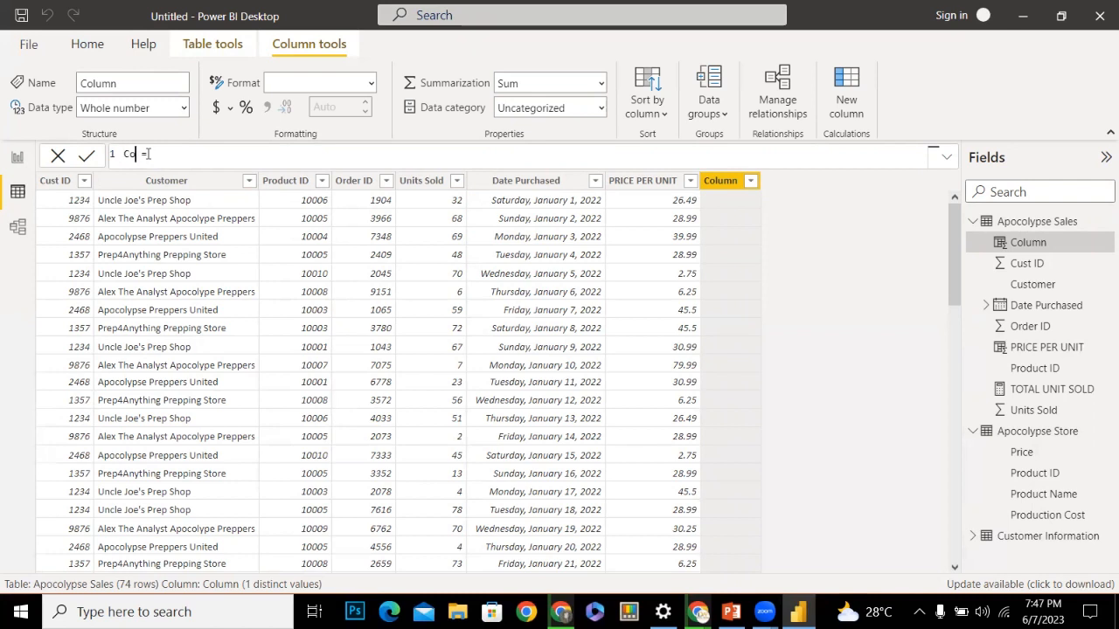
{"action": "type", "text": "st per unit"}
Begin the Cost per unit formula with the LOOKUPVALUE function
{"action": "left_click", "coordinate": [224, 155]}
{"action": "type", "text": "l"}
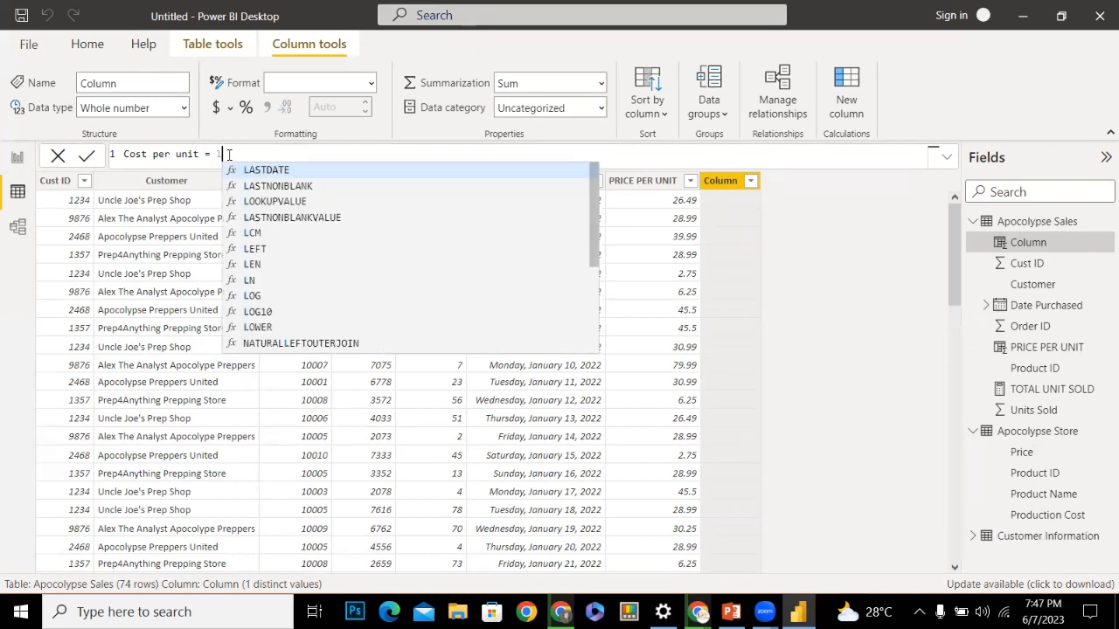
{"action": "type", "text": "o"}
{"action": "key", "text": "Tab"}
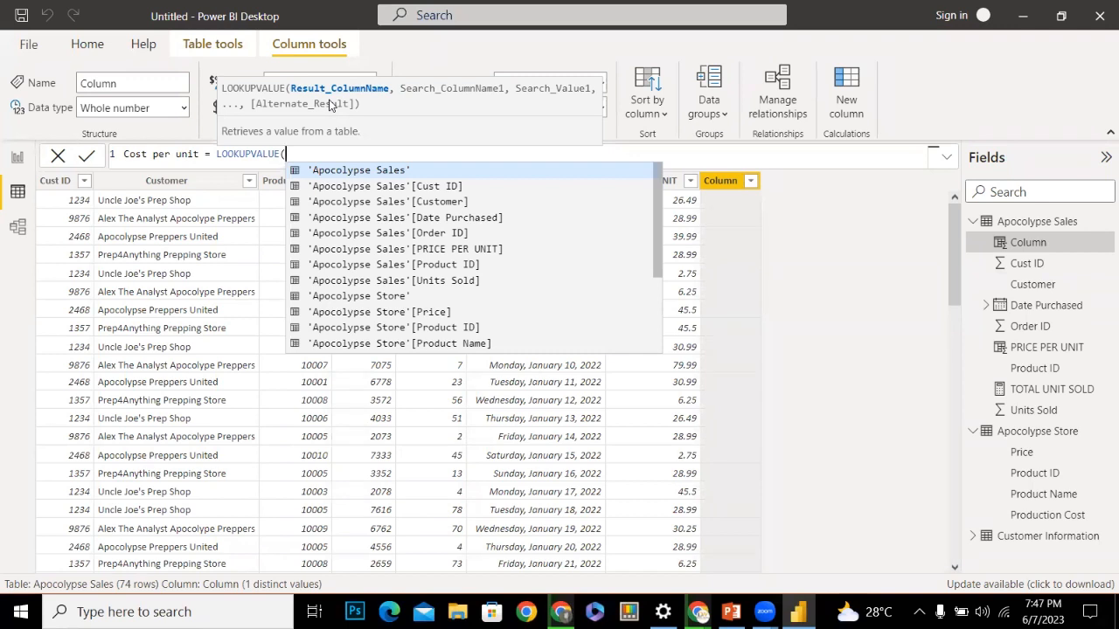
{"action": "type", "text": "ap"}
{"action": "key", "text": "Down"}
{"action": "key", "text": "Down"}
{"action": "key", "text": "Down"}
{"action": "key", "text": "Down"}
{"action": "key", "text": "Down"}
{"action": "key", "text": "Down"}
{"action": "key", "text": "Down"}
{"action": "key", "text": "Down"}
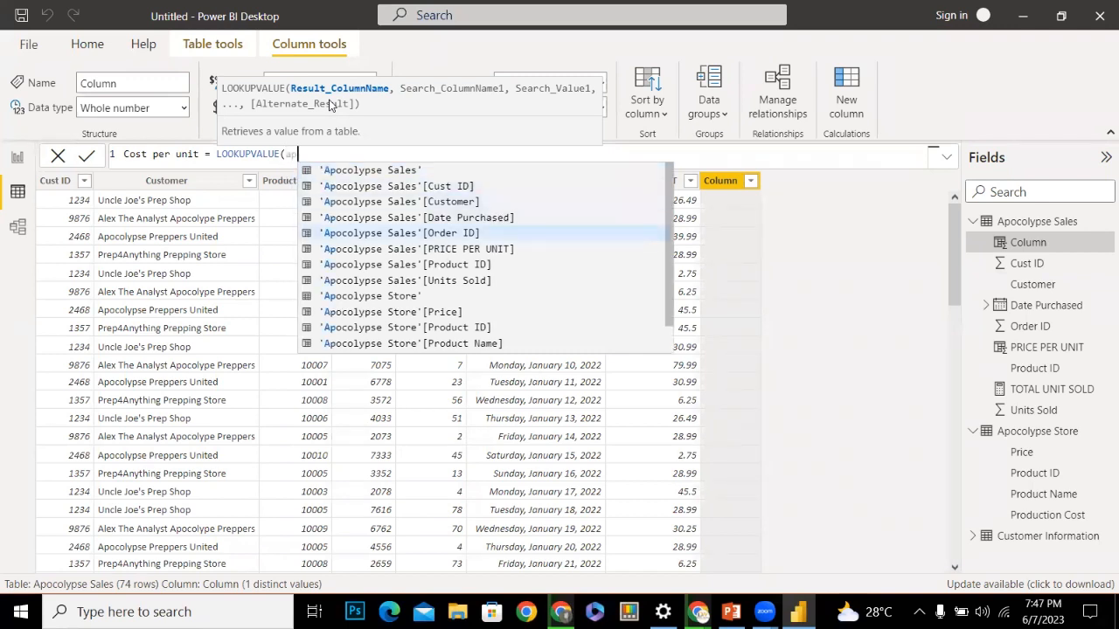
{"action": "key", "text": "Down"}
{"action": "key", "text": "Down"}
{"action": "key", "text": "Down"}
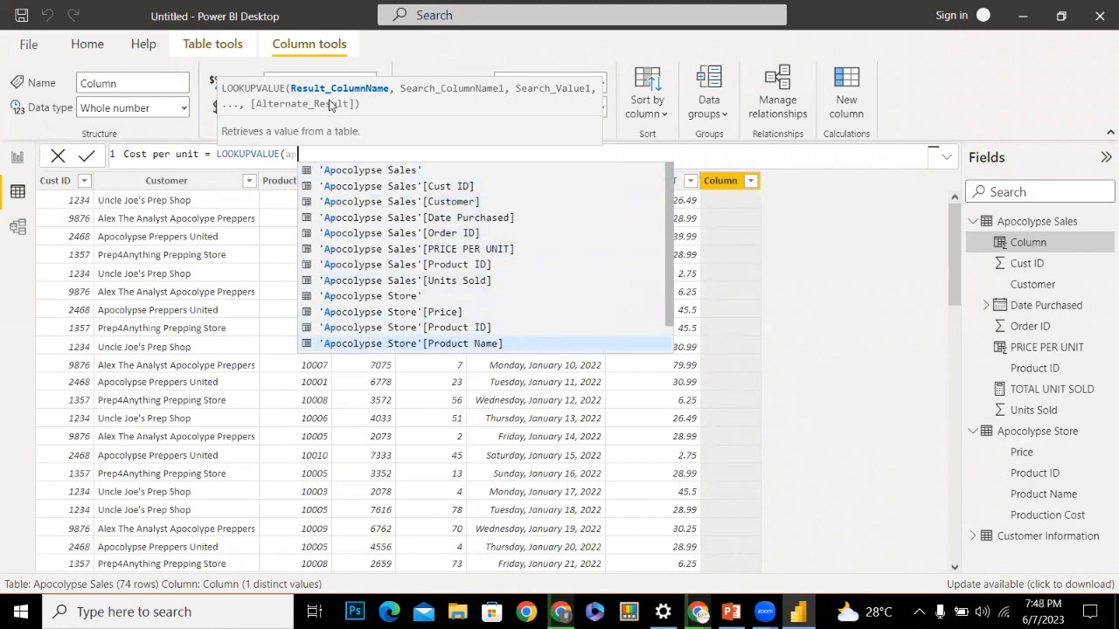
{"action": "type", "text": "oc"}
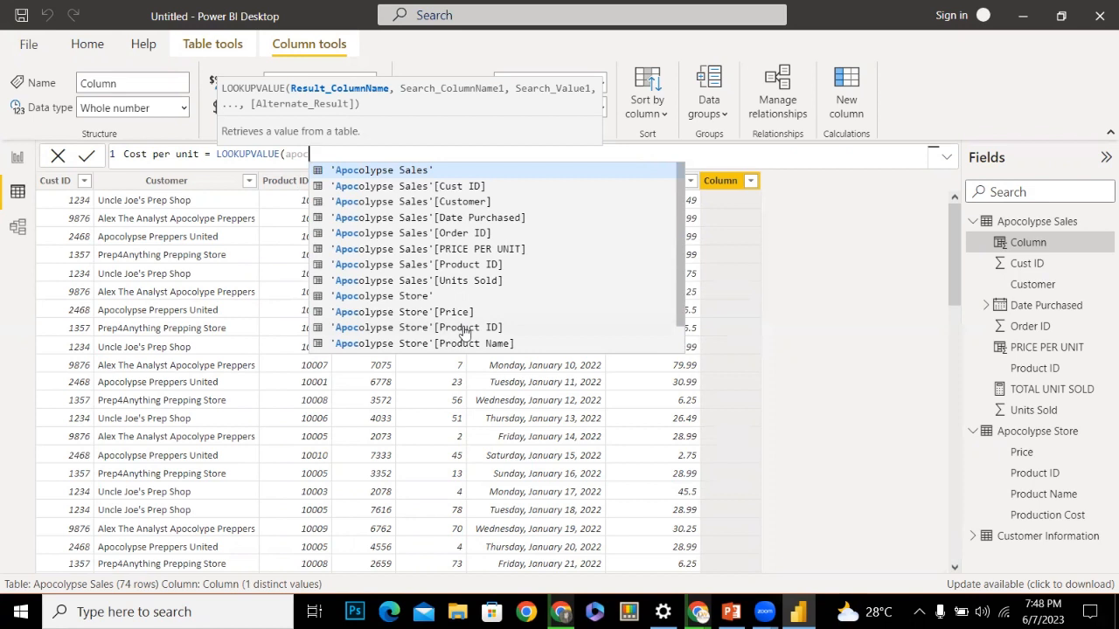
{"action": "key", "text": "BackSpace"}
{"action": "key", "text": "BackSpace"}
{"action": "key", "text": "BackSpace"}
{"action": "key", "text": "BackSpace"}
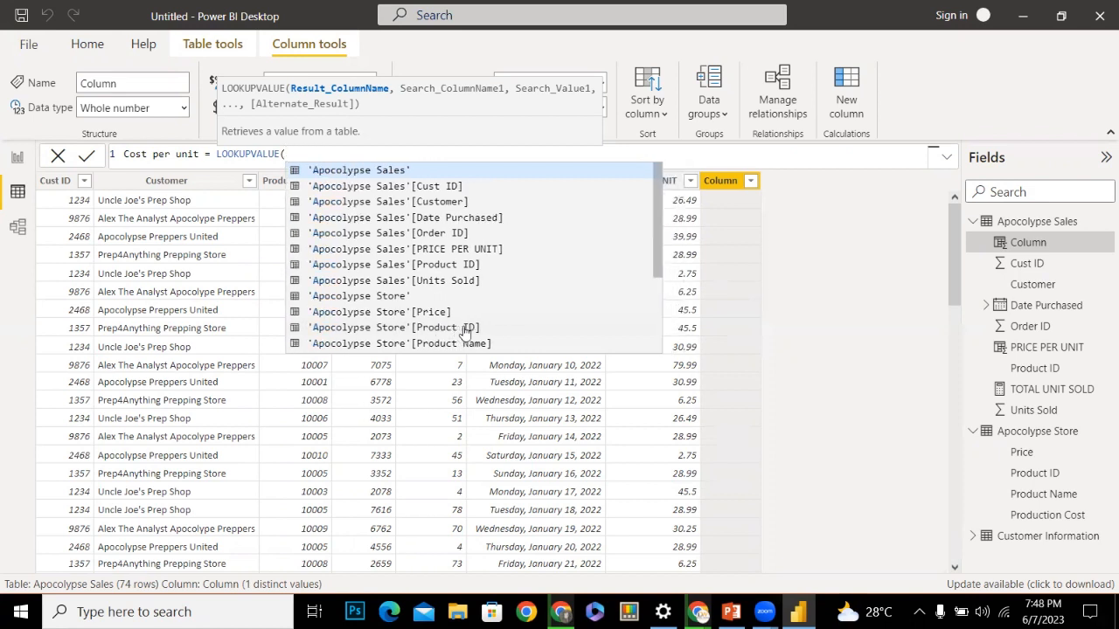
Use 'Apocolypse Store'[Production Cost] as the LOOKUPVALUE result column and 'Apocolypse Store'[Product ID] as the search column
{"action": "type", "text": "pro"}
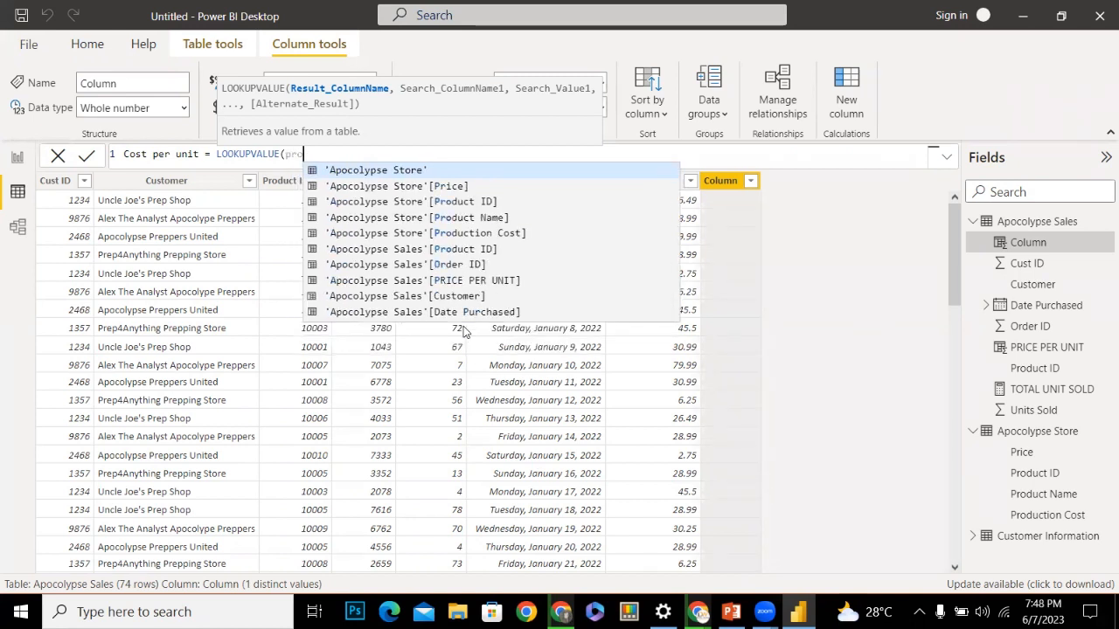
{"action": "left_click", "coordinate": [461, 234]}
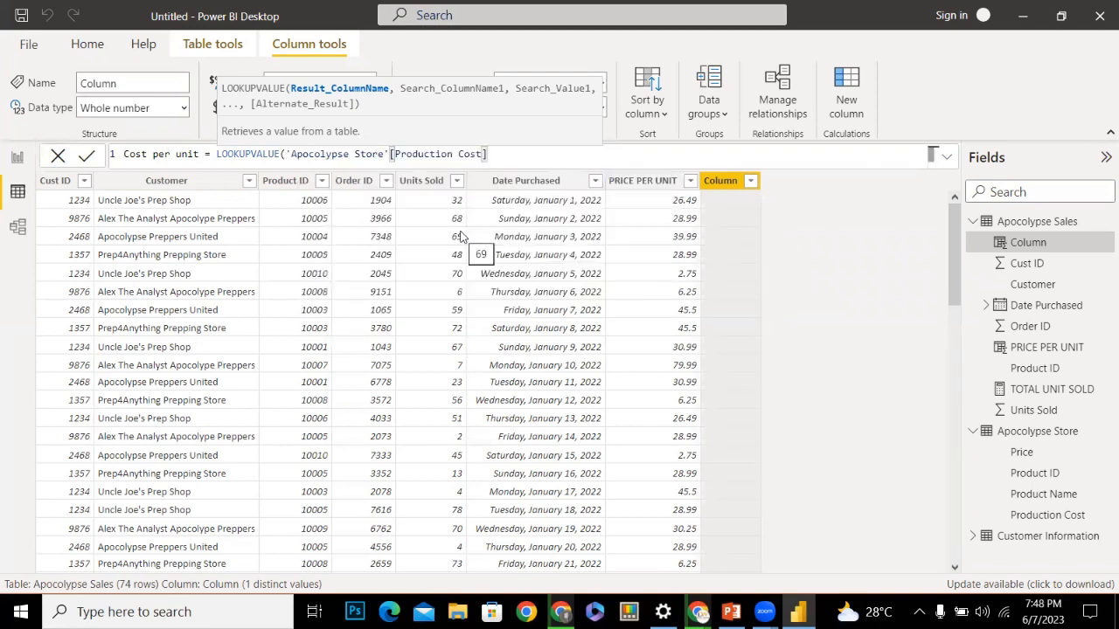
{"action": "type", "text": ","}
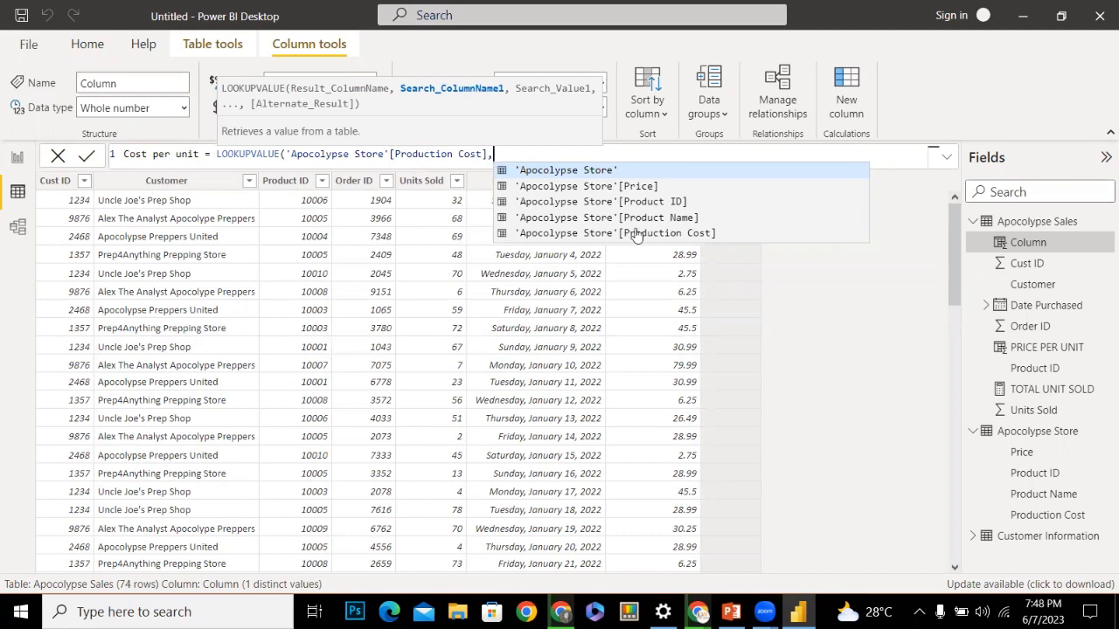
{"action": "left_click", "coordinate": [631, 201]}
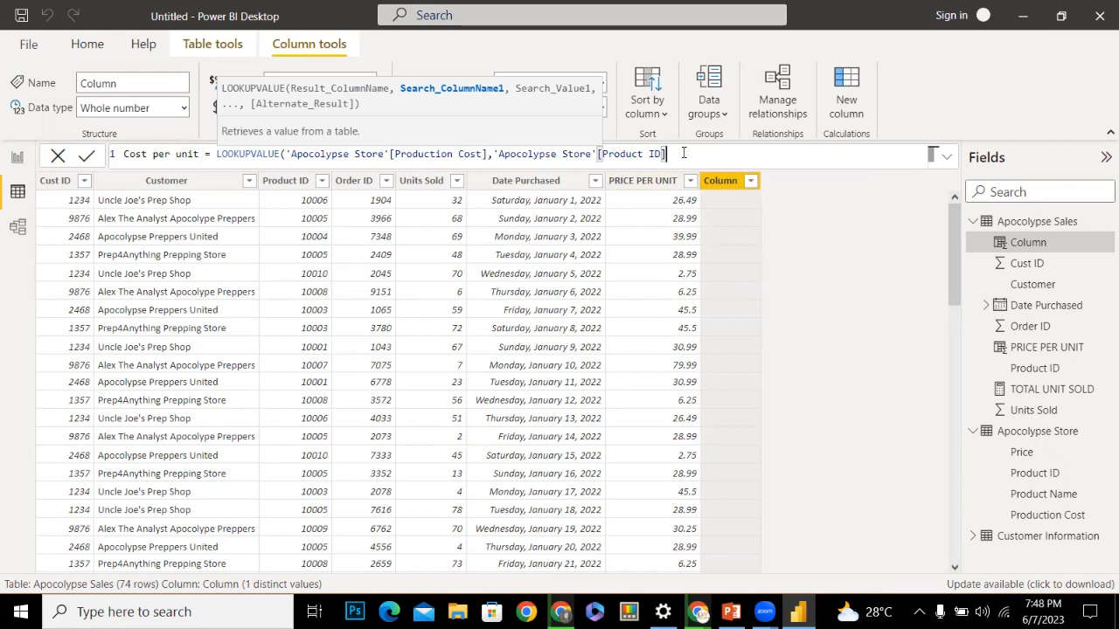
{"action": "type", "text": ","}
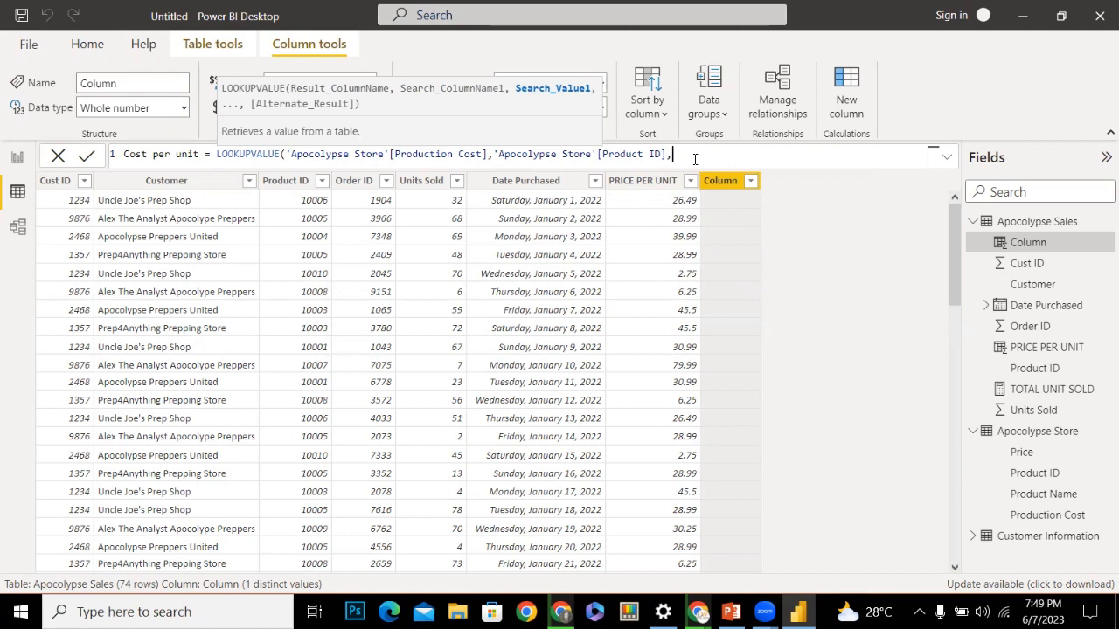
Try the whole 'Apocolypse Sales' table as the LOOKUPVALUE search value, close the function and commit the formula
{"action": "type", "text": "a"}
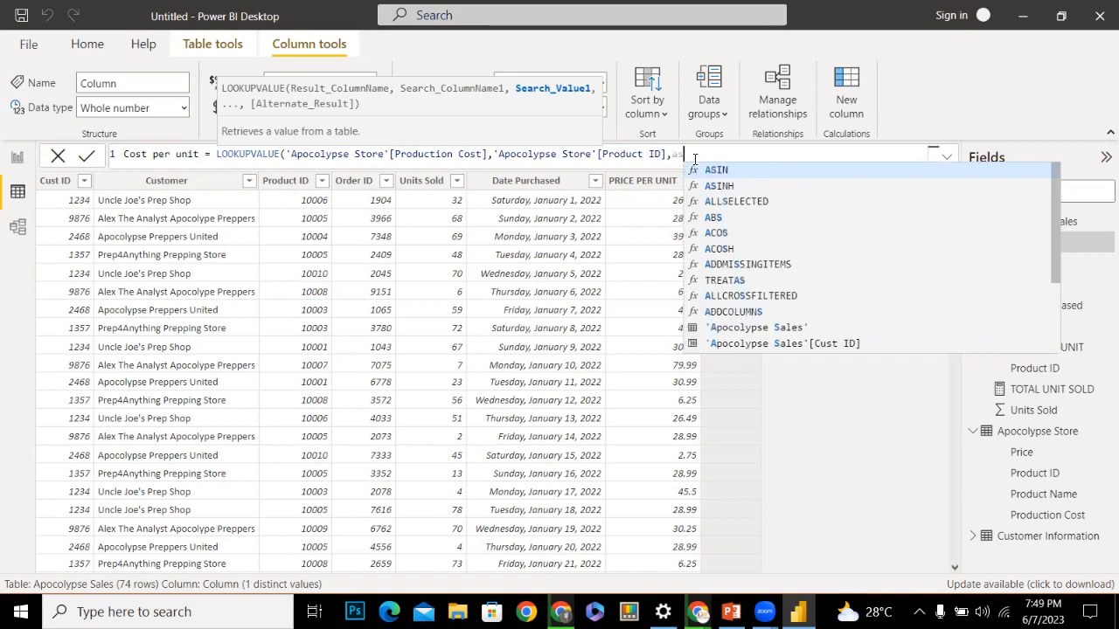
{"action": "type", "text": "p"}
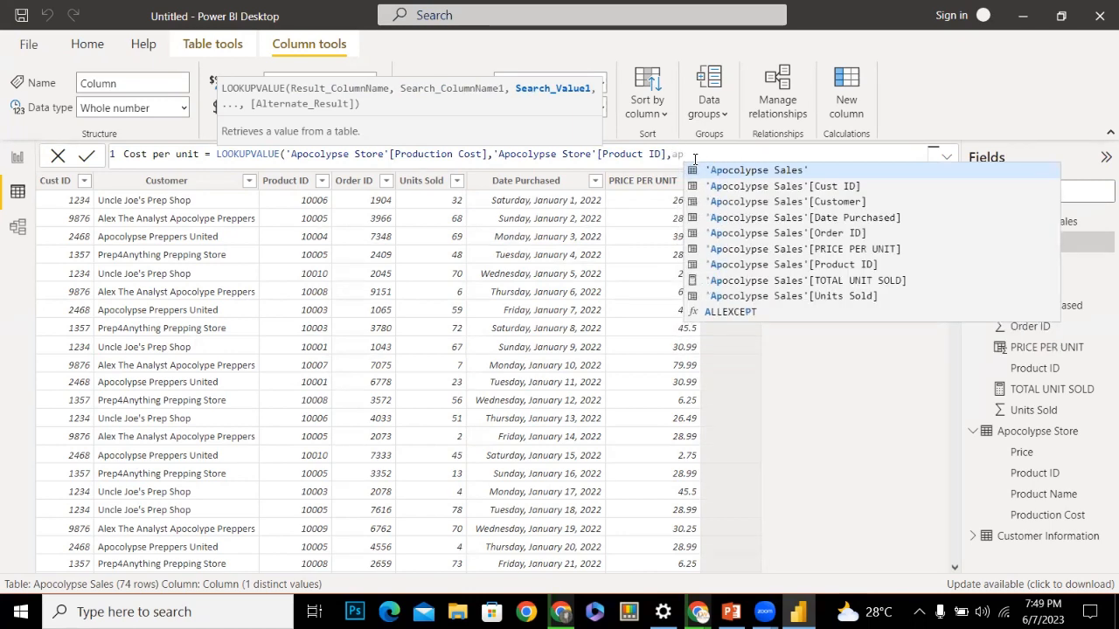
{"action": "key", "text": "Tab"}
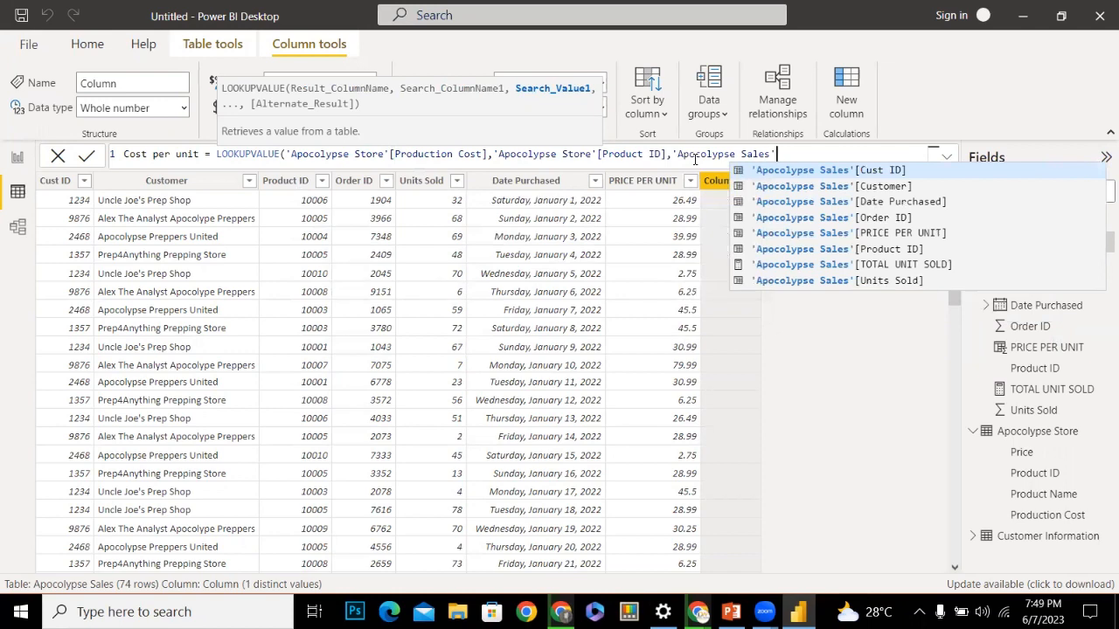
{"action": "type", "text": ")"}
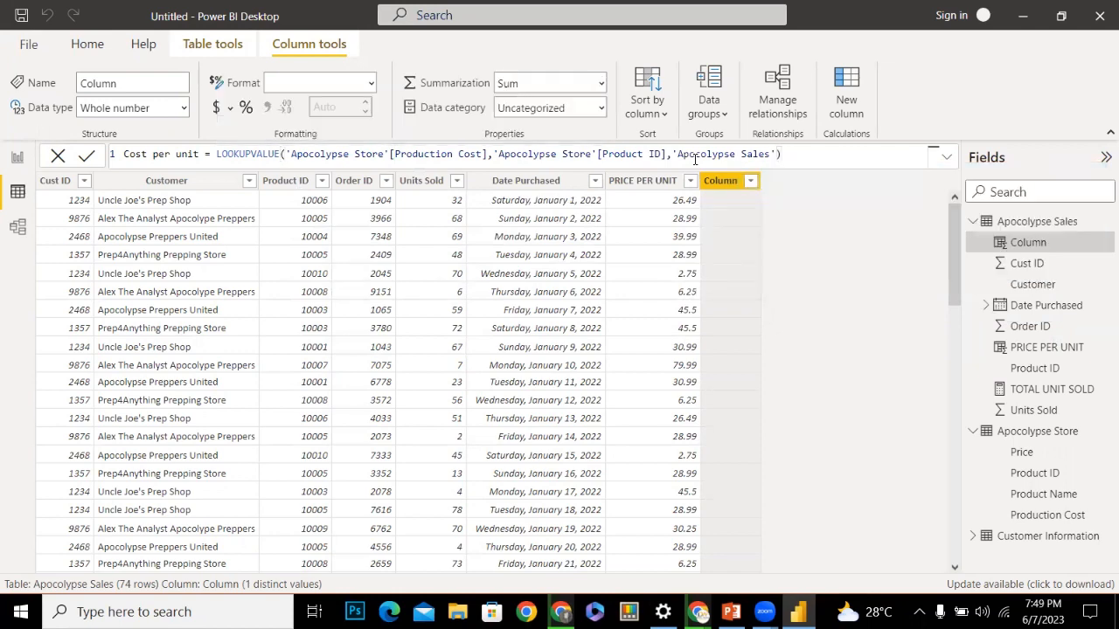
{"action": "key", "text": "Return"}
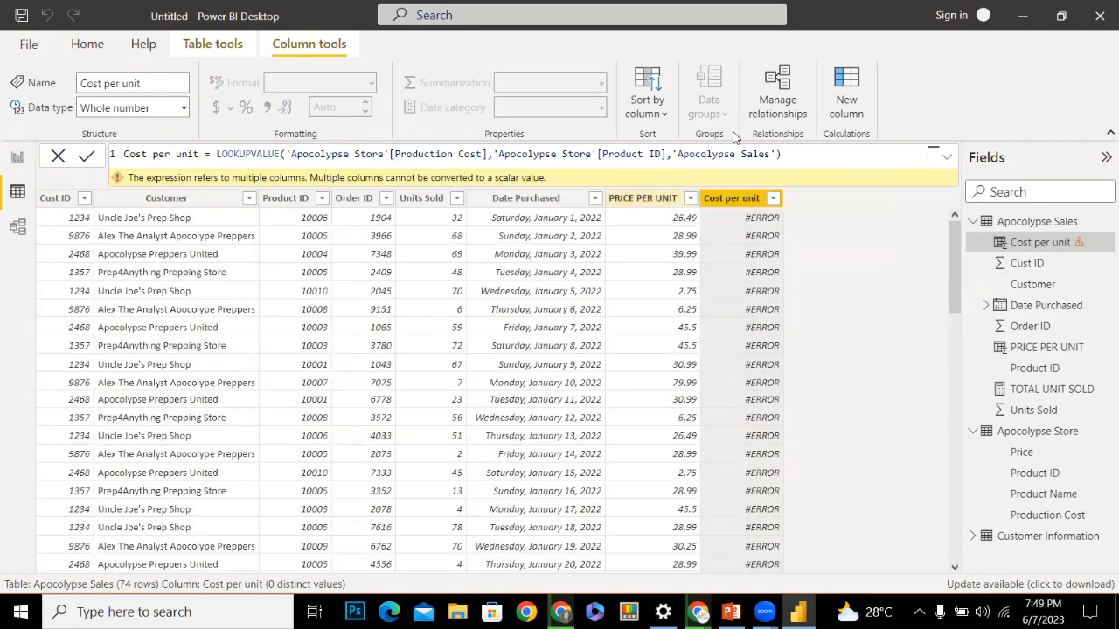
Remove the 'Apocolypse Sales' search value and the closing parenthesis from the Cost per unit formula
{"action": "left_click", "coordinate": [770, 154]}
{"action": "key", "text": "BackSpace"}
{"action": "key", "text": "BackSpace"}
{"action": "key", "text": "BackSpace"}
{"action": "key", "text": "BackSpace"}
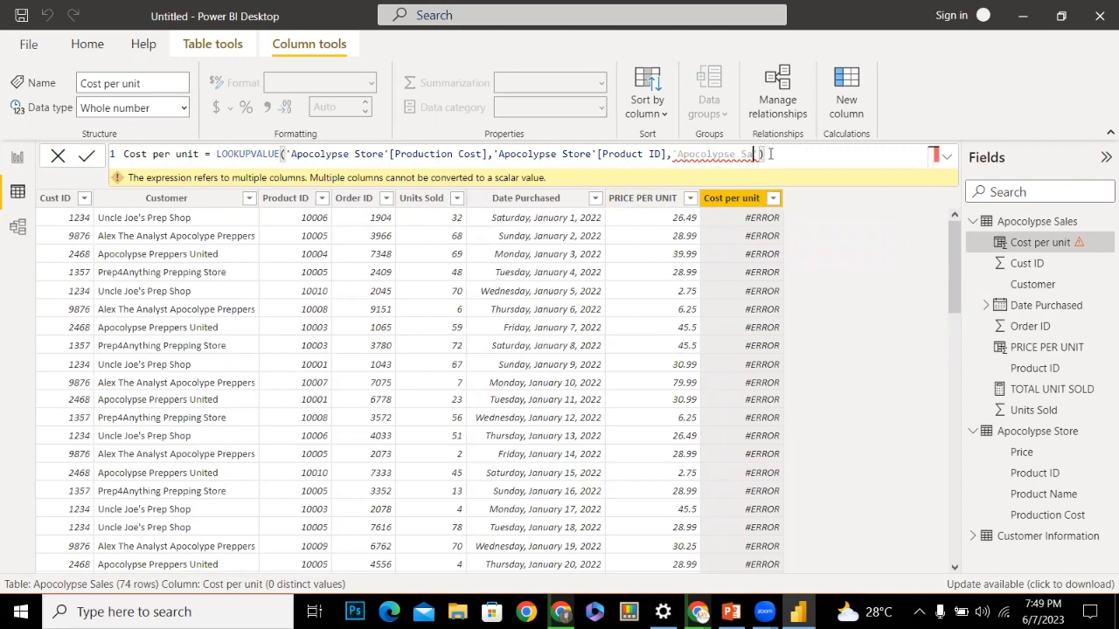
{"action": "key", "text": "BackSpace"}
{"action": "type", "text": "t"}
{"action": "type", "text": "ore"}
{"action": "type", "text": "s"}
{"action": "key", "text": "BackSpace"}
{"action": "key", "text": "BackSpace"}
{"action": "key", "text": "BackSpace"}
{"action": "key", "text": "BackSpace"}
{"action": "key", "text": "BackSpace"}
{"action": "key", "text": "BackSpace"}
{"action": "key", "text": "BackSpace"}
{"action": "key", "text": "BackSpace"}
{"action": "key", "text": "BackSpace"}
{"action": "key", "text": "BackSpace"}
{"action": "key", "text": "BackSpace"}
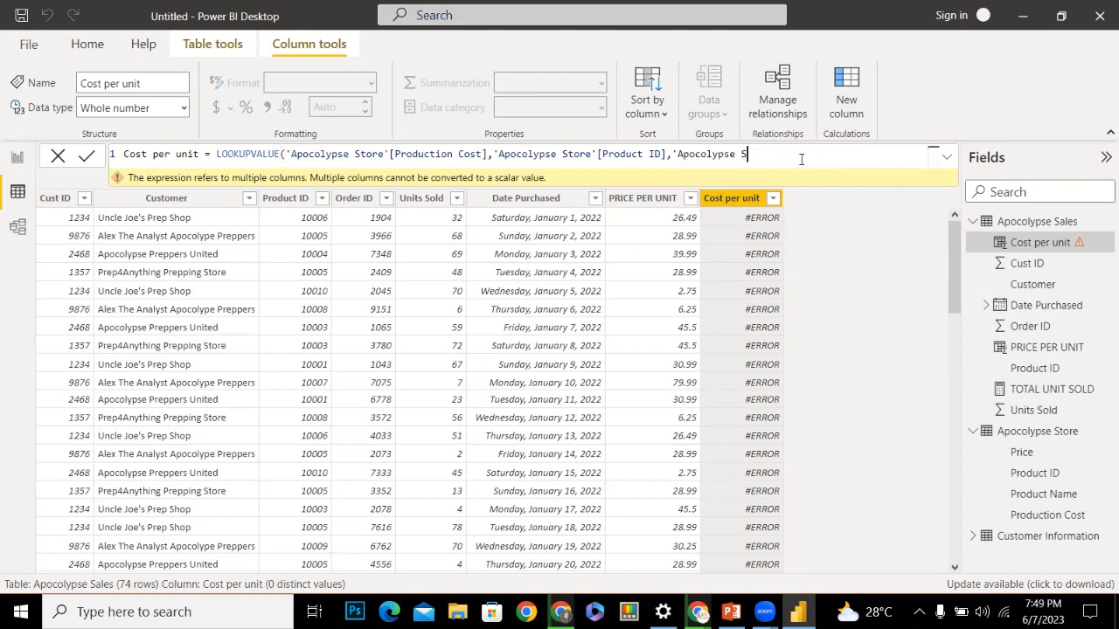
{"action": "key", "text": "BackSpace"}
{"action": "key", "text": "BackSpace"}
{"action": "key", "text": "BackSpace"}
{"action": "key", "text": "BackSpace"}
{"action": "key", "text": "BackSpace"}
{"action": "key", "text": "BackSpace"}
{"action": "key", "text": "BackSpace"}
{"action": "type", "text": "ap"}
{"action": "key", "text": "Down"}
{"action": "key", "text": "Down"}
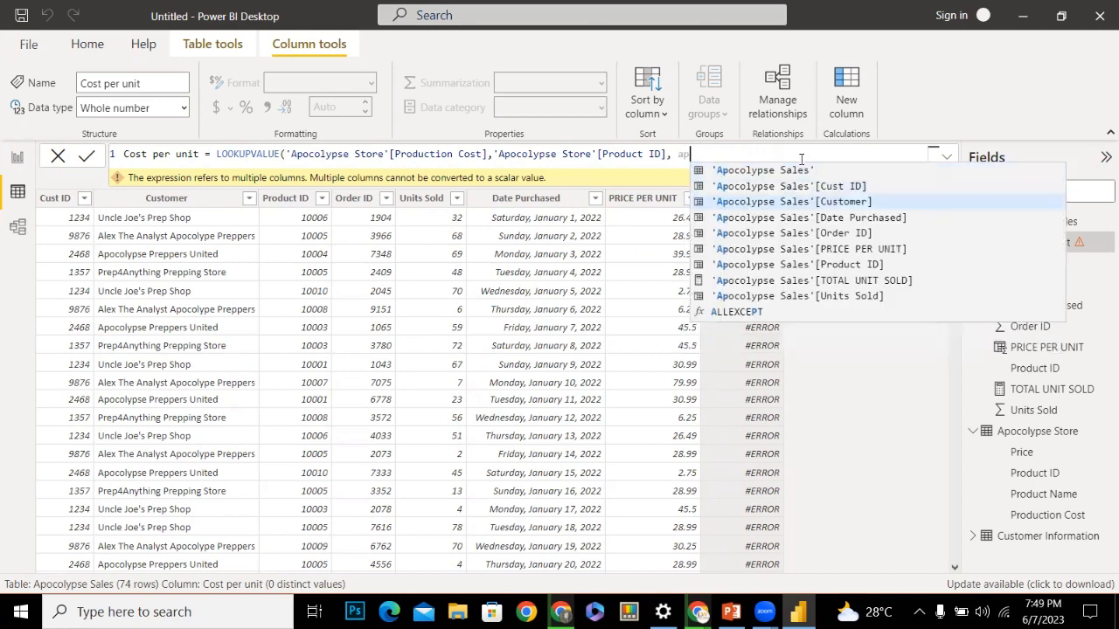
{"action": "key", "text": "Down"}
{"action": "key", "text": "Down"}
{"action": "key", "text": "Down"}
{"action": "key", "text": "Down"}
{"action": "key", "text": "Down"}
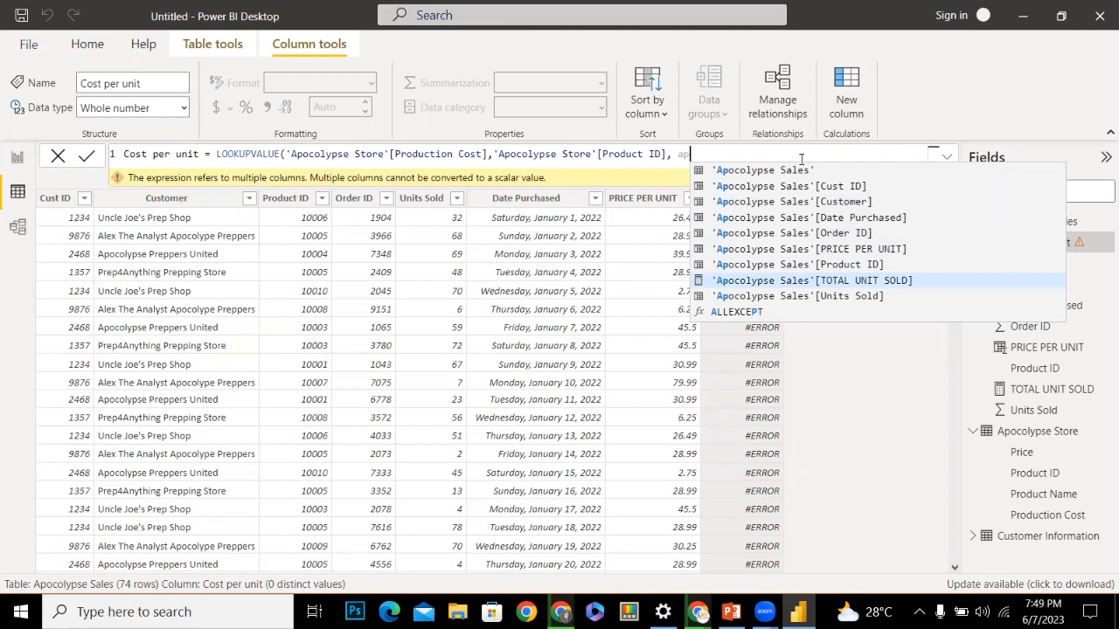
{"action": "type", "text": "o"}
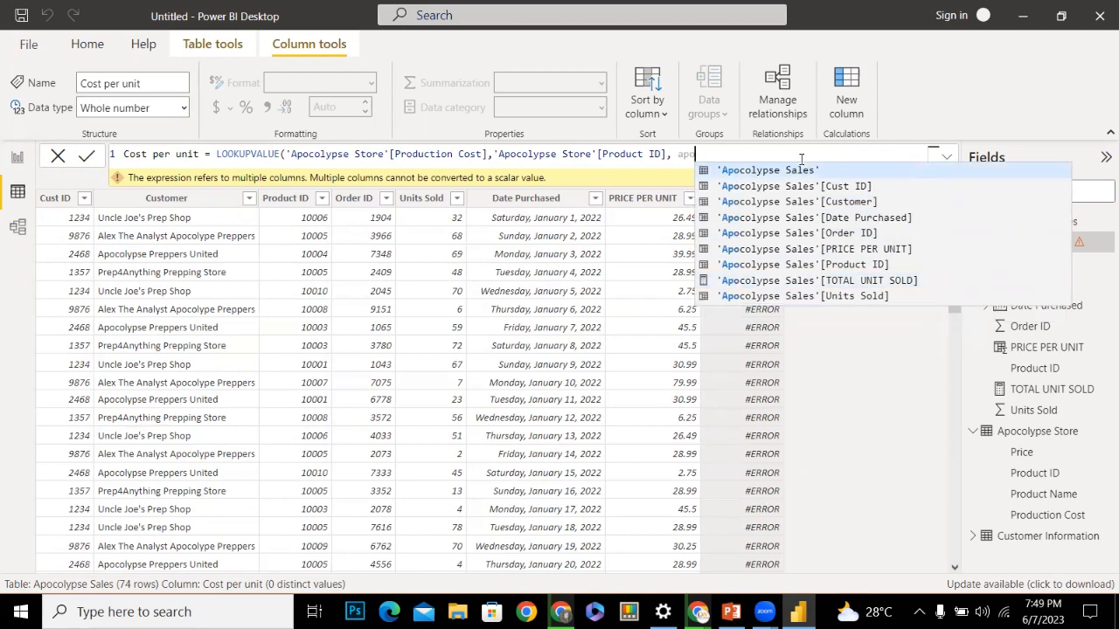
{"action": "type", "text": "co"}
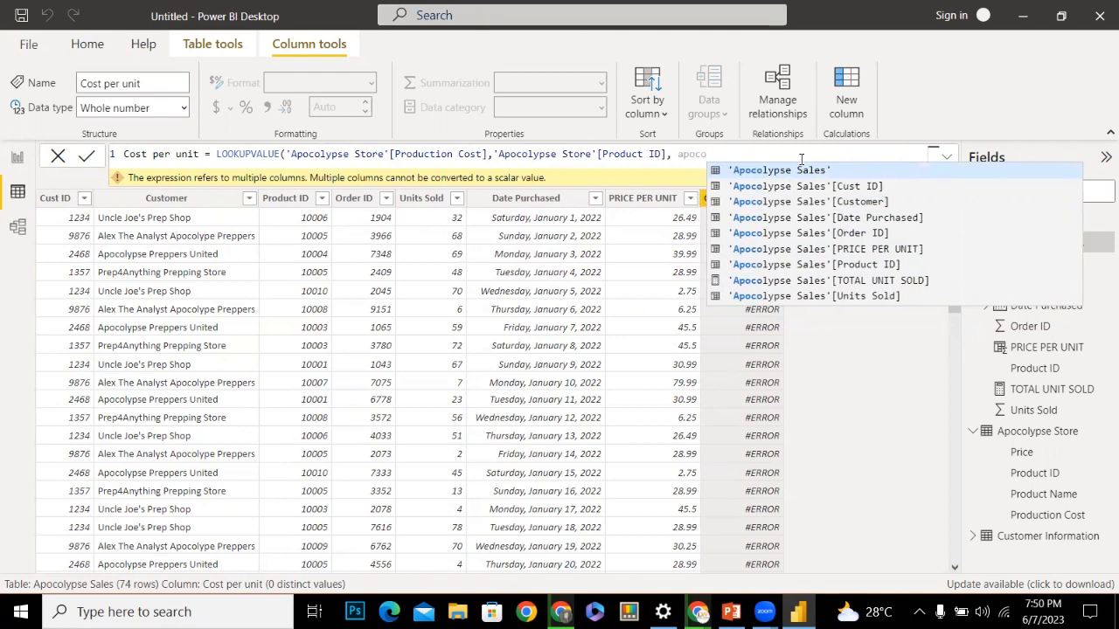
{"action": "type", "text": "ly"}
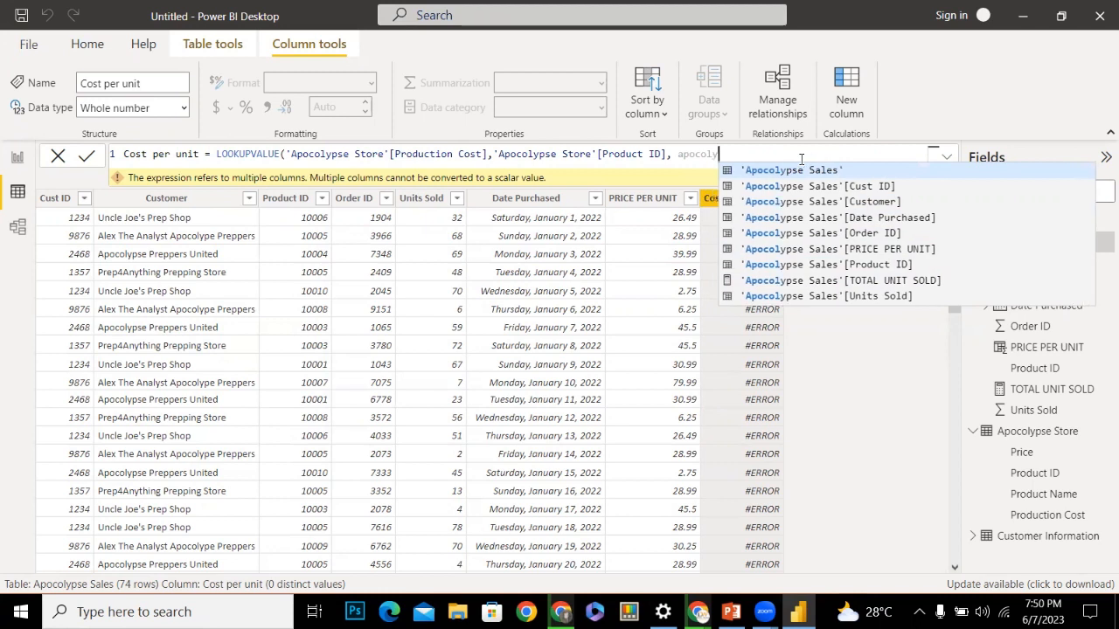
{"action": "key", "text": "Down"}
{"action": "key", "text": "Down"}
{"action": "key", "text": "Down"}
{"action": "key", "text": "Down"}
{"action": "key", "text": "Down"}
{"action": "key", "text": "Down"}
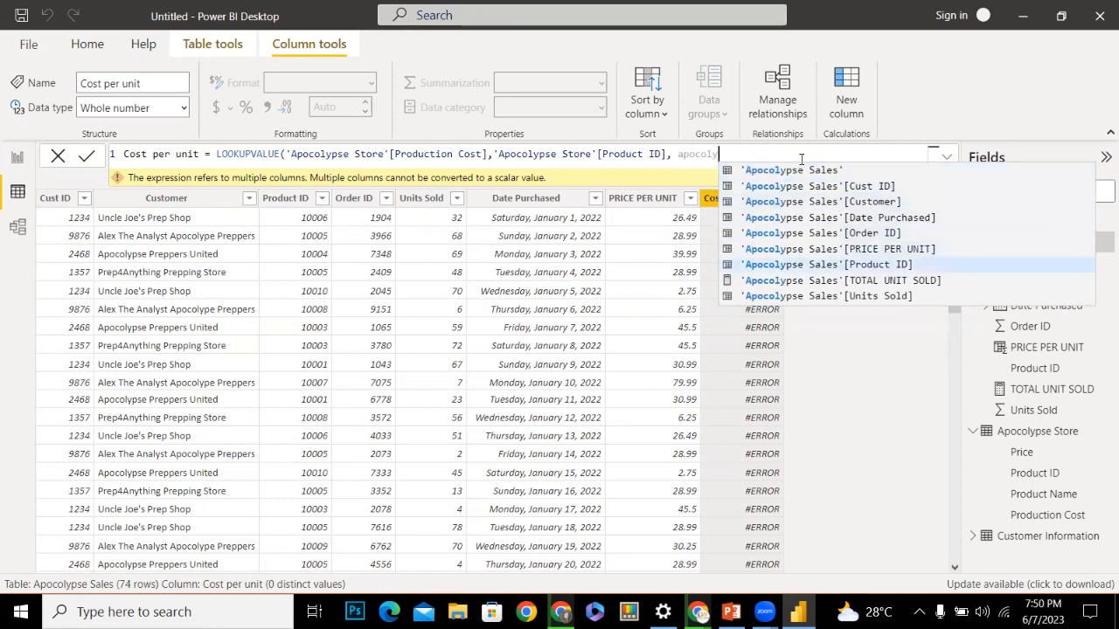
{"action": "key", "text": "Down"}
{"action": "key", "text": "Down"}
{"action": "key", "text": "Down"}
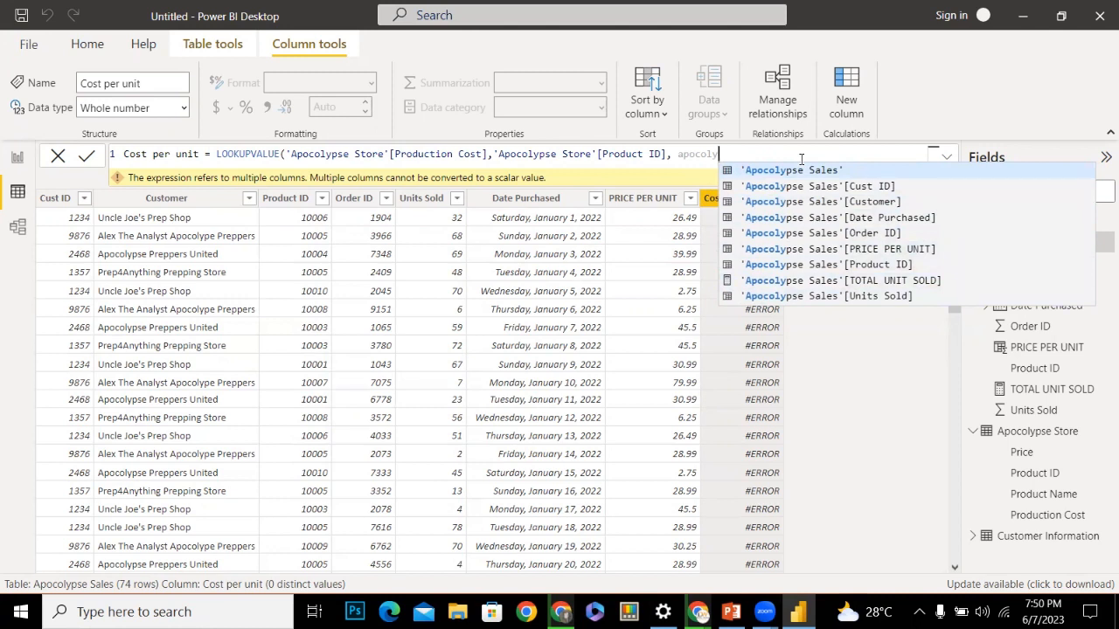
{"action": "key", "text": "Down"}
{"action": "key", "text": "Down"}
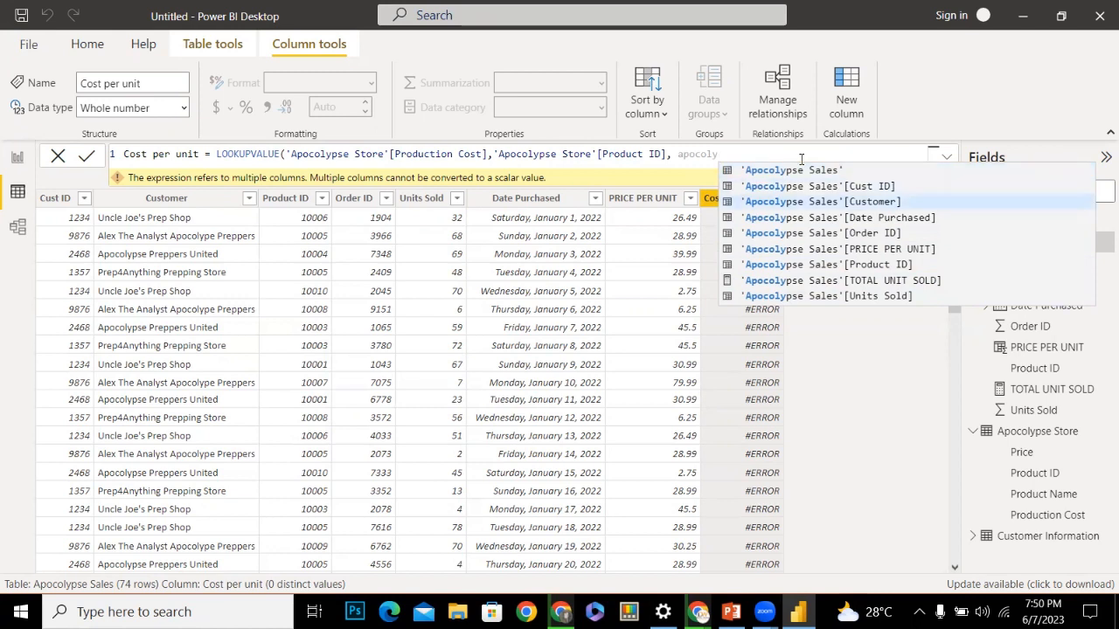
{"action": "key", "text": "Down"}
{"action": "key", "text": "Down"}
{"action": "key", "text": "Down"}
{"action": "key", "text": "Down"}
{"action": "key", "text": "Down"}
{"action": "key", "text": "Down"}
{"action": "key", "text": "Down"}
{"action": "key", "text": "Down"}
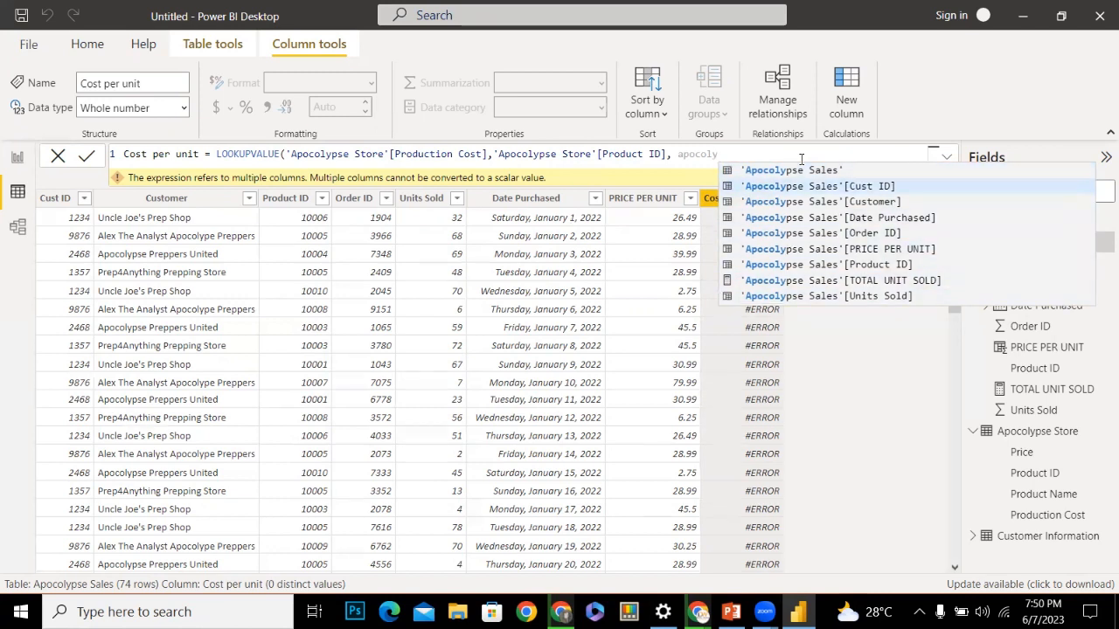
{"action": "key", "text": "Up"}
{"action": "key", "text": "Up"}
{"action": "key", "text": "Up"}
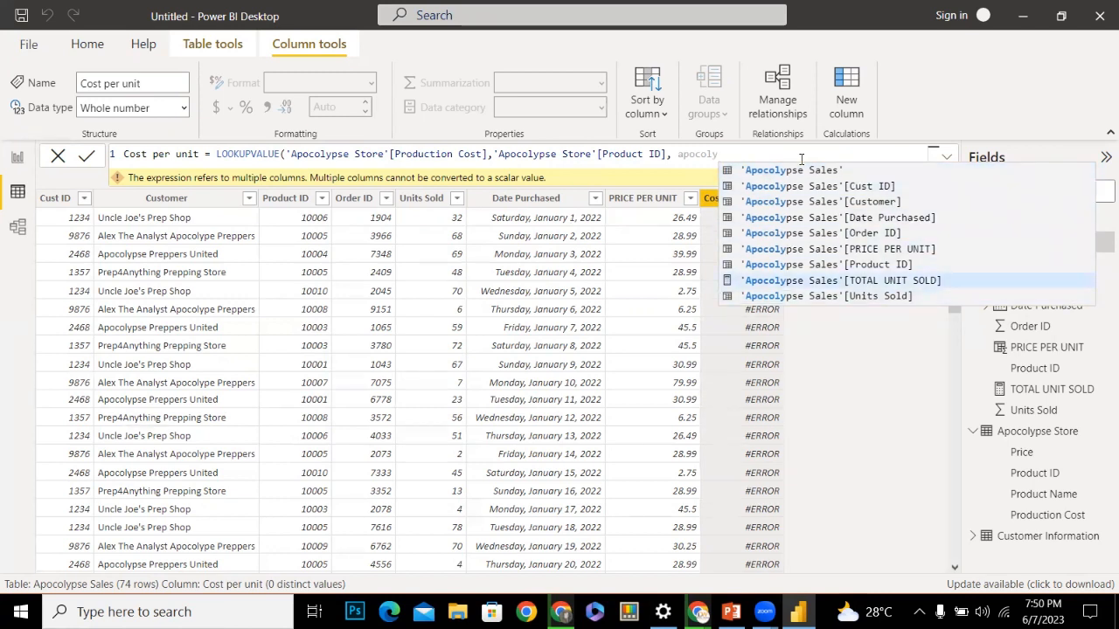
{"action": "type", "text": "pse"}
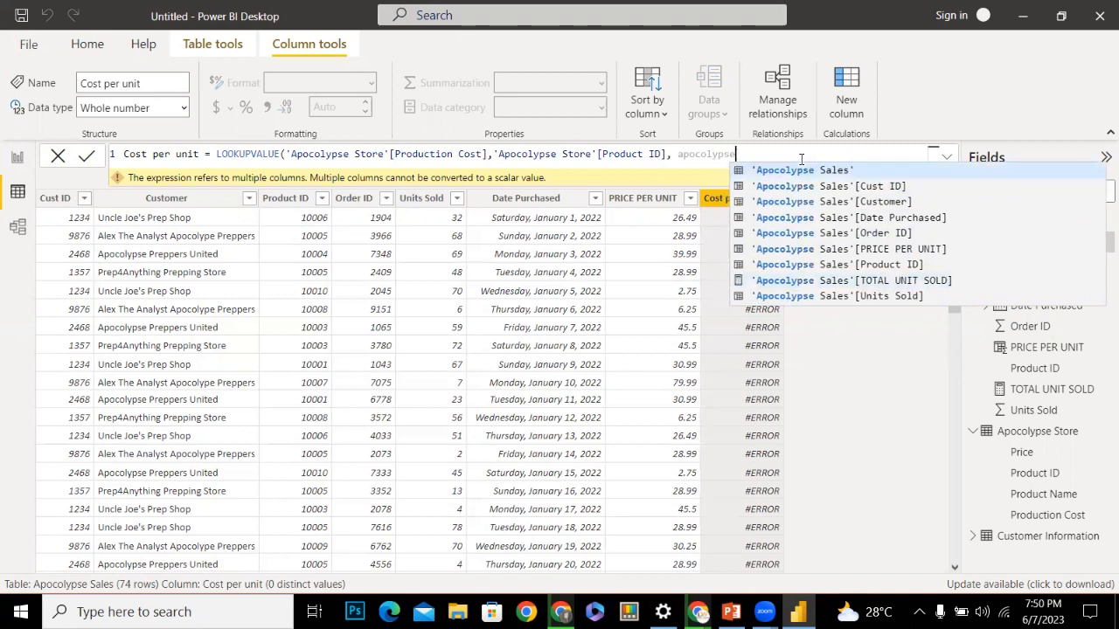
{"action": "key", "text": "Down"}
{"action": "key", "text": "Down"}
{"action": "key", "text": "Down"}
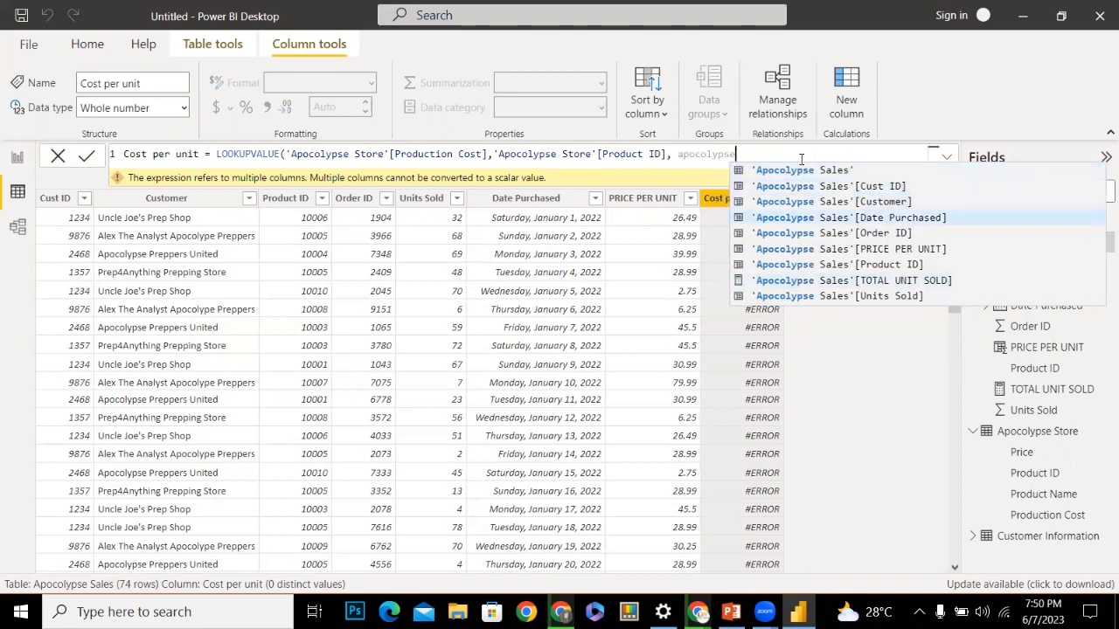
{"action": "key", "text": "Down"}
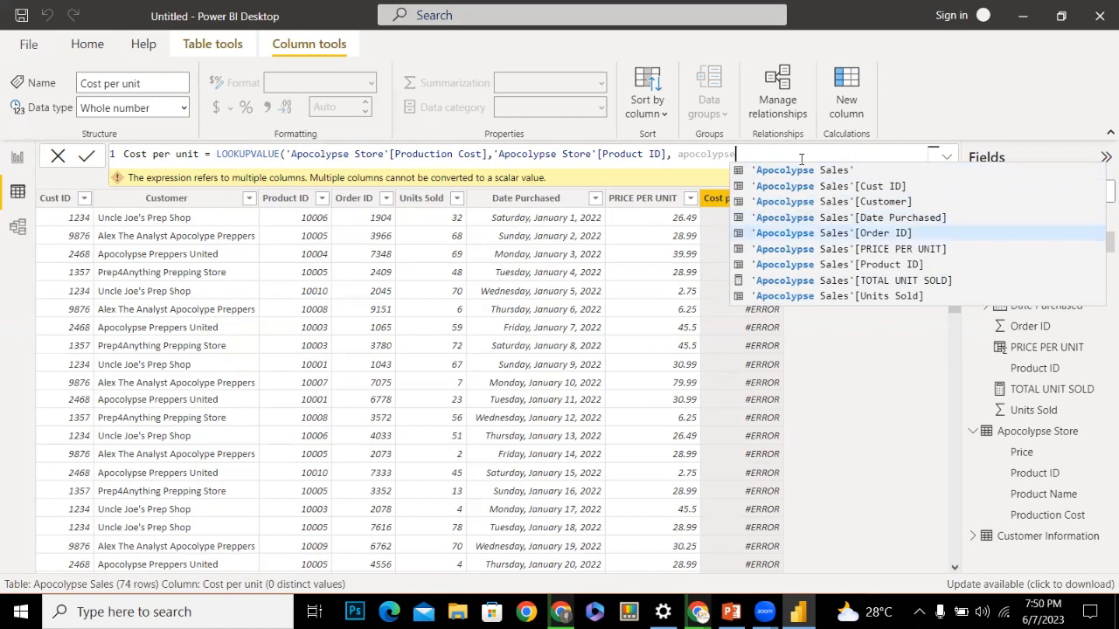
{"action": "key", "text": "BackSpace"}
{"action": "key", "text": "BackSpace"}
{"action": "key", "text": "BackSpace"}
{"action": "key", "text": "BackSpace"}
{"action": "key", "text": "BackSpace"}
{"action": "key", "text": "BackSpace"}
{"action": "key", "text": "BackSpace"}
{"action": "key", "text": "BackSpace"}
{"action": "key", "text": "BackSpace"}
{"action": "key", "text": "BackSpace"}
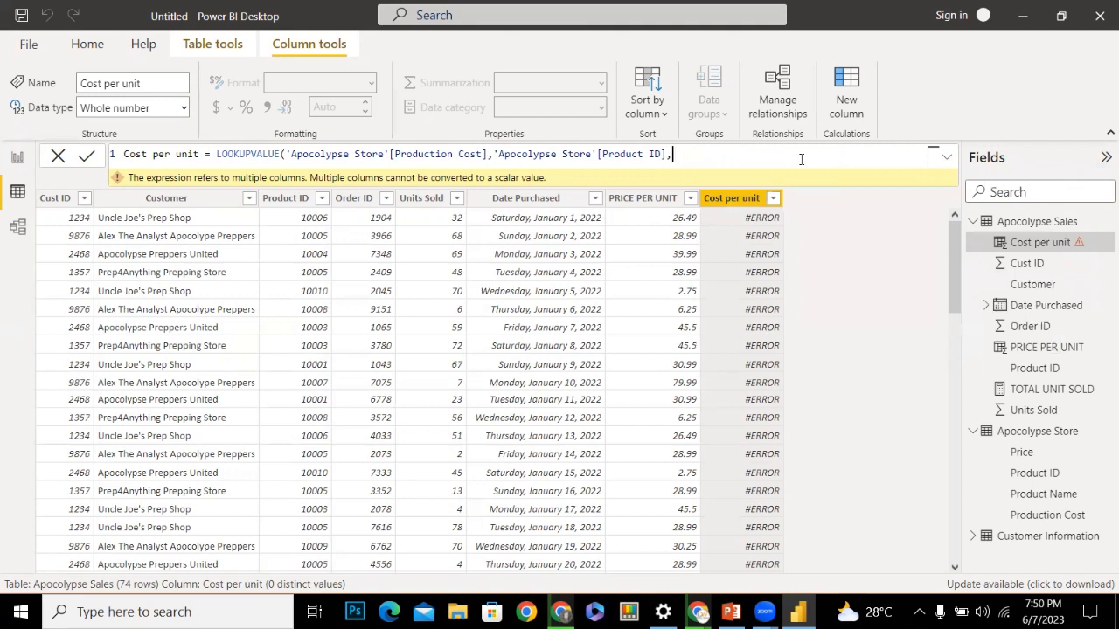
Clear the LOOKUPVALUE search column reference in the Cost per unit formula and re-enter it as 'Apocolypse Store'[Product ID]
{"action": "key", "text": "BackSpace"}
{"action": "key", "text": "BackSpace"}
{"action": "key", "text": "BackSpace"}
{"action": "key", "text": "BackSpace"}
{"action": "key", "text": "BackSpace"}
{"action": "key", "text": "BackSpace"}
{"action": "key", "text": "BackSpace"}
{"action": "key", "text": "BackSpace"}
{"action": "key", "text": "BackSpace"}
{"action": "key", "text": "BackSpace"}
{"action": "key", "text": "BackSpace"}
{"action": "key", "text": "BackSpace"}
{"action": "key", "text": "BackSpace"}
{"action": "type", "text": ","}
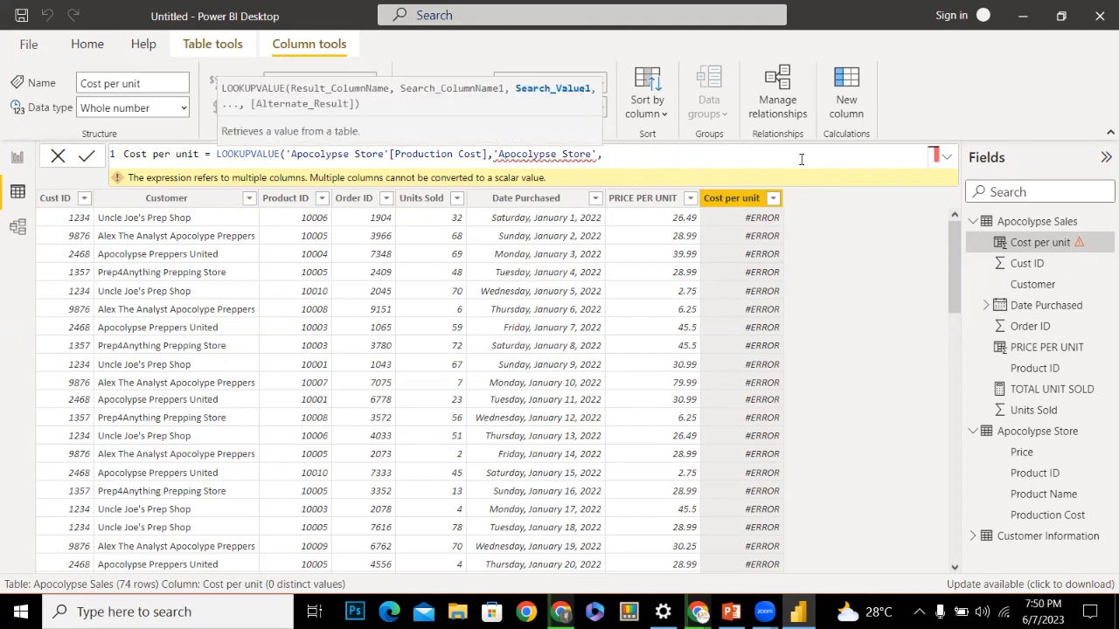
{"action": "key", "text": "BackSpace"}
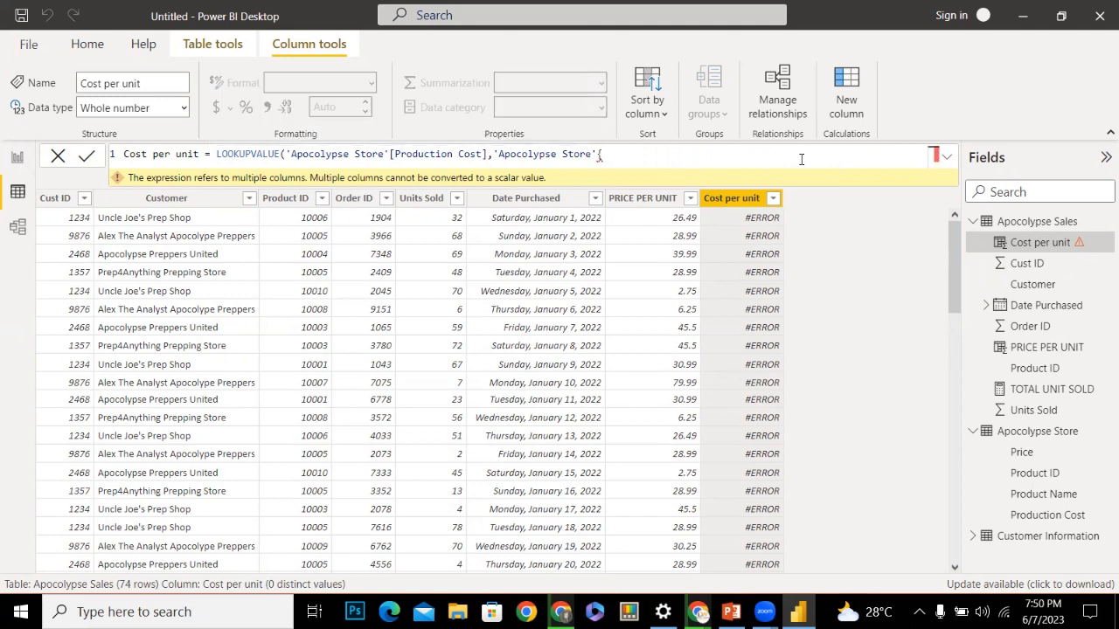
{"action": "type", "text": "["}
{"action": "key", "text": "Down"}
{"action": "key", "text": "Down"}
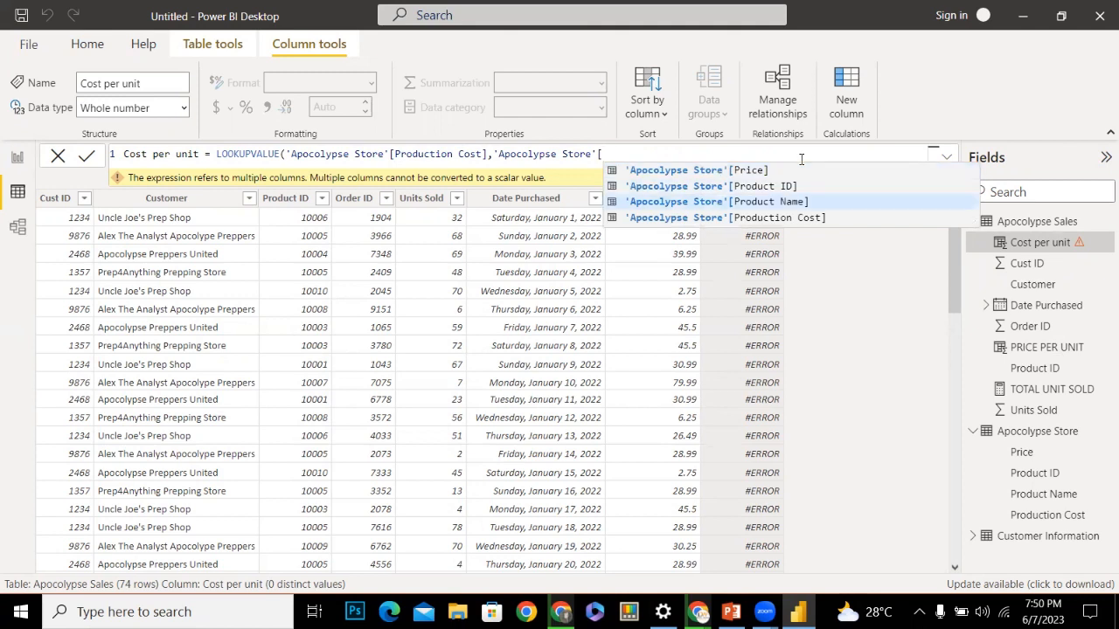
{"action": "key", "text": "Up"}
{"action": "key", "text": "Up"}
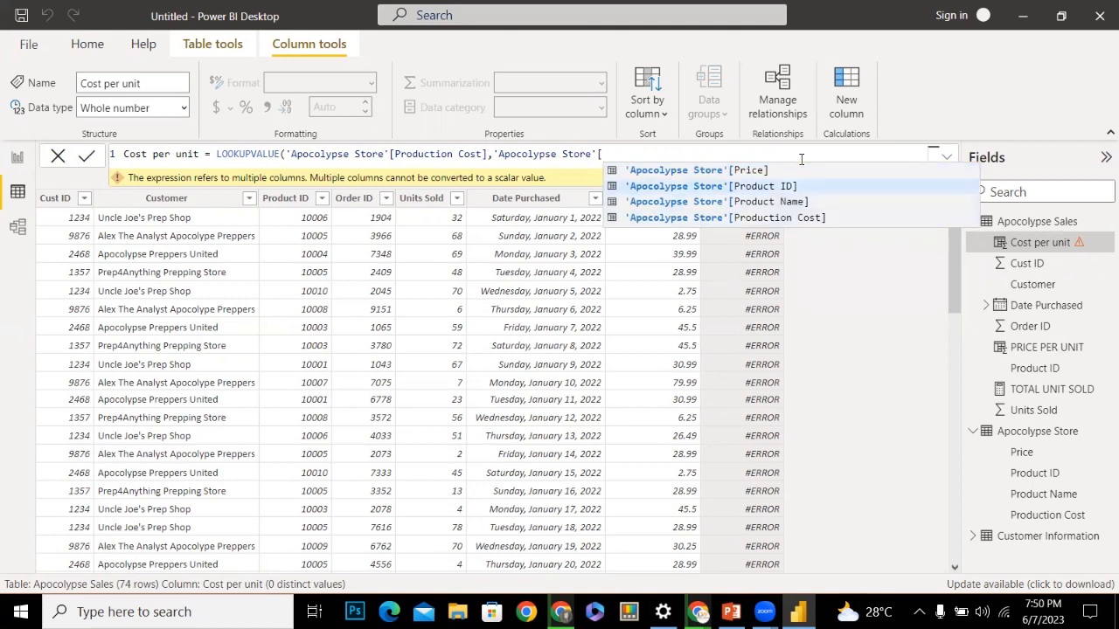
{"action": "key", "text": "Tab"}
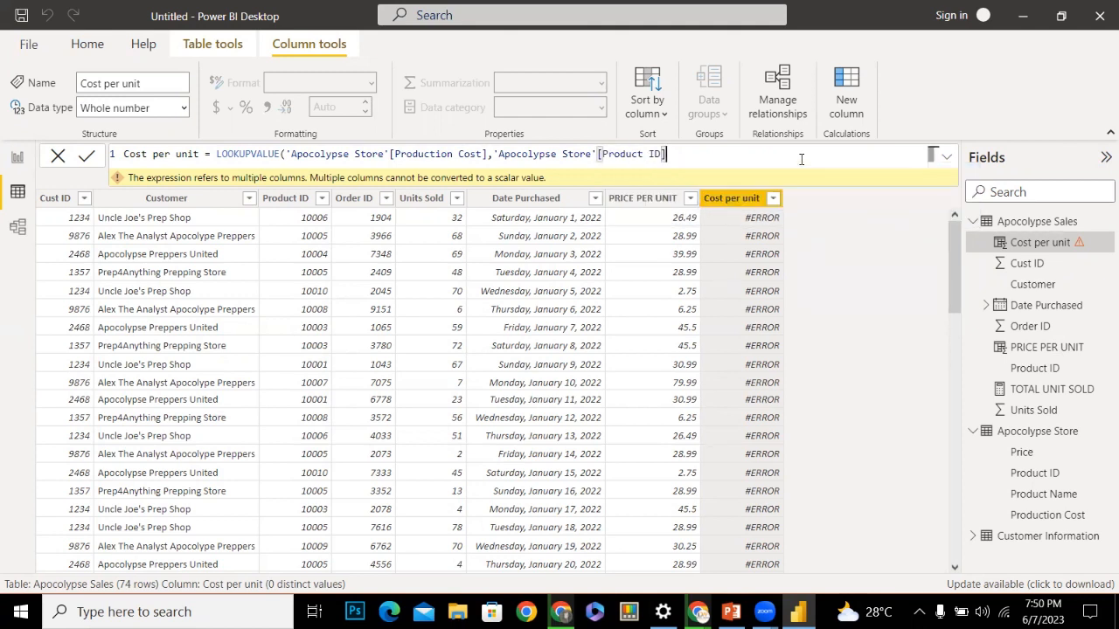
{"action": "type", "text": ","}
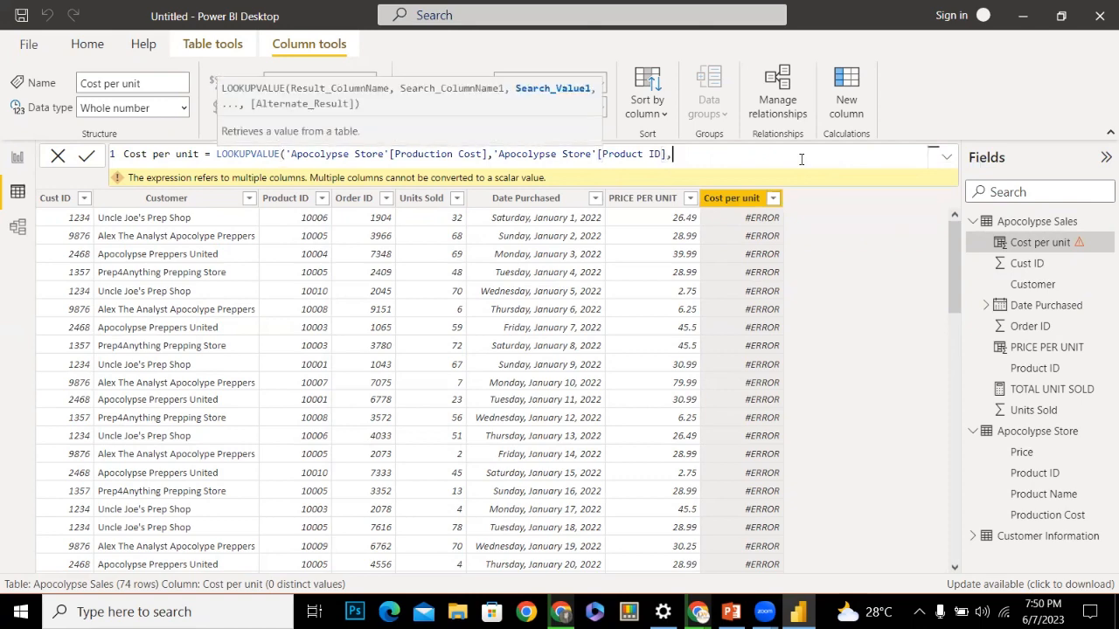
Use 'Apocolypse Sales'[Product ID] as the LOOKUPVALUE search value, close the function and commit the Cost per unit formula
{"action": "type", "text": "ap"}
{"action": "key", "text": "Down"}
{"action": "key", "text": "Down"}
{"action": "key", "text": "Down"}
{"action": "key", "text": "Down"}
{"action": "key", "text": "Down"}
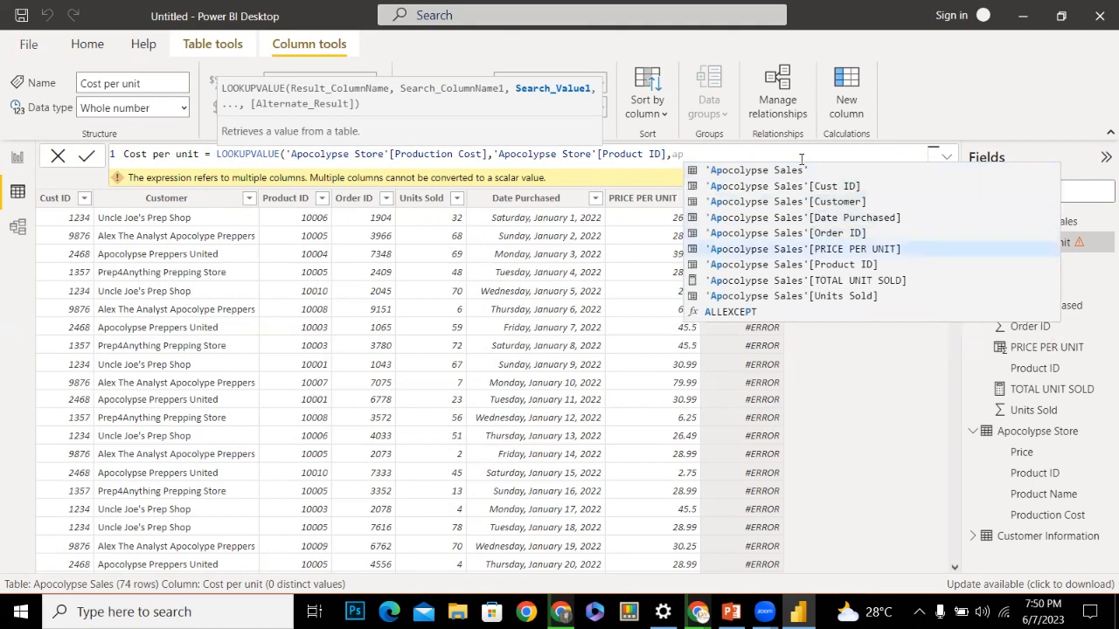
{"action": "key", "text": "Up"}
{"action": "key", "text": "Up"}
{"action": "key", "text": "Down"}
{"action": "key", "text": "Down"}
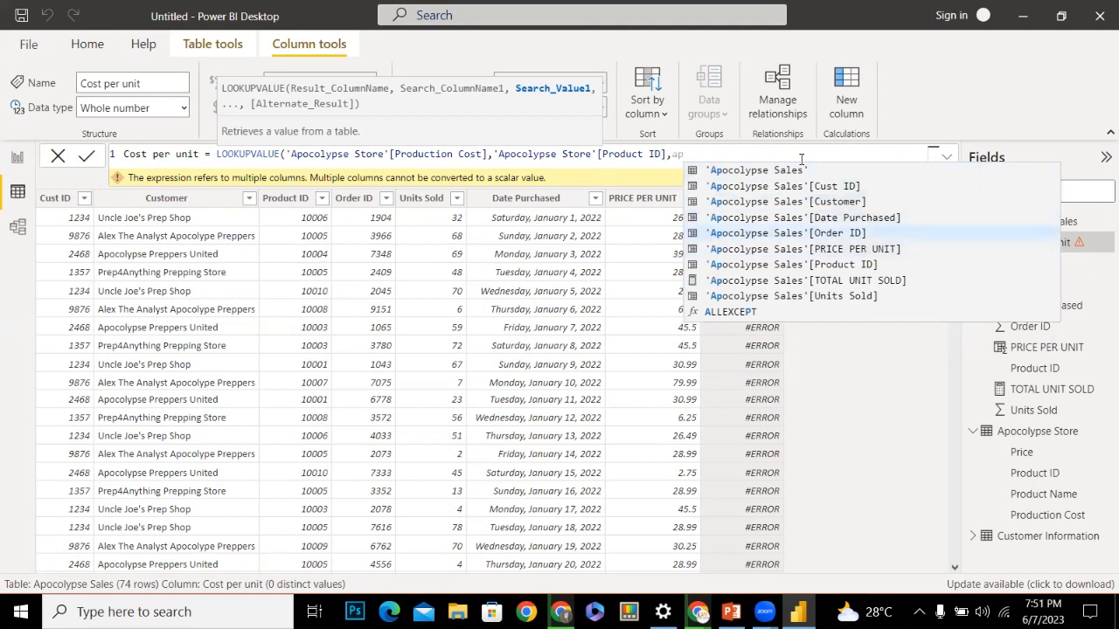
{"action": "key", "text": "Up"}
{"action": "key", "text": "Down"}
{"action": "key", "text": "Down"}
{"action": "key", "text": "Tab"}
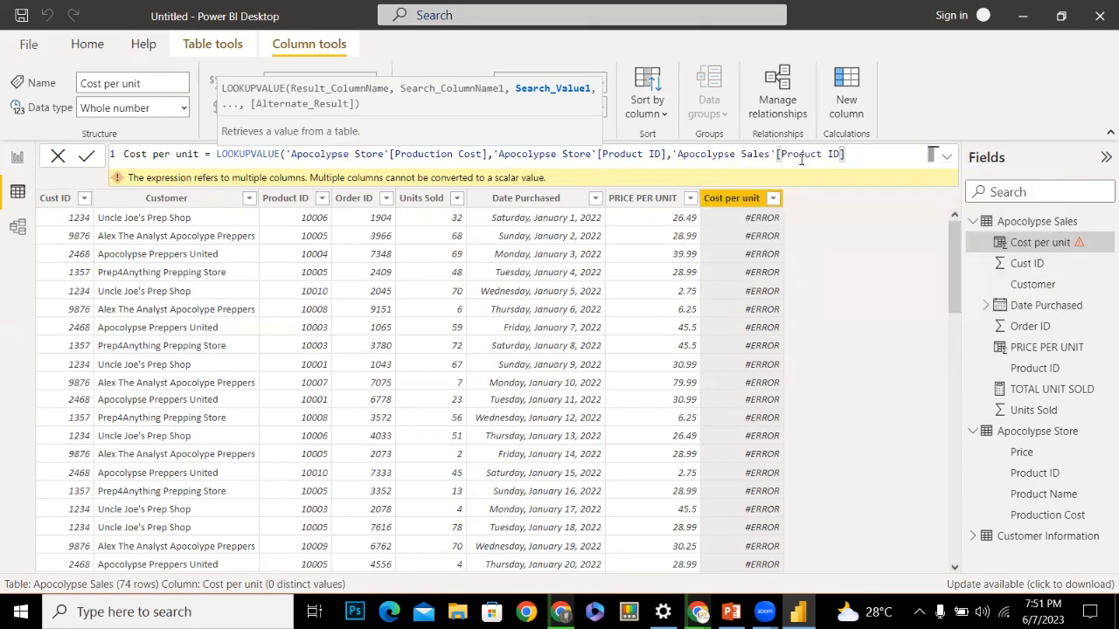
{"action": "type", "text": ")"}
{"action": "key", "text": "Return"}
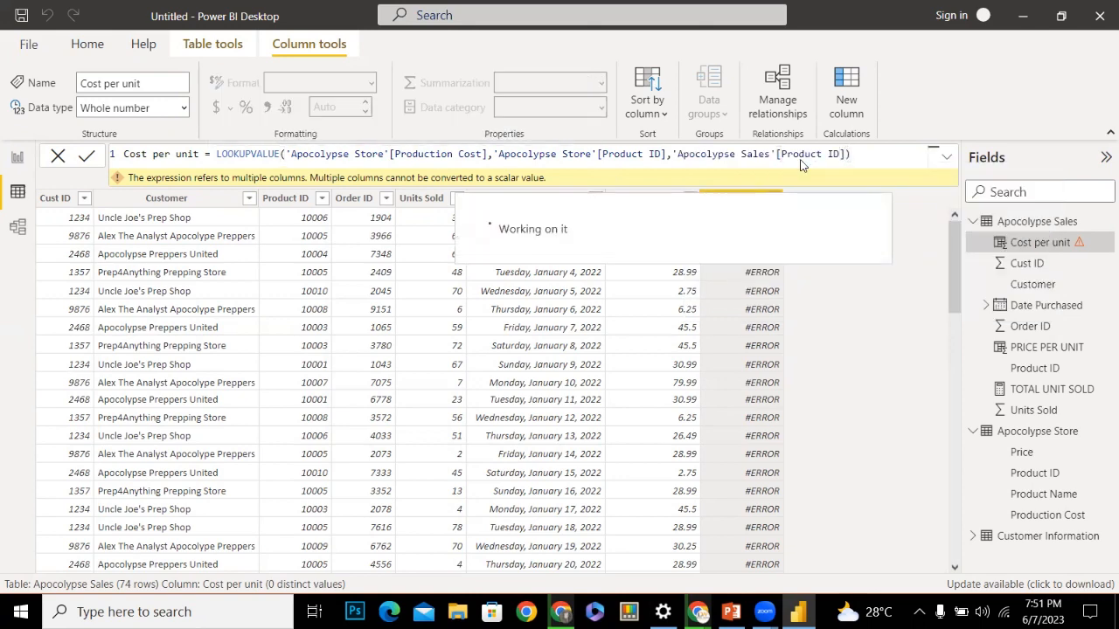
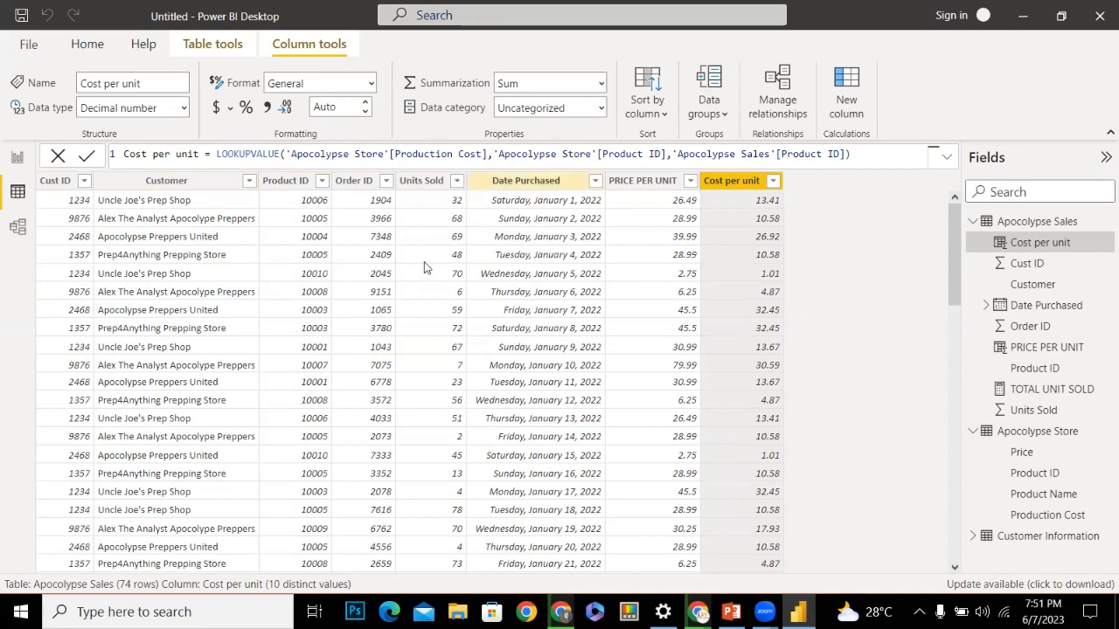
Compare the product IDs and production costs in the Apocolypse Store table with the Cost per unit column in Apocolypse Sales
{"action": "left_click", "coordinate": [854, 157]}
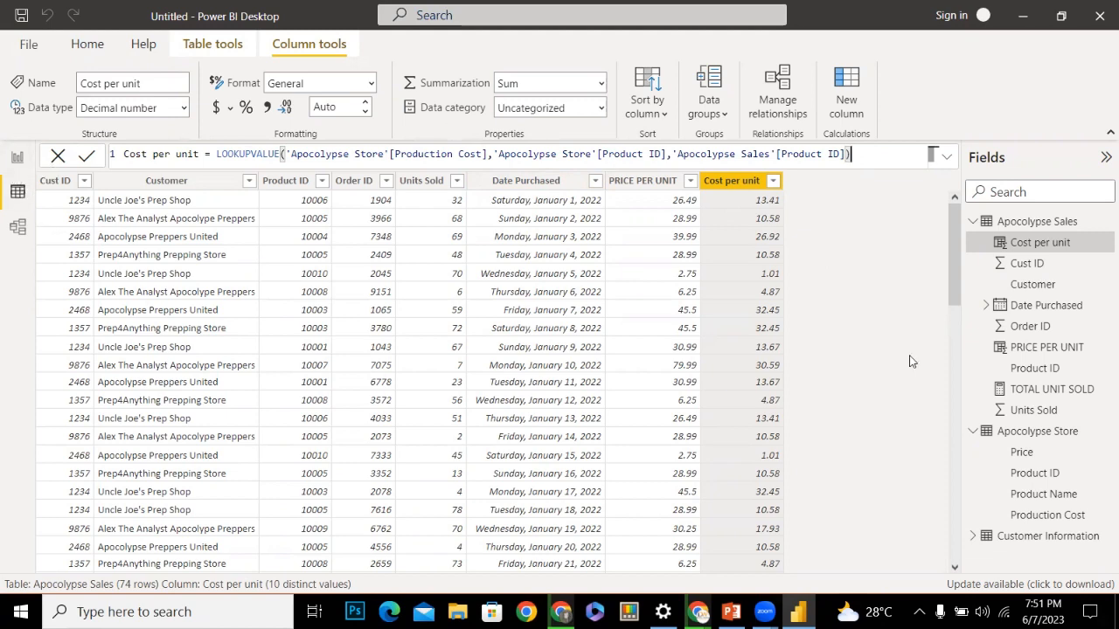
{"action": "left_click", "coordinate": [1018, 432]}
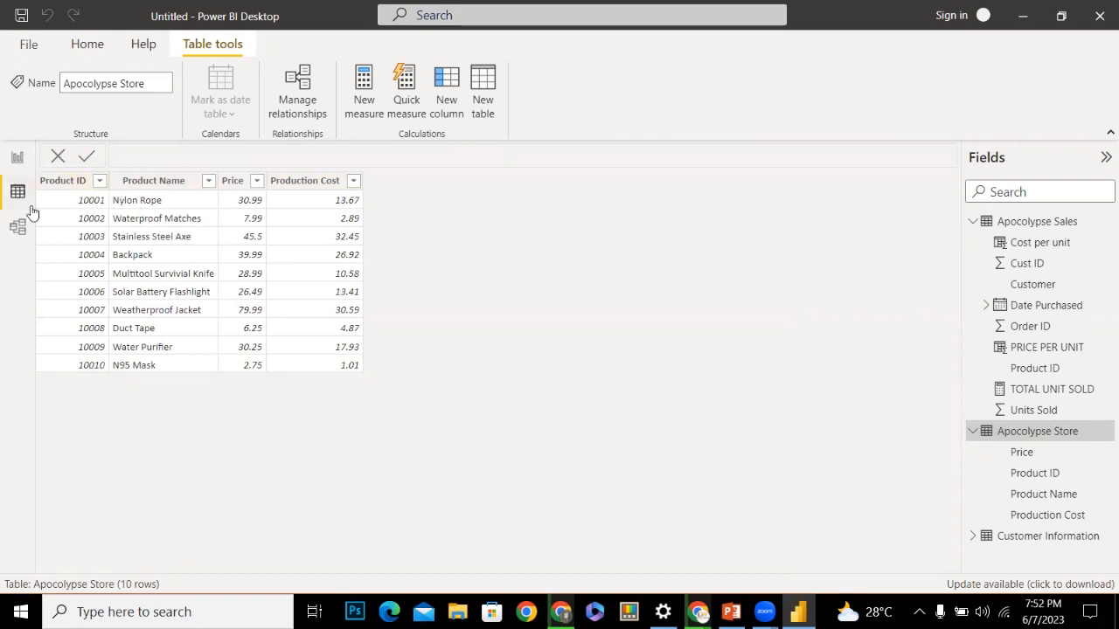
{"action": "left_click", "coordinate": [1011, 223]}
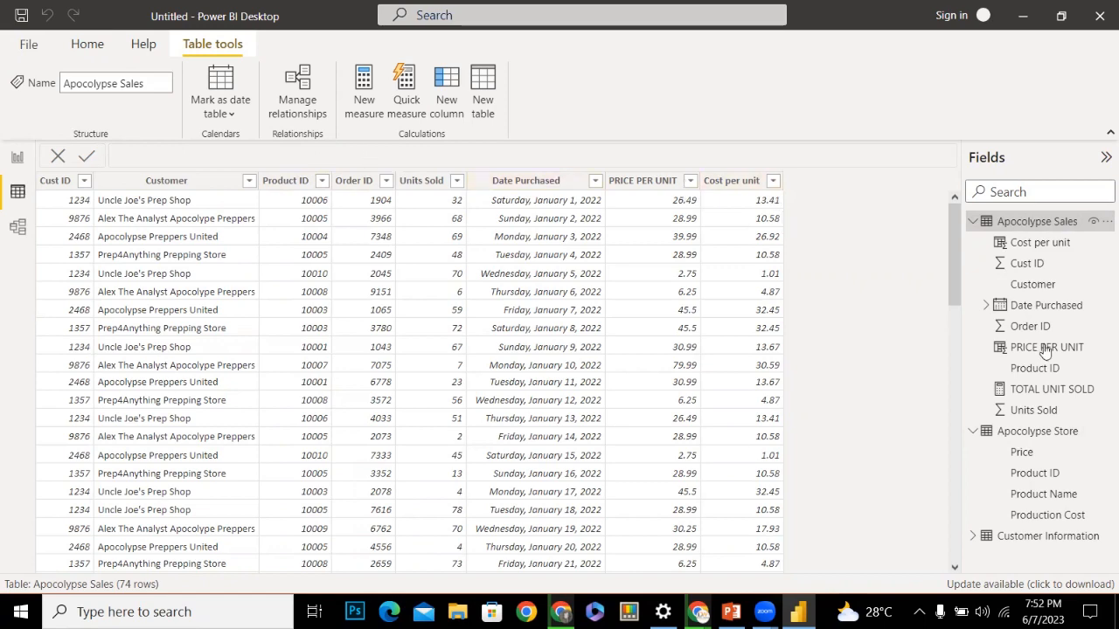
{"action": "left_click", "coordinate": [1040, 437]}
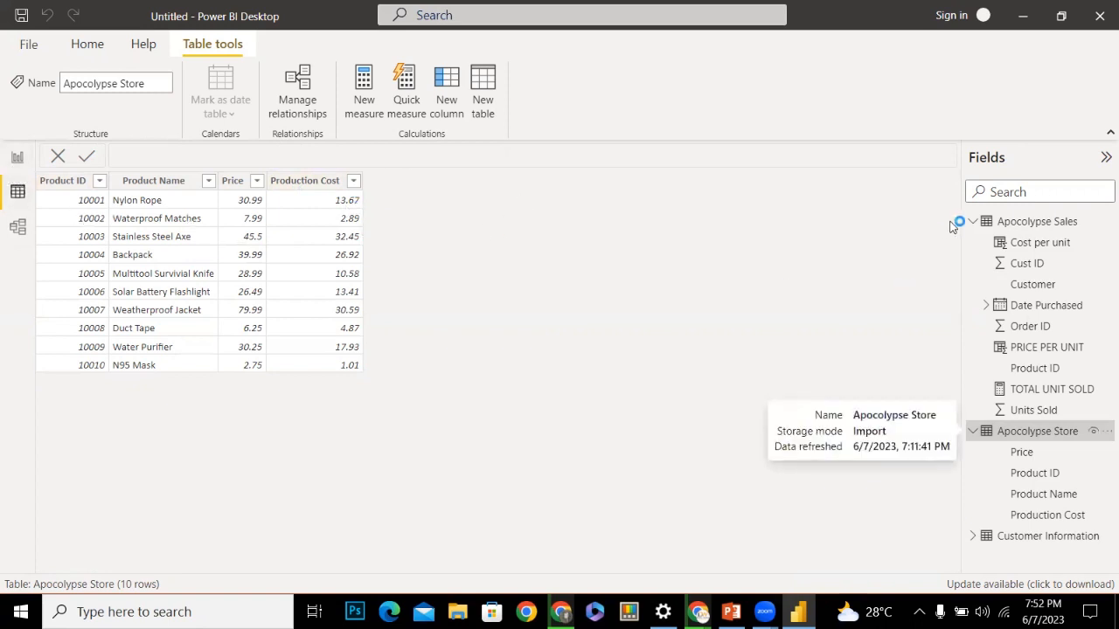
{"action": "left_click", "coordinate": [16, 160]}
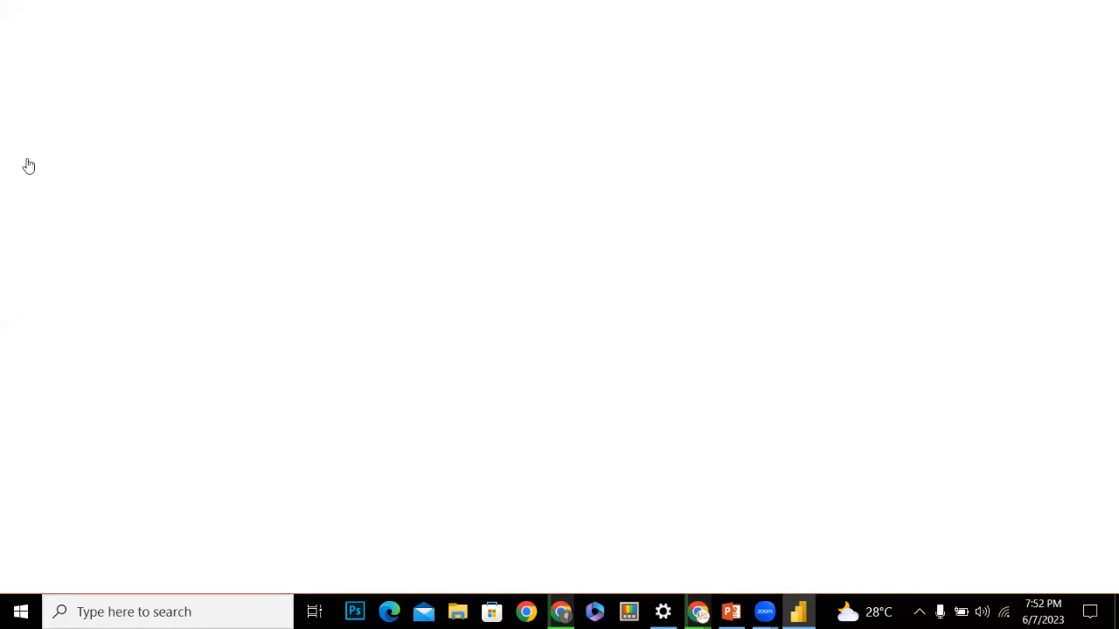
{"action": "left_click", "coordinate": [17, 193]}
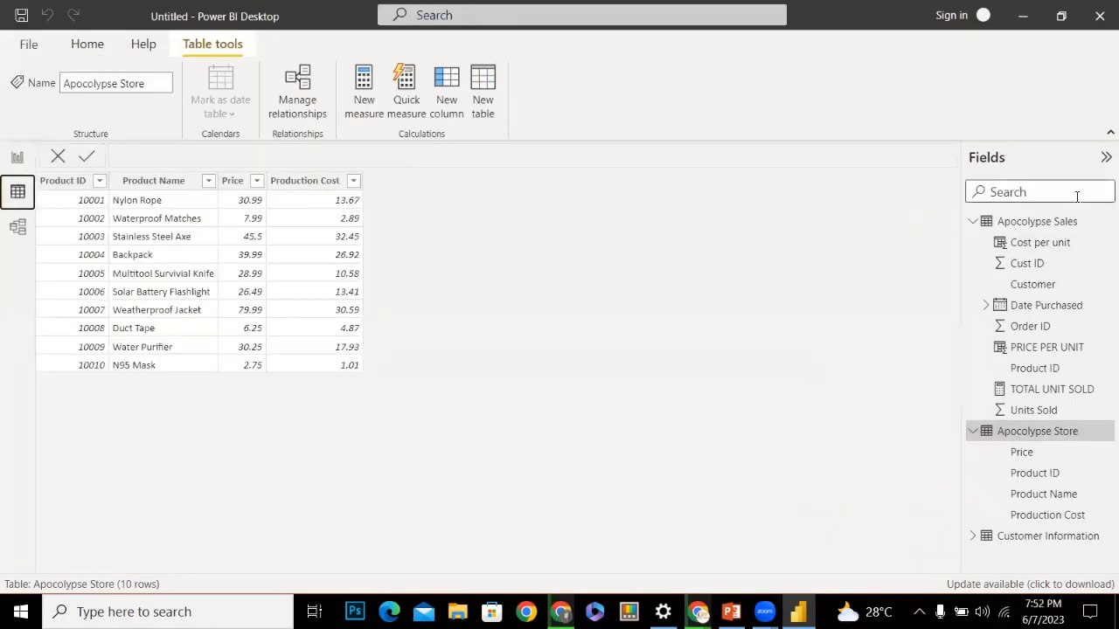
{"action": "left_click", "coordinate": [1037, 221]}
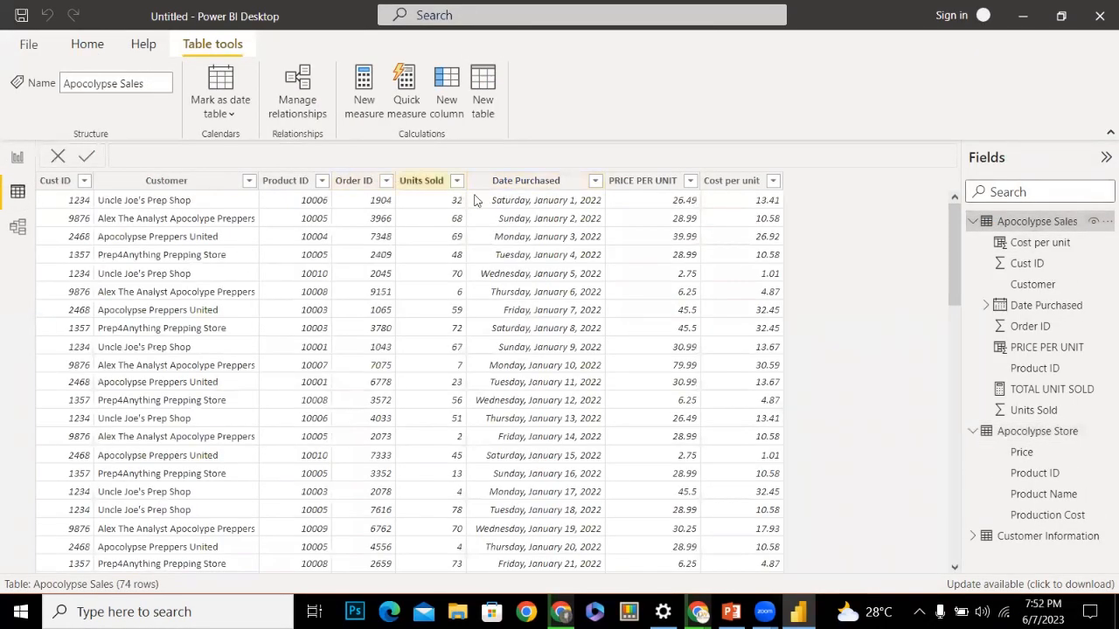
Clear the whole LOOKUPVALUE expression after the equals sign in the Cost per unit column's formula
{"action": "left_click", "coordinate": [742, 182]}
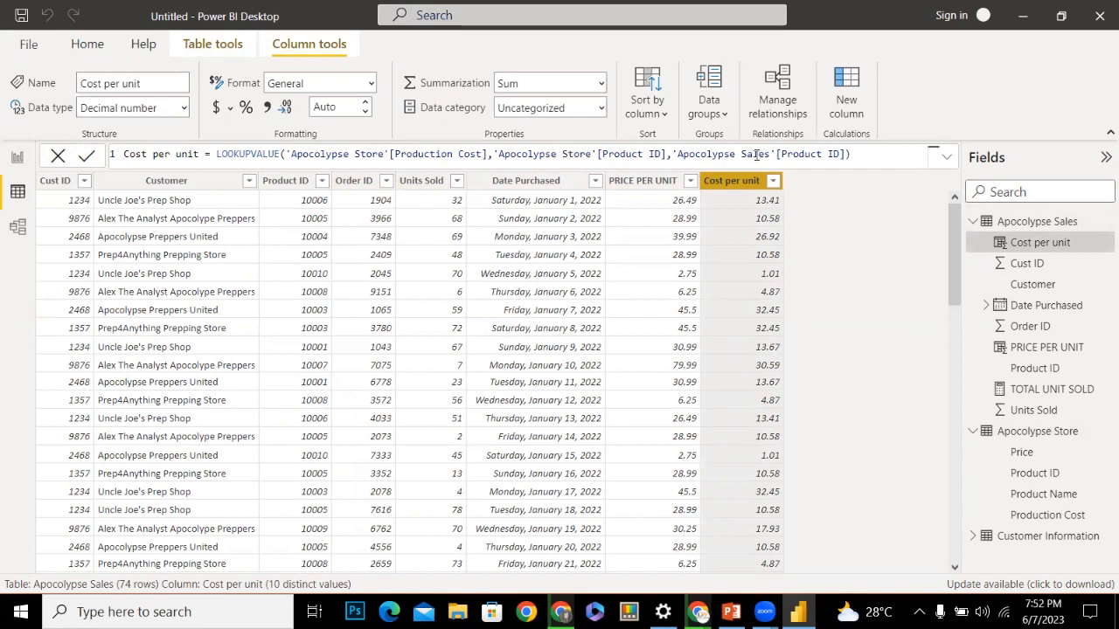
{"action": "left_click", "coordinate": [863, 148]}
{"action": "key", "text": "BackSpace"}
{"action": "key", "text": "BackSpace"}
{"action": "key", "text": "BackSpace"}
{"action": "key", "text": "BackSpace"}
{"action": "key", "text": "BackSpace"}
{"action": "key", "text": "BackSpace"}
{"action": "key", "text": "BackSpace"}
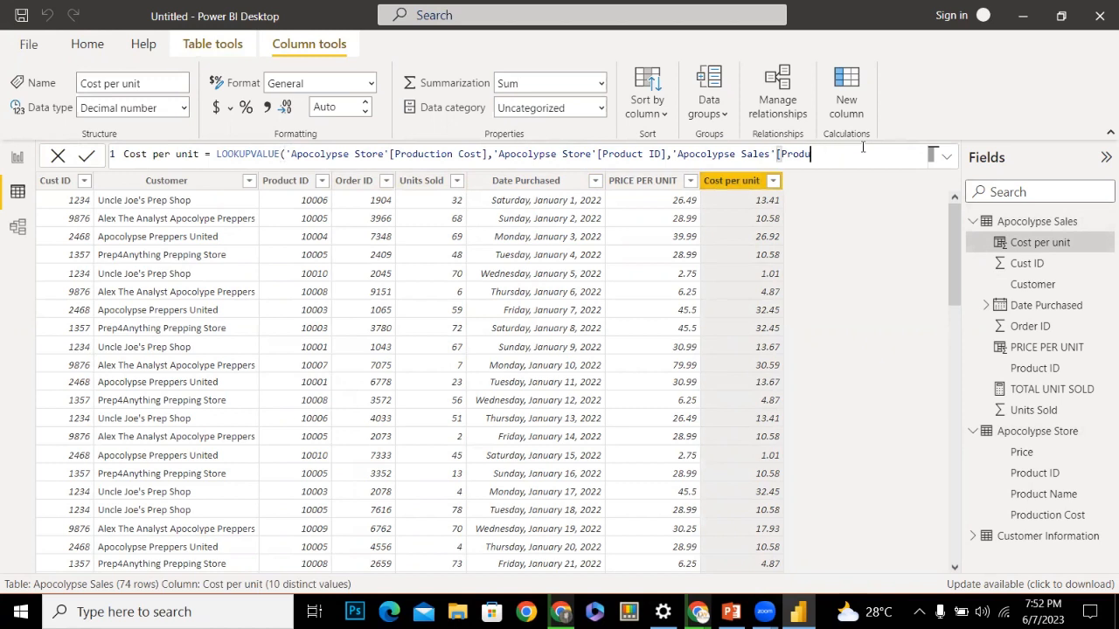
{"action": "key", "text": "BackSpace"}
{"action": "key", "text": "BackSpace"}
{"action": "key", "text": "BackSpace"}
{"action": "key", "text": "BackSpace"}
{"action": "key", "text": "BackSpace"}
{"action": "key", "text": "BackSpace"}
{"action": "key", "text": "BackSpace"}
{"action": "key", "text": "BackSpace"}
{"action": "key", "text": "BackSpace"}
{"action": "key", "text": "BackSpace"}
{"action": "key", "text": "BackSpace"}
{"action": "key", "text": "BackSpace"}
{"action": "key", "text": "BackSpace"}
{"action": "key", "text": "BackSpace"}
{"action": "key", "text": "BackSpace"}
{"action": "key", "text": "BackSpace"}
{"action": "key", "text": "BackSpace"}
{"action": "key", "text": "BackSpace"}
{"action": "key", "text": "BackSpace"}
{"action": "key", "text": "BackSpace"}
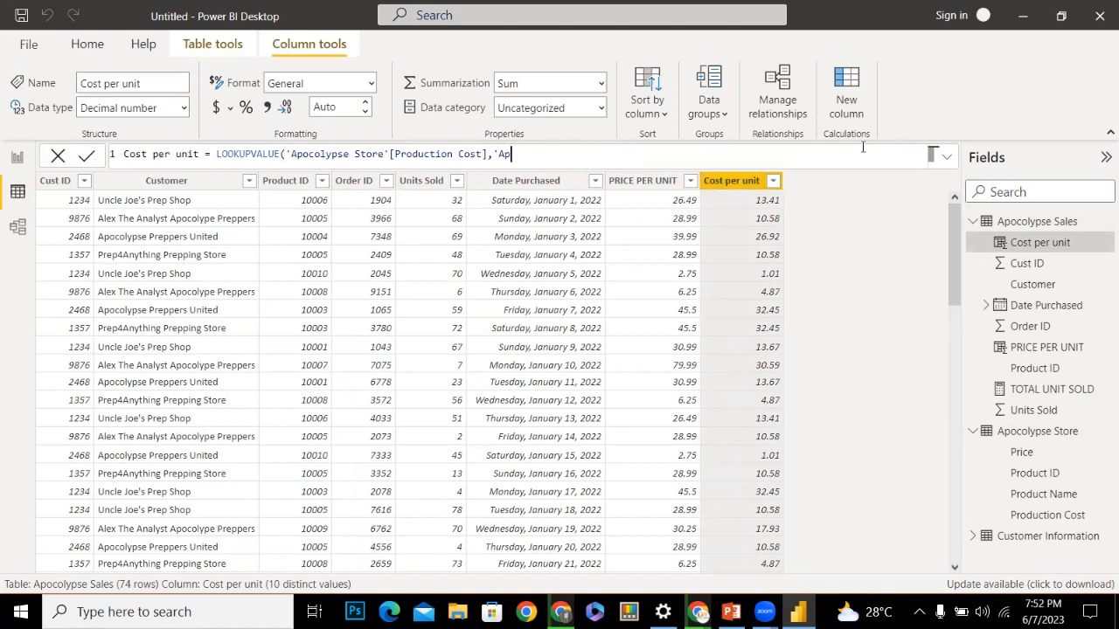
{"action": "key", "text": "BackSpace"}
{"action": "key", "text": "BackSpace"}
{"action": "key", "text": "BackSpace"}
{"action": "key", "text": "BackSpace"}
{"action": "key", "text": "BackSpace"}
{"action": "key", "text": "BackSpace"}
{"action": "key", "text": "BackSpace"}
{"action": "key", "text": "BackSpace"}
{"action": "key", "text": "BackSpace"}
{"action": "key", "text": "BackSpace"}
{"action": "key", "text": "BackSpace"}
{"action": "key", "text": "BackSpace"}
{"action": "key", "text": "BackSpace"}
{"action": "key", "text": "BackSpace"}
{"action": "key", "text": "BackSpace"}
{"action": "key", "text": "BackSpace"}
{"action": "key", "text": "BackSpace"}
{"action": "key", "text": "BackSpace"}
{"action": "key", "text": "BackSpace"}
{"action": "key", "text": "BackSpace"}
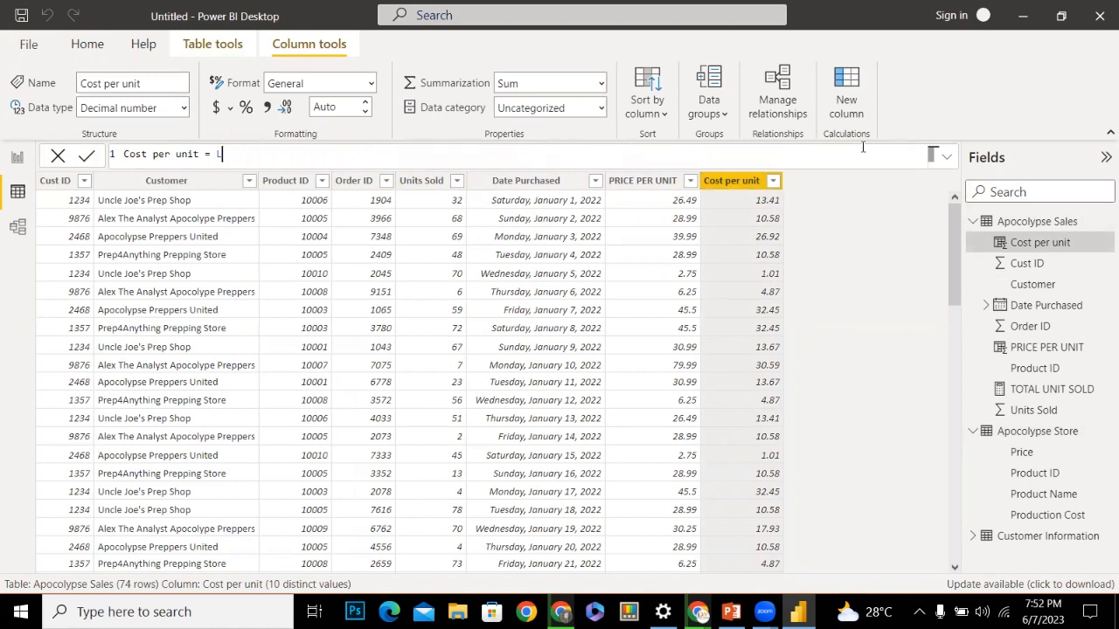
{"action": "key", "text": "BackSpace"}
Start a LOOKUPVALUE function in the Cost per unit formula with 'Apocolypse Store'[Production Cost] as the result column
{"action": "type", "text": "lo"}
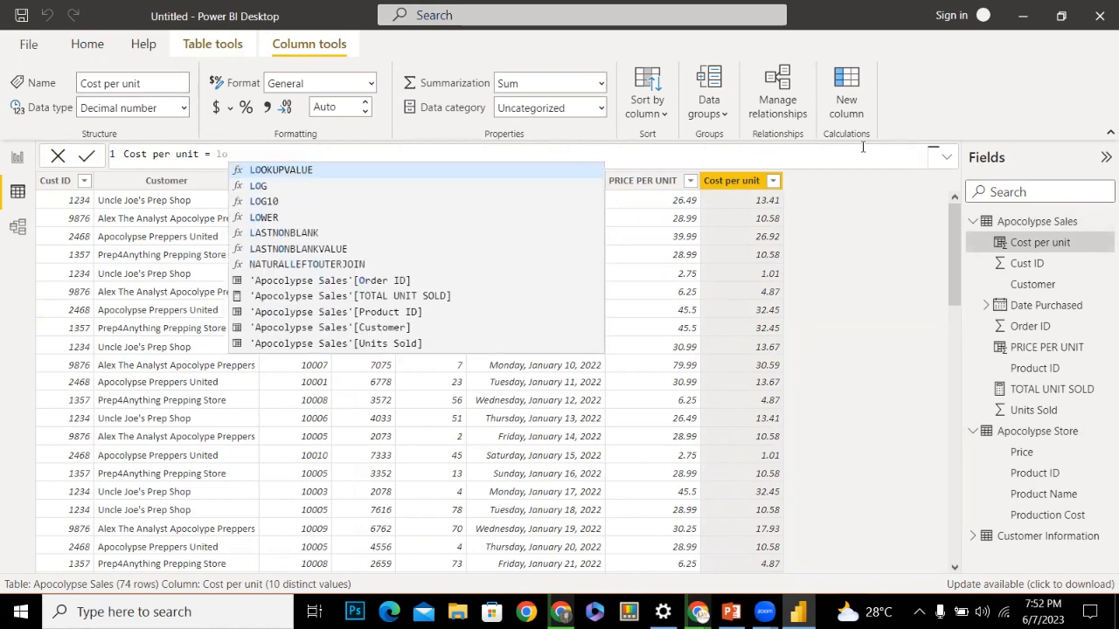
{"action": "type", "text": "ok"}
{"action": "key", "text": "Tab"}
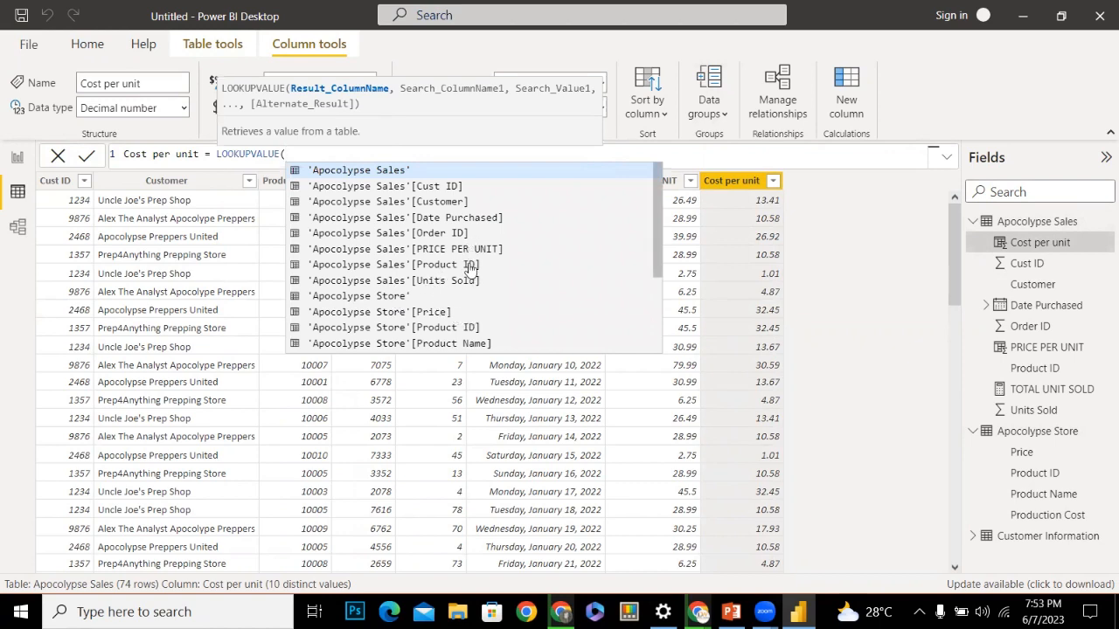
{"action": "type", "text": "ao"}
{"action": "key", "text": "BackSpace"}
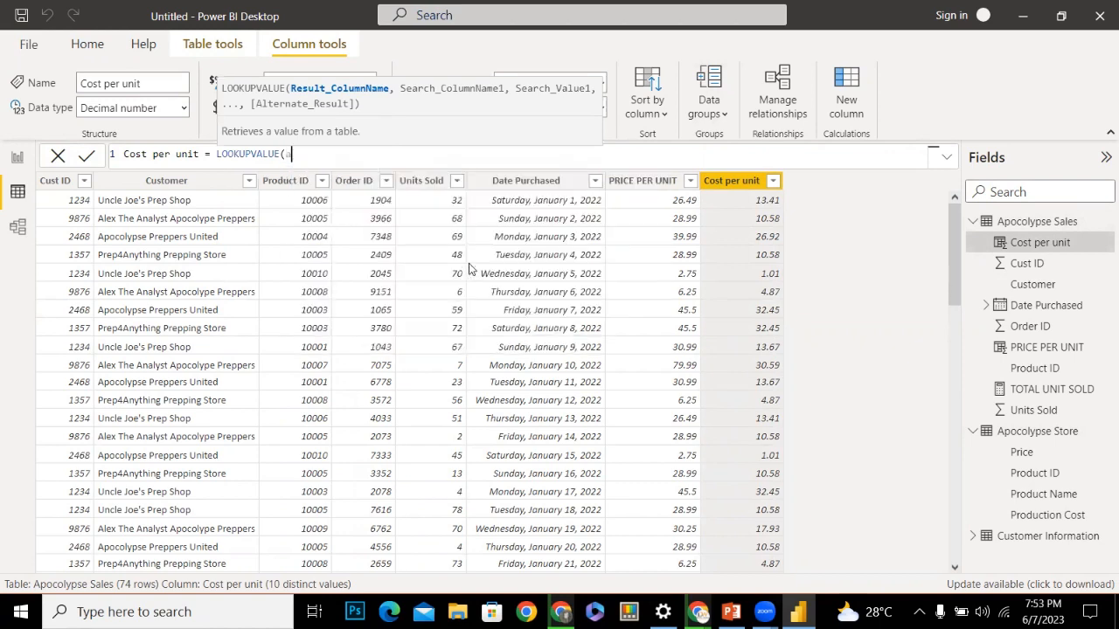
{"action": "type", "text": "p"}
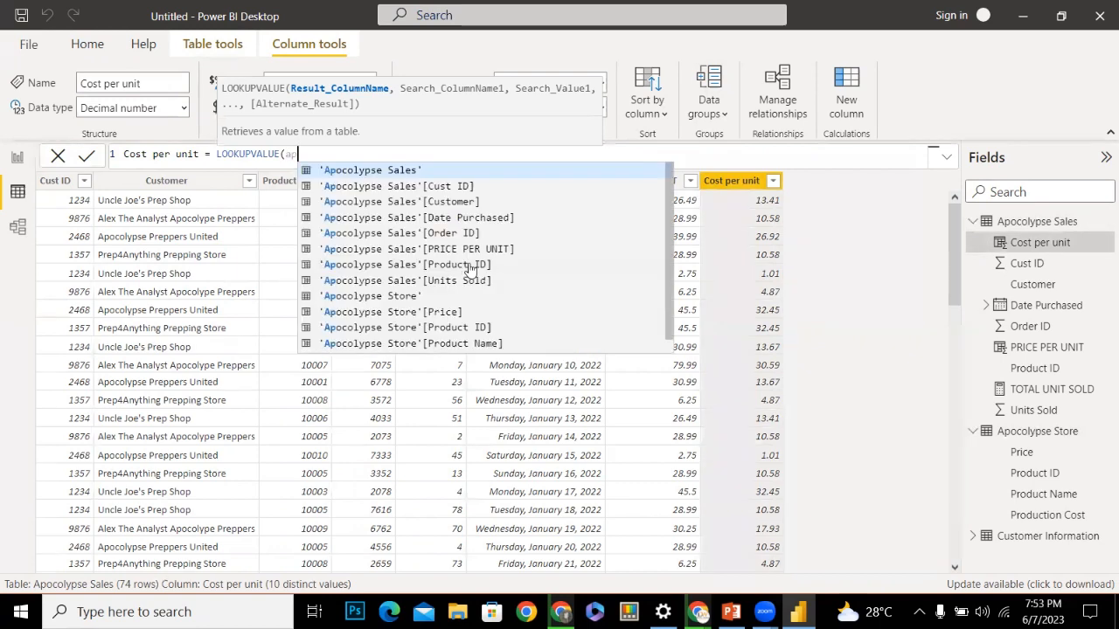
{"action": "key", "text": "Down"}
{"action": "key", "text": "Down"}
{"action": "key", "text": "Down"}
{"action": "key", "text": "Down"}
{"action": "key", "text": "Down"}
{"action": "key", "text": "Down"}
{"action": "key", "text": "Down"}
{"action": "key", "text": "Down"}
{"action": "key", "text": "Down"}
{"action": "key", "text": "Down"}
{"action": "key", "text": "Down"}
{"action": "key", "text": "Down"}
{"action": "key", "text": "Down"}
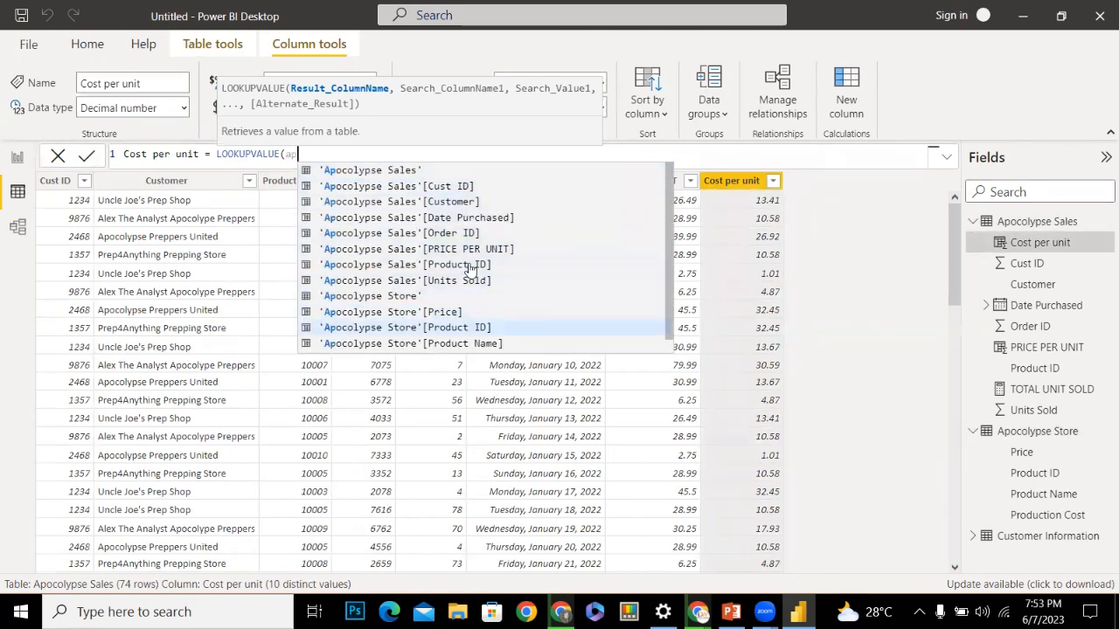
{"action": "key", "text": "Up"}
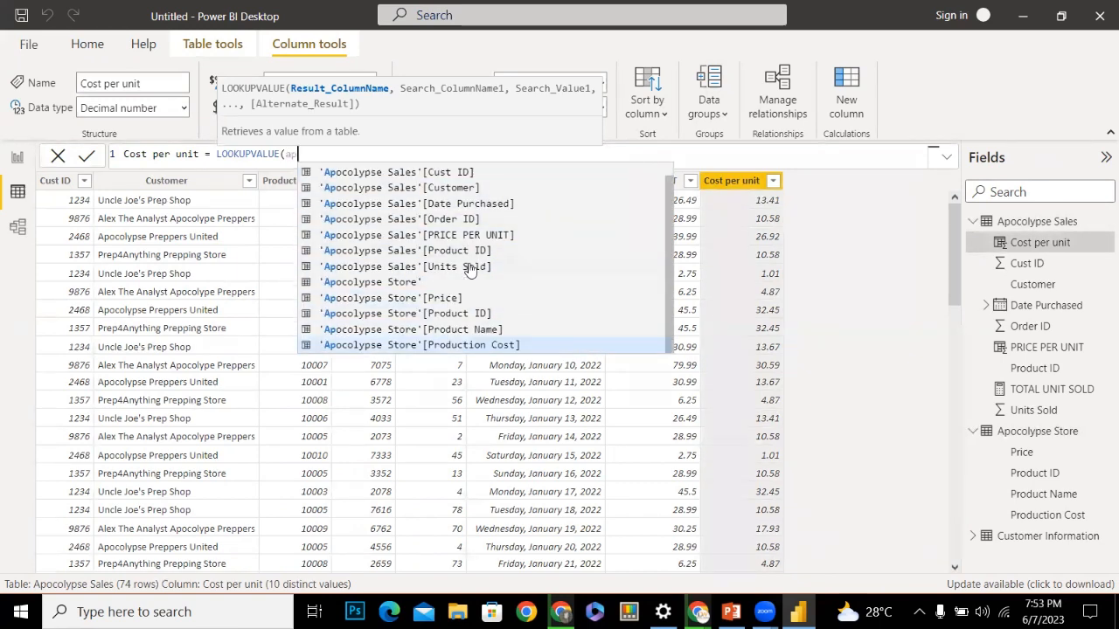
{"action": "key", "text": "Tab"}
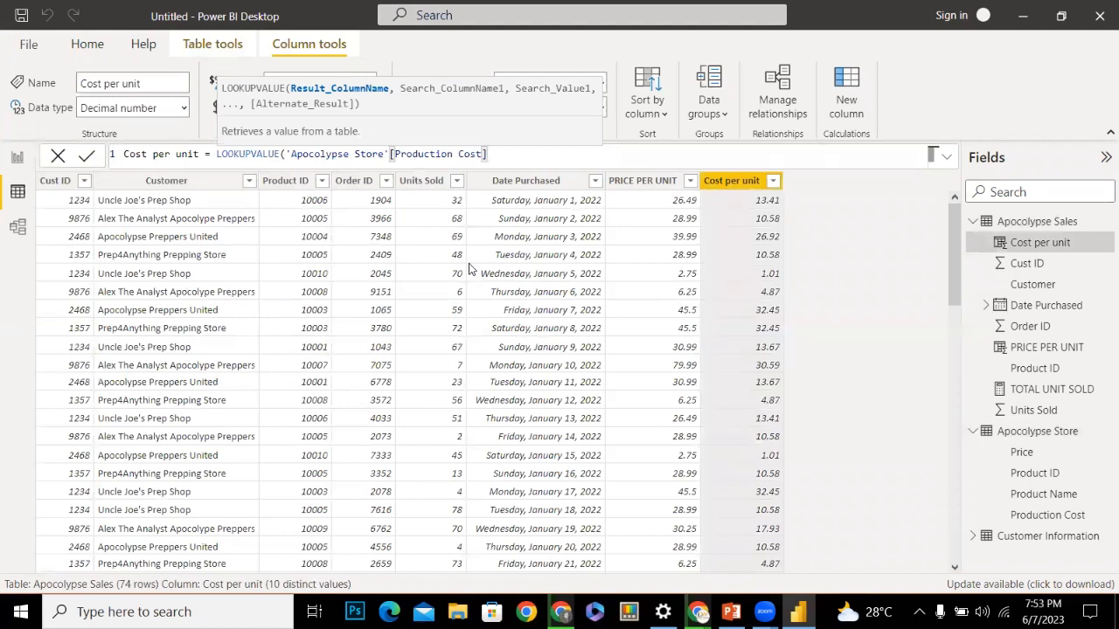
Add 'Apocolypse Store'[Product ID] as the search column and 'Apocolypse Sales'[Product ID] as the search value, and close the LOOKUPVALUE function
{"action": "type", "text": ","}
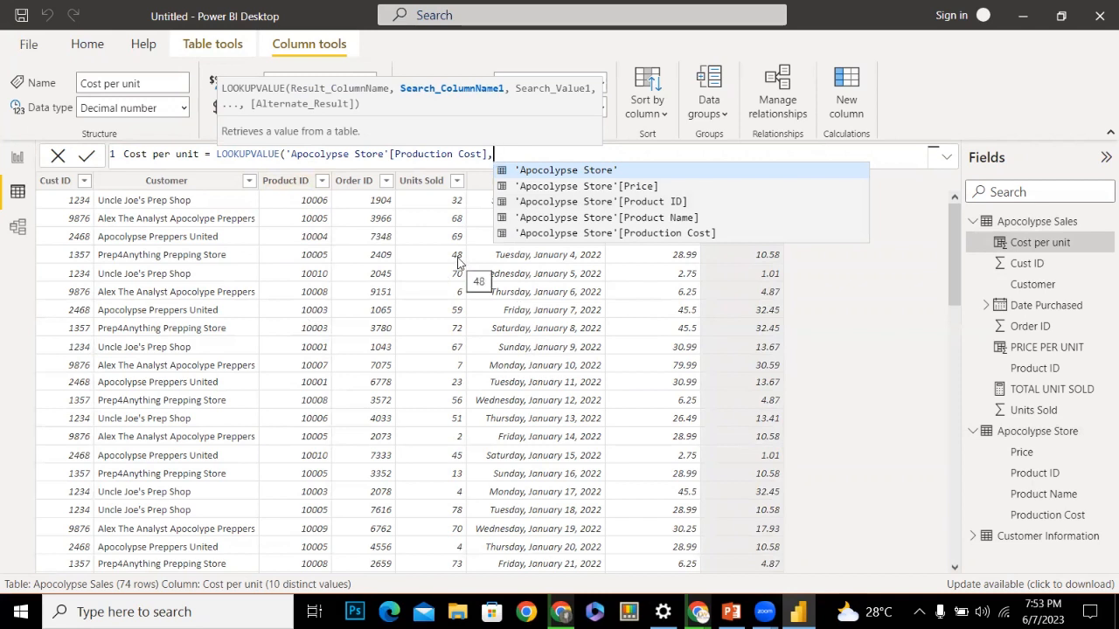
{"action": "left_click", "coordinate": [590, 202]}
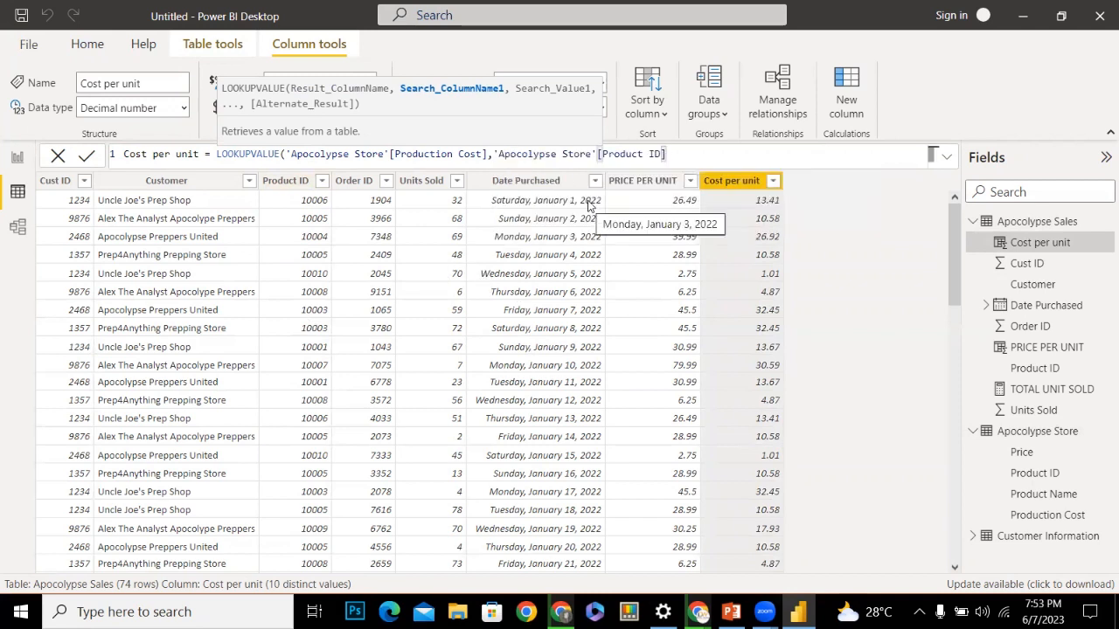
{"action": "type", "text": ","}
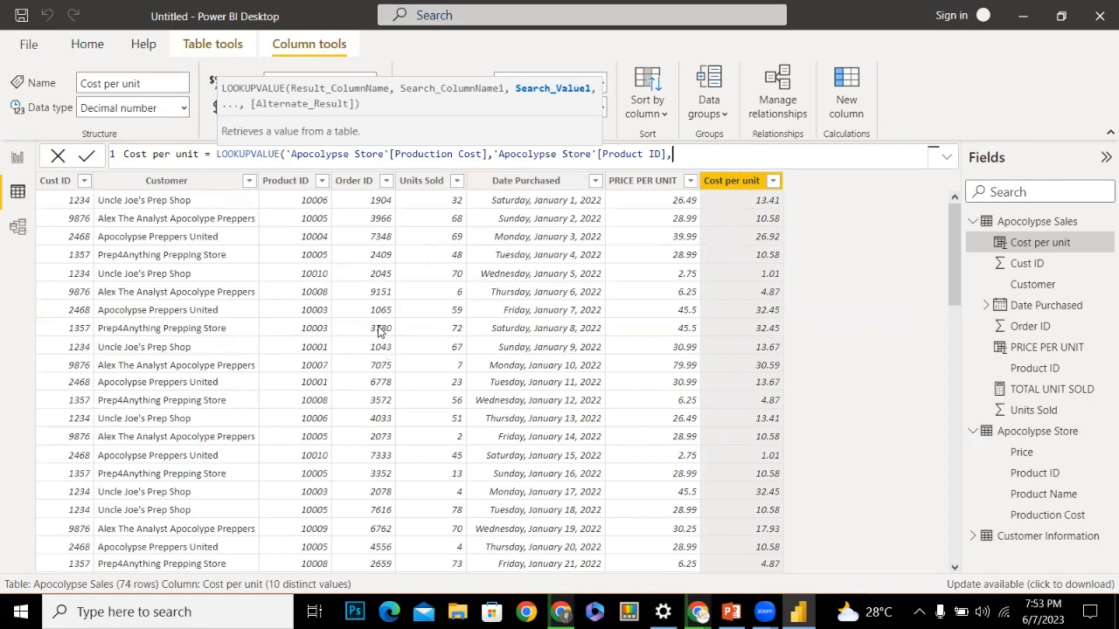
{"action": "type", "text": "apo"}
{"action": "key", "text": "Down"}
{"action": "key", "text": "Down"}
{"action": "key", "text": "Down"}
{"action": "key", "text": "Down"}
{"action": "key", "text": "Down"}
{"action": "key", "text": "Down"}
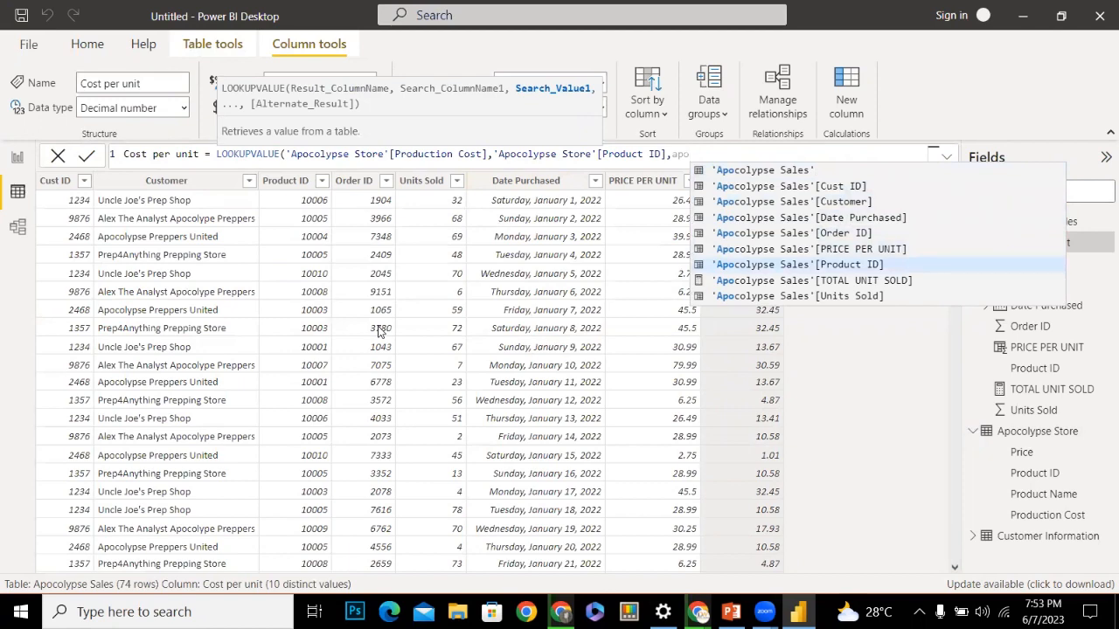
{"action": "key", "text": "Tab"}
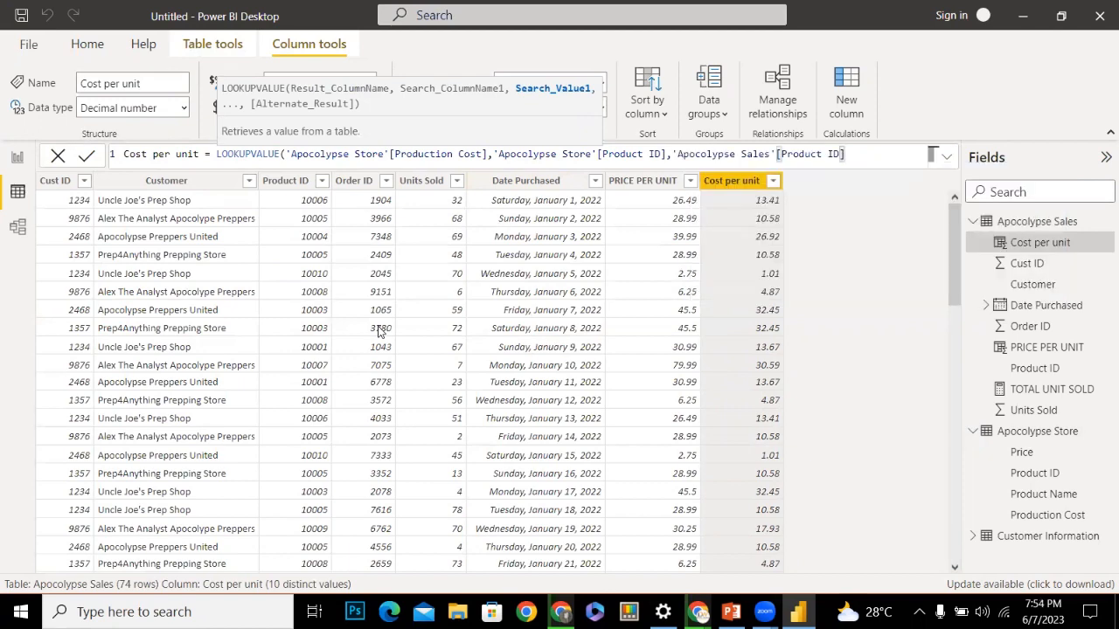
{"action": "type", "text": ")"}
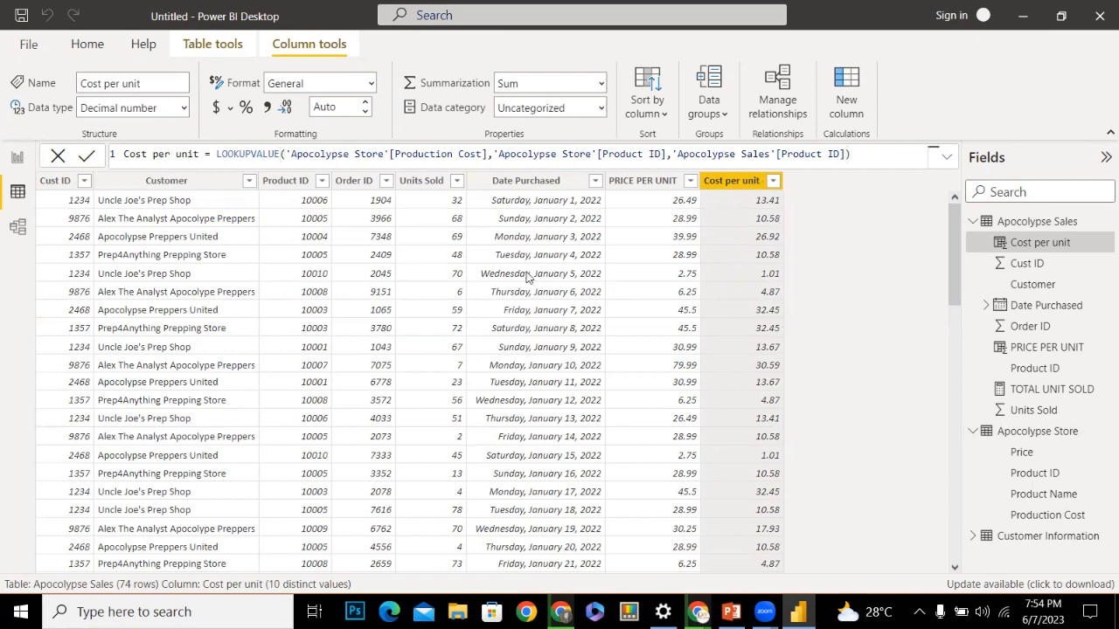
Review the product records in the Apocolypse Store table and the units sold, price and cost columns in Apocolypse Sales
{"action": "left_click", "coordinate": [1037, 436]}
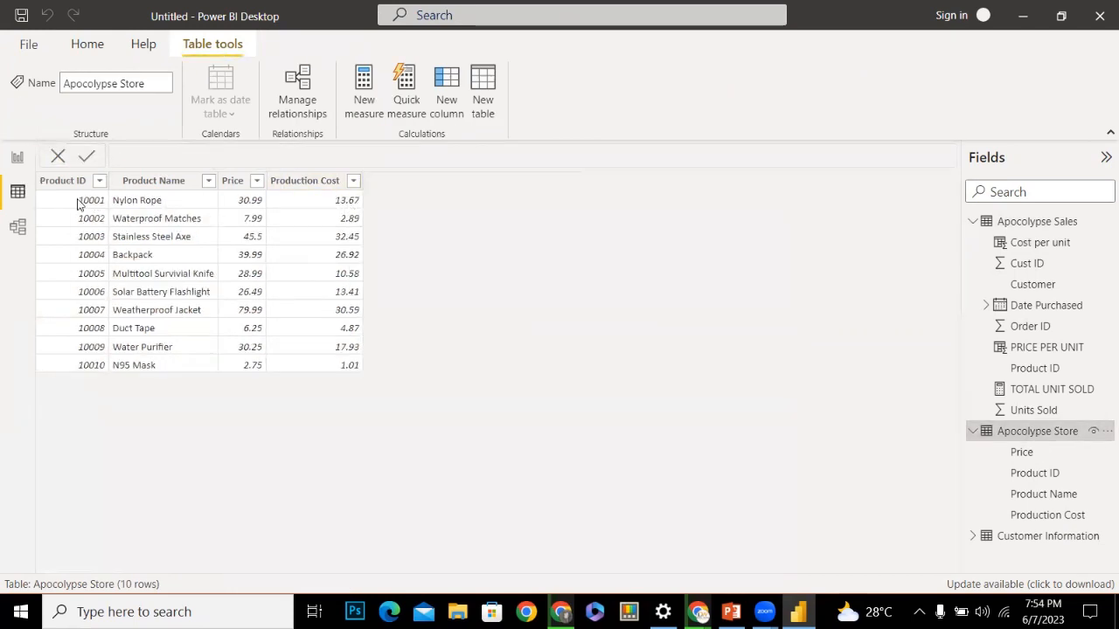
{"action": "left_click", "coordinate": [16, 158]}
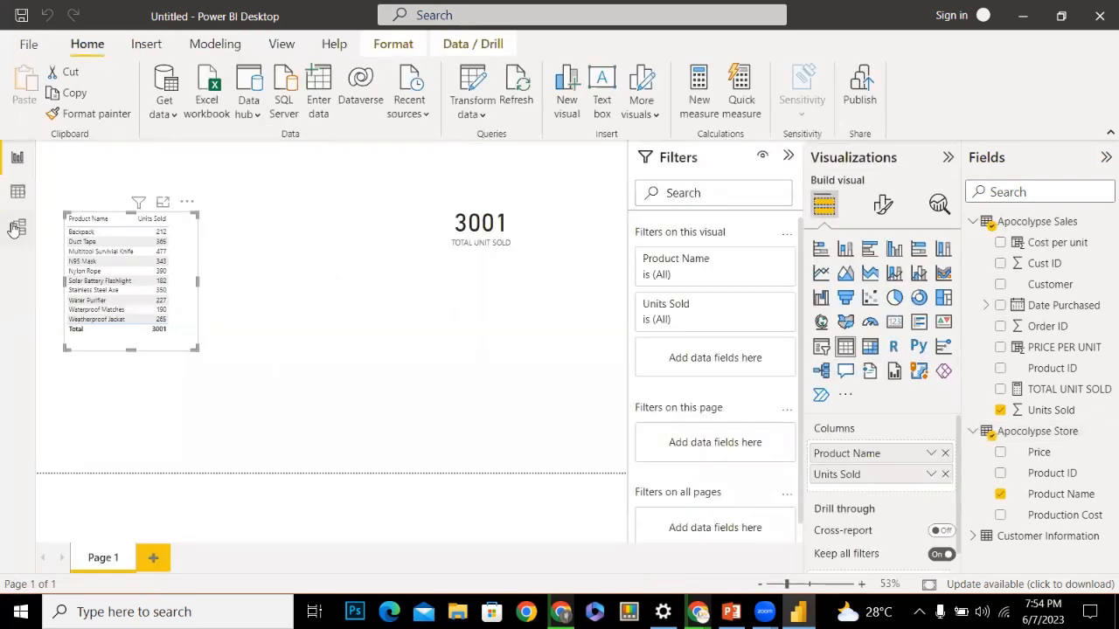
{"action": "left_click", "coordinate": [18, 192]}
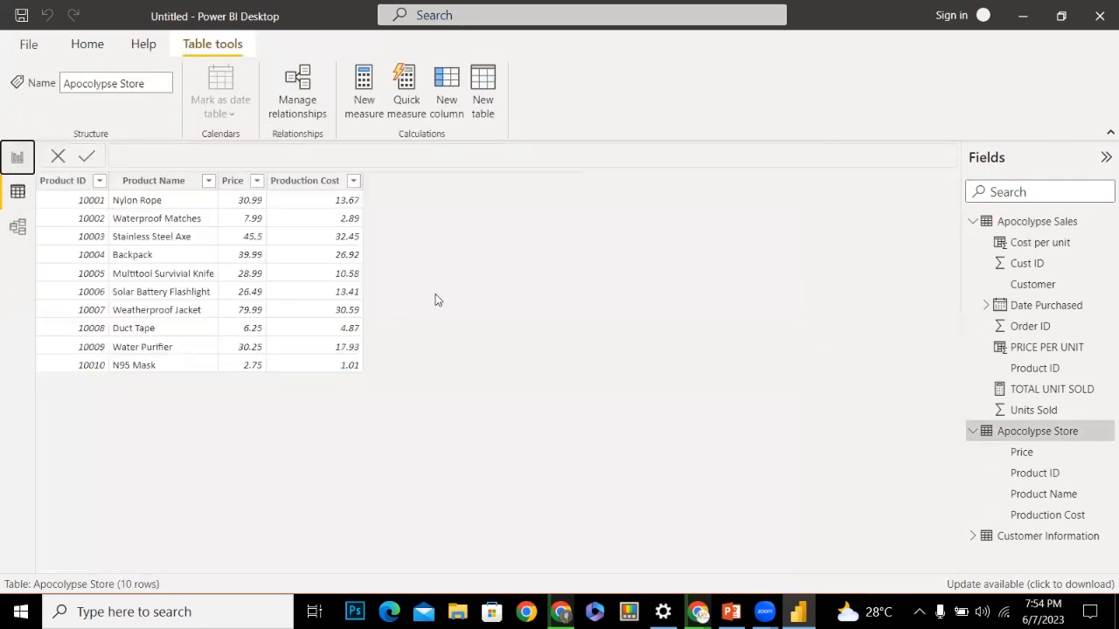
{"action": "left_click", "coordinate": [1005, 224]}
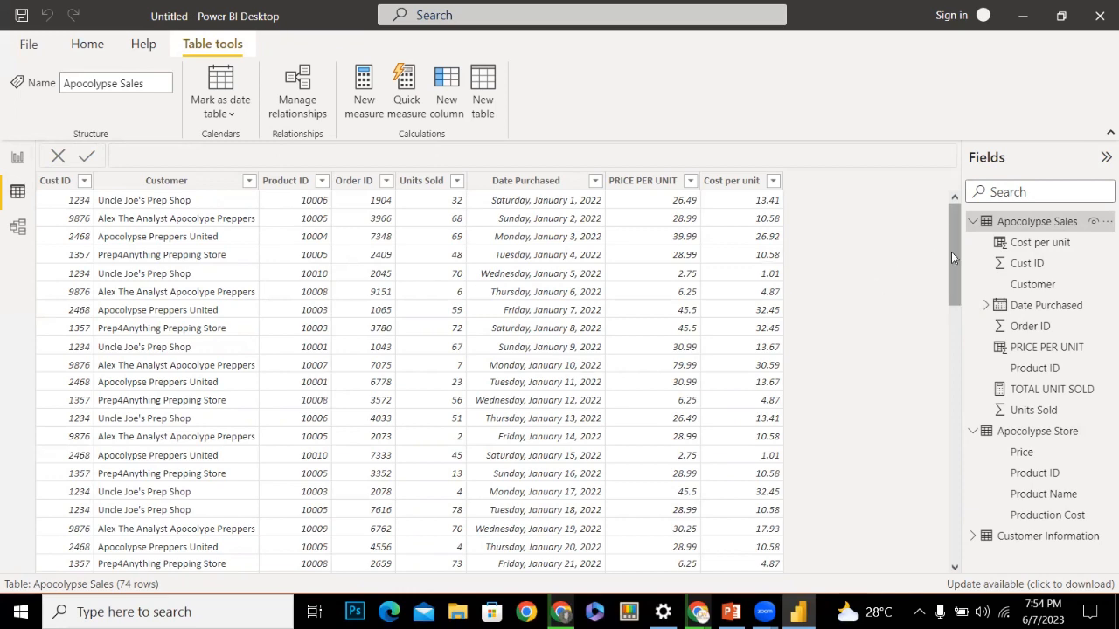
{"action": "left_click_drag", "start_coordinate": [952, 252], "coordinate": [955, 304]}
{"action": "left_click_drag", "start_coordinate": [944, 332], "coordinate": [945, 320]}
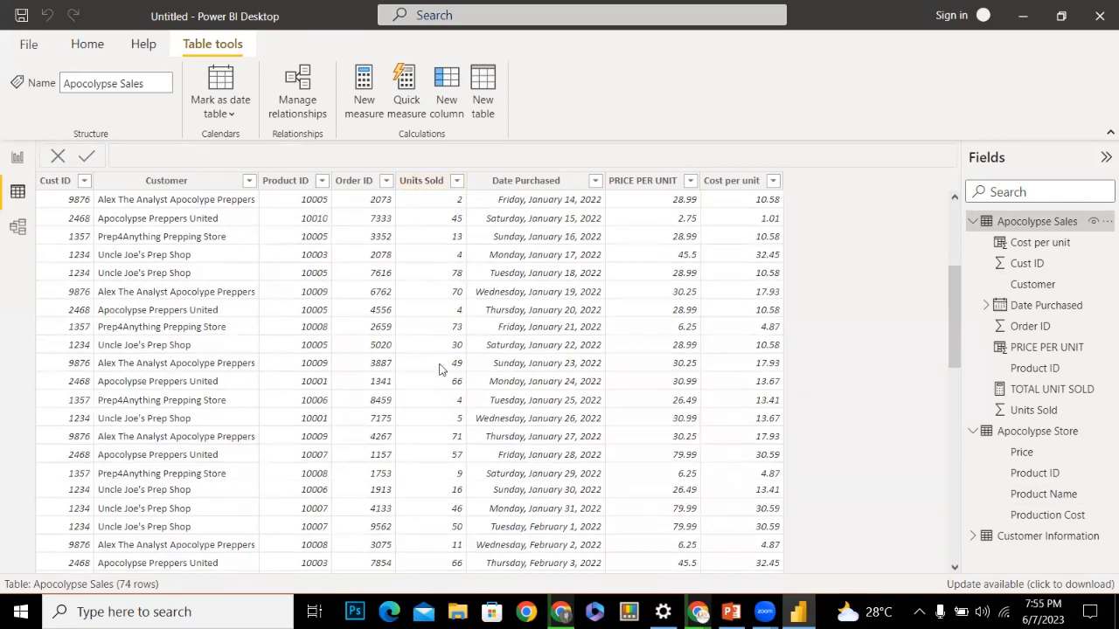
{"action": "left_click_drag", "start_coordinate": [953, 341], "coordinate": [455, 212]}
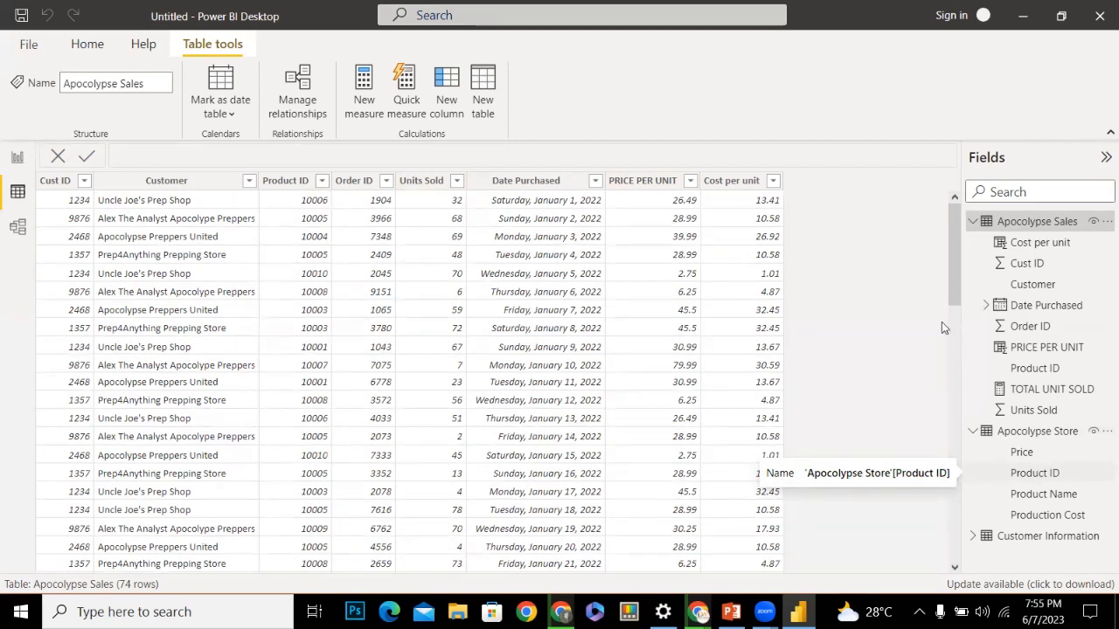
Add a new calculated column to the Apocolypse Sales table and name it revenue in its formula
{"action": "right_click", "coordinate": [1038, 224]}
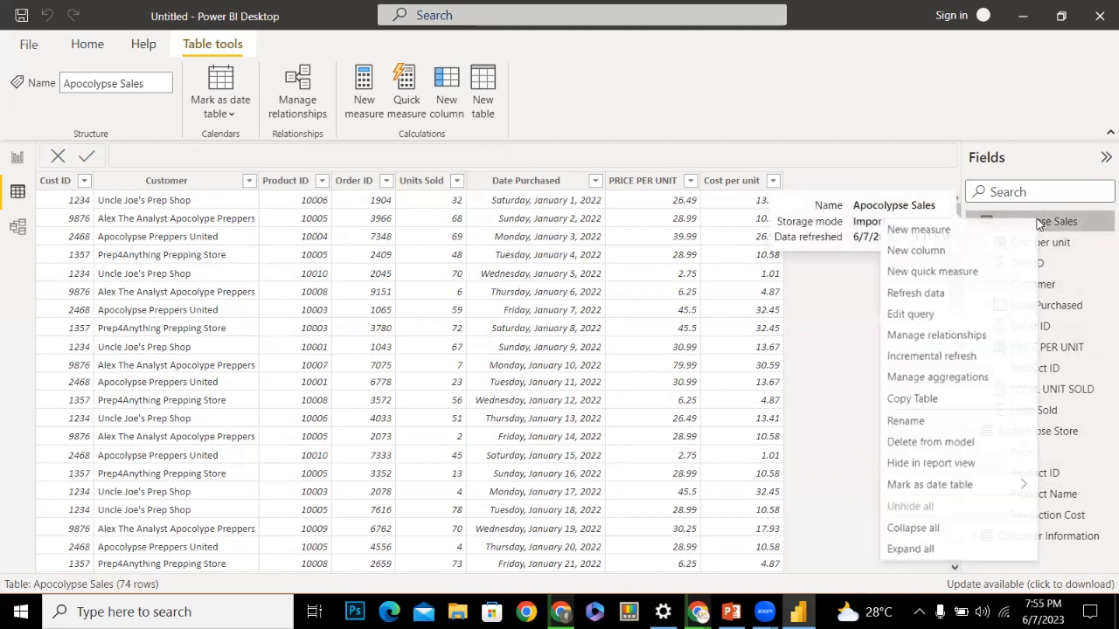
{"action": "left_click", "coordinate": [918, 252]}
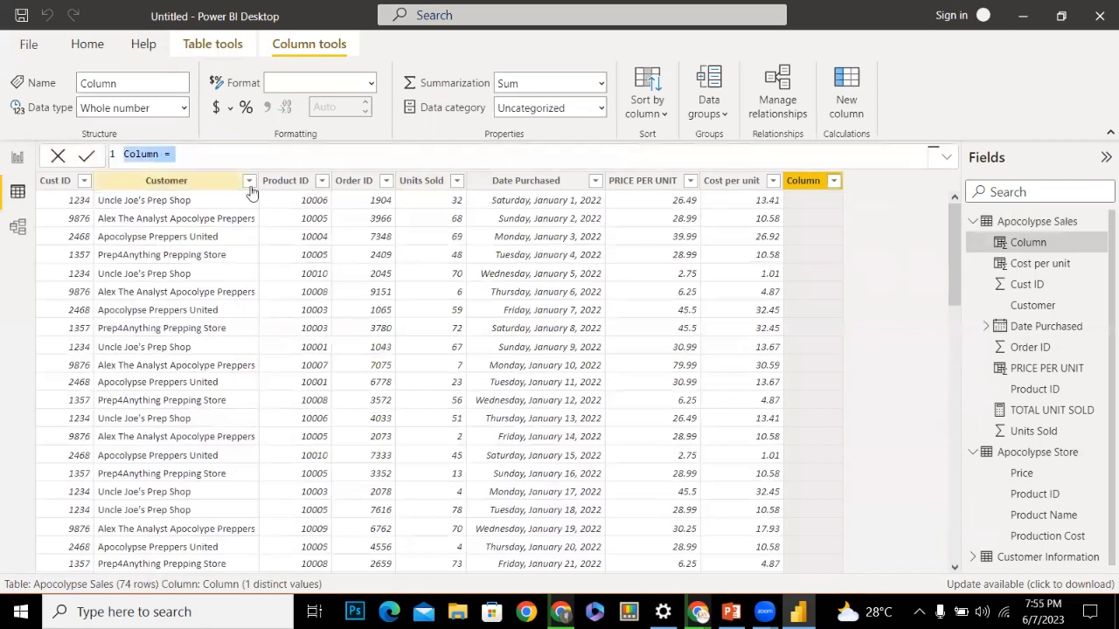
{"action": "double_click", "coordinate": [149, 156]}
{"action": "type", "text": "re"}
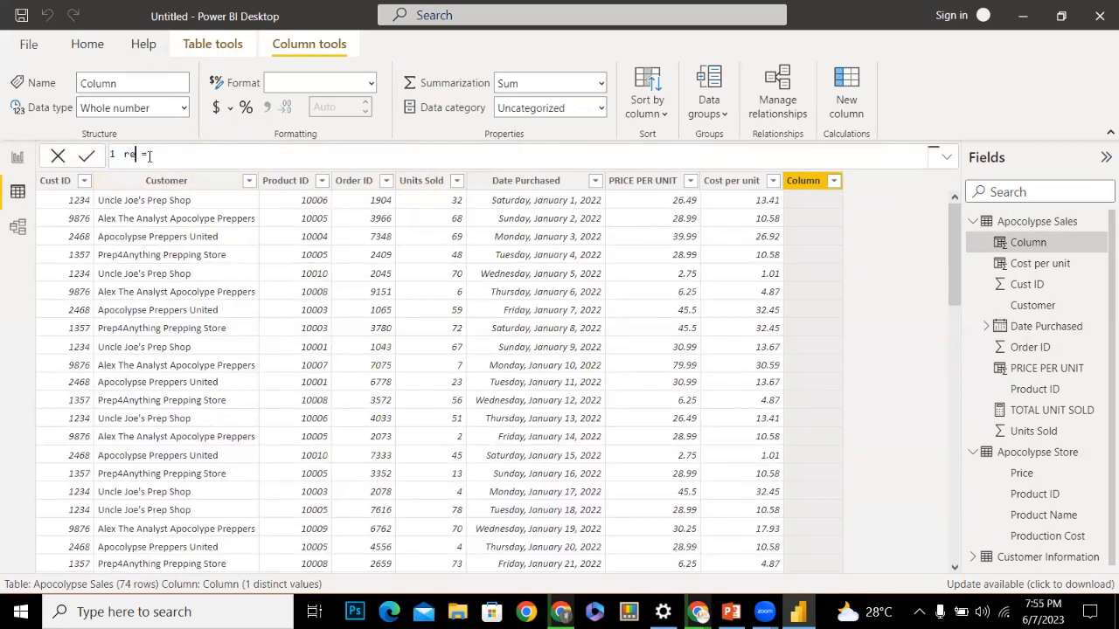
{"action": "type", "text": "venue"}
Enter 'Apocolypse Sales'[Units Sold] as the first term of the revenue formula
{"action": "type", "text": "ap"}
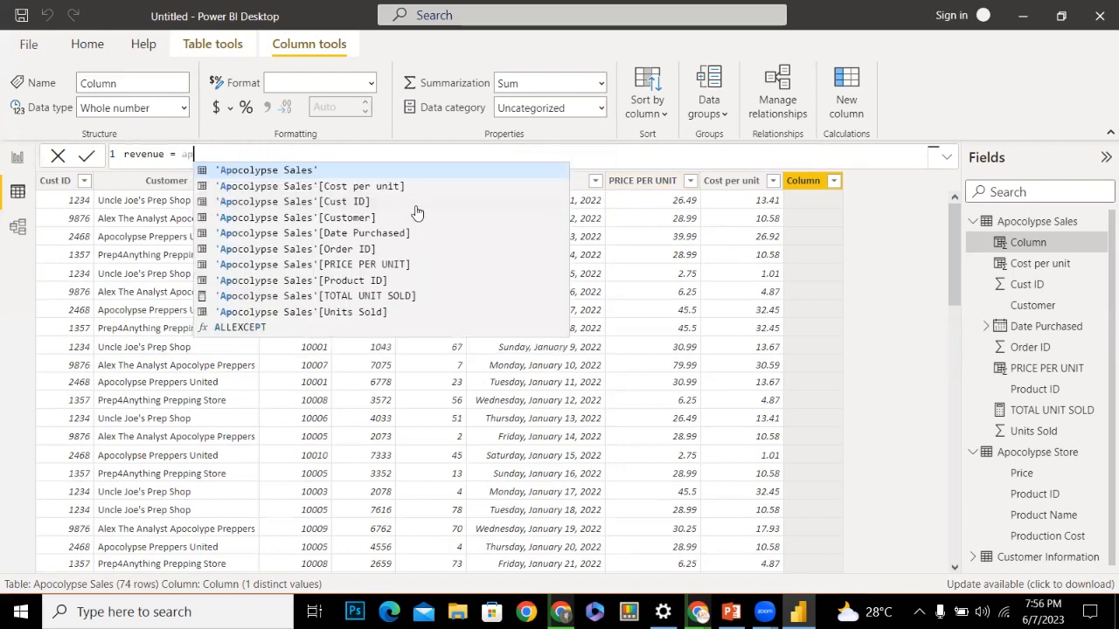
{"action": "key", "text": "Down"}
{"action": "key", "text": "Down"}
{"action": "key", "text": "Down"}
{"action": "key", "text": "Down"}
{"action": "key", "text": "Down"}
{"action": "key", "text": "Down"}
{"action": "key", "text": "Down"}
{"action": "key", "text": "Down"}
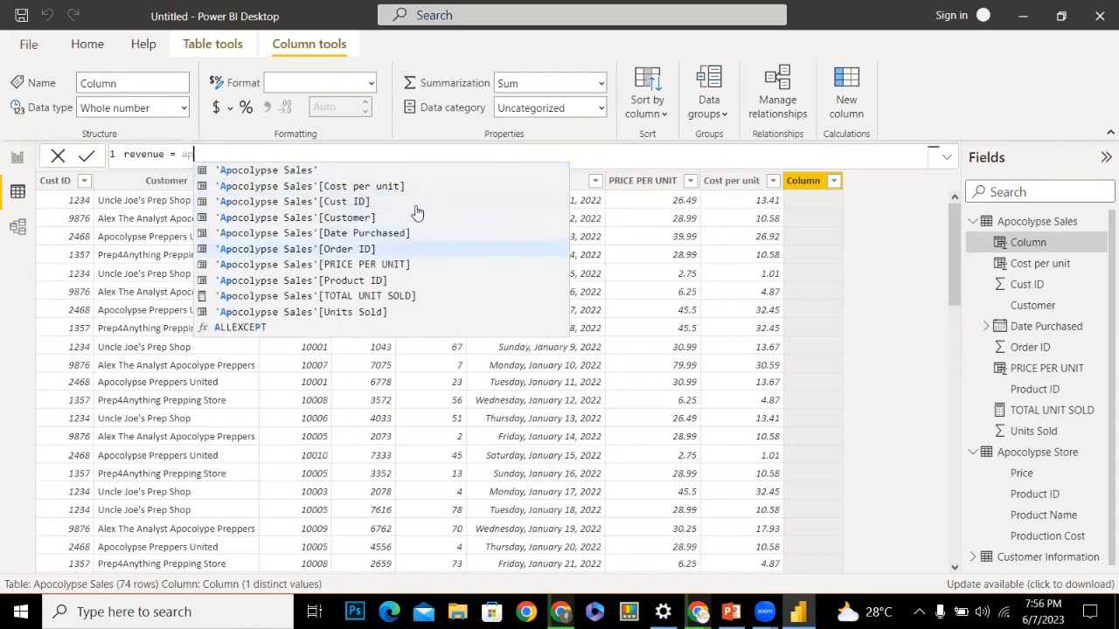
{"action": "key", "text": "Up"}
{"action": "key", "text": "Up"}
{"action": "key", "text": "Down"}
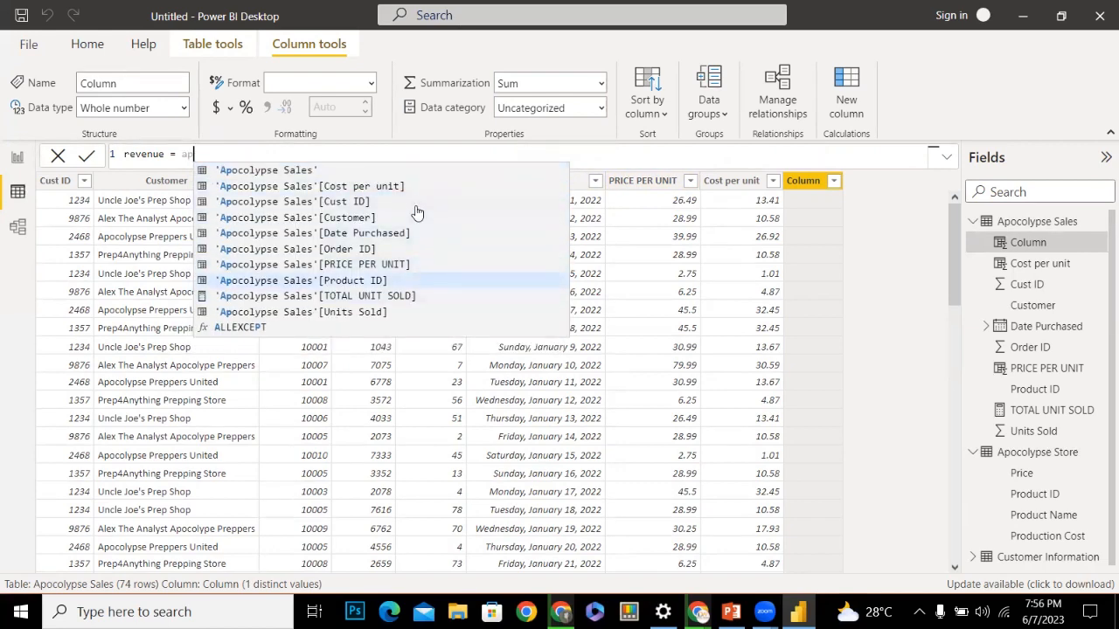
{"action": "key", "text": "Down"}
{"action": "key", "text": "Up"}
{"action": "key", "text": "Up"}
{"action": "key", "text": "Down"}
{"action": "key", "text": "Down"}
{"action": "key", "text": "Down"}
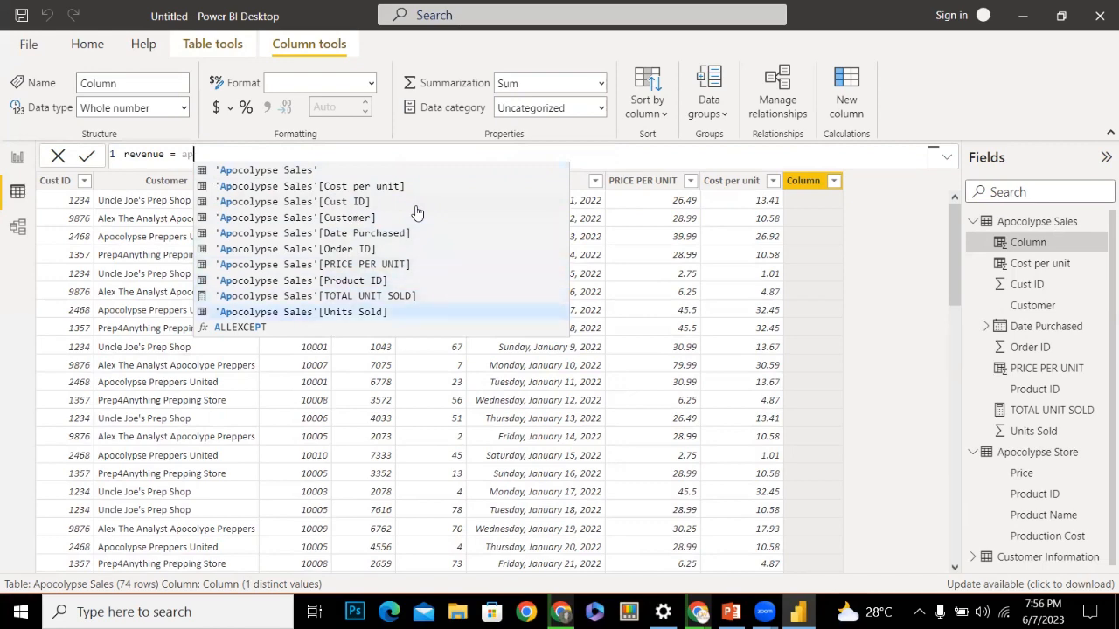
{"action": "key", "text": "Tab"}
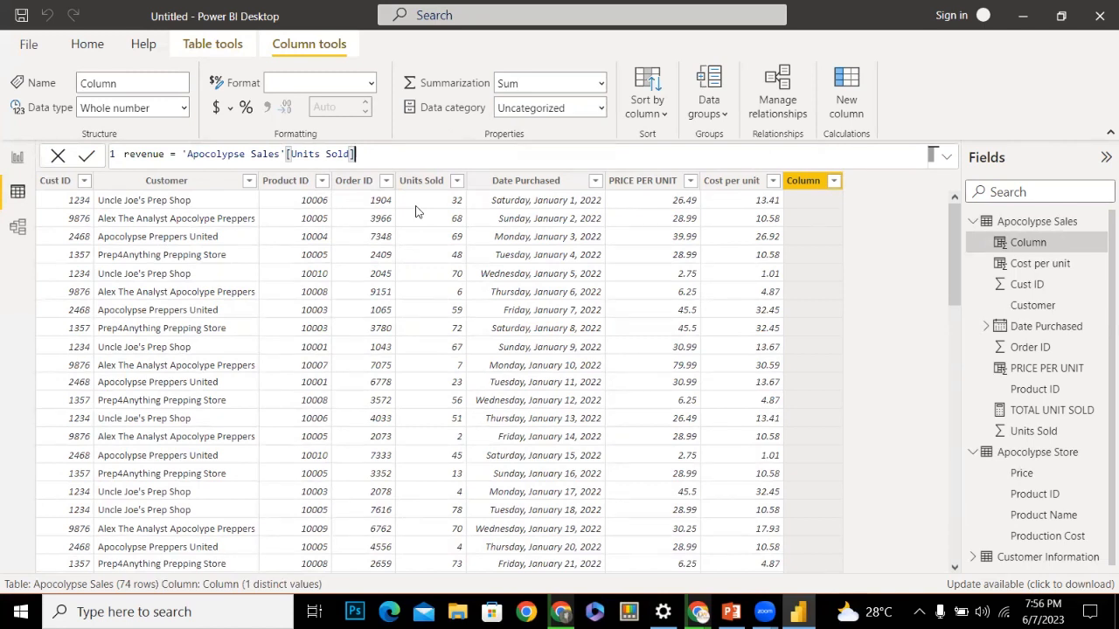
Multiply the units sold by 'Apocolypse Sales'[PRICE PER UNIT] in the revenue formula and commit it
{"action": "type", "text": "*"}
{"action": "type", "text": "pri"}
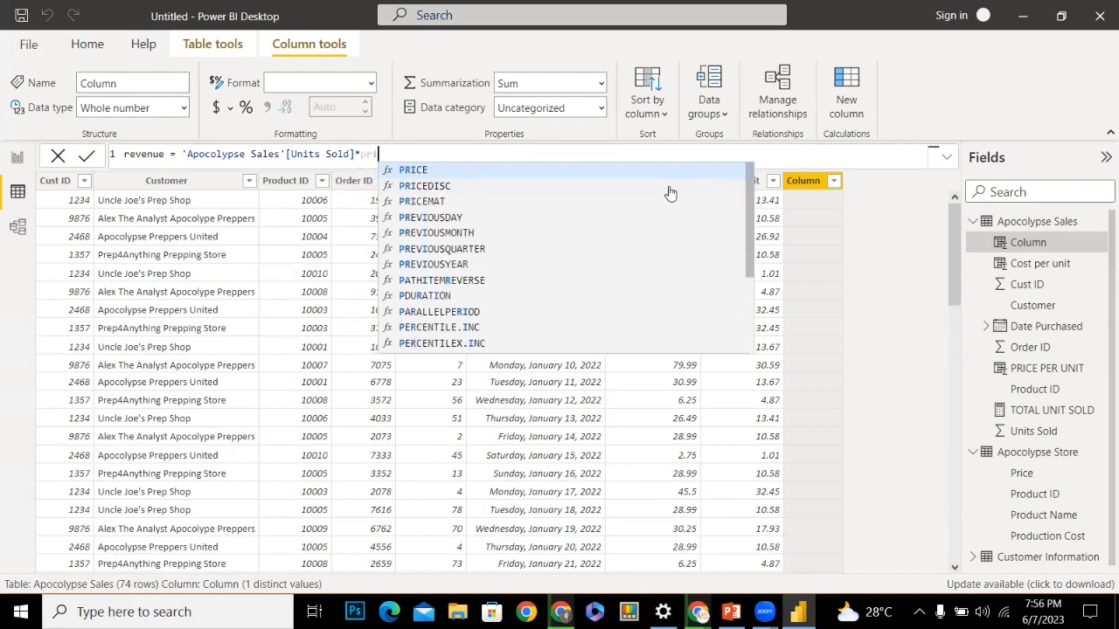
{"action": "type", "text": "c"}
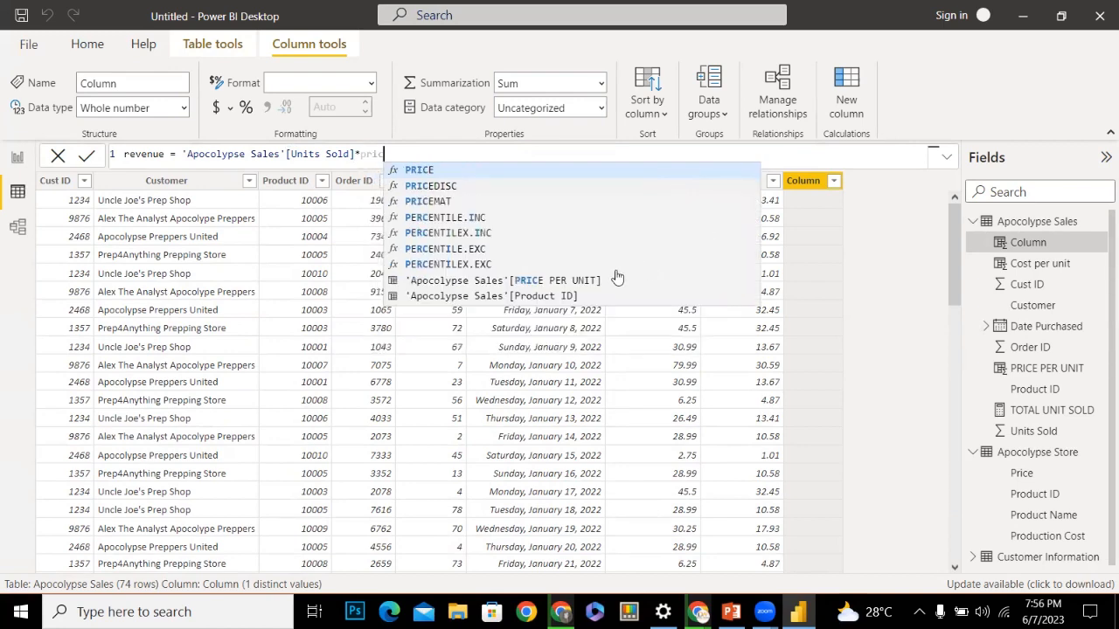
{"action": "left_click", "coordinate": [570, 281]}
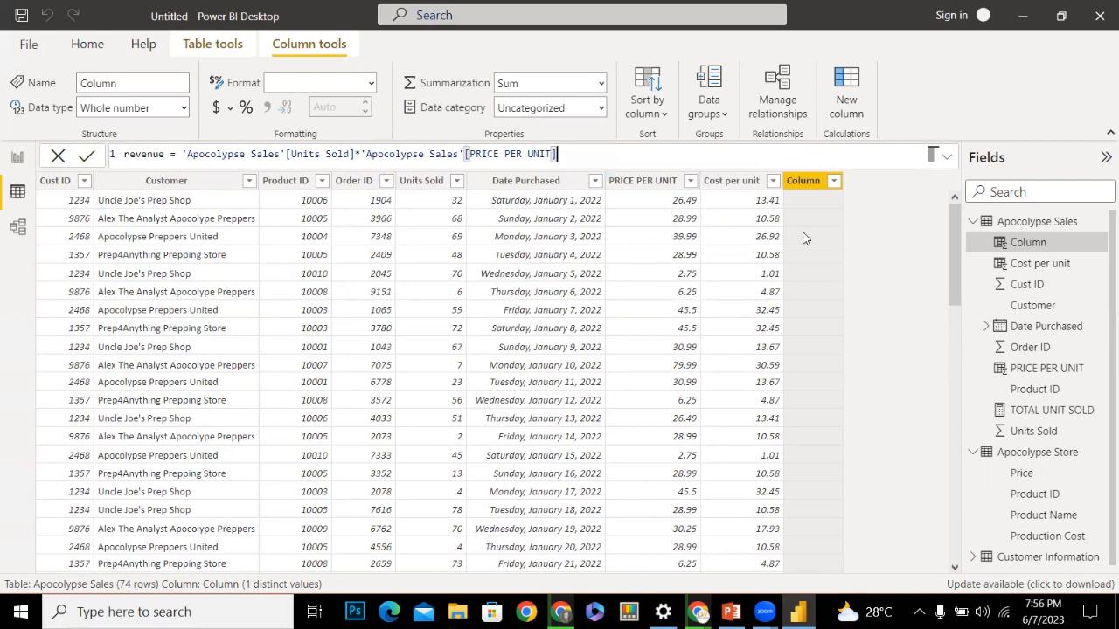
{"action": "key", "text": "Return"}
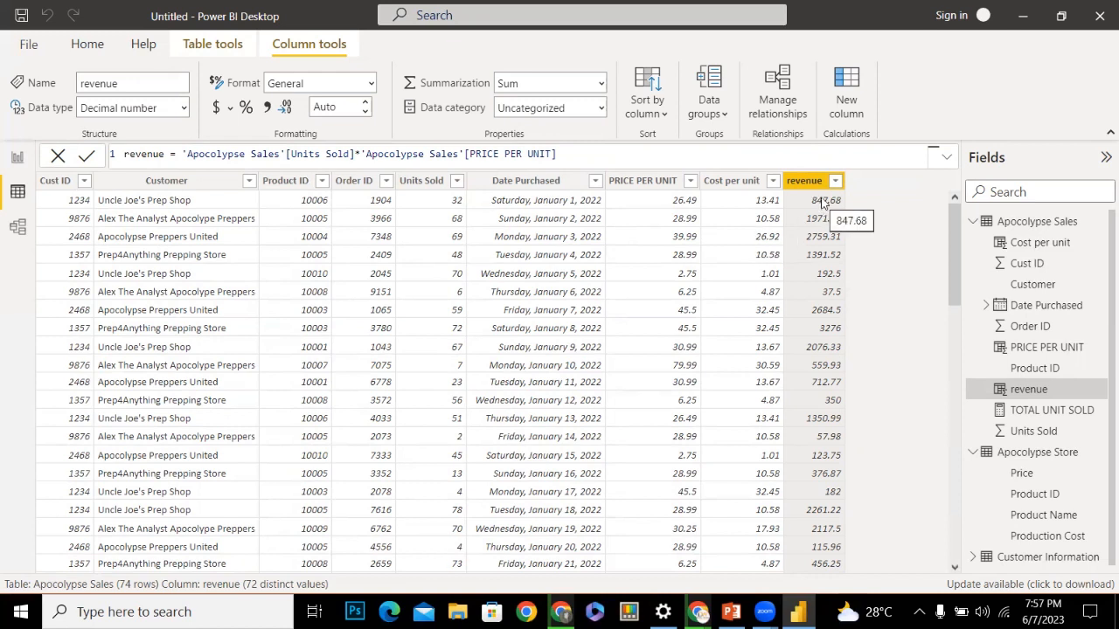
Check the Cost per unit and revenue columns in Apocolypse Sales and add another calculated column to the table
{"action": "left_click", "coordinate": [750, 181]}
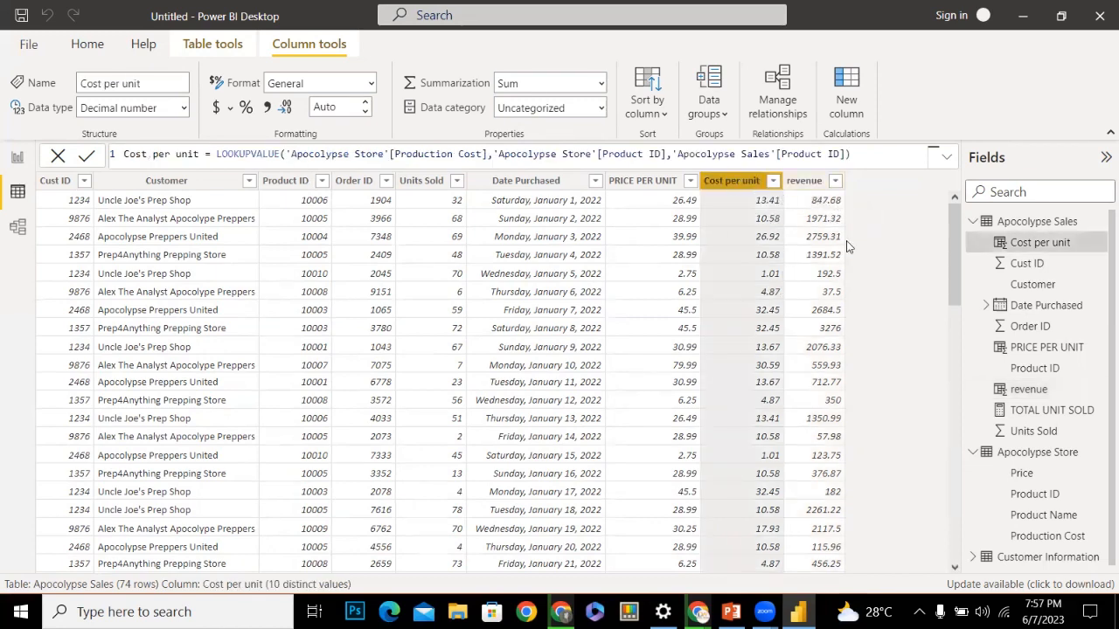
{"action": "left_click", "coordinate": [809, 188]}
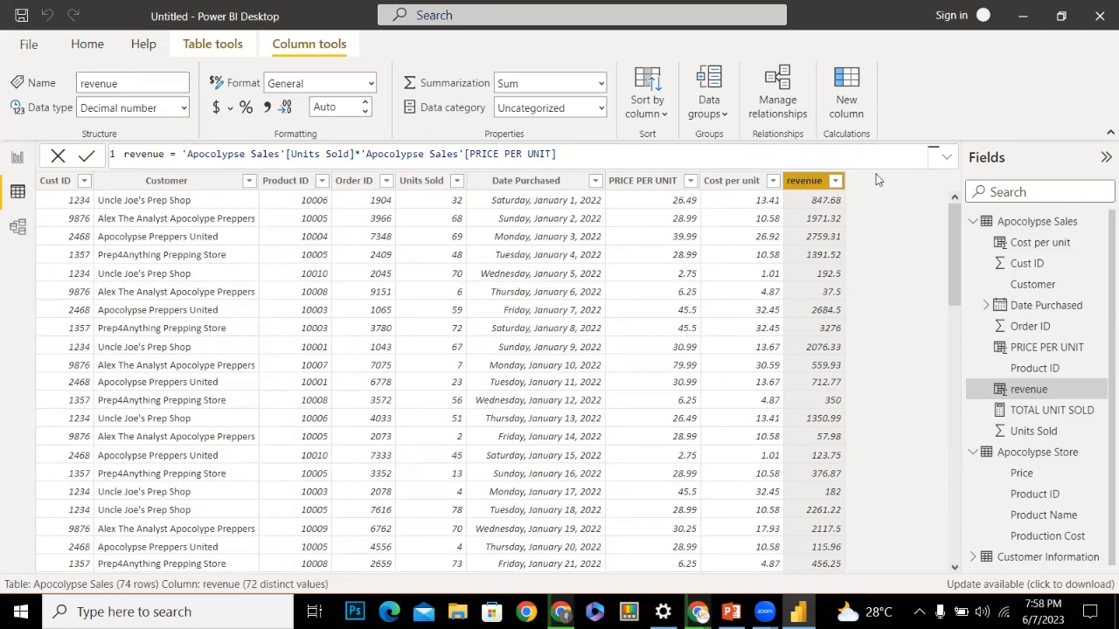
{"action": "left_click", "coordinate": [852, 118]}
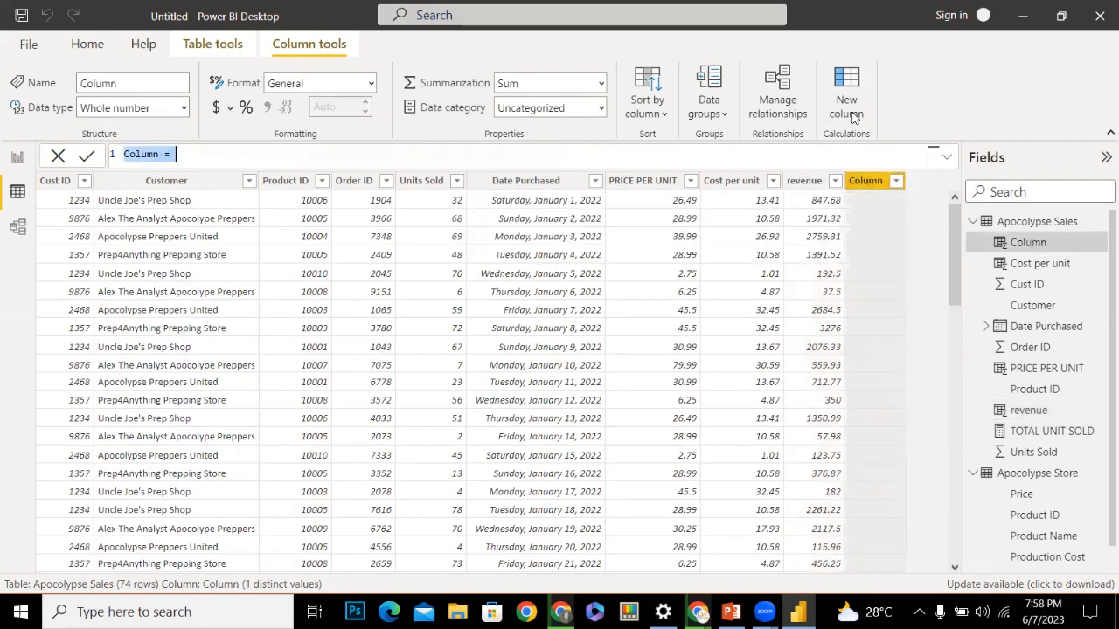
{"action": "double_click", "coordinate": [146, 155]}
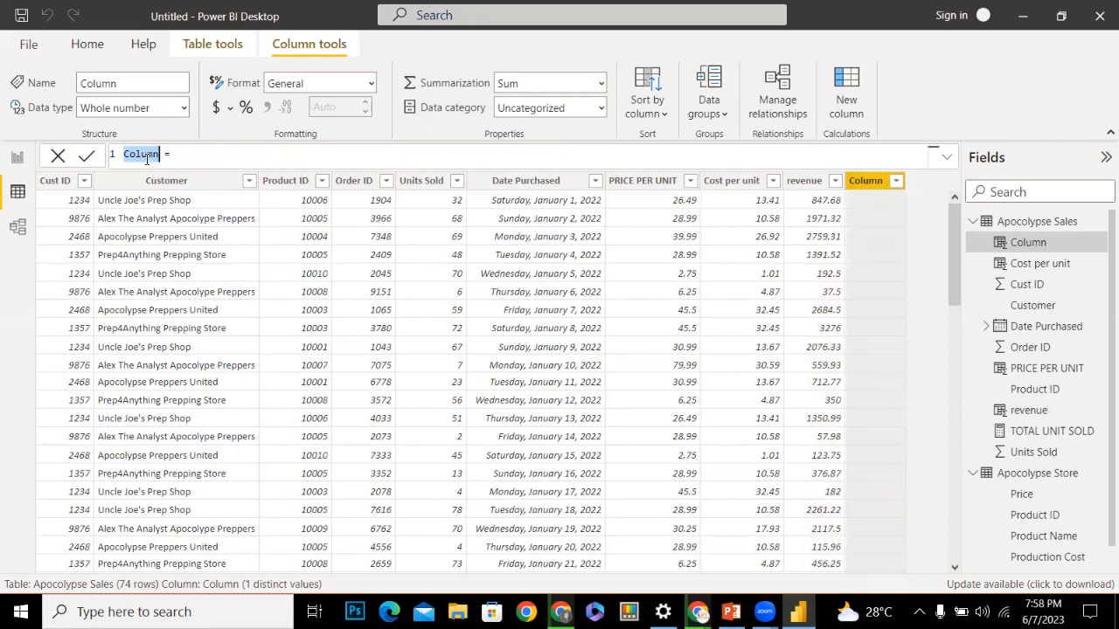
{"action": "type", "text": "total"}
{"action": "key", "text": "BackSpace"}
{"action": "key", "text": "BackSpace"}
{"action": "key", "text": "BackSpace"}
{"action": "key", "text": "BackSpace"}
{"action": "key", "text": "BackSpace"}
{"action": "key", "text": "Delete"}
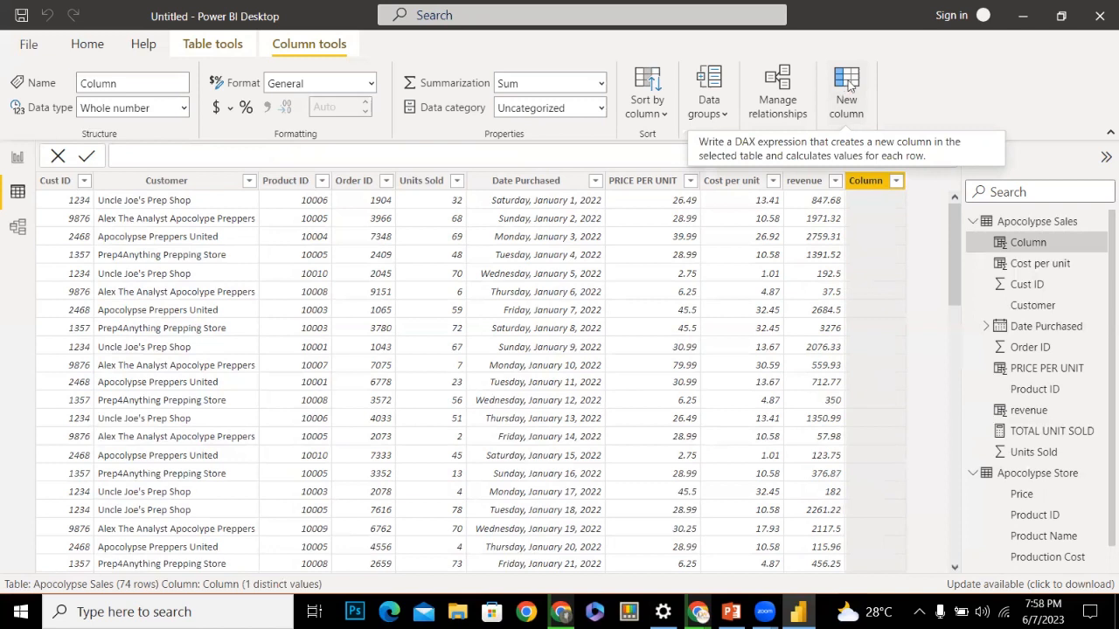
{"action": "right_click", "coordinate": [1041, 225]}
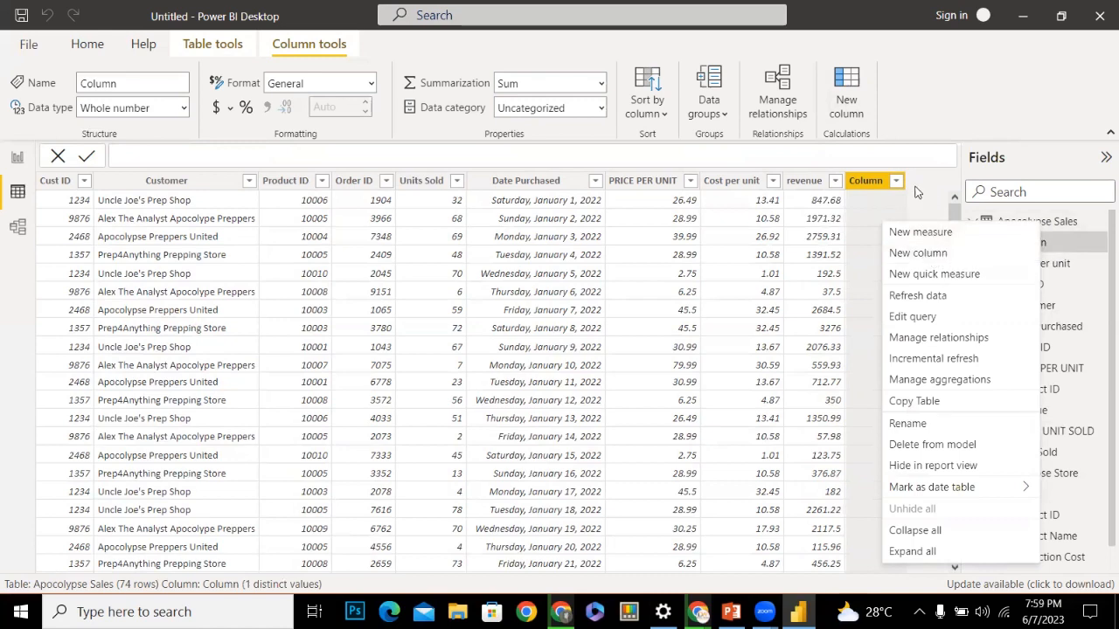
{"action": "left_click", "coordinate": [679, 173]}
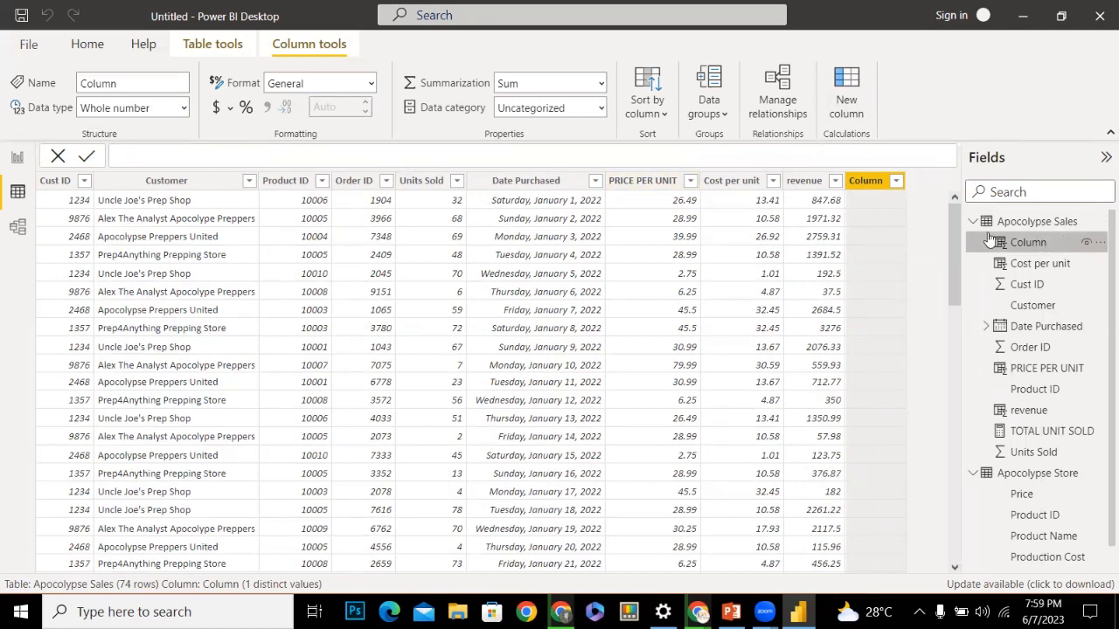
{"action": "right_click", "coordinate": [883, 186]}
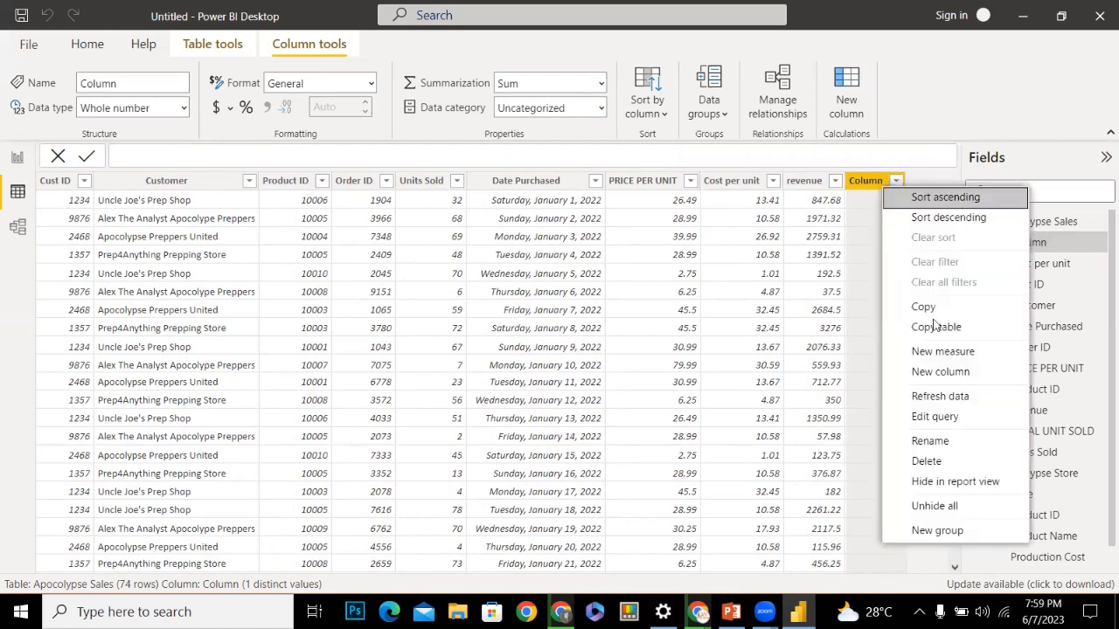
Hide the new calculated column from report view and name it profit in its formula
{"action": "left_click", "coordinate": [1082, 248]}
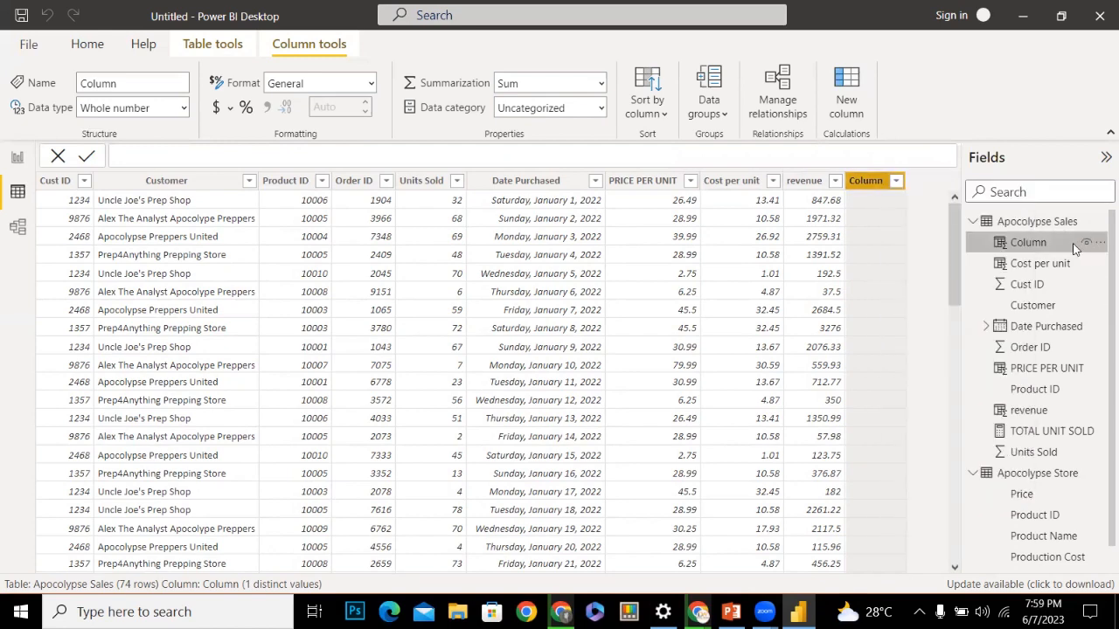
{"action": "left_click", "coordinate": [595, 155]}
{"action": "key", "text": "ctrl+a"}
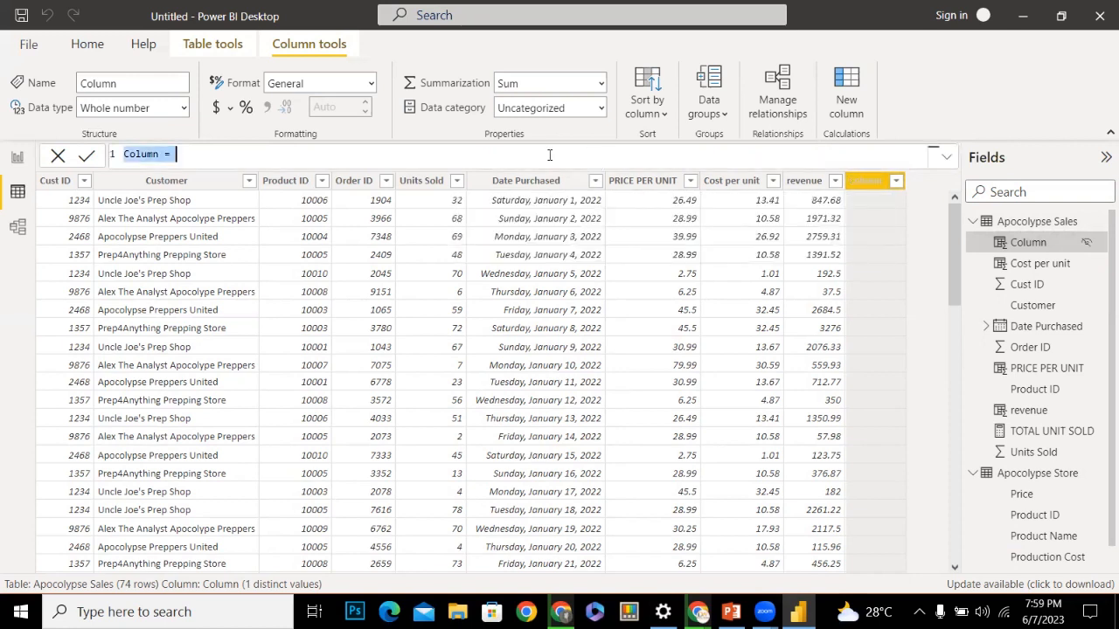
{"action": "left_click", "coordinate": [549, 155]}
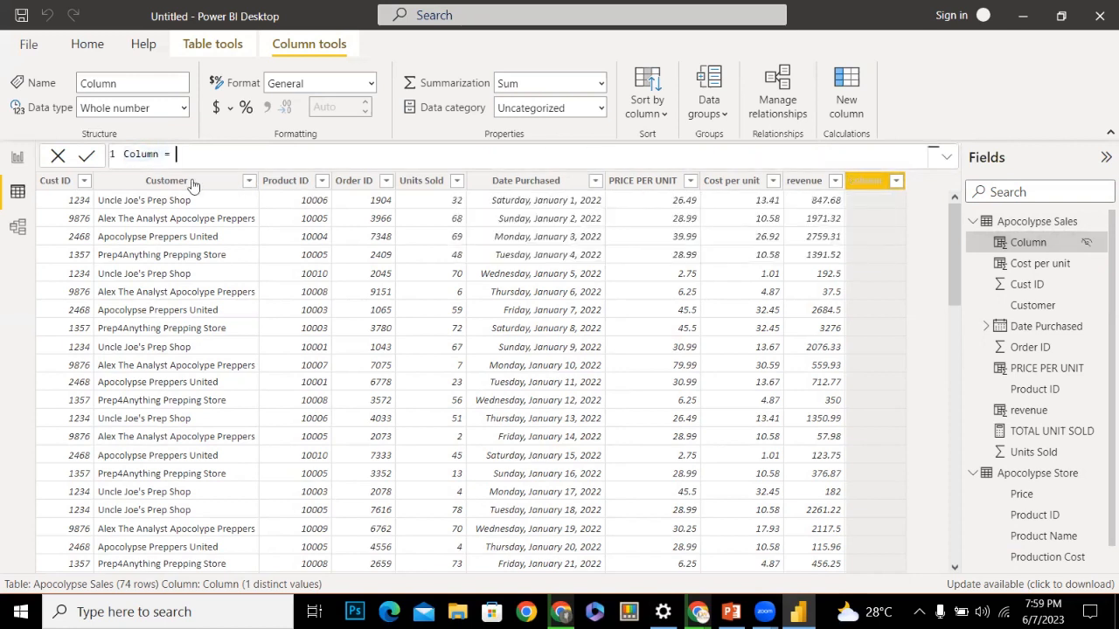
{"action": "double_click", "coordinate": [156, 153]}
{"action": "key", "text": "BackSpace"}
{"action": "type", "text": "profit"}
{"action": "left_click", "coordinate": [283, 162]}
Enter 'Apocolypse Sales'[revenue] as the first term of the profit formula
{"action": "type", "text": "ap"}
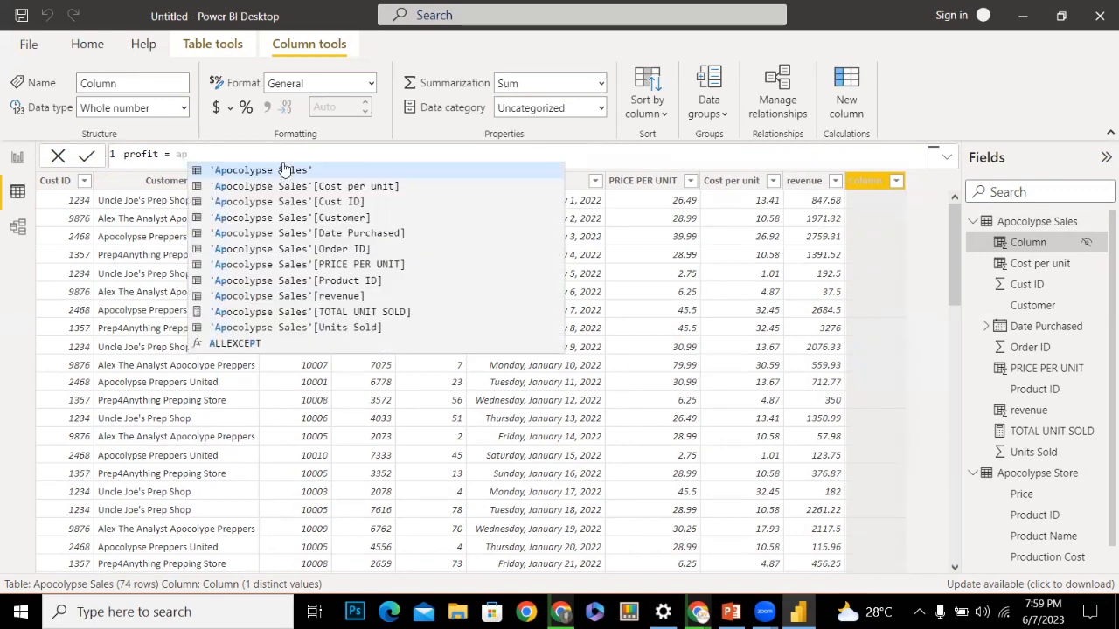
{"action": "key", "text": "Down"}
{"action": "key", "text": "Down"}
{"action": "key", "text": "Down"}
{"action": "key", "text": "Down"}
{"action": "key", "text": "Down"}
{"action": "key", "text": "Down"}
{"action": "key", "text": "Down"}
{"action": "key", "text": "Down"}
{"action": "key", "text": "Down"}
{"action": "key", "text": "Down"}
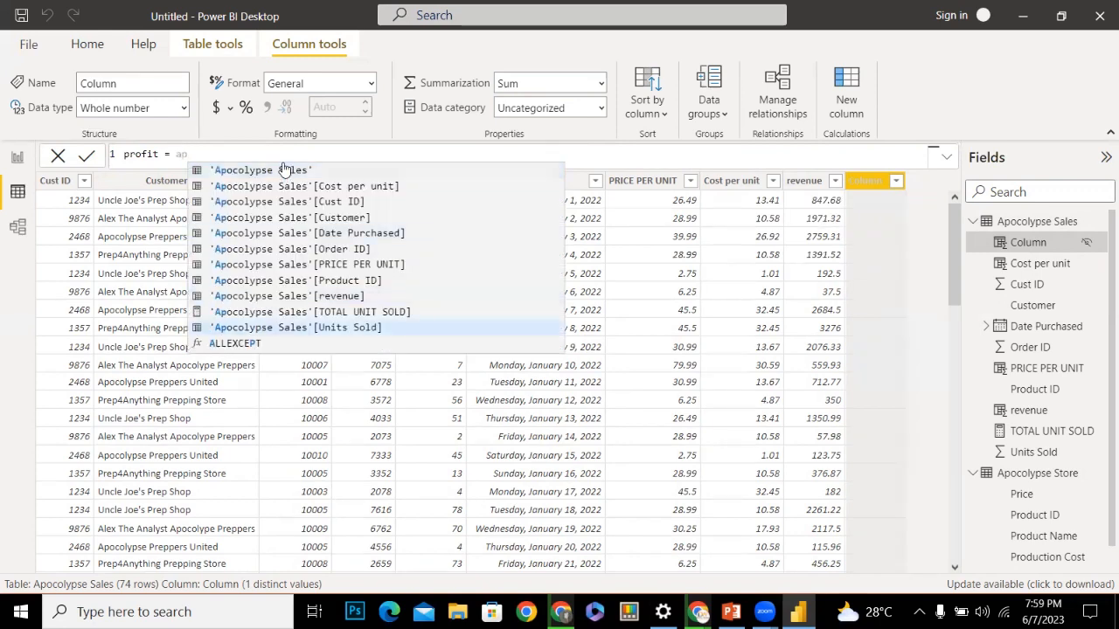
{"action": "type", "text": "po"}
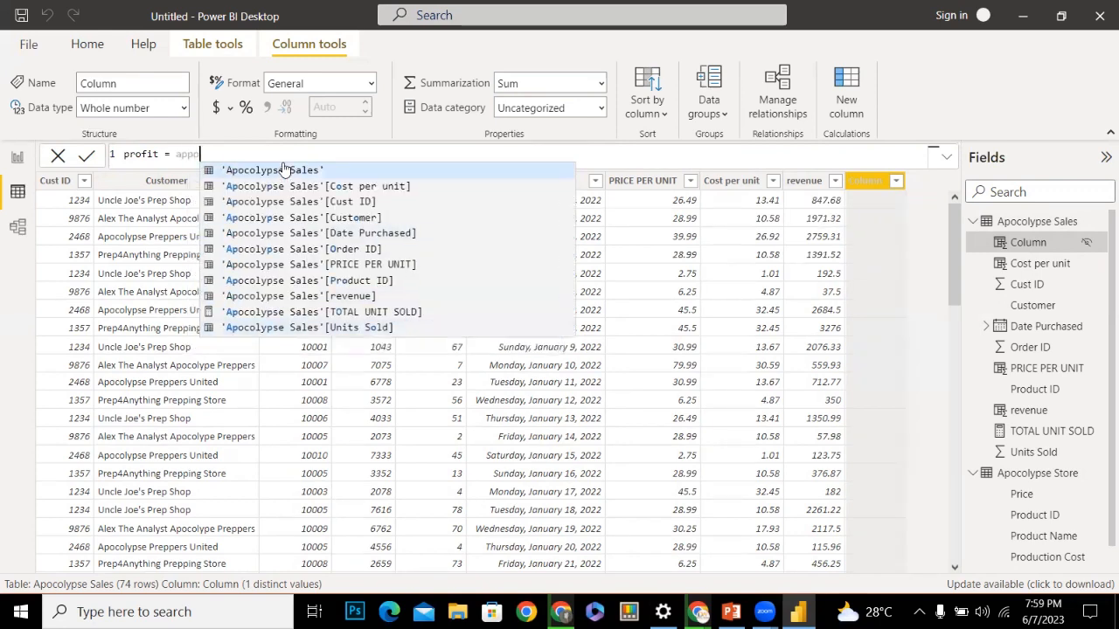
{"action": "key", "text": "Down"}
{"action": "key", "text": "Down"}
{"action": "key", "text": "Down"}
{"action": "key", "text": "Down"}
{"action": "key", "text": "Down"}
{"action": "key", "text": "Down"}
{"action": "key", "text": "Down"}
{"action": "key", "text": "Down"}
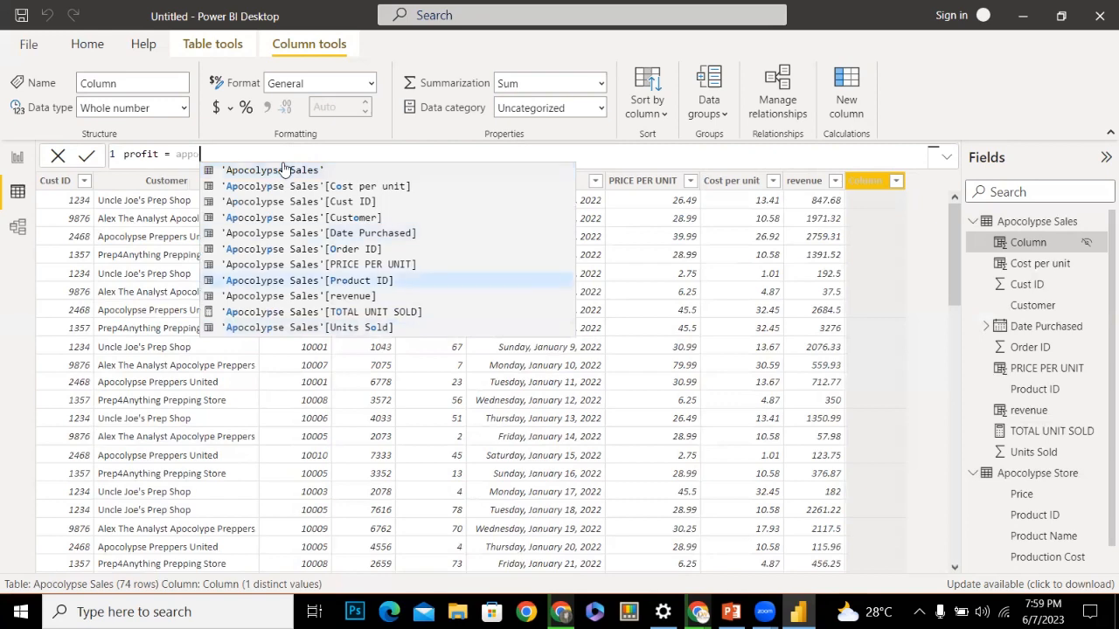
{"action": "key", "text": "Tab"}
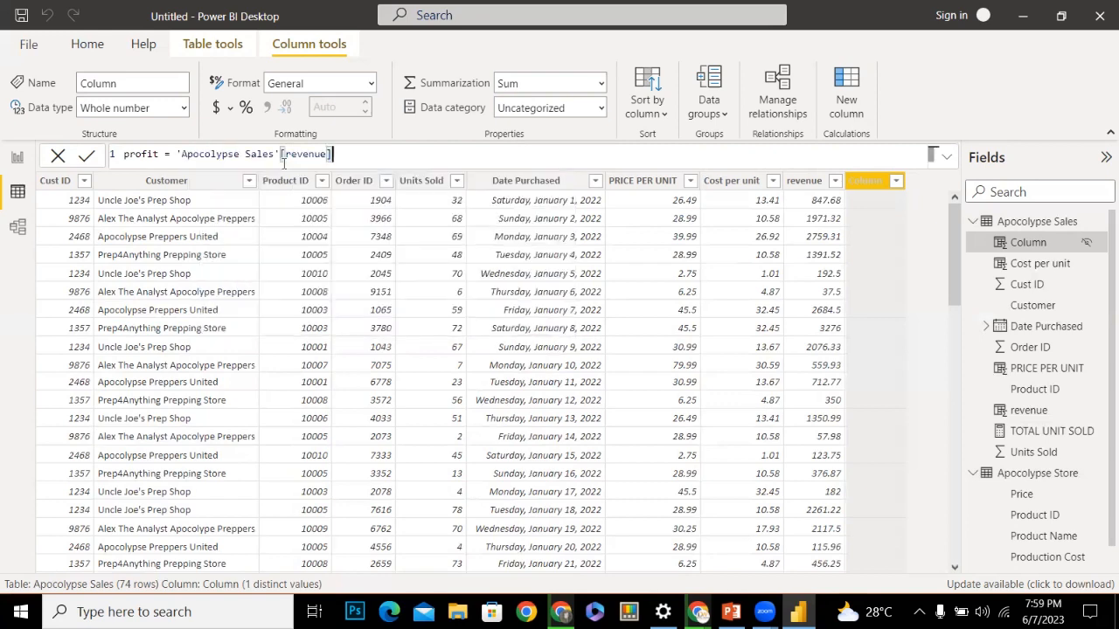
Subtract 'Apocolypse Sales'[Cost per unit] from the revenue term in the profit formula
{"action": "type", "text": "-"}
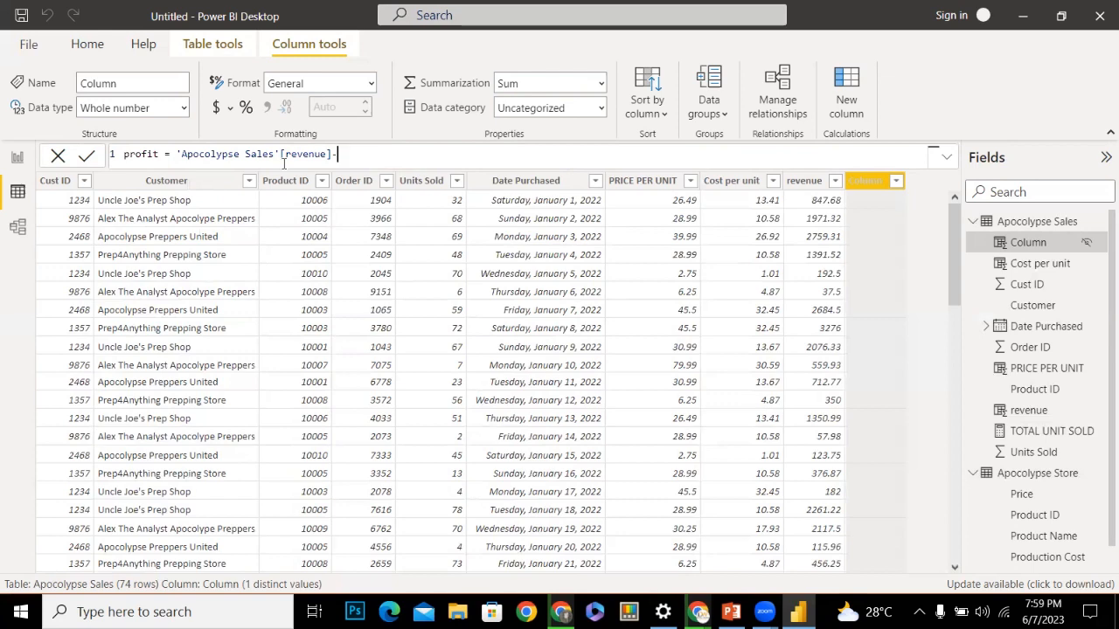
{"action": "type", "text": "cost"}
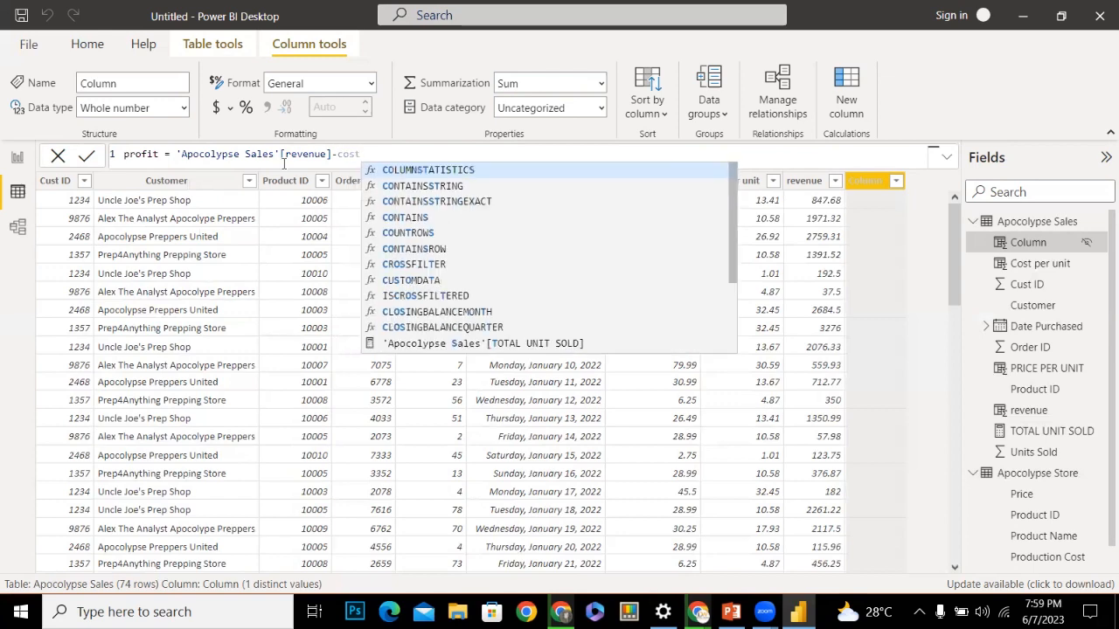
{"action": "key", "text": "Down"}
{"action": "key", "text": "Down"}
{"action": "key", "text": "Down"}
{"action": "key", "text": "Down"}
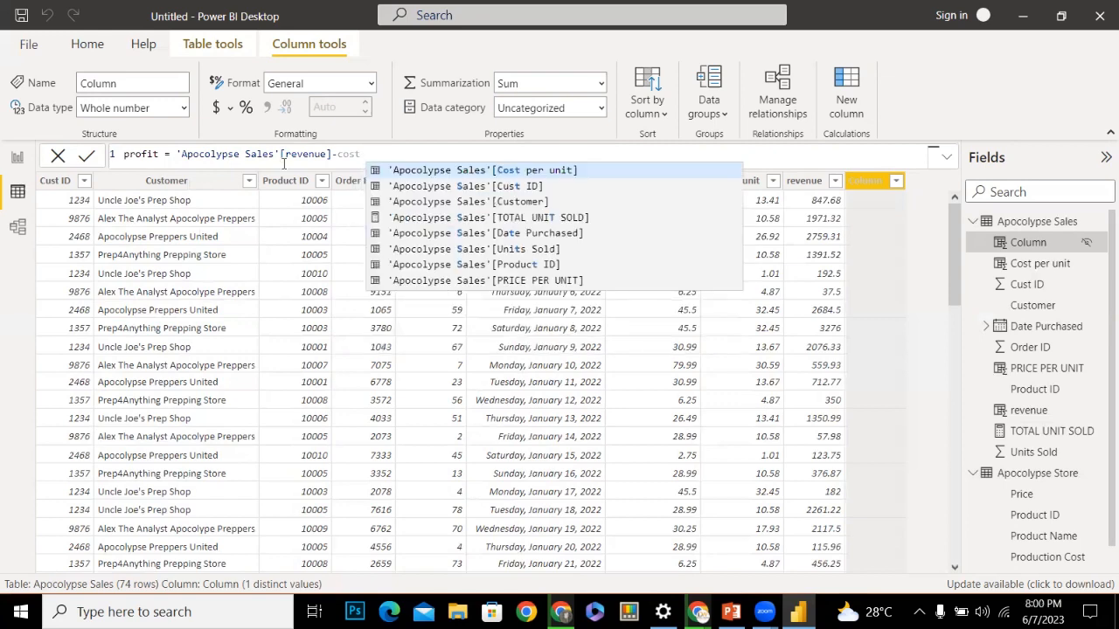
{"action": "key", "text": "BackSpace"}
{"action": "key", "text": "BackSpace"}
{"action": "key", "text": "BackSpace"}
{"action": "key", "text": "BackSpace"}
{"action": "key", "text": "BackSpace"}
{"action": "type", "text": "c"}
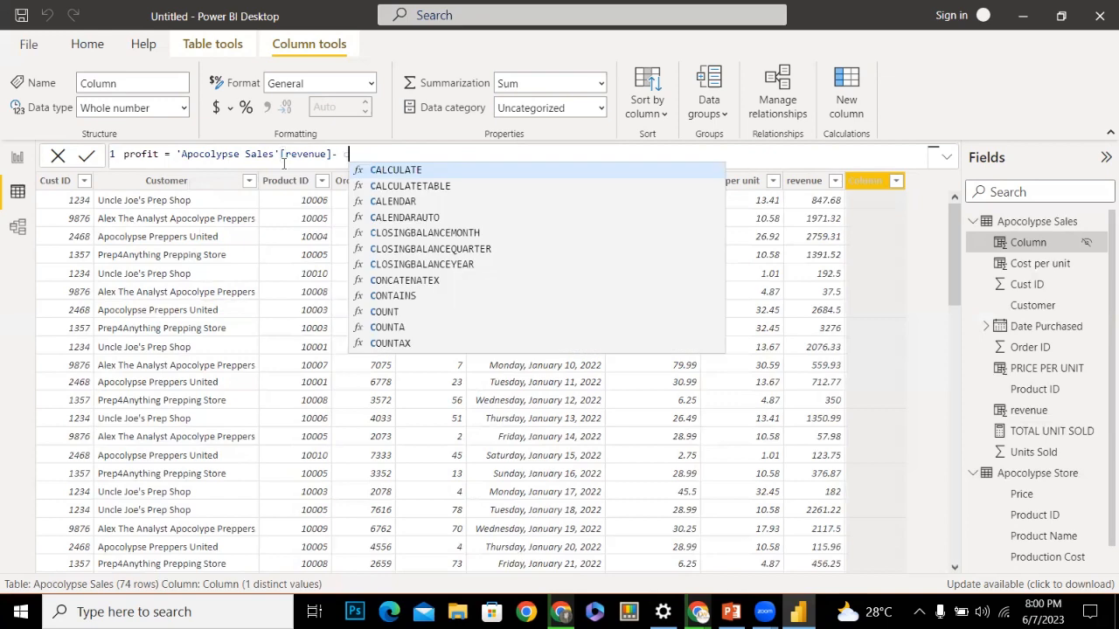
{"action": "type", "text": "o"}
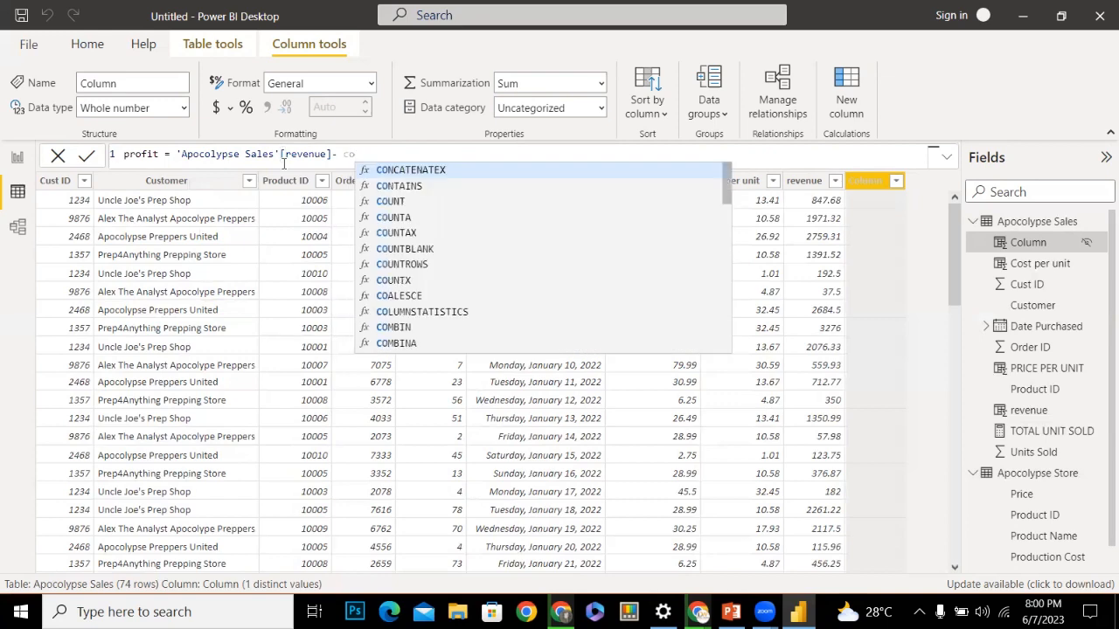
{"action": "type", "text": "st"}
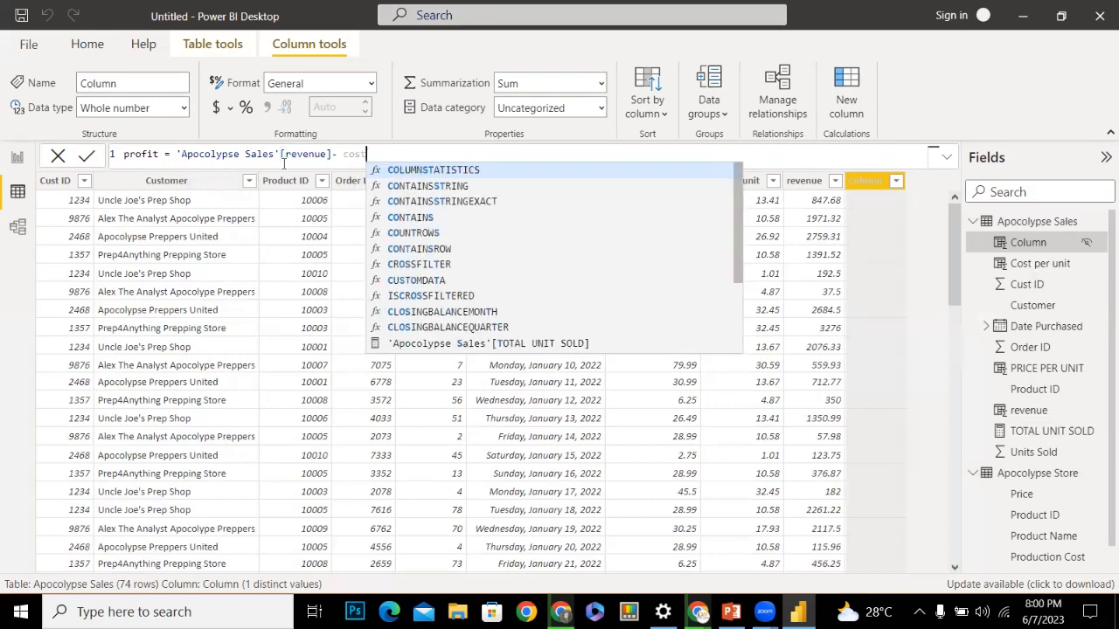
{"action": "type", "text": " per unit]"}
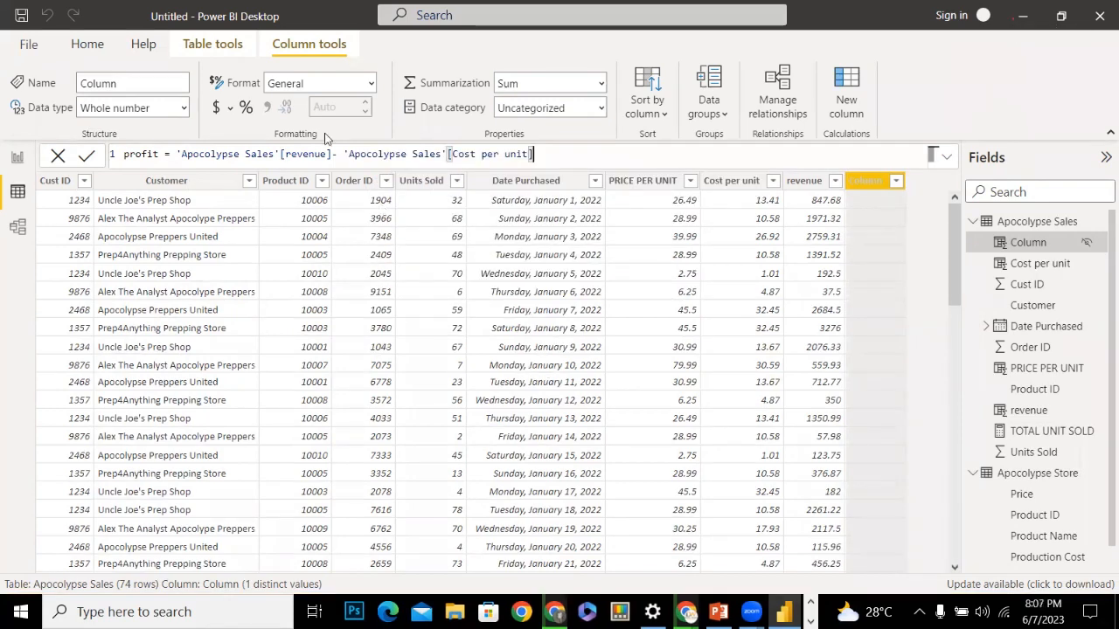
Insert a space before the minus sign in the profit formula and commit it
{"action": "left_click", "coordinate": [331, 156]}
{"action": "key", "text": "BackSpace"}
{"action": "key", "text": "BackSpace"}
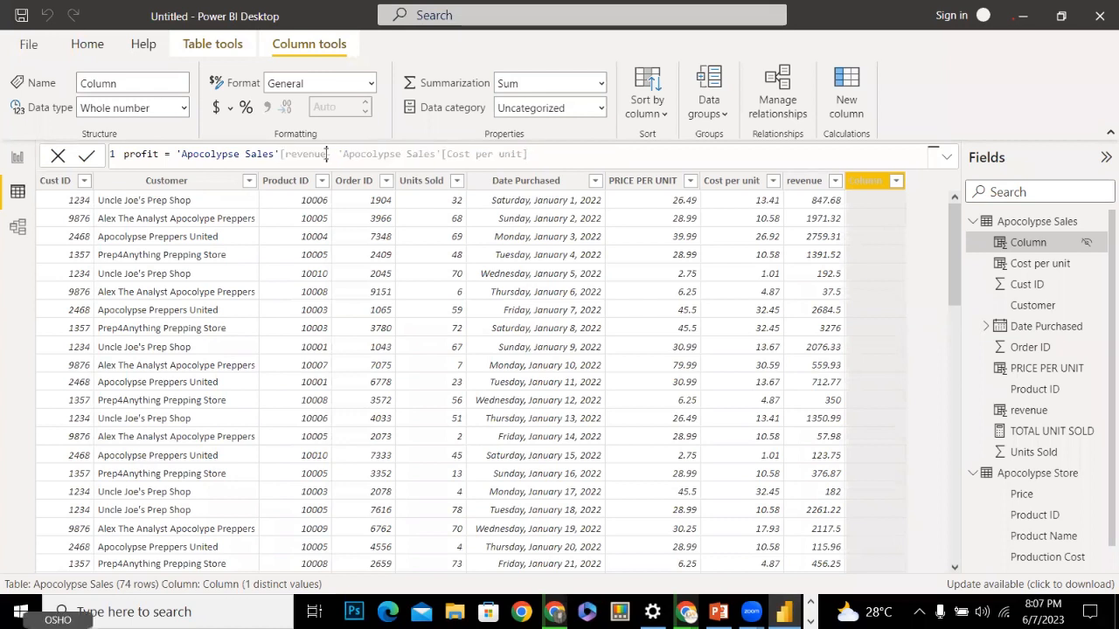
{"action": "type", "text": "]"}
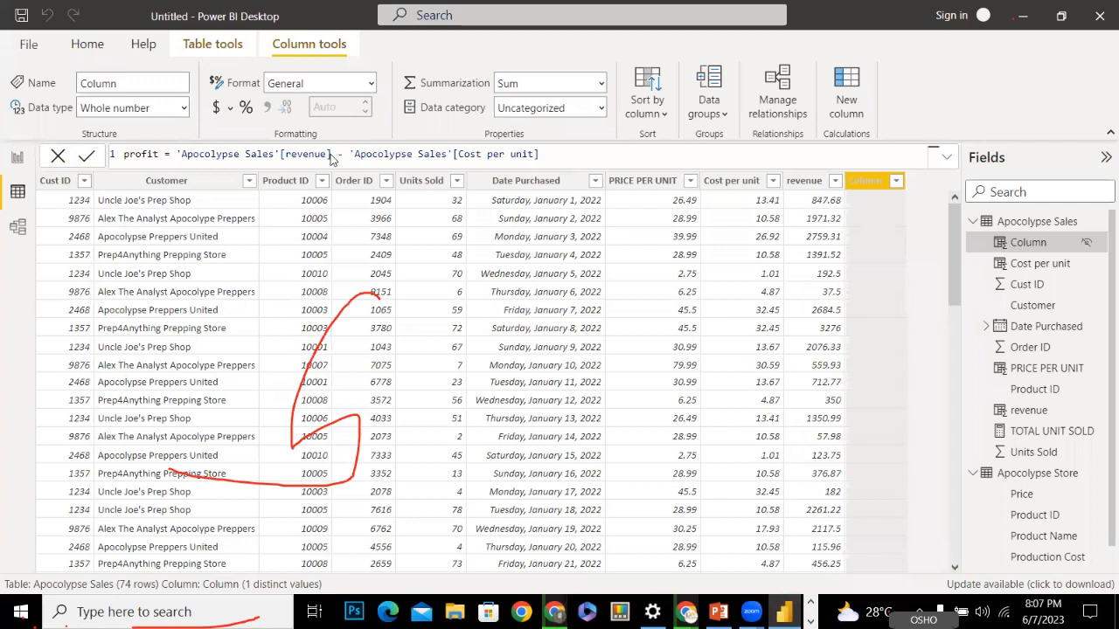
{"action": "key", "text": "Return"}
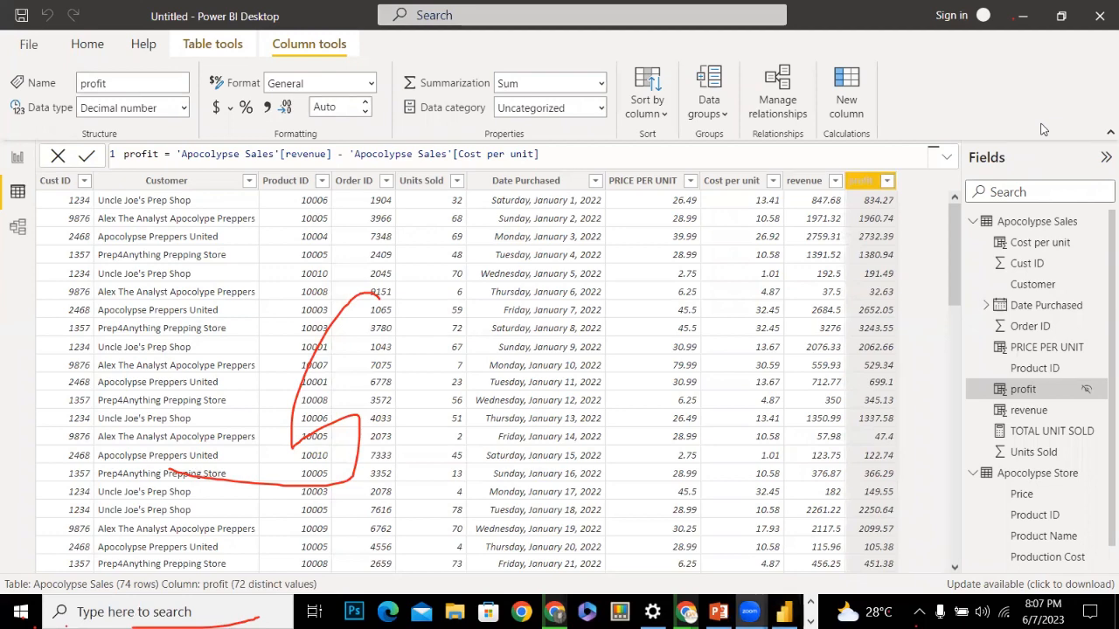
Switch to the report page and slightly reduce the height of the table visual listing products and units sold
{"action": "left_click", "coordinate": [365, 296]}
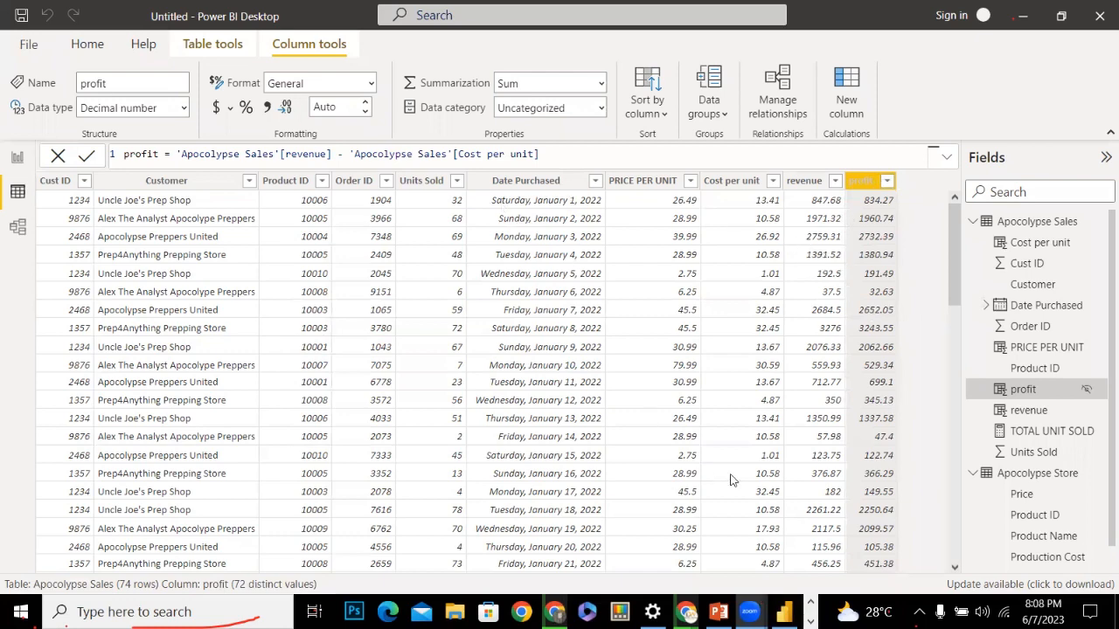
{"action": "left_click", "coordinate": [16, 162]}
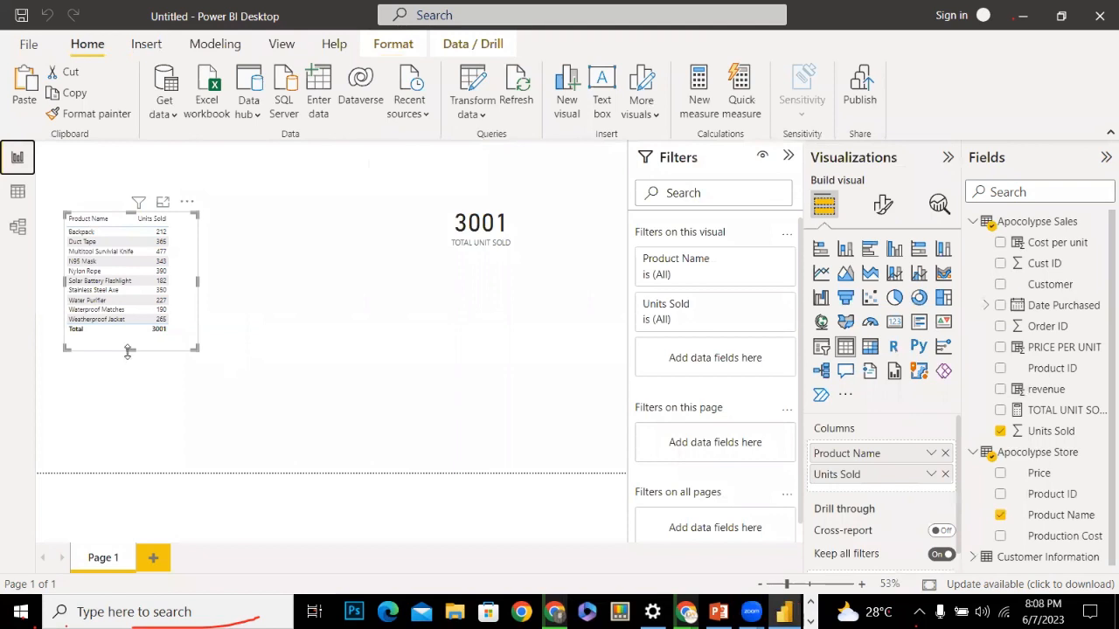
{"action": "left_click_drag", "start_coordinate": [132, 347], "coordinate": [131, 337]}
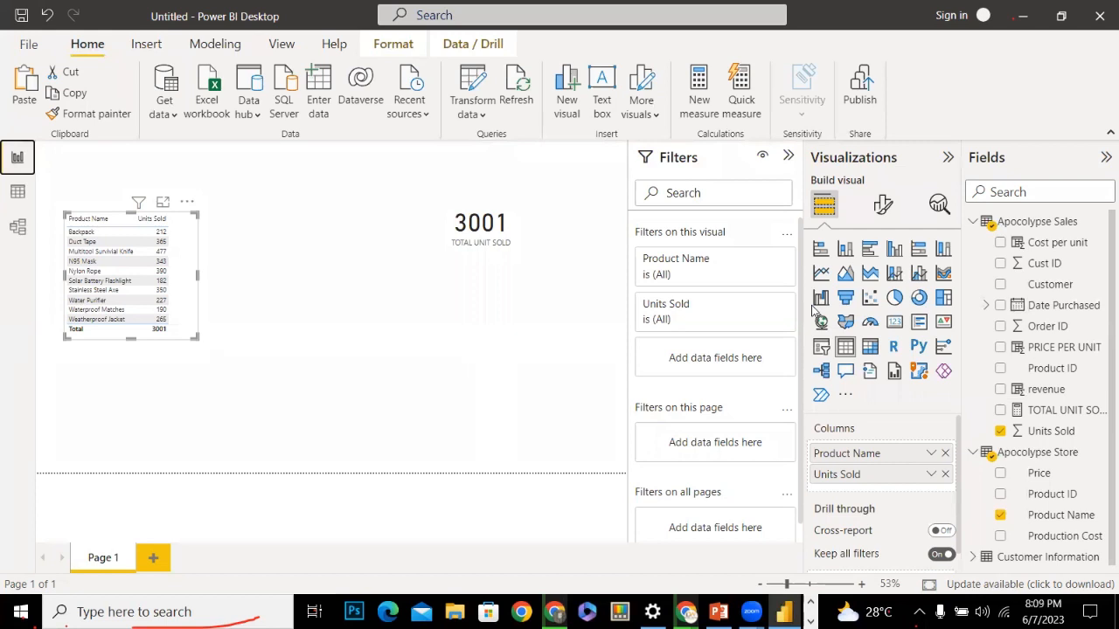
Create a new measure in the Apocolypse Sales table and name it total profit in its formula
{"action": "left_click", "coordinate": [1079, 222]}
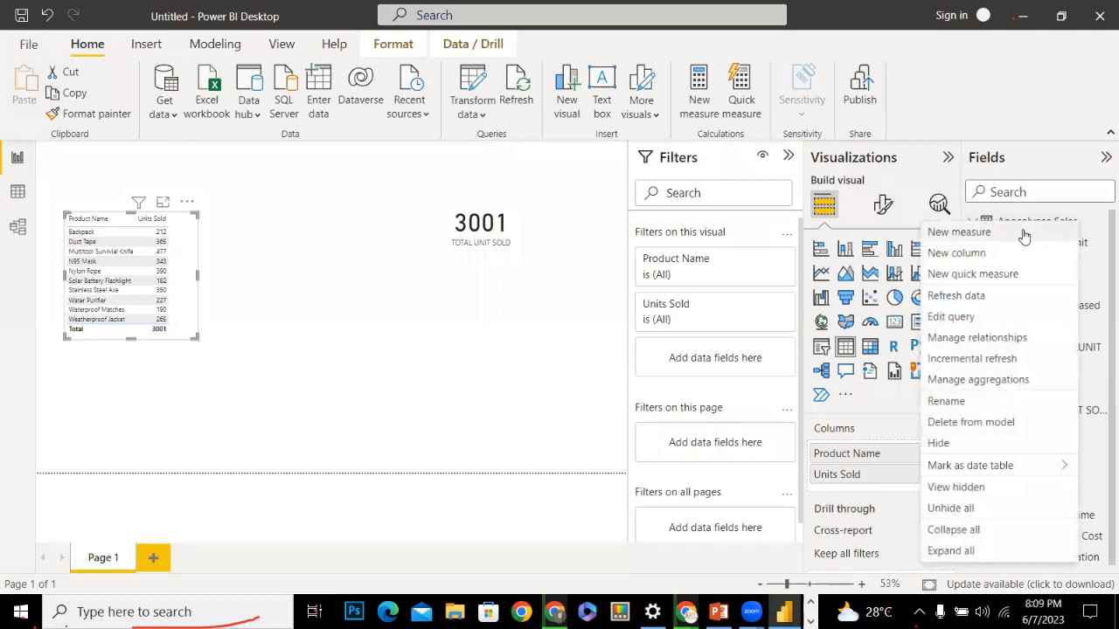
{"action": "key", "text": "Escape"}
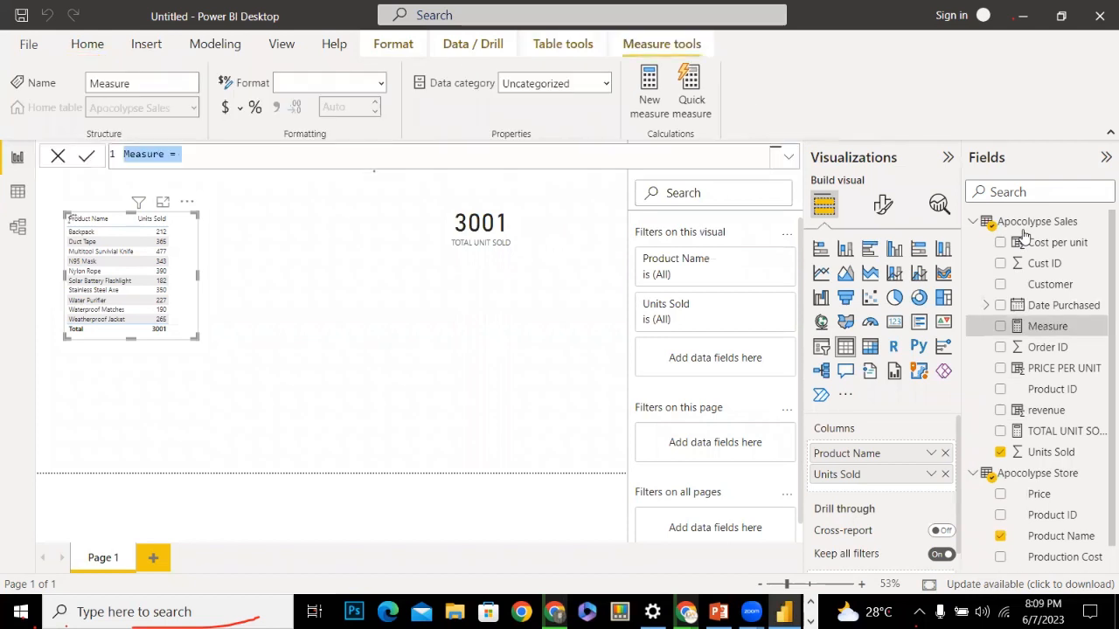
{"action": "left_click", "coordinate": [157, 159]}
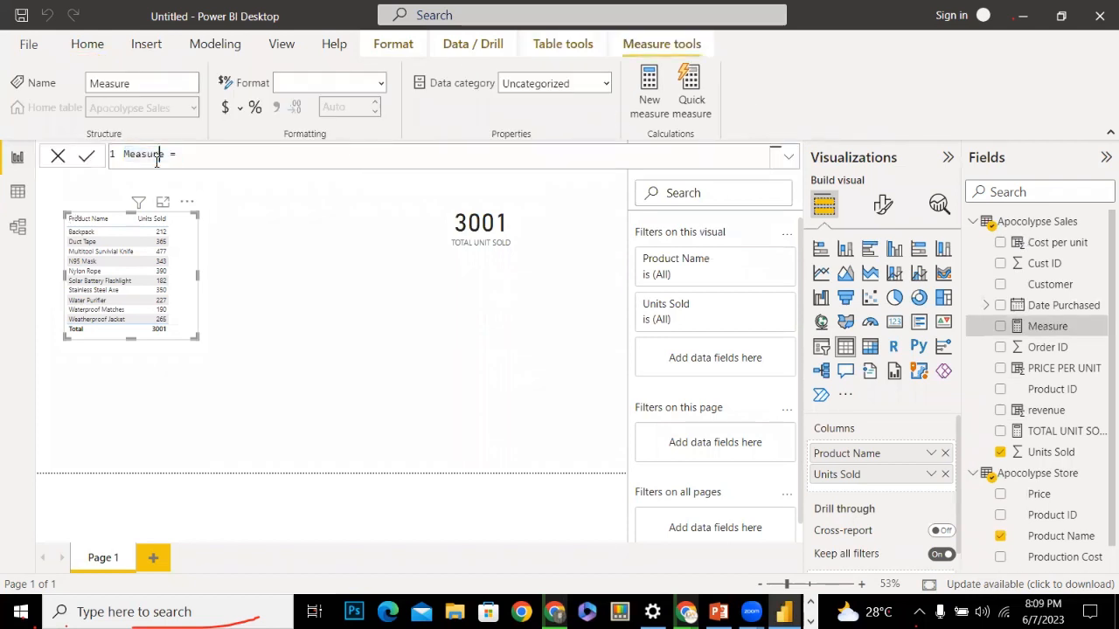
{"action": "double_click", "coordinate": [157, 159]}
{"action": "type", "text": "total"}
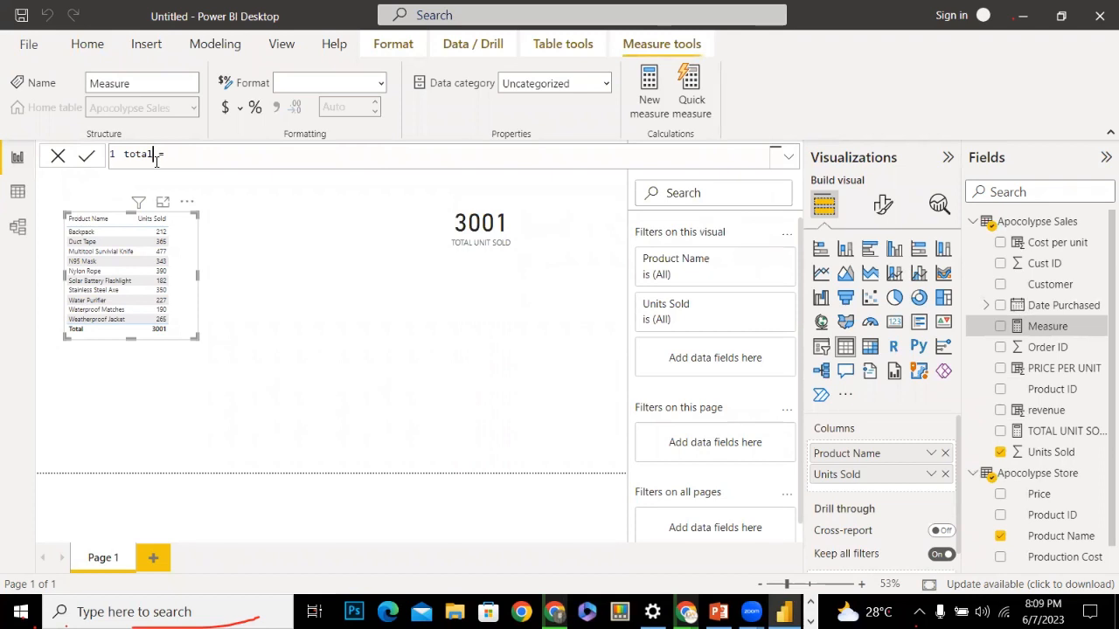
{"action": "type", "text": " profit"}
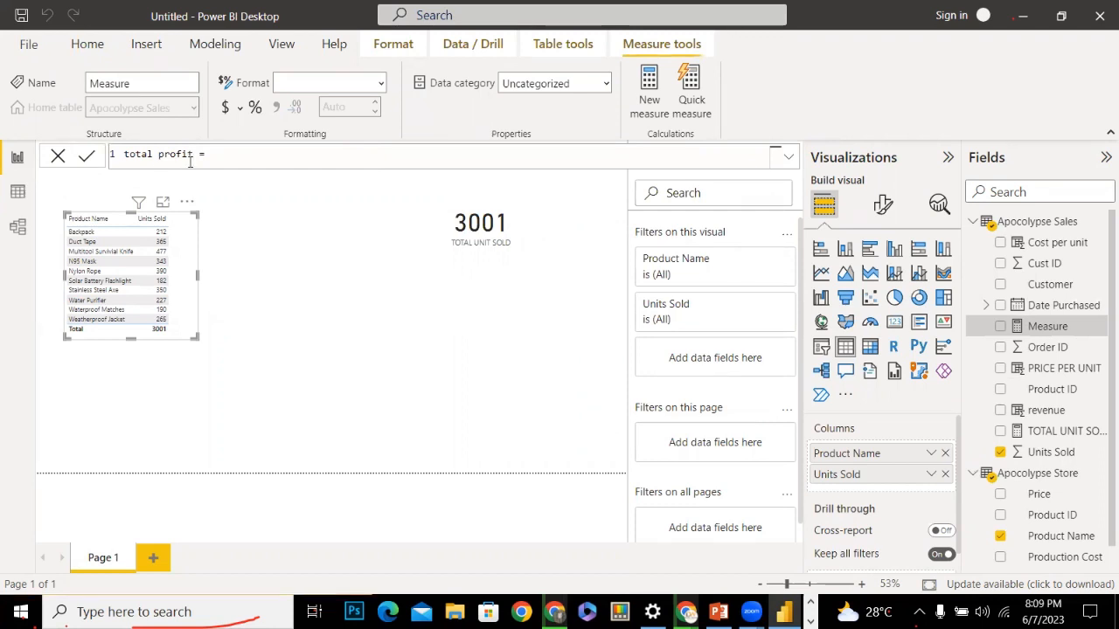
{"action": "left_click", "coordinate": [233, 151]}
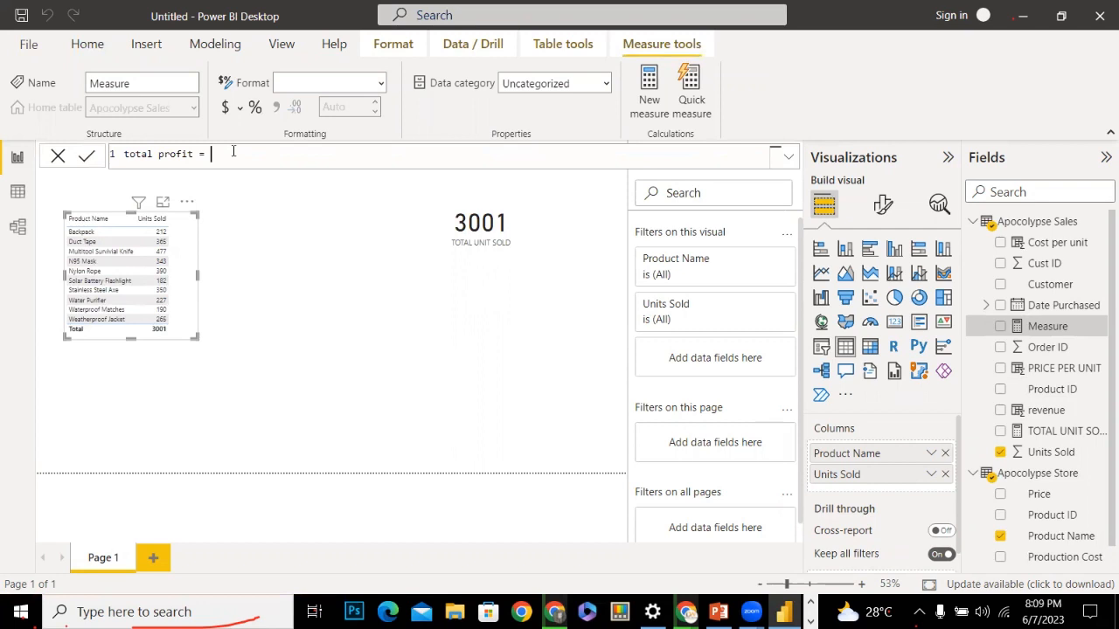
{"action": "type", "text": "co"}
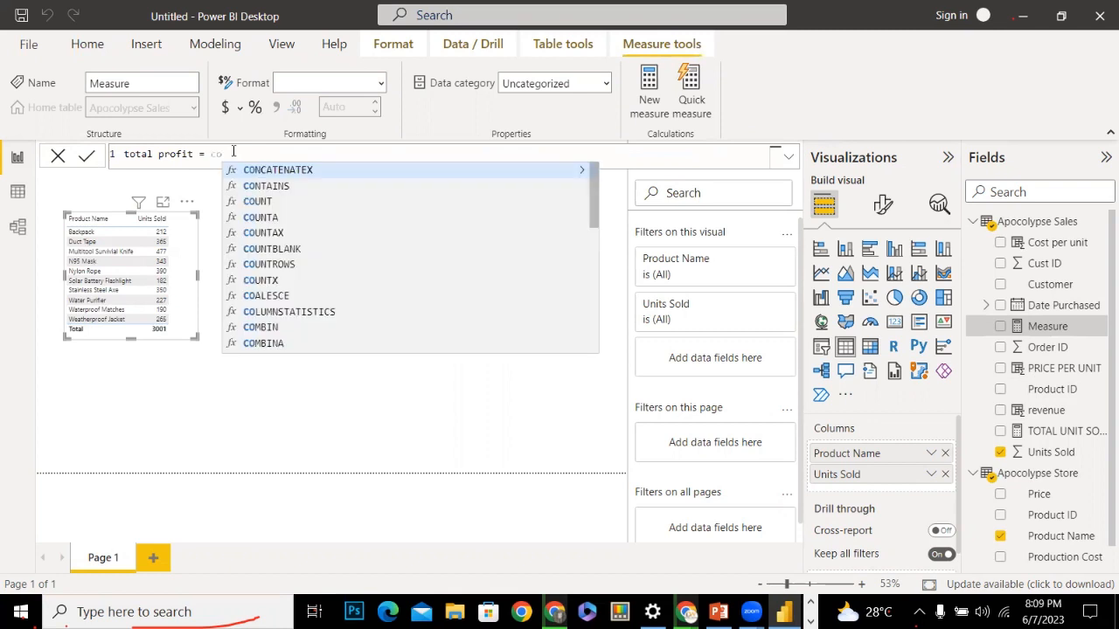
{"action": "type", "text": "s"}
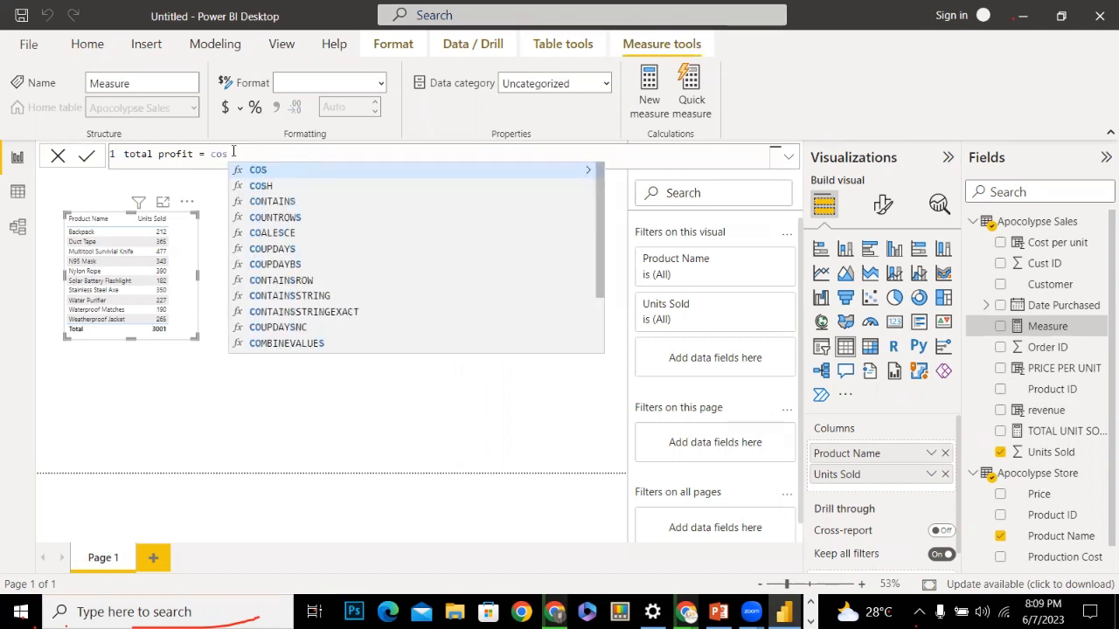
{"action": "type", "text": "t"}
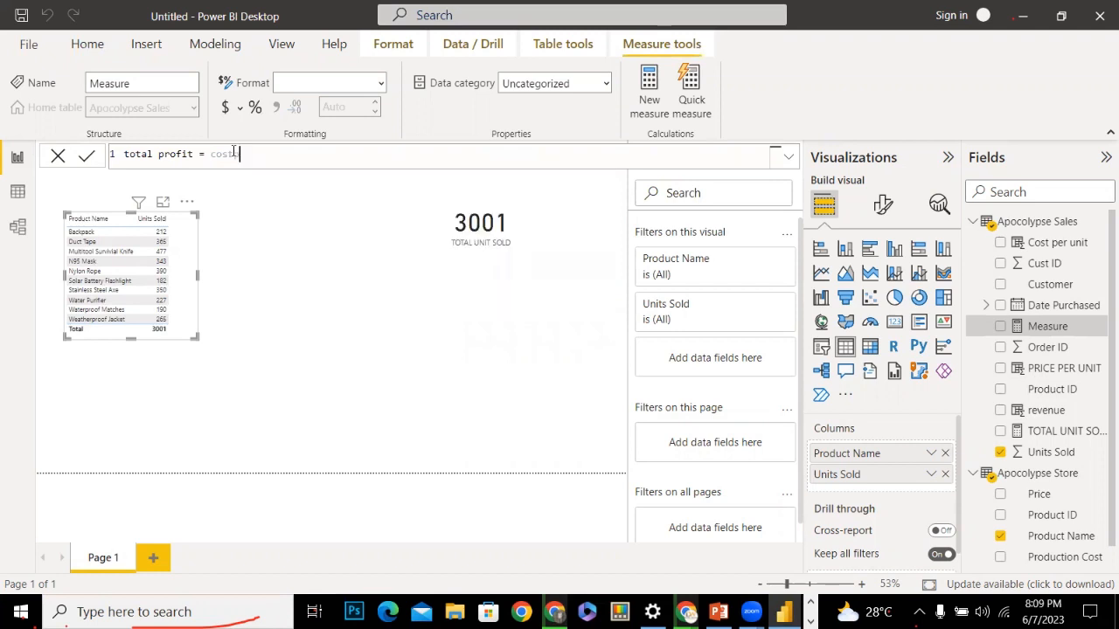
{"action": "type", "text": " pre"}
{"action": "key", "text": "BackSpace"}
{"action": "key", "text": "BackSpace"}
{"action": "type", "text": "er"}
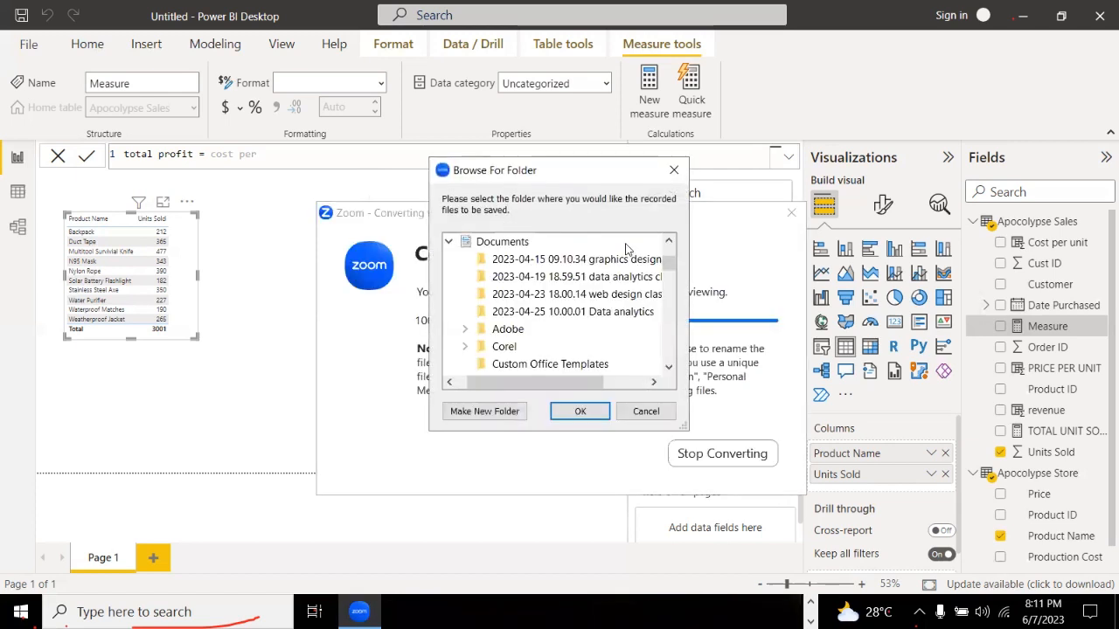
{"action": "left_click", "coordinate": [594, 411]}
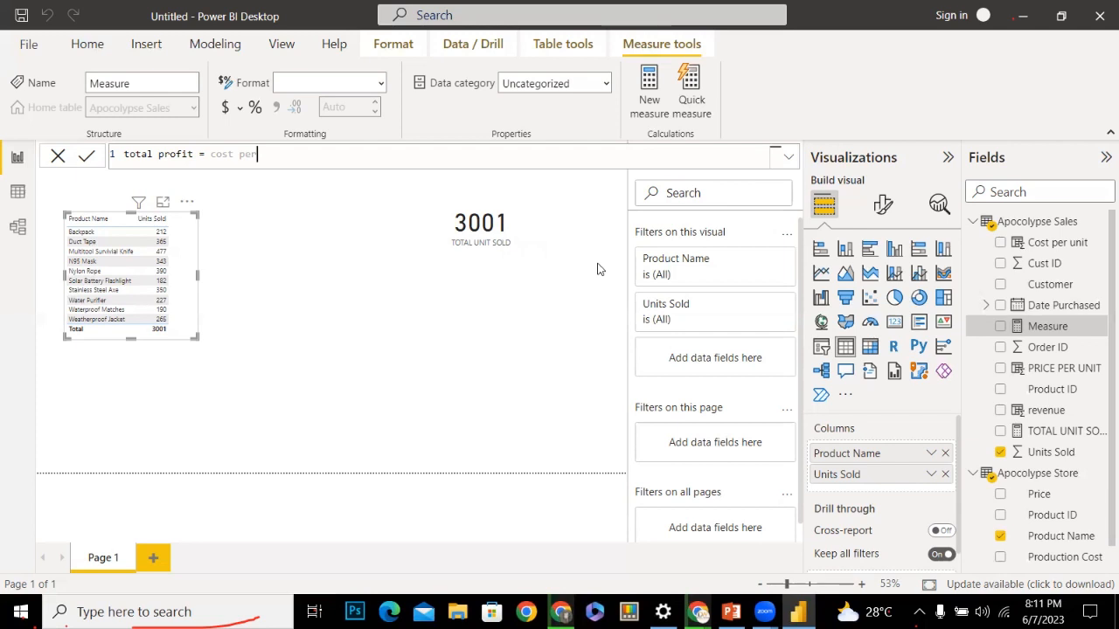
{"action": "key", "text": "BackSpace"}
{"action": "key", "text": "BackSpace"}
{"action": "key", "text": "BackSpace"}
{"action": "key", "text": "BackSpace"}
{"action": "key", "text": "BackSpace"}
{"action": "key", "text": "BackSpace"}
{"action": "key", "text": "BackSpace"}
{"action": "key", "text": "BackSpace"}
Start the total profit measure's expression with the SUM function
{"action": "type", "text": "sum"}
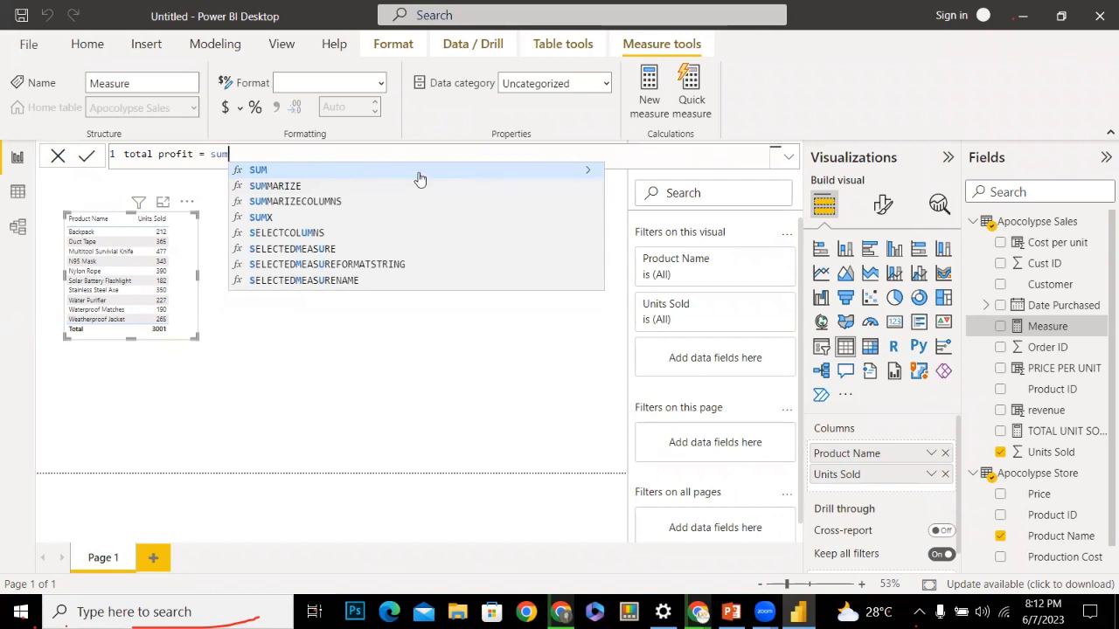
{"action": "double_click", "coordinate": [415, 176]}
{"action": "left_click", "coordinate": [414, 170]}
{"action": "key", "text": "BackSpace"}
{"action": "key", "text": "BackSpace"}
{"action": "key", "text": "BackSpace"}
{"action": "key", "text": "BackSpace"}
{"action": "key", "text": "BackSpace"}
{"action": "key", "text": "BackSpace"}
{"action": "key", "text": "BackSpace"}
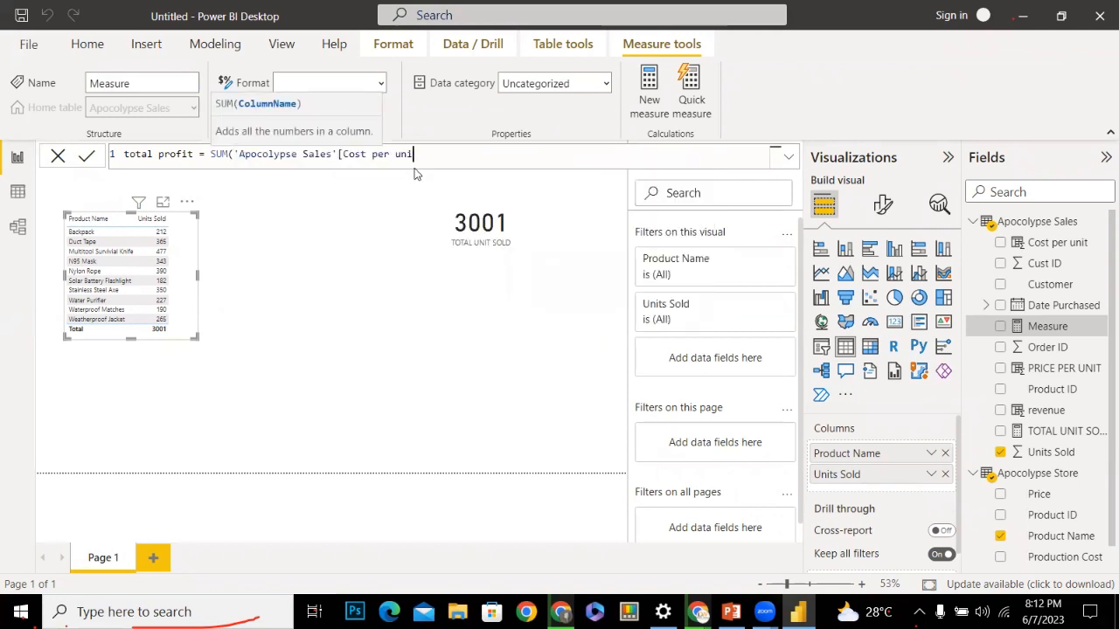
{"action": "key", "text": "BackSpace"}
{"action": "key", "text": "BackSpace"}
{"action": "key", "text": "BackSpace"}
{"action": "key", "text": "BackSpace"}
{"action": "key", "text": "BackSpace"}
{"action": "key", "text": "BackSpace"}
{"action": "key", "text": "BackSpace"}
{"action": "key", "text": "BackSpace"}
{"action": "key", "text": "BackSpace"}
{"action": "key", "text": "BackSpace"}
{"action": "key", "text": "BackSpace"}
{"action": "key", "text": "BackSpace"}
{"action": "key", "text": "BackSpace"}
{"action": "key", "text": "BackSpace"}
{"action": "key", "text": "BackSpace"}
{"action": "key", "text": "BackSpace"}
{"action": "key", "text": "BackSpace"}
{"action": "key", "text": "BackSpace"}
{"action": "key", "text": "BackSpace"}
{"action": "key", "text": "BackSpace"}
{"action": "key", "text": "BackSpace"}
{"action": "key", "text": "BackSpace"}
{"action": "key", "text": "BackSpace"}
{"action": "key", "text": "BackSpace"}
{"action": "key", "text": "BackSpace"}
{"action": "key", "text": "BackSpace"}
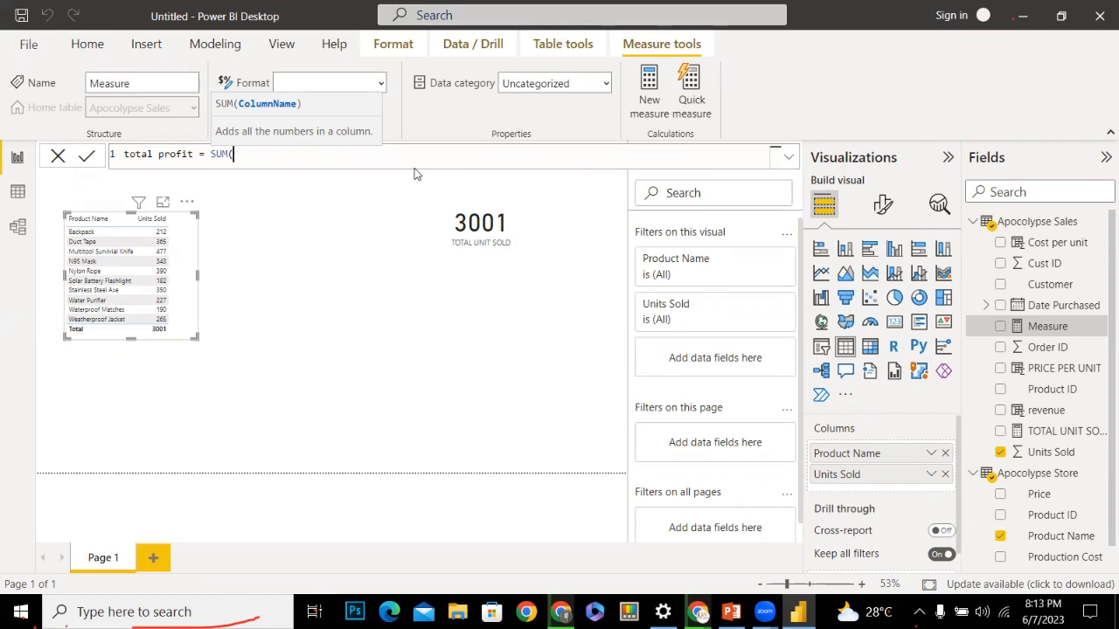
Use 'Apocolypse Sales'[revenue] as the column inside SUM in the total profit formula and close the parenthesis
{"action": "type", "text": "ap"}
{"action": "key", "text": "Down"}
{"action": "key", "text": "Down"}
{"action": "key", "text": "Down"}
{"action": "key", "text": "Down"}
{"action": "key", "text": "Down"}
{"action": "key", "text": "Down"}
{"action": "key", "text": "Down"}
{"action": "key", "text": "Down"}
{"action": "key", "text": "Down"}
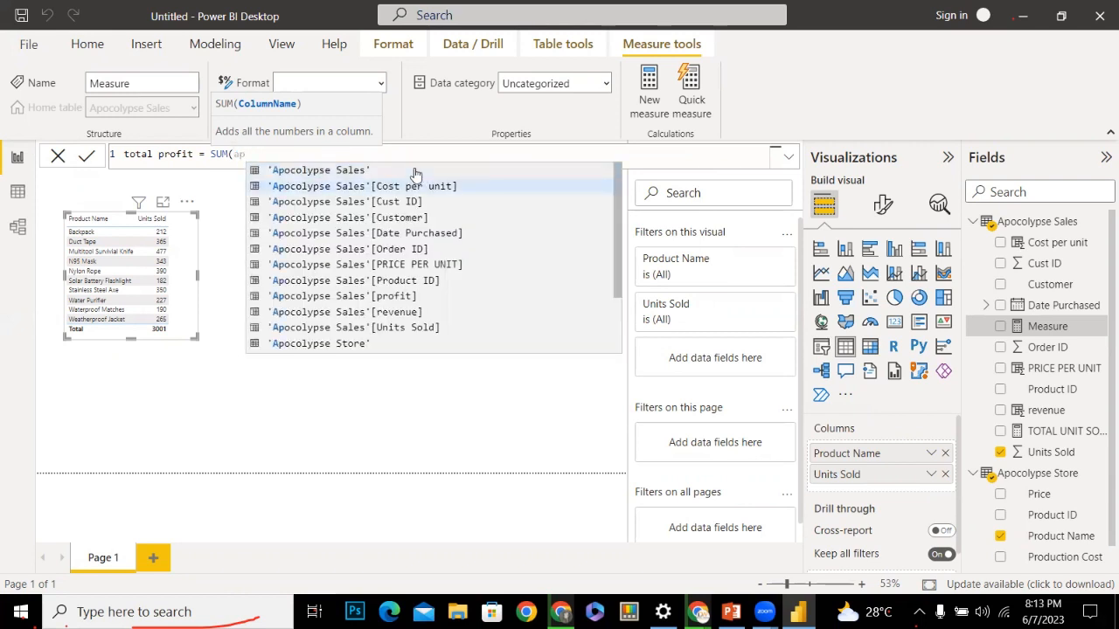
{"action": "key", "text": "Tab"}
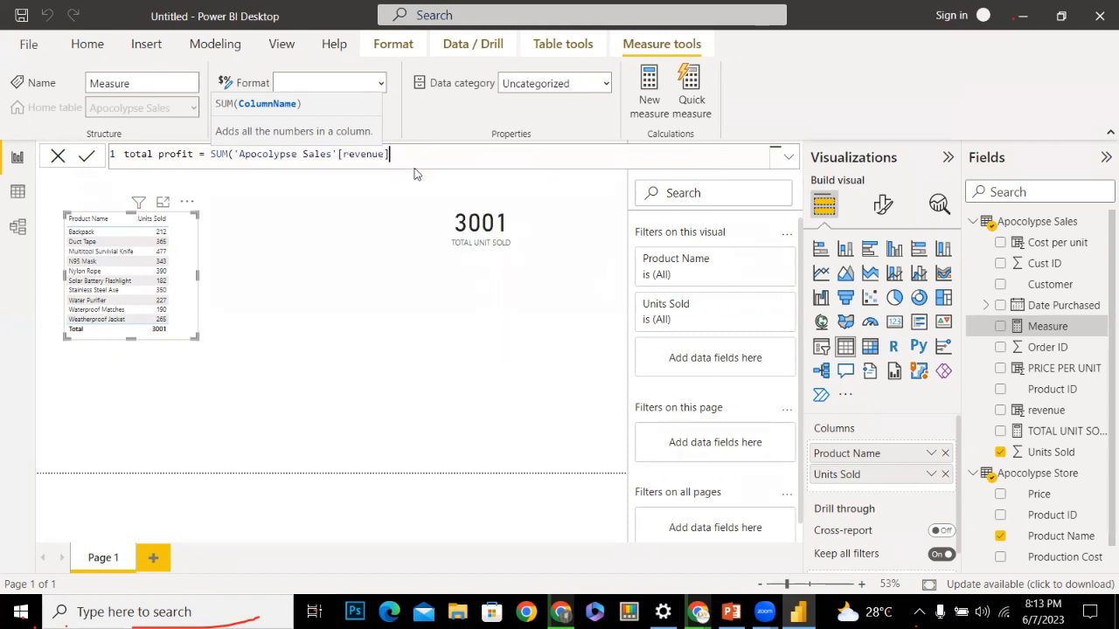
{"action": "type", "text": ")"}
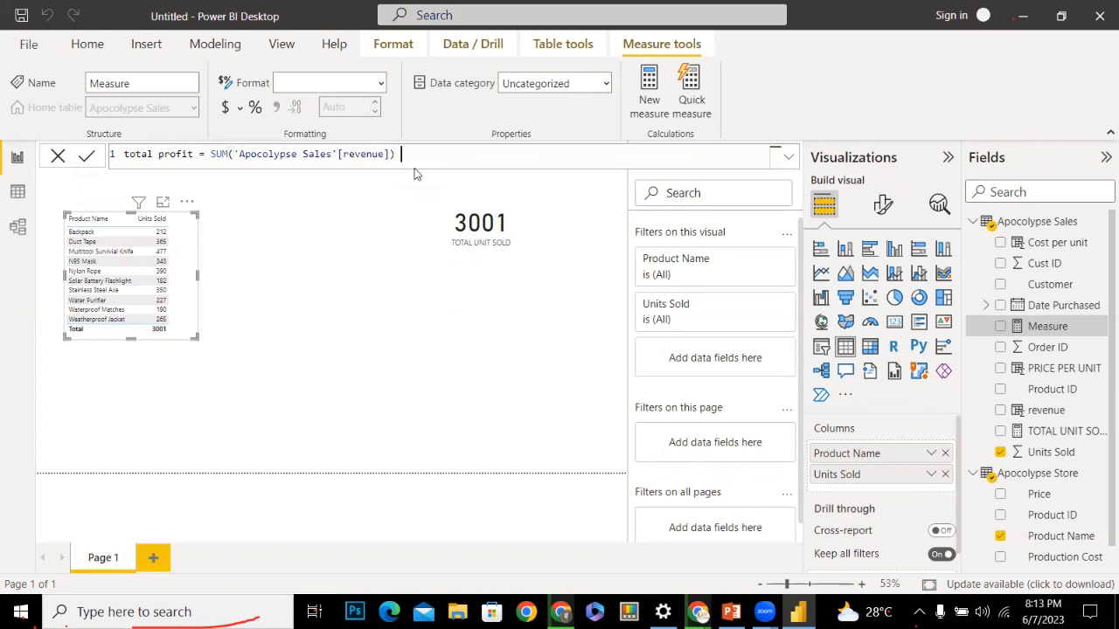
Subtract SUM('Apocolypse Sales'[Cost per unit]) from the revenue sum in the total profit formula and commit the measure
{"action": "type", "text": " -"}
{"action": "type", "text": " sum"}
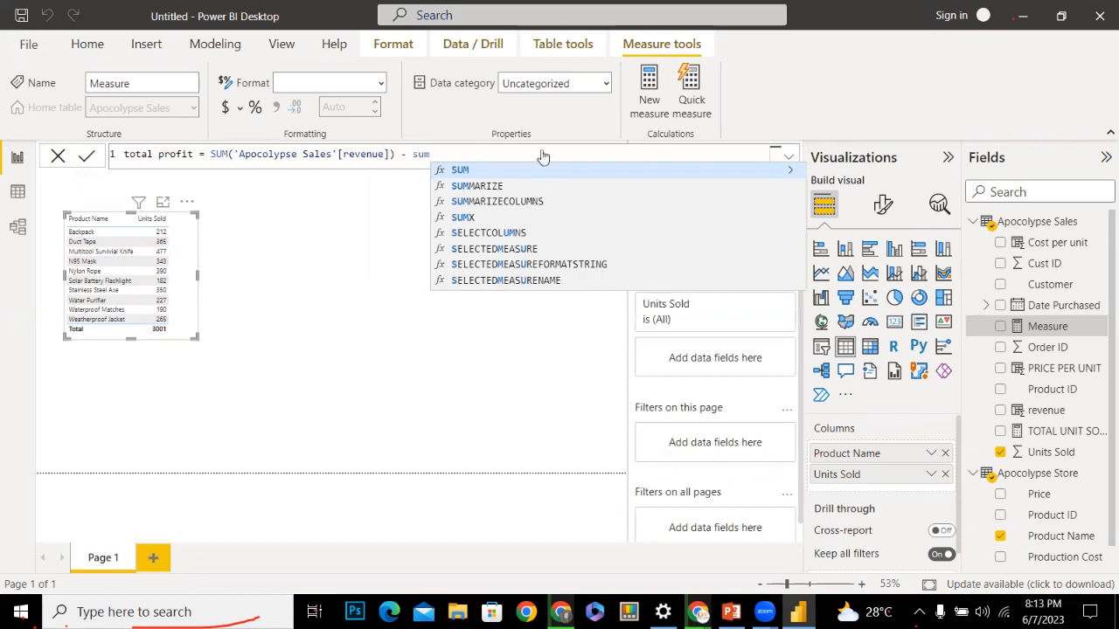
{"action": "double_click", "coordinate": [618, 172]}
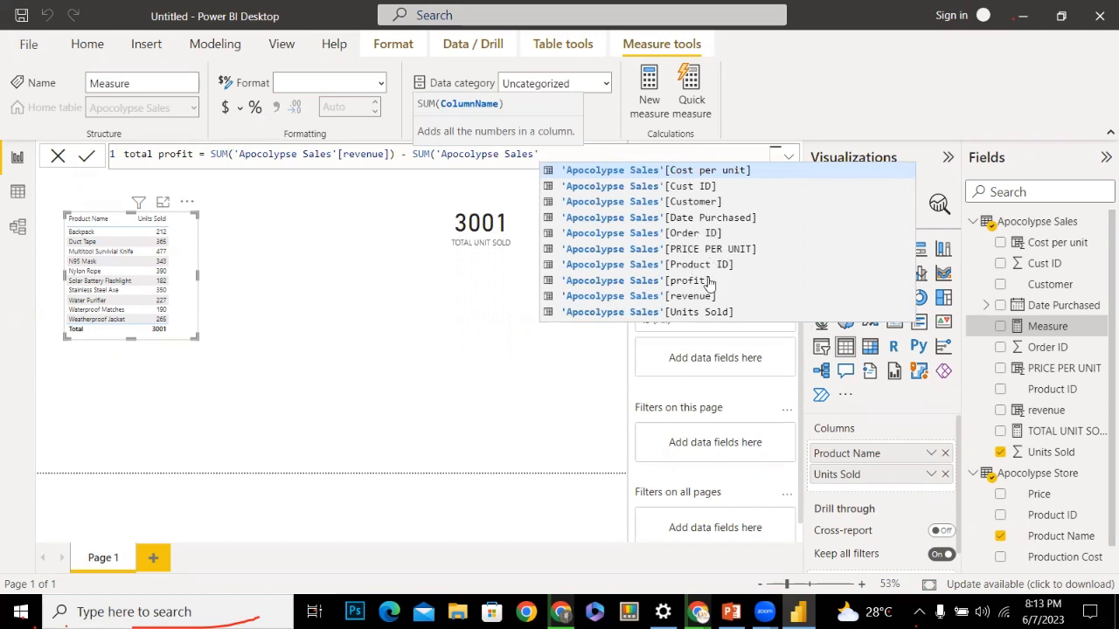
{"action": "type", "text": "co"}
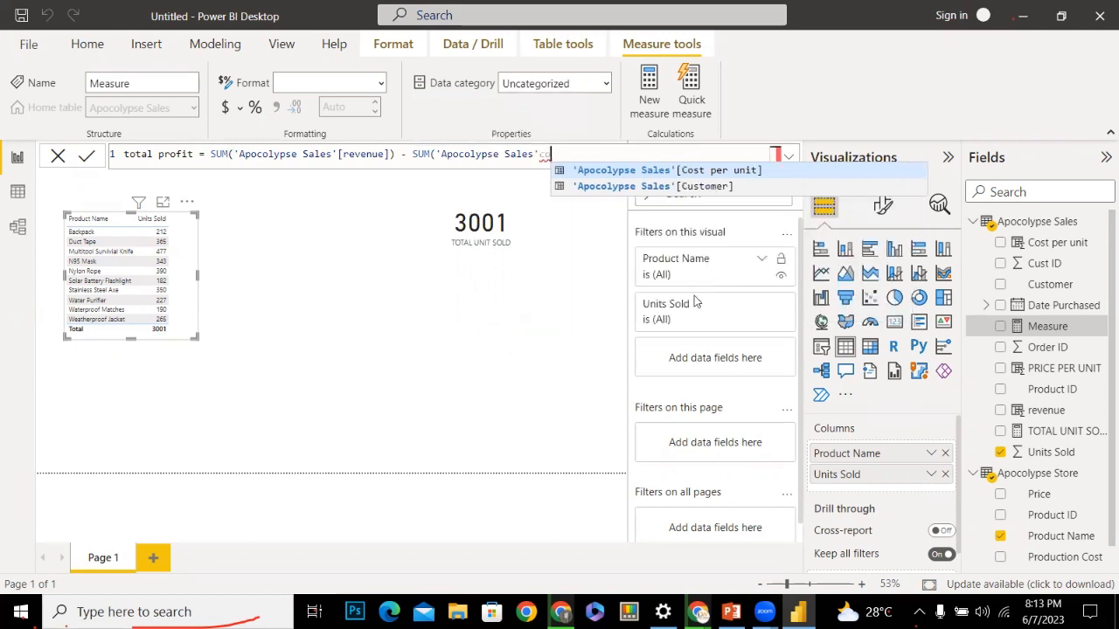
{"action": "left_click", "coordinate": [689, 171]}
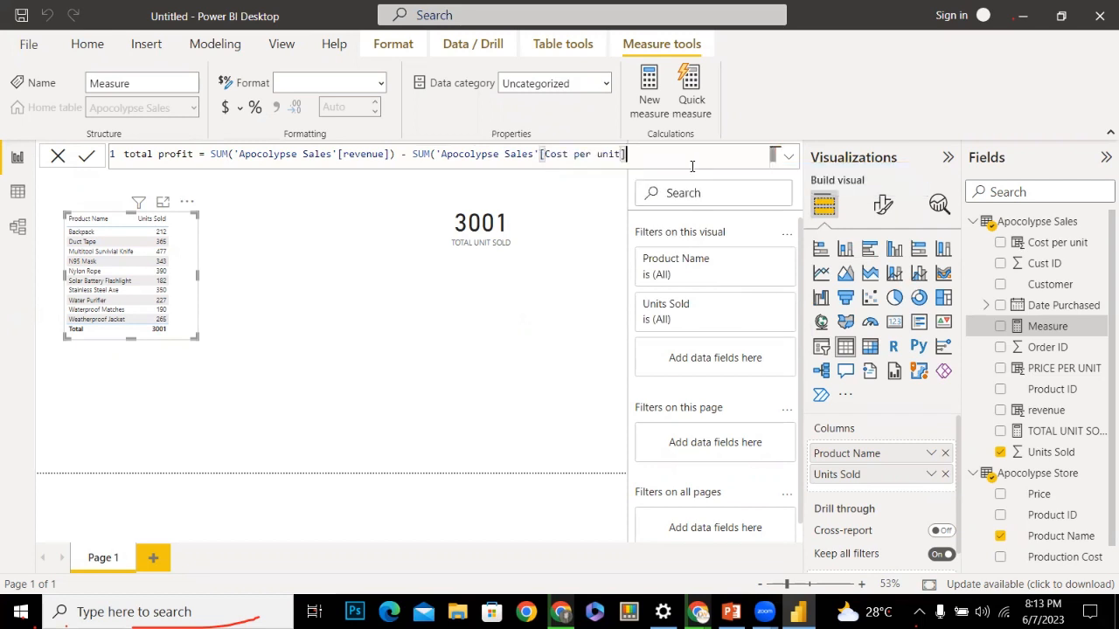
{"action": "type", "text": ")"}
{"action": "key", "text": "Return"}
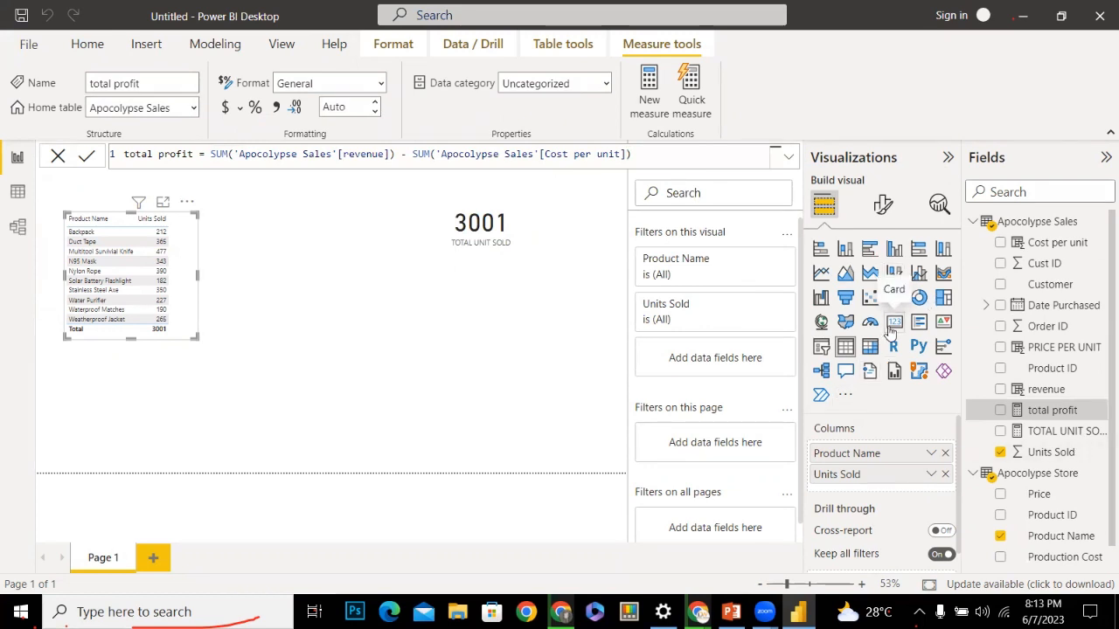
Add a new card visual to the report page and make it show the total profit measure
{"action": "left_click", "coordinate": [382, 417]}
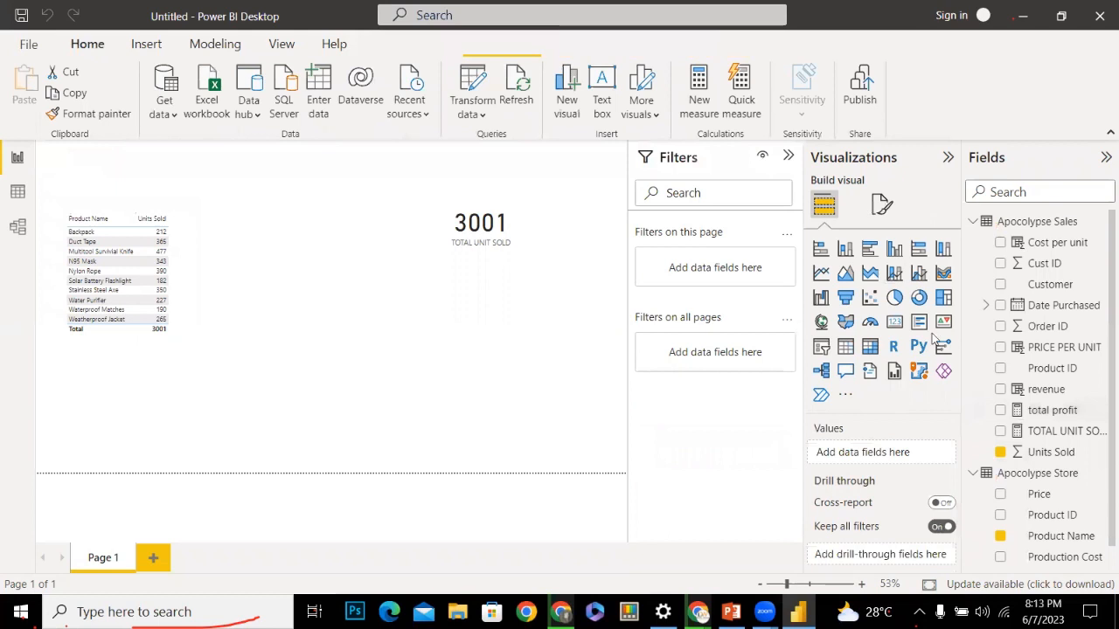
{"action": "left_click", "coordinate": [895, 323]}
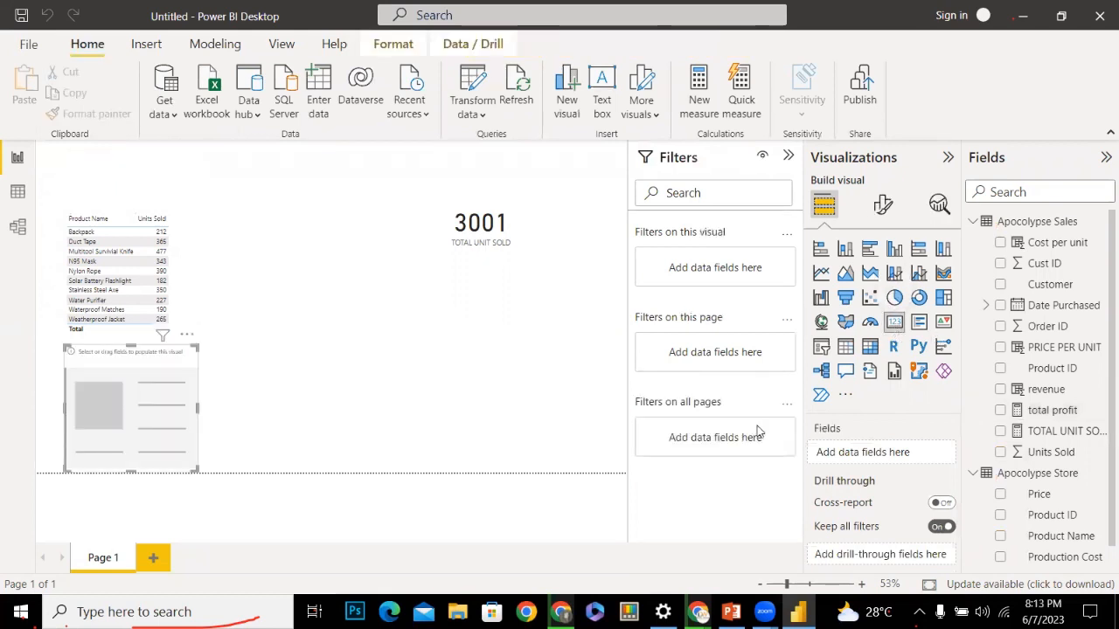
{"action": "left_click_drag", "start_coordinate": [1006, 413], "coordinate": [839, 471]}
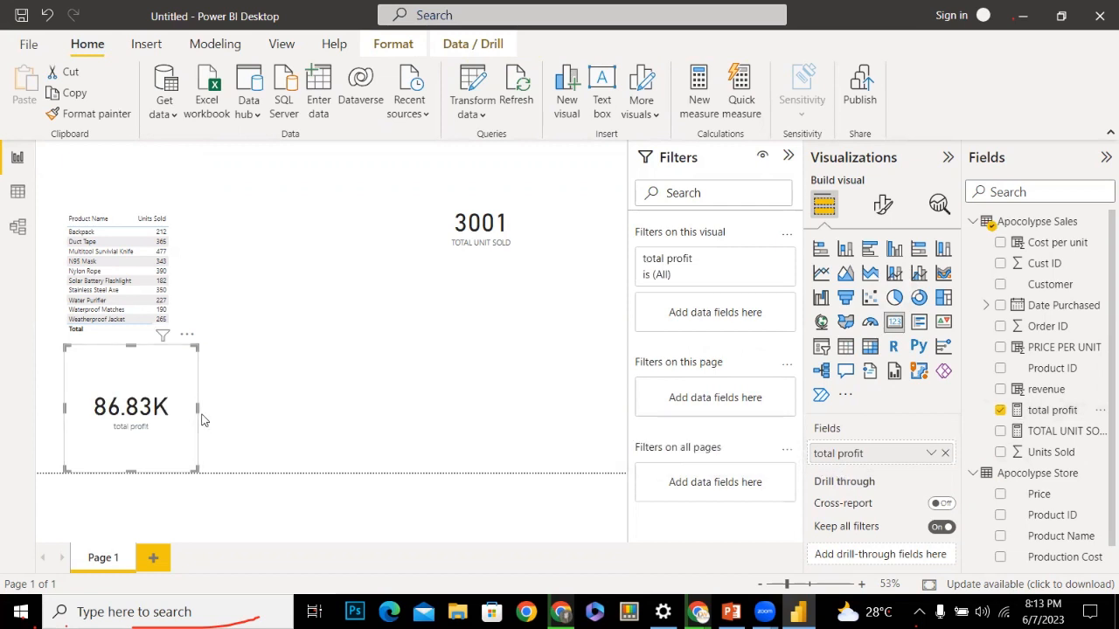
Widen the total profit card to more than twice its width and move it slightly upward
{"action": "left_click_drag", "start_coordinate": [195, 408], "coordinate": [387, 407]}
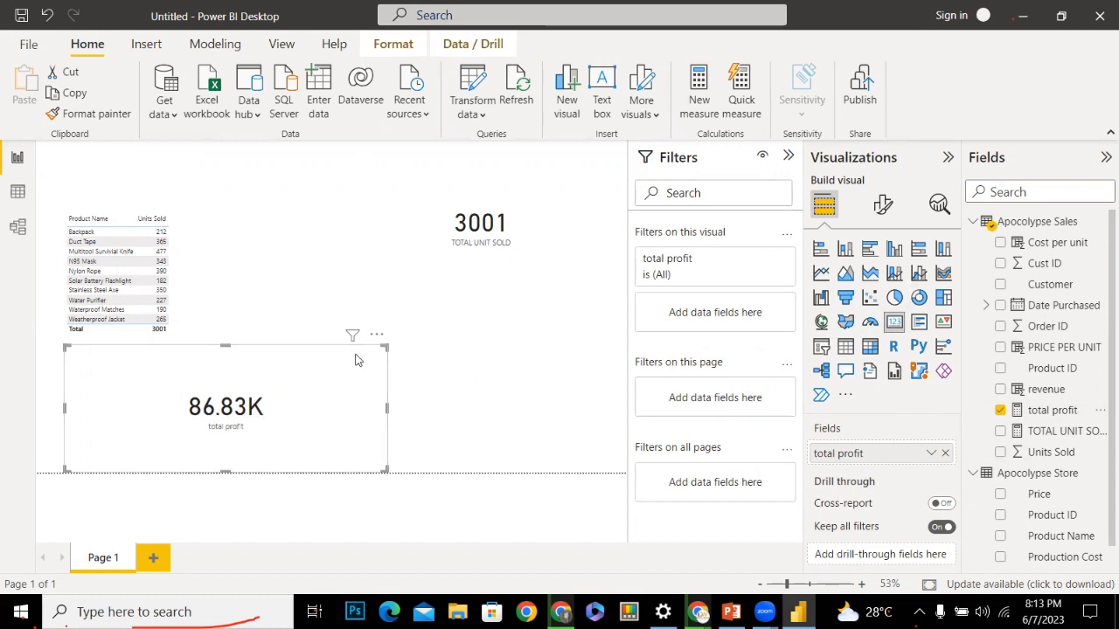
{"action": "left_click_drag", "start_coordinate": [357, 359], "coordinate": [363, 336]}
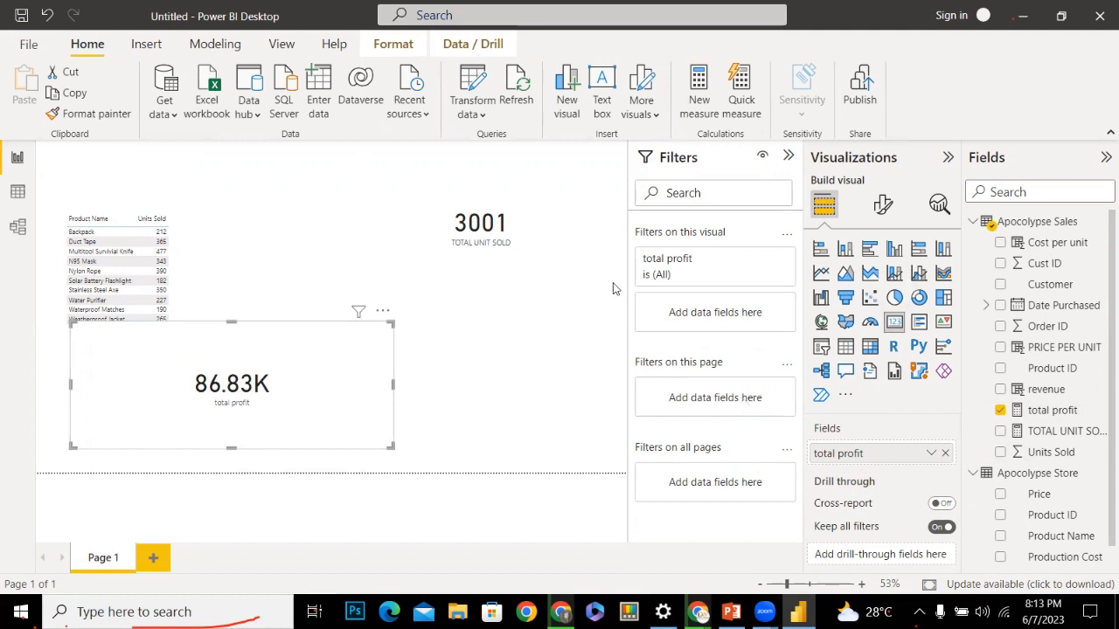
{"action": "left_click", "coordinate": [932, 453]}
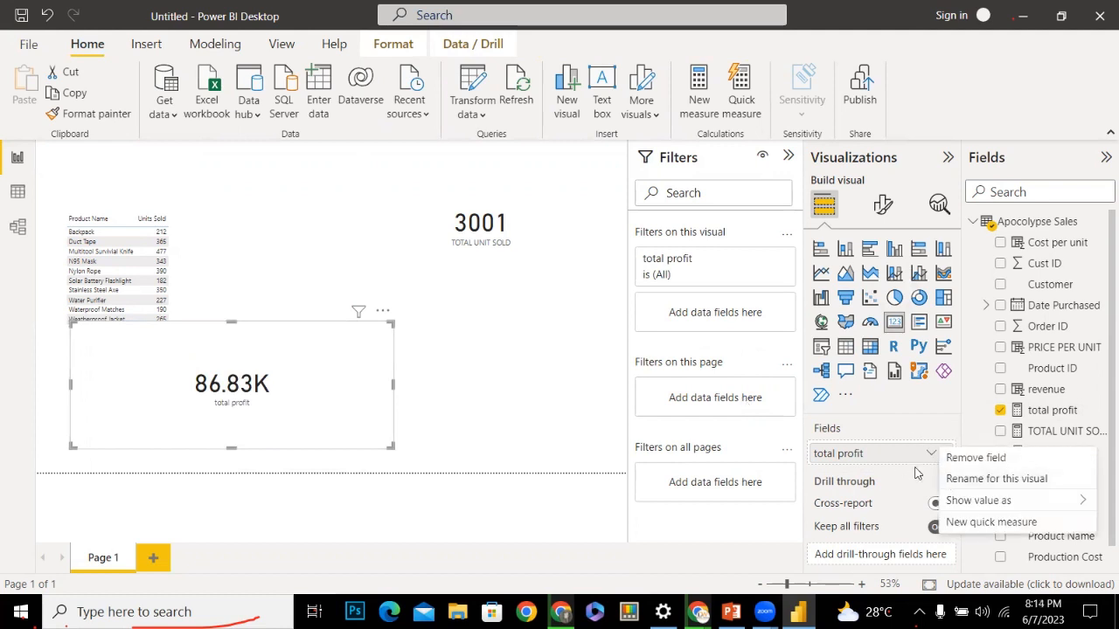
{"action": "mouse_move", "coordinate": [962, 503]}
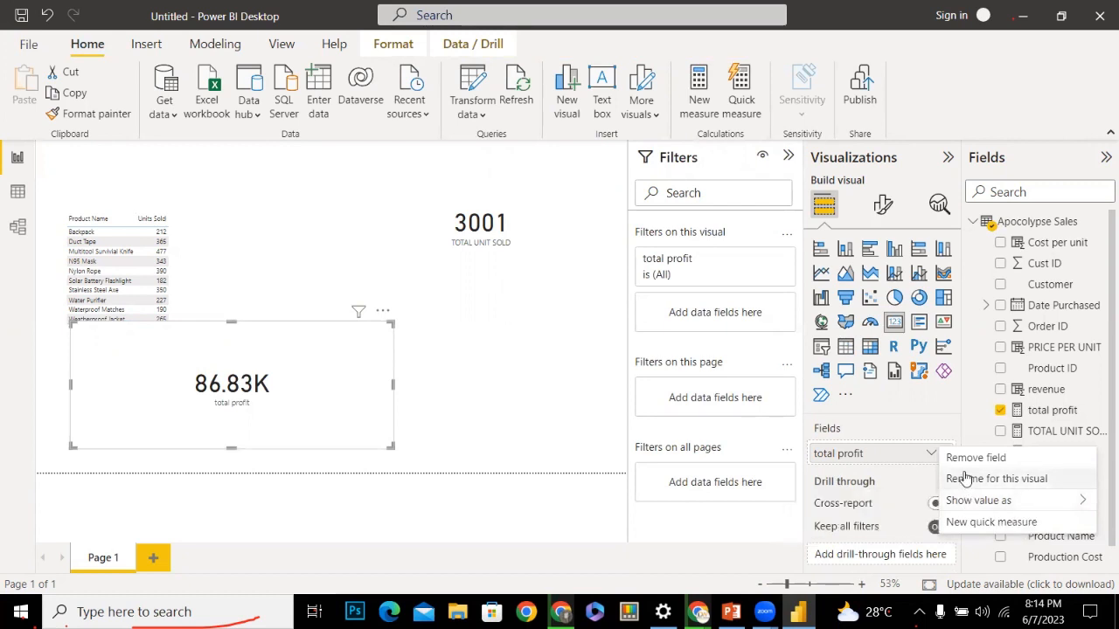
{"action": "left_click", "coordinate": [928, 456]}
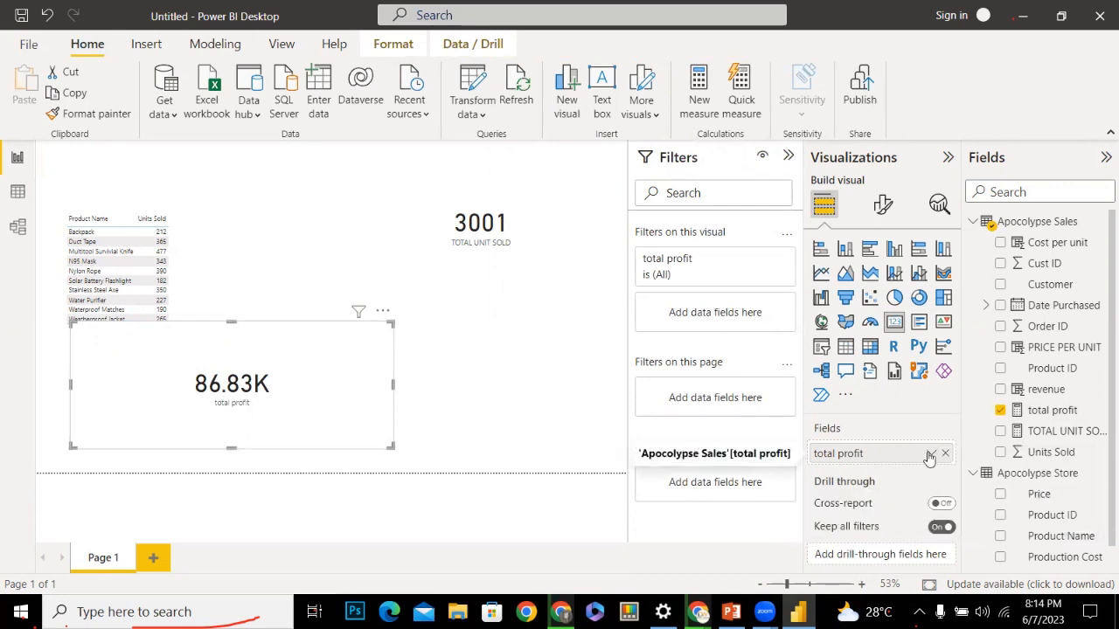
{"action": "left_click", "coordinate": [931, 454]}
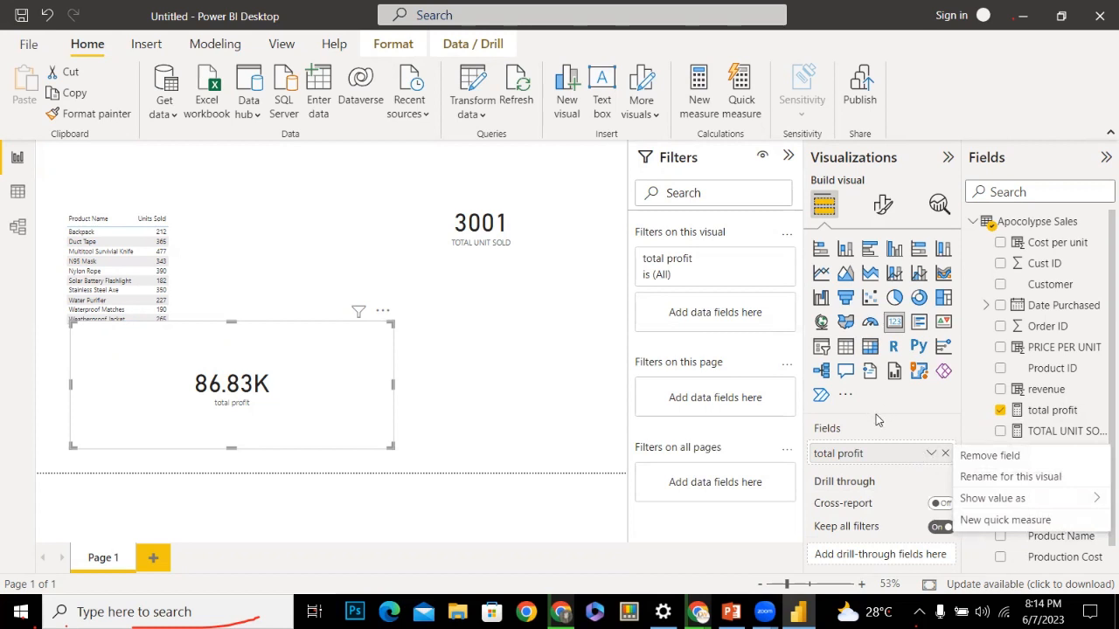
{"action": "left_click", "coordinate": [884, 203]}
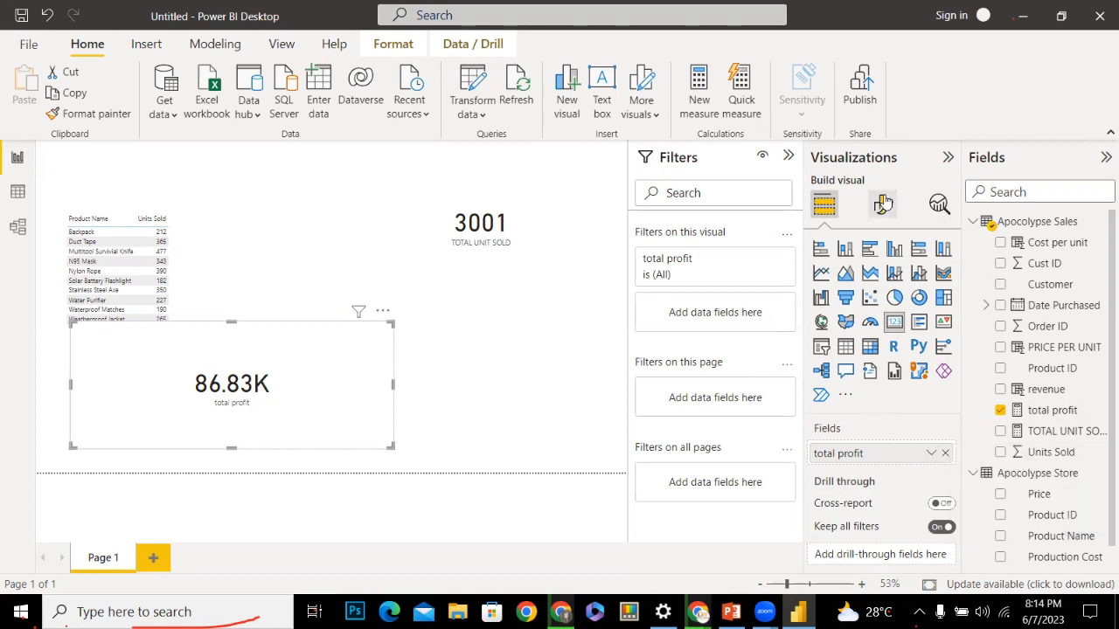
Try Thousands and Auto as display units for the total profit card's callout value, and settle on None
{"action": "left_click", "coordinate": [883, 203]}
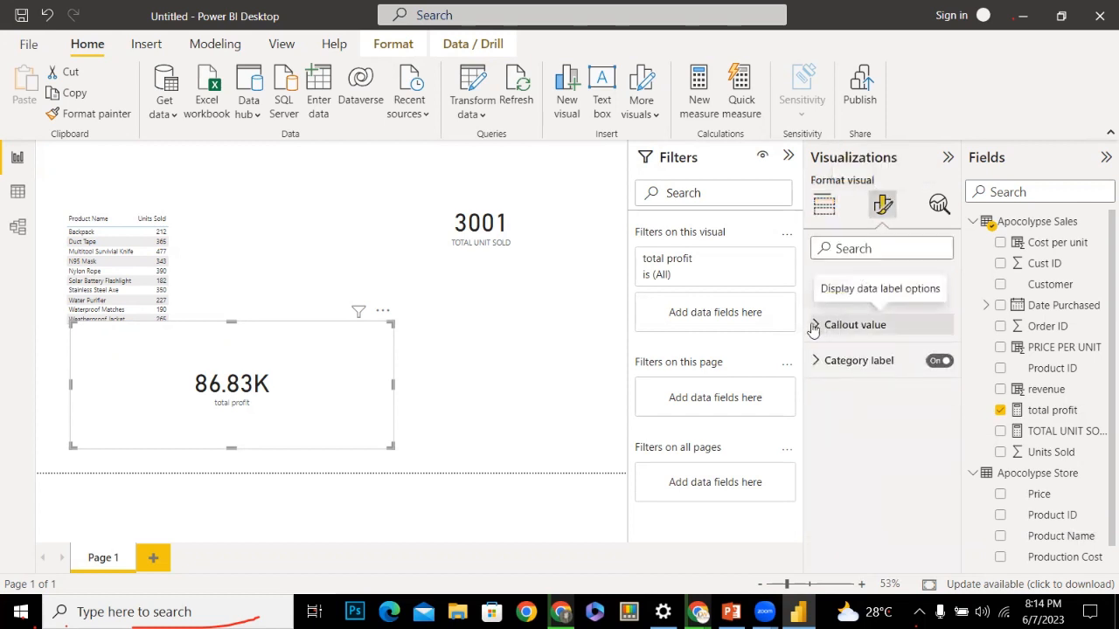
{"action": "left_click", "coordinate": [814, 326]}
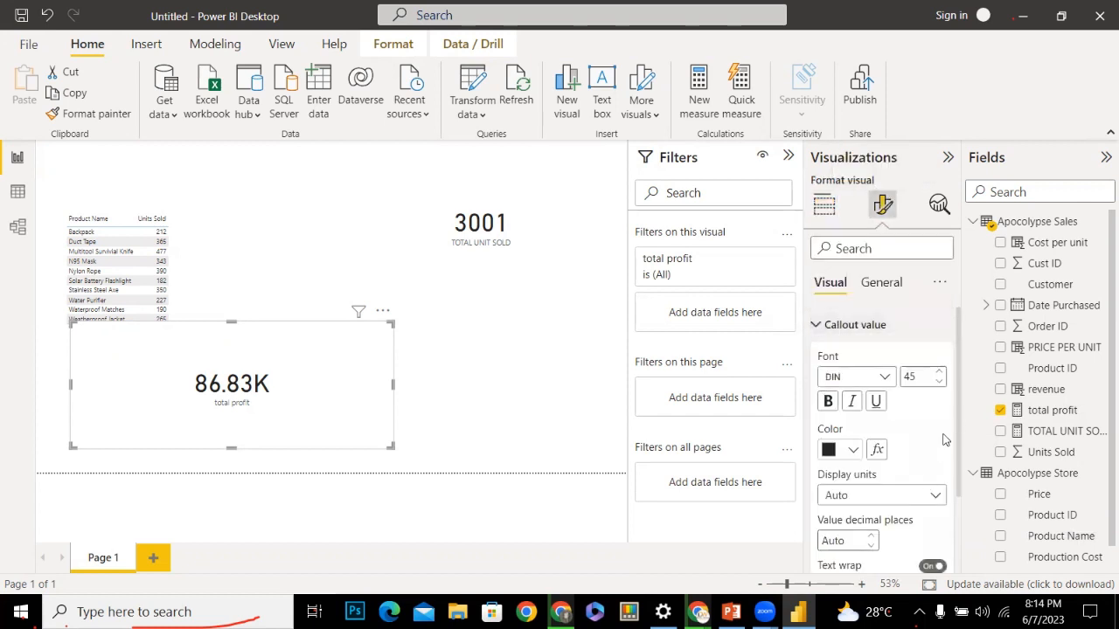
{"action": "scroll", "coordinate": [959, 462], "scroll_direction": "down", "scroll_amount": 2}
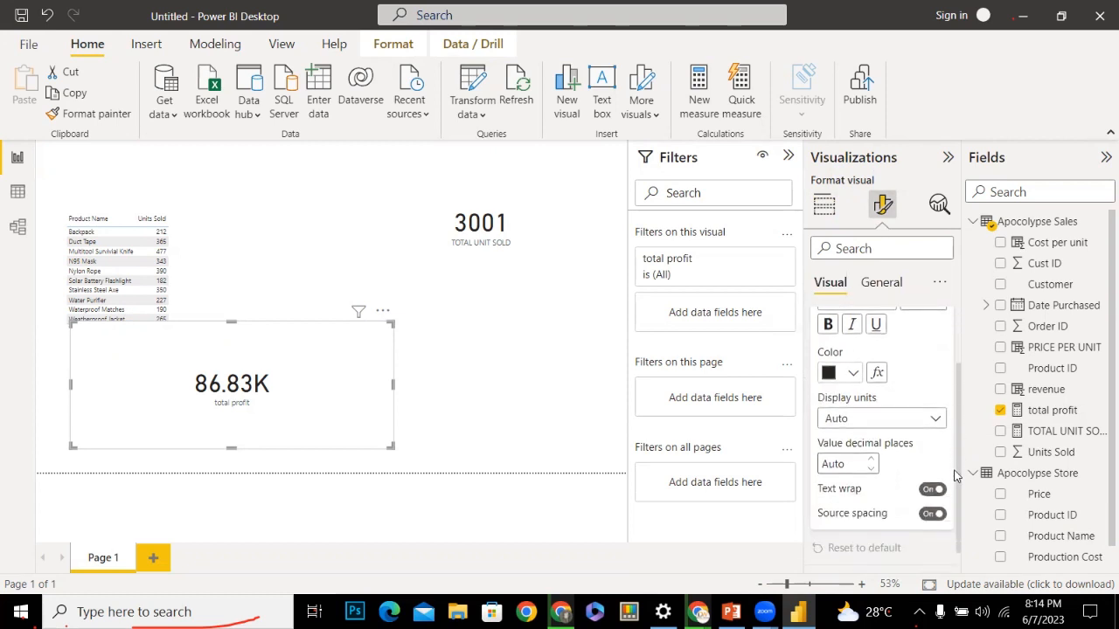
{"action": "left_click", "coordinate": [936, 426]}
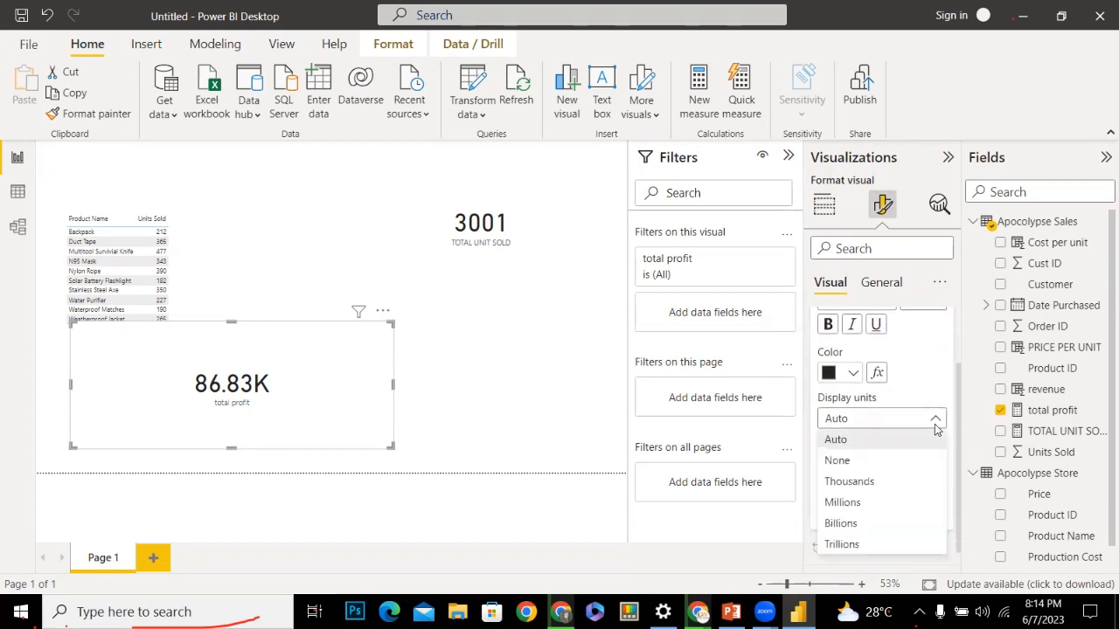
{"action": "left_click", "coordinate": [845, 481]}
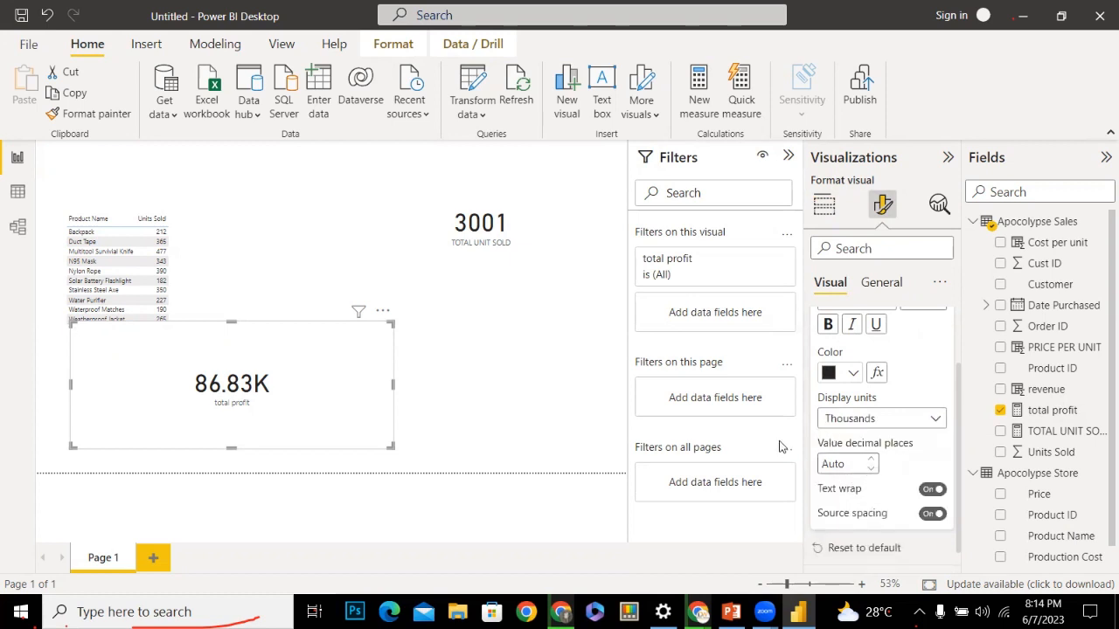
{"action": "left_click", "coordinate": [842, 424]}
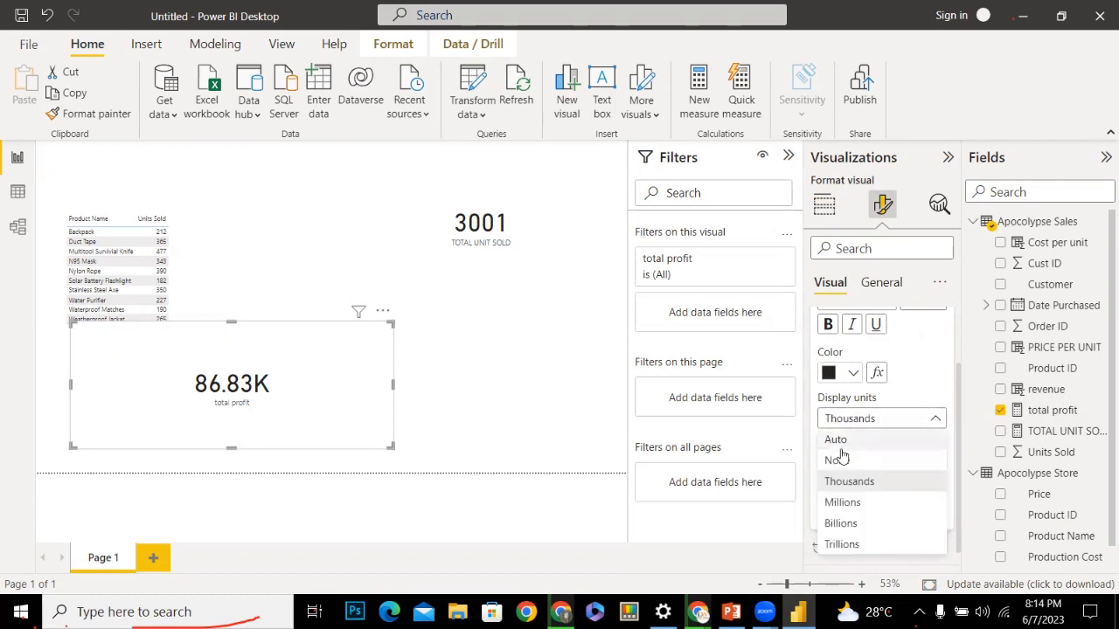
{"action": "left_click", "coordinate": [837, 441]}
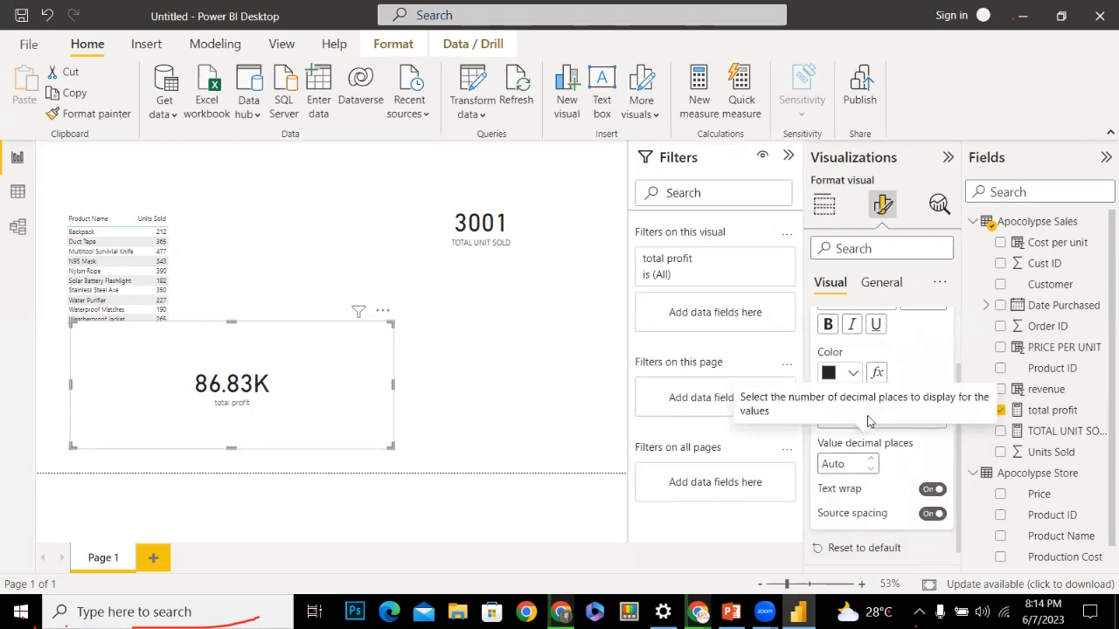
{"action": "left_click", "coordinate": [881, 419]}
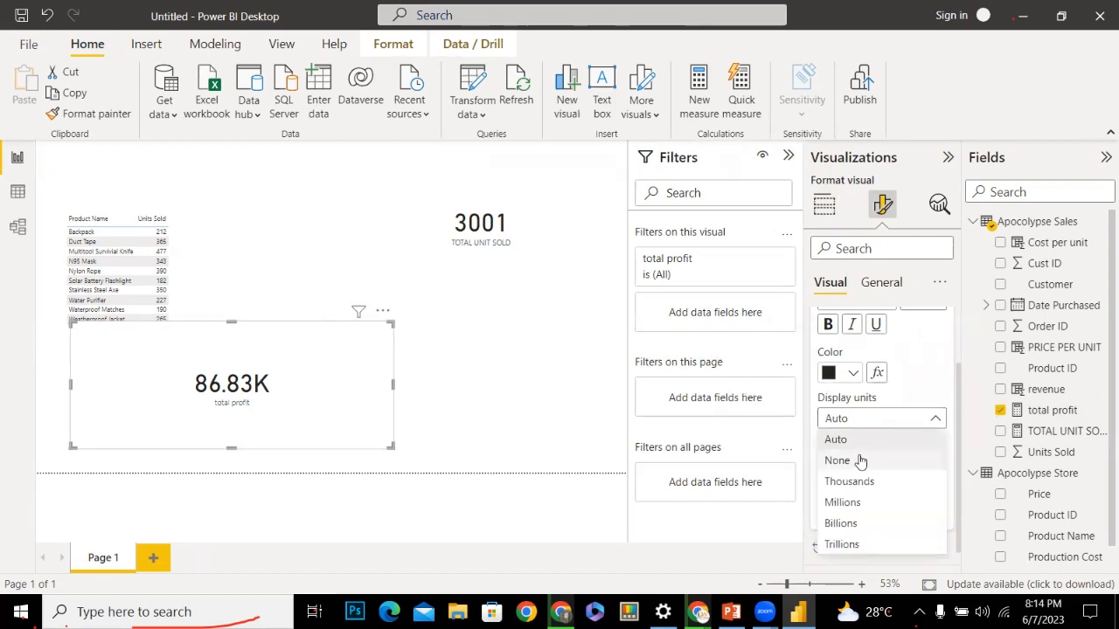
{"action": "left_click", "coordinate": [835, 462]}
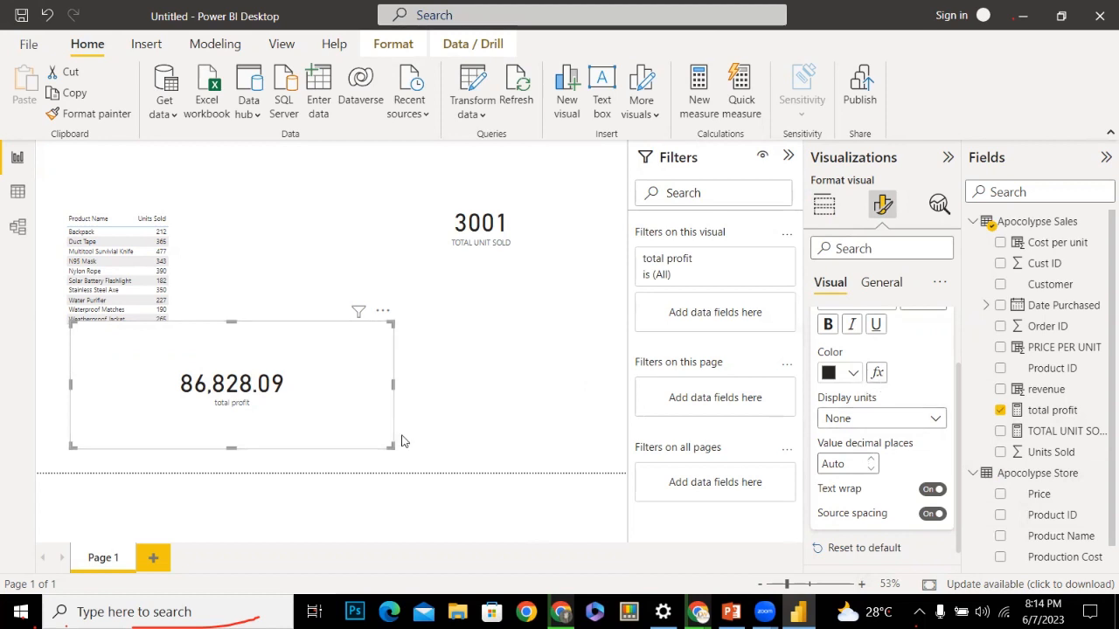
Change the total profit measure's format to Currency
{"action": "left_click", "coordinate": [1032, 412]}
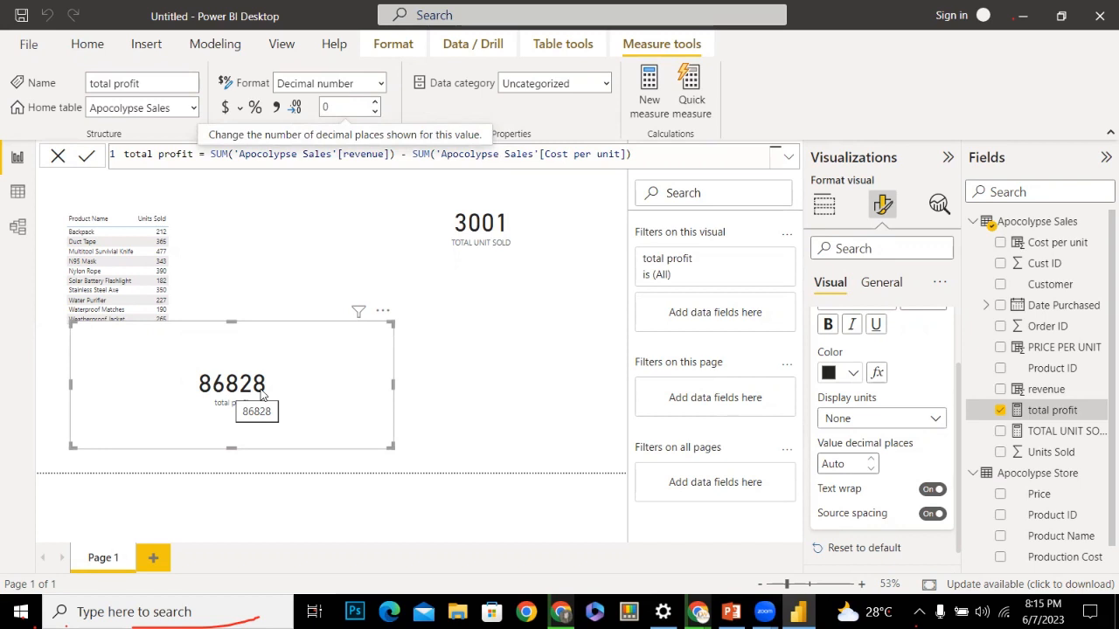
{"action": "left_click", "coordinate": [380, 84]}
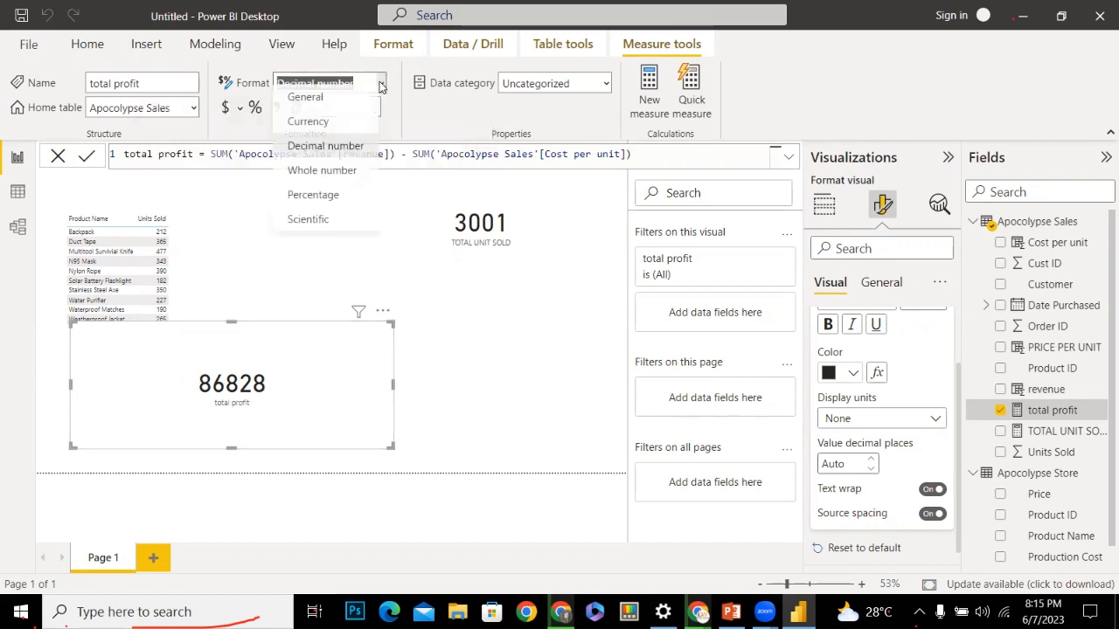
{"action": "left_click", "coordinate": [334, 154]}
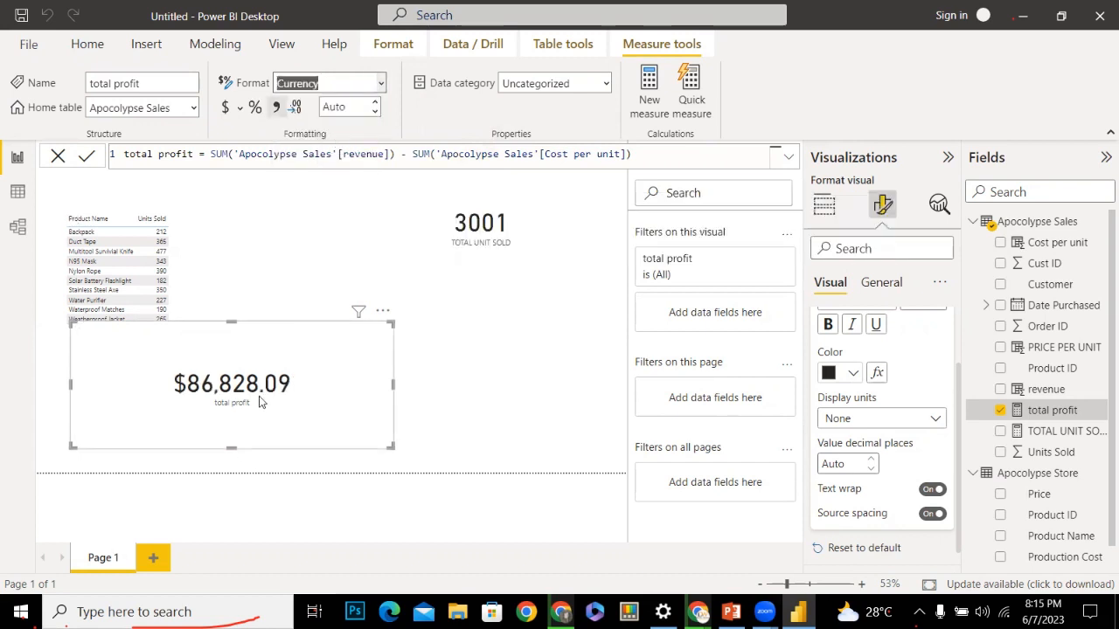
{"action": "left_click", "coordinate": [380, 85]}
{"action": "left_click", "coordinate": [291, 128]}
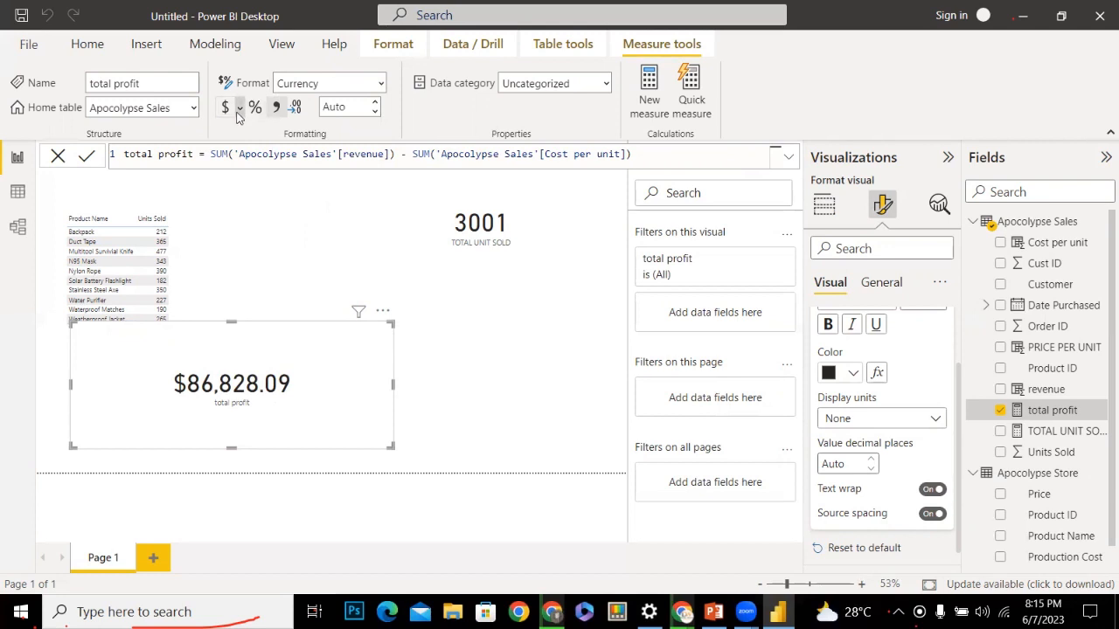
{"action": "left_click", "coordinate": [238, 108]}
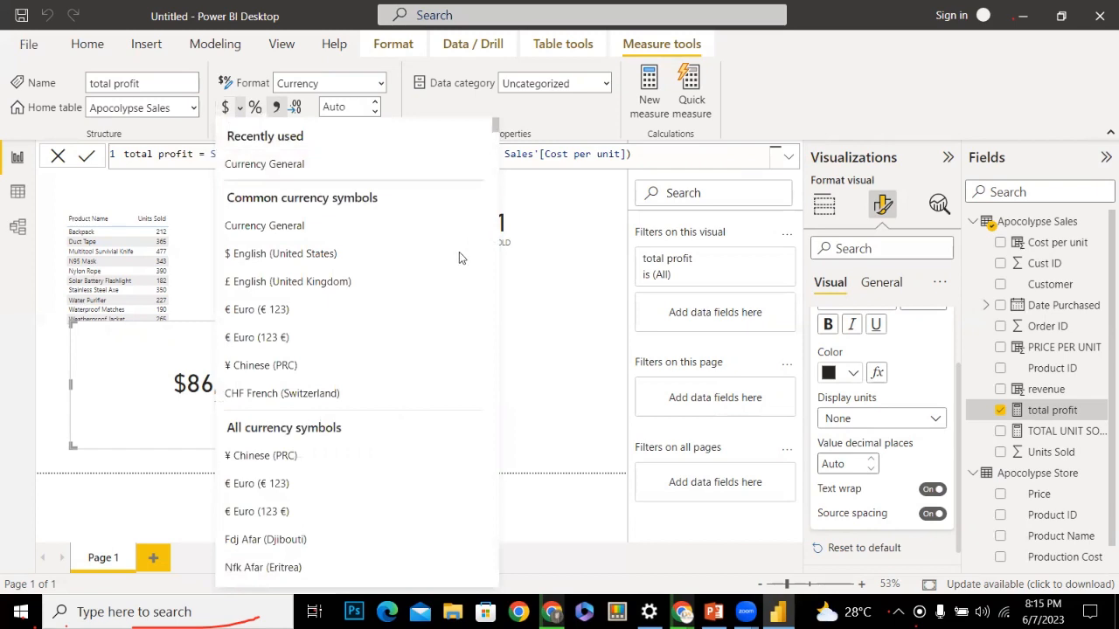
{"action": "scroll", "coordinate": [455, 263], "scroll_direction": "down", "scroll_amount": 20}
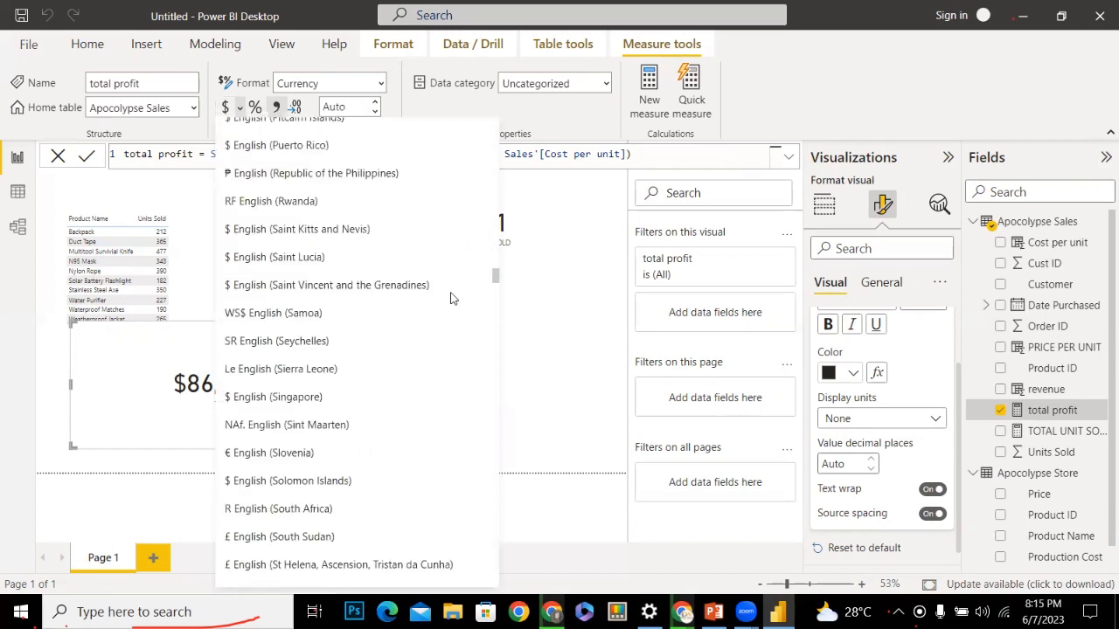
{"action": "key", "text": "Down"}
{"action": "left_click", "coordinate": [600, 430]}
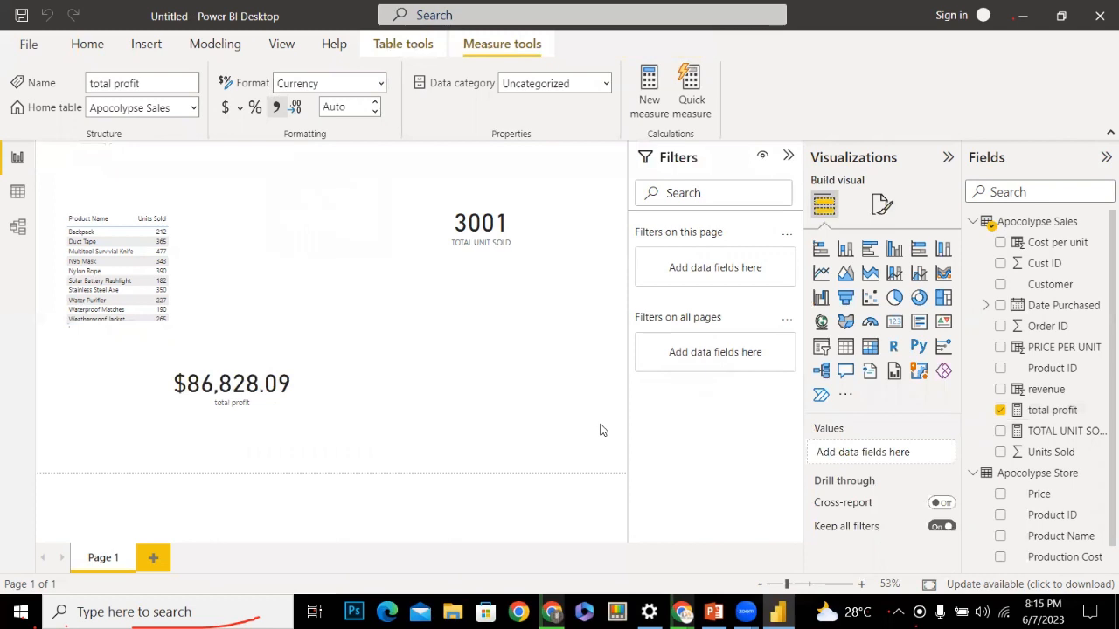
Move the total profit card right and slightly down, clear of the product table, and deselect it
{"action": "left_click", "coordinate": [199, 438]}
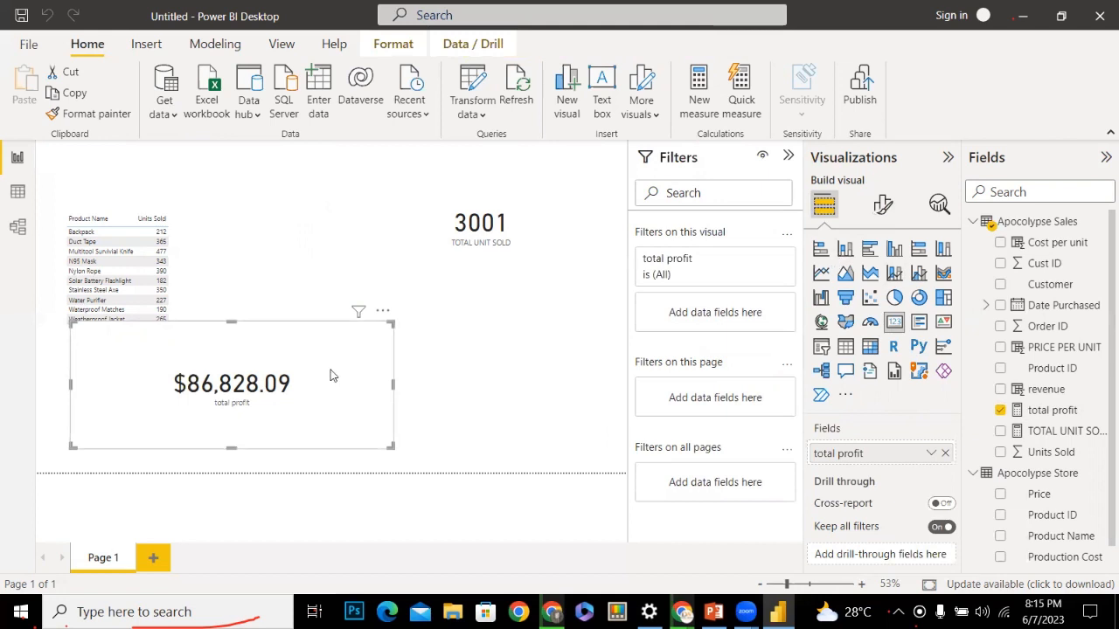
{"action": "left_click_drag", "start_coordinate": [289, 375], "coordinate": [461, 399]}
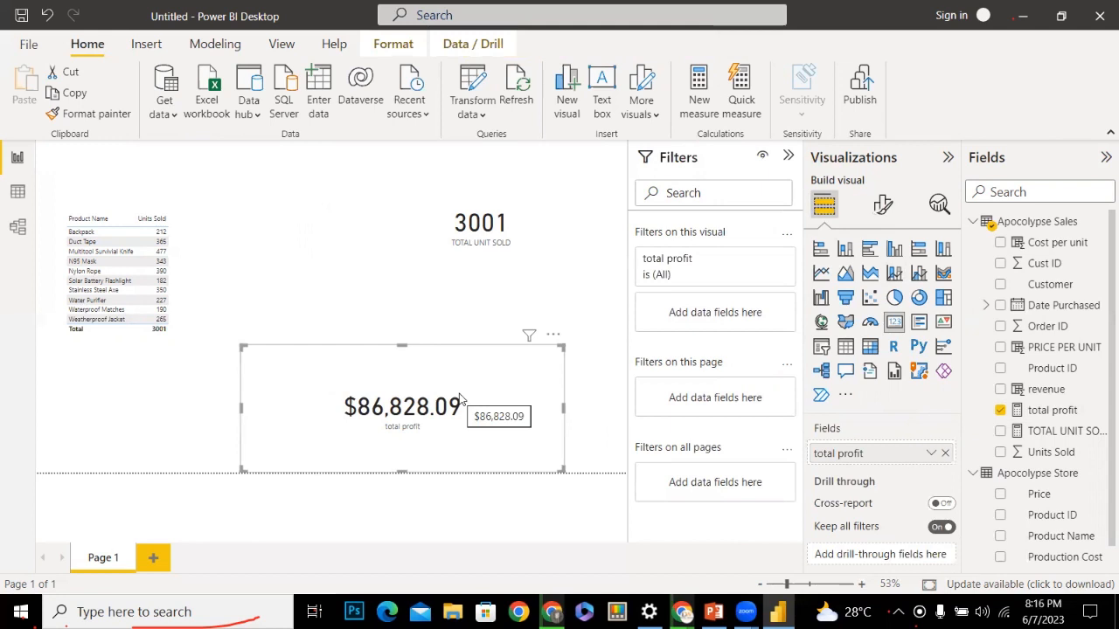
{"action": "left_click", "coordinate": [332, 276]}
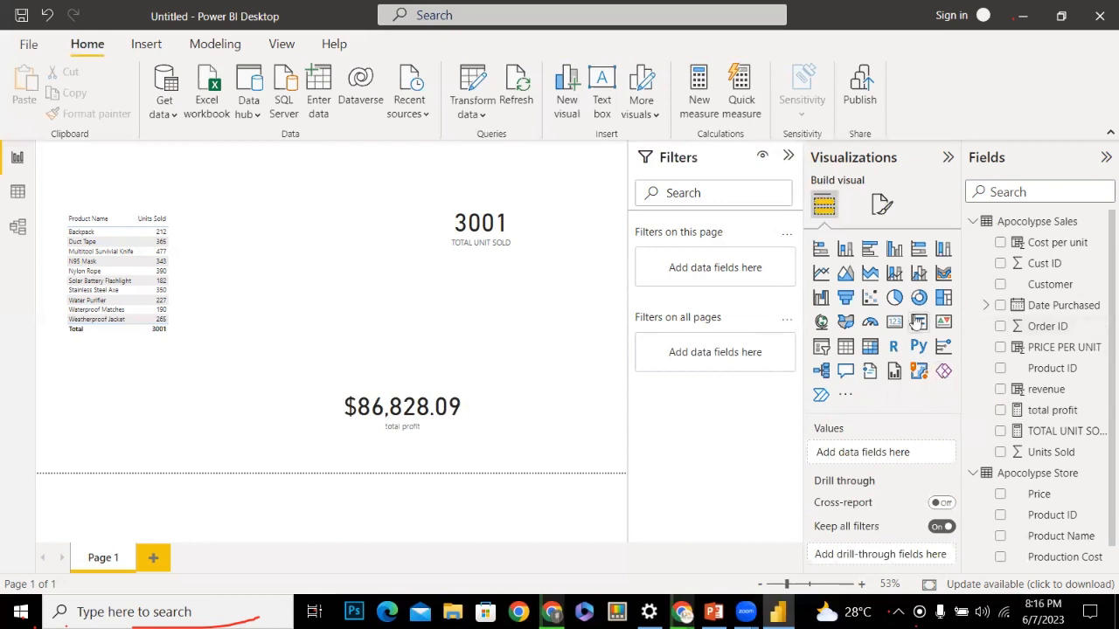
Add a matrix visual to the page with Customer from the Customer Information table as its rows
{"action": "left_click", "coordinate": [869, 348]}
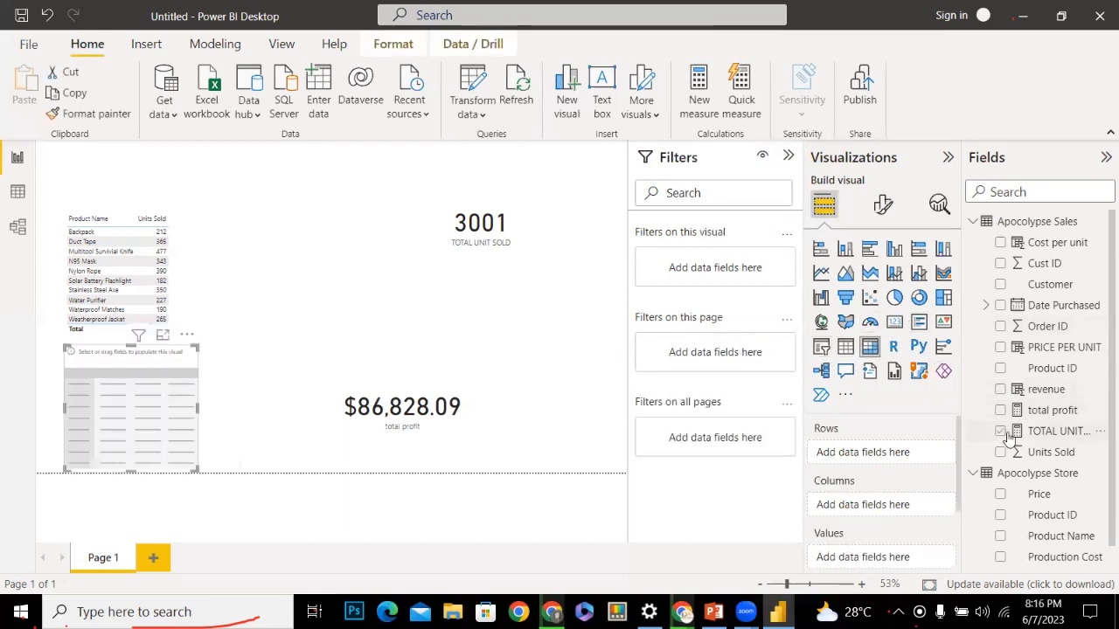
{"action": "left_click", "coordinate": [1001, 537]}
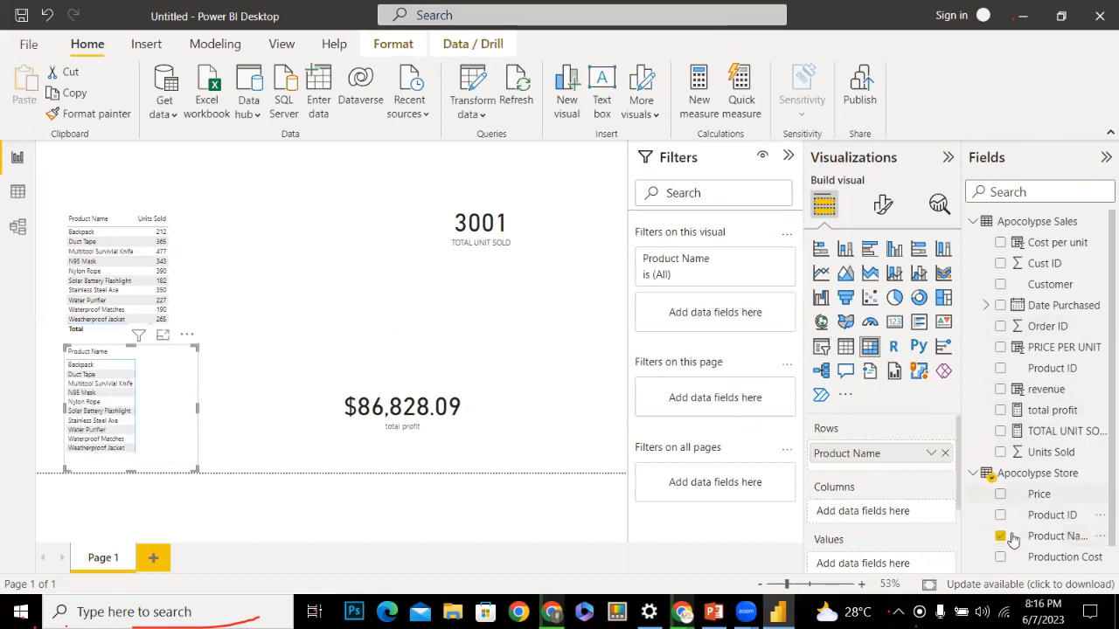
{"action": "left_click", "coordinate": [1000, 537]}
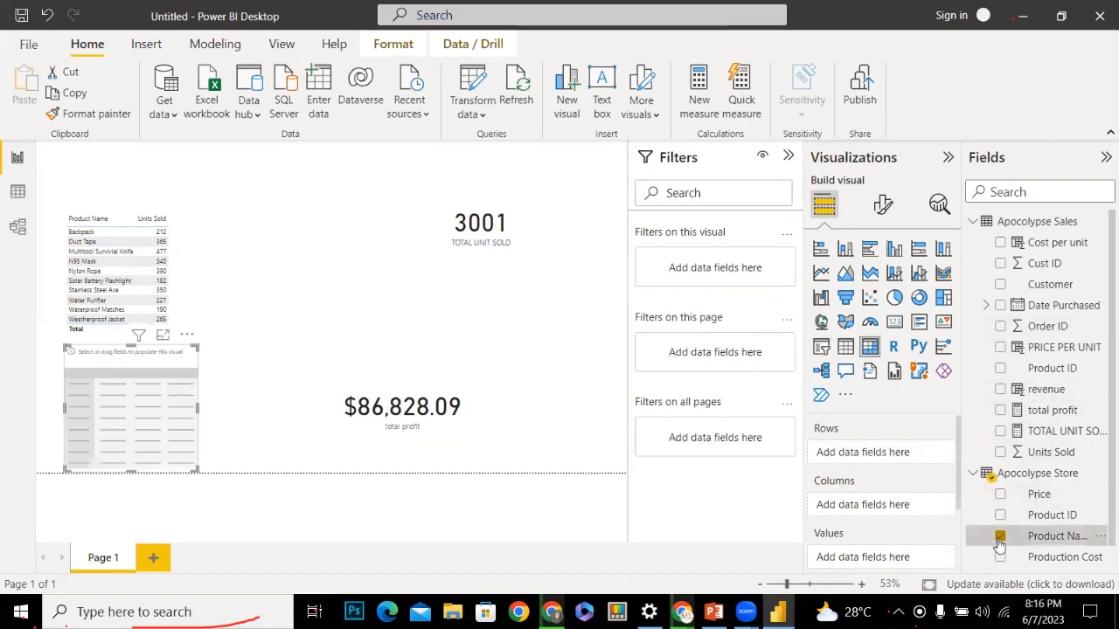
{"action": "left_click", "coordinate": [973, 473]}
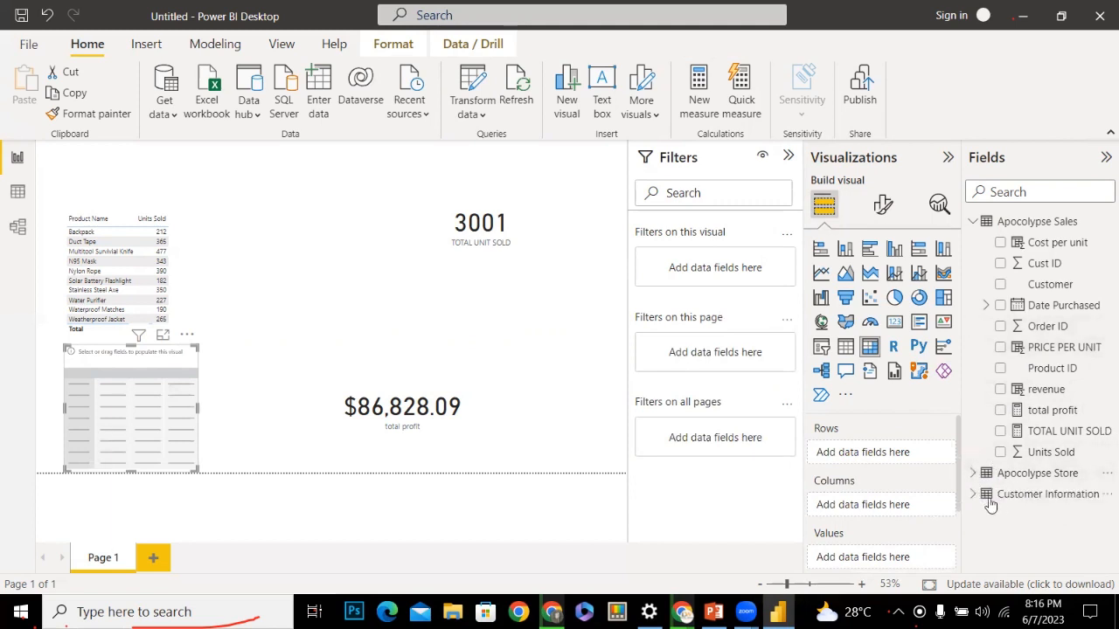
{"action": "left_click", "coordinate": [974, 496]}
{"action": "scroll", "coordinate": [1098, 486], "scroll_direction": "down", "scroll_amount": 2}
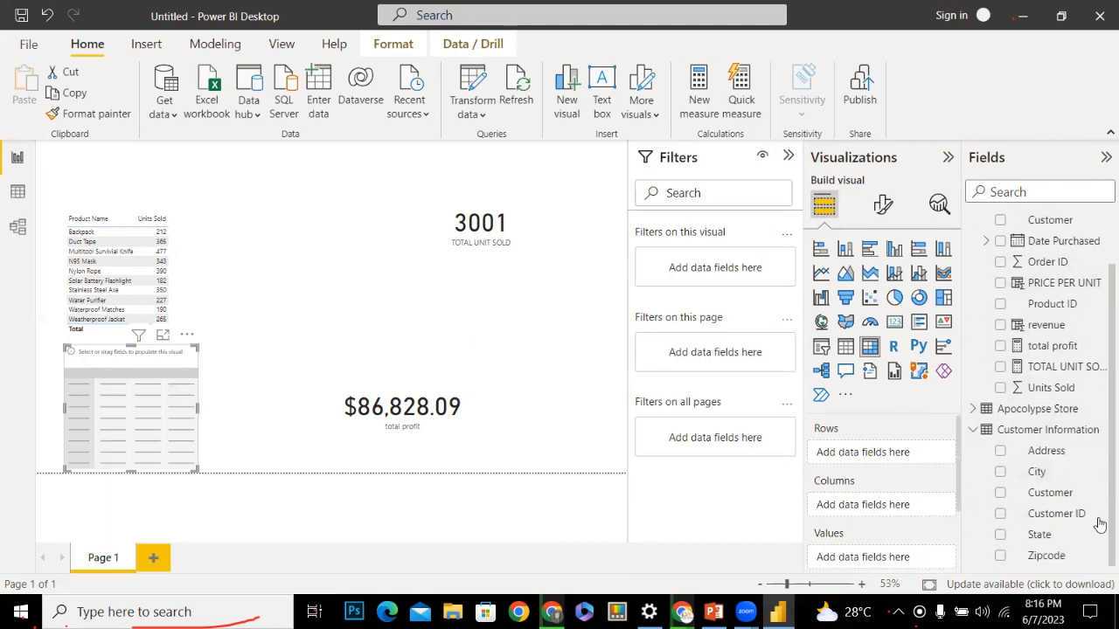
{"action": "left_click", "coordinate": [1001, 495]}
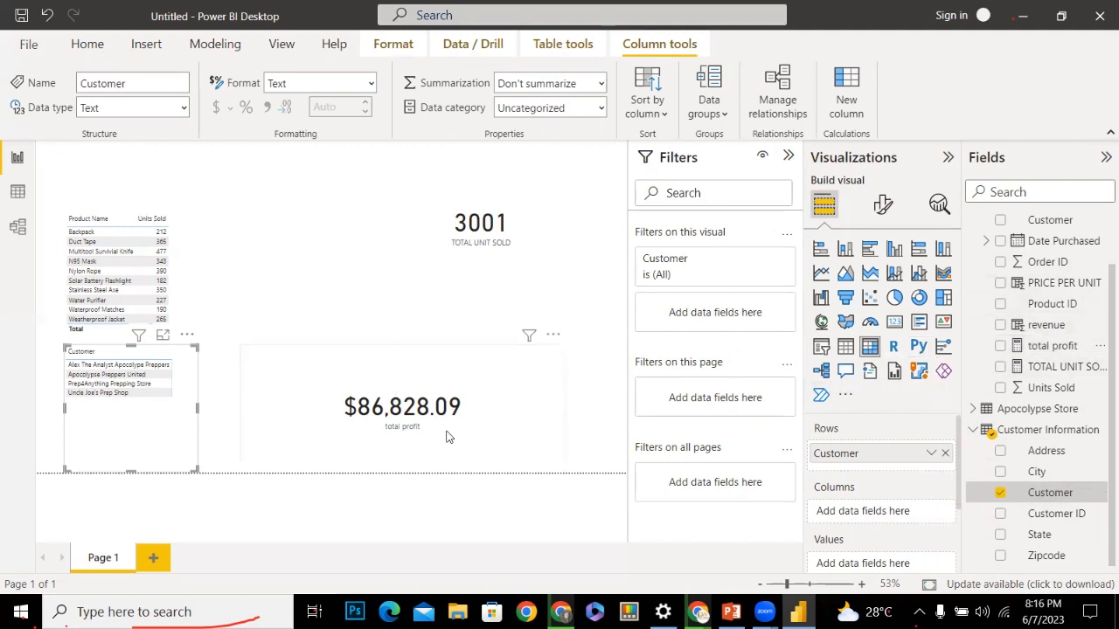
Add the total profit measure as the matrix's values and widen the matrix until the whole column fits
{"action": "left_click", "coordinate": [1001, 367]}
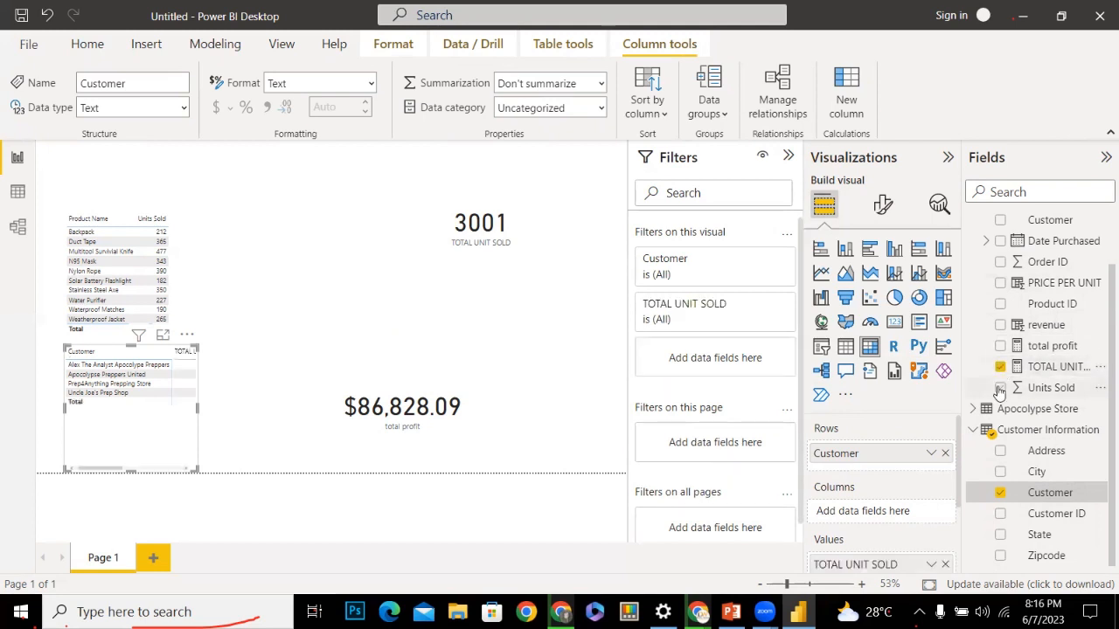
{"action": "left_click", "coordinate": [1001, 367]}
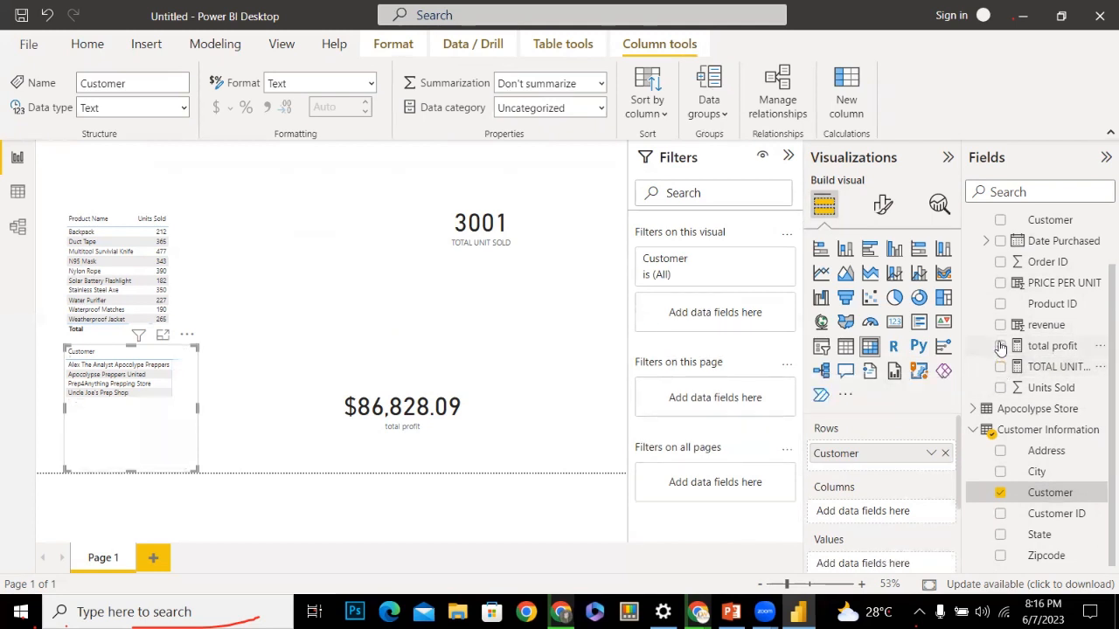
{"action": "left_click", "coordinate": [1001, 346]}
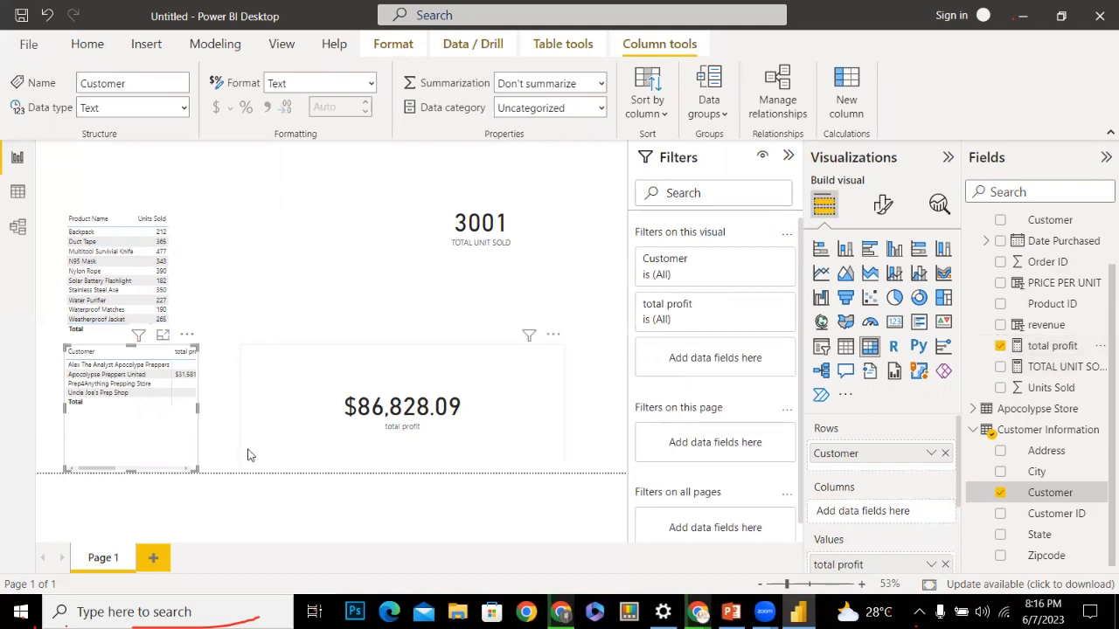
{"action": "left_click_drag", "start_coordinate": [198, 408], "coordinate": [274, 413]}
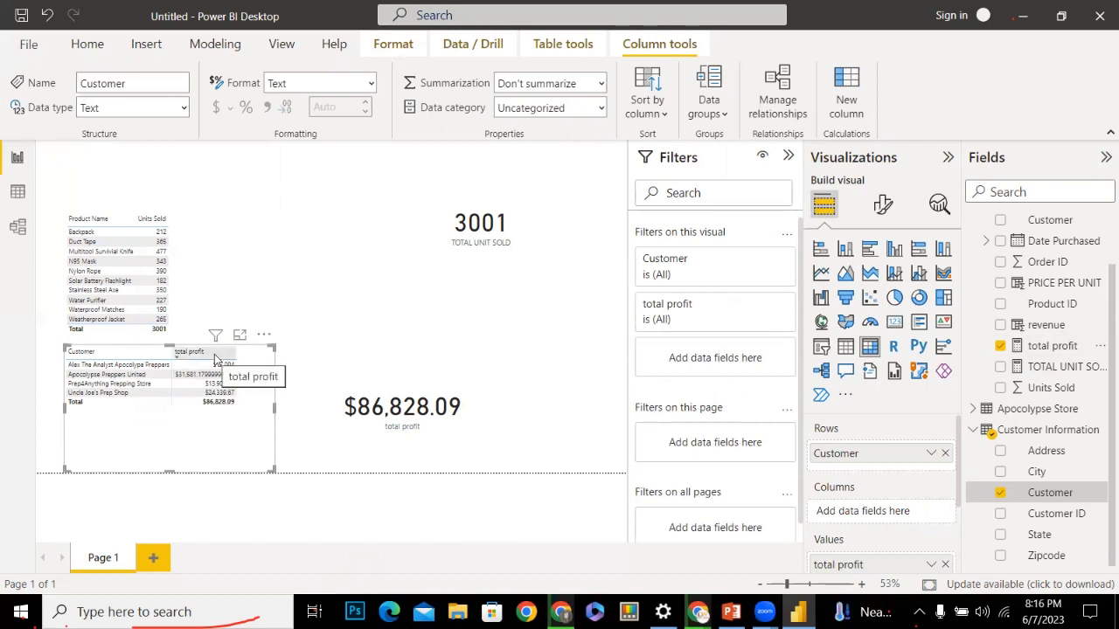
Sort the customer matrix by total profit in descending order and set the measure's decimal places to 0
{"action": "left_click", "coordinate": [215, 354]}
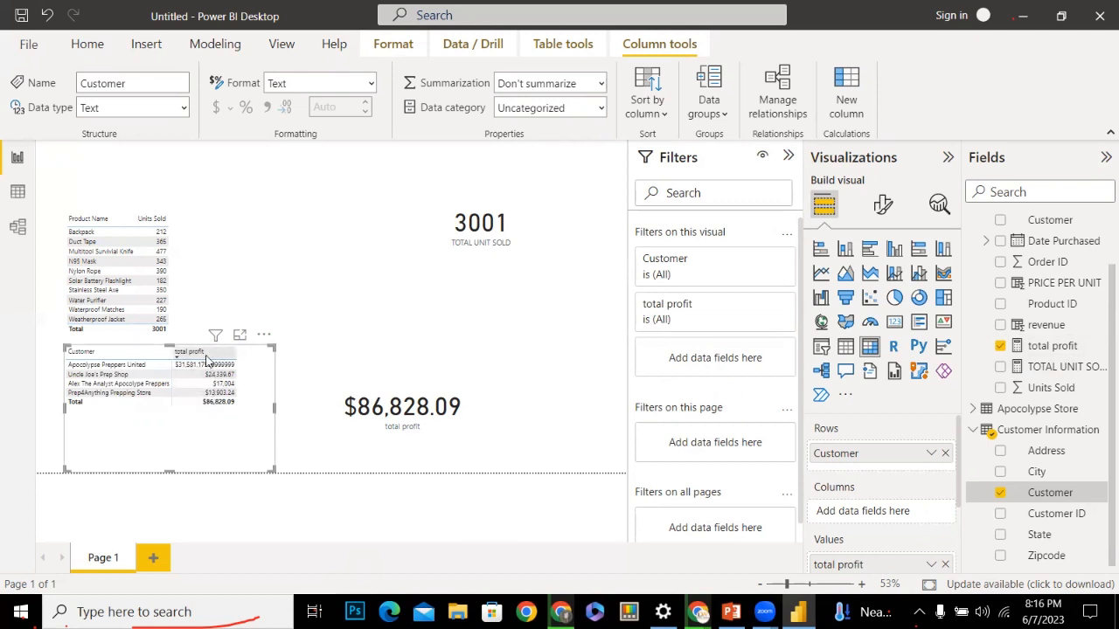
{"action": "left_click", "coordinate": [207, 358]}
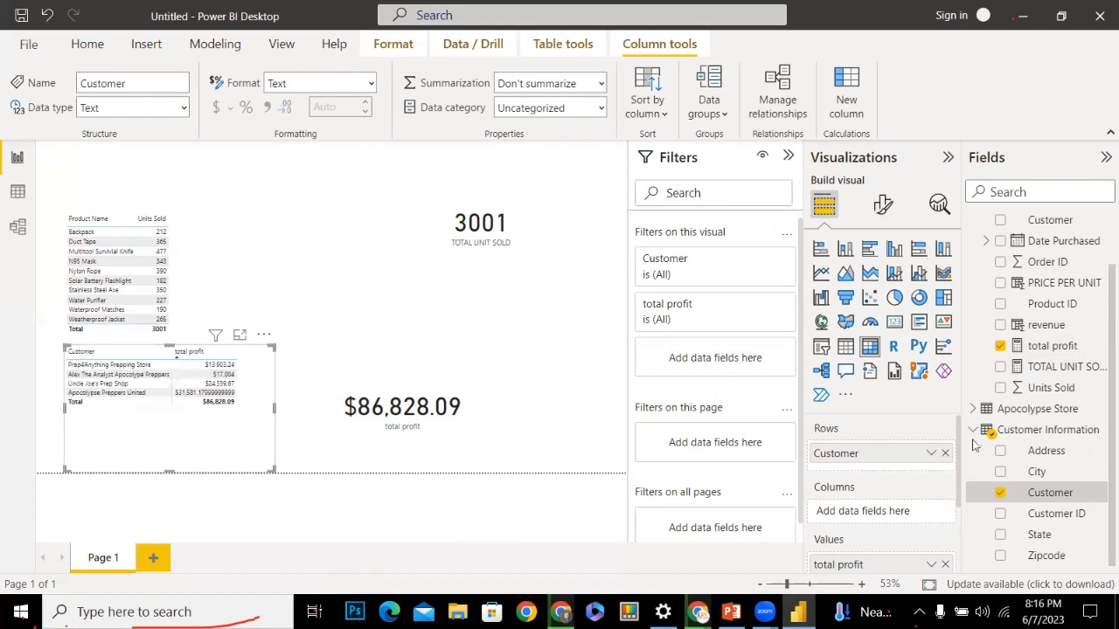
{"action": "left_click", "coordinate": [1049, 347]}
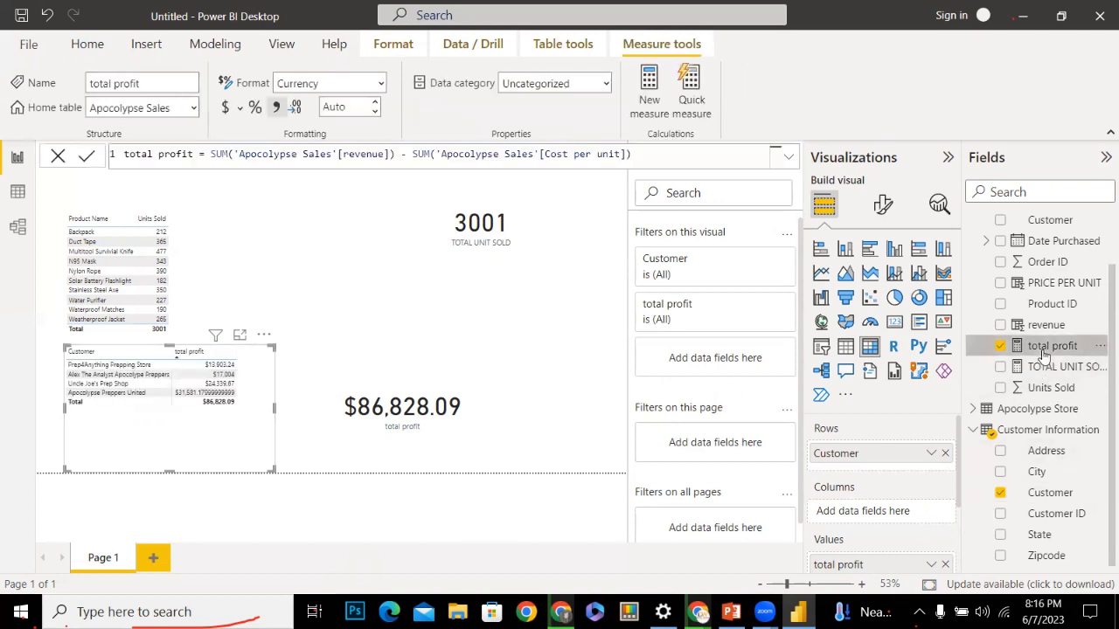
{"action": "left_click", "coordinate": [212, 359]}
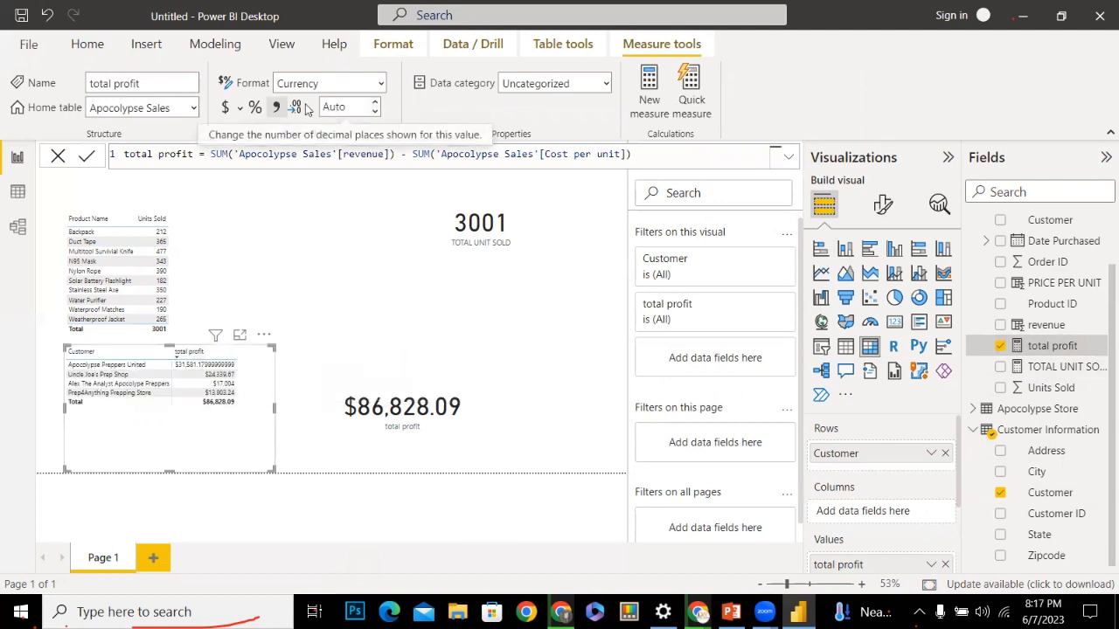
{"action": "left_click", "coordinate": [375, 107]}
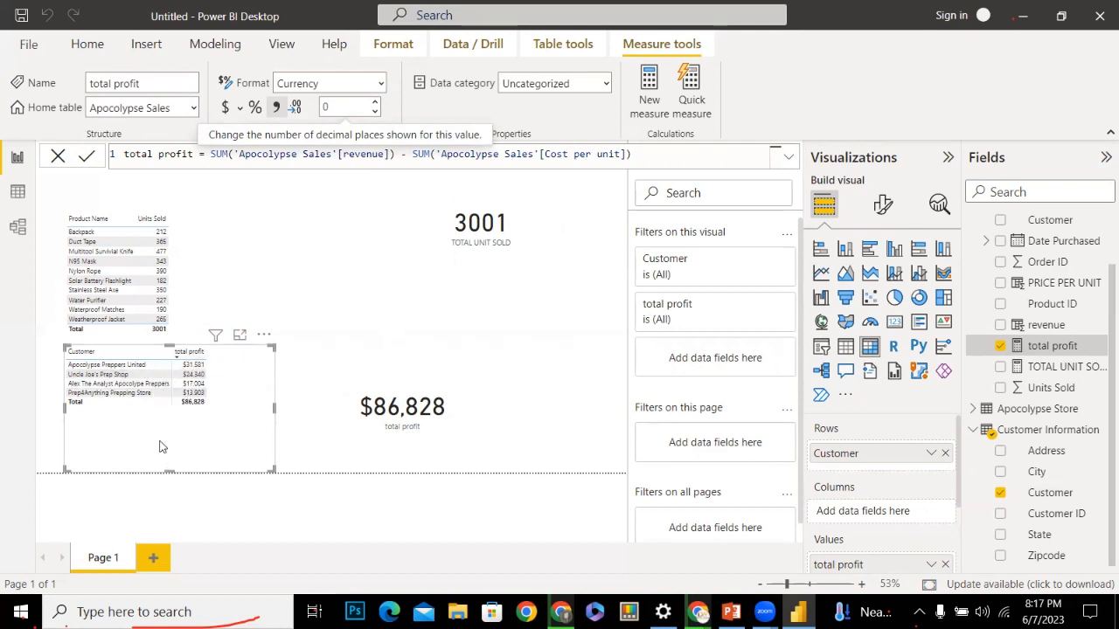
Shorten the customer matrix from its lower edge and widen the product table slightly to the right
{"action": "left_click_drag", "start_coordinate": [159, 446], "coordinate": [165, 420]}
{"action": "left_click", "coordinate": [198, 272]}
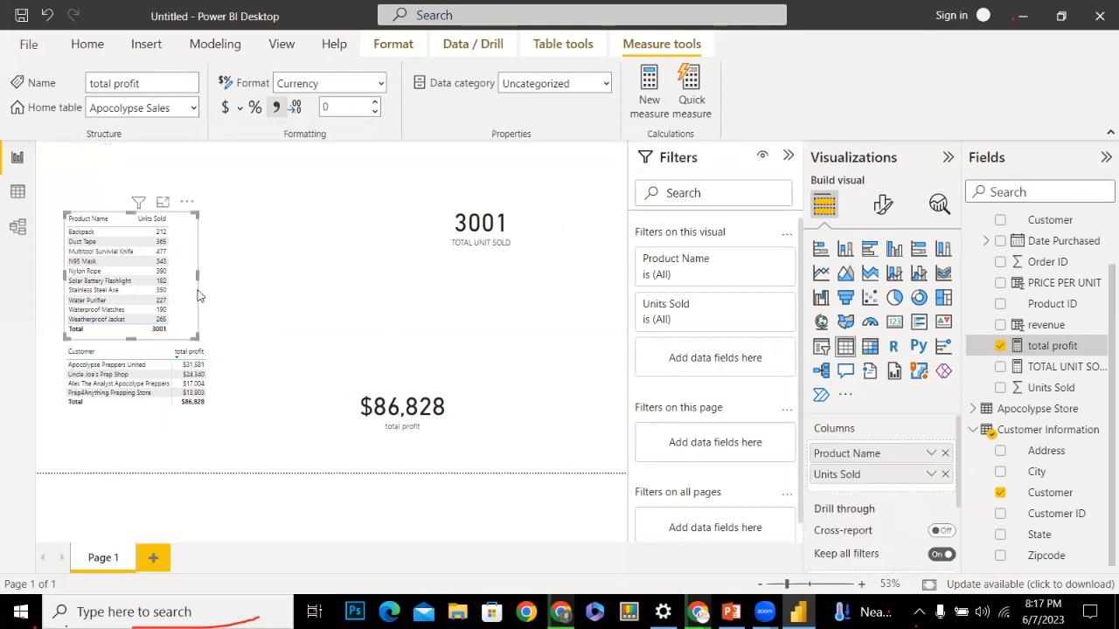
{"action": "left_click_drag", "start_coordinate": [241, 286], "coordinate": [239, 282]}
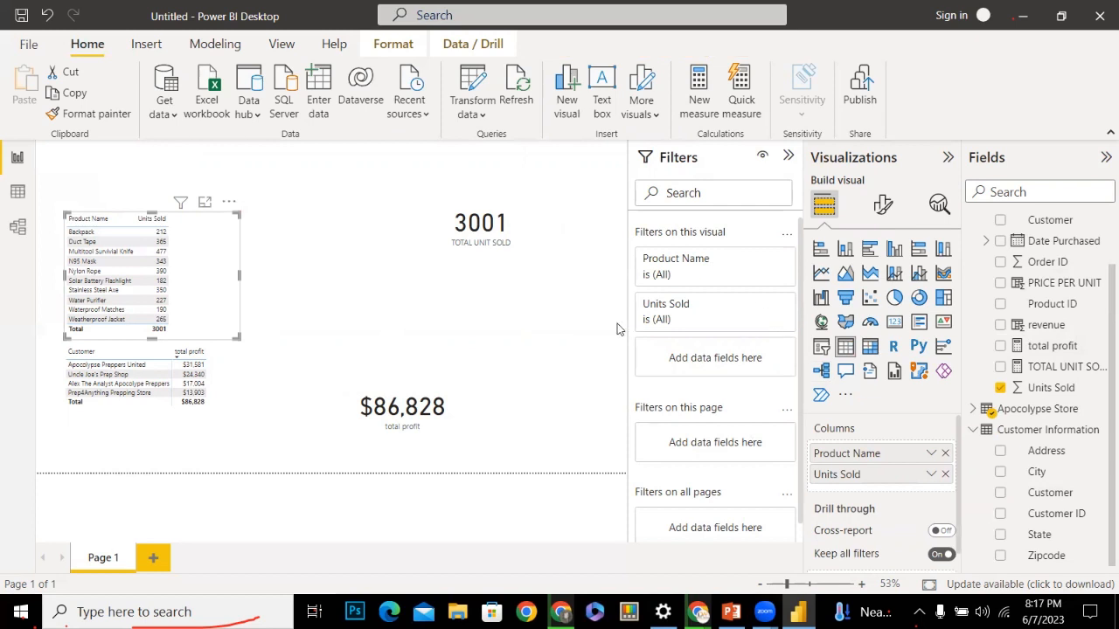
Move the customer matrix beside the product table, above the total profit card, and extend its lower edge downward
{"action": "left_click", "coordinate": [242, 368]}
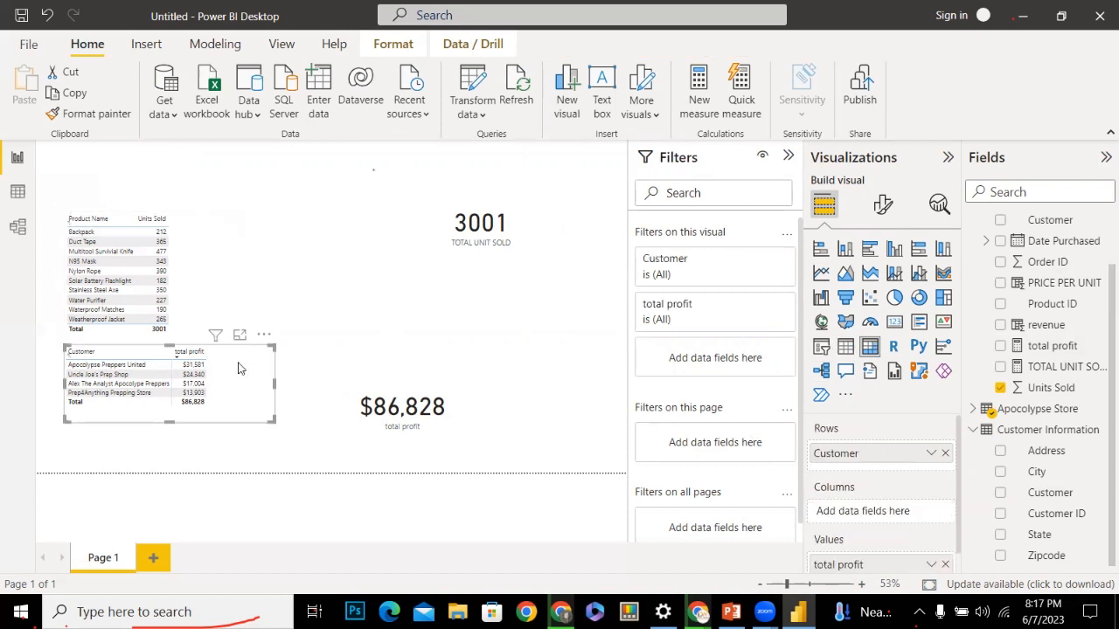
{"action": "left_click_drag", "start_coordinate": [243, 368], "coordinate": [401, 287]}
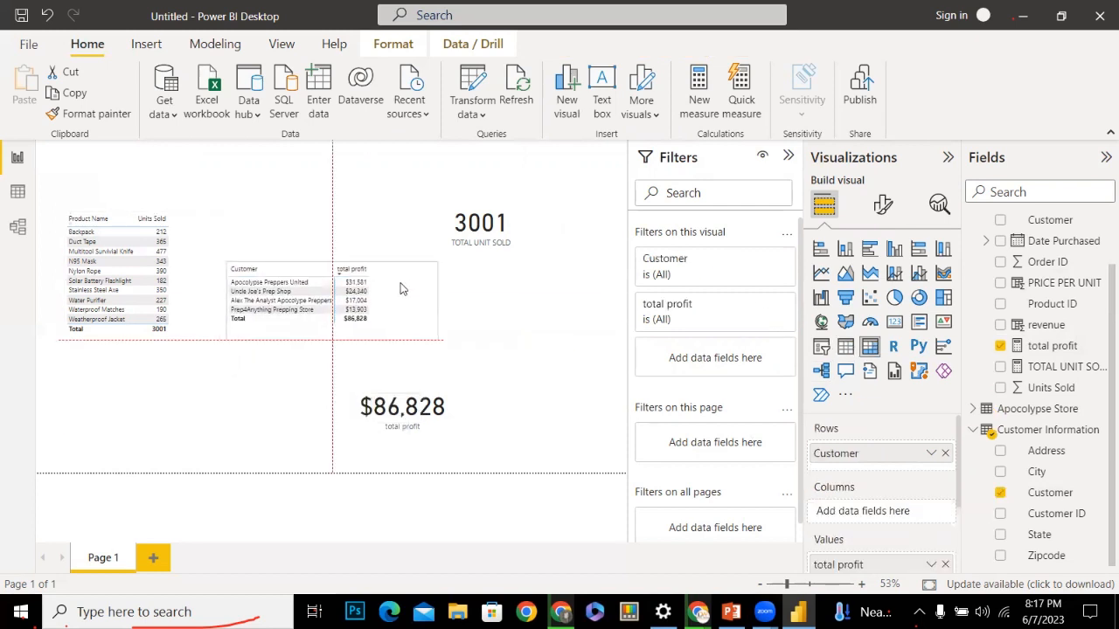
{"action": "left_click_drag", "start_coordinate": [331, 339], "coordinate": [339, 378]}
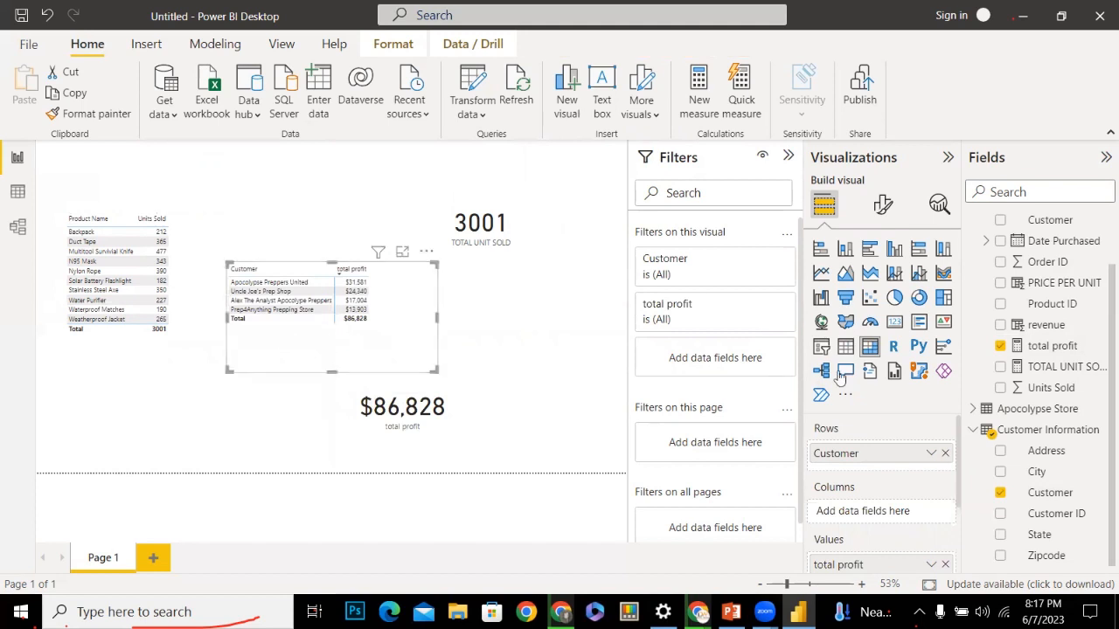
Increase the font size of the customer matrix's values to 19
{"action": "left_click", "coordinate": [881, 206]}
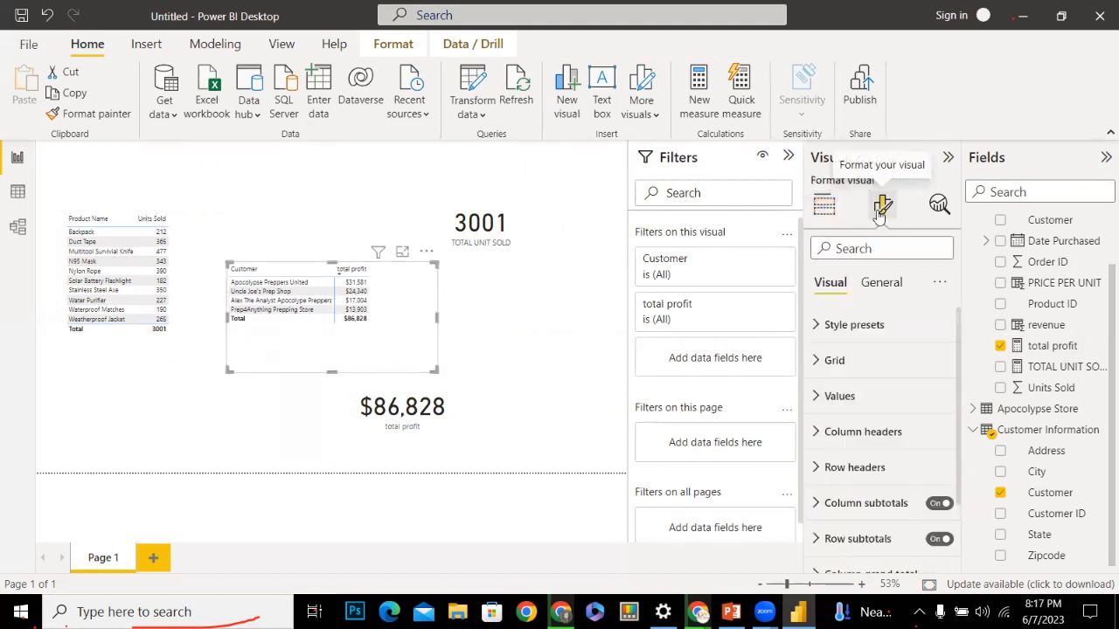
{"action": "left_click", "coordinate": [816, 397]}
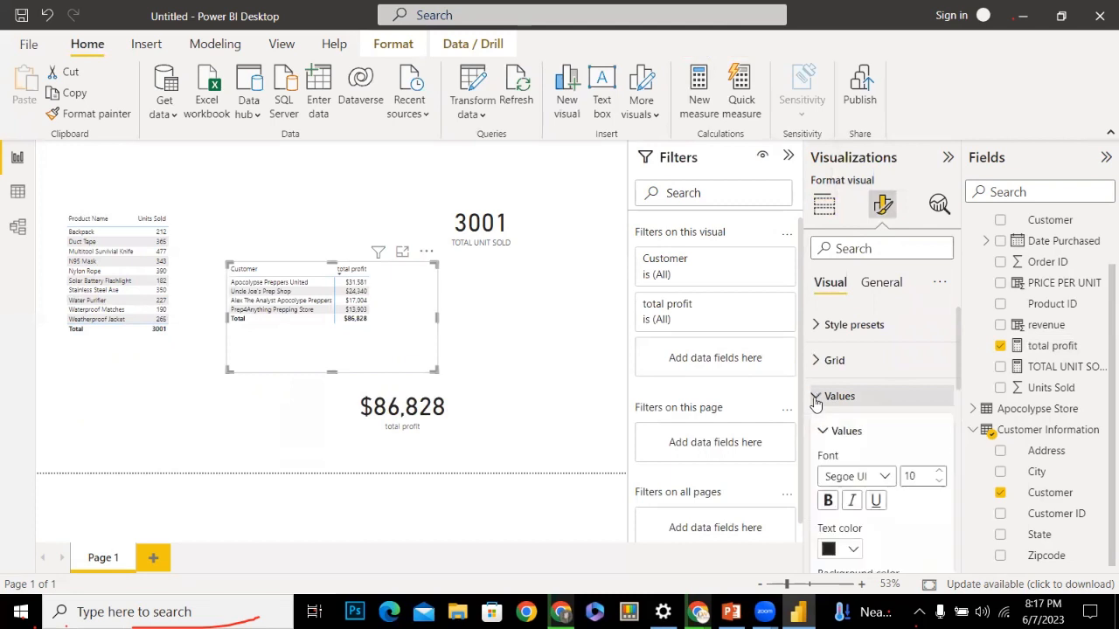
{"action": "double_click", "coordinate": [940, 472]}
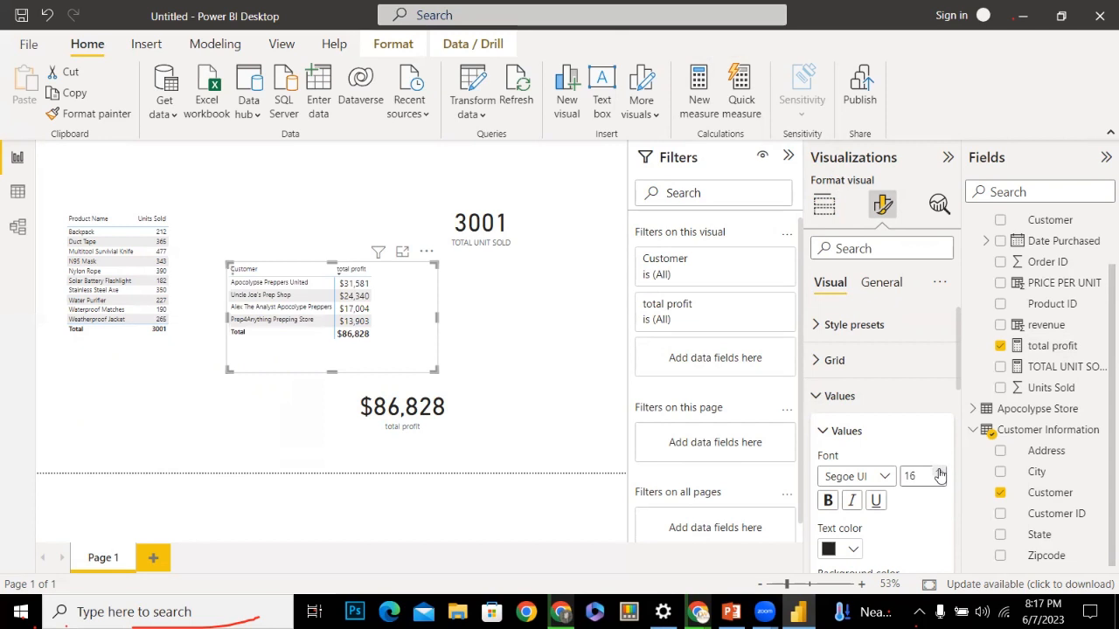
{"action": "left_click", "coordinate": [940, 472]}
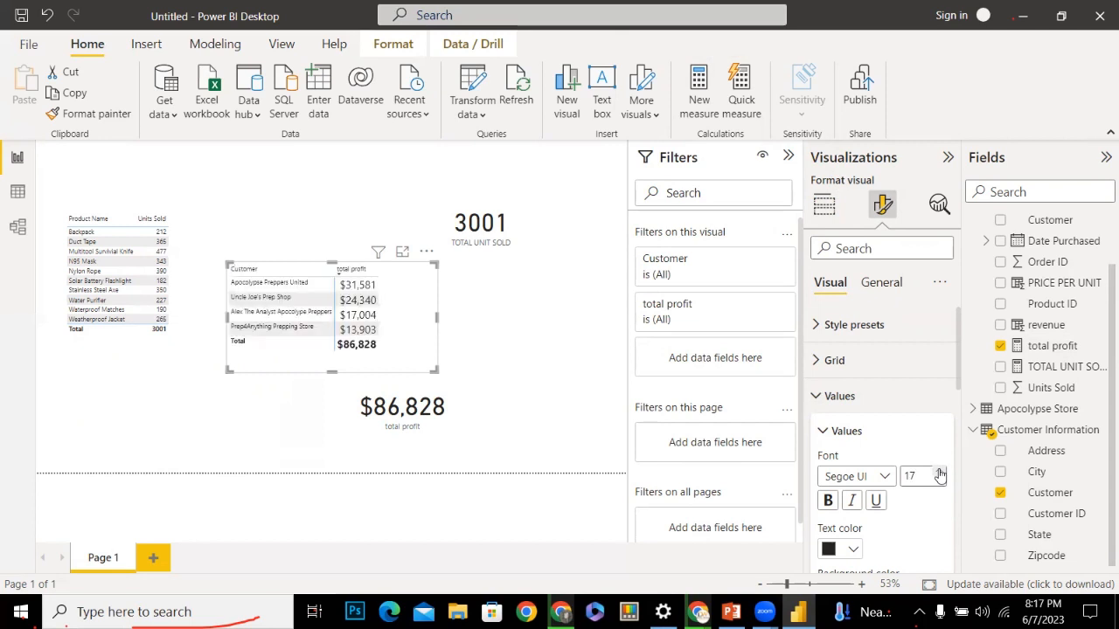
{"action": "left_click", "coordinate": [939, 473]}
{"action": "left_click", "coordinate": [940, 473]}
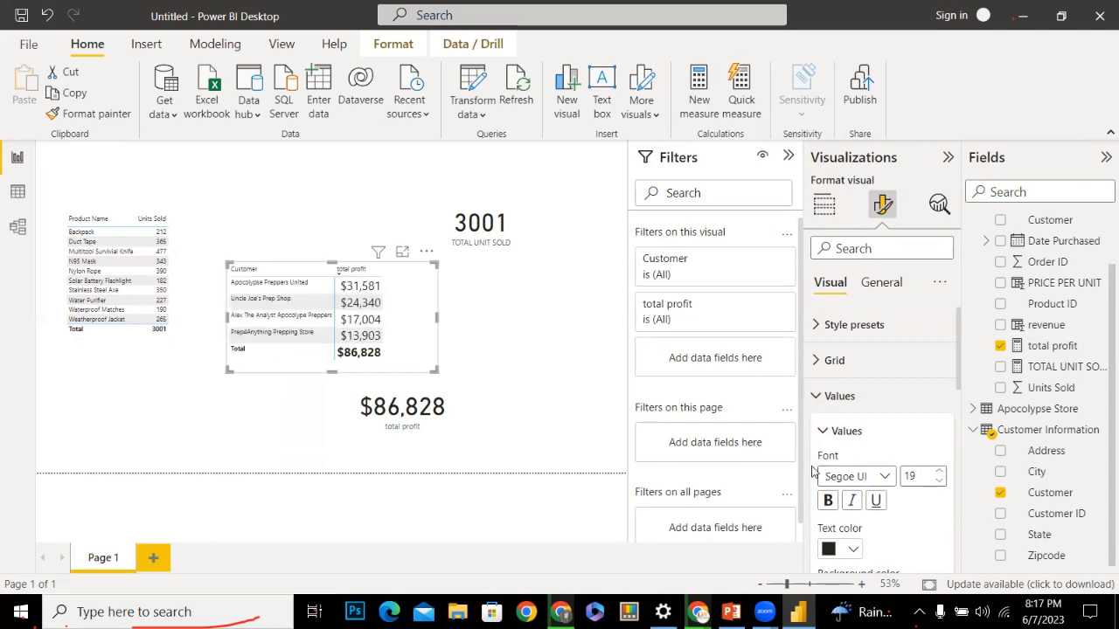
Sort the customer matrix by customer name in ascending order and select the Customer field of Customer Information
{"action": "left_click", "coordinate": [273, 273]}
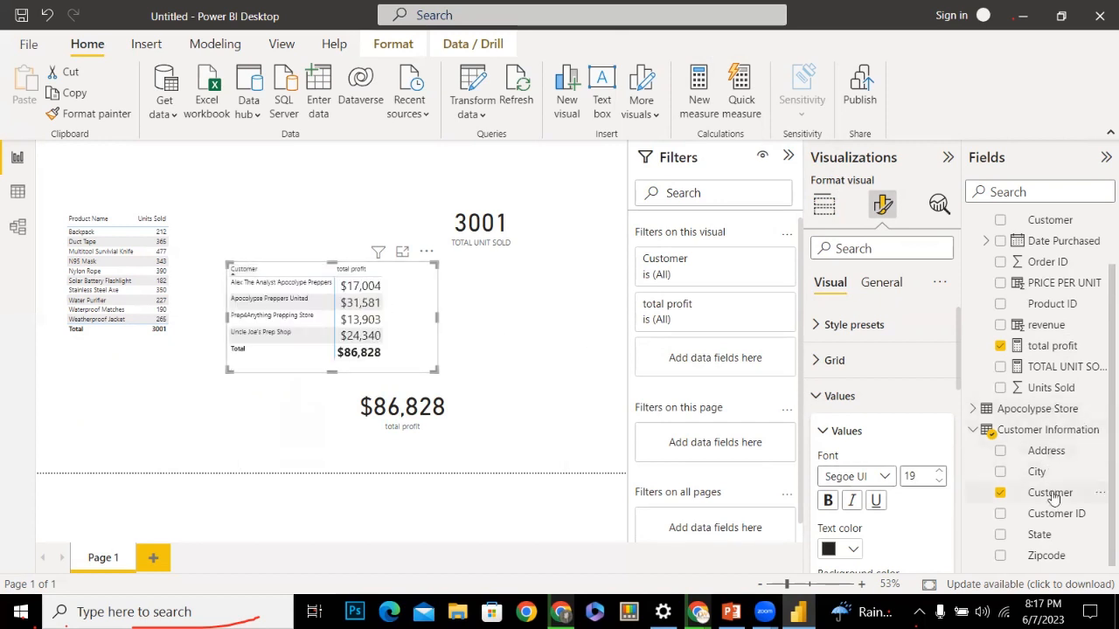
{"action": "left_click", "coordinate": [1050, 494]}
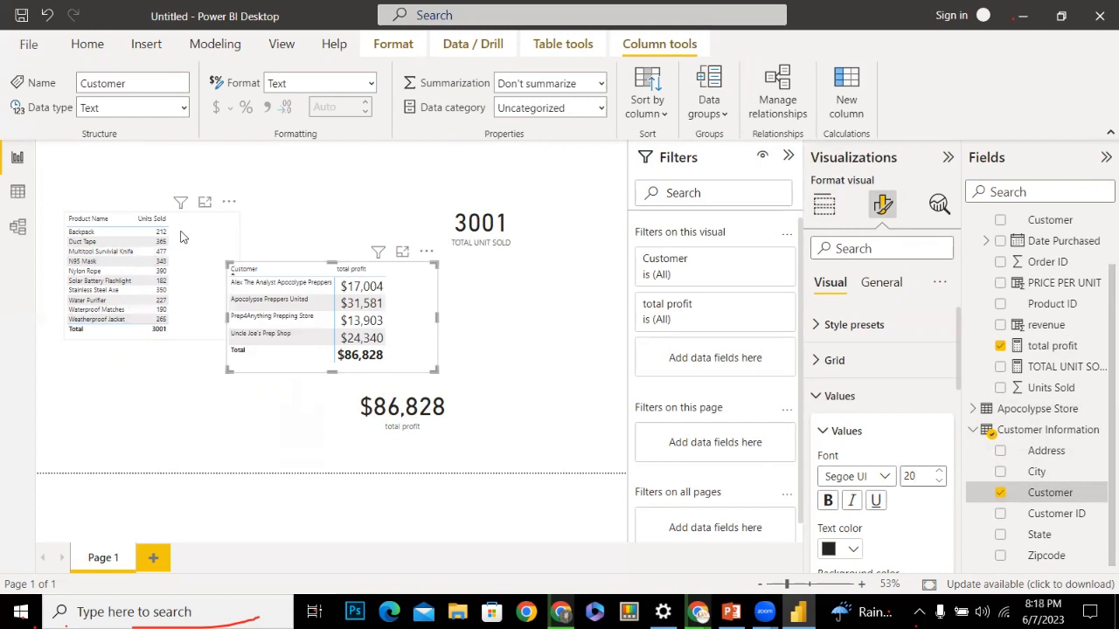
Move the customer matrix up to the top of the page and the product table down beside the total profit card
{"action": "left_click", "coordinate": [127, 216]}
{"action": "left_click", "coordinate": [423, 364]}
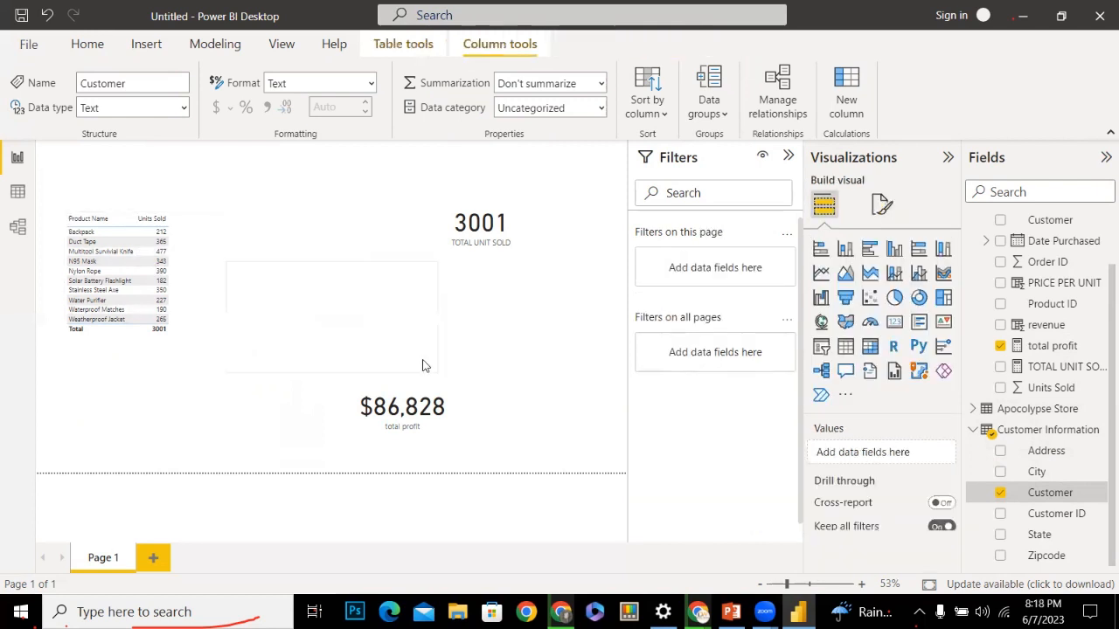
{"action": "left_click", "coordinate": [200, 228]}
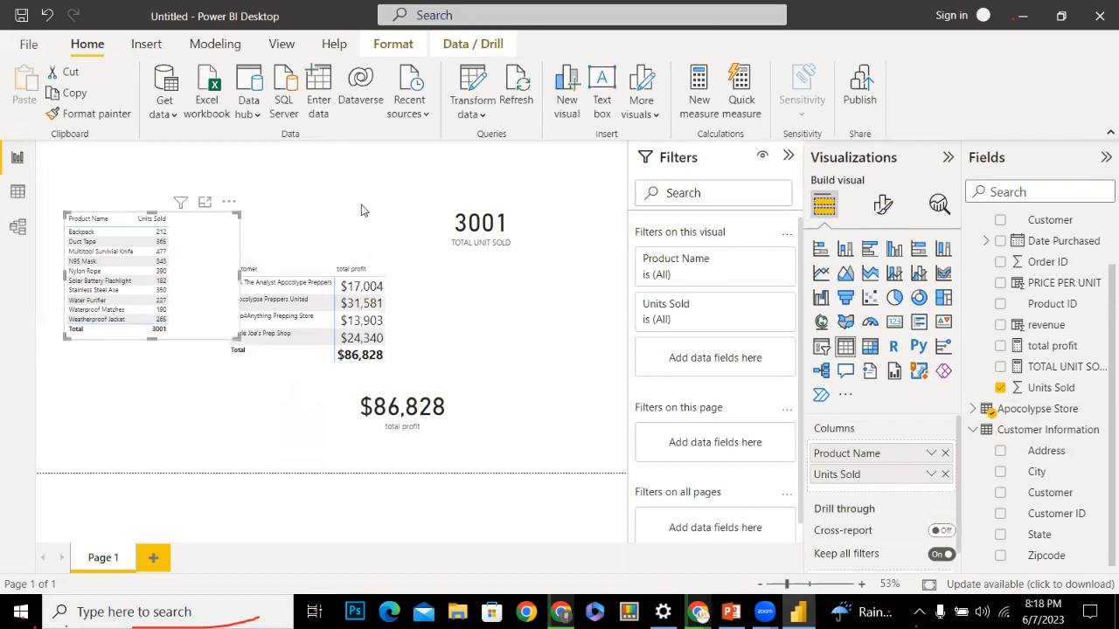
{"action": "left_click_drag", "start_coordinate": [427, 260], "coordinate": [429, 158]}
{"action": "left_click_drag", "start_coordinate": [179, 267], "coordinate": [217, 402]}
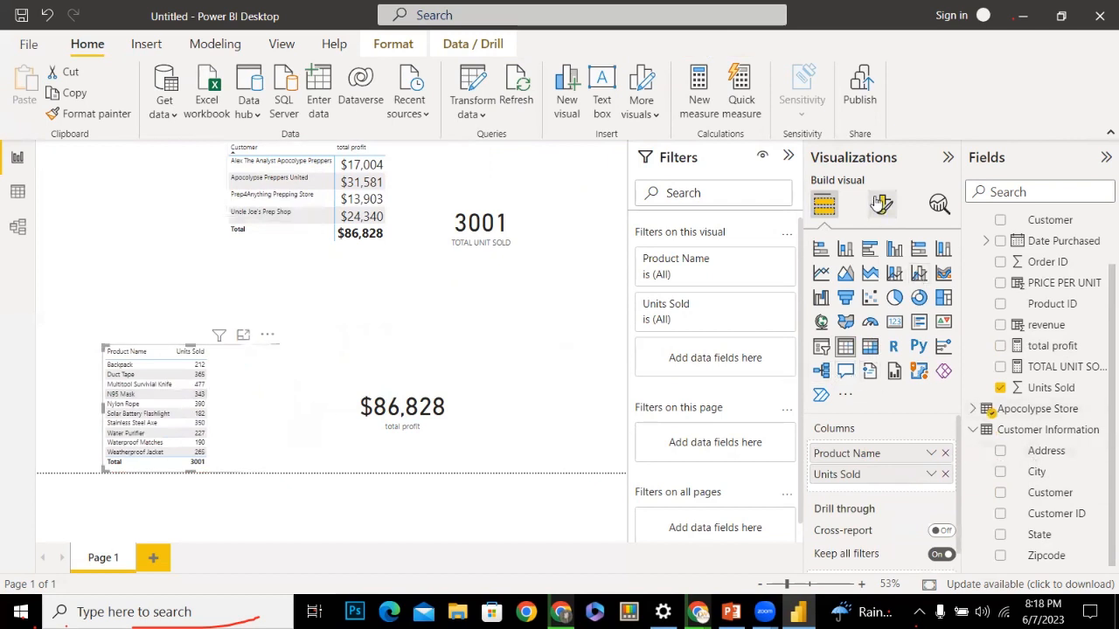
Add total profit to the product table and move the table to the page's left edge, midway up
{"action": "left_click", "coordinate": [1002, 347]}
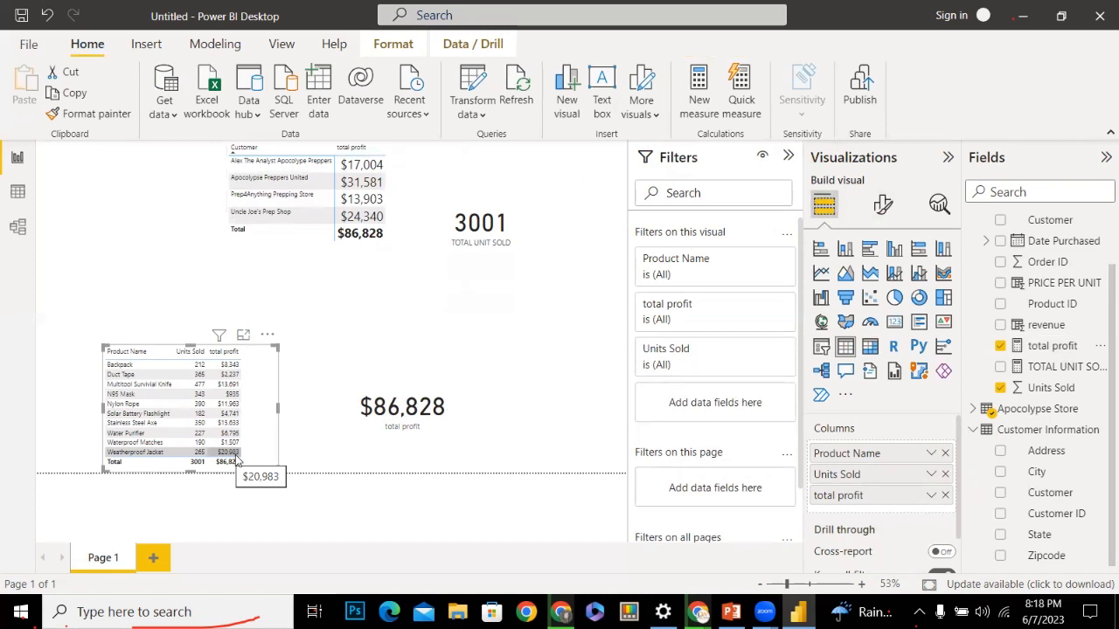
{"action": "left_click", "coordinate": [319, 466]}
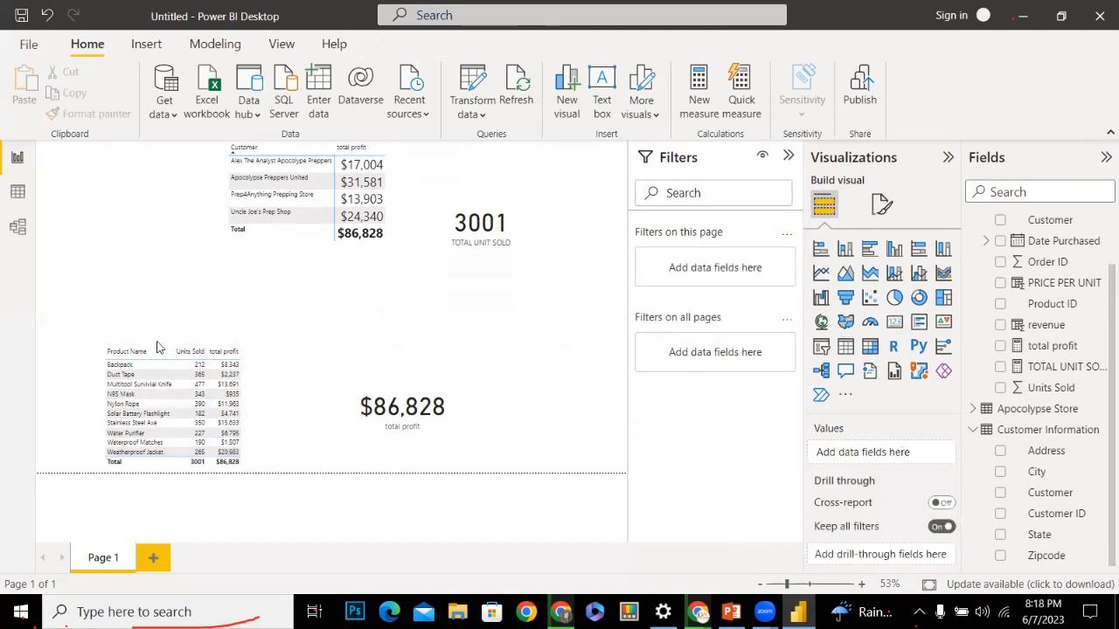
{"action": "left_click", "coordinate": [104, 413]}
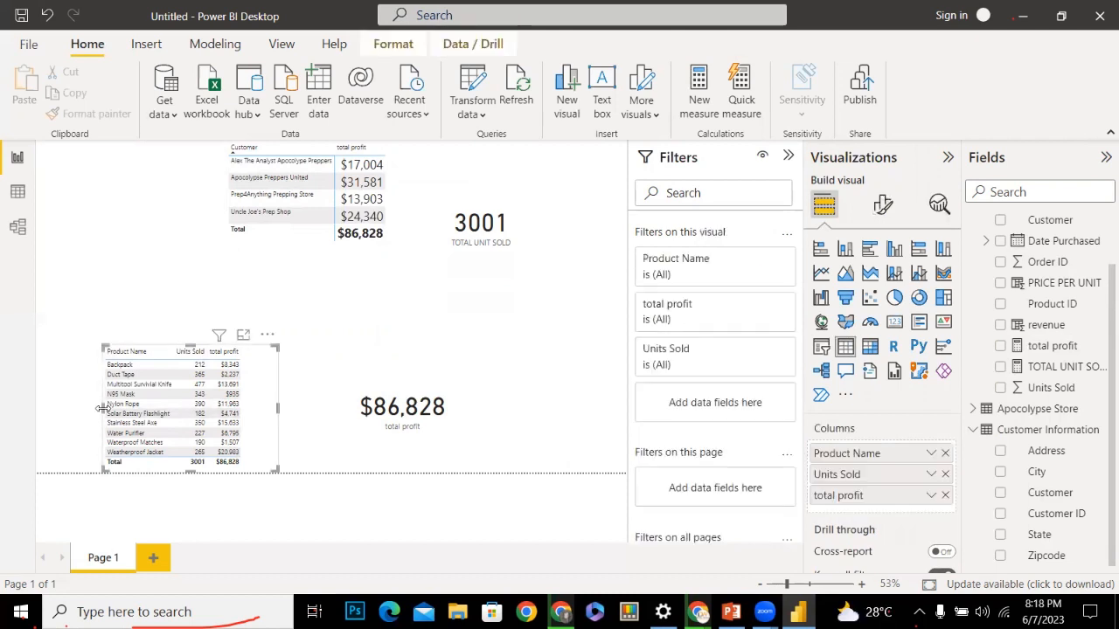
{"action": "left_click_drag", "start_coordinate": [259, 405], "coordinate": [193, 298]}
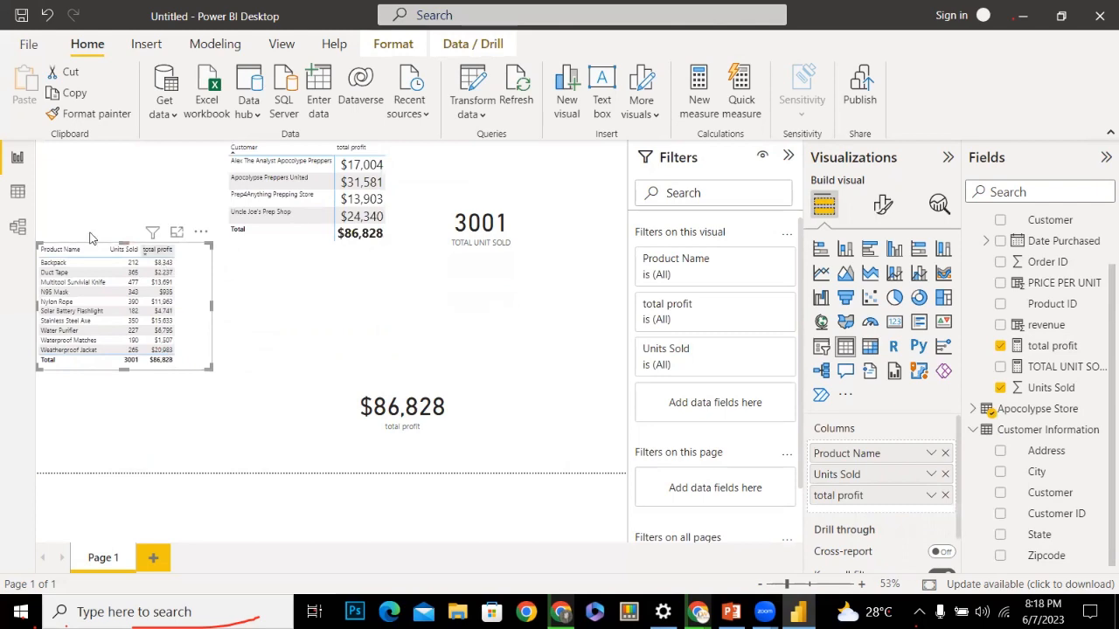
Inspect the profit column in Data view and add a new calculated column to the Apocolypse Sales table
{"action": "left_click", "coordinate": [17, 193]}
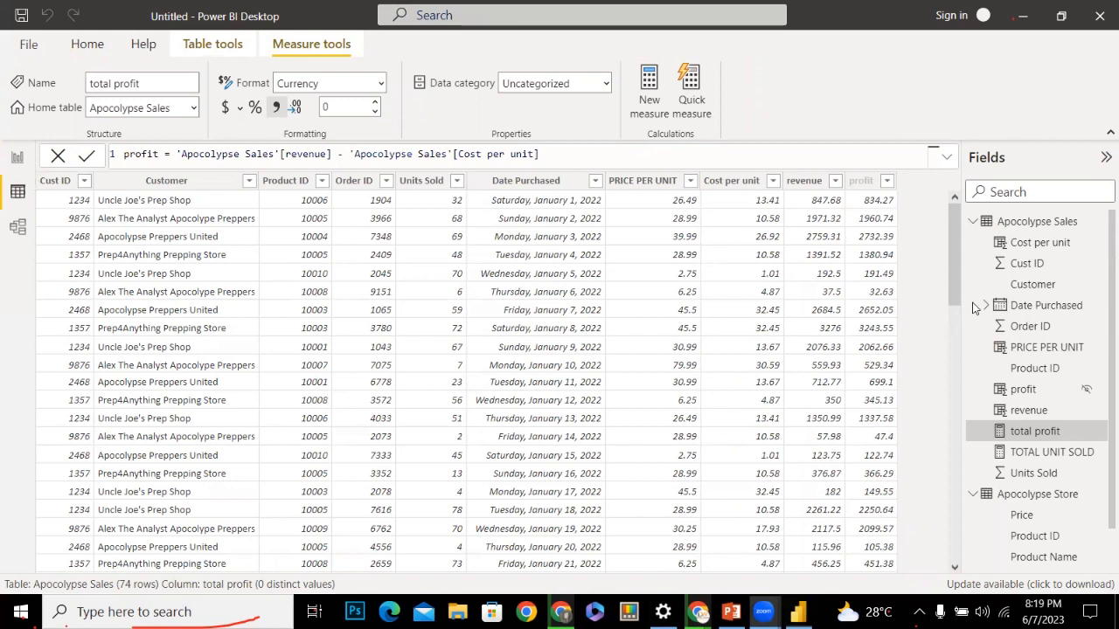
{"action": "left_click", "coordinate": [867, 182]}
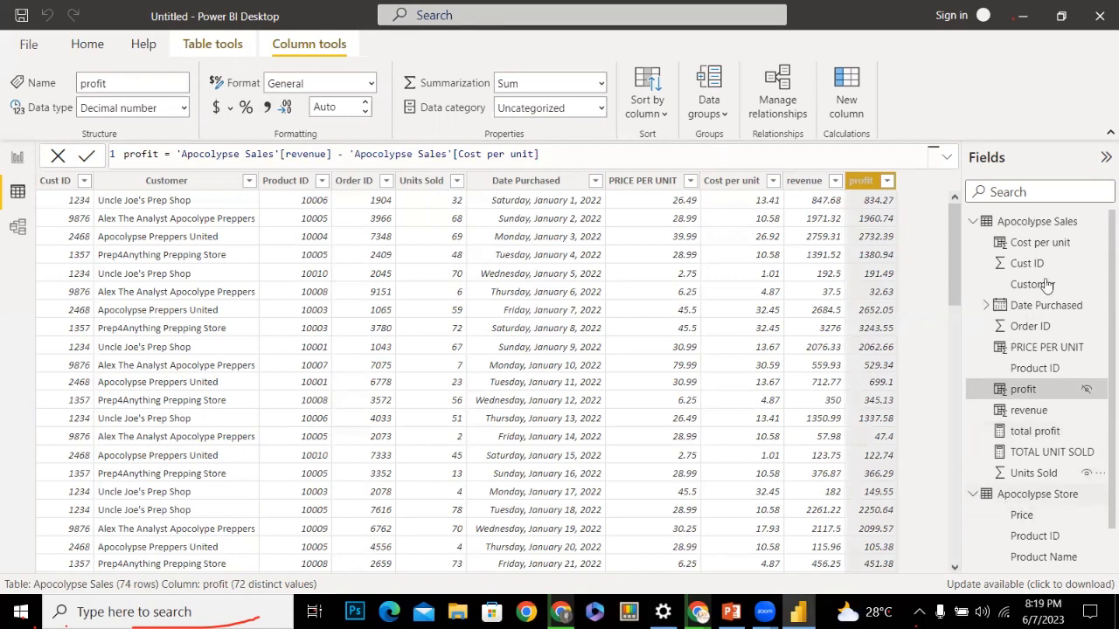
{"action": "left_click", "coordinate": [1027, 226]}
{"action": "right_click", "coordinate": [1027, 225]}
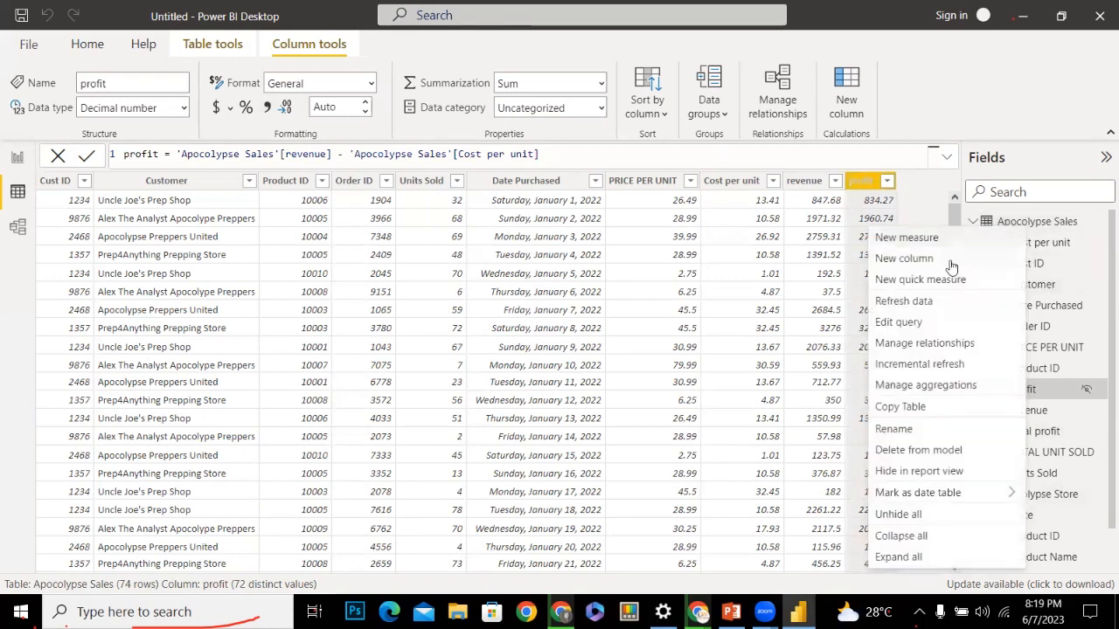
{"action": "left_click", "coordinate": [933, 257]}
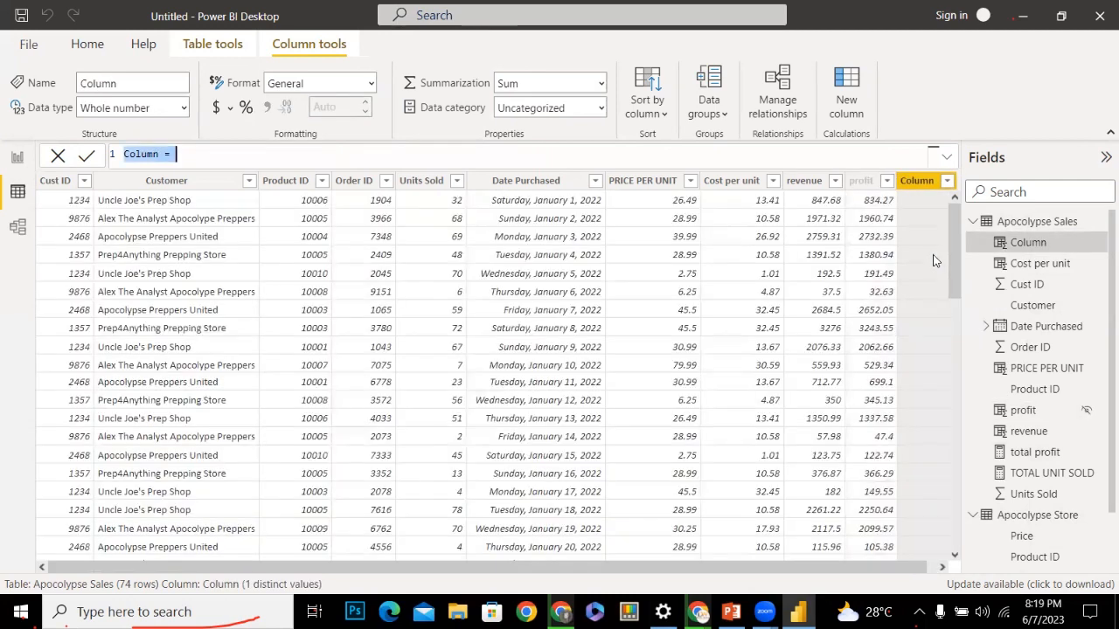
Name the new calculated column "profit margin %" in its formula, ready to continue after the equals sign
{"action": "left_click", "coordinate": [137, 154]}
{"action": "double_click", "coordinate": [137, 154]}
{"action": "type", "text": "pr"}
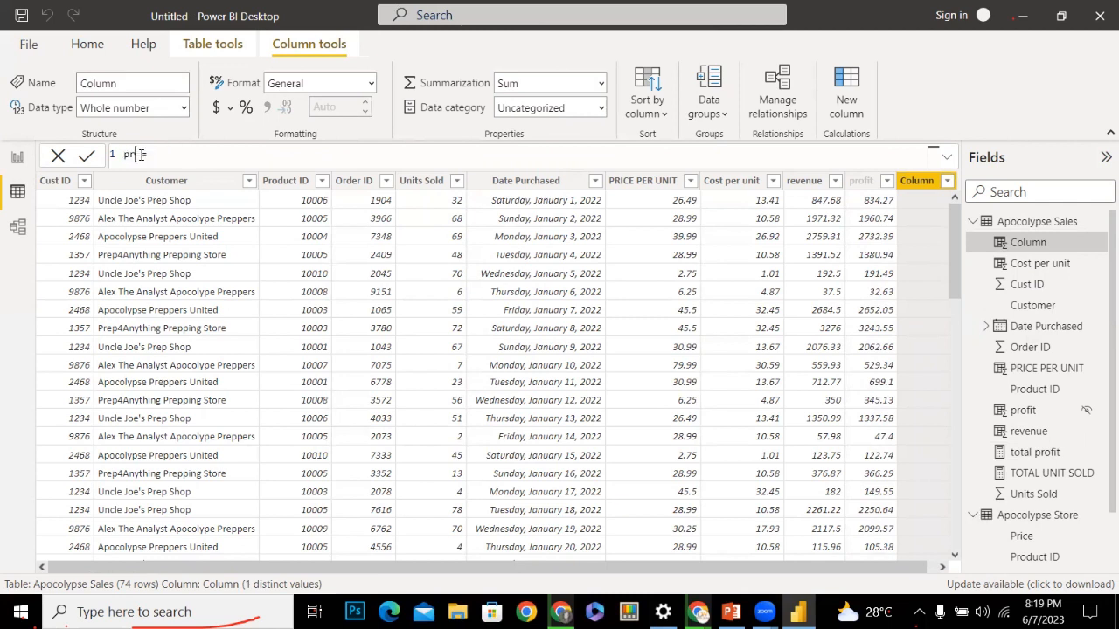
{"action": "type", "text": "ofit margin"}
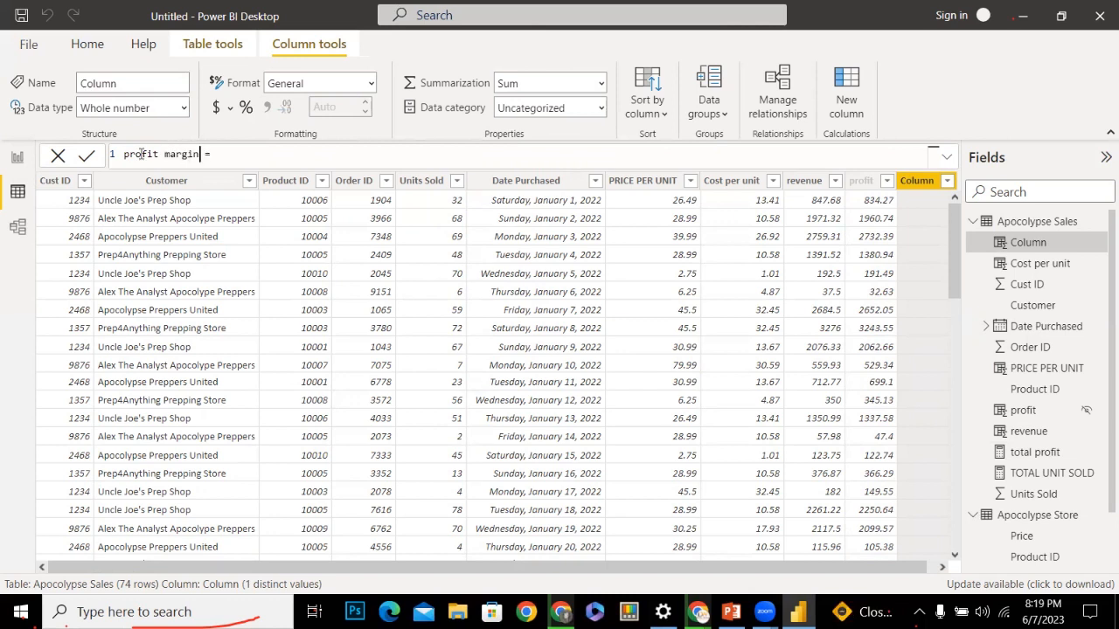
{"action": "type", "text": " %"}
{"action": "left_click", "coordinate": [241, 155]}
{"action": "type", "text": "p"}
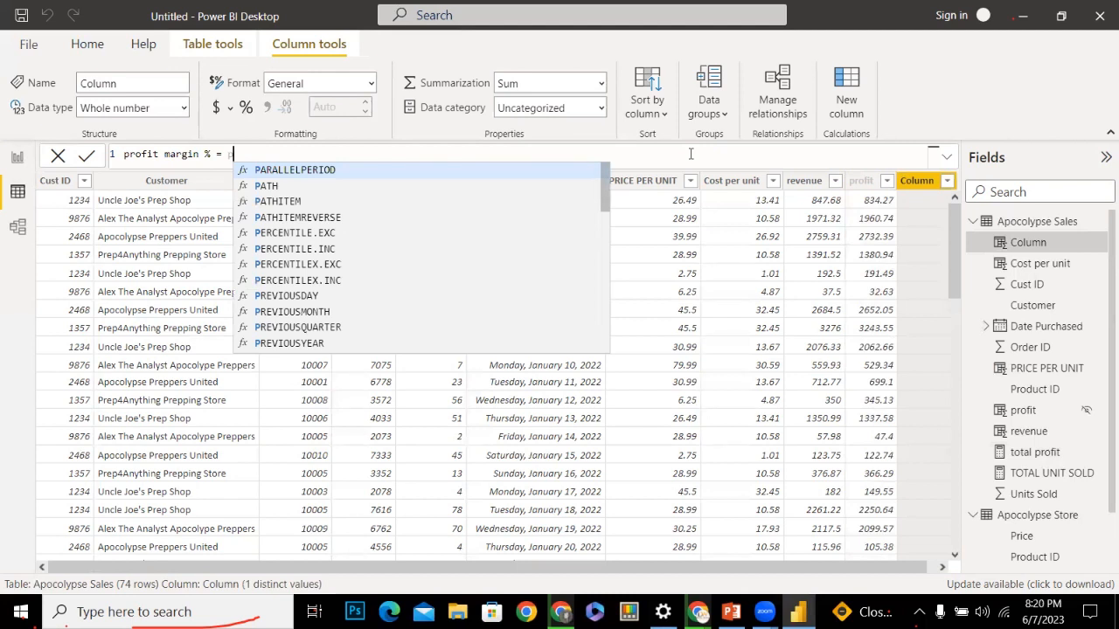
{"action": "type", "text": "ro"}
{"action": "key", "text": "Down"}
{"action": "key", "text": "Down"}
{"action": "key", "text": "Down"}
{"action": "key", "text": "Down"}
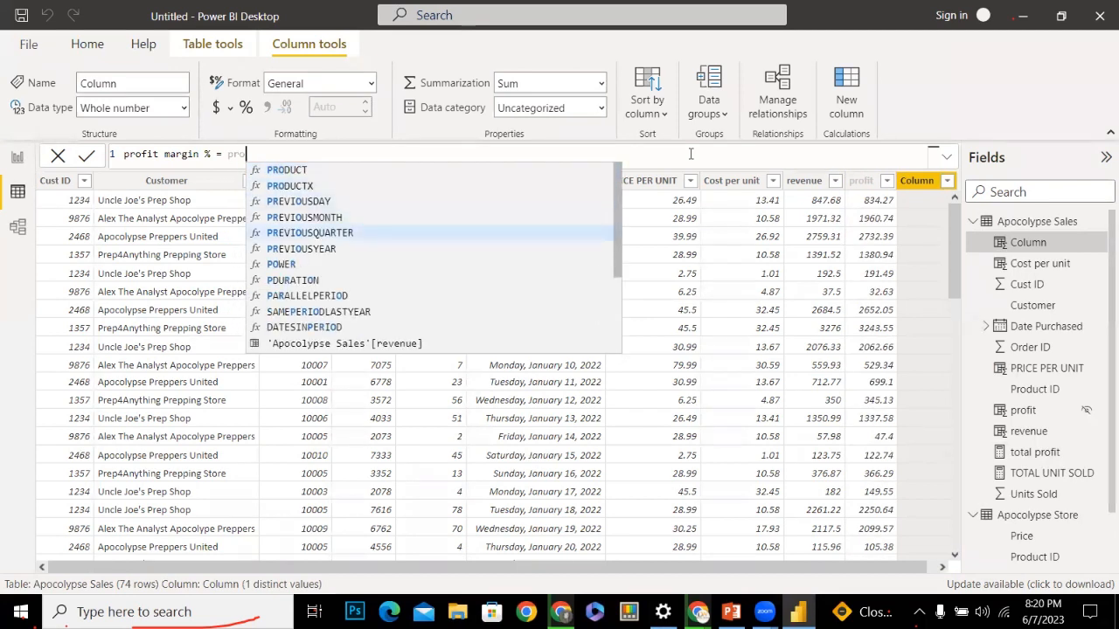
{"action": "key", "text": "Down"}
{"action": "key", "text": "Down"}
{"action": "key", "text": "Down"}
{"action": "key", "text": "Down"}
{"action": "key", "text": "Down"}
{"action": "key", "text": "Down"}
{"action": "key", "text": "Down"}
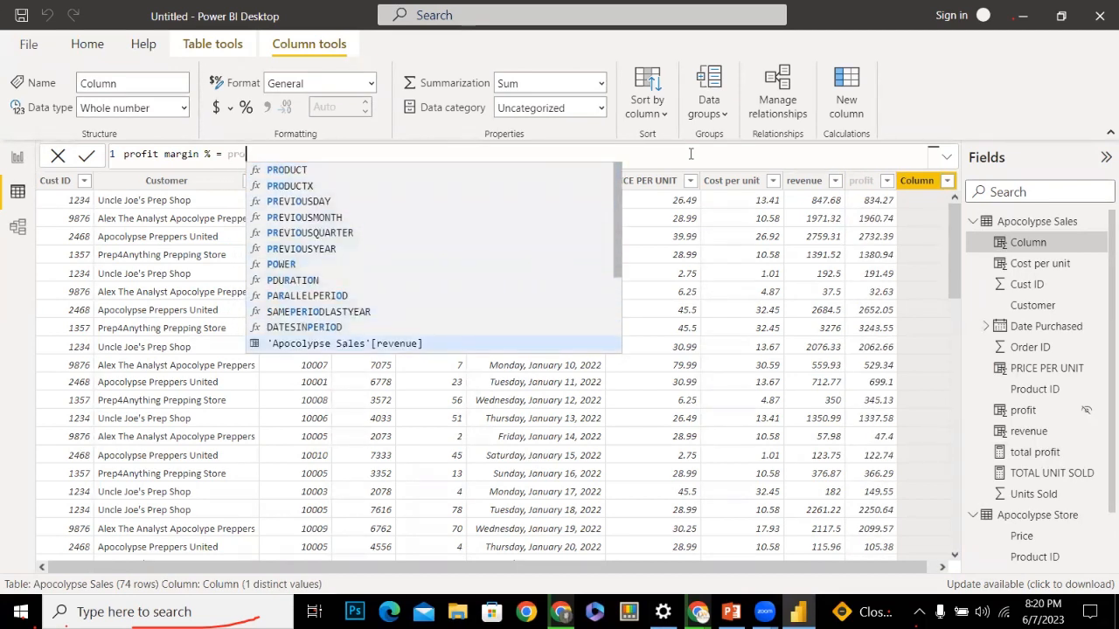
{"action": "type", "text": "fi"}
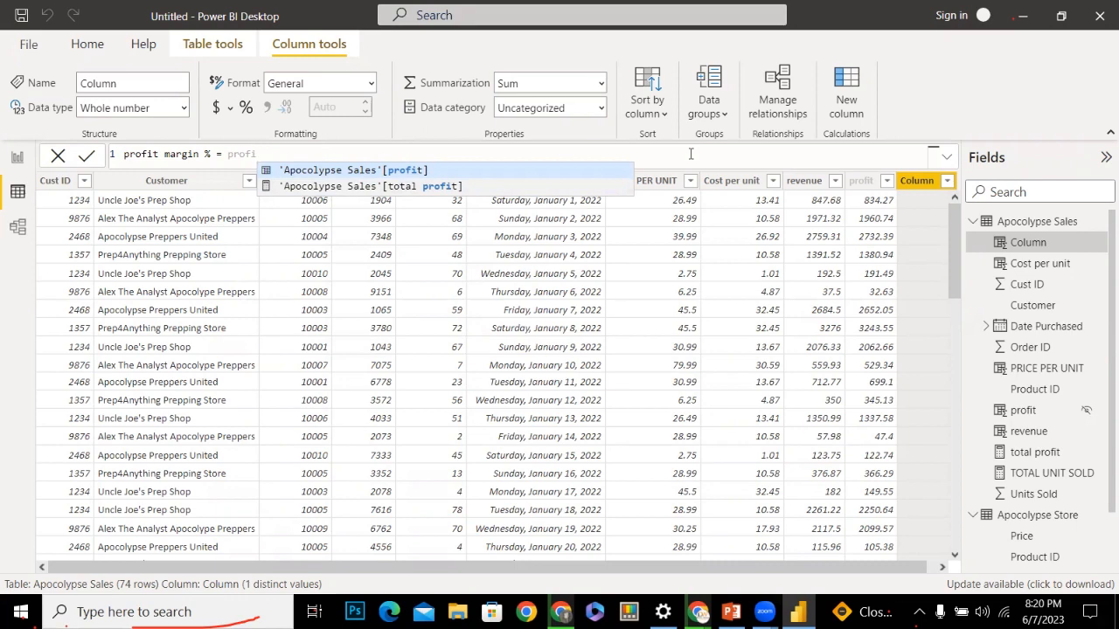
{"action": "key", "text": "BackSpace"}
{"action": "key", "text": "BackSpace"}
{"action": "key", "text": "BackSpace"}
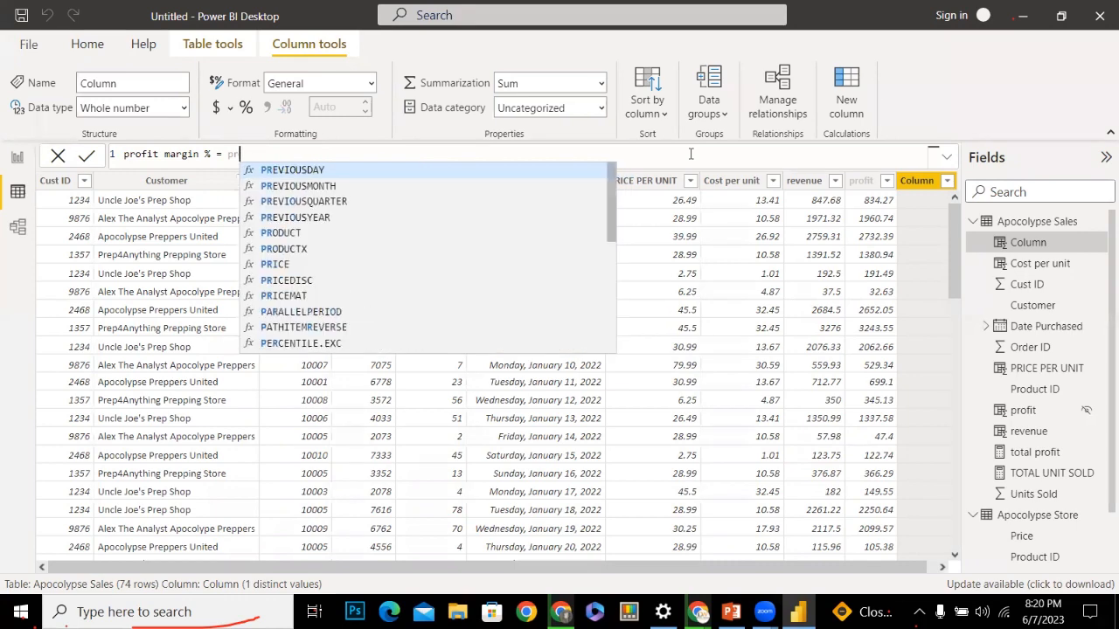
{"action": "key", "text": "BackSpace"}
{"action": "key", "text": "BackSpace"}
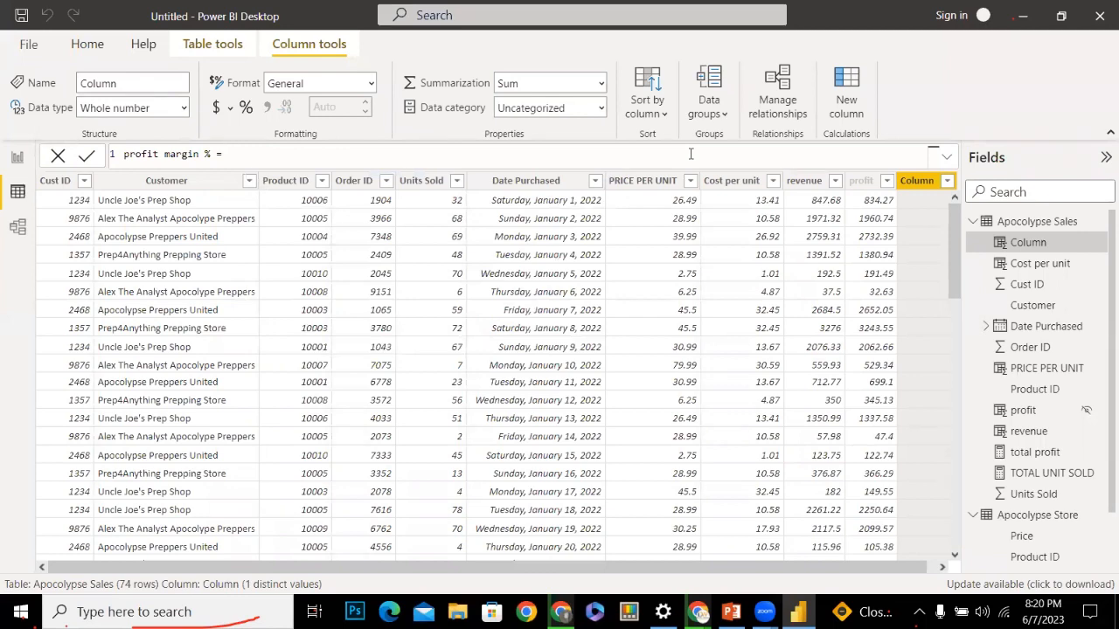
Begin the profit margin % formula with the DIVIDE function
{"action": "type", "text": "di"}
{"action": "key", "text": "Down"}
{"action": "key", "text": "Down"}
{"action": "key", "text": "Down"}
{"action": "key", "text": "Down"}
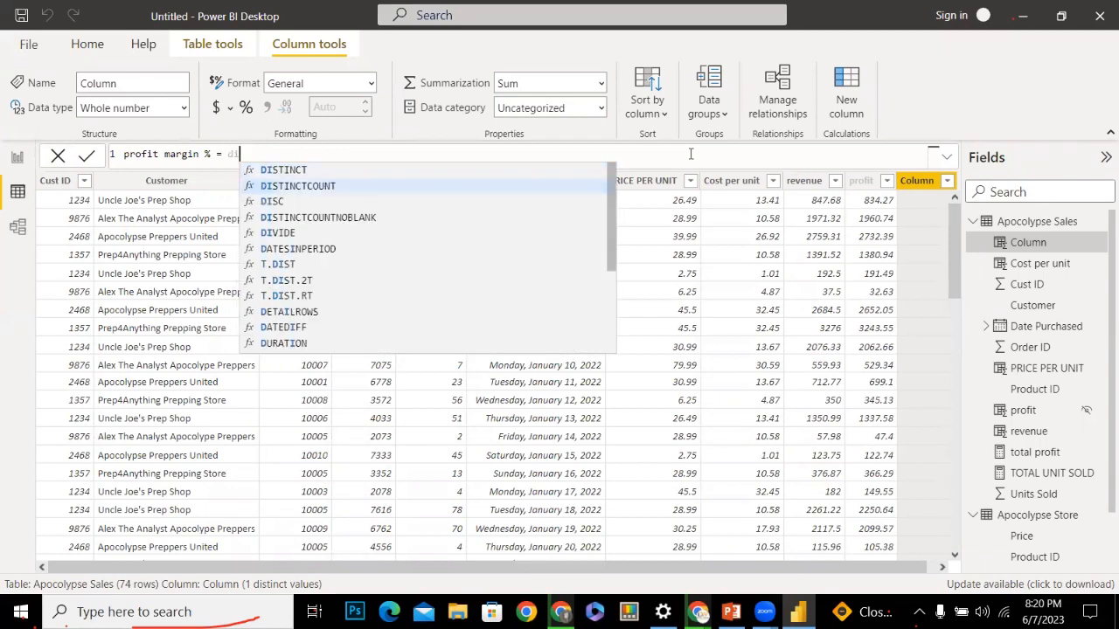
{"action": "key", "text": "Tab"}
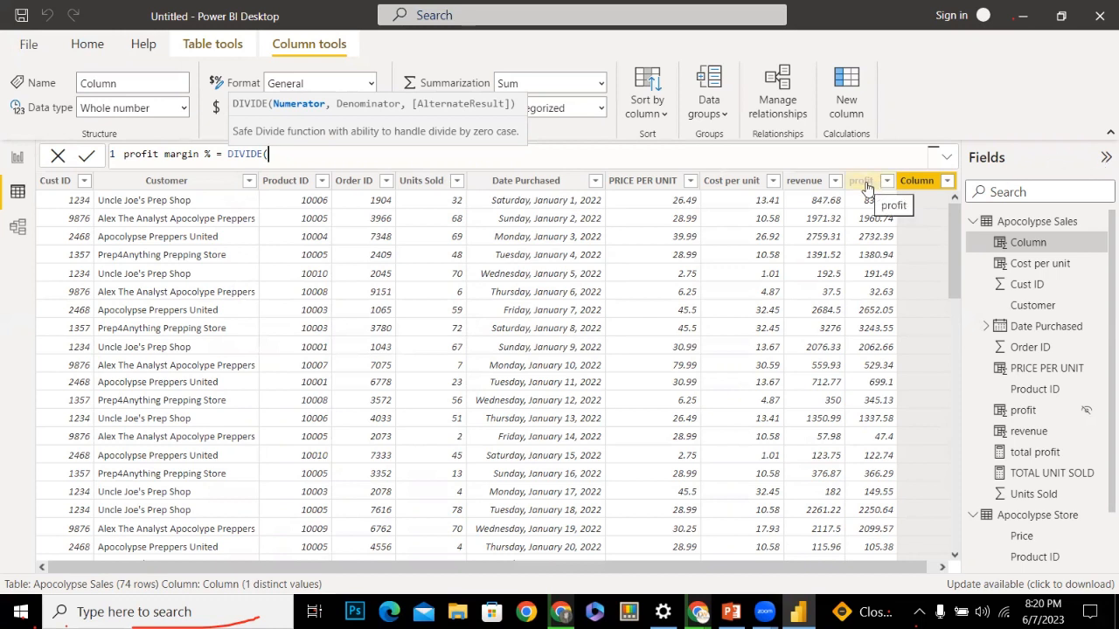
Set 'Apocolypse Sales'[profit] as the numerator of the DIVIDE function
{"action": "type", "text": "pr"}
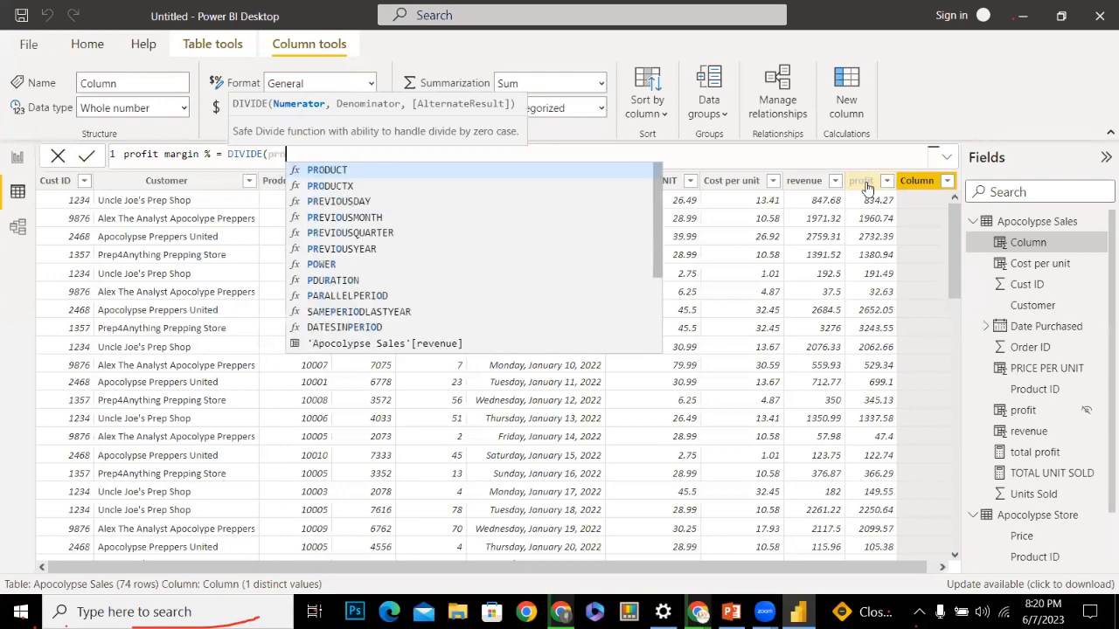
{"action": "key", "text": "Down"}
{"action": "key", "text": "Down"}
{"action": "key", "text": "Down"}
{"action": "key", "text": "Down"}
{"action": "key", "text": "Down"}
{"action": "key", "text": "Down"}
{"action": "key", "text": "Down"}
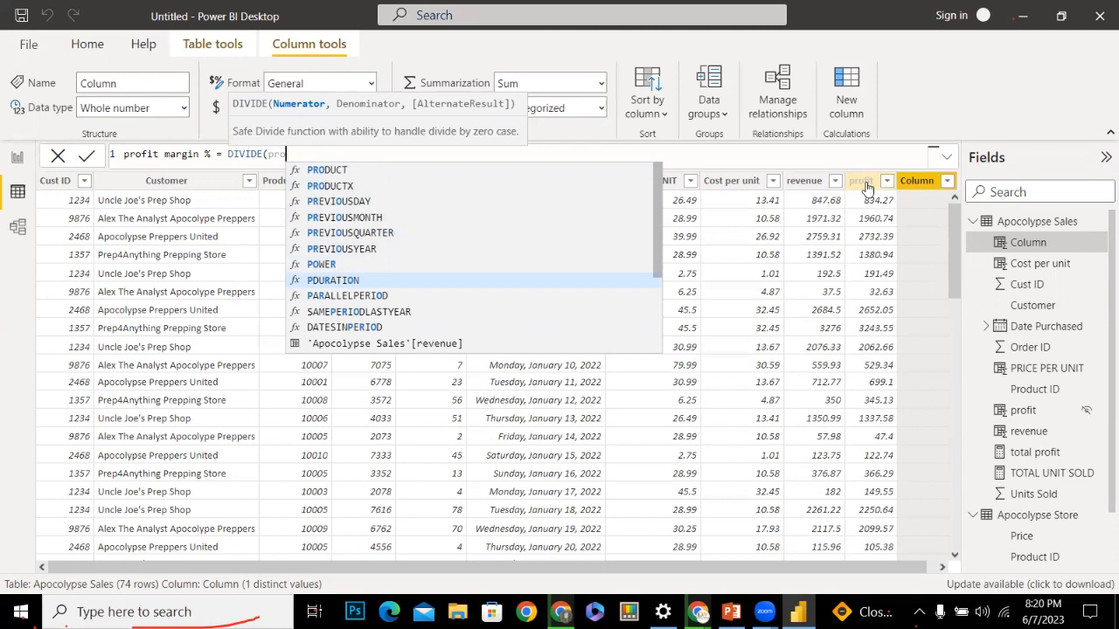
{"action": "type", "text": "fit"}
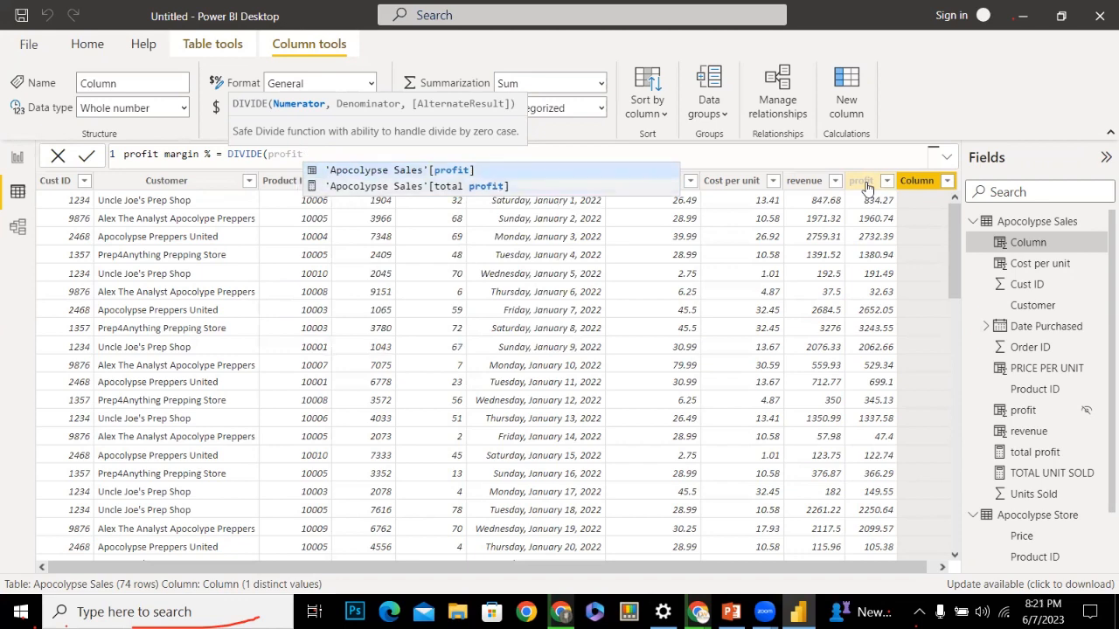
{"action": "key", "text": "Tab"}
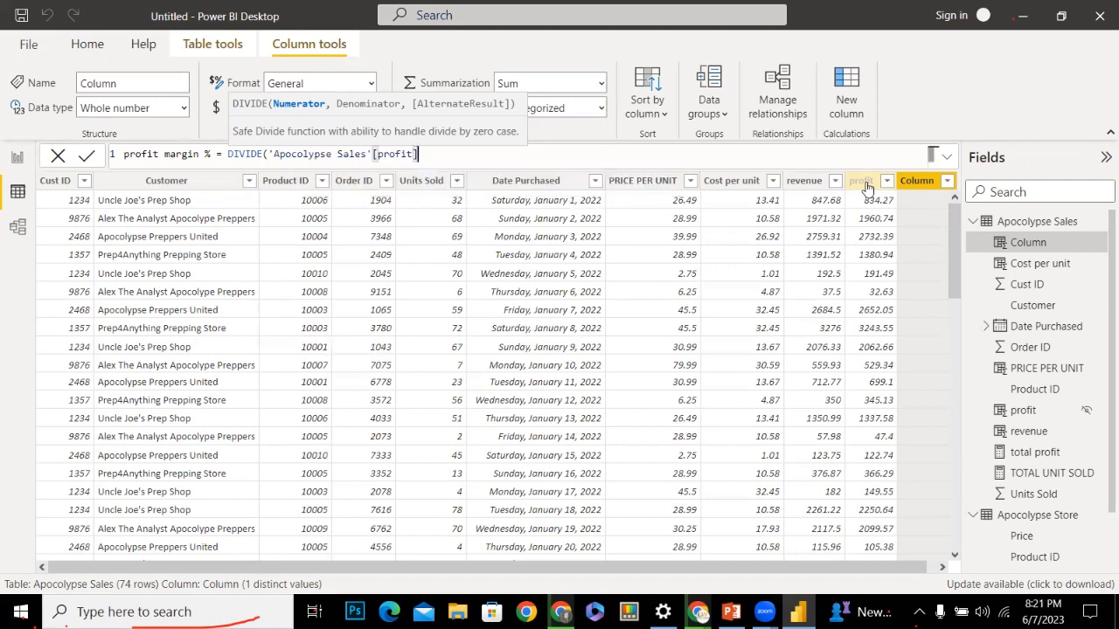
Set 'Apocolypse Sales'[revenue] as the comma-separated denominator, close the DIVIDE function and commit the formula
{"action": "type", "text": "/"}
{"action": "key", "text": "BackSpace"}
{"action": "key", "text": "BackSpace"}
{"action": "type", "text": ","}
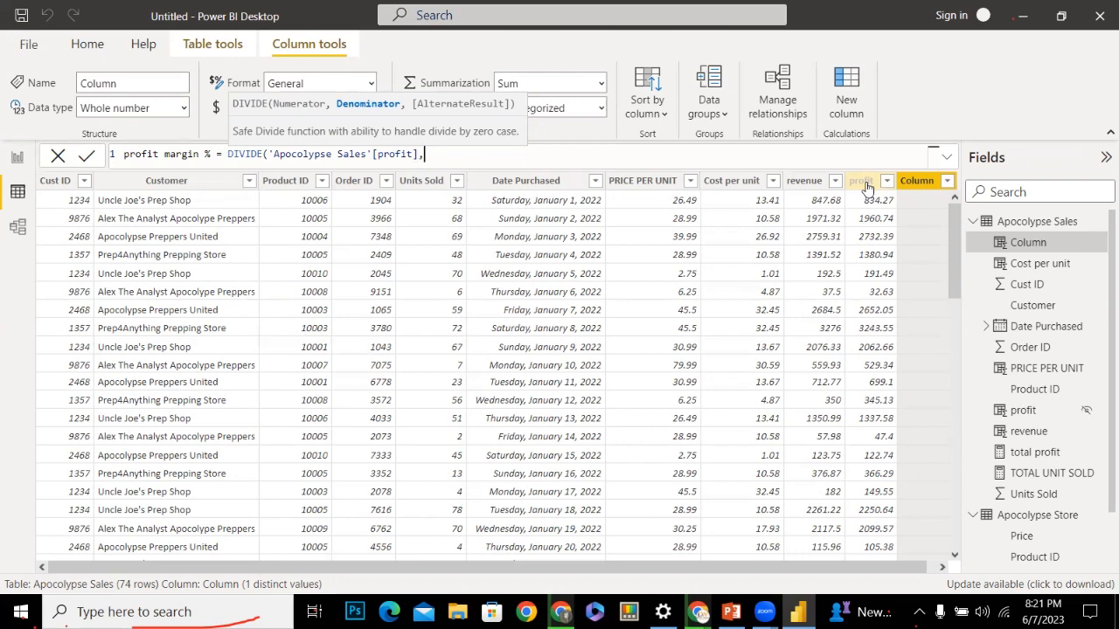
{"action": "type", "text": "ap"}
{"action": "key", "text": "Down"}
{"action": "key", "text": "Down"}
{"action": "key", "text": "Down"}
{"action": "key", "text": "Down"}
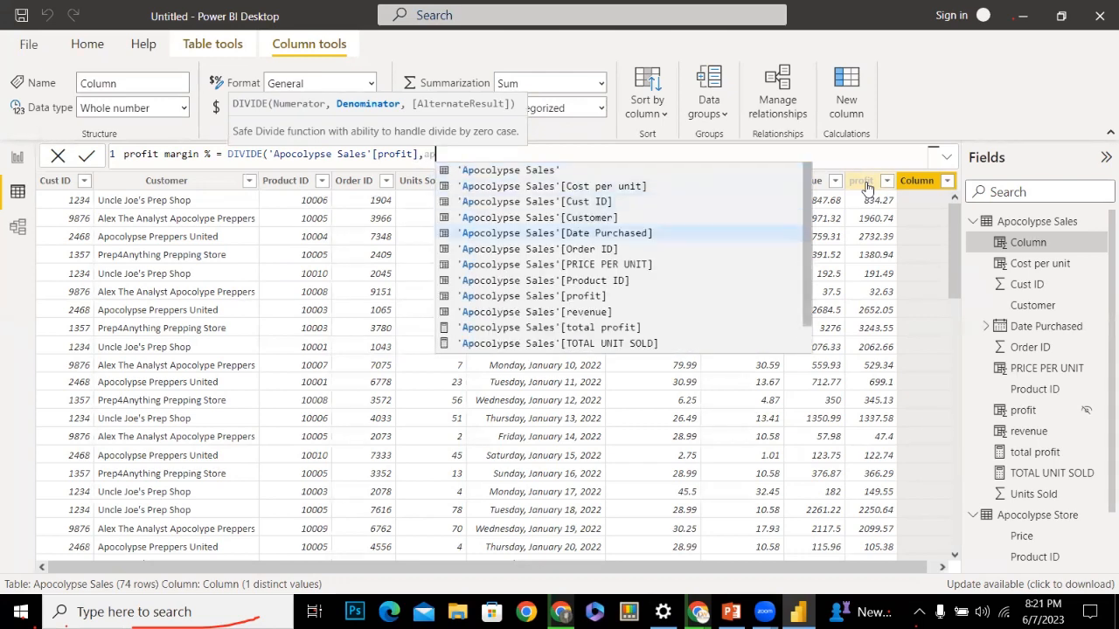
{"action": "key", "text": "Down"}
{"action": "key", "text": "Down"}
{"action": "key", "text": "Down"}
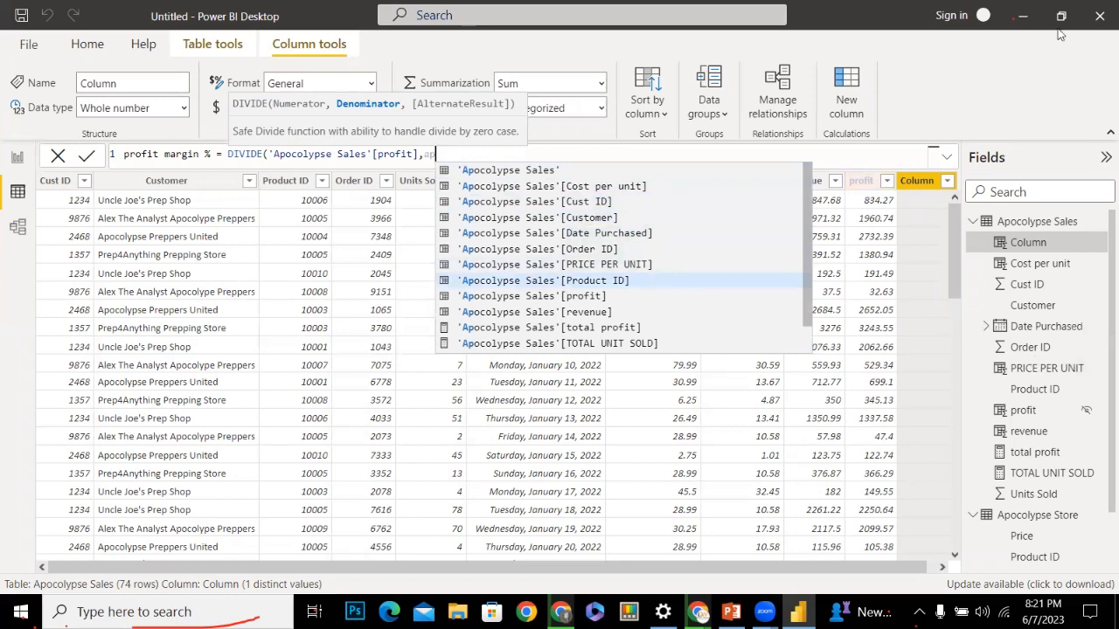
{"action": "left_click", "coordinate": [599, 312]}
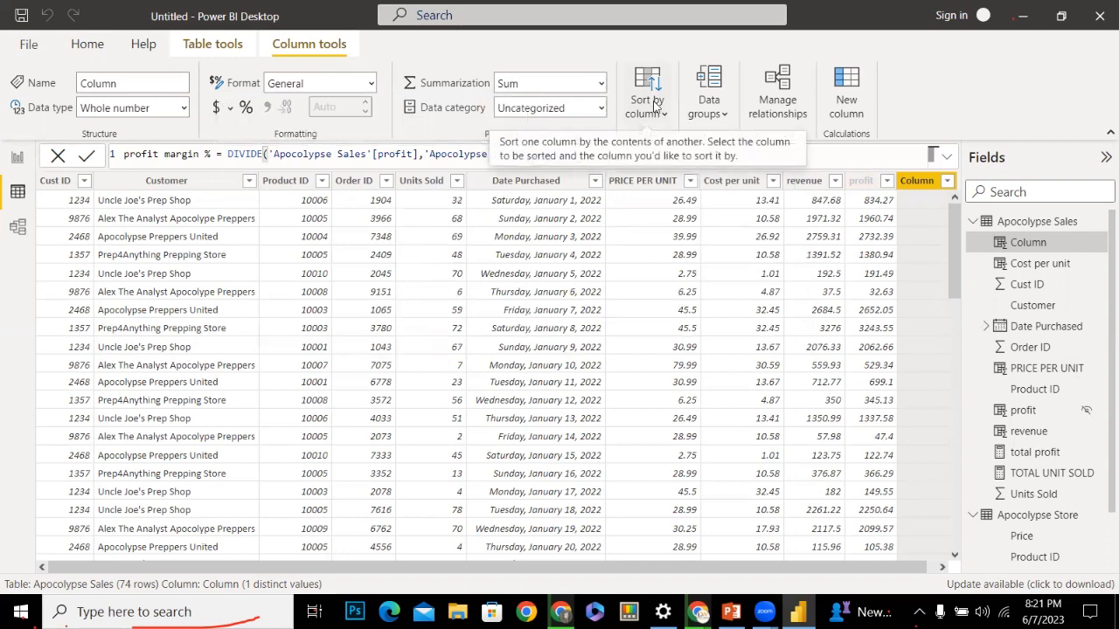
{"action": "type", "text": ")"}
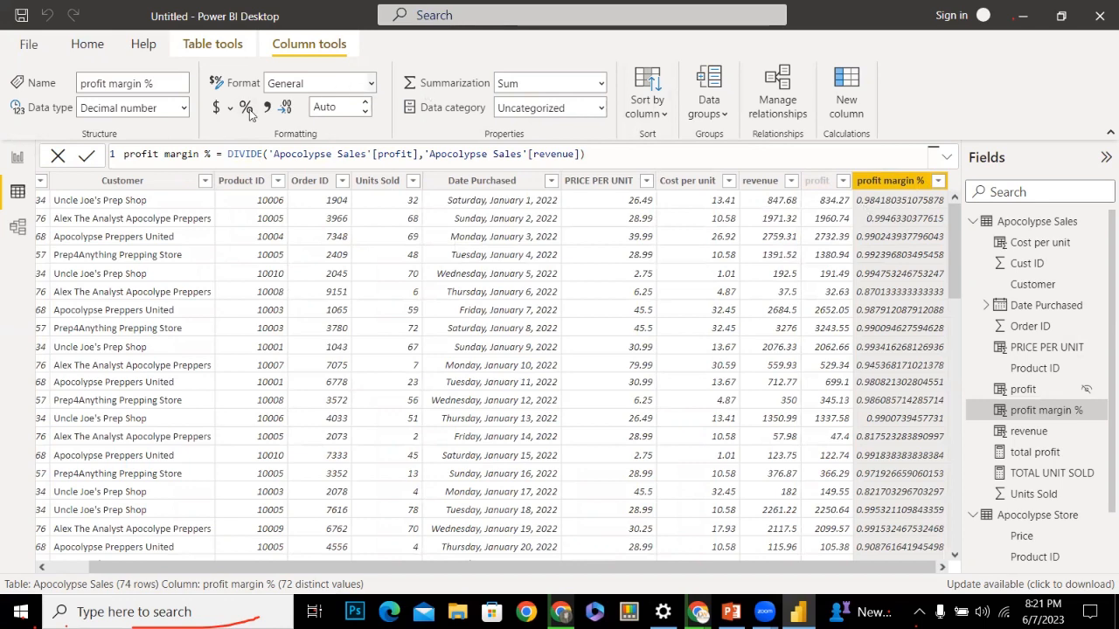
Format the profit margin % column as Percentage and look through its values
{"action": "left_click", "coordinate": [371, 89]}
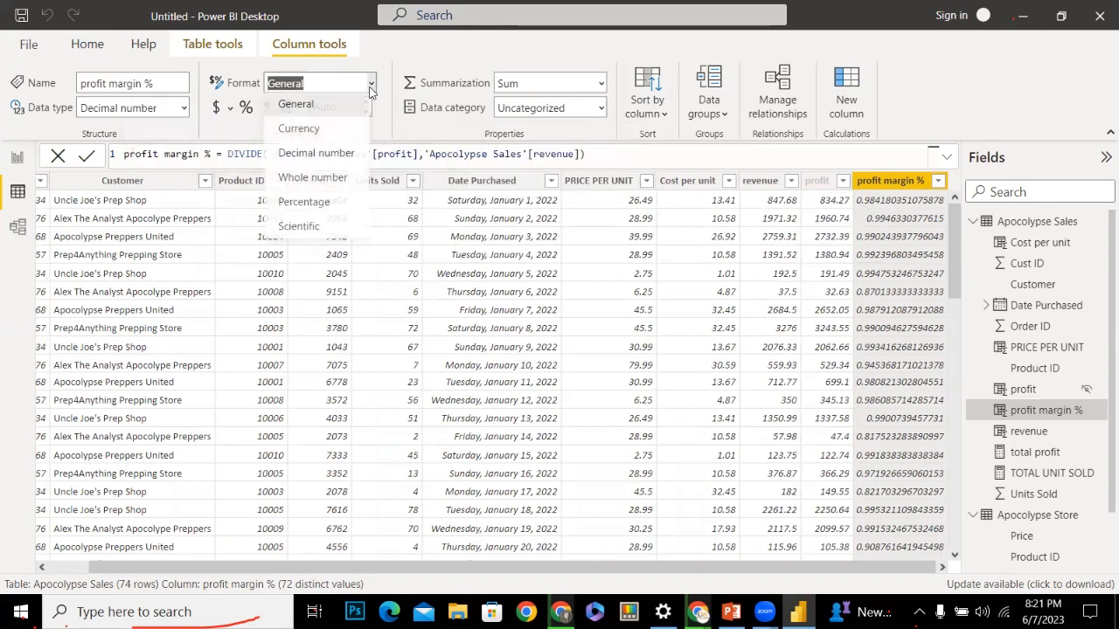
{"action": "left_click", "coordinate": [322, 203]}
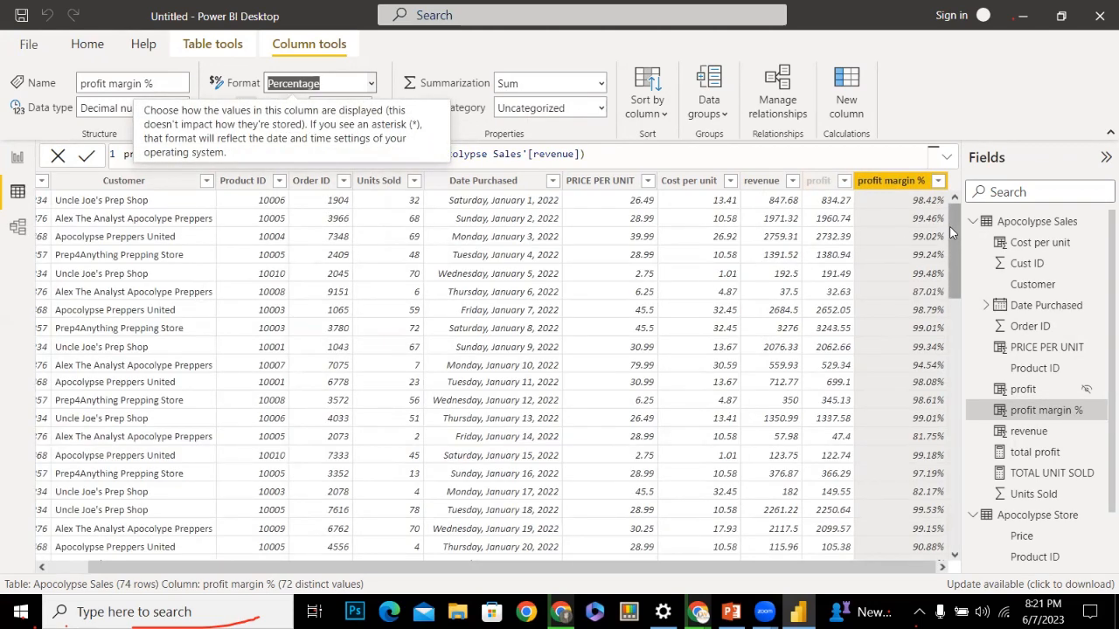
{"action": "left_click_drag", "start_coordinate": [949, 225], "coordinate": [949, 363]}
{"action": "left_click_drag", "start_coordinate": [959, 319], "coordinate": [959, 221]}
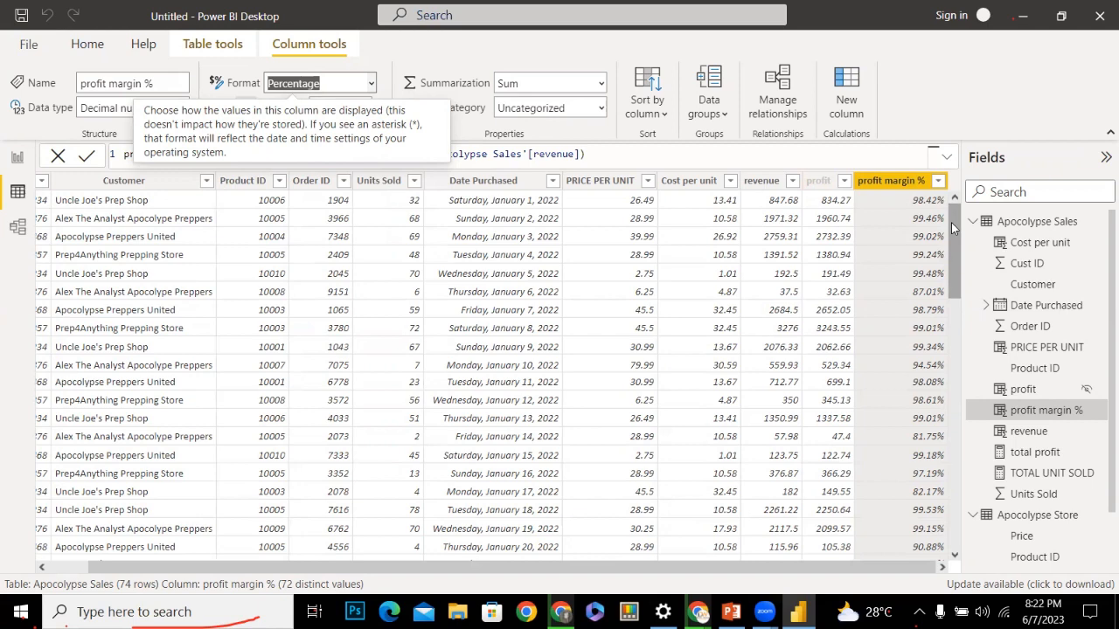
Review the profit margin % column and the arguments of its DIVIDE formula
{"action": "left_click_drag", "start_coordinate": [953, 227], "coordinate": [920, 180]}
{"action": "left_click", "coordinate": [896, 182]}
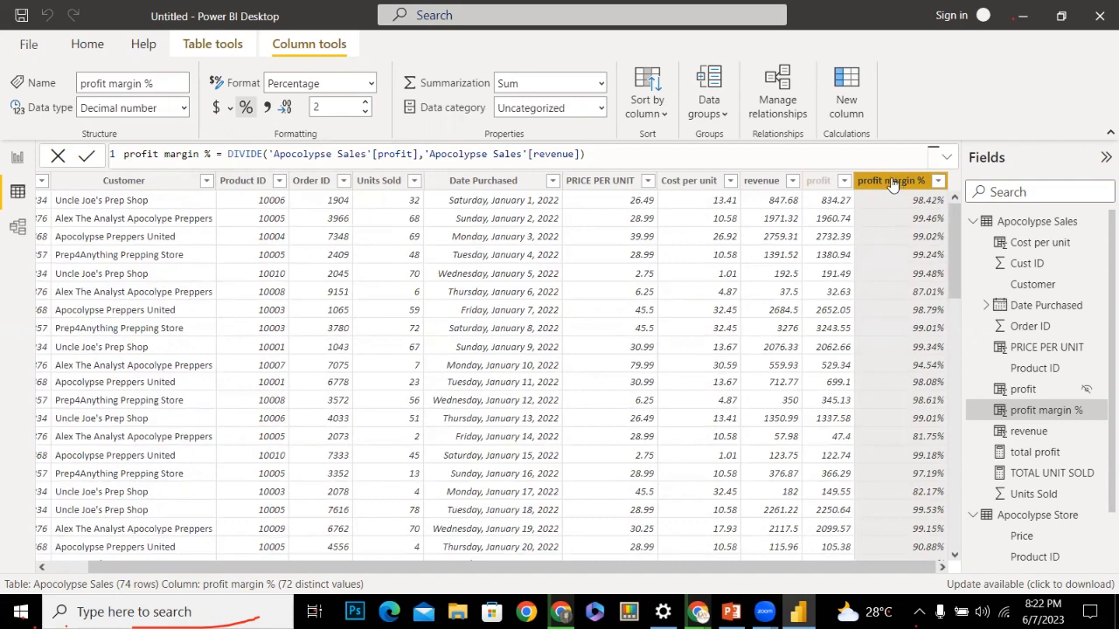
{"action": "left_click", "coordinate": [602, 152]}
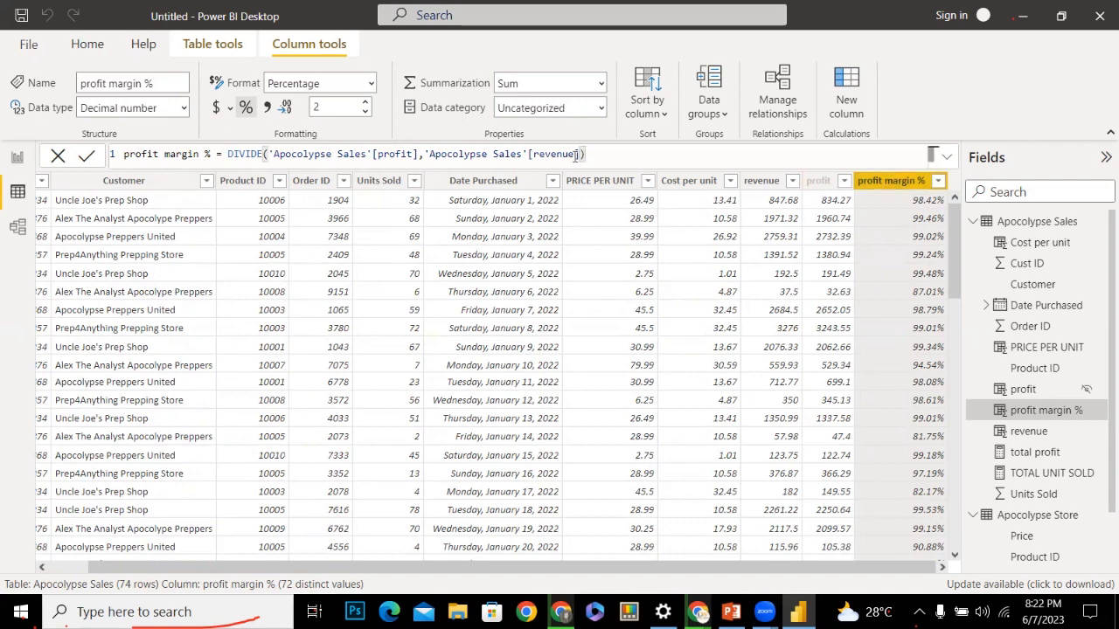
{"action": "left_click", "coordinate": [420, 154]}
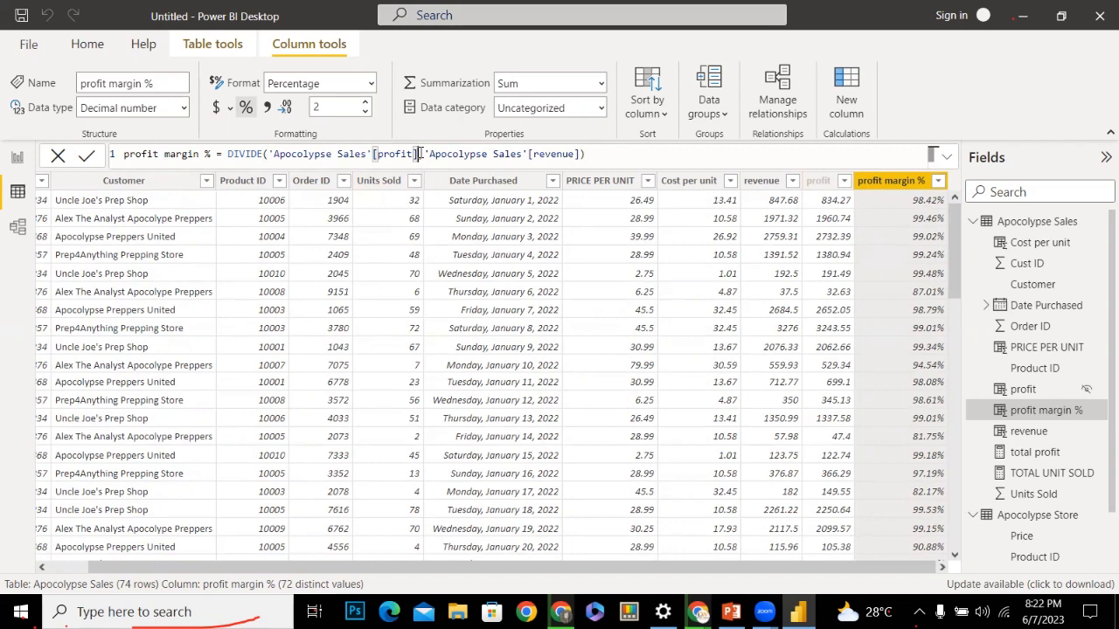
{"action": "type", "text": ","}
Replace the DIVIDE expression of the profit margin % column with a reference to 'Apocolypse Sales'[revenue]
{"action": "left_click_drag", "start_coordinate": [593, 154], "coordinate": [228, 154]}
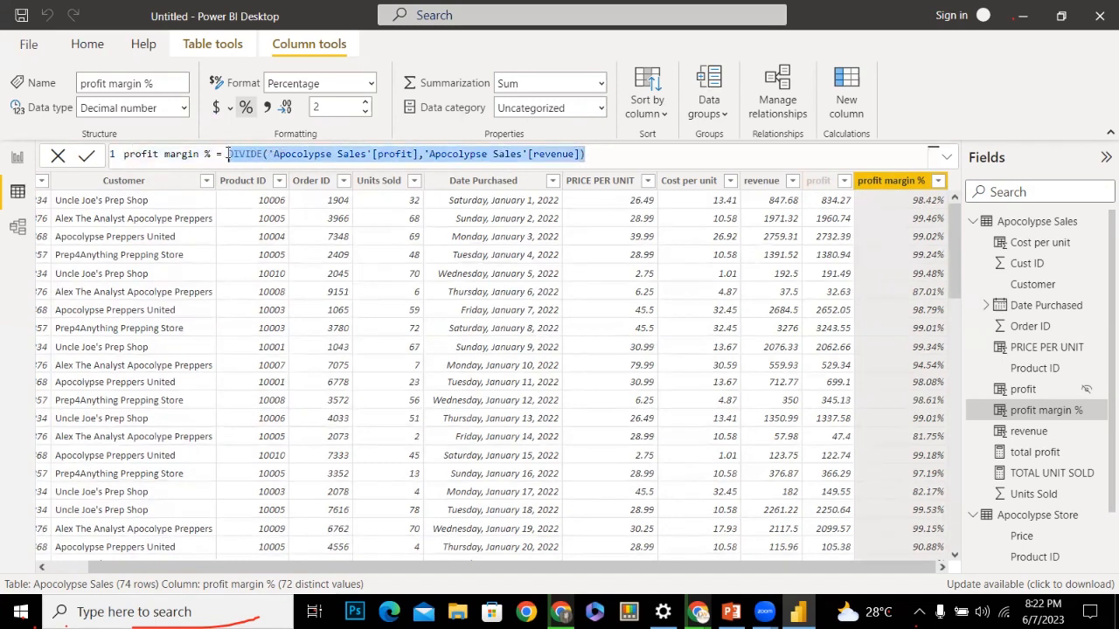
{"action": "key", "text": "BackSpace"}
{"action": "type", "text": "ap"}
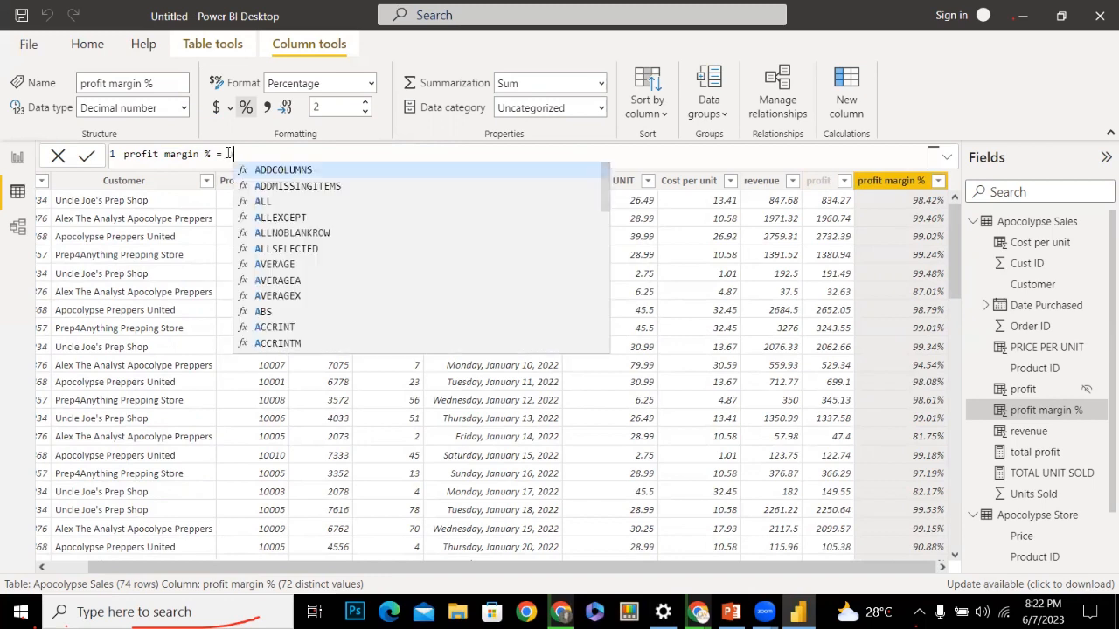
{"action": "key", "text": "Down"}
{"action": "key", "text": "Down"}
{"action": "key", "text": "Down"}
{"action": "key", "text": "Down"}
{"action": "key", "text": "Down"}
{"action": "key", "text": "Down"}
{"action": "key", "text": "Down"}
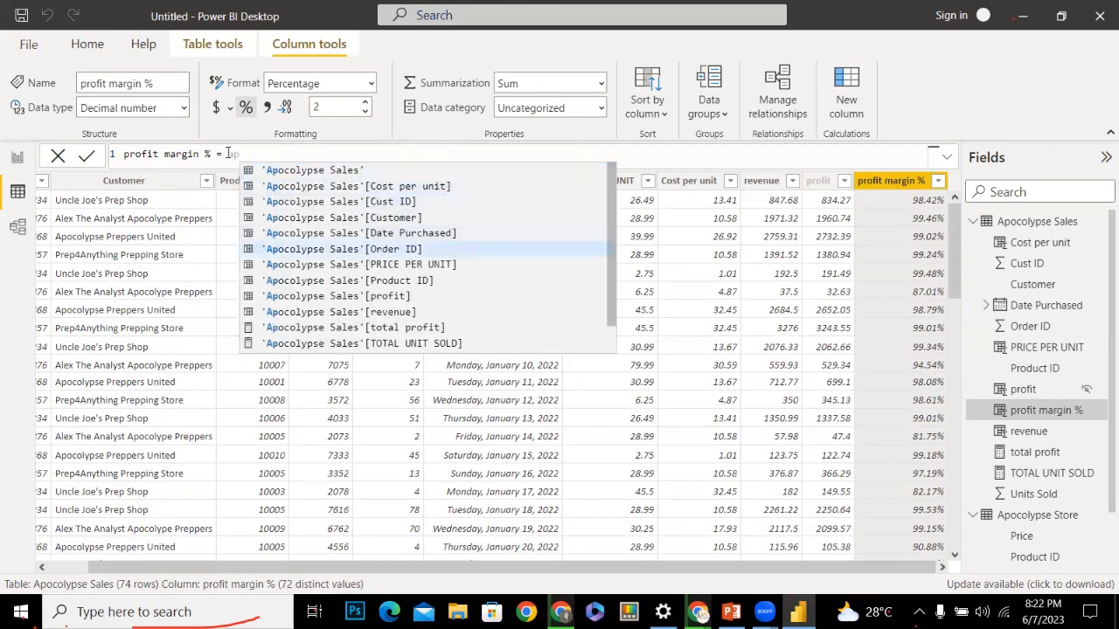
{"action": "key", "text": "Down"}
{"action": "key", "text": "Down"}
{"action": "key", "text": "Tab"}
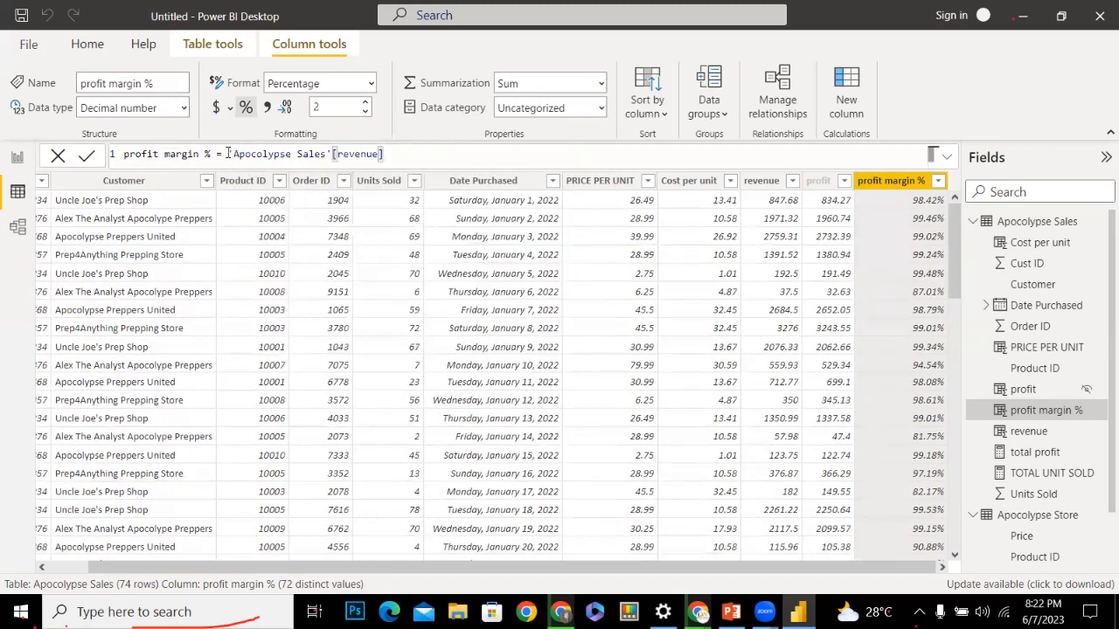
Divide the revenue reference by 'Apocolypse Sales'[profit] with the / operator and commit the profit margin % formula
{"action": "type", "text": "/ ap"}
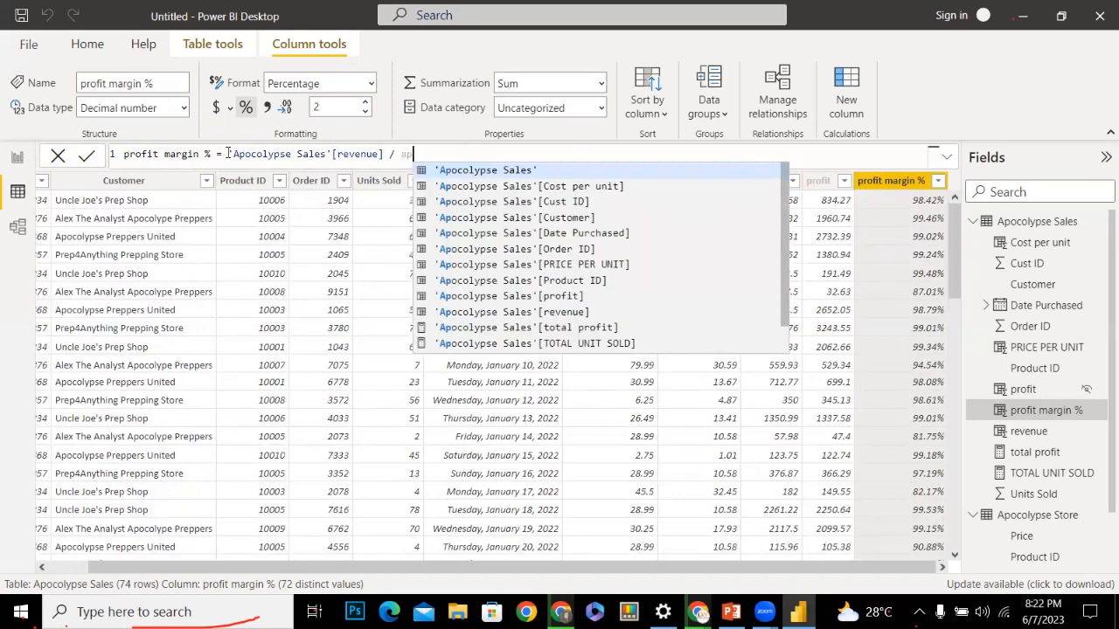
{"action": "key", "text": "Down"}
{"action": "key", "text": "Down"}
{"action": "key", "text": "Down"}
{"action": "key", "text": "Down"}
{"action": "key", "text": "Down"}
{"action": "key", "text": "Down"}
{"action": "key", "text": "Down"}
{"action": "key", "text": "Down"}
{"action": "key", "text": "Tab"}
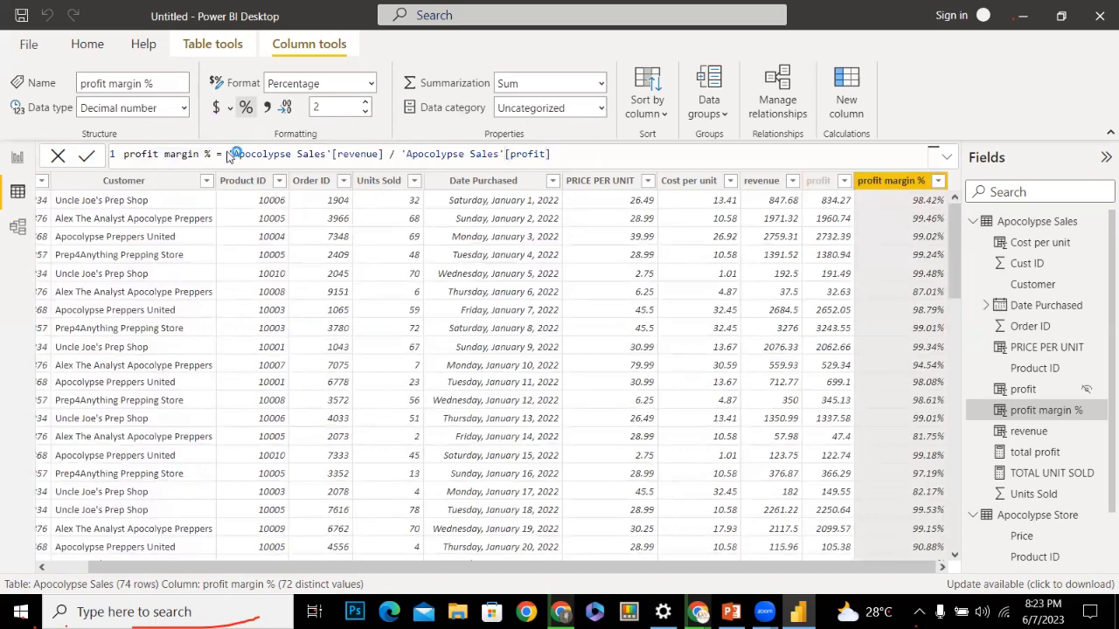
{"action": "key", "text": "Return"}
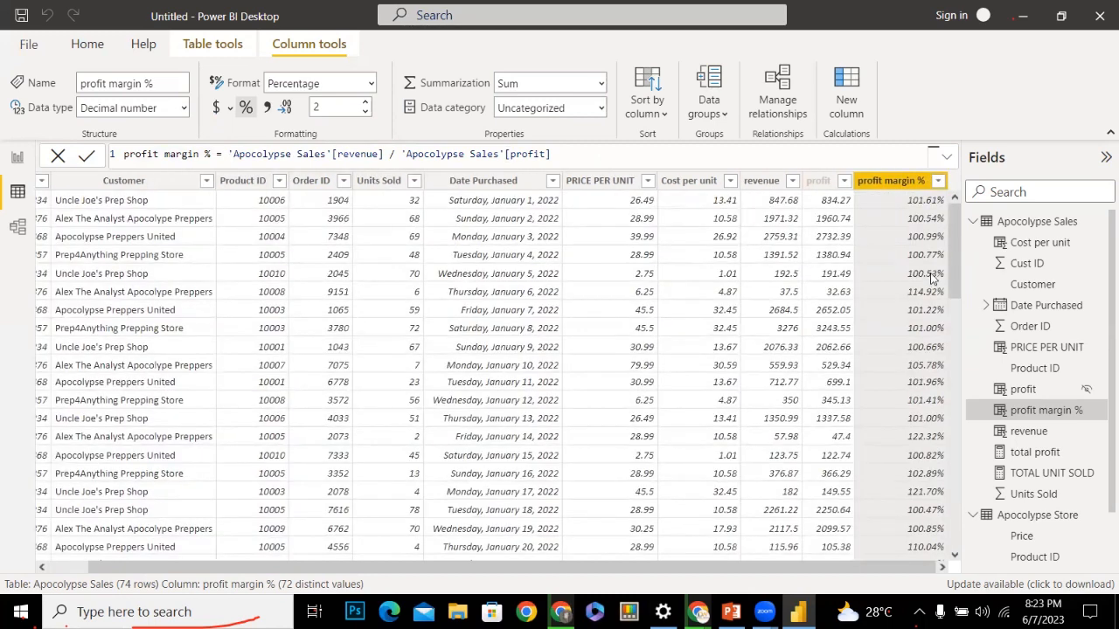
{"action": "mouse_move", "coordinate": [953, 258]}
{"action": "left_mouse_down"}
{"action": "mouse_move", "coordinate": [952, 270]}
{"action": "mouse_move", "coordinate": [957, 249]}
{"action": "left_mouse_up"}
Clear the revenue / profit expression and restart the profit margin % formula with the DIVIDE function
{"action": "left_click_drag", "start_coordinate": [550, 154], "coordinate": [232, 155]}
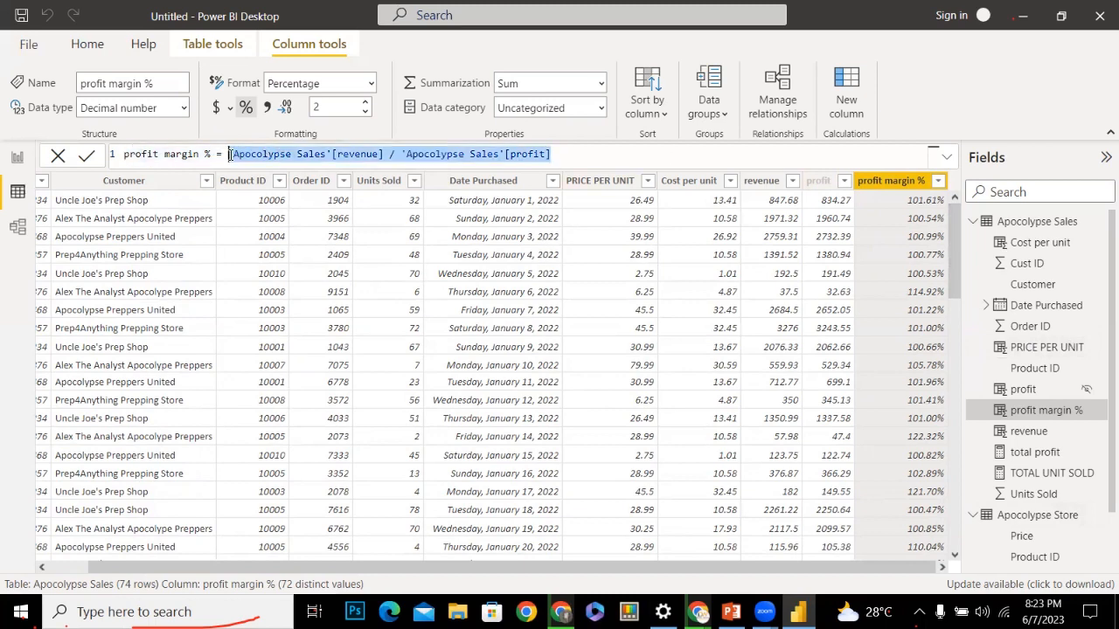
{"action": "key", "text": "BackSpace"}
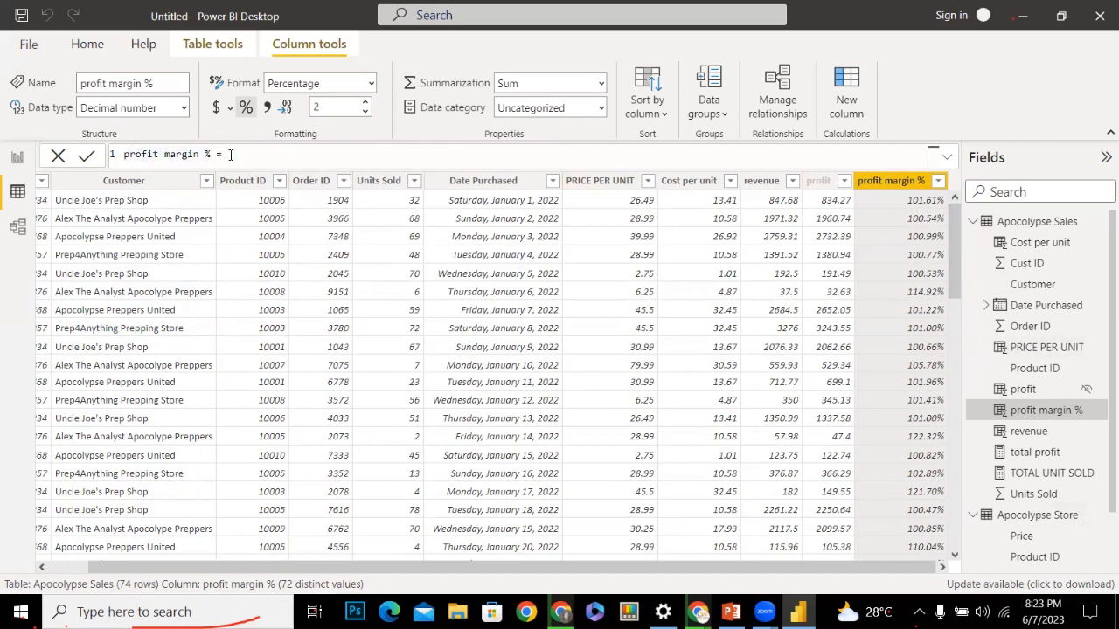
{"action": "type", "text": "divi"}
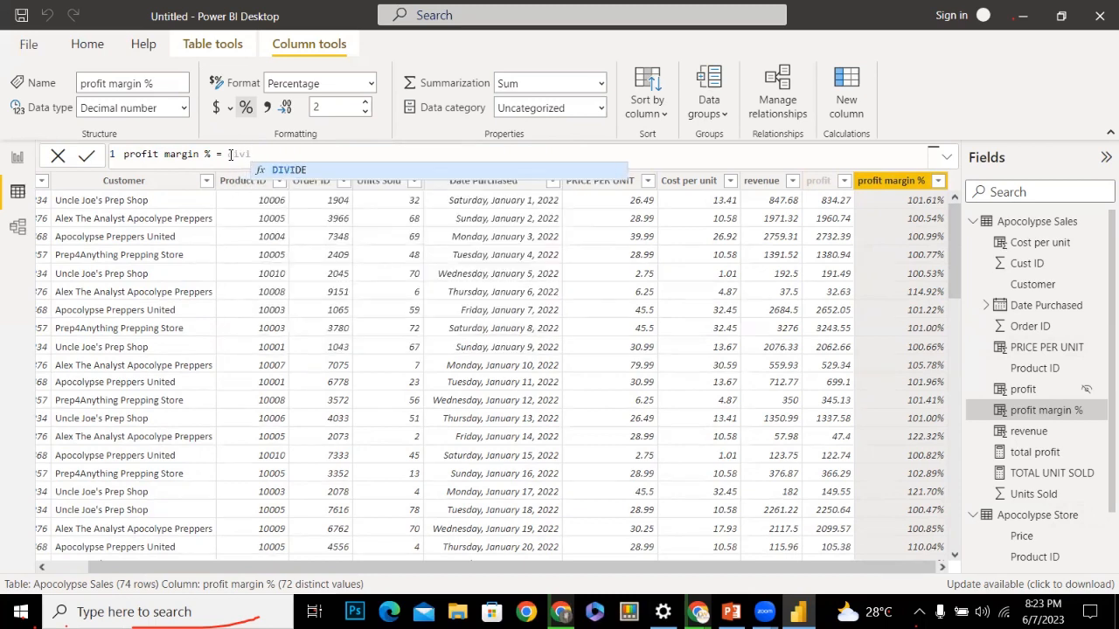
{"action": "key", "text": "Tab"}
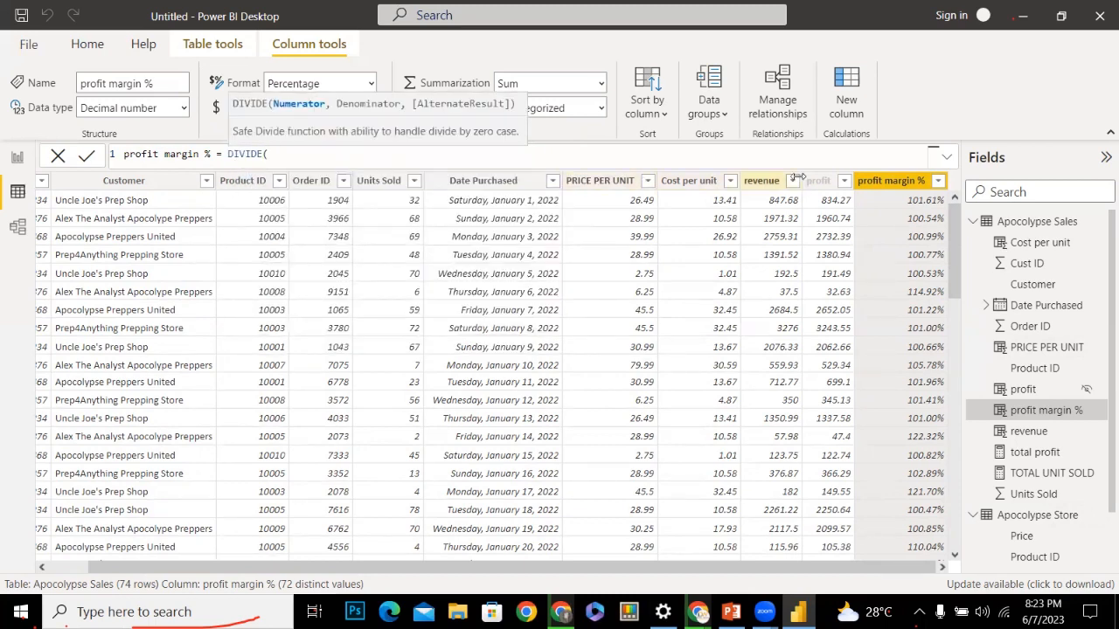
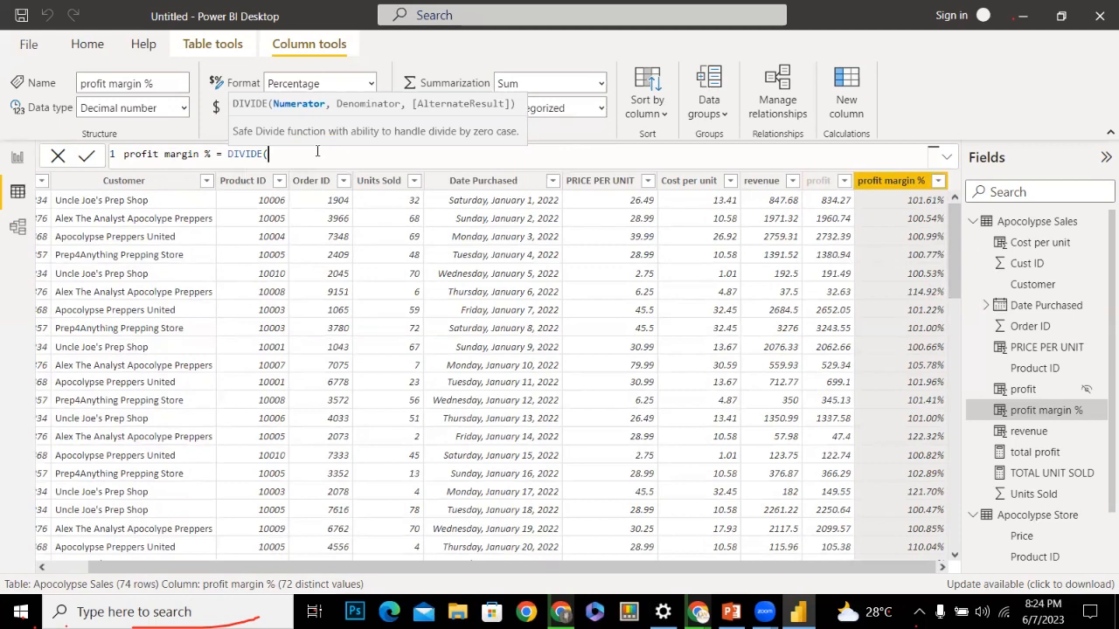
{"action": "type", "text": "uni"}
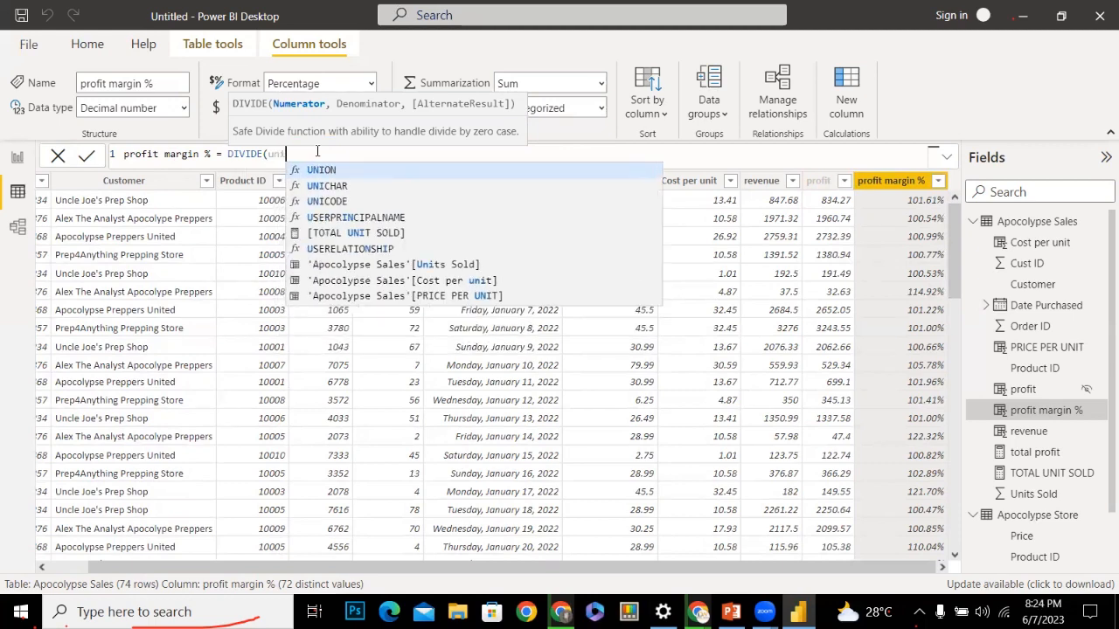
{"action": "key", "text": "BackSpace"}
{"action": "key", "text": "BackSpace"}
{"action": "key", "text": "BackSpace"}
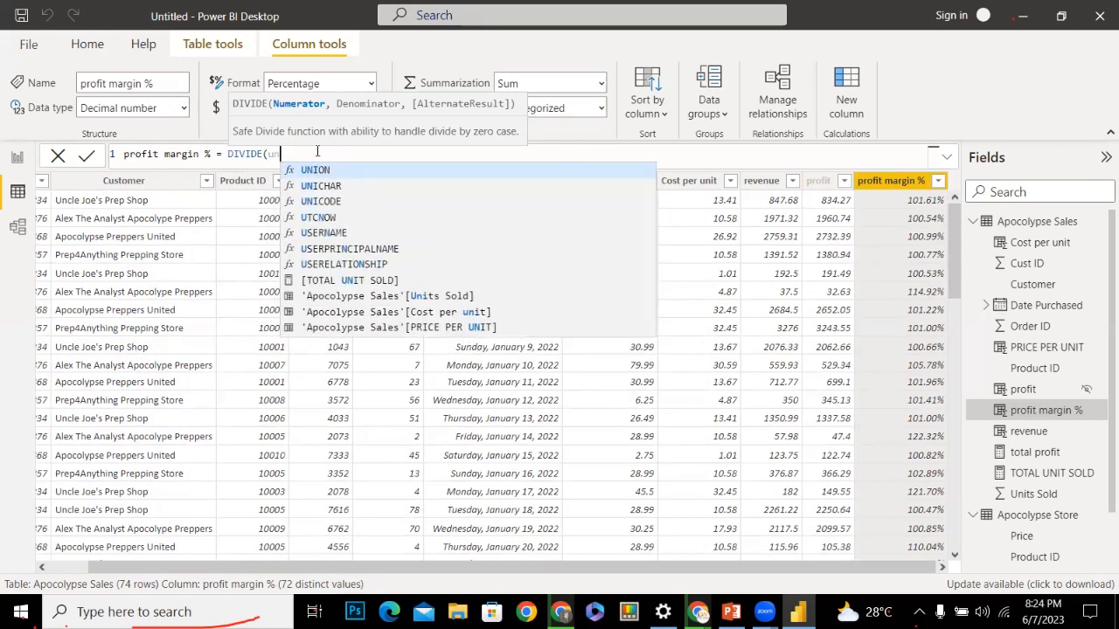
{"action": "type", "text": "t"}
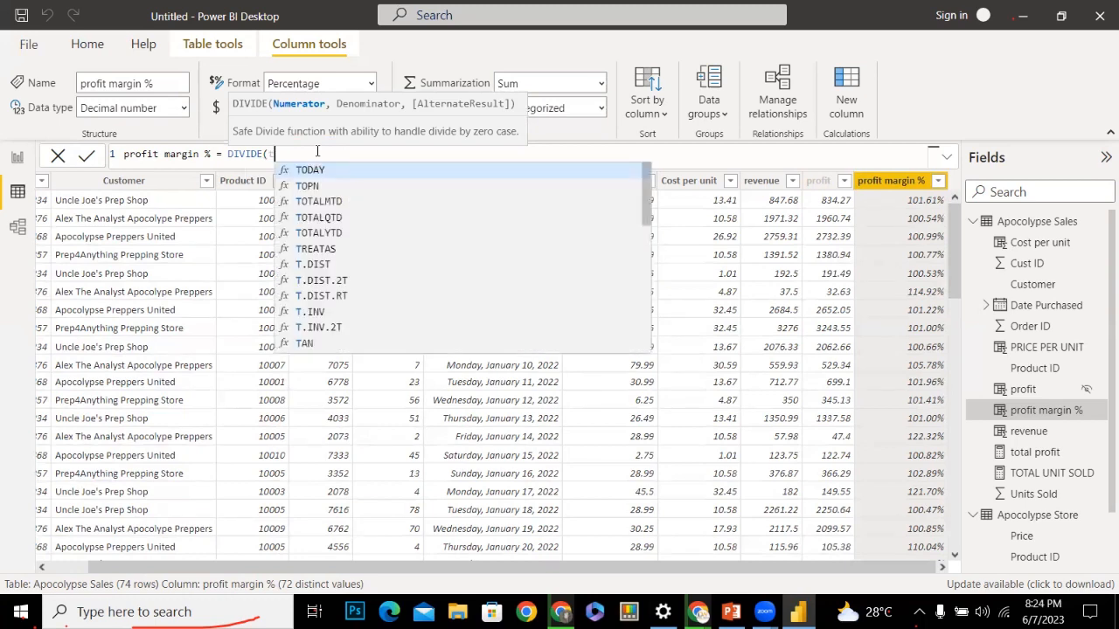
{"action": "key", "text": "BackSpace"}
{"action": "type", "text": "p"}
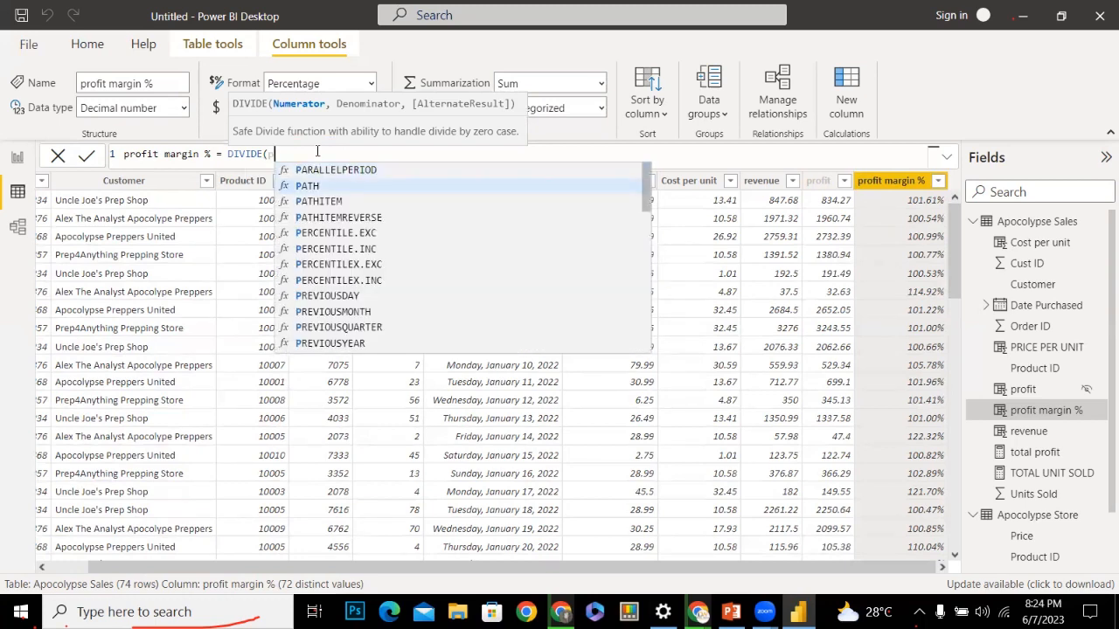
{"action": "key", "text": "BackSpace"}
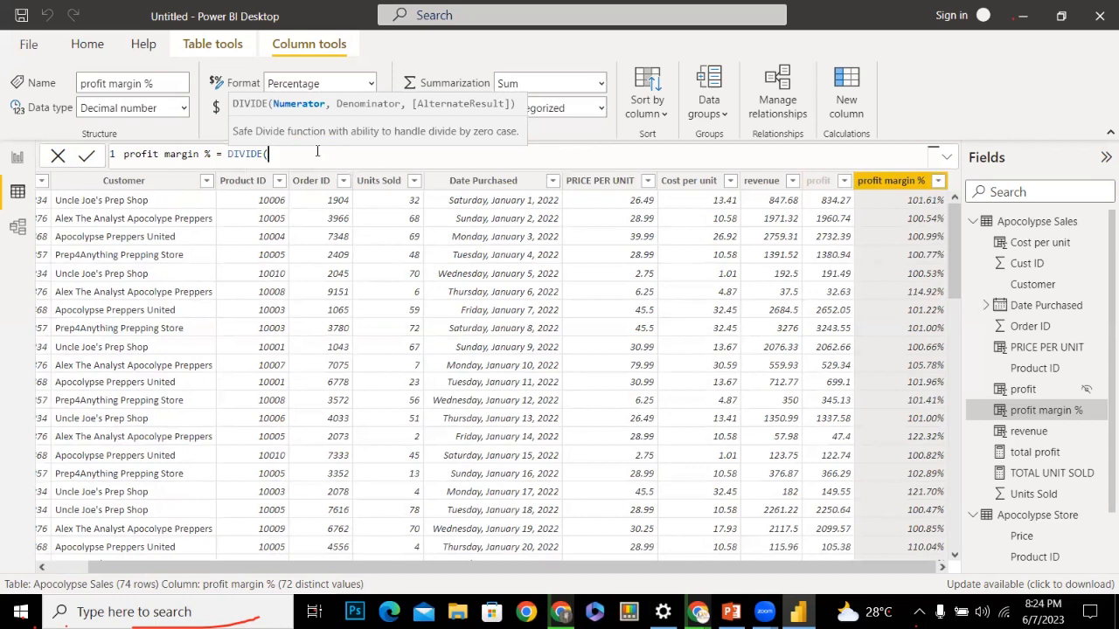
Enter 'Apocolypse Sales'[profit] as the DIVIDE numerator, followed by a comma
{"action": "type", "text": "pro"}
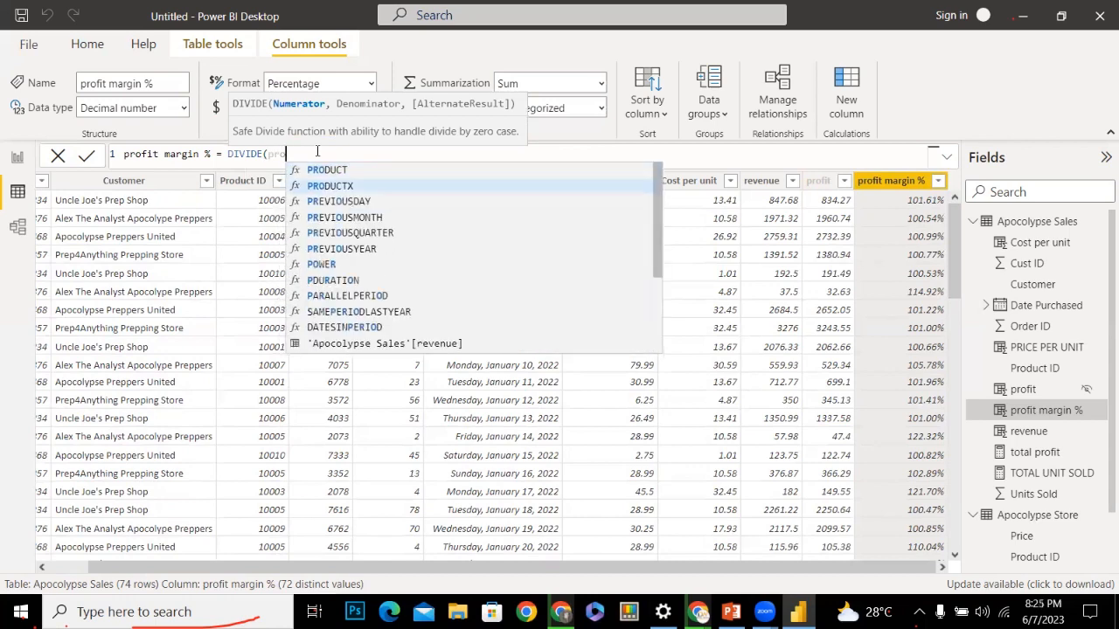
{"action": "type", "text": "fit"}
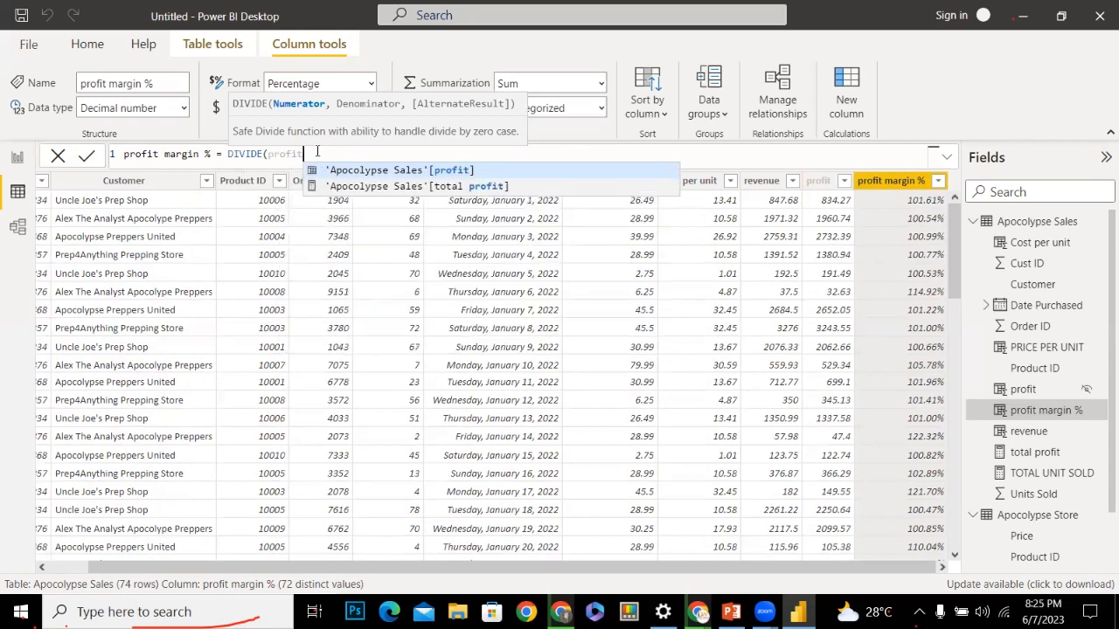
{"action": "left_click", "coordinate": [399, 169]}
{"action": "type", "text": ","}
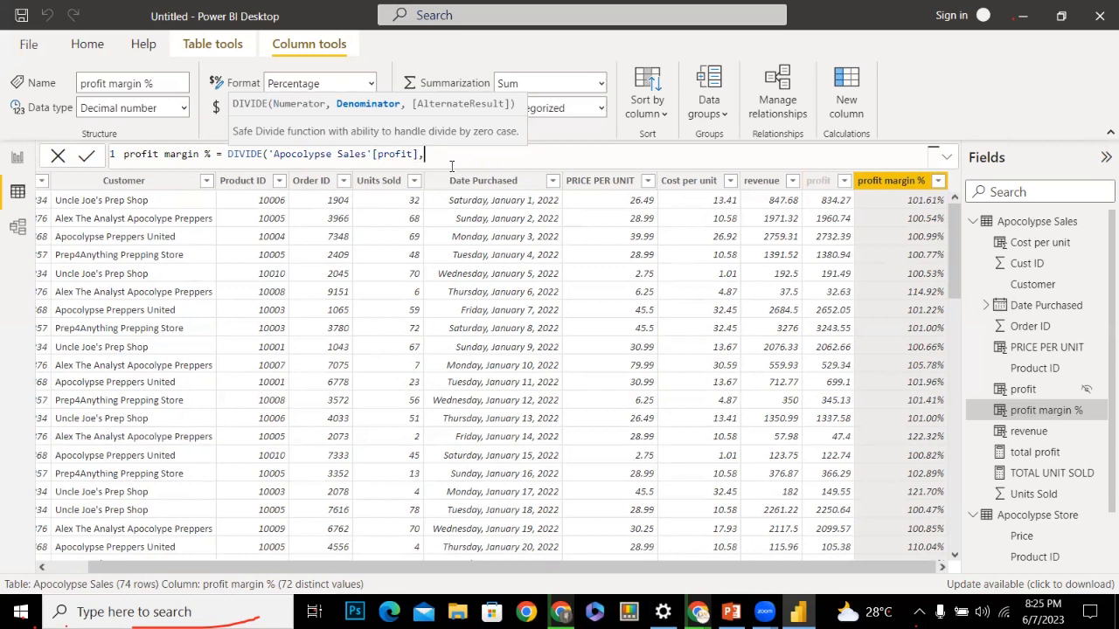
Enter 'Apocolypse Sales'[Units Sold] as the denominator, close the DIVIDE function and commit the profit margin % formula
{"action": "type", "text": "u"}
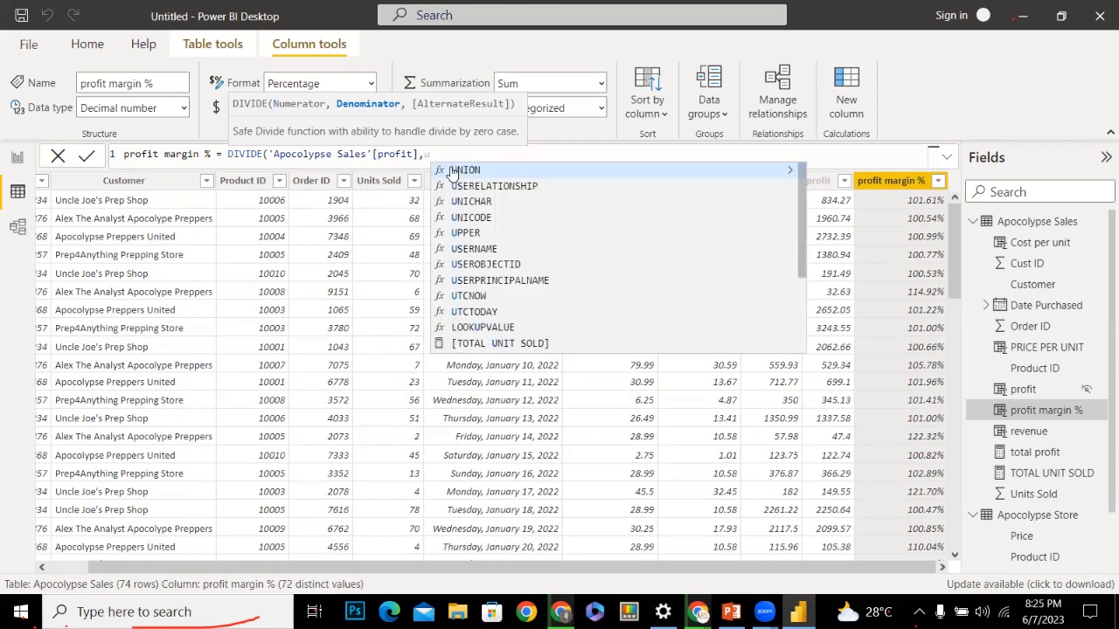
{"action": "type", "text": "n"}
{"action": "type", "text": "t"}
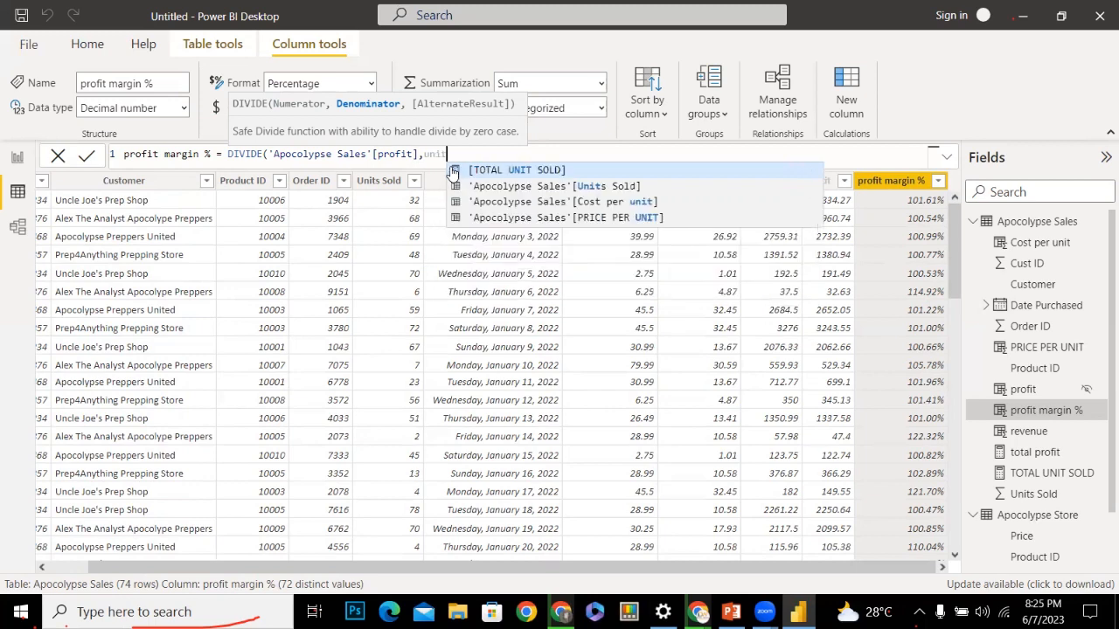
{"action": "key", "text": "Down"}
{"action": "key", "text": "Down"}
{"action": "key", "text": "Down"}
{"action": "key", "text": "Up"}
{"action": "key", "text": "Up"}
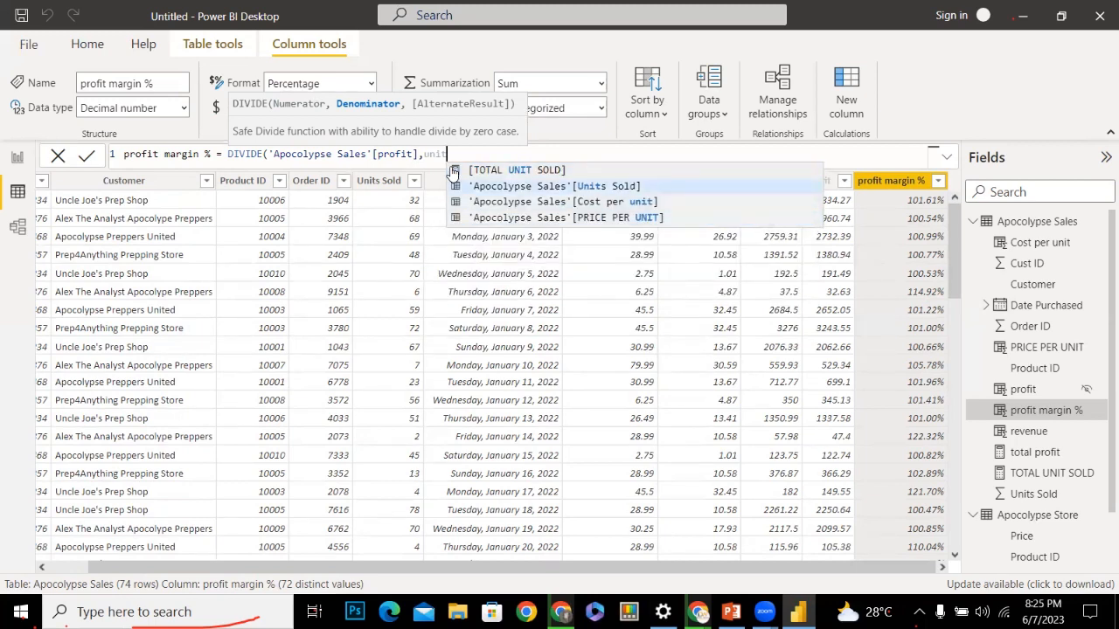
{"action": "key", "text": "Tab"}
{"action": "type", "text": ")"}
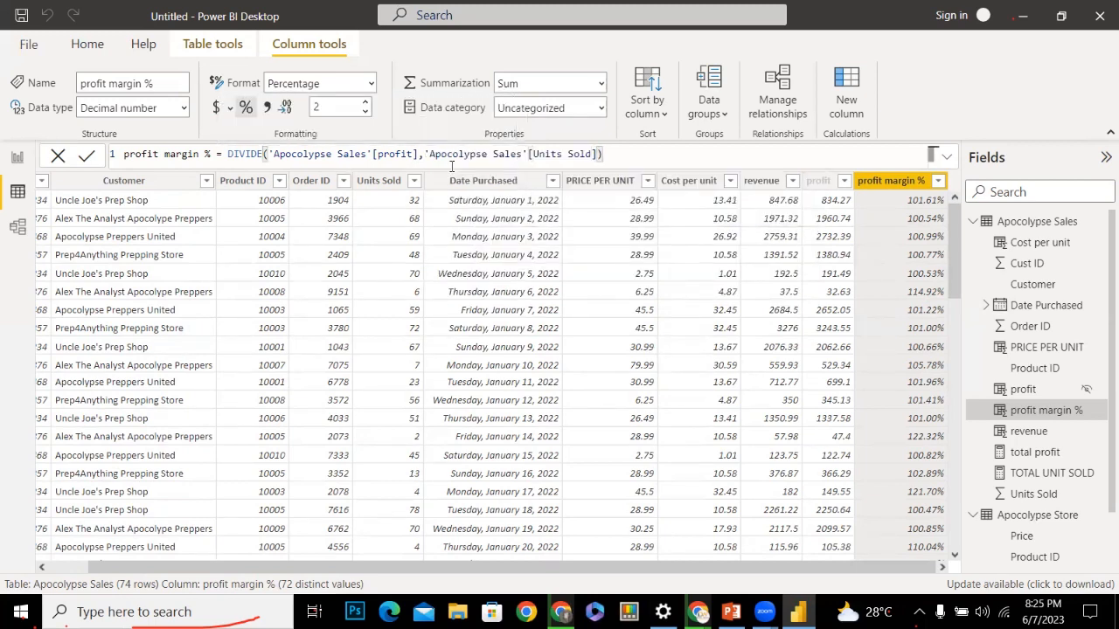
{"action": "key", "text": "Return"}
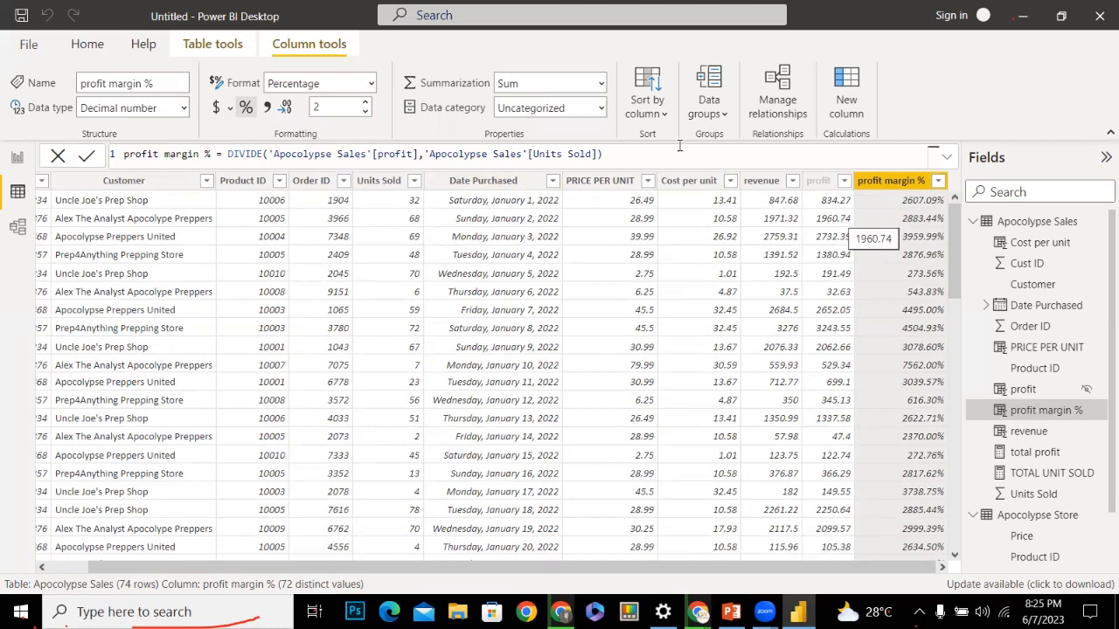
Clear the profit / Units Sold expression of the profit margin % column and start entering the DIVIDE function again
{"action": "left_click", "coordinate": [637, 180]}
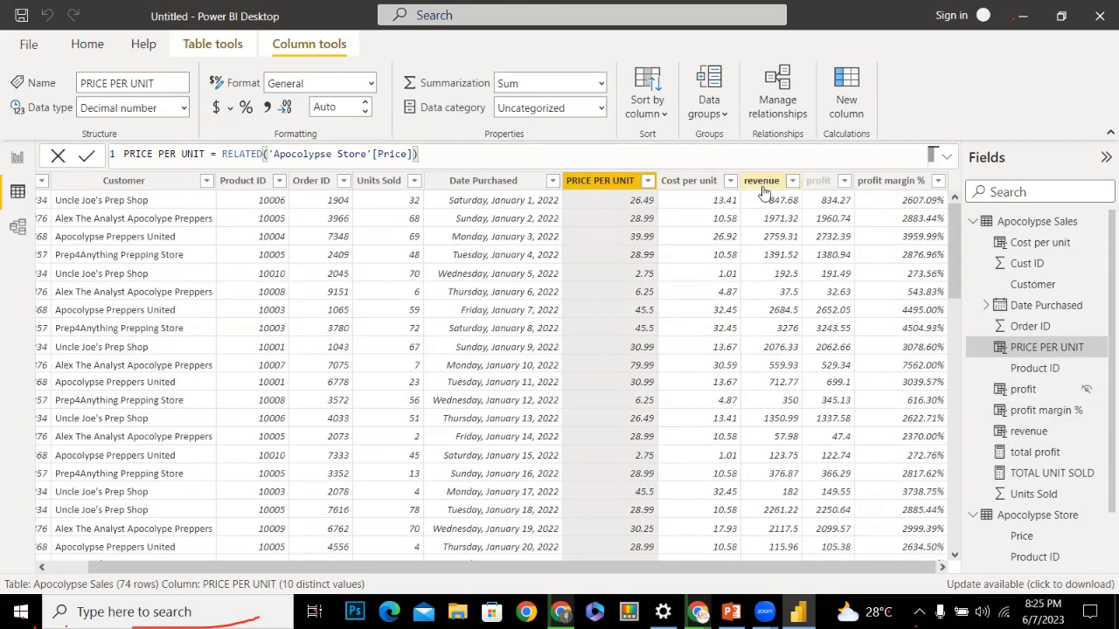
{"action": "left_click", "coordinate": [887, 180]}
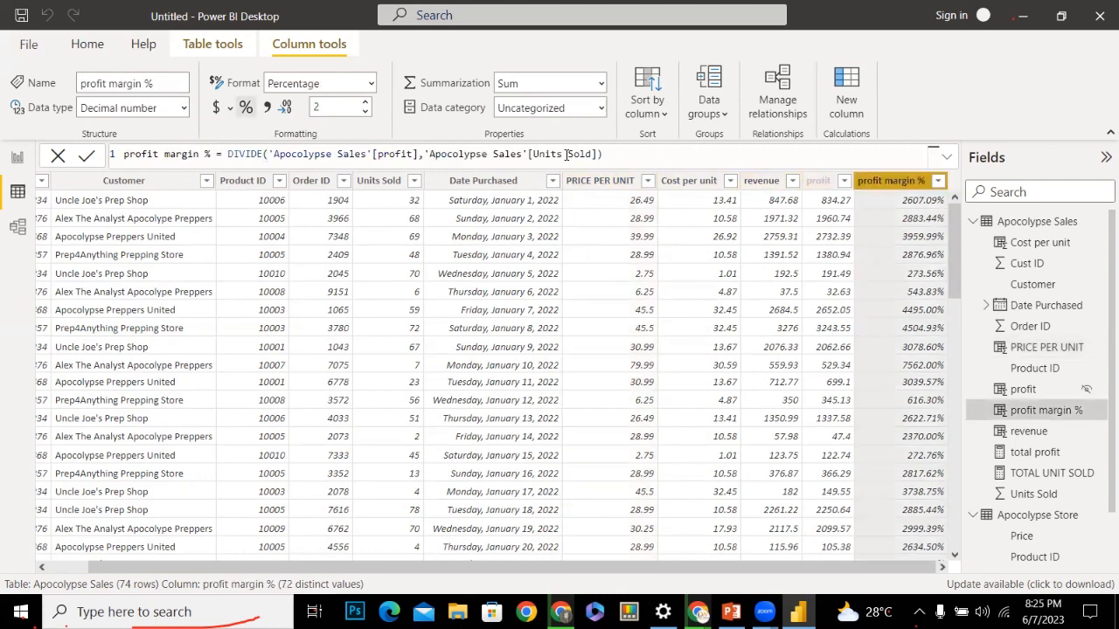
{"action": "triple_click", "coordinate": [179, 151]}
{"action": "left_click_drag", "start_coordinate": [180, 148], "coordinate": [231, 151]}
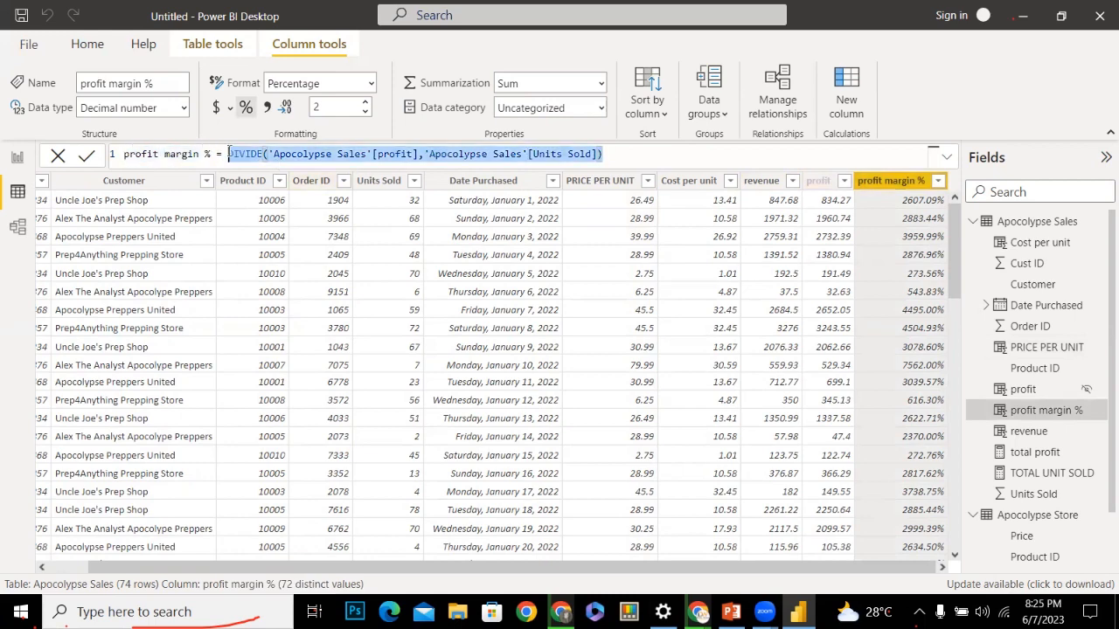
{"action": "key", "text": "BackSpace"}
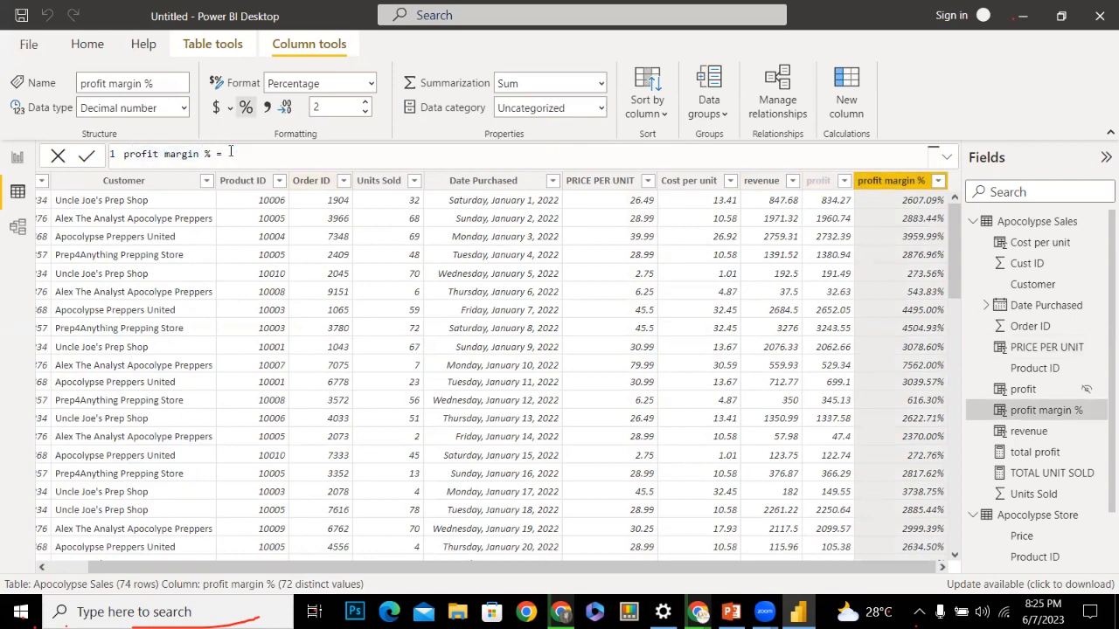
{"action": "type", "text": "divi"}
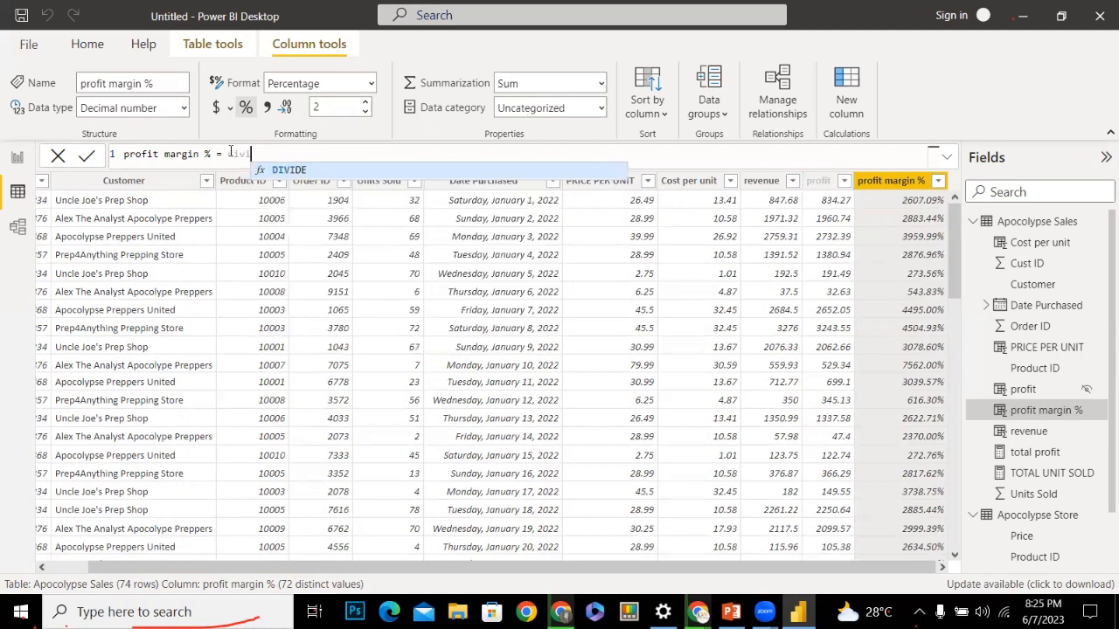
Start the profit margin % formula with DIVIDE, using 'Apocolypse Sales'[Units Sold] as the numerator
{"action": "key", "text": "Tab"}
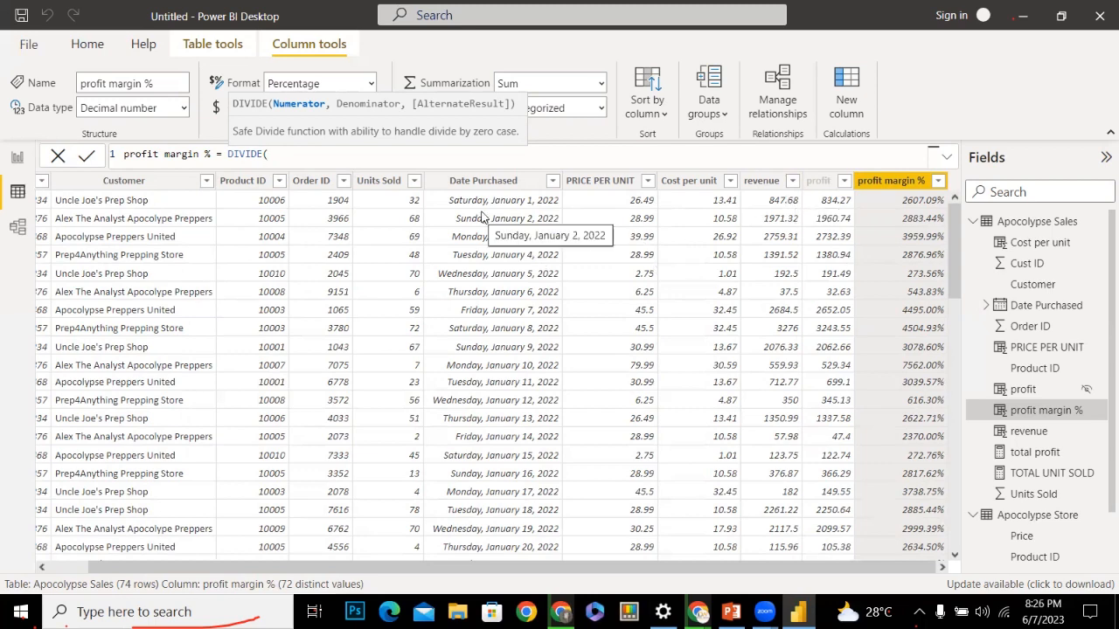
{"action": "type", "text": "un"}
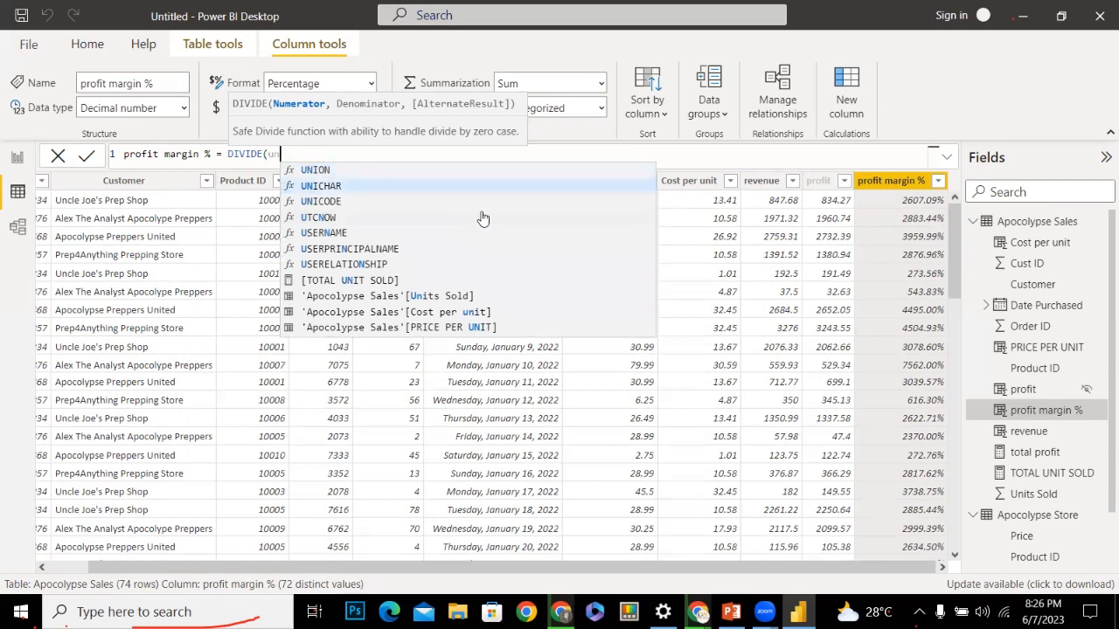
{"action": "key", "text": "Down"}
{"action": "key", "text": "Down"}
{"action": "key", "text": "Down"}
{"action": "key", "text": "Down"}
{"action": "key", "text": "Down"}
{"action": "key", "text": "Down"}
{"action": "key", "text": "Down"}
{"action": "key", "text": "Down"}
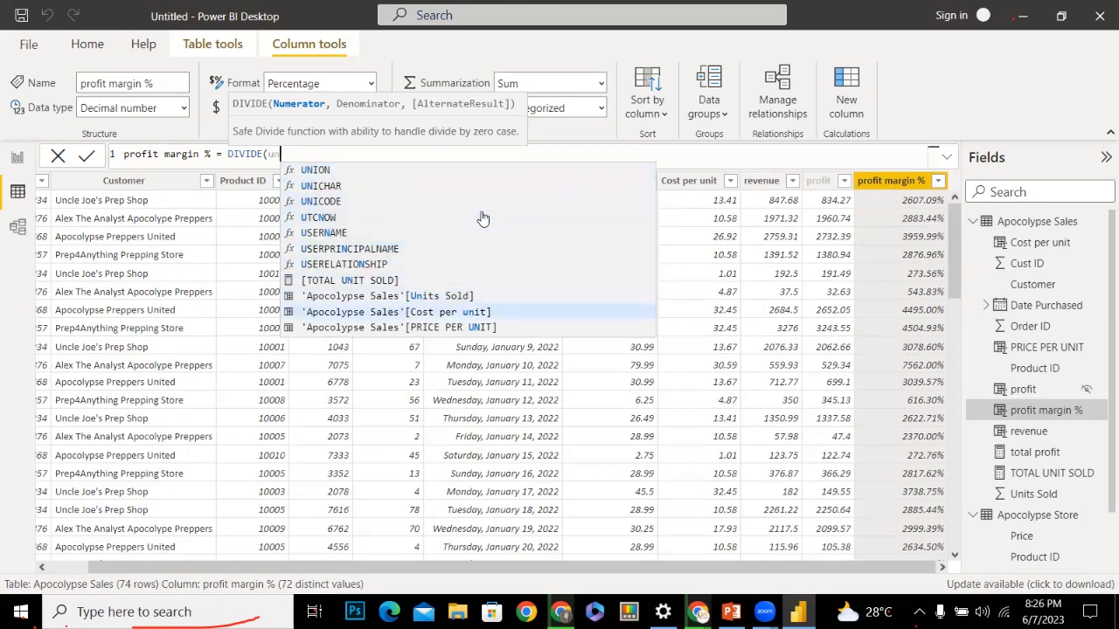
{"action": "key", "text": "Up"}
{"action": "key", "text": "Tab"}
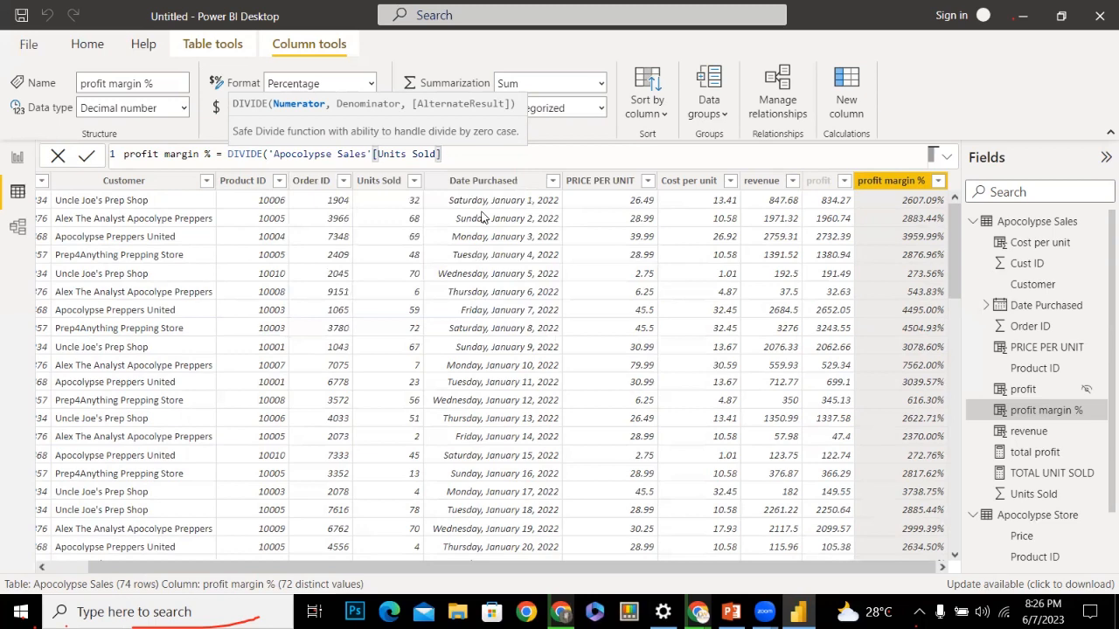
Complete the DIVIDE formula with 'Apocolypse Sales'[revenue] as the denominator and apply it to the profit margin % column
{"action": "type", "text": ","}
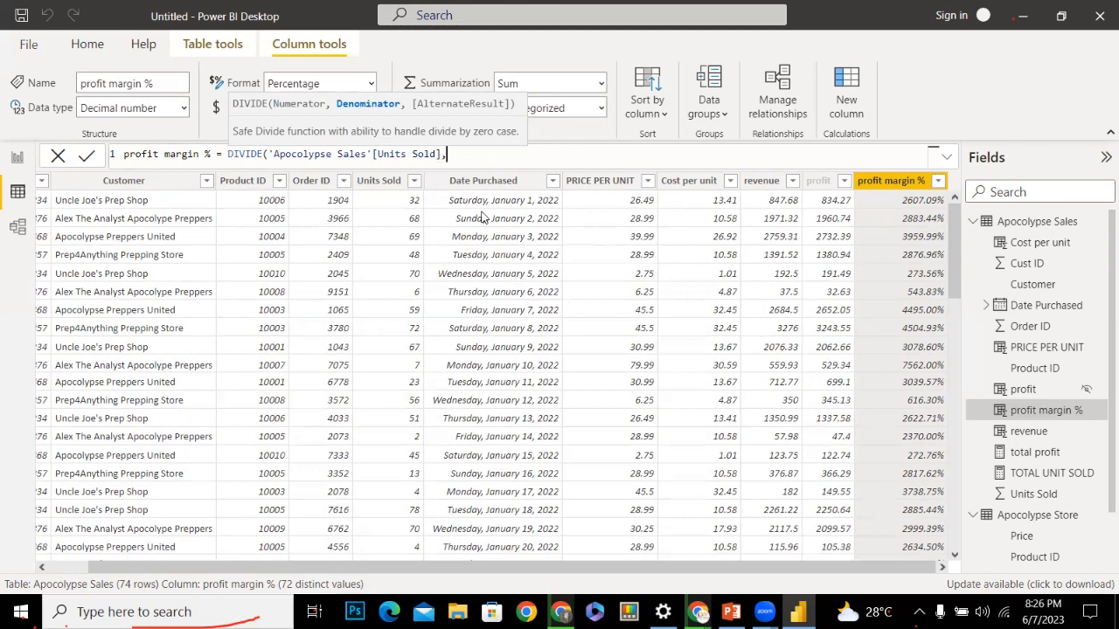
{"action": "type", "text": "re"}
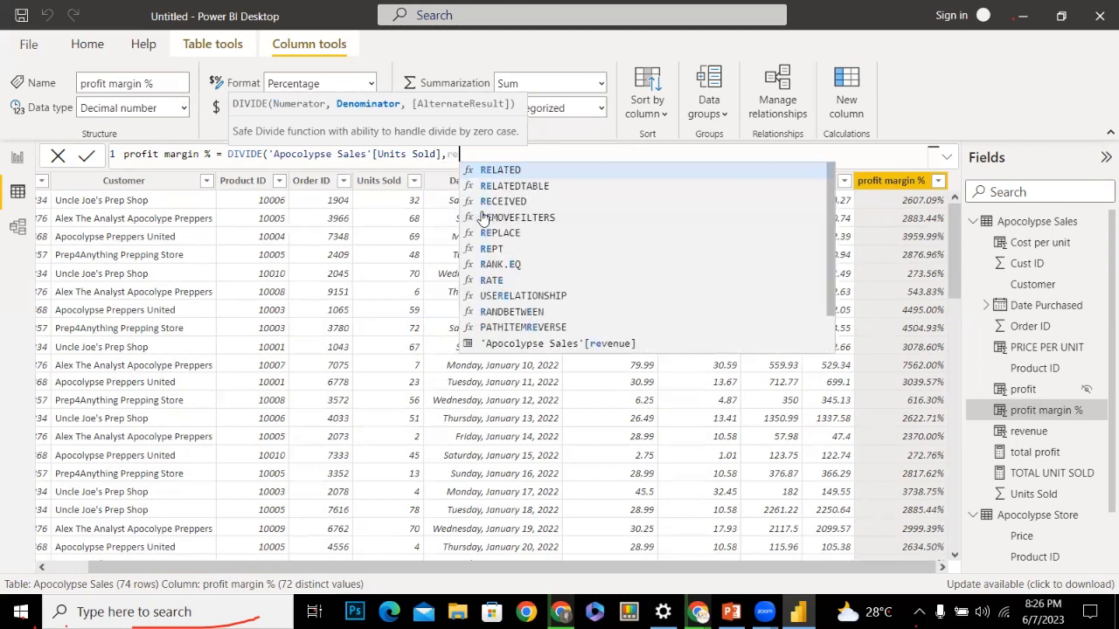
{"action": "key", "text": "BackSpace"}
{"action": "key", "text": "BackSpace"}
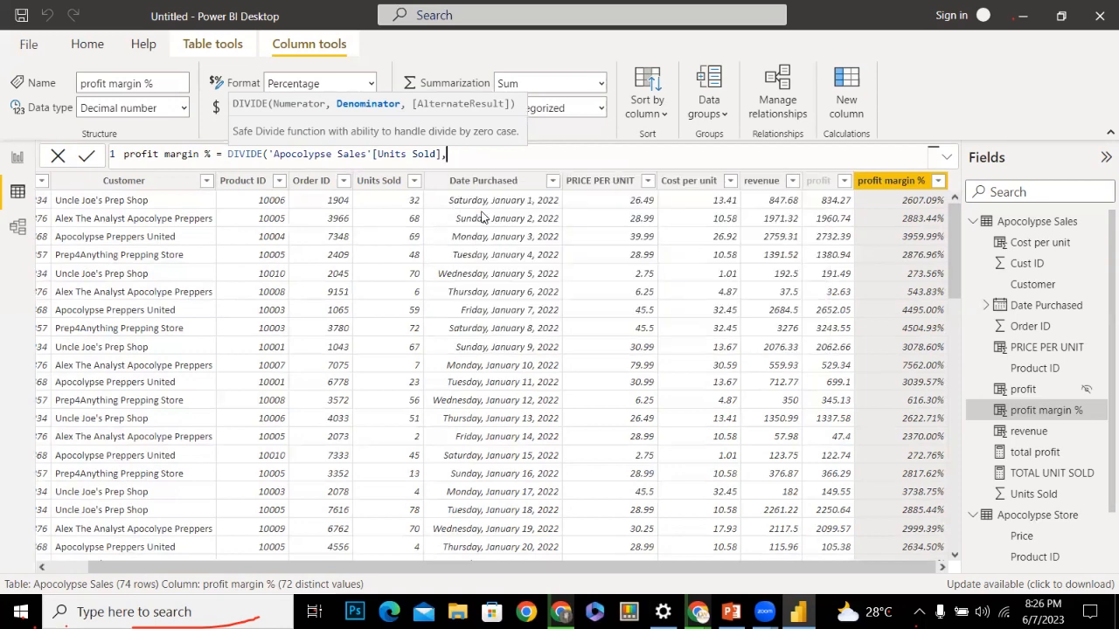
{"action": "type", "text": "apo"}
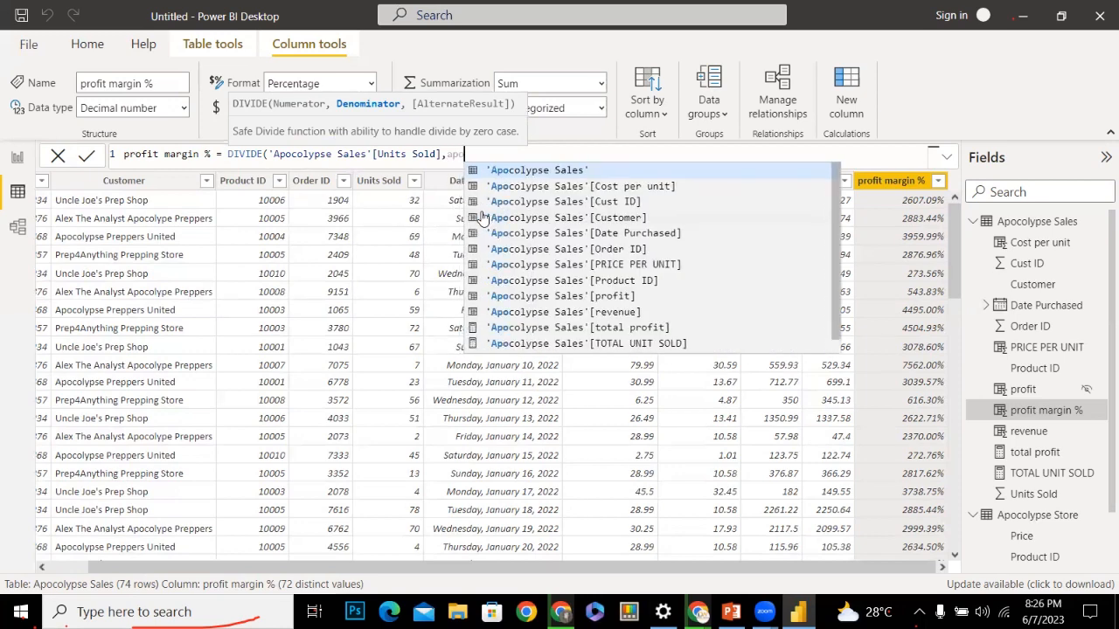
{"action": "key", "text": "Tab"}
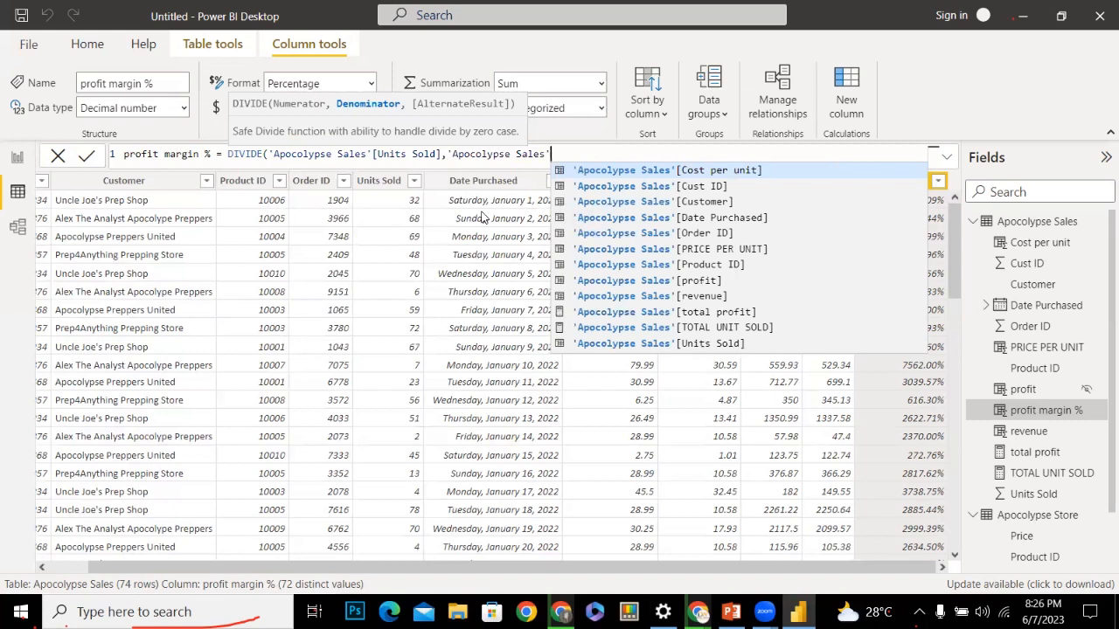
{"action": "key", "text": "Down"}
{"action": "key", "text": "Down"}
{"action": "key", "text": "Down"}
{"action": "key", "text": "Down"}
{"action": "key", "text": "Down"}
{"action": "key", "text": "Down"}
{"action": "key", "text": "Down"}
{"action": "key", "text": "Down"}
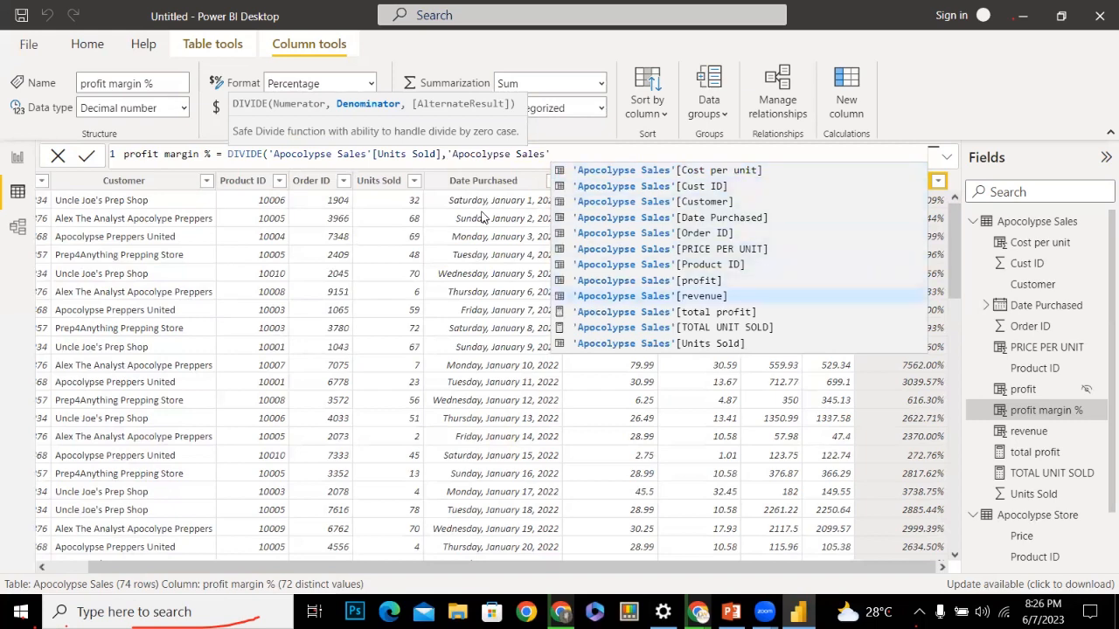
{"action": "key", "text": "Down"}
{"action": "key", "text": "Up"}
{"action": "key", "text": "Tab"}
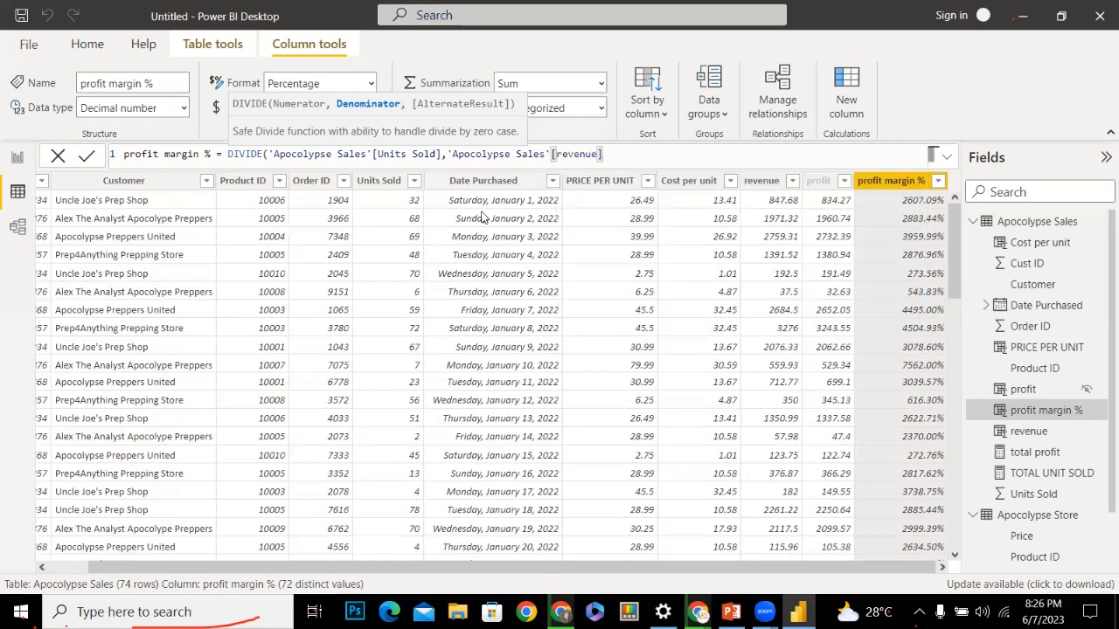
{"action": "type", "text": ")"}
{"action": "key", "text": "Return"}
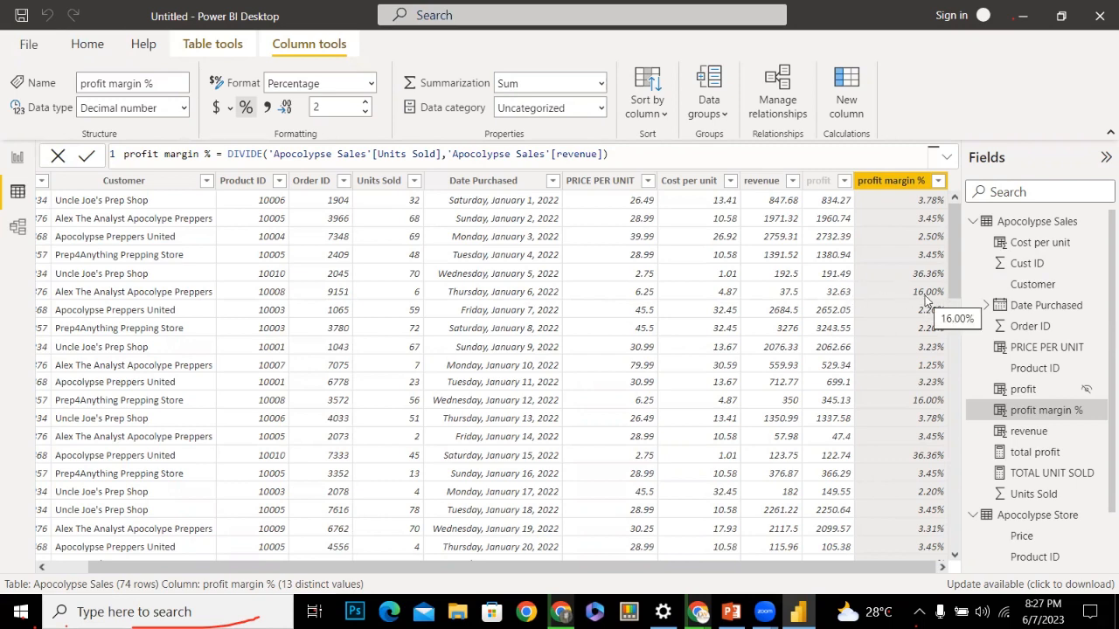
Erase the entire DIVIDE formula, including its name, from the profit margin % column
{"action": "right_click", "coordinate": [912, 184]}
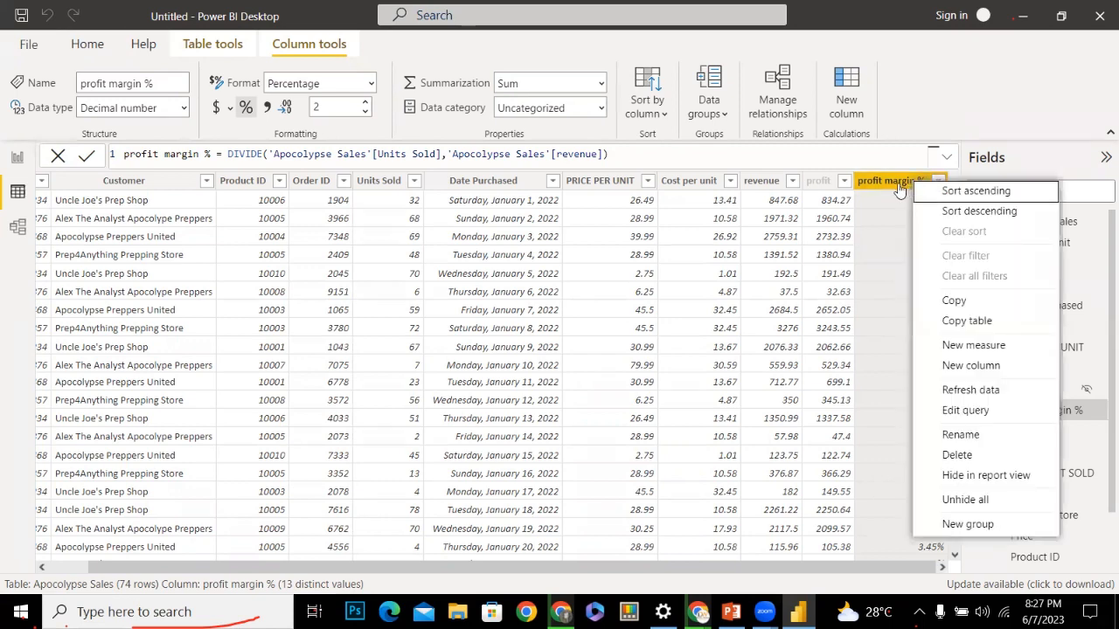
{"action": "left_click", "coordinate": [881, 191]}
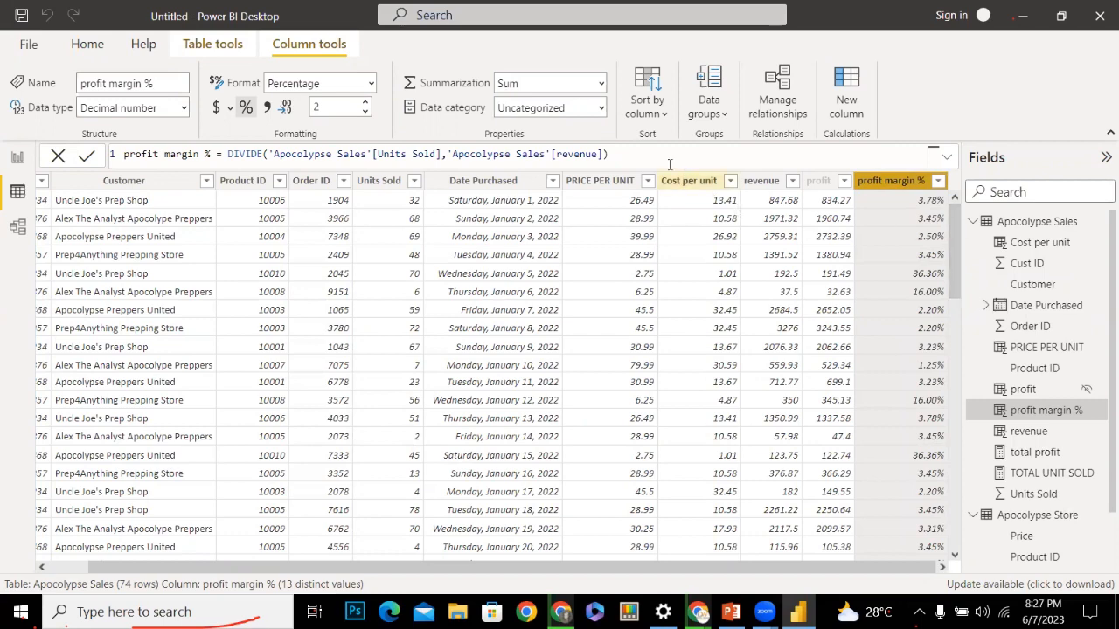
{"action": "left_click", "coordinate": [634, 153]}
{"action": "key", "text": "BackSpace"}
{"action": "key", "text": "BackSpace"}
{"action": "key", "text": "BackSpace"}
{"action": "key", "text": "BackSpace"}
{"action": "key", "text": "BackSpace"}
{"action": "key", "text": "BackSpace"}
{"action": "key", "text": "BackSpace"}
{"action": "key", "text": "BackSpace"}
{"action": "key", "text": "BackSpace"}
{"action": "key", "text": "BackSpace"}
{"action": "key", "text": "BackSpace"}
{"action": "key", "text": "BackSpace"}
{"action": "key", "text": "BackSpace"}
{"action": "key", "text": "BackSpace"}
{"action": "key", "text": "BackSpace"}
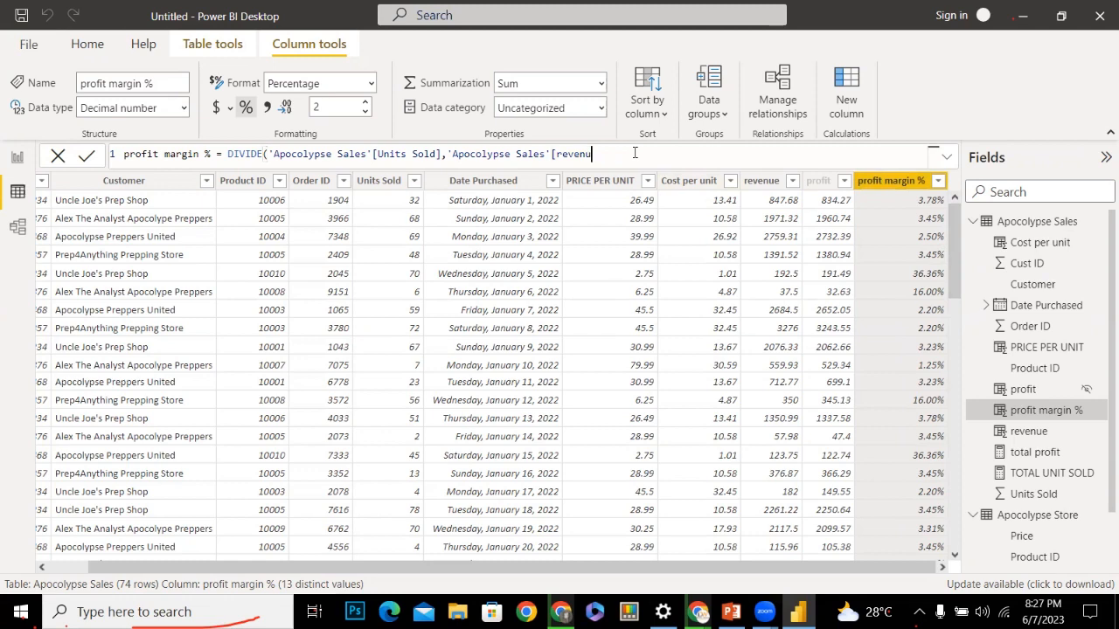
{"action": "key", "text": "BackSpace"}
{"action": "key", "text": "BackSpace"}
{"action": "key", "text": "BackSpace"}
{"action": "key", "text": "BackSpace"}
{"action": "key", "text": "BackSpace"}
{"action": "key", "text": "BackSpace"}
{"action": "key", "text": "BackSpace"}
{"action": "key", "text": "BackSpace"}
{"action": "key", "text": "BackSpace"}
{"action": "key", "text": "BackSpace"}
{"action": "key", "text": "BackSpace"}
{"action": "key", "text": "BackSpace"}
{"action": "key", "text": "BackSpace"}
{"action": "key", "text": "BackSpace"}
{"action": "key", "text": "BackSpace"}
{"action": "key", "text": "BackSpace"}
{"action": "key", "text": "BackSpace"}
{"action": "key", "text": "BackSpace"}
{"action": "key", "text": "BackSpace"}
{"action": "key", "text": "BackSpace"}
{"action": "key", "text": "BackSpace"}
{"action": "key", "text": "BackSpace"}
{"action": "key", "text": "BackSpace"}
{"action": "key", "text": "BackSpace"}
{"action": "key", "text": "BackSpace"}
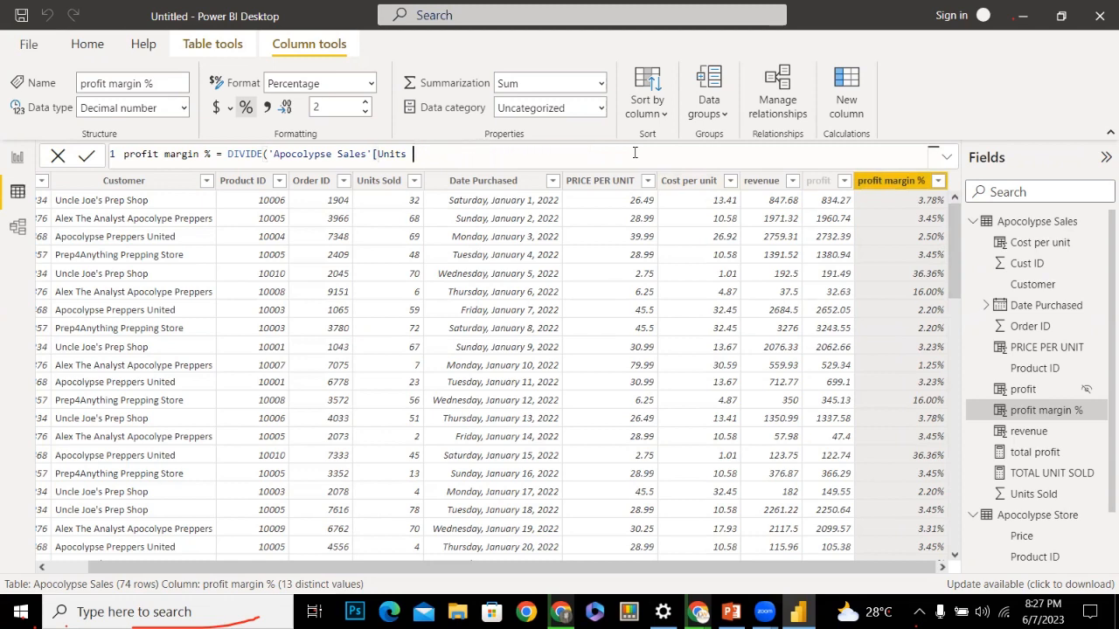
{"action": "key", "text": "BackSpace"}
{"action": "key", "text": "BackSpace"}
{"action": "key", "text": "BackSpace"}
{"action": "key", "text": "BackSpace"}
{"action": "key", "text": "BackSpace"}
{"action": "key", "text": "BackSpace"}
{"action": "key", "text": "BackSpace"}
{"action": "key", "text": "BackSpace"}
{"action": "key", "text": "BackSpace"}
{"action": "key", "text": "BackSpace"}
{"action": "key", "text": "BackSpace"}
{"action": "key", "text": "BackSpace"}
{"action": "key", "text": "BackSpace"}
{"action": "key", "text": "BackSpace"}
{"action": "key", "text": "BackSpace"}
{"action": "key", "text": "BackSpace"}
{"action": "key", "text": "BackSpace"}
{"action": "key", "text": "BackSpace"}
{"action": "key", "text": "BackSpace"}
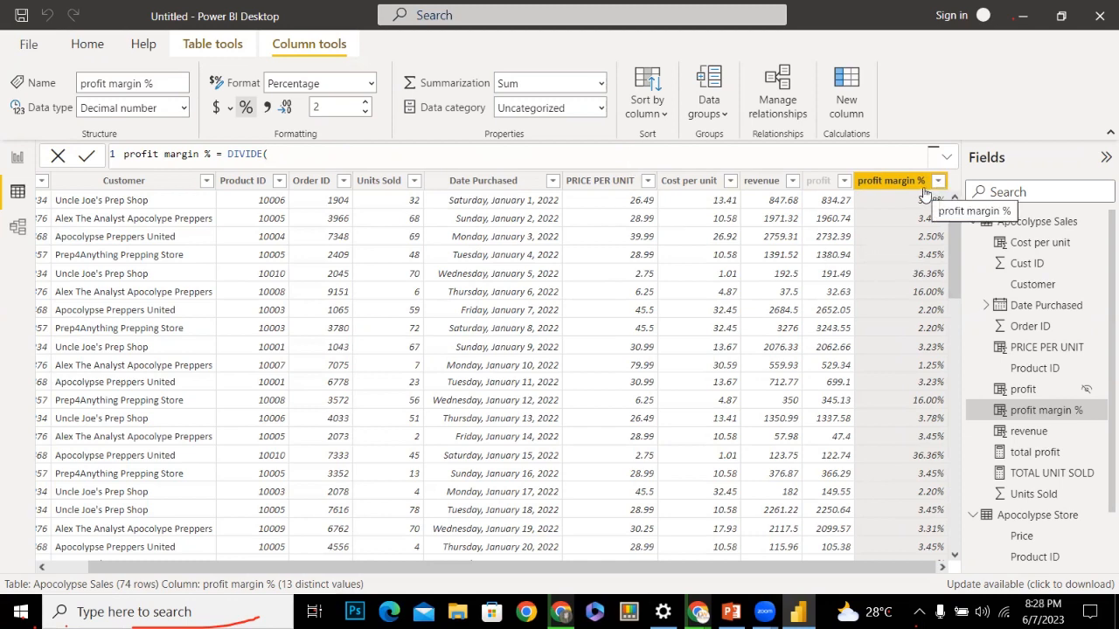
{"action": "key", "text": "BackSpace"}
{"action": "key", "text": "BackSpace"}
{"action": "key", "text": "BackSpace"}
{"action": "key", "text": "BackSpace"}
{"action": "key", "text": "BackSpace"}
{"action": "key", "text": "BackSpace"}
{"action": "key", "text": "BackSpace"}
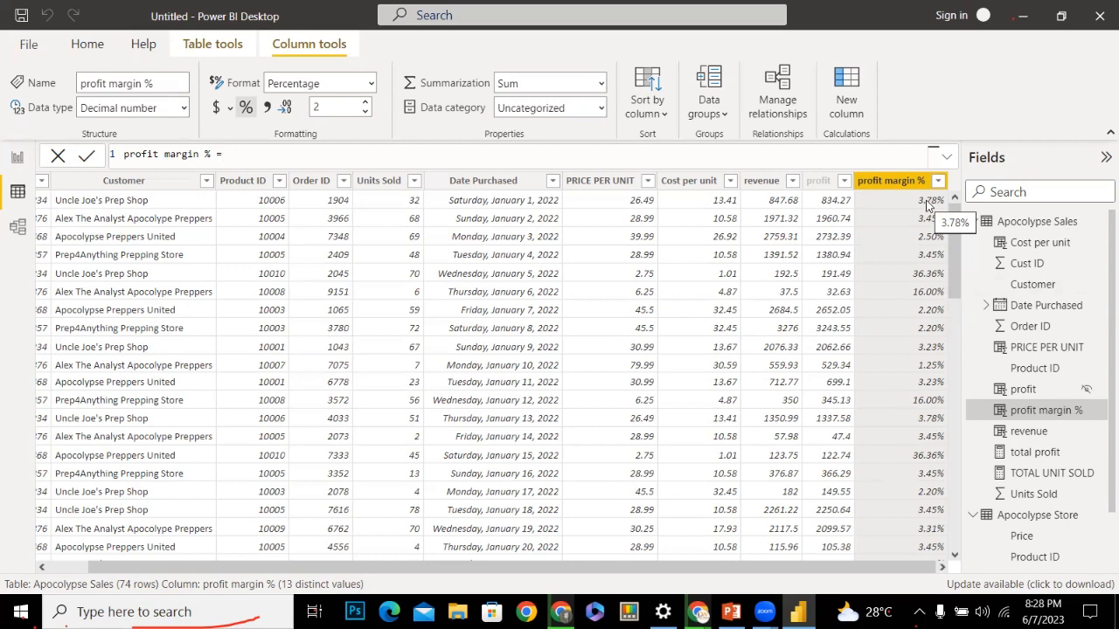
{"action": "key", "text": "BackSpace"}
{"action": "key", "text": "BackSpace"}
{"action": "key", "text": "BackSpace"}
{"action": "key", "text": "BackSpace"}
{"action": "key", "text": "BackSpace"}
{"action": "key", "text": "BackSpace"}
{"action": "key", "text": "BackSpace"}
{"action": "key", "text": "BackSpace"}
{"action": "key", "text": "BackSpace"}
{"action": "key", "text": "BackSpace"}
{"action": "key", "text": "BackSpace"}
{"action": "key", "text": "BackSpace"}
{"action": "key", "text": "BackSpace"}
{"action": "key", "text": "BackSpace"}
{"action": "key", "text": "BackSpace"}
{"action": "key", "text": "BackSpace"}
{"action": "key", "text": "BackSpace"}
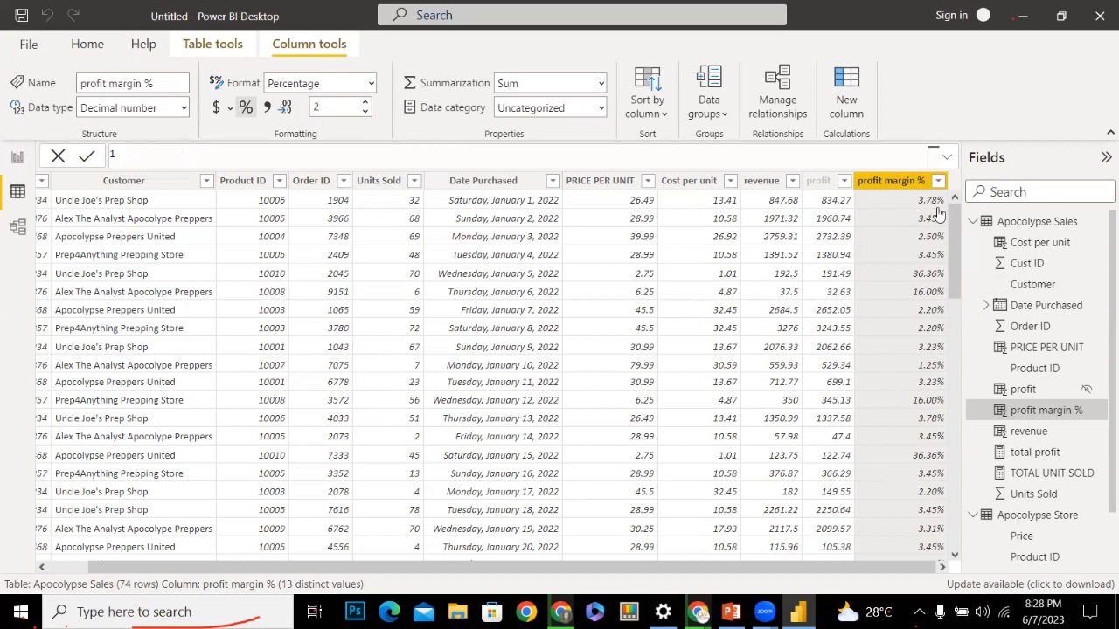
{"action": "left_click", "coordinate": [1035, 290]}
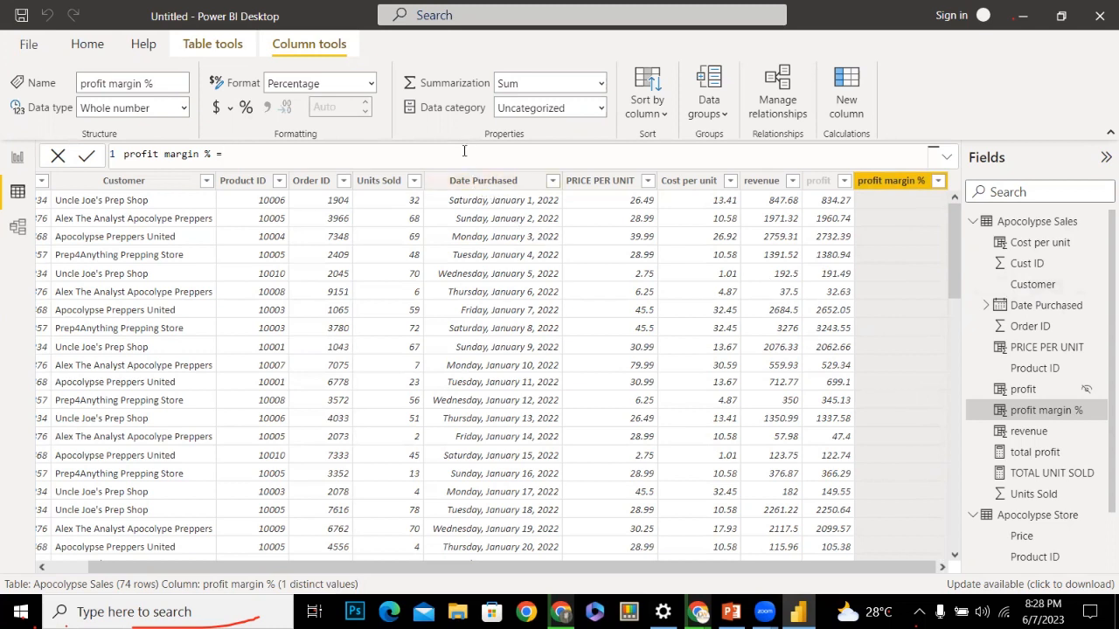
{"action": "key", "text": "BackSpace"}
{"action": "key", "text": "BackSpace"}
{"action": "key", "text": "BackSpace"}
{"action": "key", "text": "BackSpace"}
{"action": "key", "text": "BackSpace"}
{"action": "key", "text": "BackSpace"}
{"action": "key", "text": "BackSpace"}
{"action": "key", "text": "BackSpace"}
{"action": "key", "text": "BackSpace"}
{"action": "key", "text": "BackSpace"}
{"action": "key", "text": "BackSpace"}
{"action": "key", "text": "BackSpace"}
{"action": "key", "text": "BackSpace"}
{"action": "key", "text": "BackSpace"}
{"action": "key", "text": "BackSpace"}
{"action": "key", "text": "BackSpace"}
{"action": "key", "text": "BackSpace"}
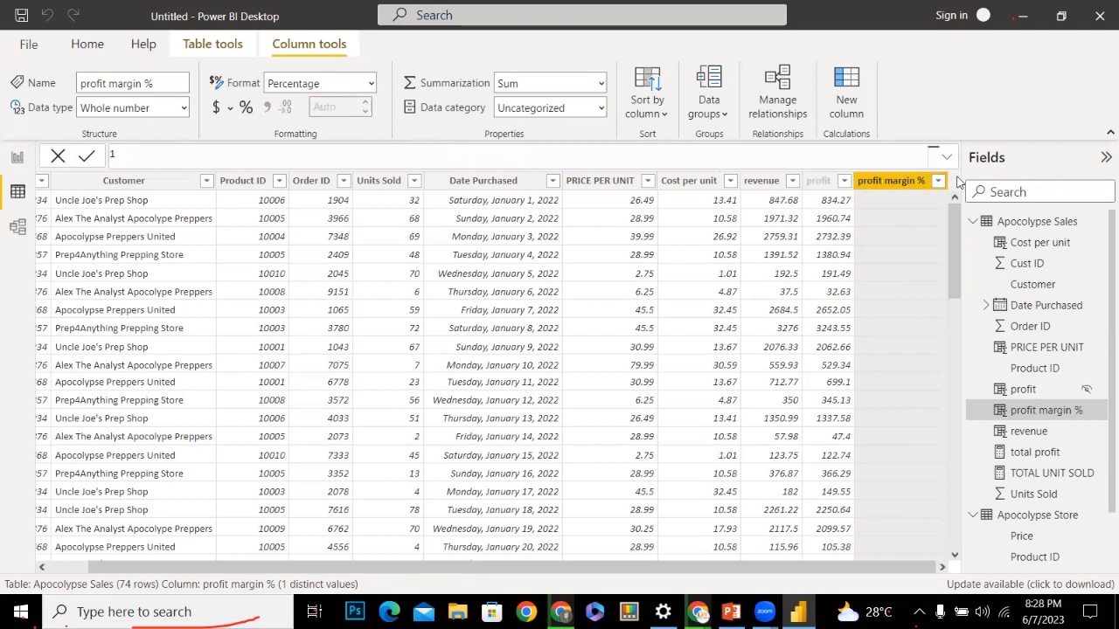
Delete the profit margin % column from the Apocolypse Sales table
{"action": "right_click", "coordinate": [910, 185]}
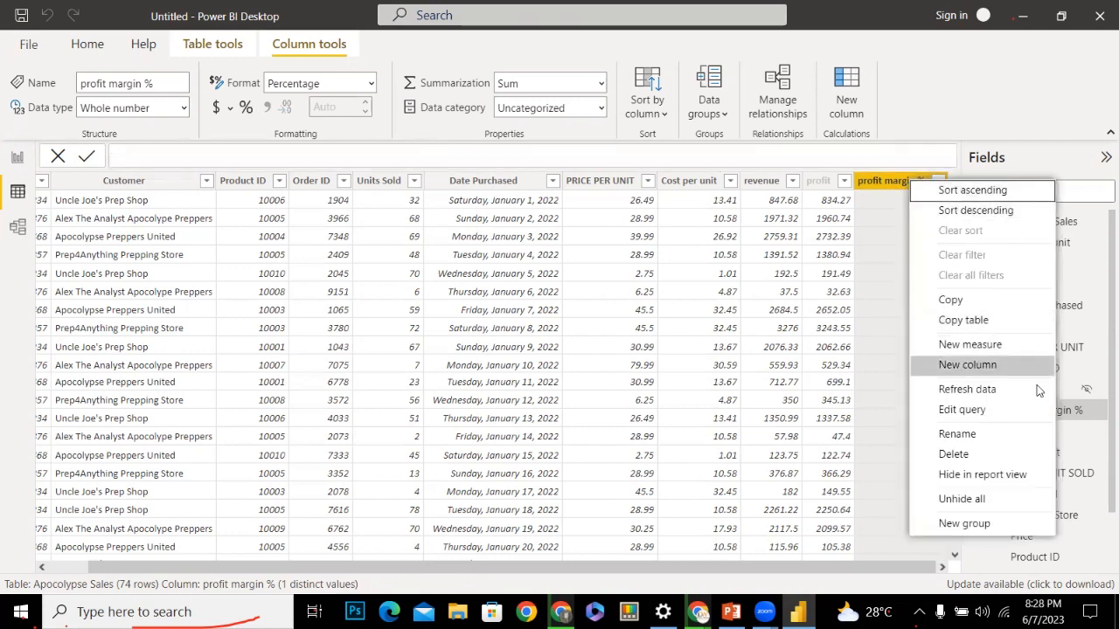
{"action": "left_click", "coordinate": [951, 455]}
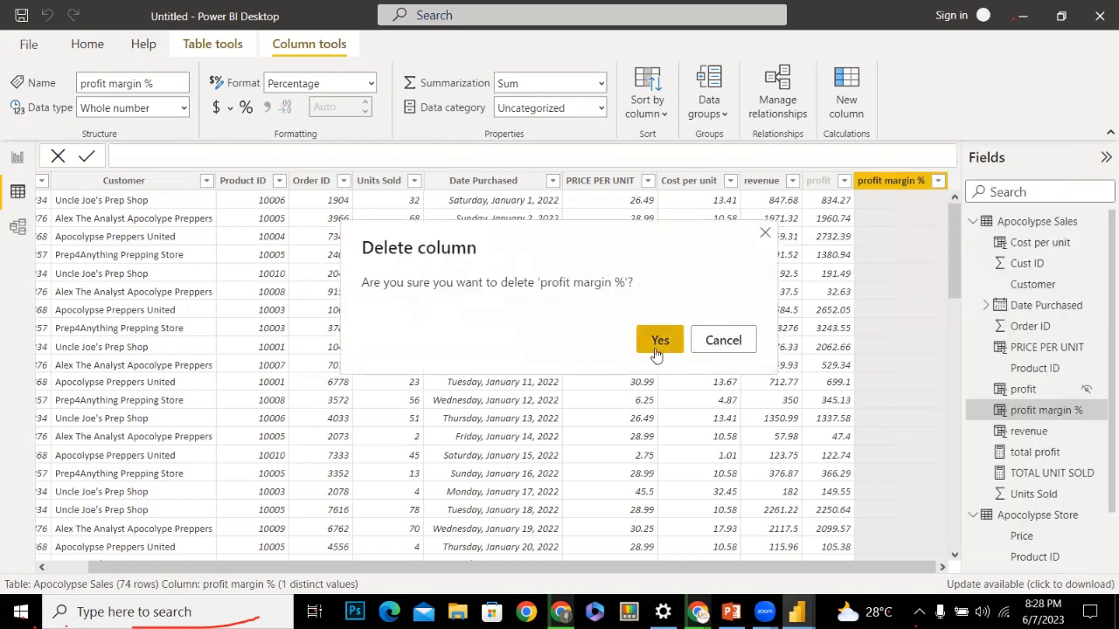
{"action": "left_click", "coordinate": [658, 341]}
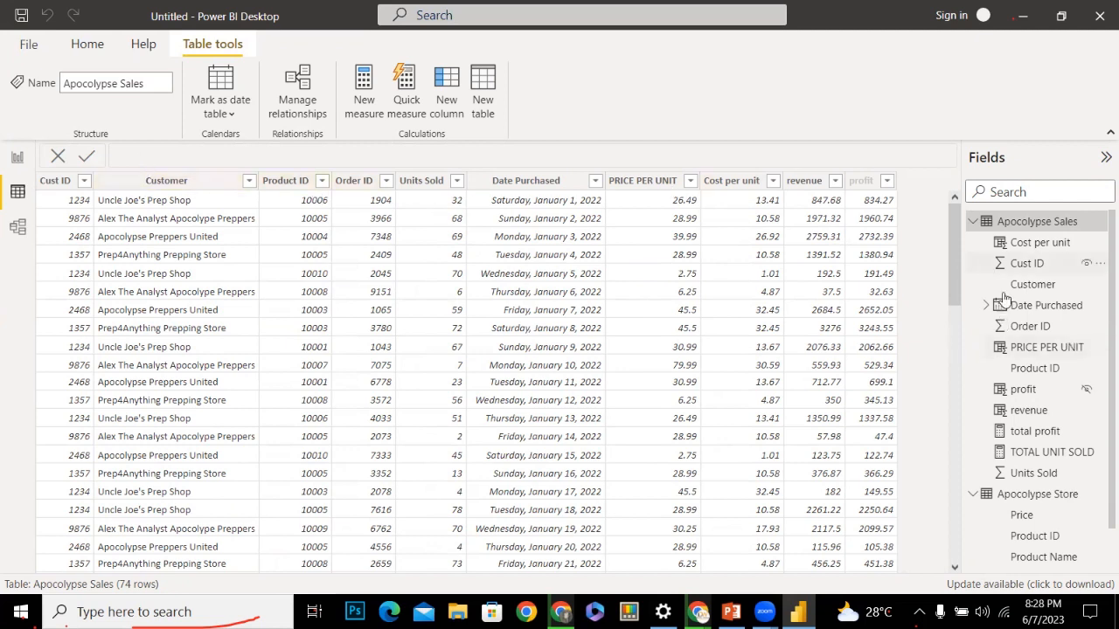
{"action": "right_click", "coordinate": [1016, 230]}
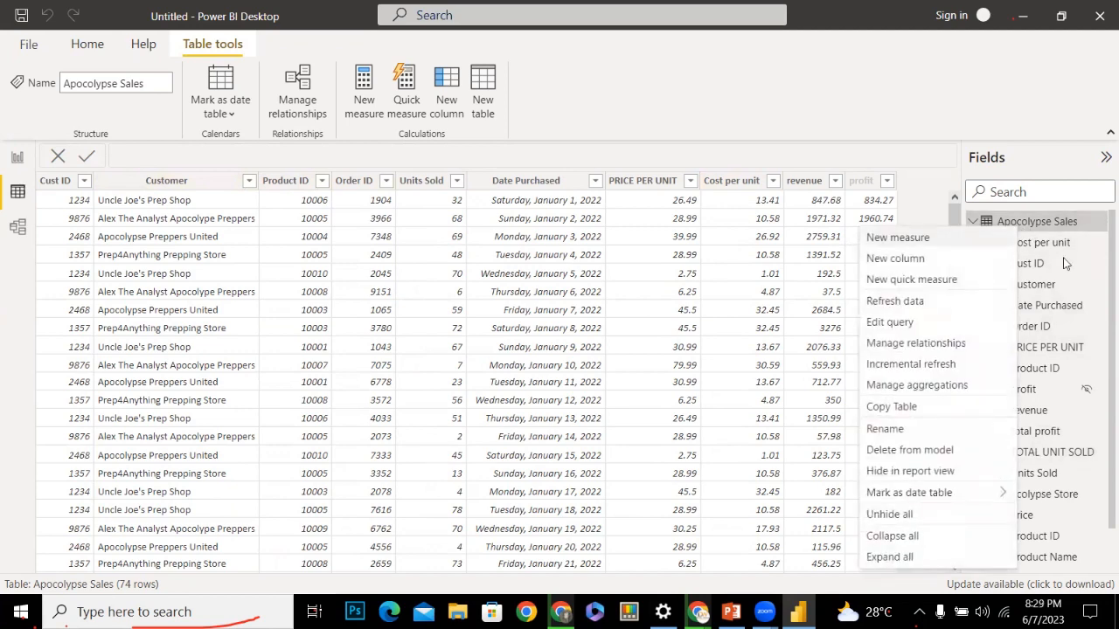
{"action": "left_click", "coordinate": [906, 256]}
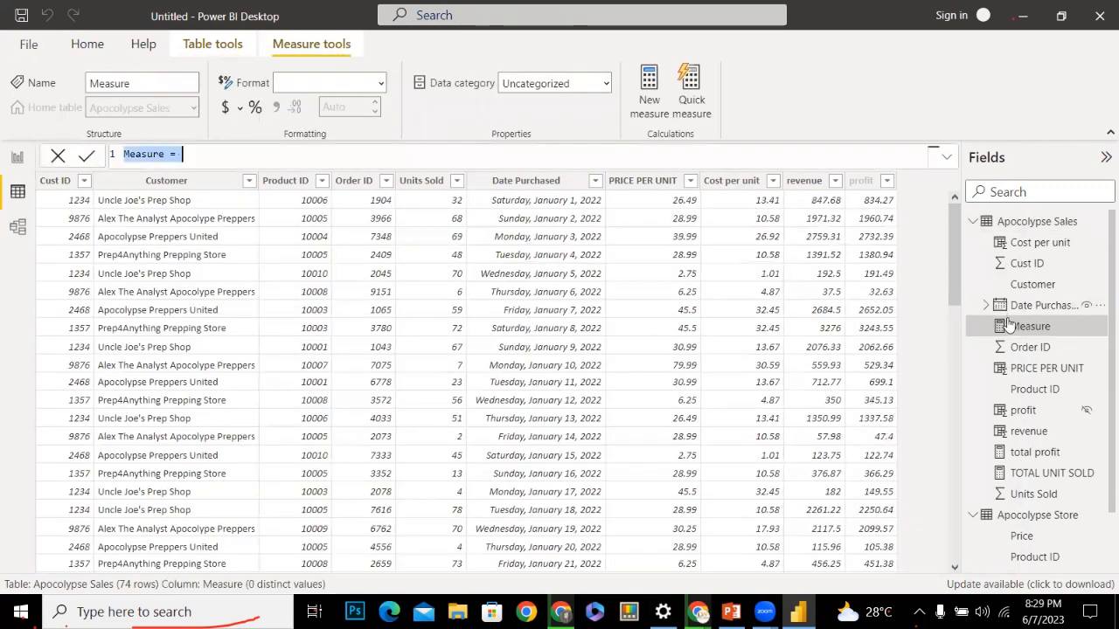
{"action": "key", "text": "BackSpace"}
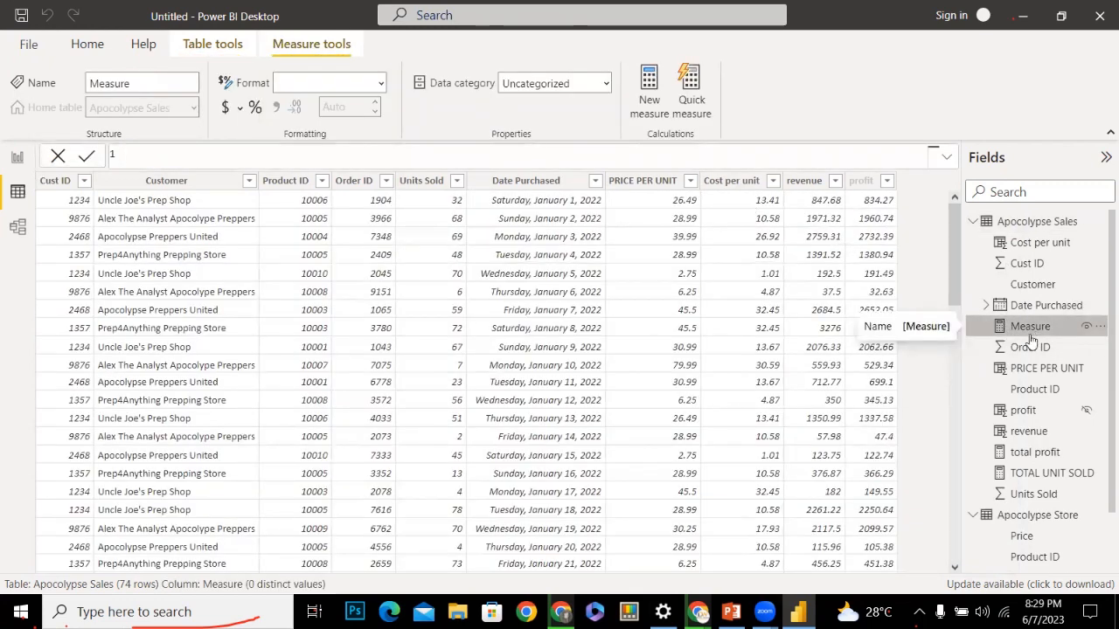
{"action": "left_click", "coordinate": [953, 373]}
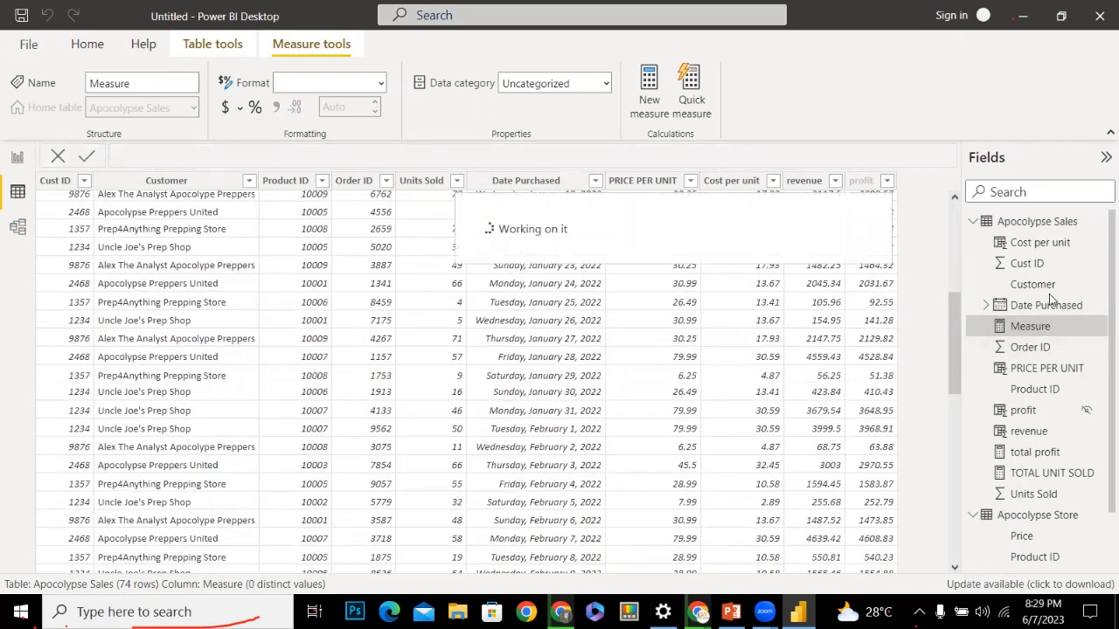
Add a calculated column to the Apocolypse Sales table and name it product in its formula
{"action": "left_click", "coordinate": [1030, 222]}
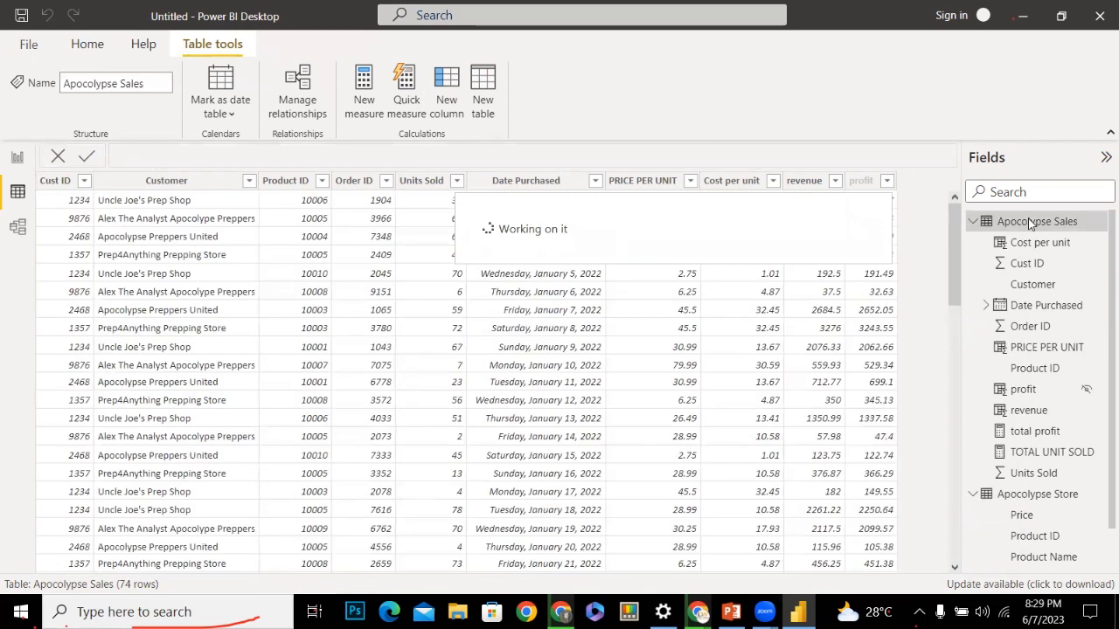
{"action": "left_click", "coordinate": [454, 98]}
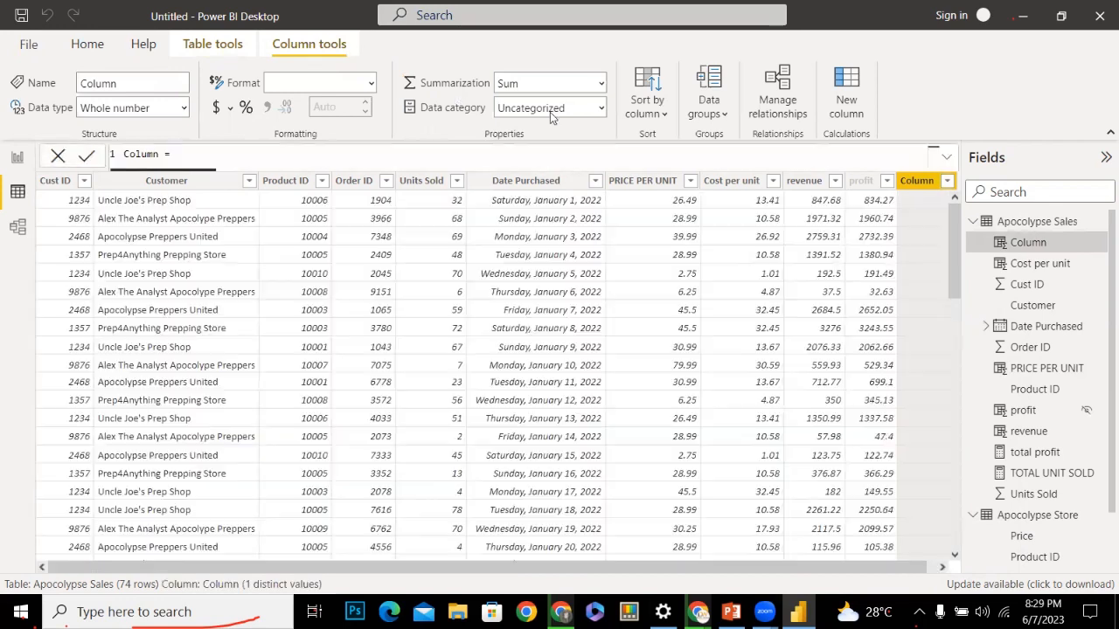
{"action": "double_click", "coordinate": [140, 154]}
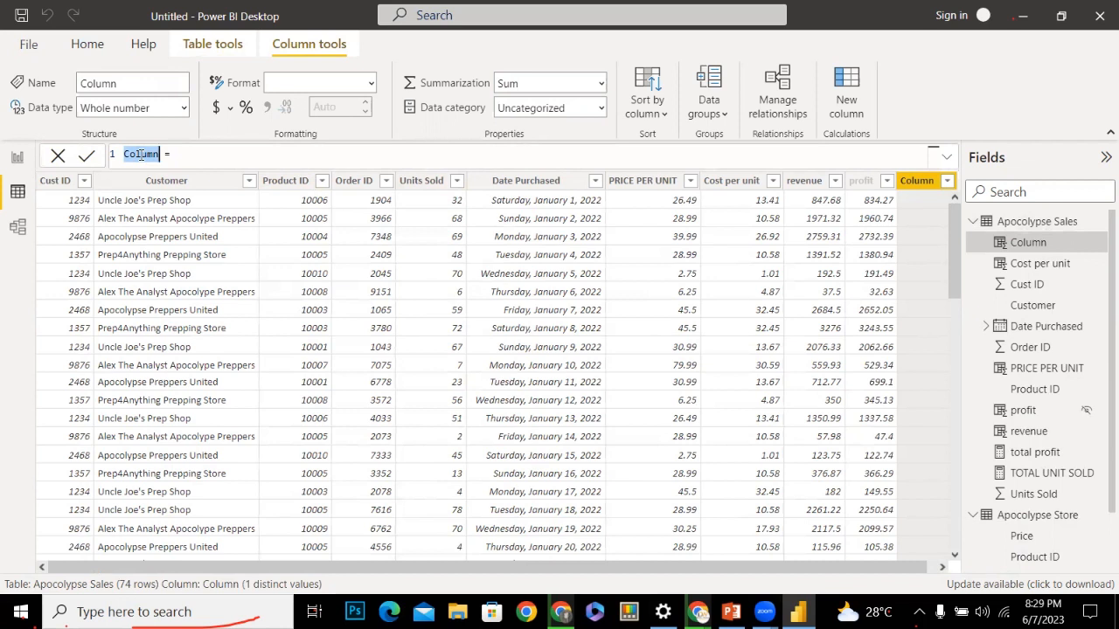
{"action": "type", "text": "product"}
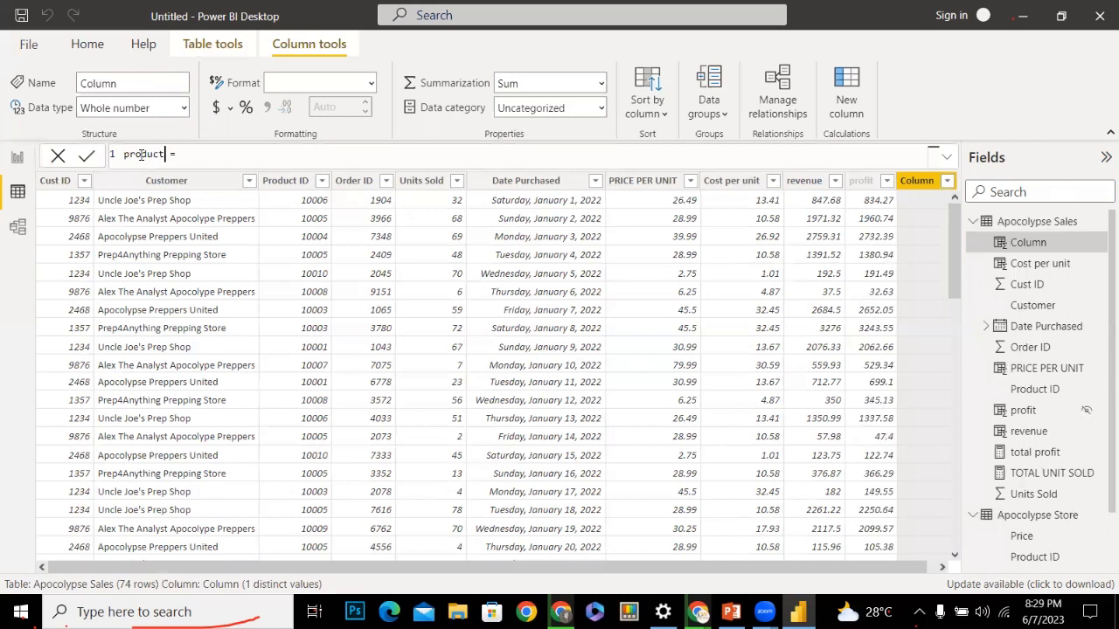
Complete the product column's formula as RELATED('Apocolypse Store'[Product Name]) and apply it
{"action": "key", "text": "Right"}
{"action": "key", "text": "Right"}
{"action": "key", "text": "Right"}
{"action": "type", "text": "rel"}
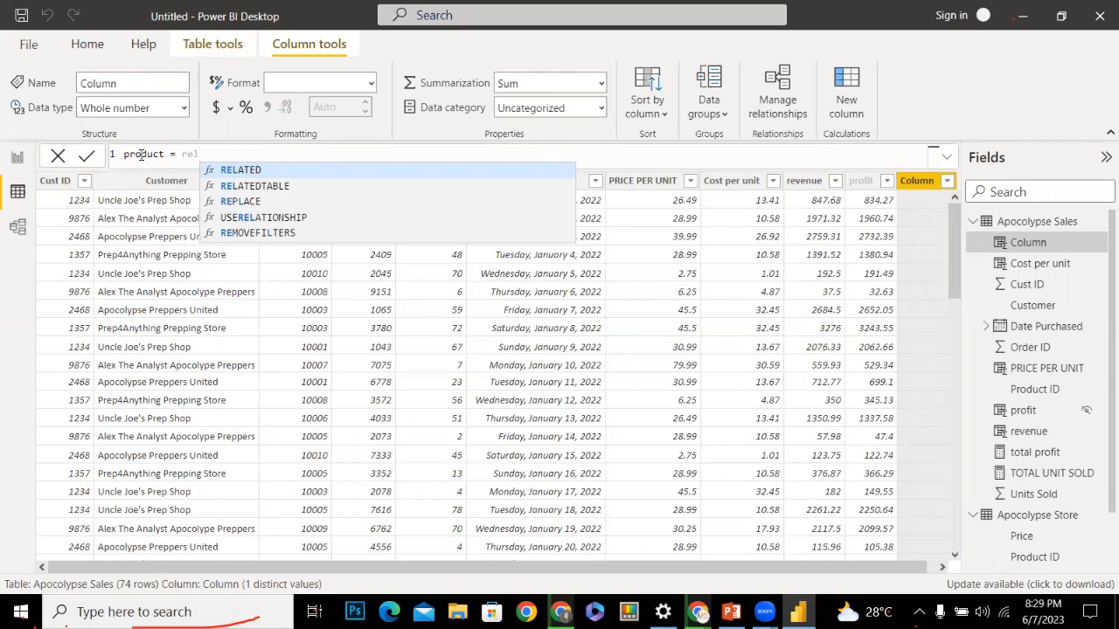
{"action": "key", "text": "Tab"}
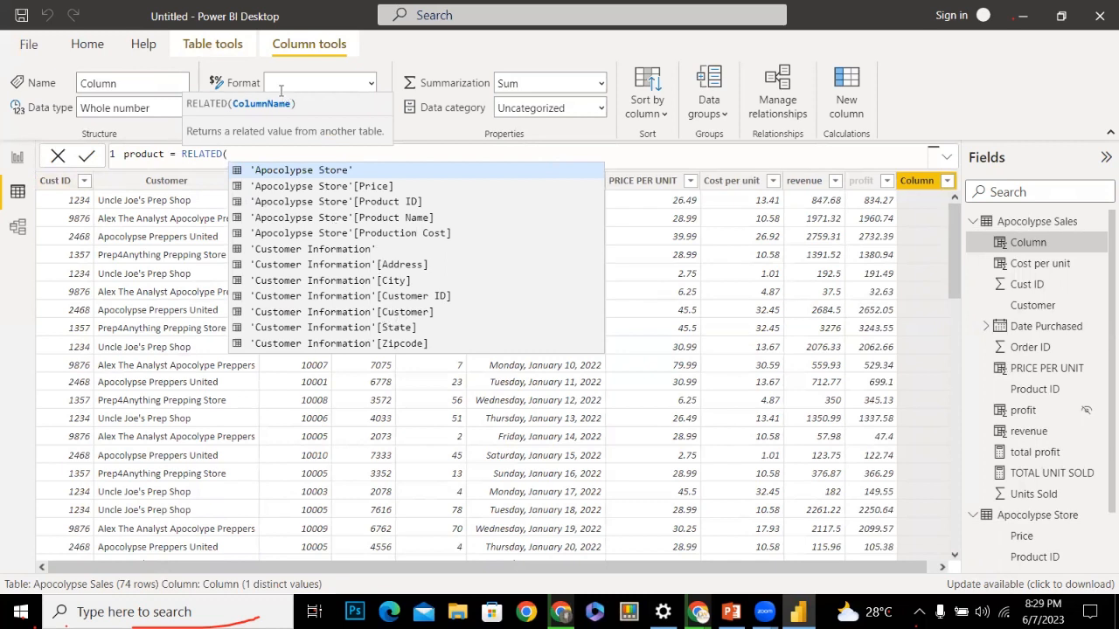
{"action": "left_click", "coordinate": [389, 218]}
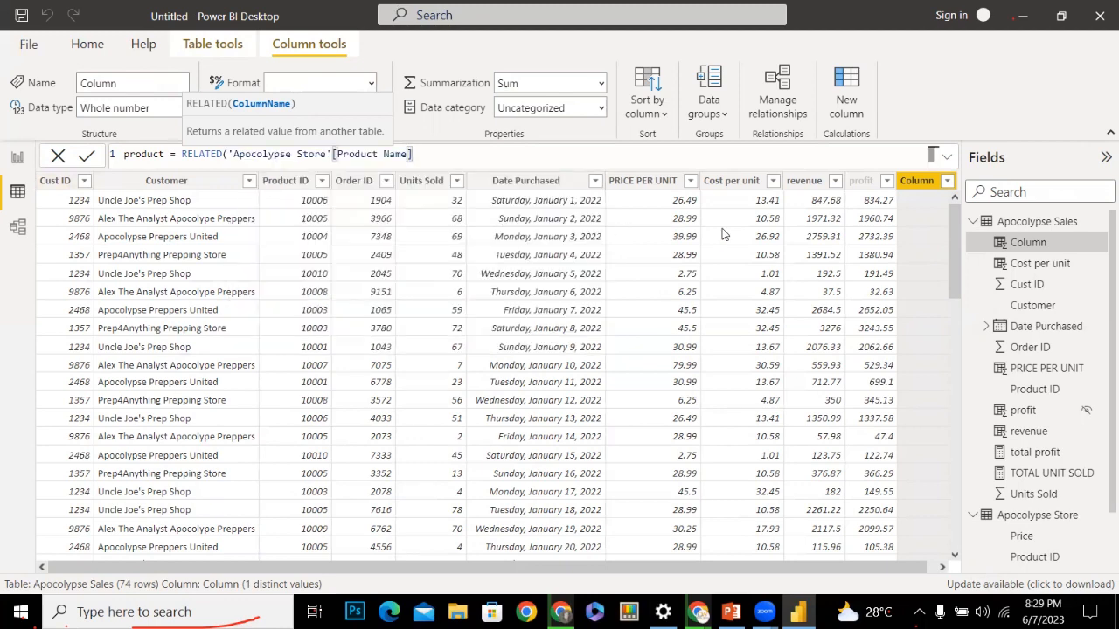
{"action": "type", "text": ")"}
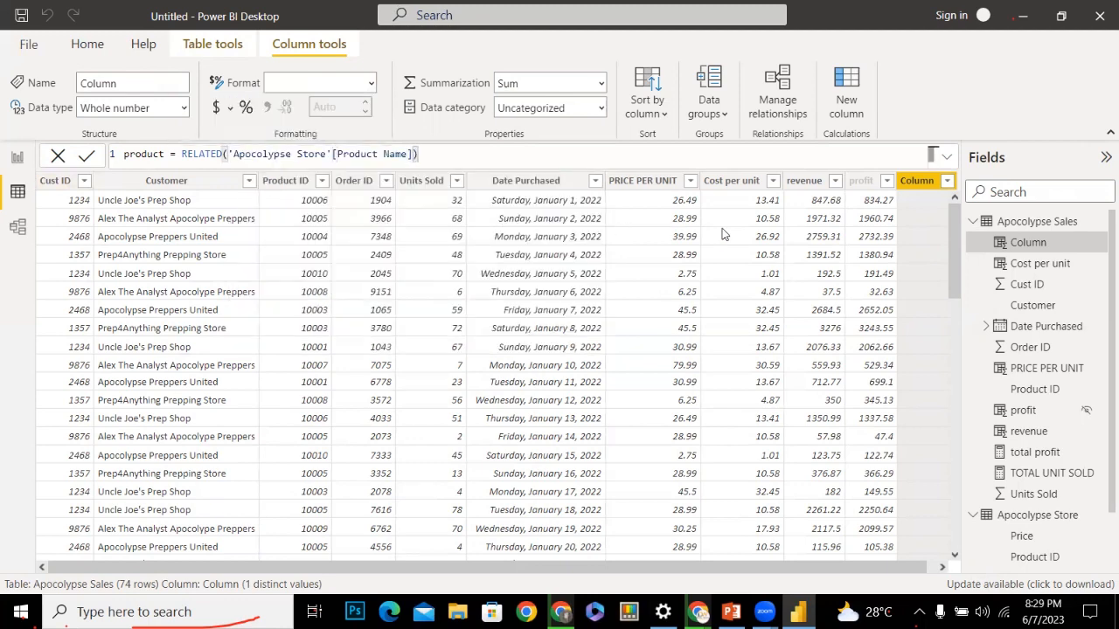
{"action": "key", "text": "Return"}
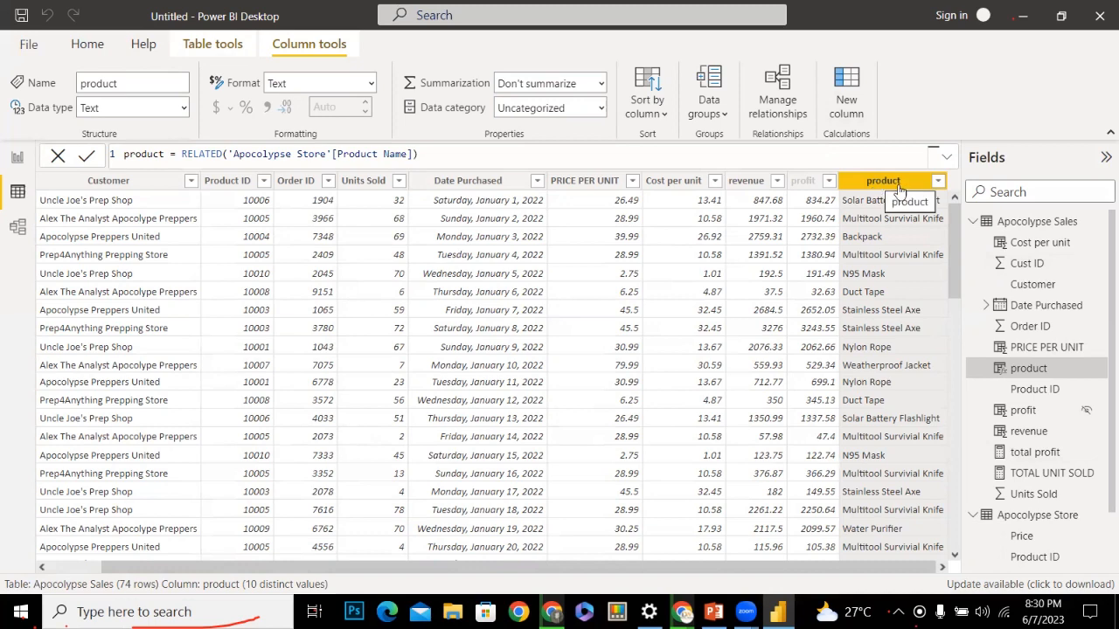
Add another calculated column to the Apocolypse Sales table and name it nylon rope in its formula
{"action": "right_click", "coordinate": [1030, 221]}
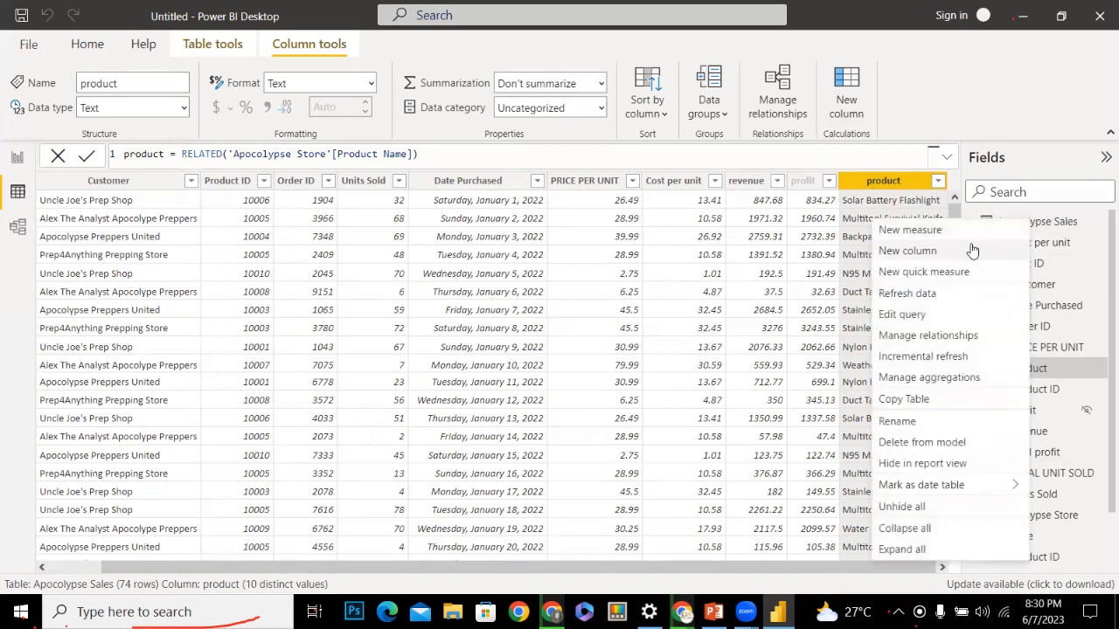
{"action": "left_click", "coordinate": [944, 251]}
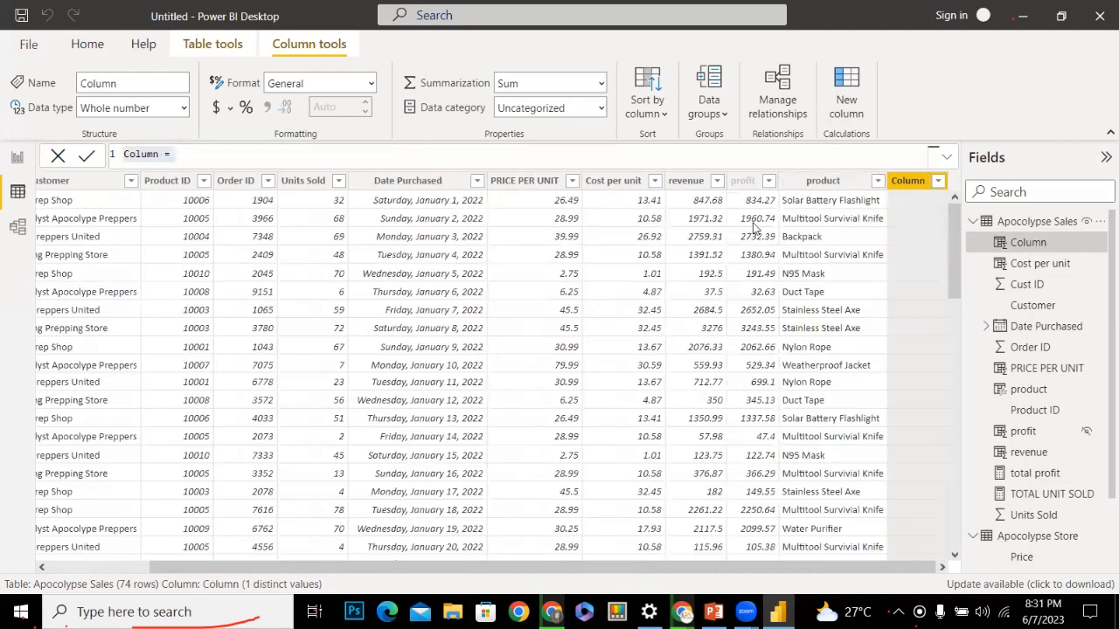
{"action": "left_click", "coordinate": [151, 156]}
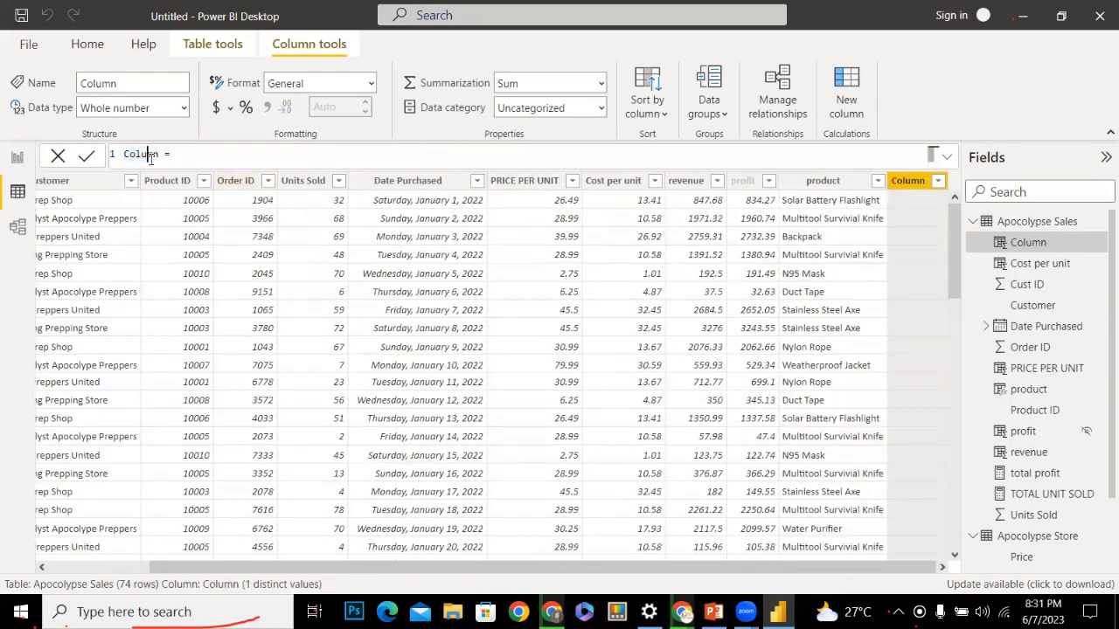
{"action": "double_click", "coordinate": [150, 158]}
{"action": "type", "text": "n1yor"}
{"action": "key", "text": "BackSpace"}
{"action": "key", "text": "BackSpace"}
{"action": "key", "text": "BackSpace"}
{"action": "key", "text": "BackSpace"}
{"action": "type", "text": "y"}
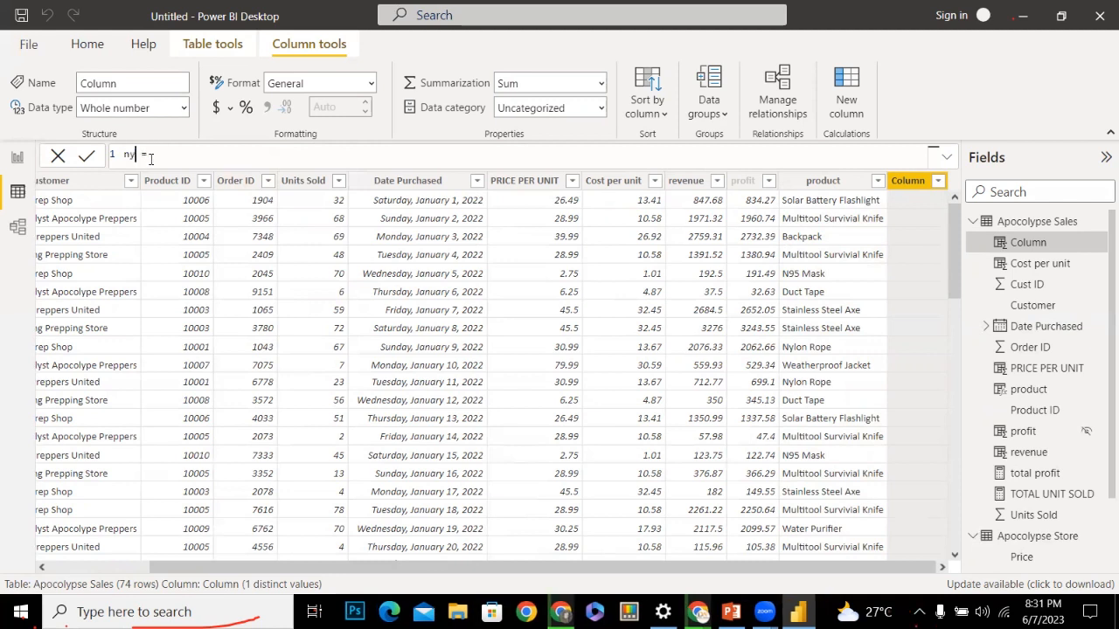
{"action": "type", "text": "lon rope"}
Start a FIND function in the nylon rope formula with "nylon rope" as the text to find
{"action": "key", "text": "Right"}
{"action": "key", "text": "Right"}
{"action": "key", "text": "Right"}
{"action": "type", "text": "fin"}
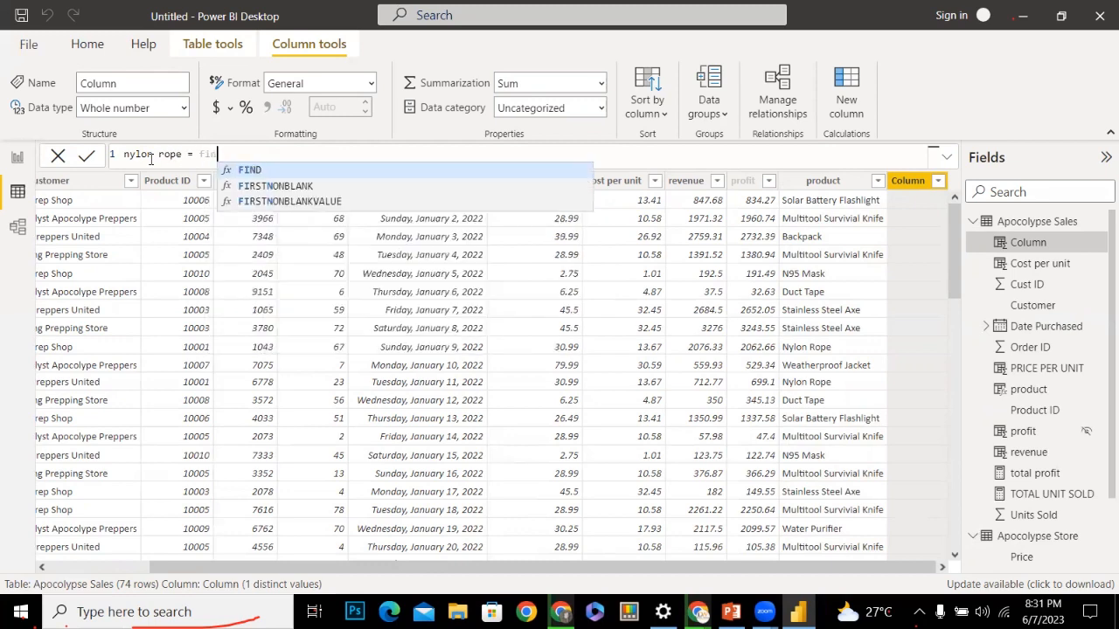
{"action": "left_click", "coordinate": [245, 172]}
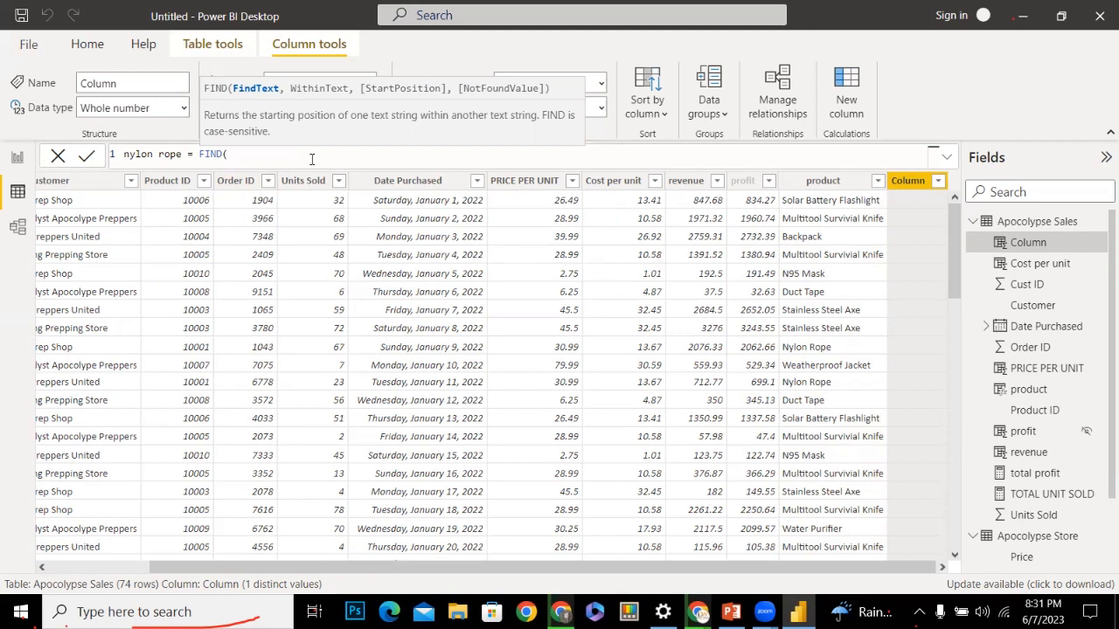
{"action": "type", "text": "\"\"nly"}
{"action": "key", "text": "BackSpace"}
{"action": "key", "text": "BackSpace"}
{"action": "type", "text": "ylon rope\","}
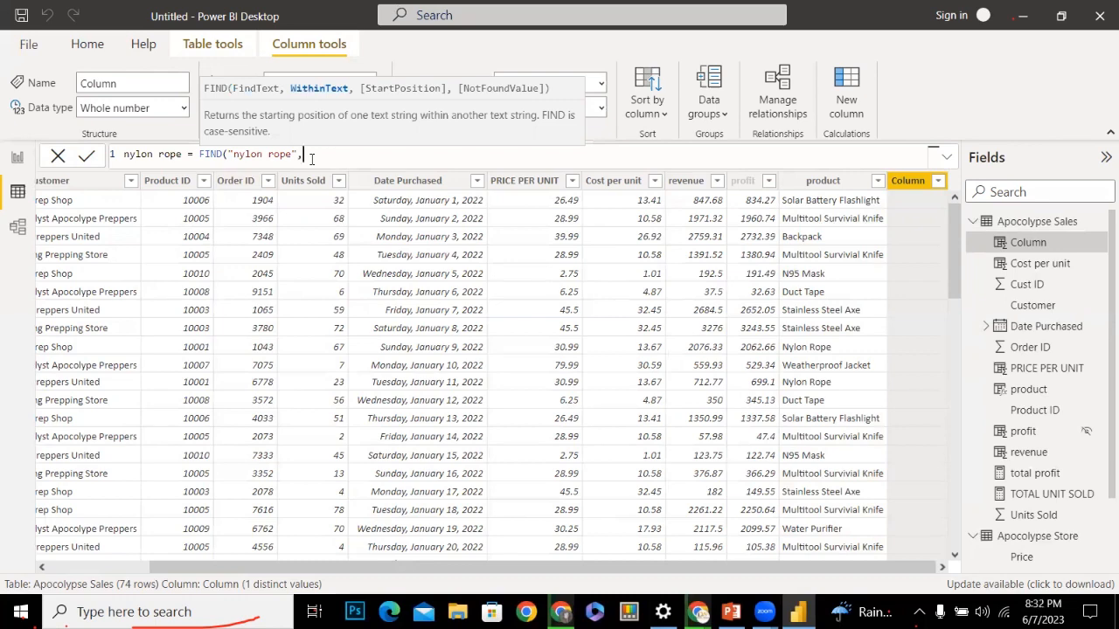
Enter 'Apocolypse Sales'[product] as the text that the FIND function searches within
{"action": "type", "text": "ap"}
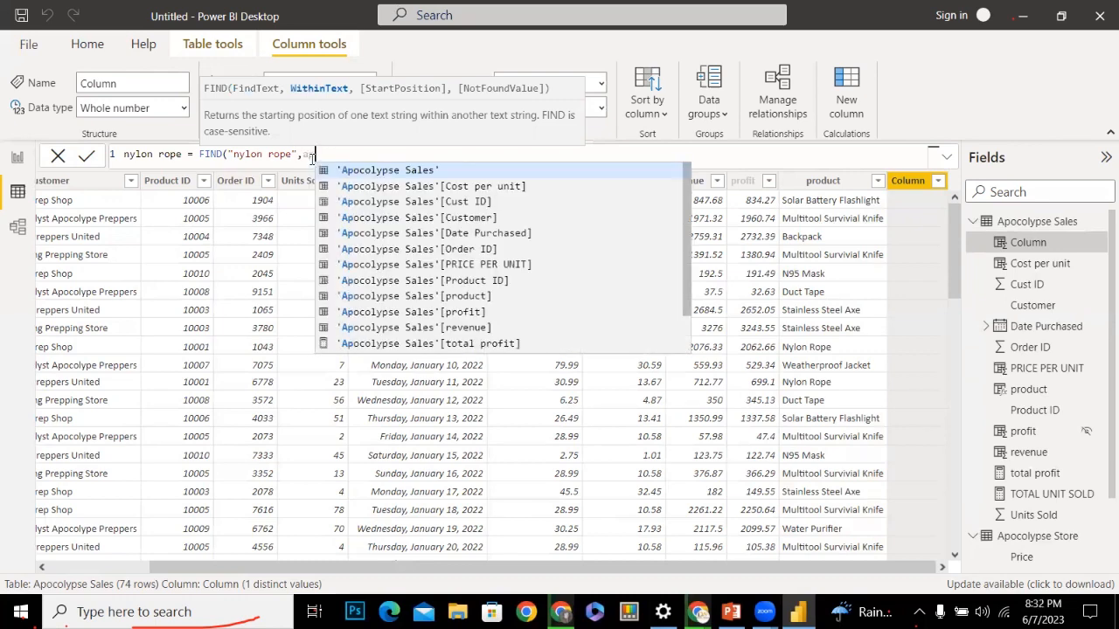
{"action": "key", "text": "BackSpace"}
{"action": "key", "text": "BackSpace"}
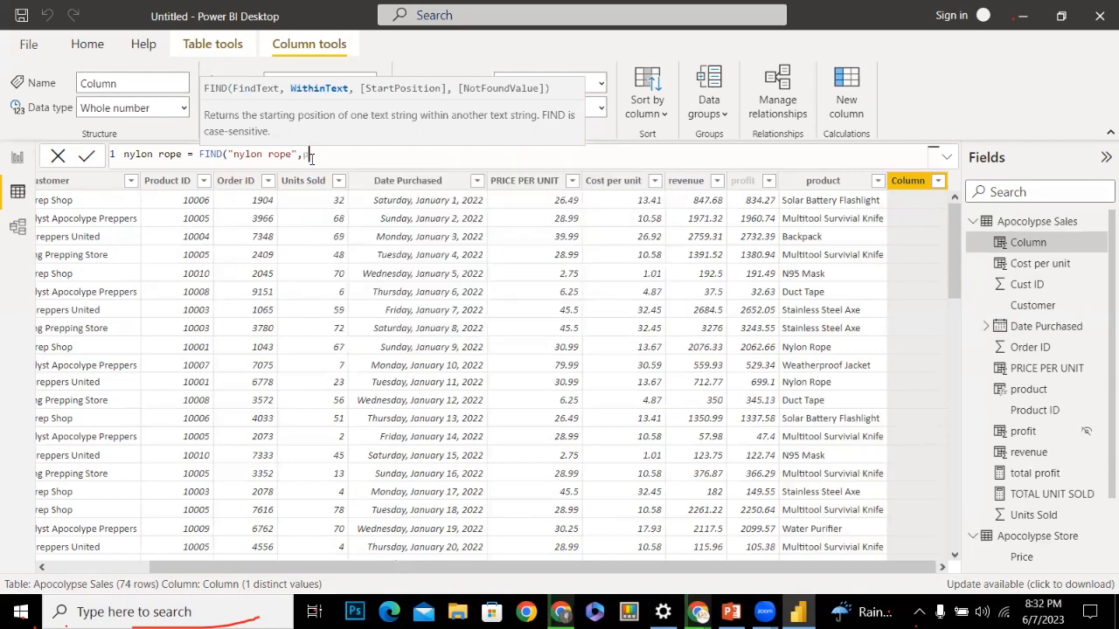
{"action": "type", "text": "p"}
{"action": "key", "text": "Down"}
{"action": "type", "text": "r"}
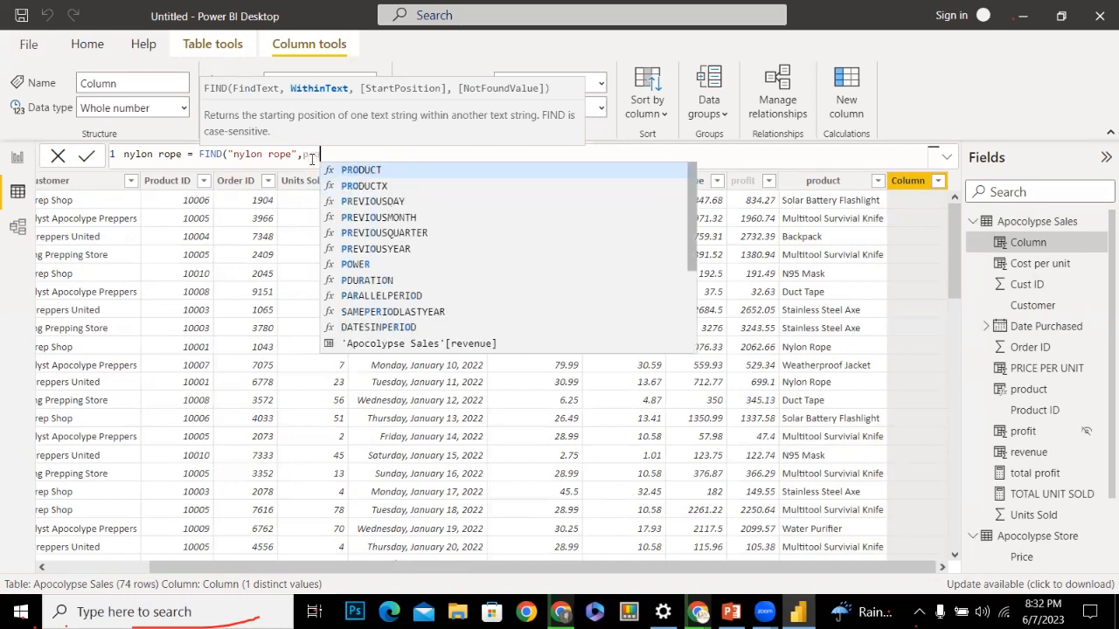
{"action": "key", "text": "Down"}
{"action": "key", "text": "Down"}
{"action": "key", "text": "Down"}
{"action": "key", "text": "Down"}
{"action": "key", "text": "Down"}
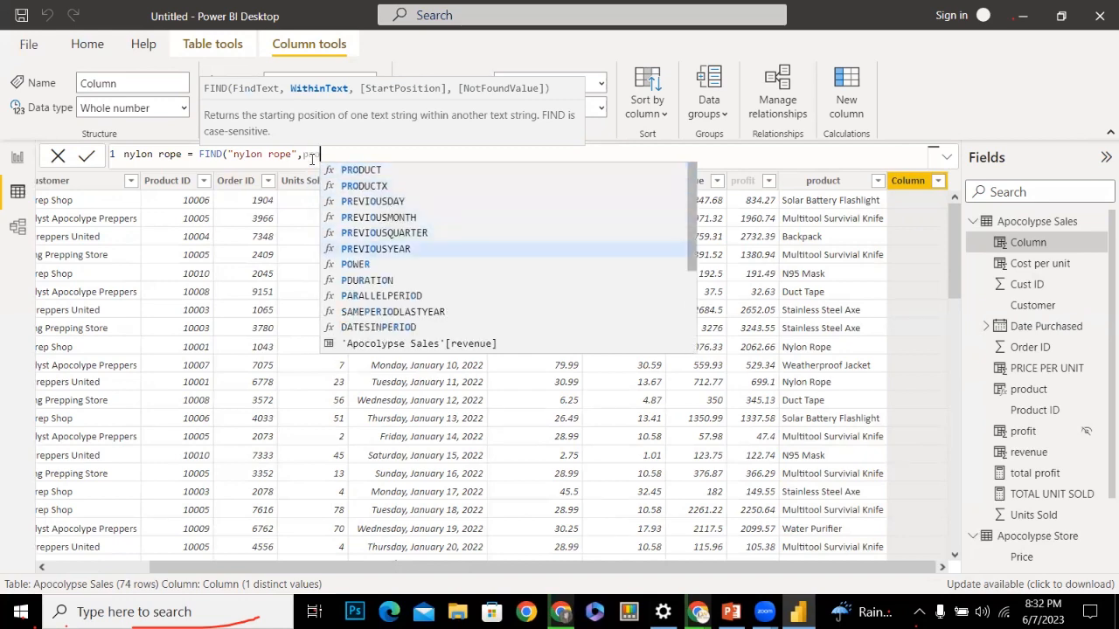
{"action": "type", "text": "od"}
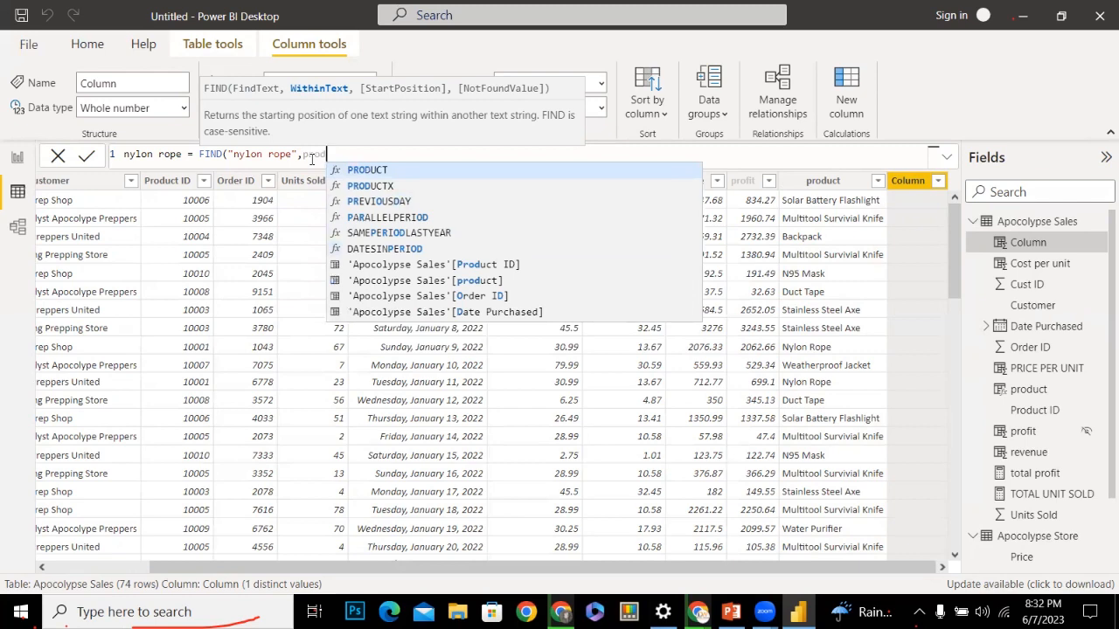
{"action": "key", "text": "Down"}
{"action": "key", "text": "Down"}
{"action": "key", "text": "Down"}
{"action": "key", "text": "Down"}
{"action": "key", "text": "Down"}
{"action": "key", "text": "Down"}
{"action": "key", "text": "Down"}
{"action": "key", "text": "Tab"}
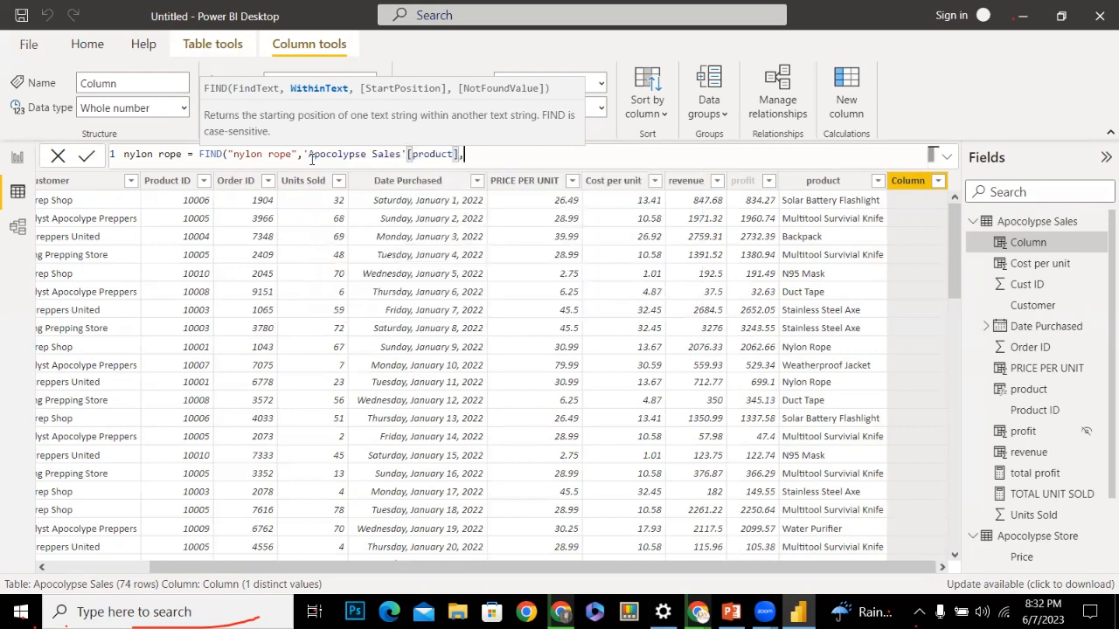
Complete the FIND function with start position 1 and not-found value 0, and apply the nylon rope formula
{"action": "type", "text": ","}
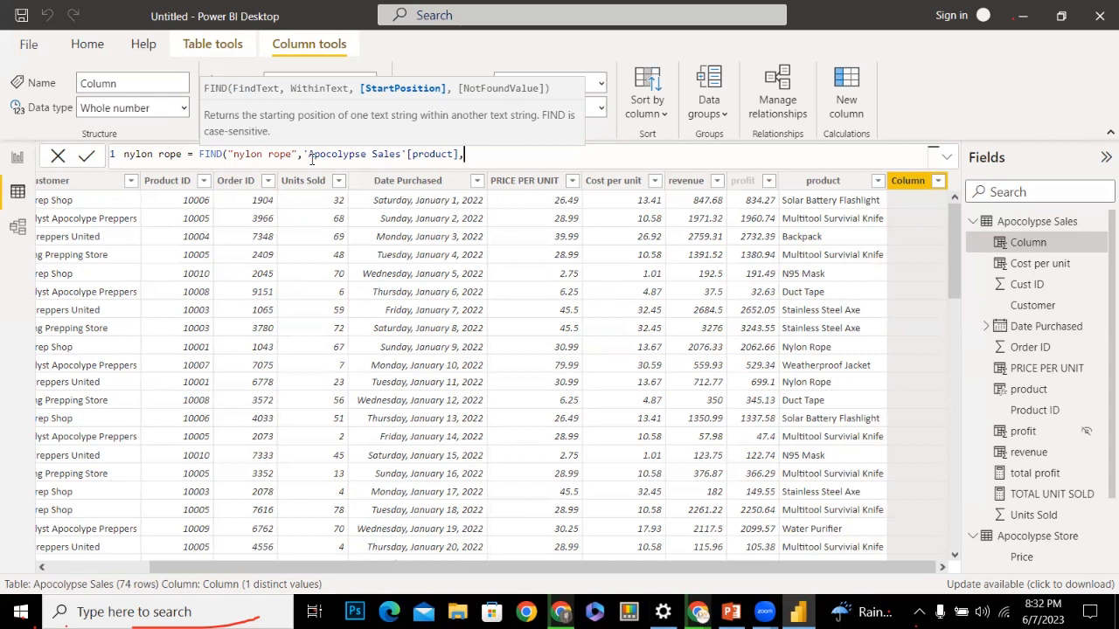
{"action": "type", "text": "1"}
{"action": "type", "text": ","}
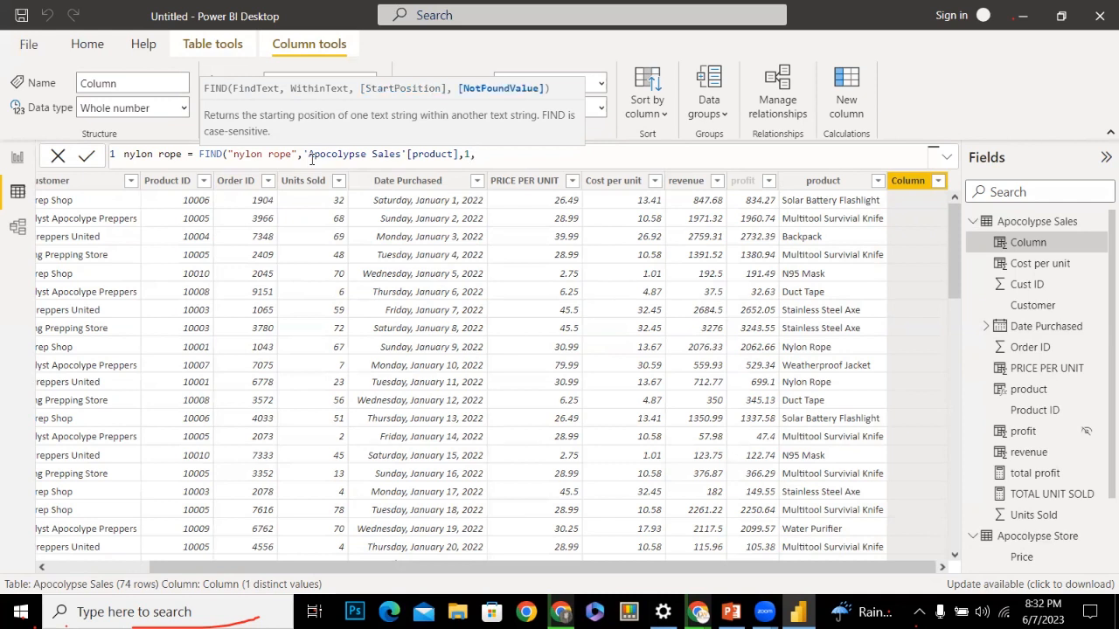
{"action": "type", "text": "0)"}
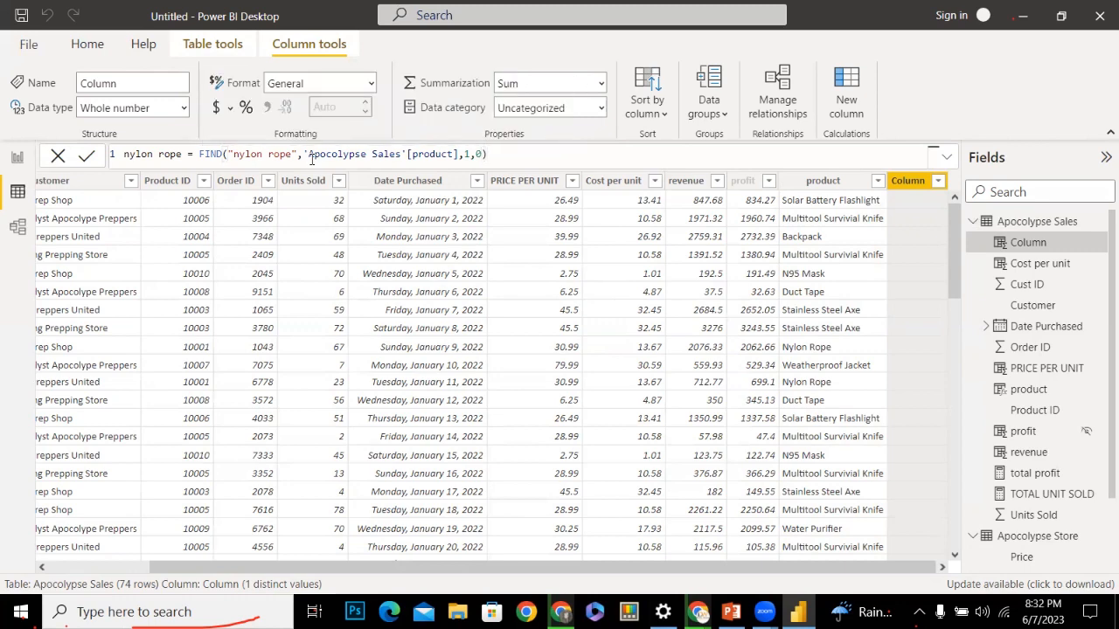
{"action": "key", "text": "Return"}
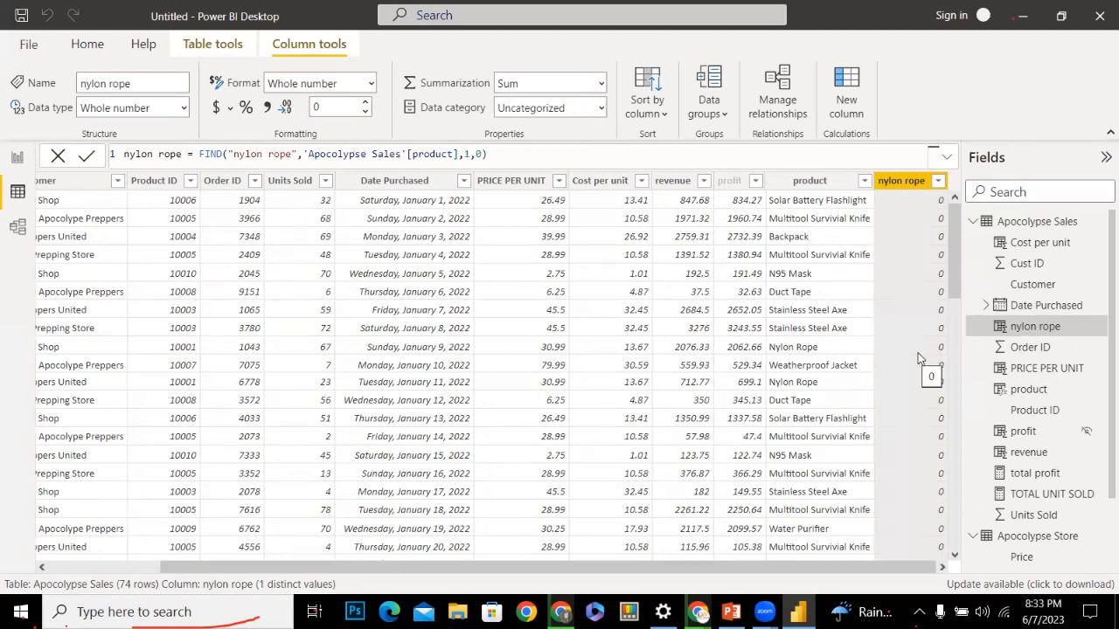
Capitalize the FIND search text as "Nylon Rope" and reapply the column formula
{"action": "left_click", "coordinate": [237, 153]}
{"action": "key", "text": "BackSpace"}
{"action": "type", "text": "N"}
{"action": "left_click", "coordinate": [276, 154]}
{"action": "key", "text": "BackSpace"}
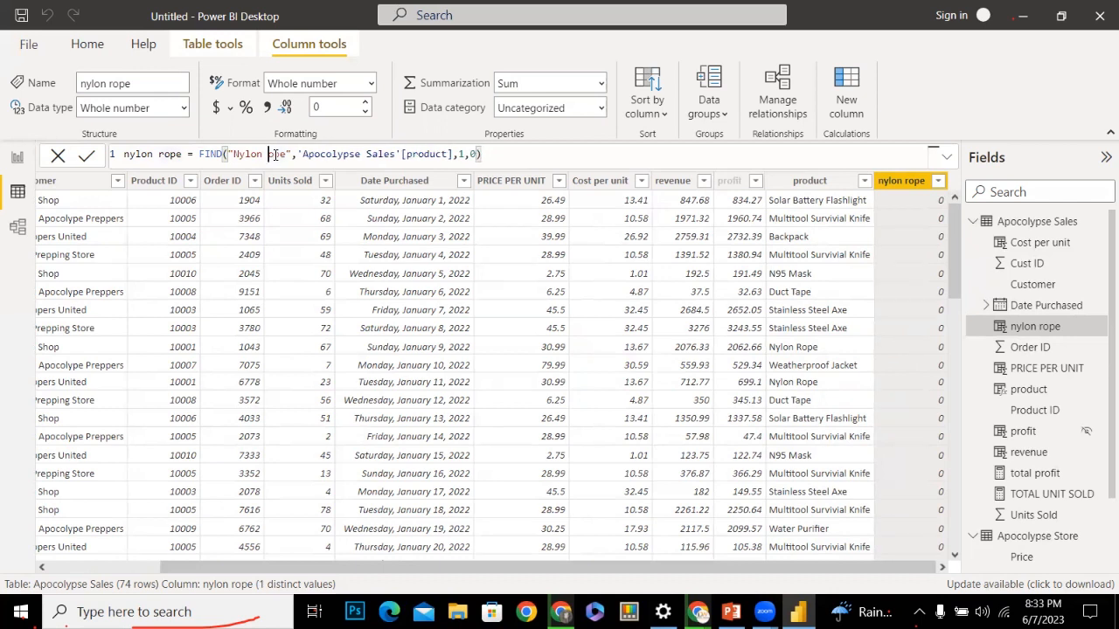
{"action": "type", "text": "R"}
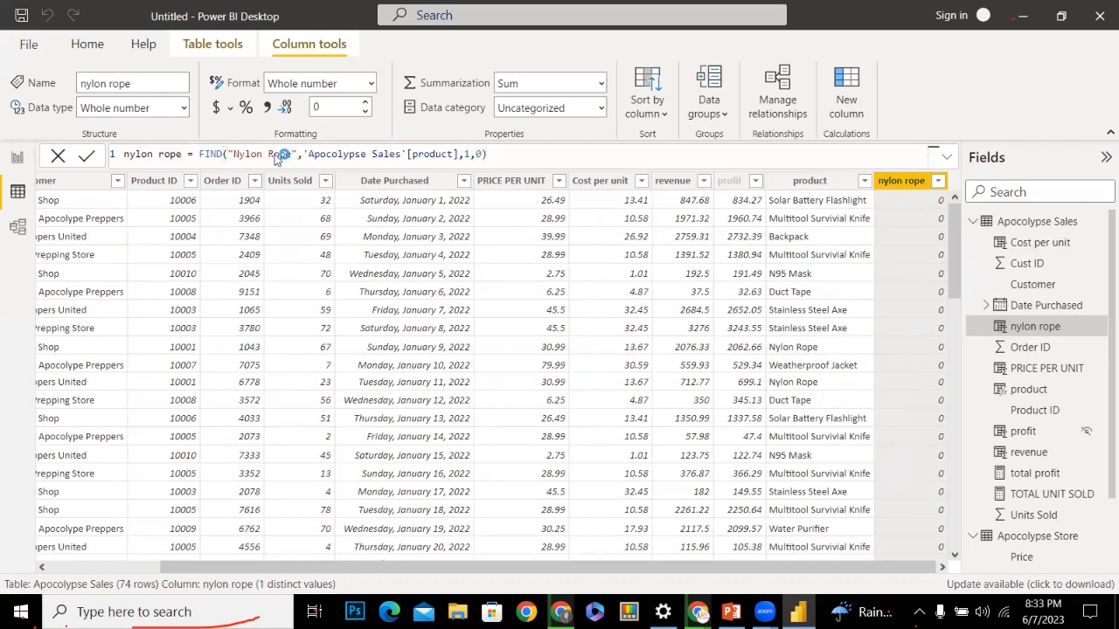
{"action": "key", "text": "Return"}
Wrap the FIND expression in an IF function whose logical test checks that it equals 1
{"action": "left_click", "coordinate": [930, 291]}
{"action": "mouse_move", "coordinate": [954, 243]}
{"action": "left_mouse_down"}
{"action": "mouse_move", "coordinate": [1001, 325]}
{"action": "mouse_move", "coordinate": [971, 315]}
{"action": "mouse_move", "coordinate": [950, 284]}
{"action": "mouse_move", "coordinate": [877, 236]}
{"action": "left_mouse_up"}
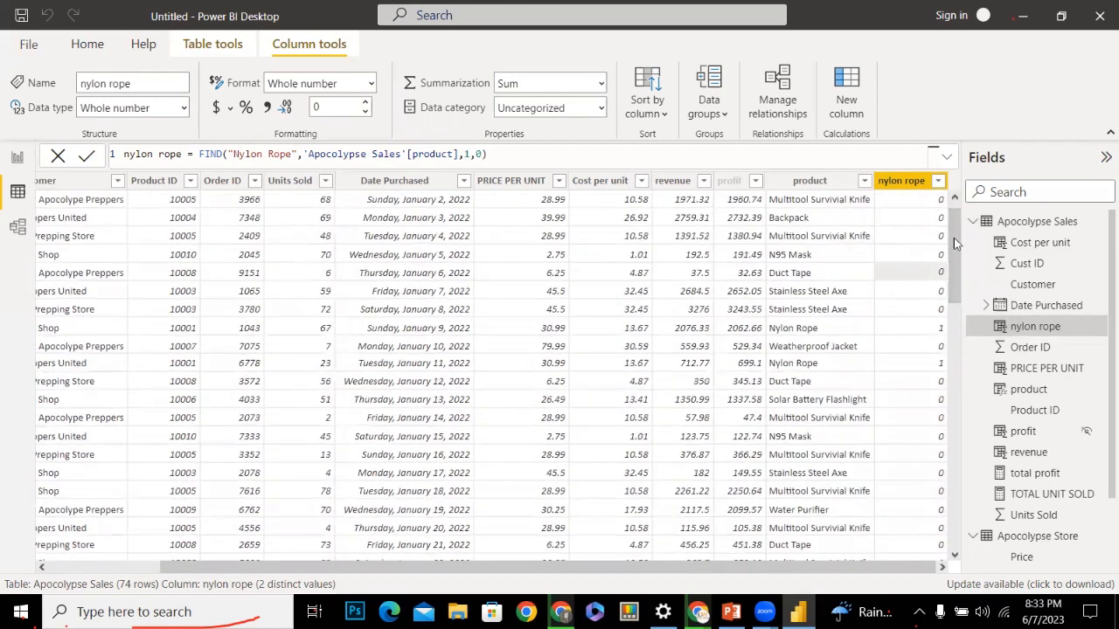
{"action": "left_click_drag", "start_coordinate": [957, 248], "coordinate": [951, 230]}
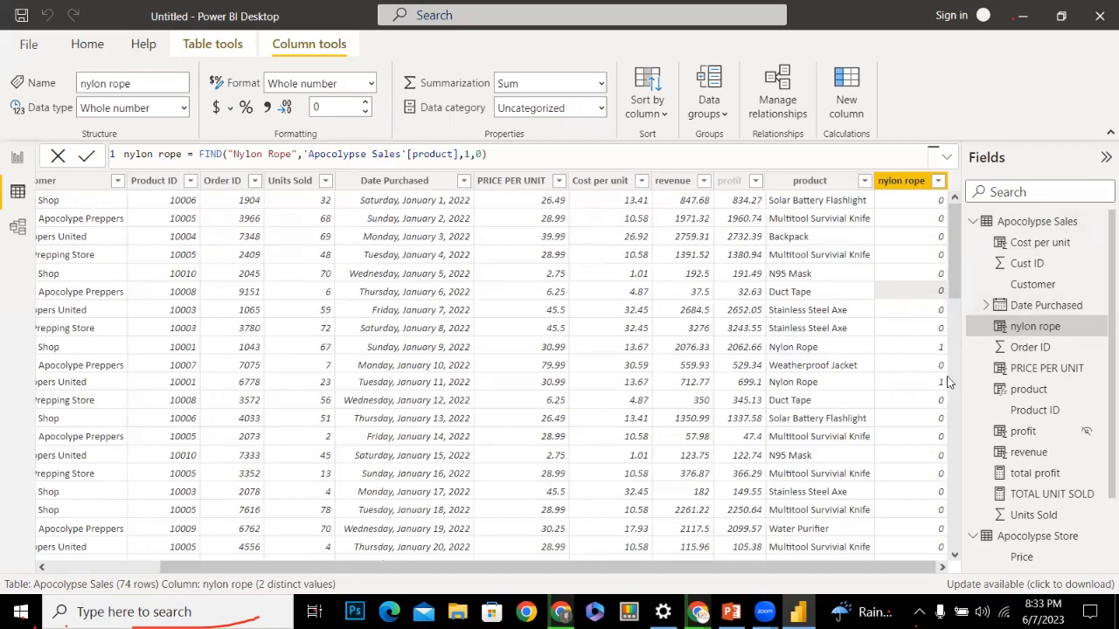
{"action": "left_click_drag", "start_coordinate": [957, 312], "coordinate": [955, 549]}
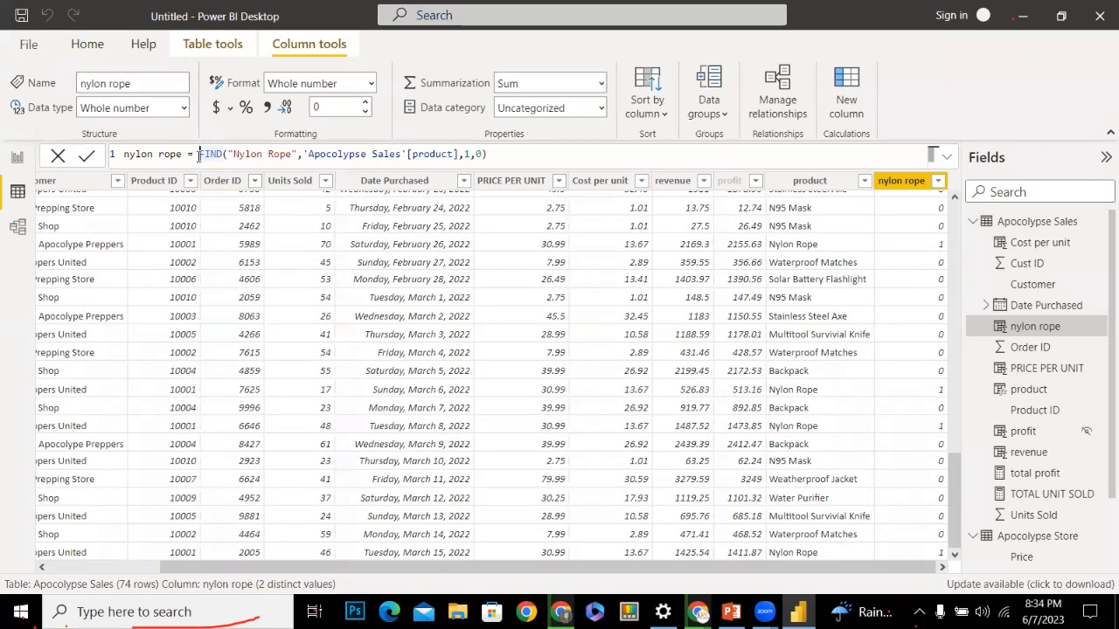
{"action": "type", "text": "IF"}
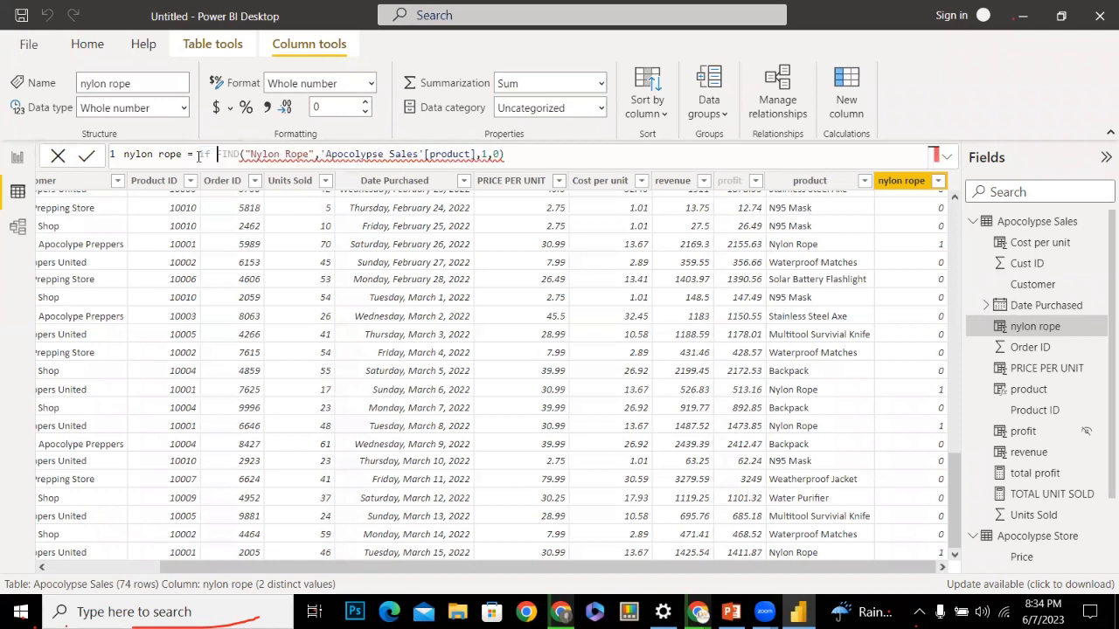
{"action": "type", "text": "("}
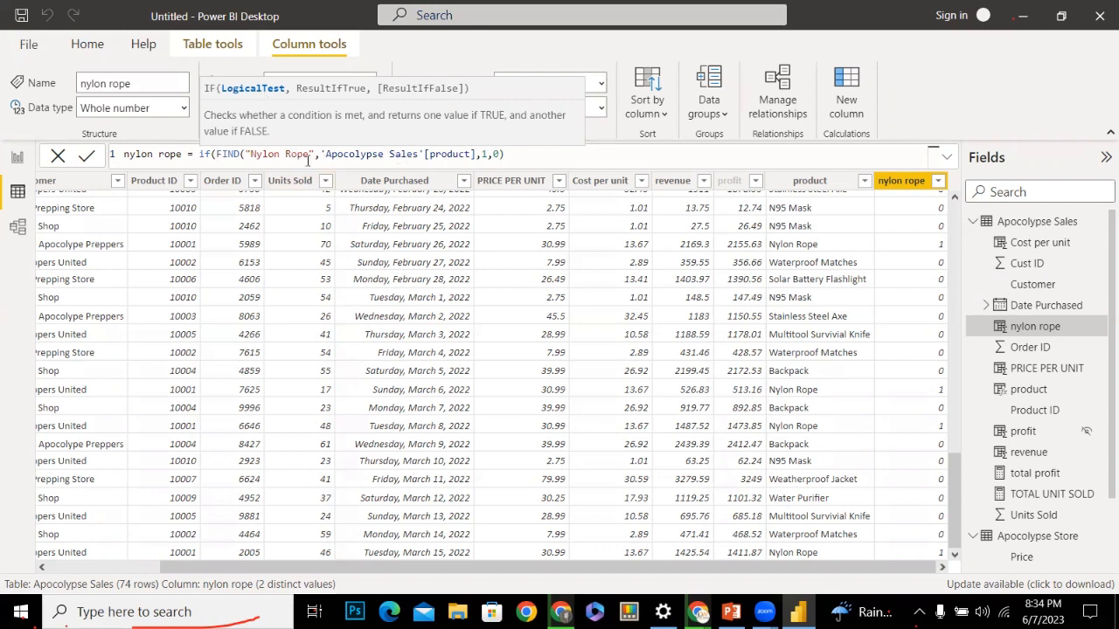
{"action": "left_click", "coordinate": [510, 155]}
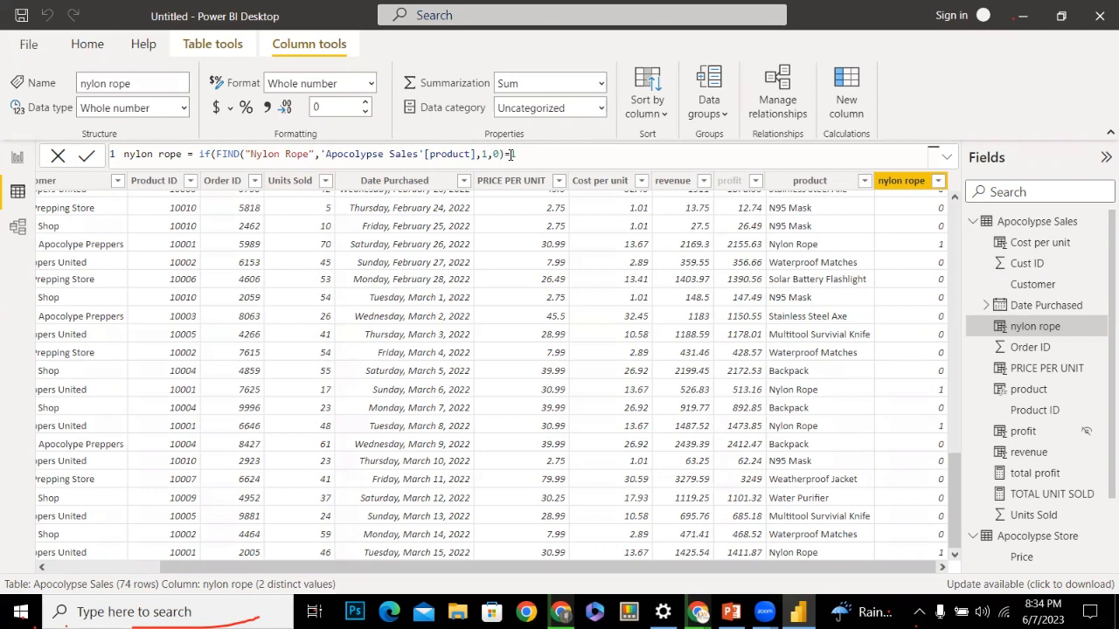
{"action": "type", "text": "1,"}
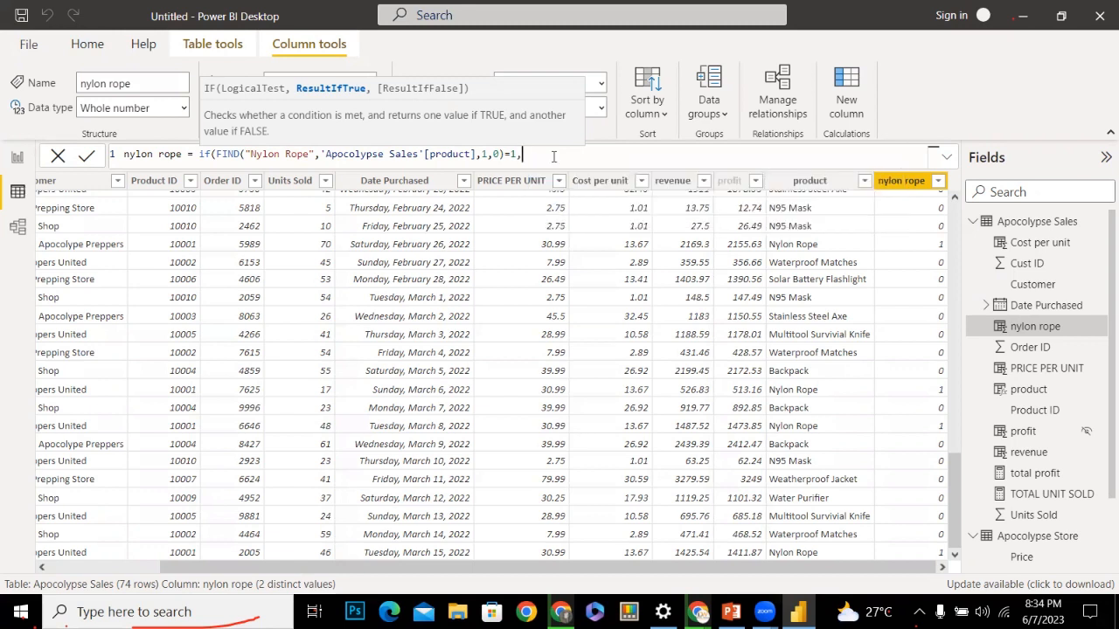
Enter "nylon" as the result the IF function returns when its logical test is true
{"action": "type", "text": "nylo"}
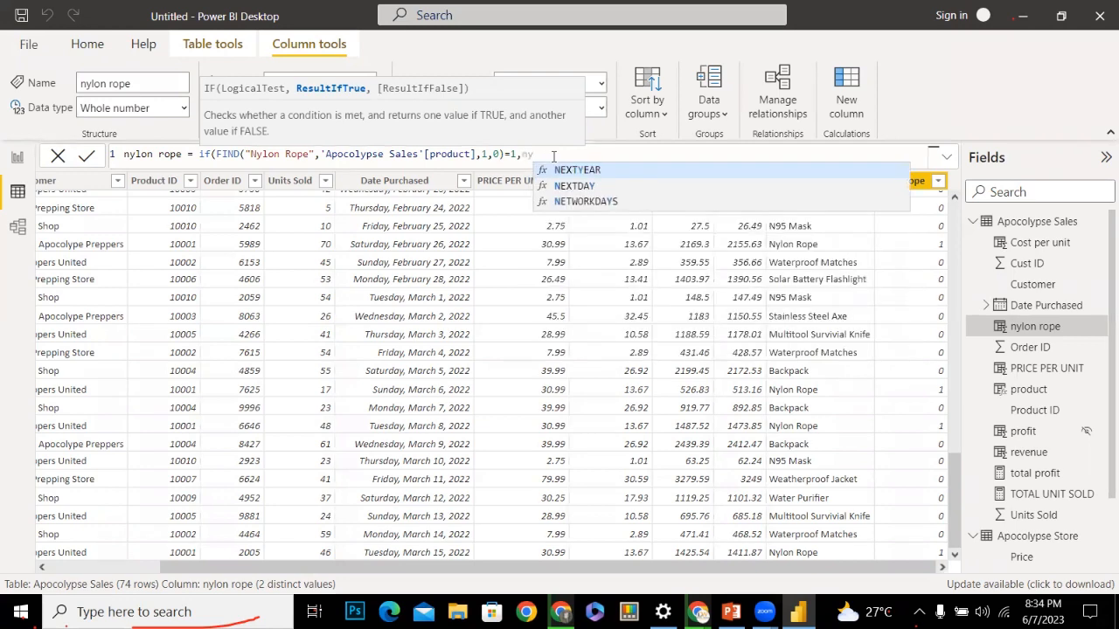
{"action": "key", "text": "BackSpace"}
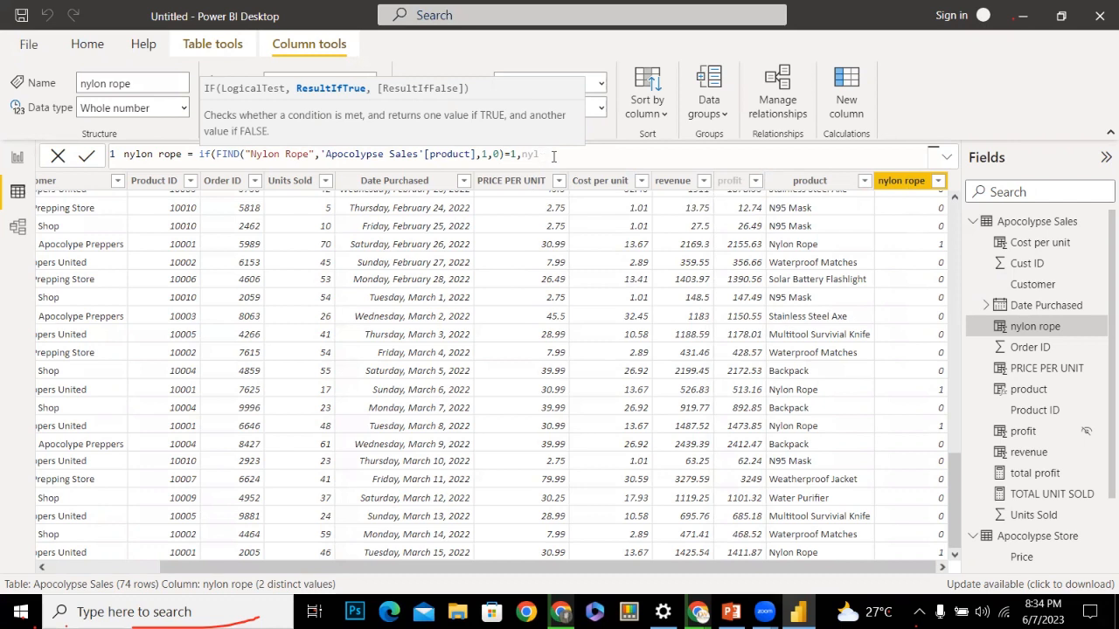
{"action": "type", "text": ","}
{"action": "key", "text": "BackSpace"}
{"action": "key", "text": "BackSpace"}
{"action": "key", "text": "BackSpace"}
{"action": "key", "text": "BackSpace"}
{"action": "type", "text": "\"\""}
{"action": "type", "text": "nyl"}
{"action": "type", "text": "on"}
{"action": "type", "text": ","}
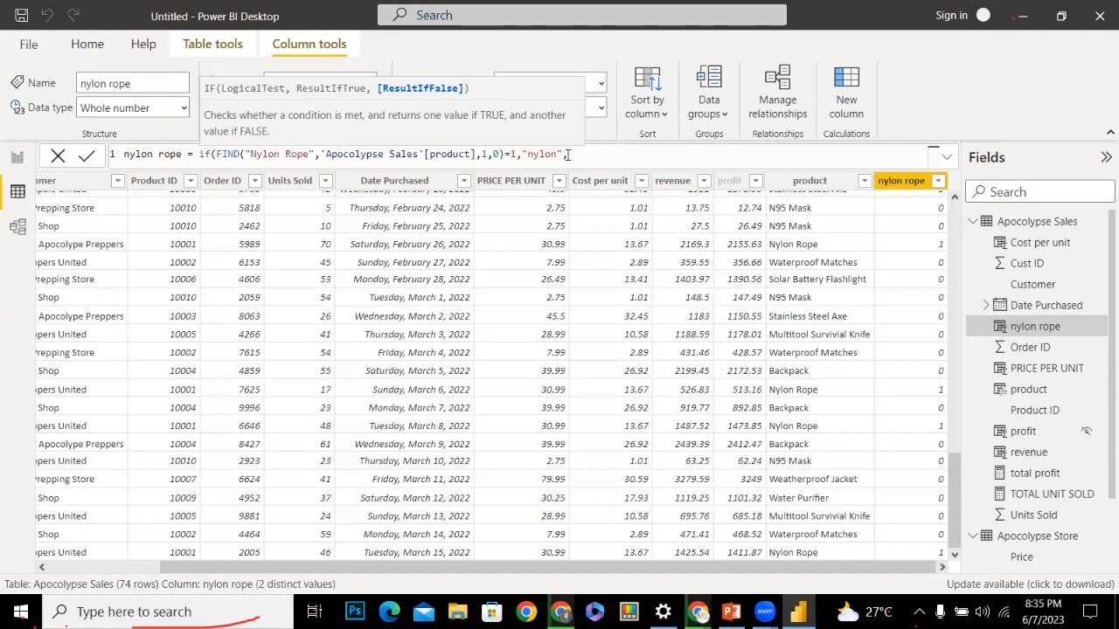
Enter "not nylon" as the IF function's false result, apply the nylon rope column formula and check the column's rows
{"action": "type", "text": "n"}
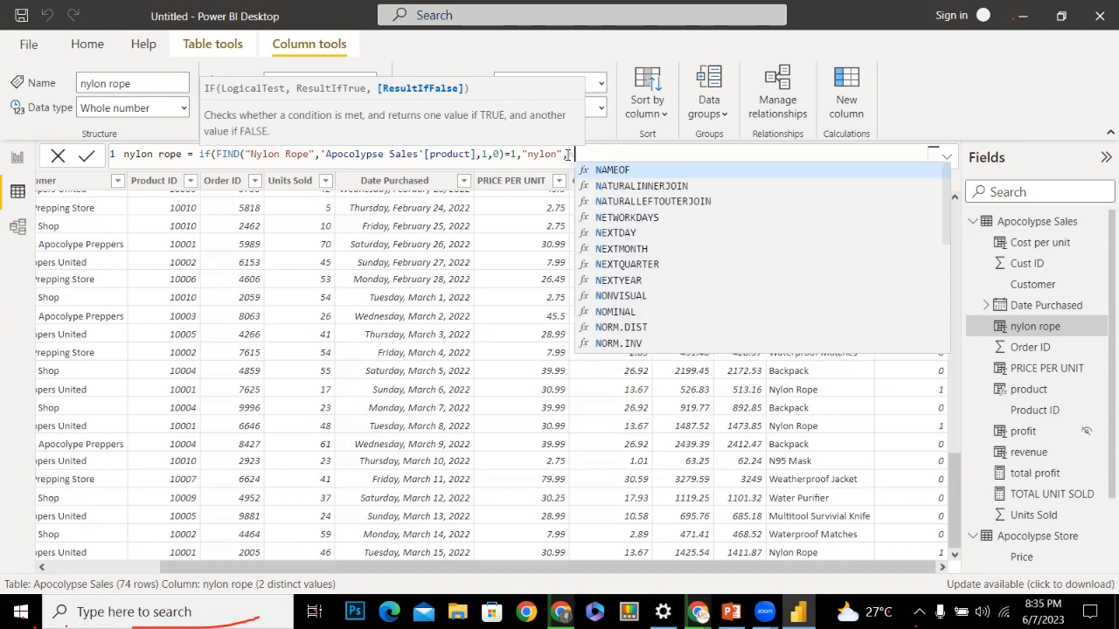
{"action": "key", "text": "BackSpace"}
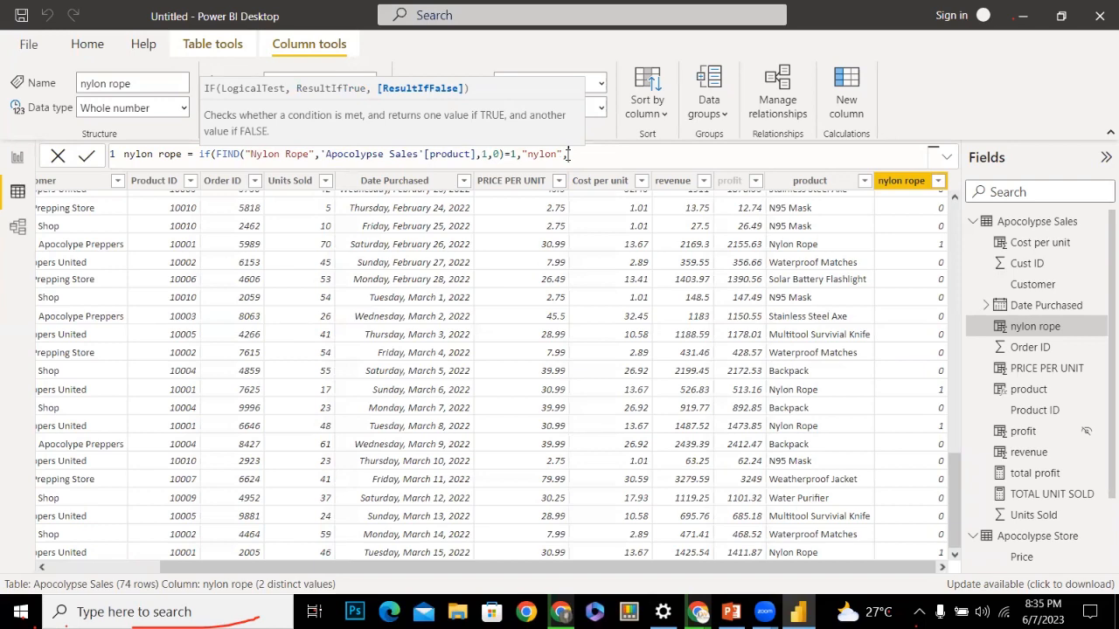
{"action": "type", "text": "np"}
{"action": "key", "text": "BackSpace"}
{"action": "type", "text": "ot"}
{"action": "key", "text": "BackSpace"}
{"action": "key", "text": "BackSpace"}
{"action": "key", "text": "BackSpace"}
{"action": "type", "text": "\"\""}
{"action": "key", "text": "Home"}
{"action": "key", "text": "Right"}
{"action": "key", "text": "Right"}
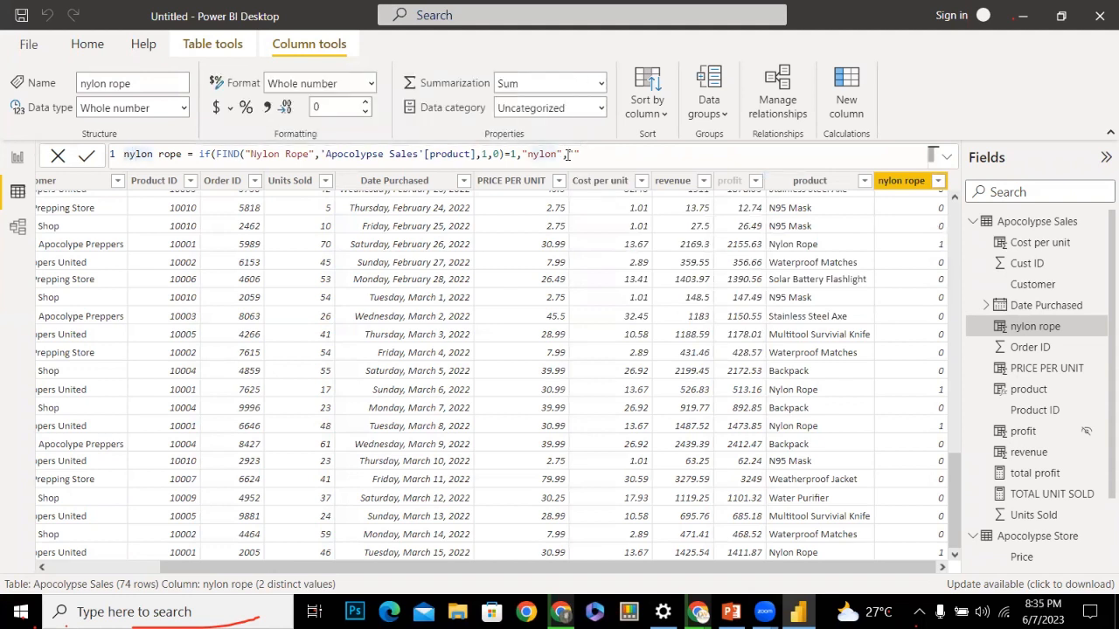
{"action": "left_click", "coordinate": [574, 153]}
{"action": "type", "text": "not No"}
{"action": "key", "text": "BackSpace"}
{"action": "key", "text": "BackSpace"}
{"action": "type", "text": "nyl"}
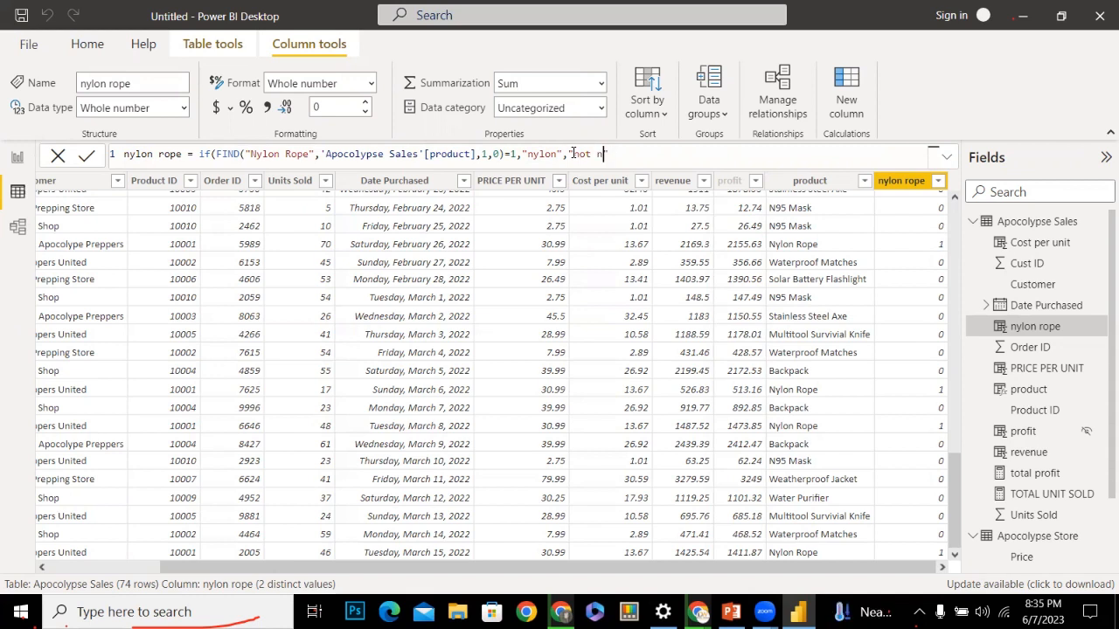
{"action": "type", "text": "on"}
{"action": "type", "text": ")"}
{"action": "key", "text": "Return"}
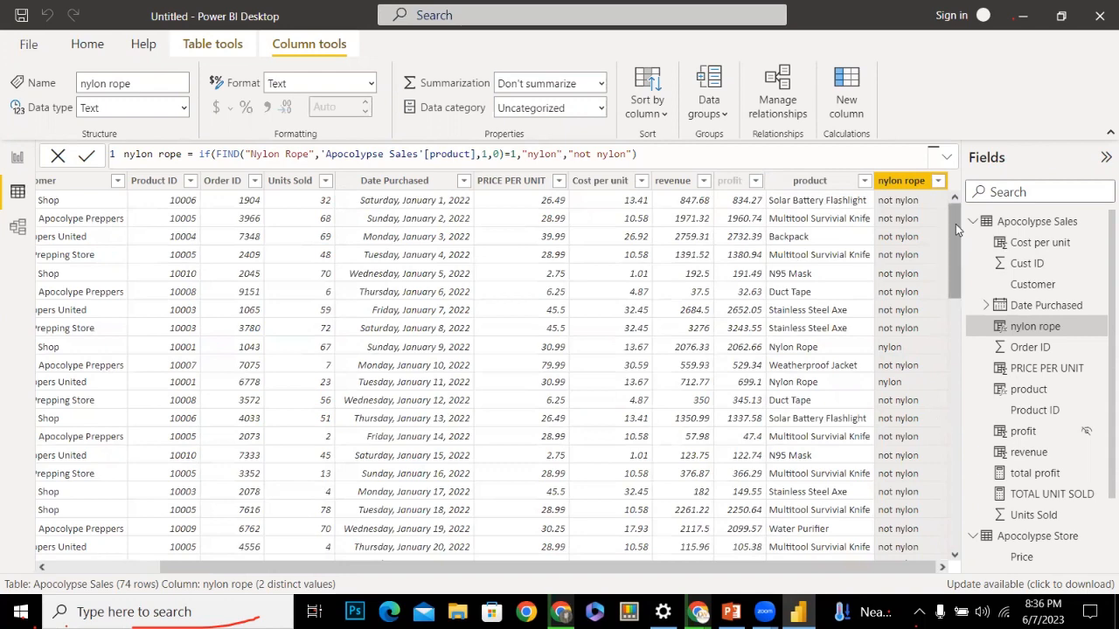
{"action": "left_click_drag", "start_coordinate": [956, 223], "coordinate": [956, 335]}
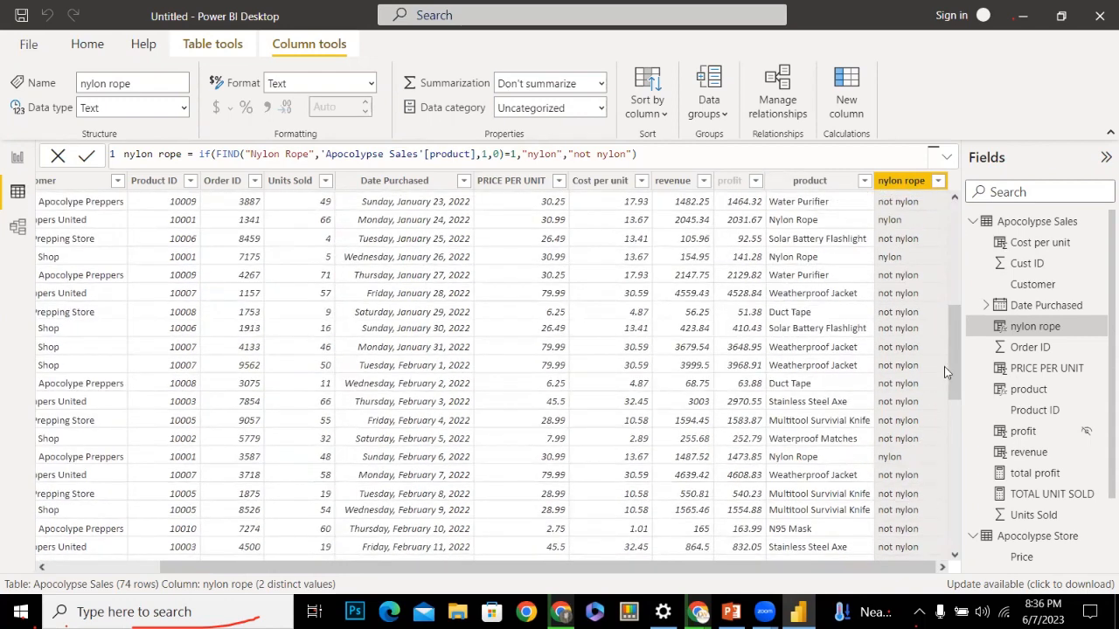
{"action": "left_click_drag", "start_coordinate": [953, 366], "coordinate": [955, 221]}
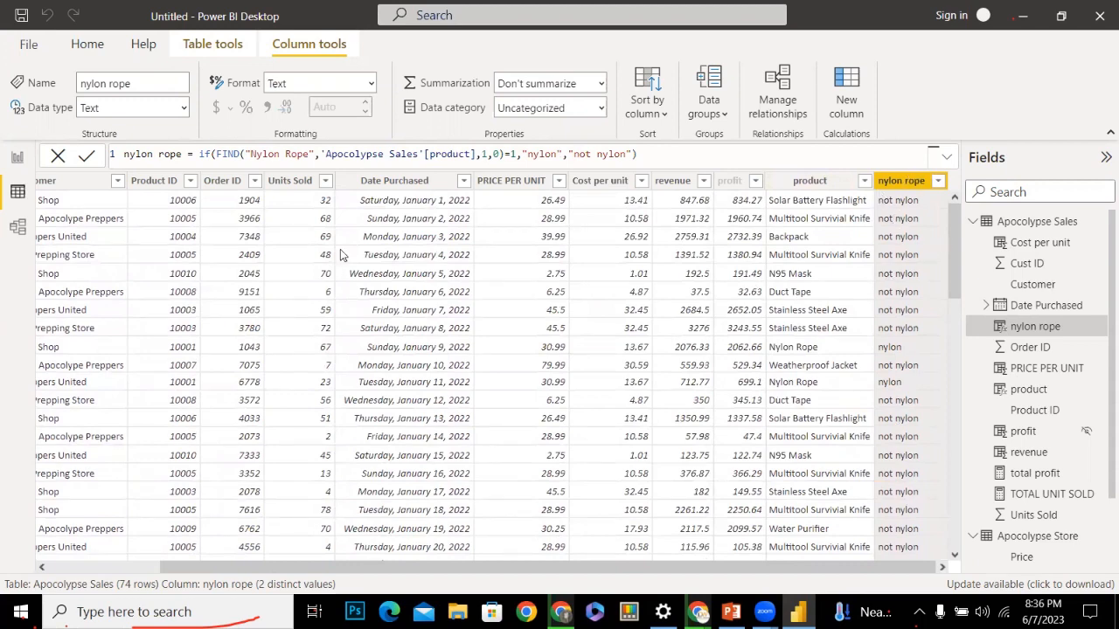
On the report page, move the product table up beside the customer table and the total profit card beneath it
{"action": "left_click", "coordinate": [13, 170]}
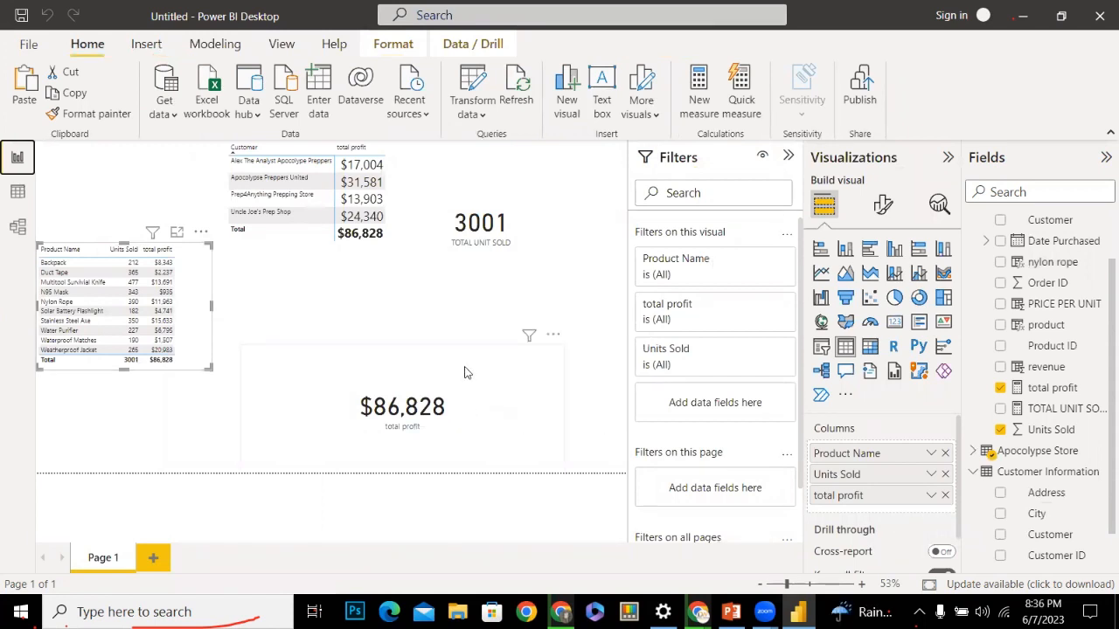
{"action": "left_click_drag", "start_coordinate": [464, 373], "coordinate": [427, 388]}
{"action": "left_click_drag", "start_coordinate": [206, 267], "coordinate": [178, 160]}
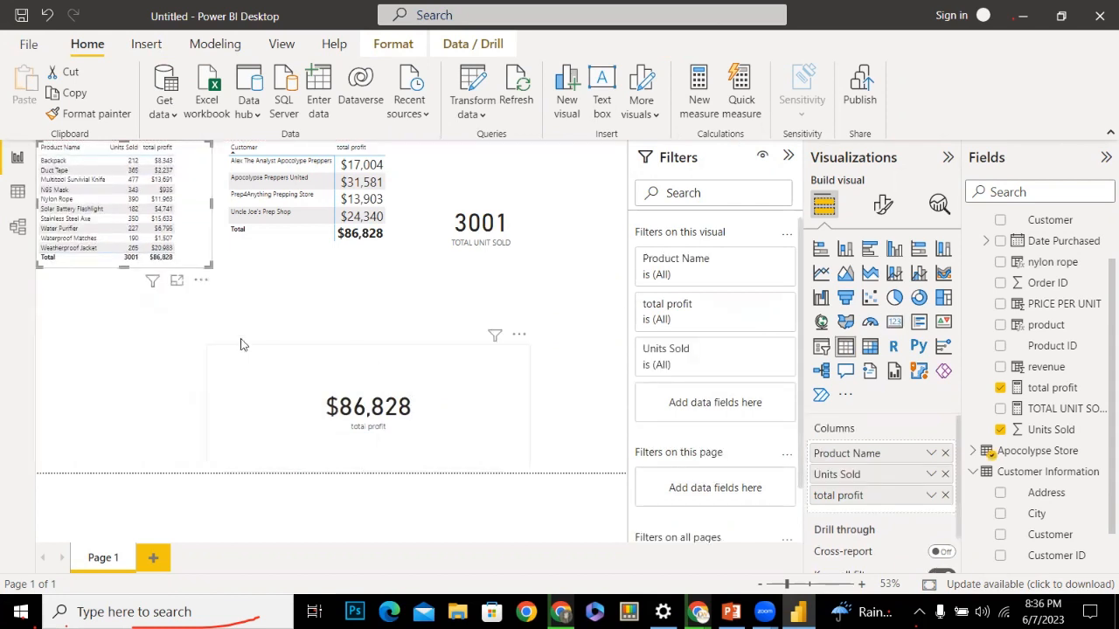
{"action": "left_click_drag", "start_coordinate": [241, 344], "coordinate": [70, 315]}
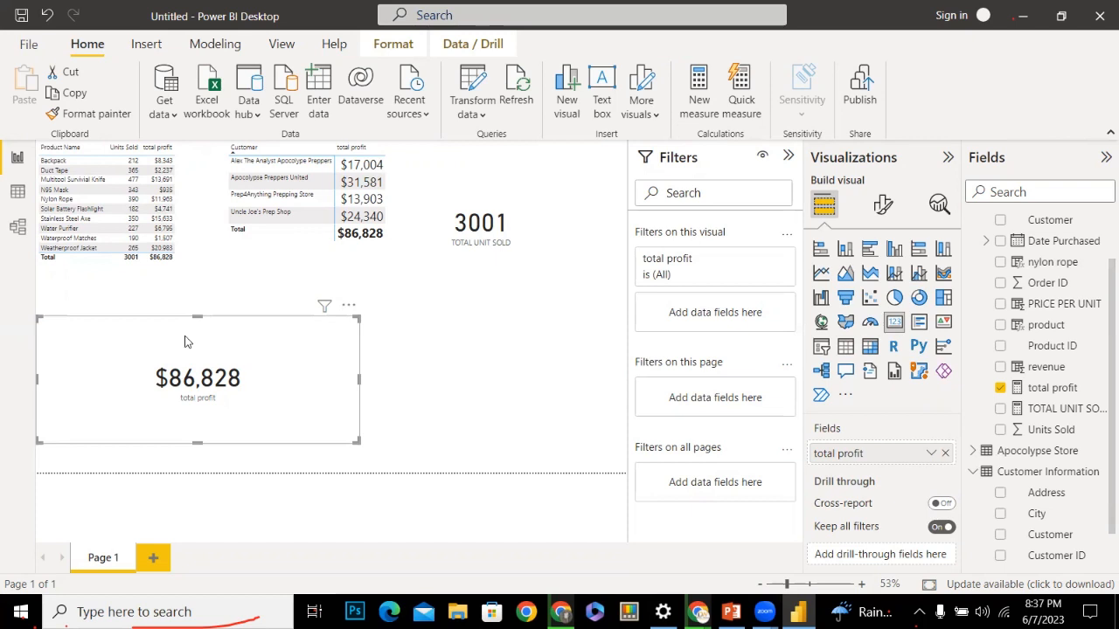
{"action": "left_click", "coordinate": [458, 325]}
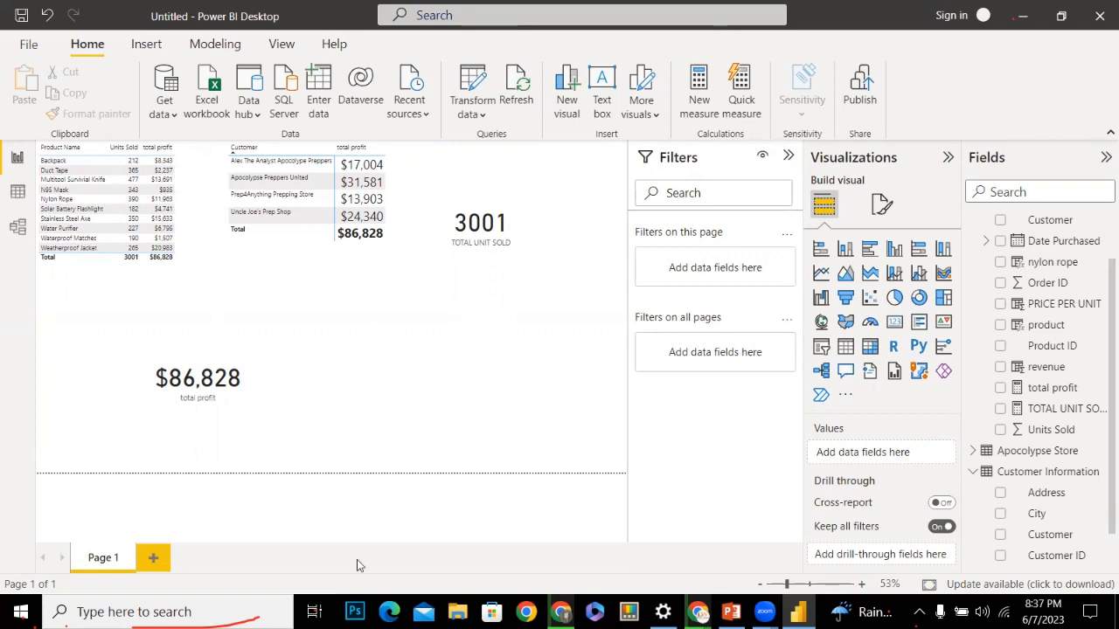
{"action": "left_click", "coordinate": [17, 192]}
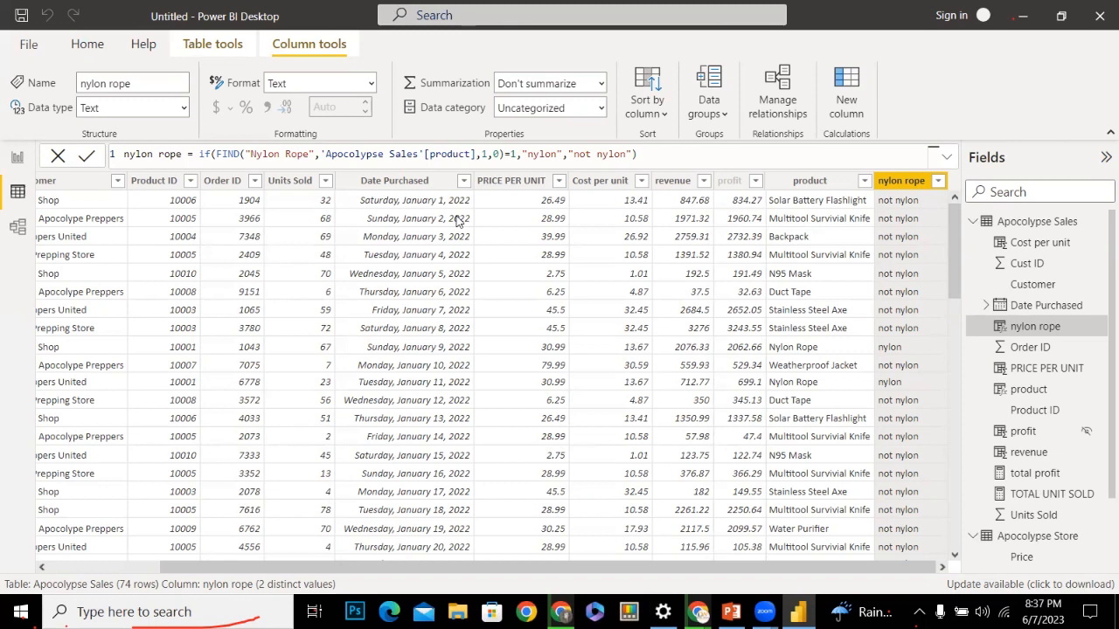
{"action": "left_click", "coordinate": [120, 123]}
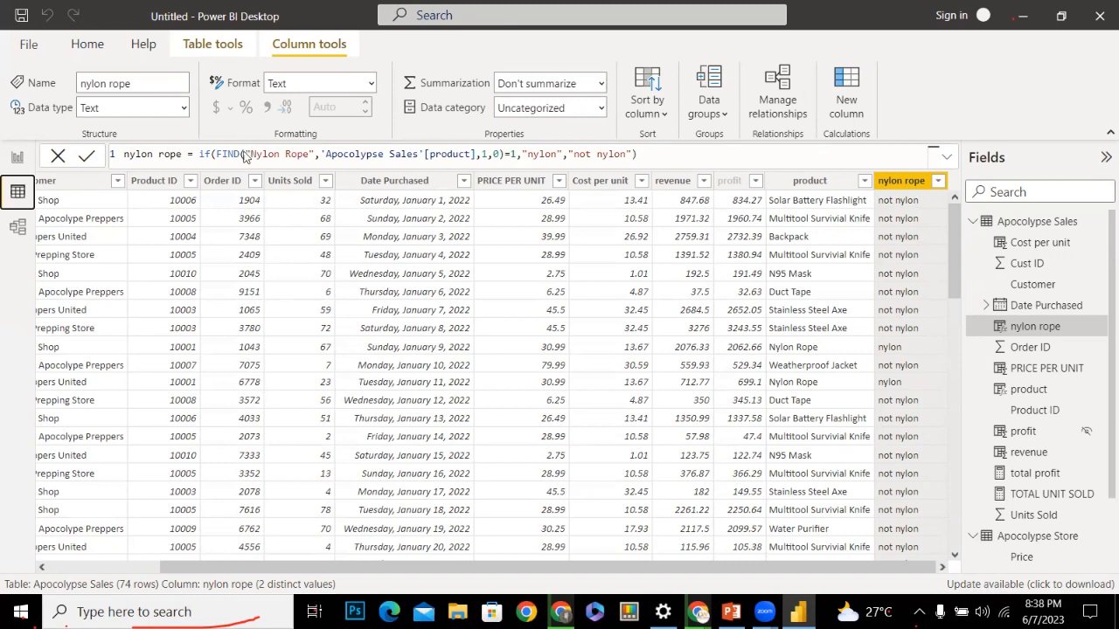
{"action": "left_click", "coordinate": [17, 157]}
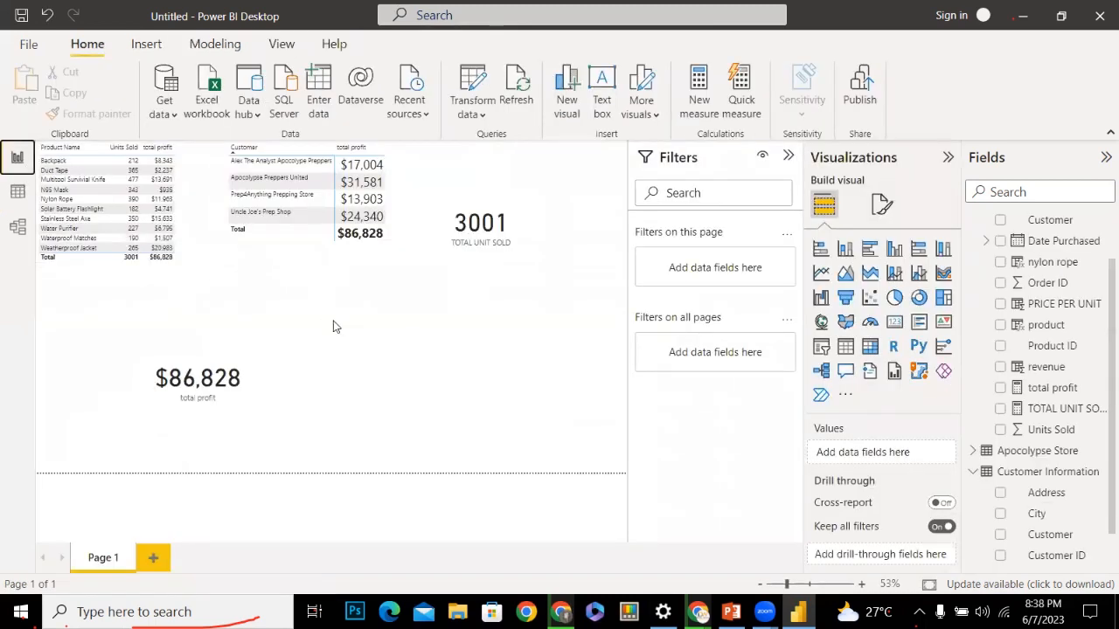
Create a new measure in the Apocolypse Sales table and name it "count of nylon rope"
{"action": "left_click", "coordinate": [264, 336]}
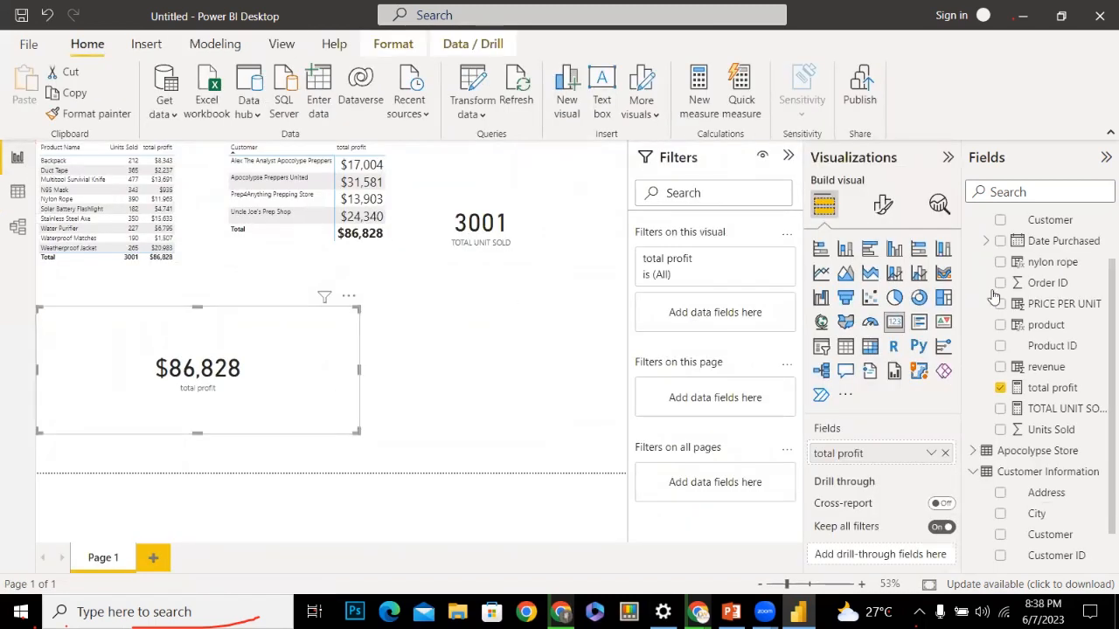
{"action": "right_click", "coordinate": [1033, 221]}
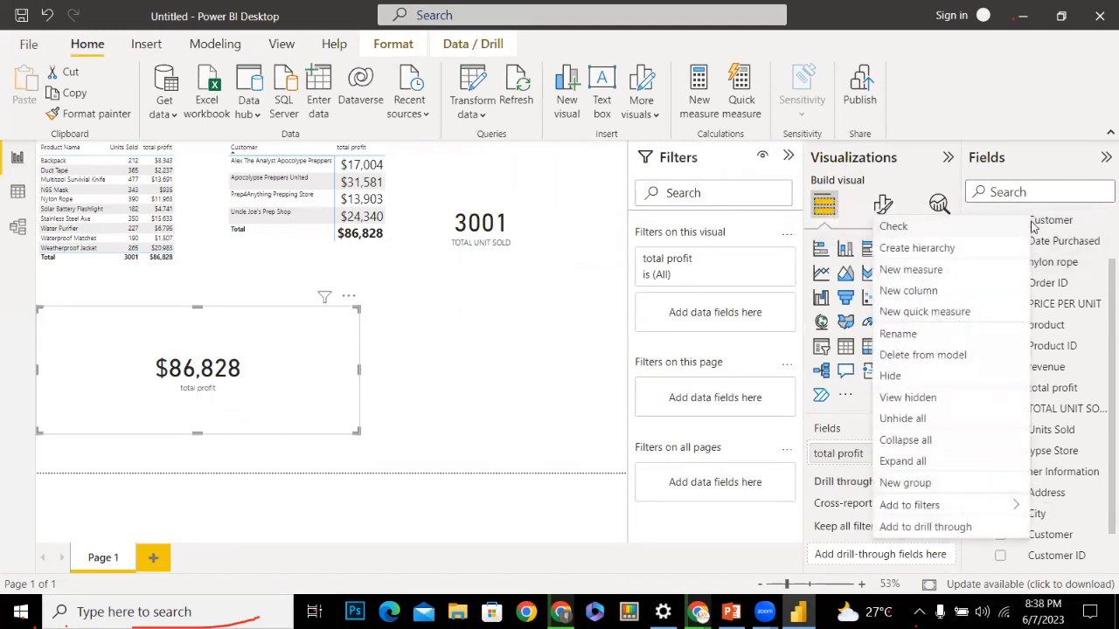
{"action": "left_click", "coordinate": [929, 272]}
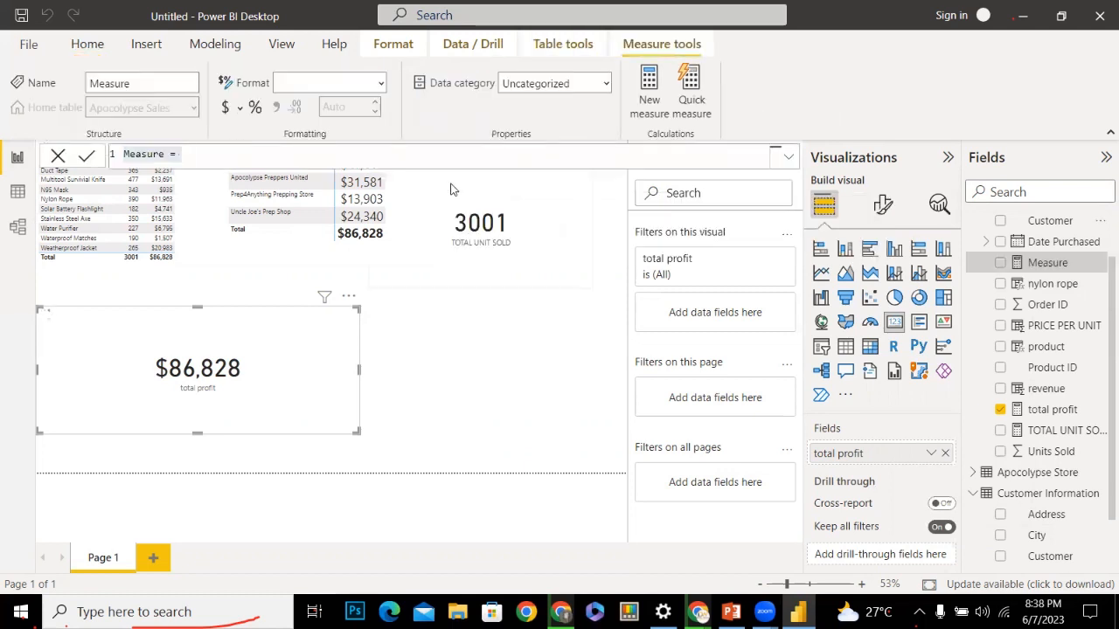
{"action": "double_click", "coordinate": [137, 153]}
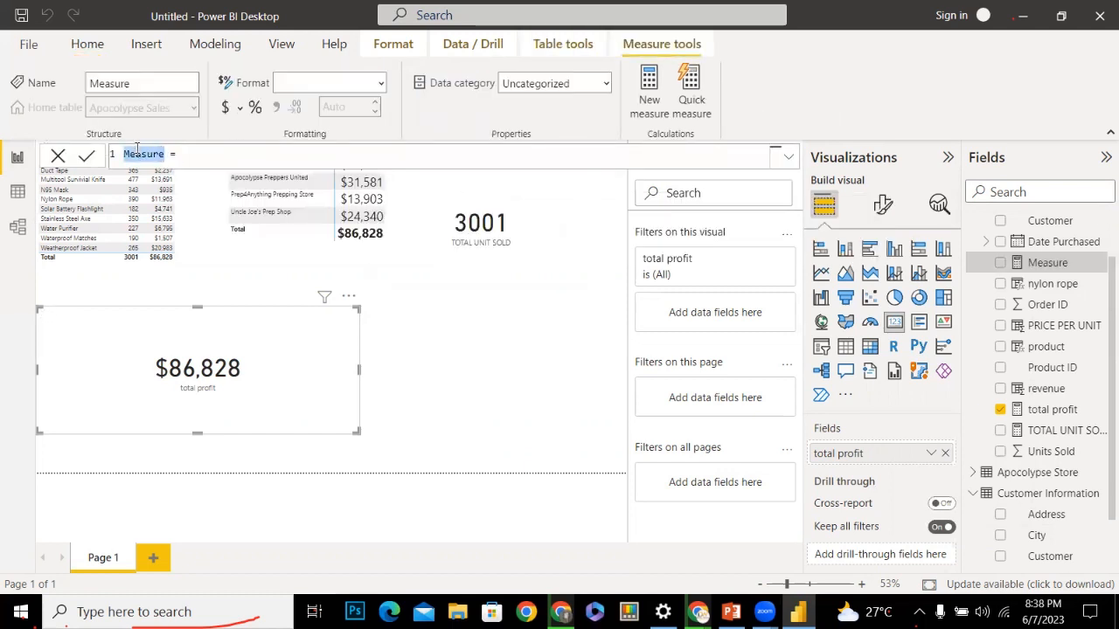
{"action": "type", "text": "count "}
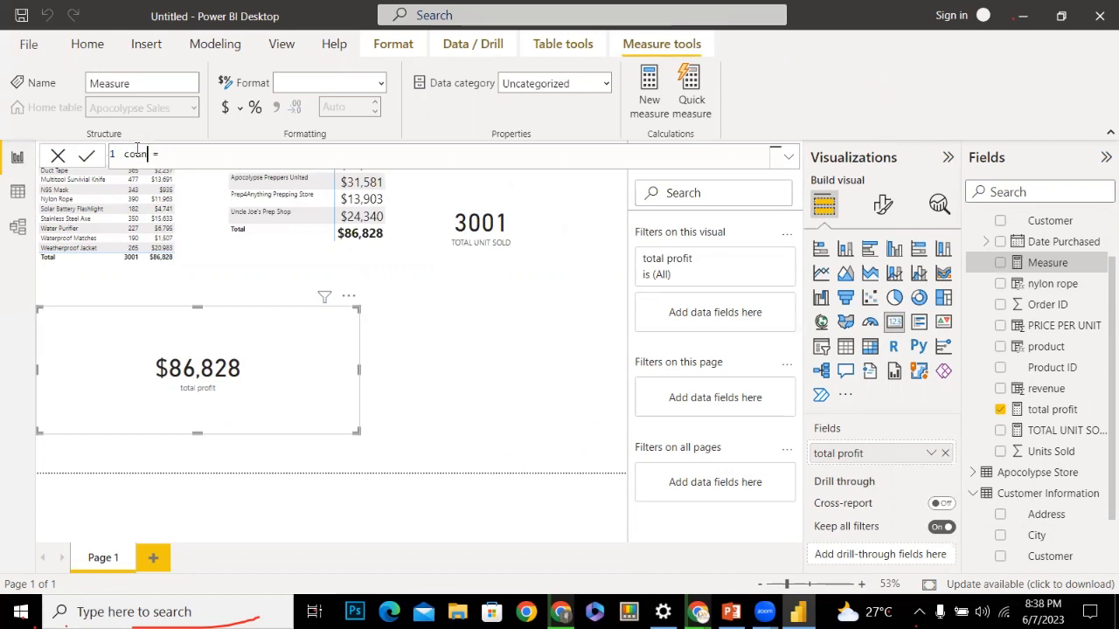
{"action": "type", "text": "nylon rope"}
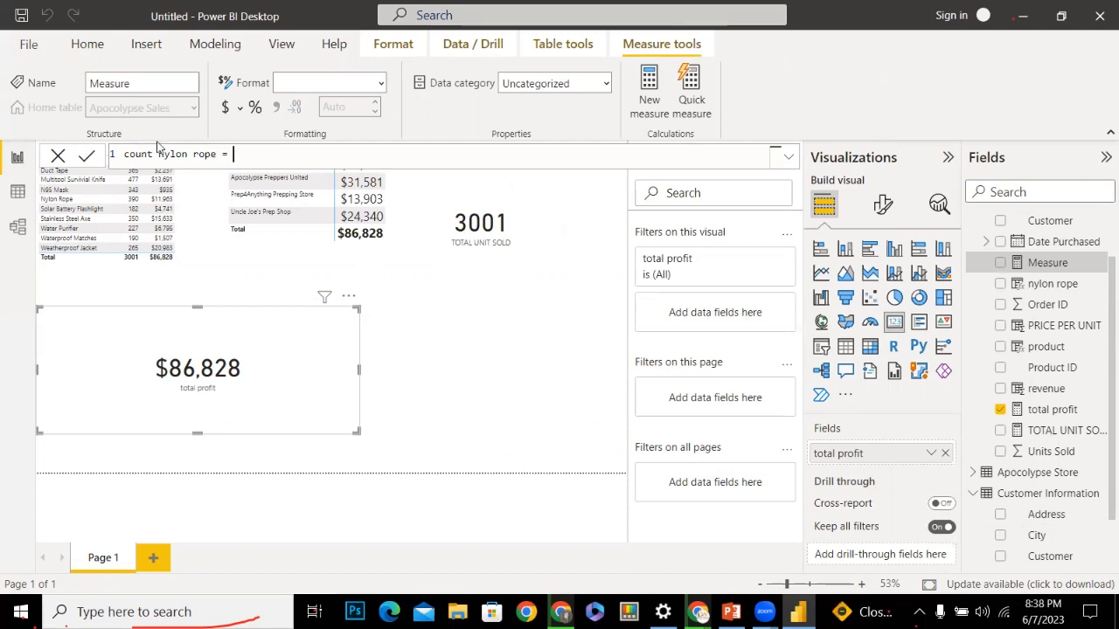
{"action": "left_click", "coordinate": [155, 149]}
{"action": "type", "text": "of"}
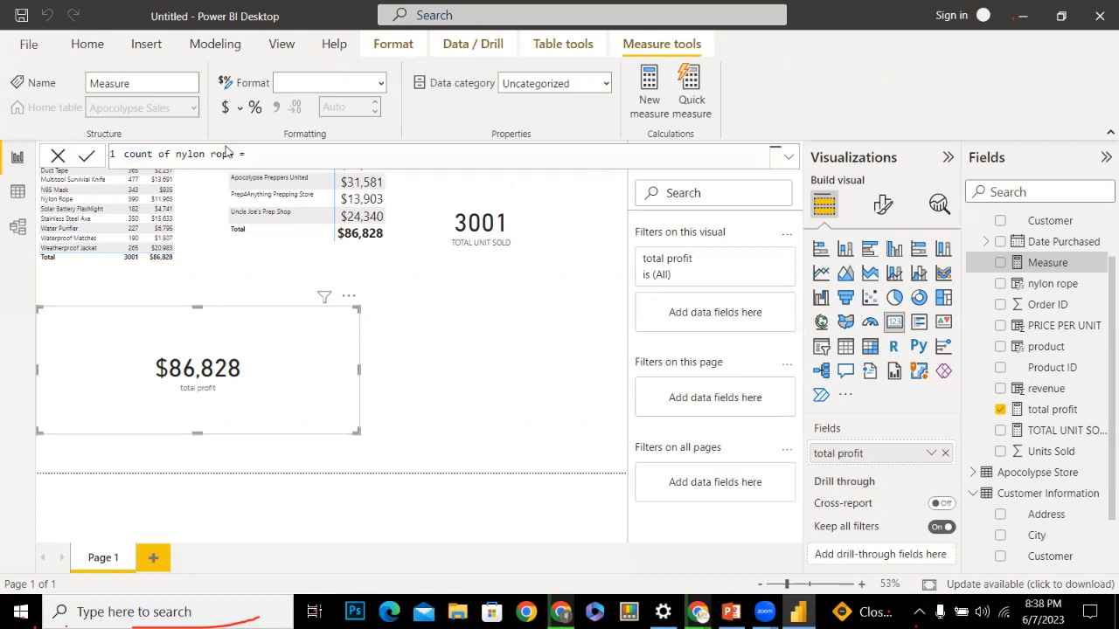
Begin the count of nylon rope measure's formula with the CALCULATE function
{"action": "left_click", "coordinate": [273, 152]}
{"action": "type", "text": "c"}
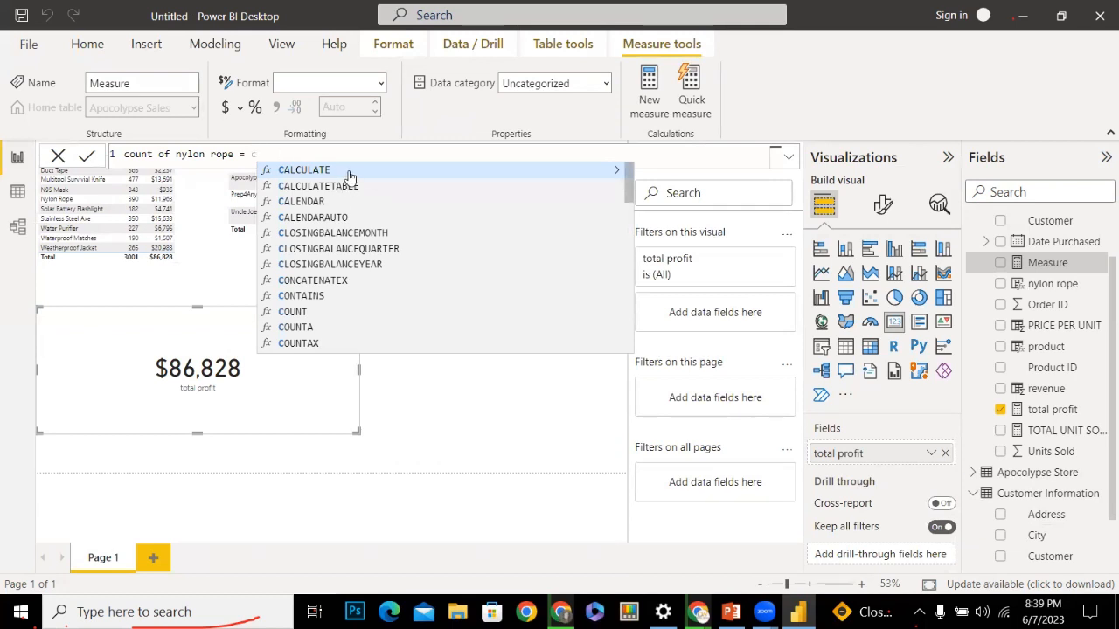
{"action": "left_click", "coordinate": [607, 173]}
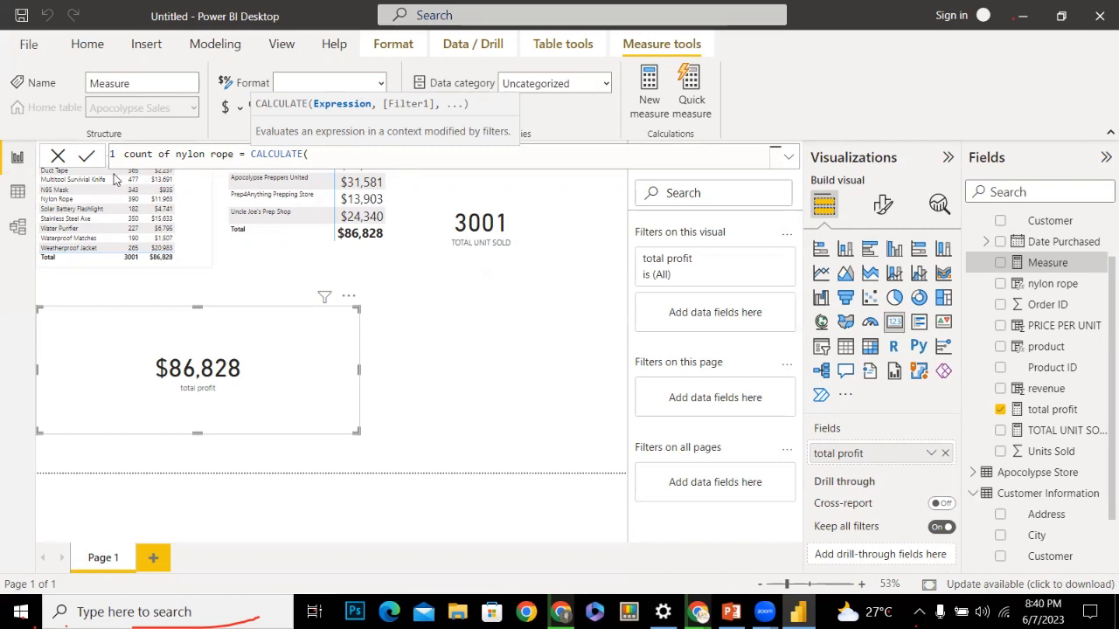
Examine the nylon rope column of the Apocolypse Sales table in data view
{"action": "left_click", "coordinate": [17, 190]}
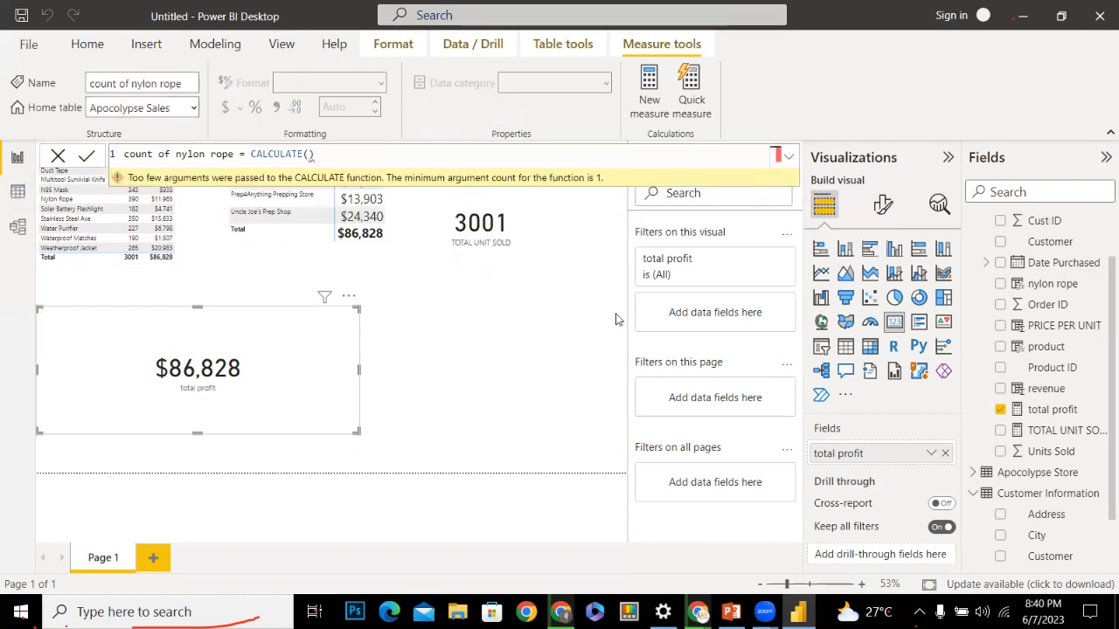
{"action": "left_click", "coordinate": [17, 191]}
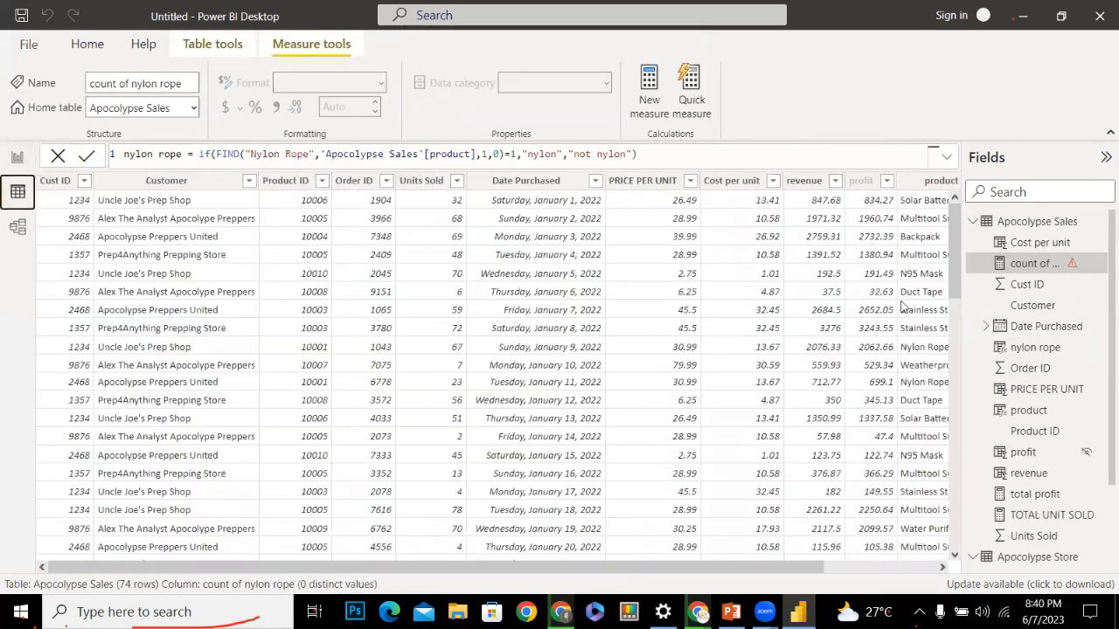
{"action": "left_click_drag", "start_coordinate": [716, 568], "coordinate": [830, 569]}
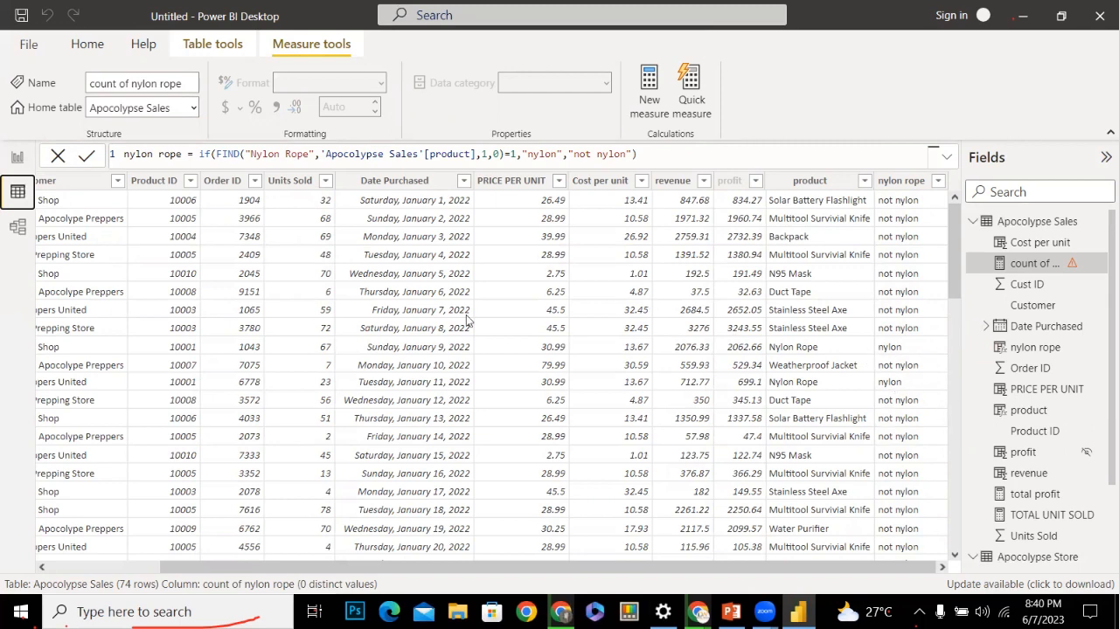
Return to the report page and open the formula of the count of nylon rope measure
{"action": "left_click", "coordinate": [15, 158]}
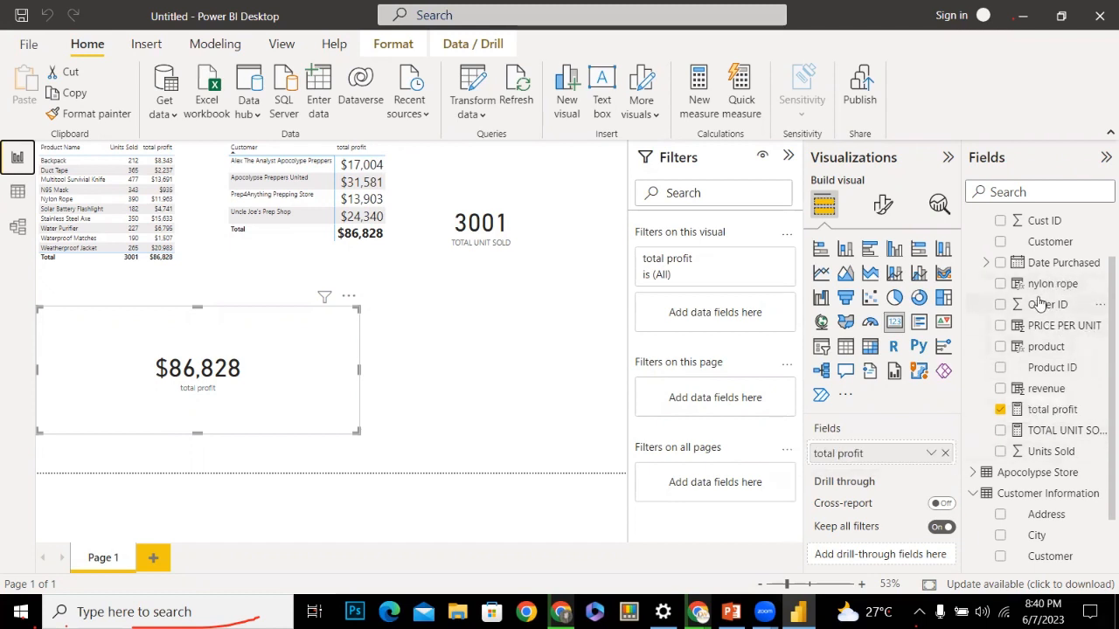
{"action": "scroll", "coordinate": [1099, 306], "scroll_direction": "down", "scroll_amount": 1}
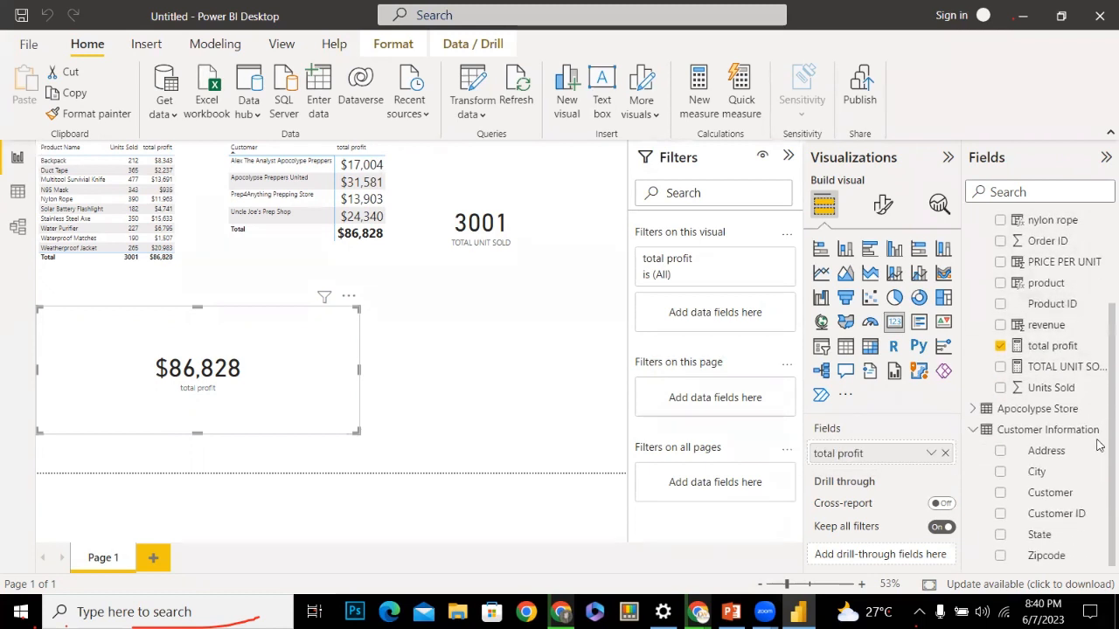
{"action": "left_click", "coordinate": [973, 410]}
{"action": "left_click", "coordinate": [973, 410]}
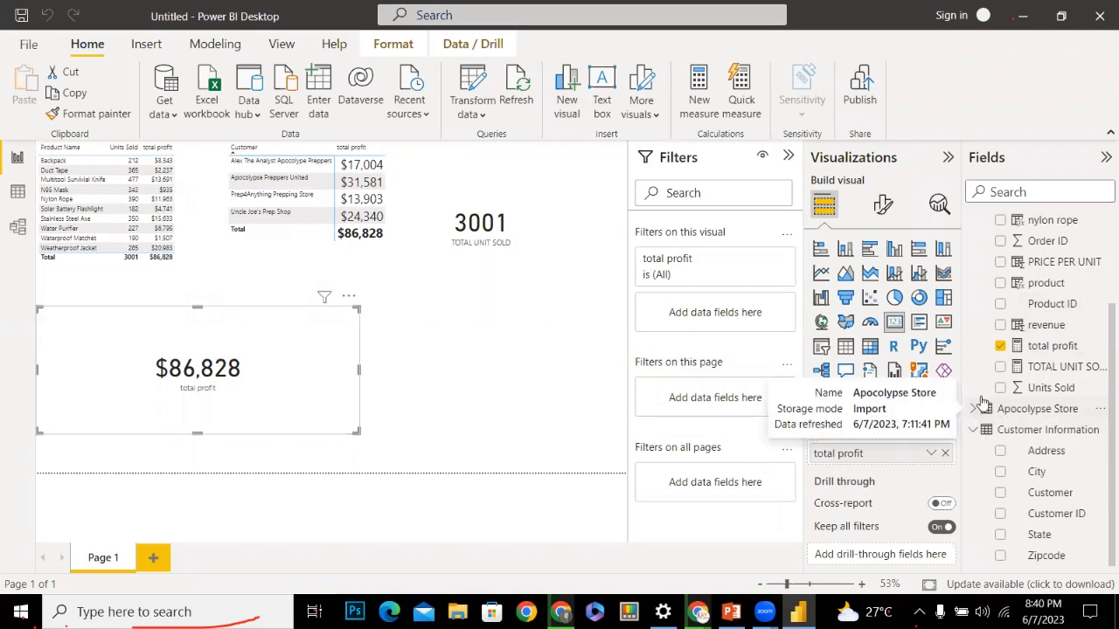
{"action": "left_click", "coordinate": [1029, 223]}
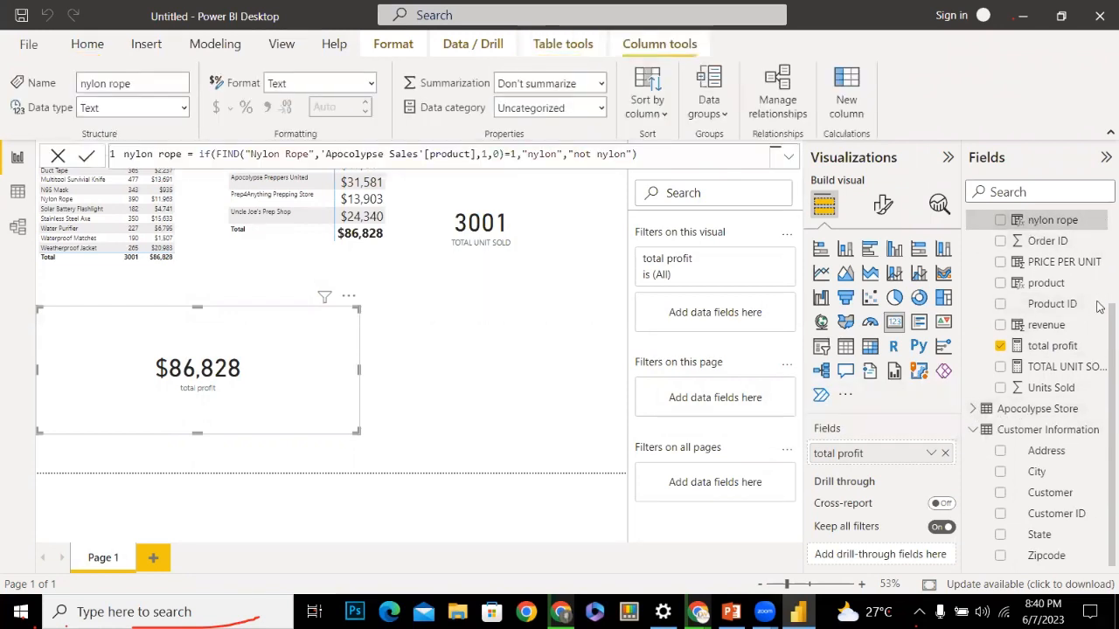
{"action": "scroll", "coordinate": [1099, 323], "scroll_direction": "up", "scroll_amount": 1}
{"action": "scroll", "coordinate": [1099, 324], "scroll_direction": "up", "scroll_amount": 3}
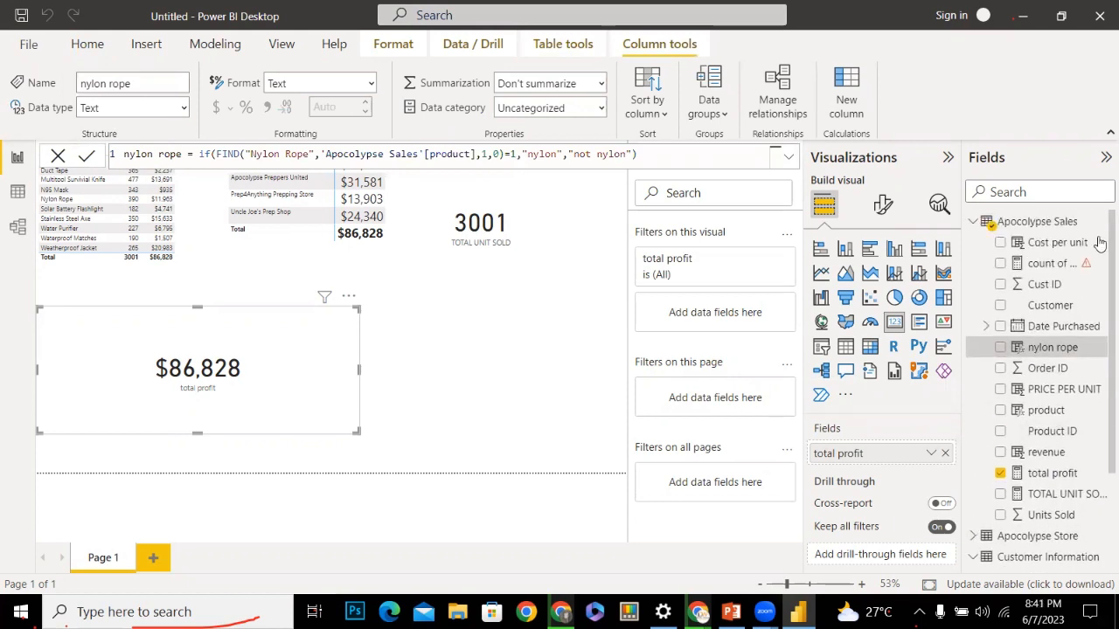
{"action": "left_click", "coordinate": [1060, 265]}
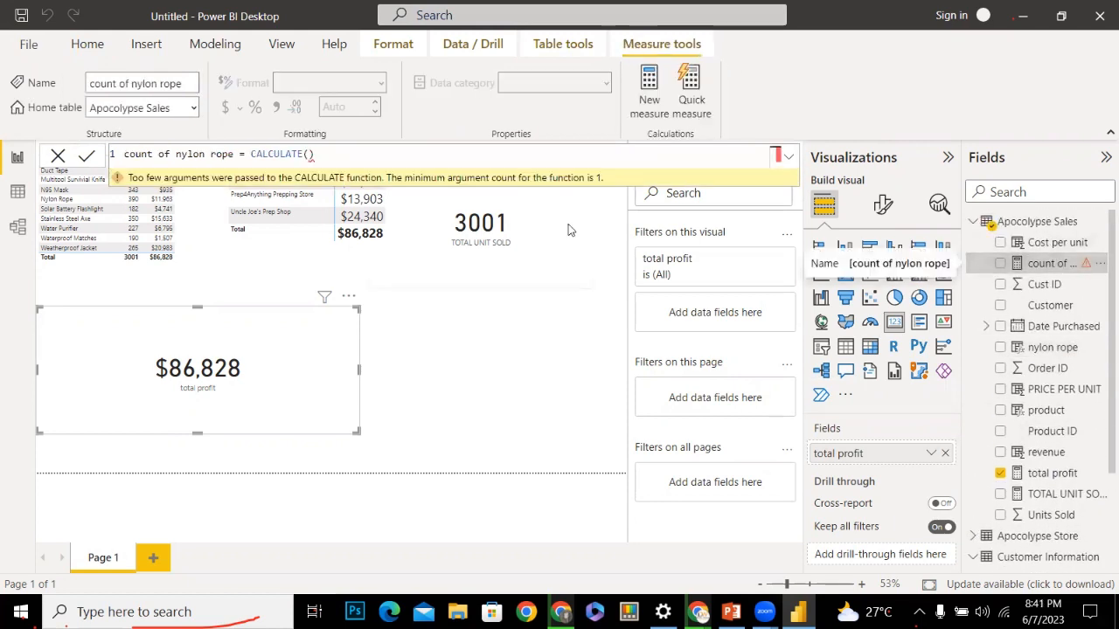
Enter COUNTROWS('Apocolypse Sales') as the expression argument of CALCULATE in the count of nylon rope measure
{"action": "left_click", "coordinate": [403, 159]}
{"action": "key", "text": "BackSpace"}
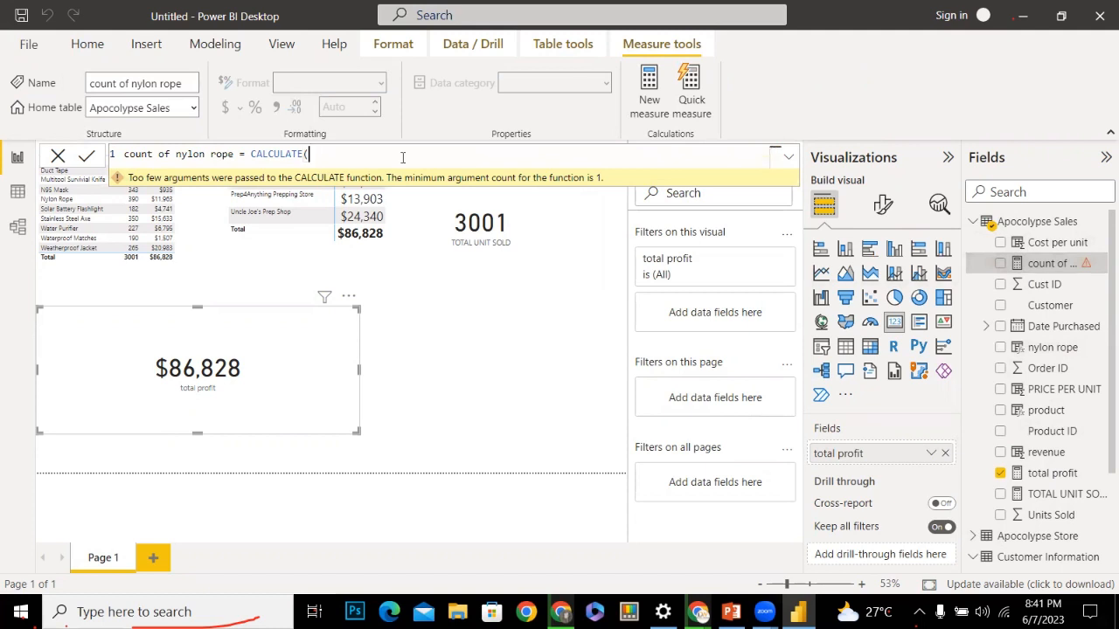
{"action": "type", "text": "coun"}
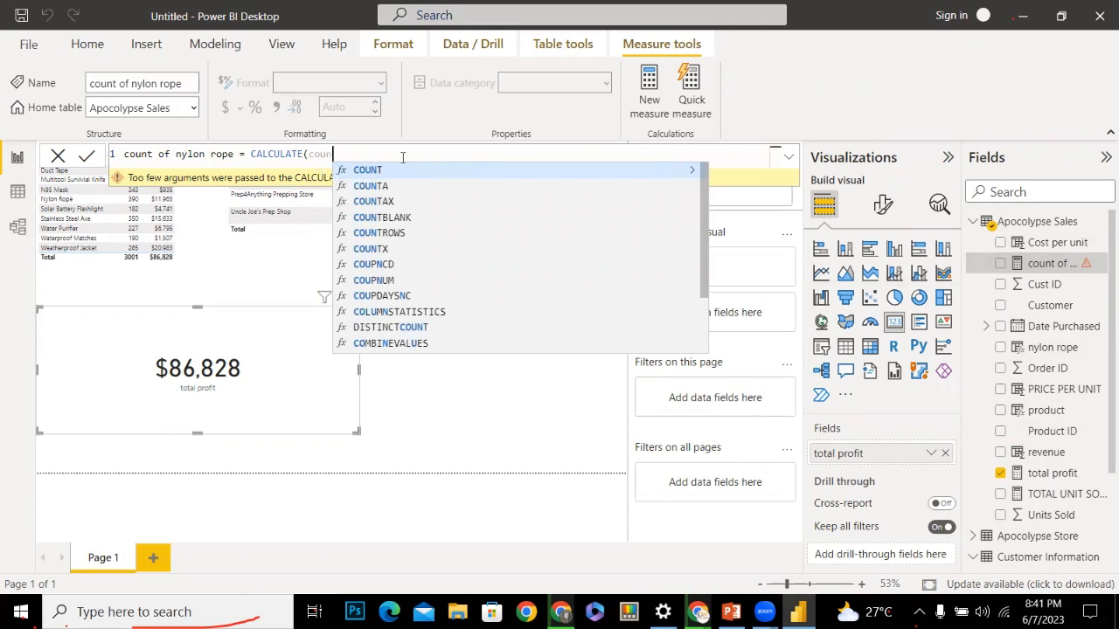
{"action": "key", "text": "Down"}
{"action": "key", "text": "Down"}
{"action": "key", "text": "Down"}
{"action": "key", "text": "Down"}
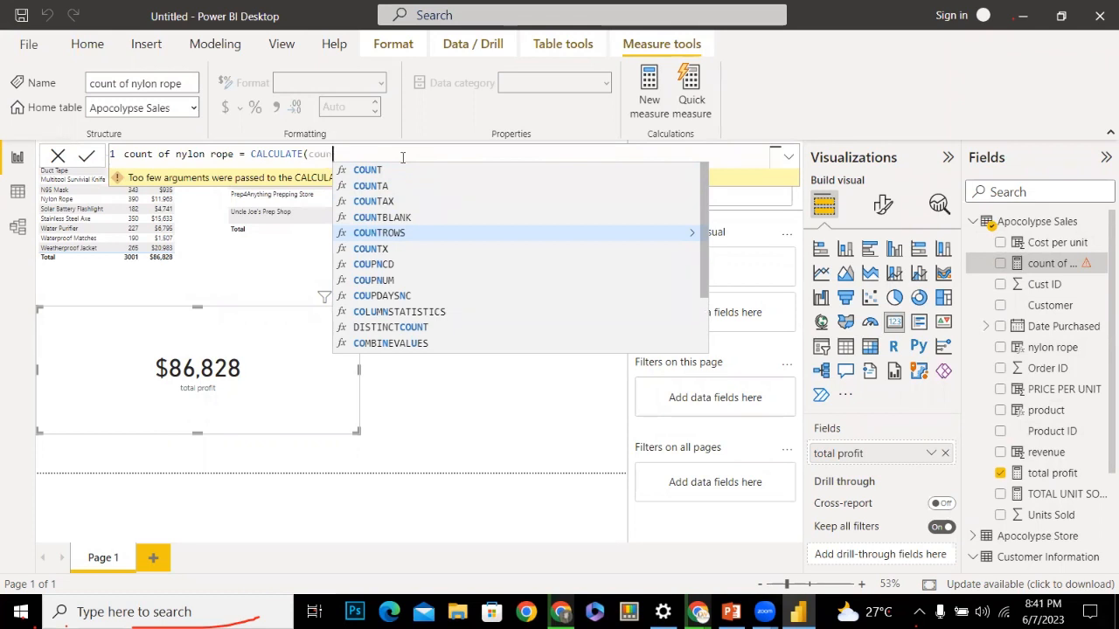
{"action": "left_click", "coordinate": [392, 233]}
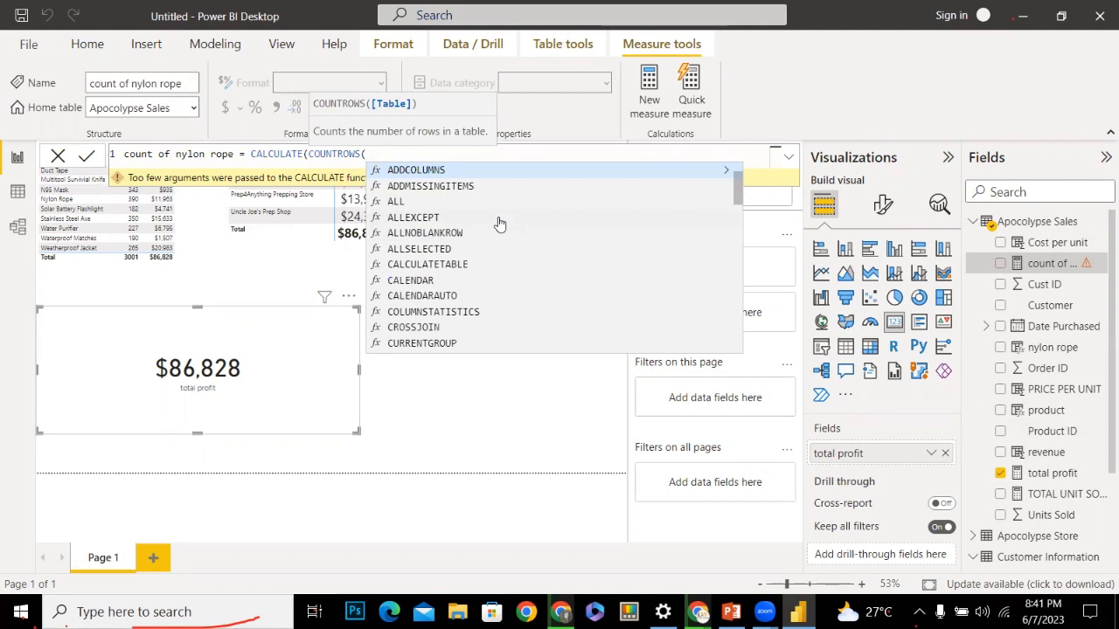
{"action": "type", "text": "ap"}
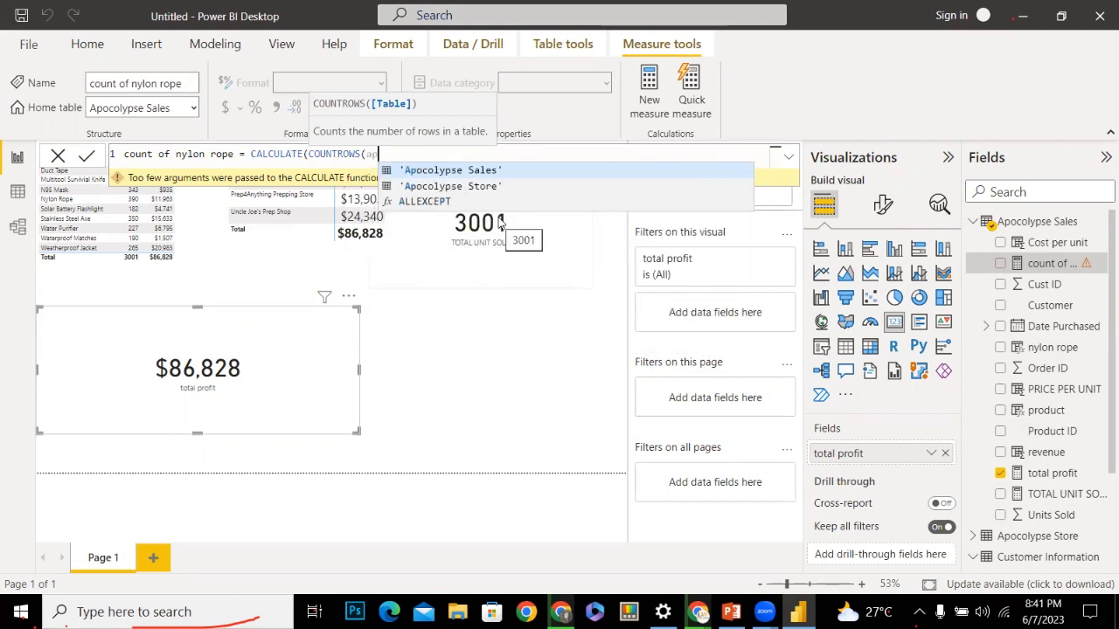
{"action": "key", "text": "Tab"}
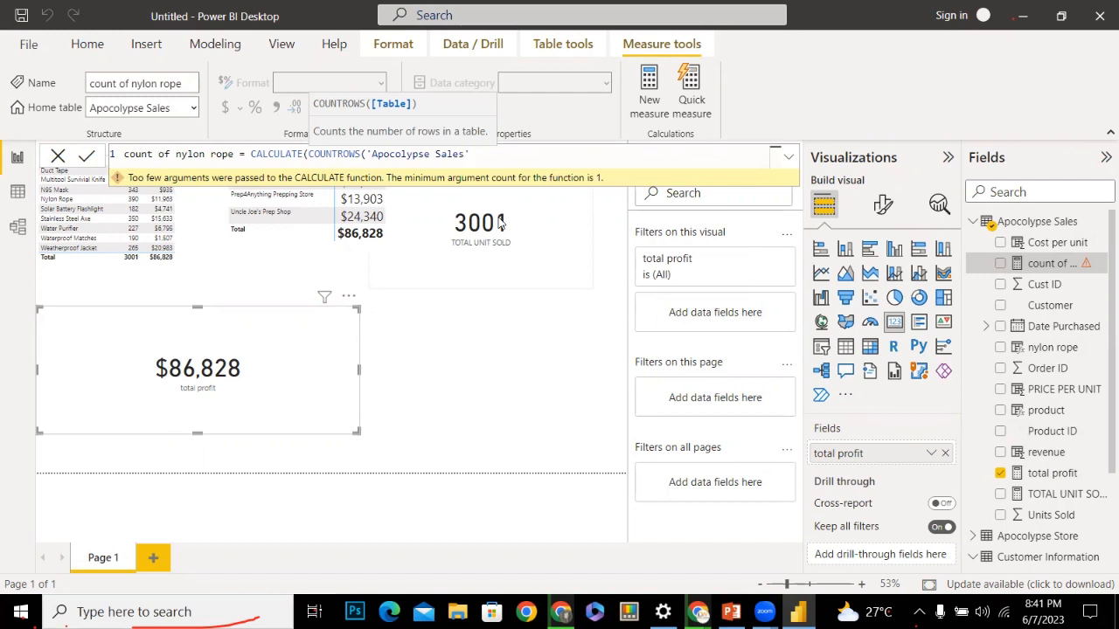
{"action": "type", "text": ")"}
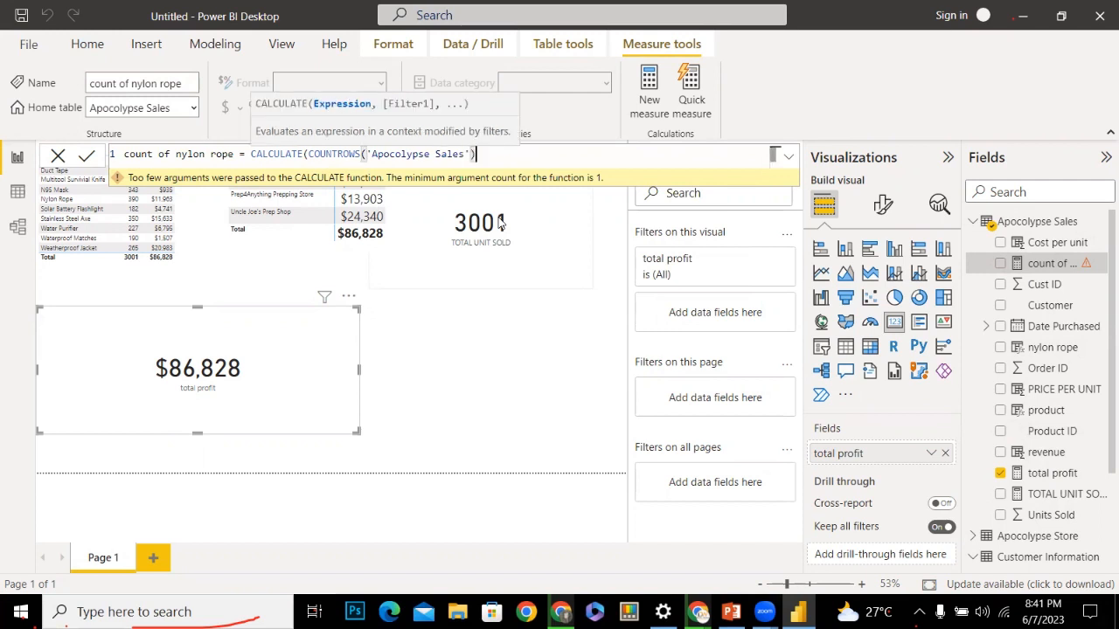
{"action": "type", "text": ","}
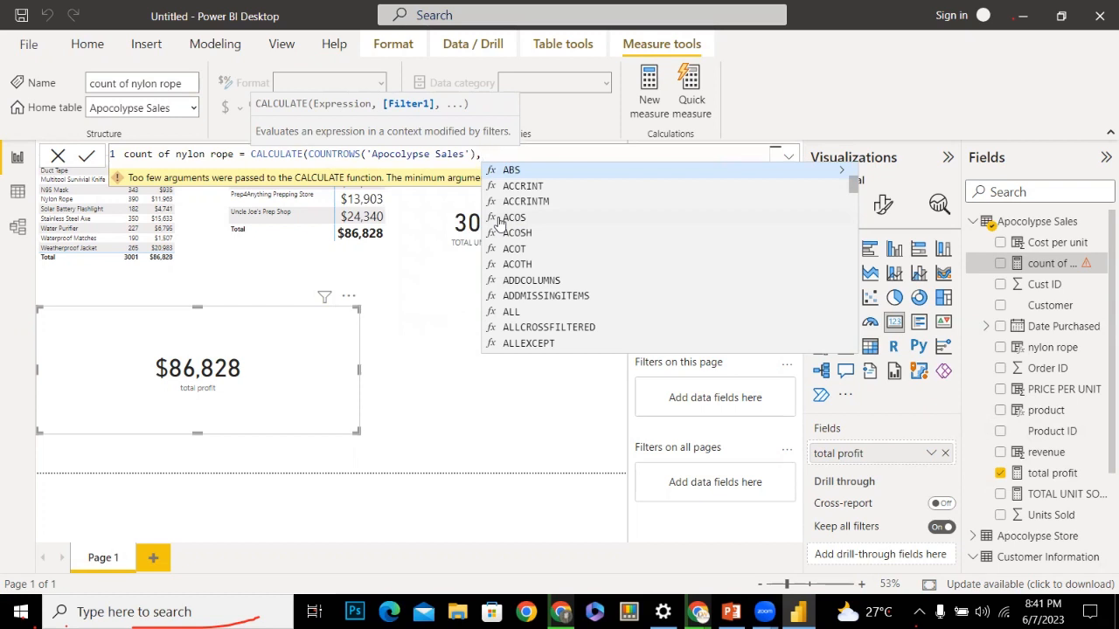
Insert the 'Apocolypse Sales'[nylon rope] column as the first filter argument of CALCULATE
{"action": "key", "text": "Escape"}
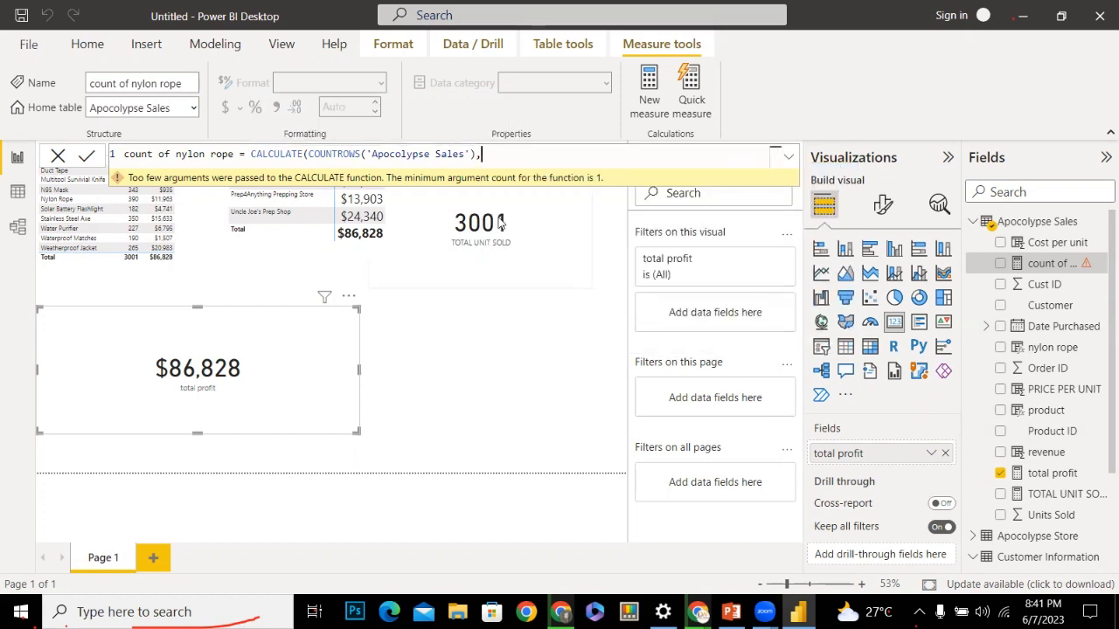
{"action": "type", "text": "ap"}
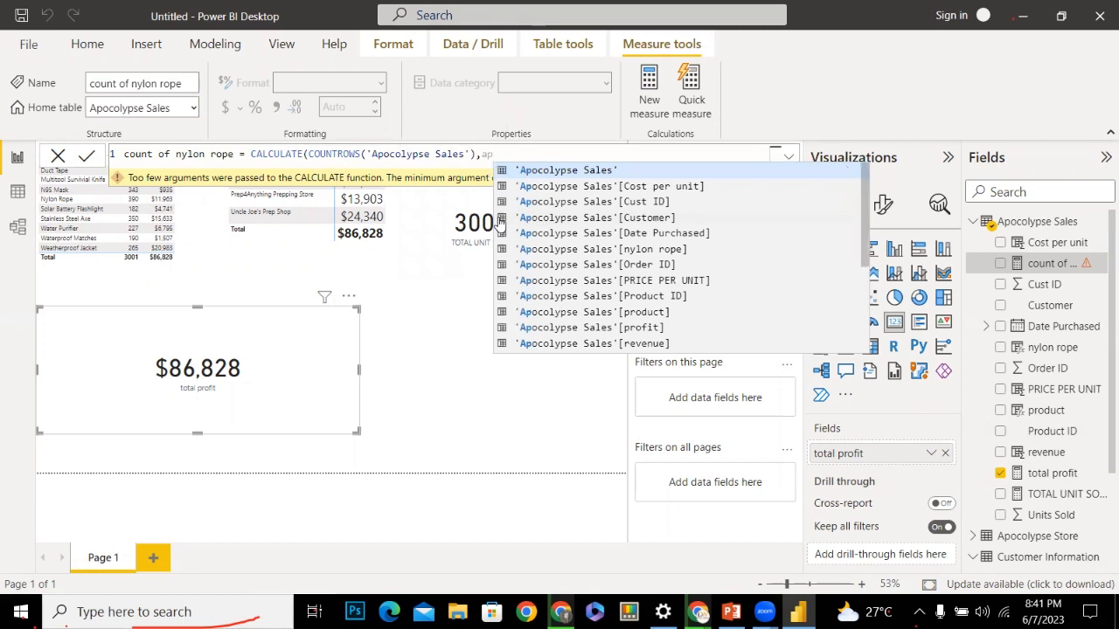
{"action": "key", "text": "Up"}
{"action": "key", "text": "Up"}
{"action": "key", "text": "Up"}
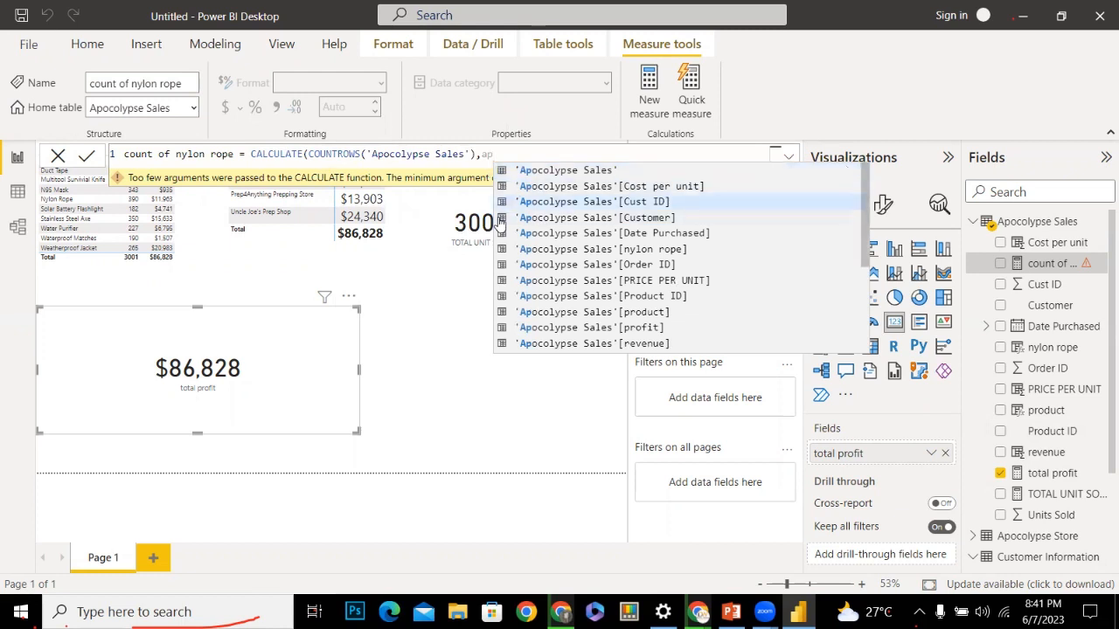
{"action": "key", "text": "Tab"}
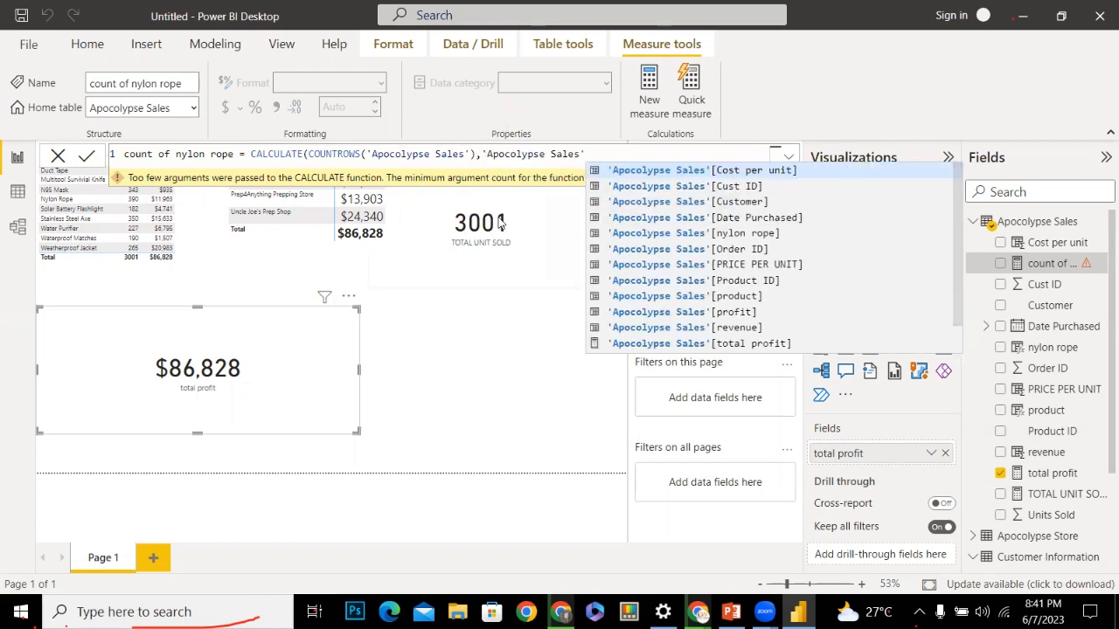
{"action": "key", "text": "Down"}
{"action": "key", "text": "Down"}
{"action": "key", "text": "Down"}
{"action": "key", "text": "Down"}
{"action": "key", "text": "Down"}
{"action": "key", "text": "Down"}
{"action": "key", "text": "Down"}
{"action": "key", "text": "Down"}
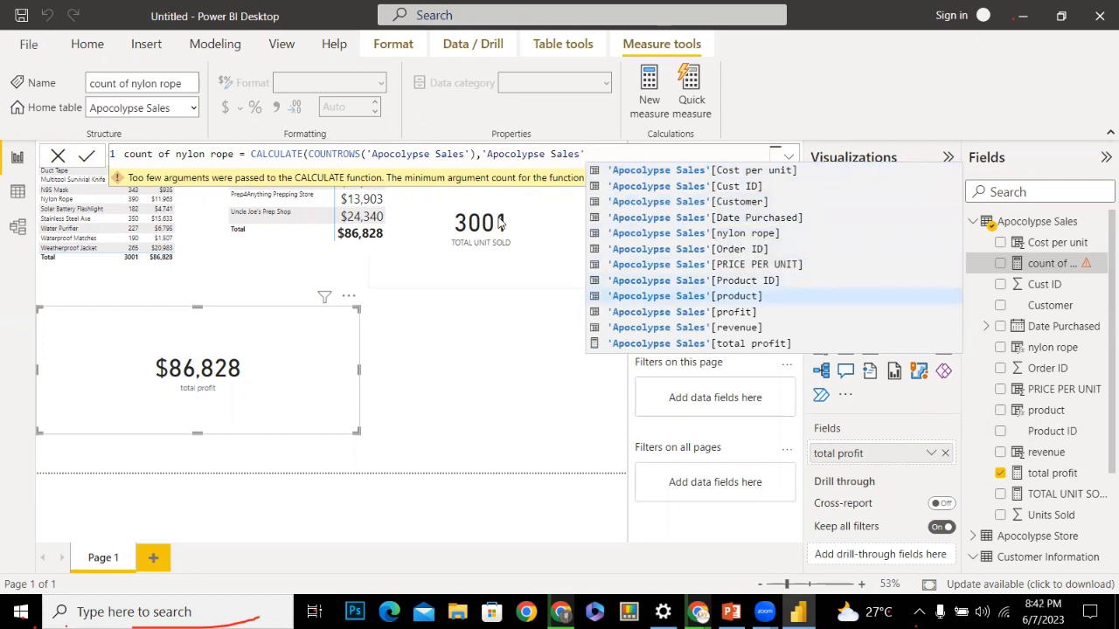
{"action": "key", "text": "Down"}
{"action": "key", "text": "Down"}
{"action": "key", "text": "Down"}
{"action": "key", "text": "Down"}
{"action": "key", "text": "Down"}
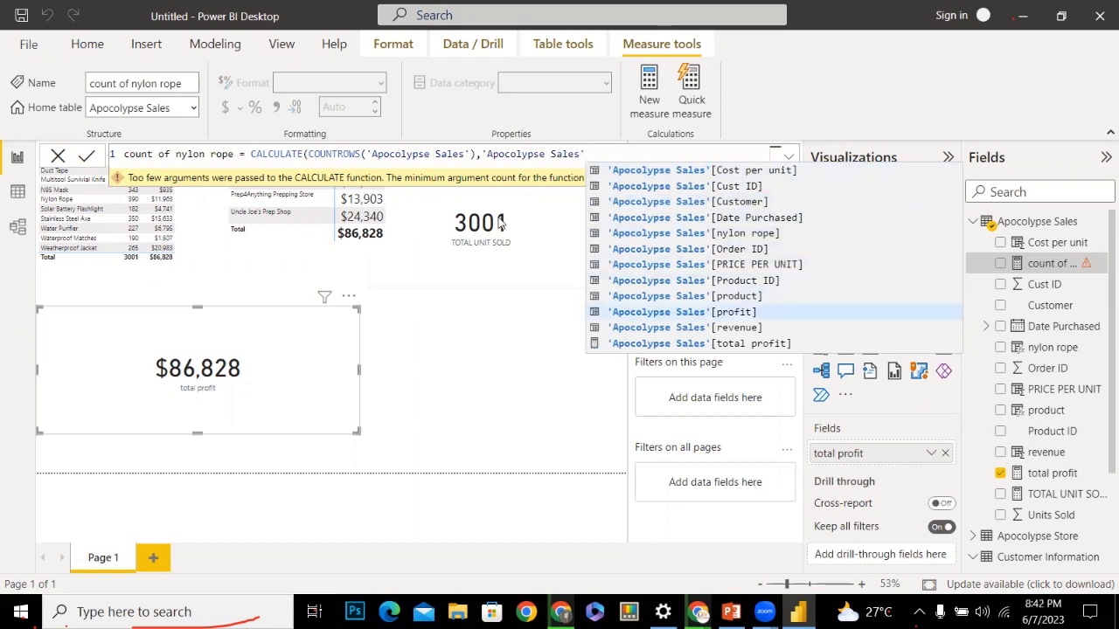
{"action": "key", "text": "Down"}
{"action": "key", "text": "Down"}
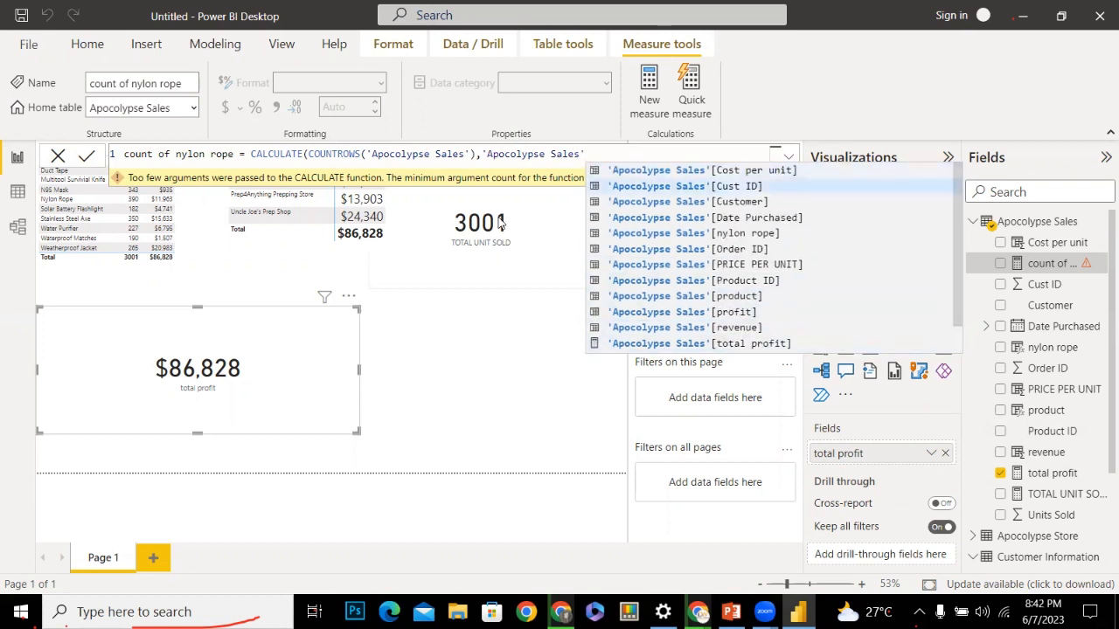
{"action": "key", "text": "Up"}
{"action": "key", "text": "Up"}
{"action": "key", "text": "Up"}
{"action": "key", "text": "Up"}
{"action": "key", "text": "Up"}
{"action": "key", "text": "Up"}
{"action": "key", "text": "Up"}
{"action": "key", "text": "Up"}
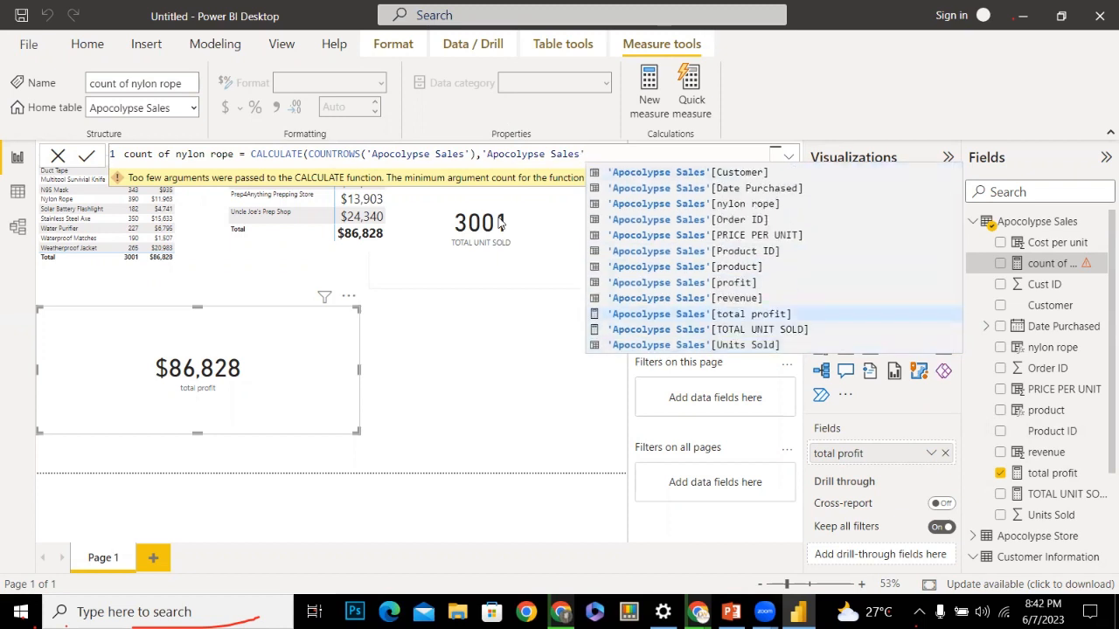
{"action": "key", "text": "Up"}
{"action": "key", "text": "Up"}
{"action": "key", "text": "Up"}
{"action": "key", "text": "Up"}
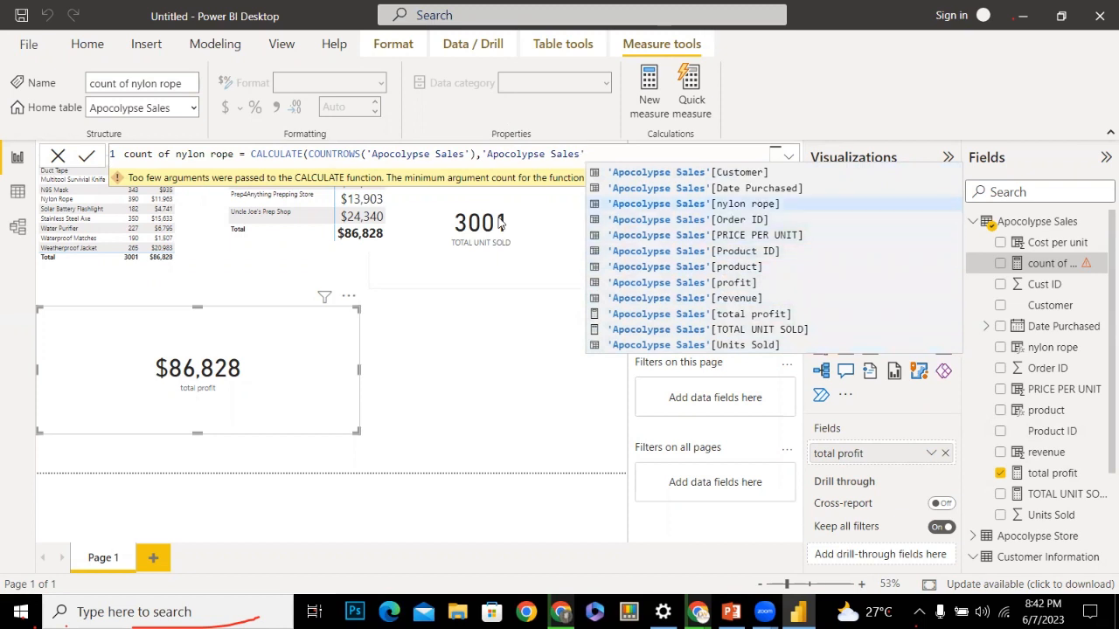
{"action": "key", "text": "Down"}
{"action": "key", "text": "Tab"}
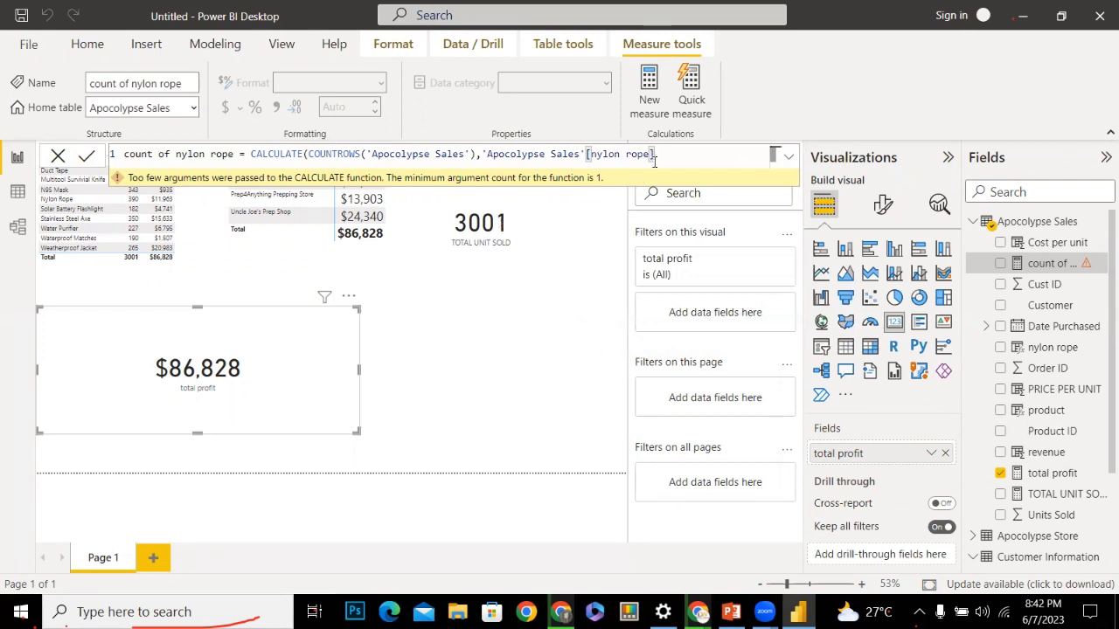
Complete the filter as 'Apocolypse Sales'[nylon rope] = "nylon", remove the extra parenthesis after the column and commit the measure
{"action": "type", "text": ")="}
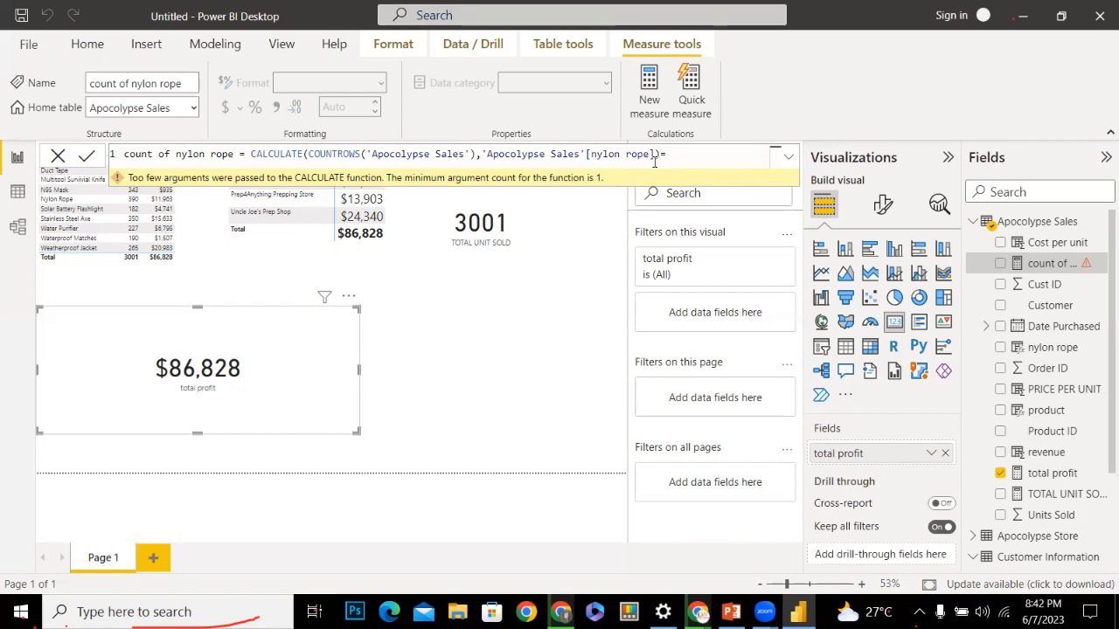
{"action": "type", "text": "\"nylon\")"}
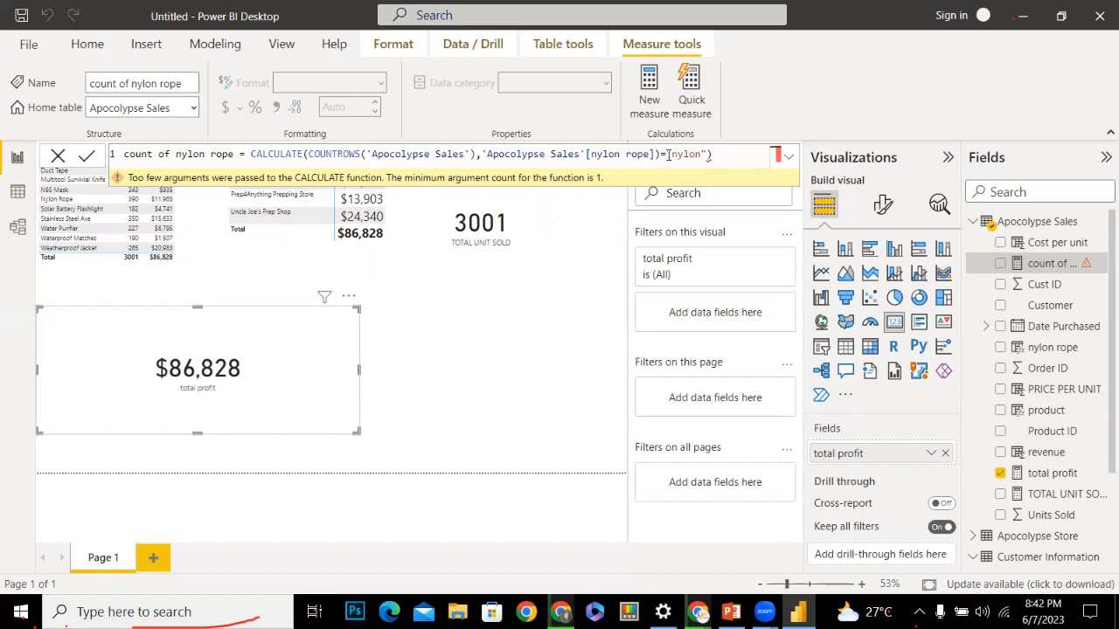
{"action": "left_click", "coordinate": [667, 154]}
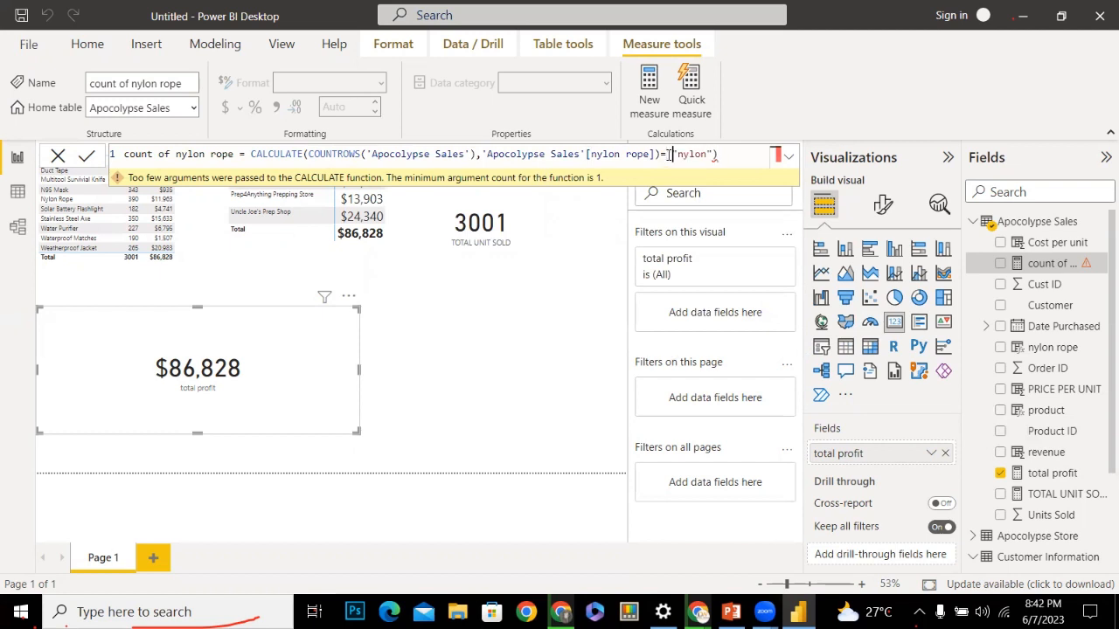
{"action": "left_click", "coordinate": [722, 157]}
{"action": "left_click", "coordinate": [659, 154]}
{"action": "key", "text": "BackSpace"}
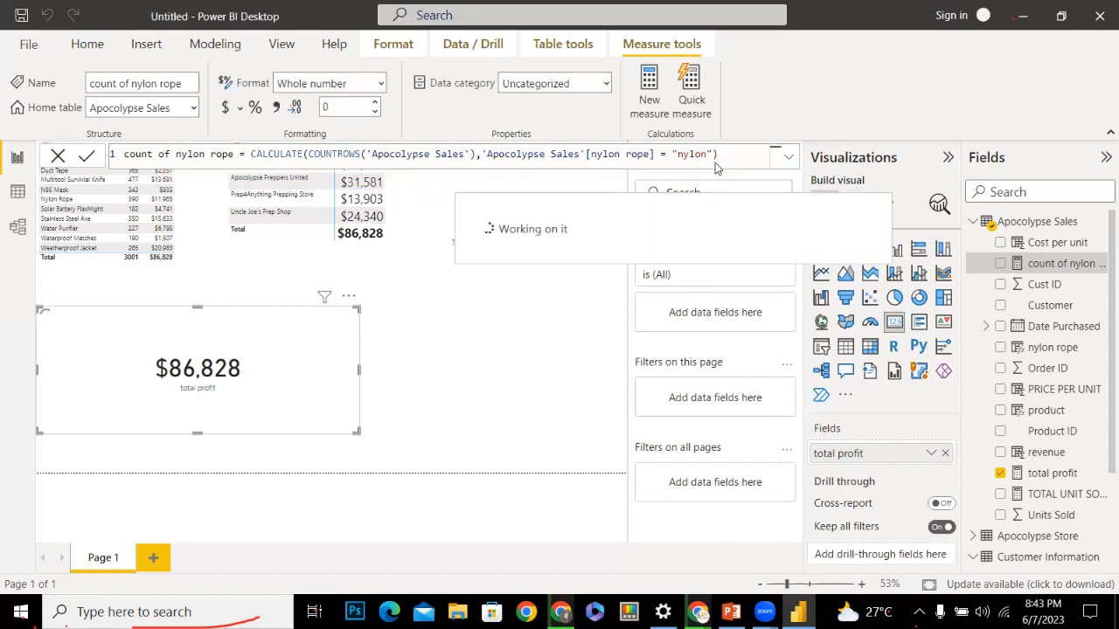
Add a new card visual to the report page showing the count of nylon rope measure
{"action": "left_click", "coordinate": [515, 358]}
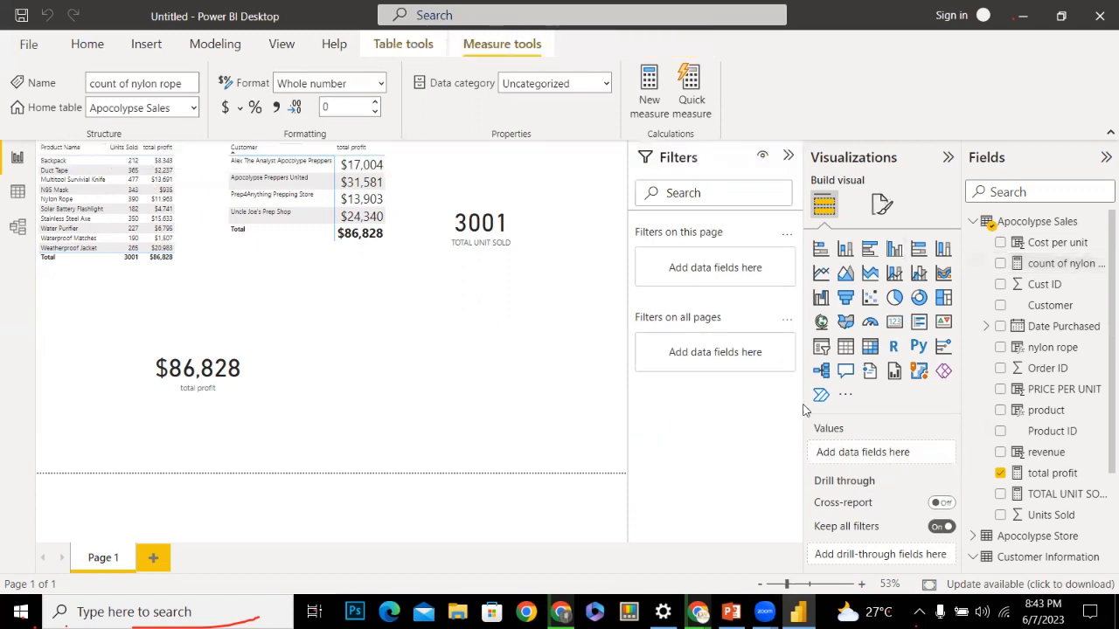
{"action": "left_click", "coordinate": [893, 326]}
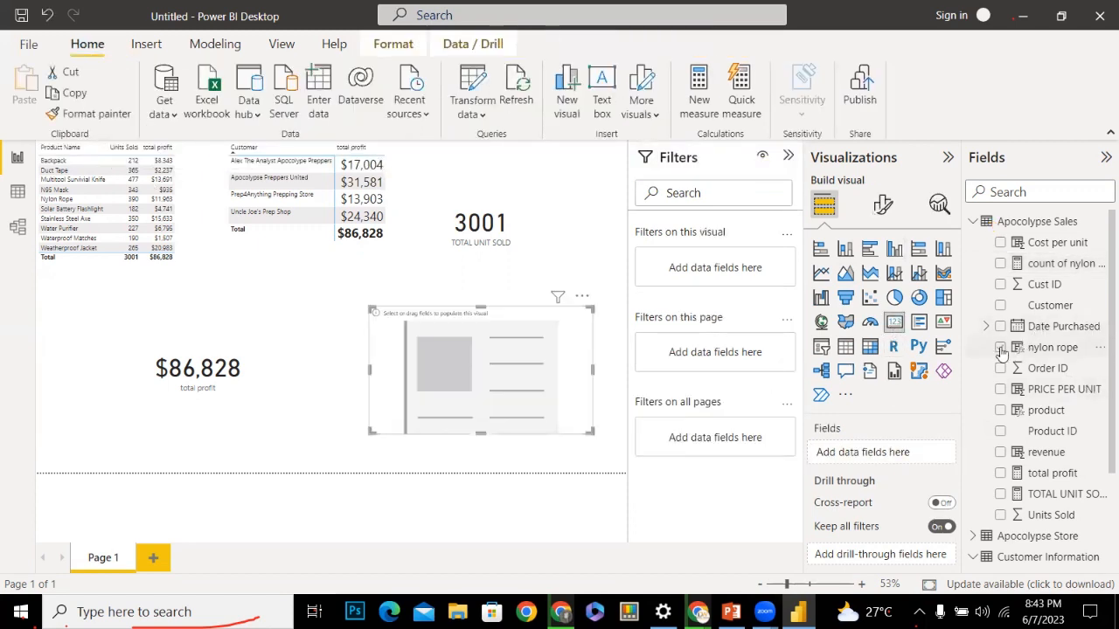
{"action": "left_click", "coordinate": [1001, 264]}
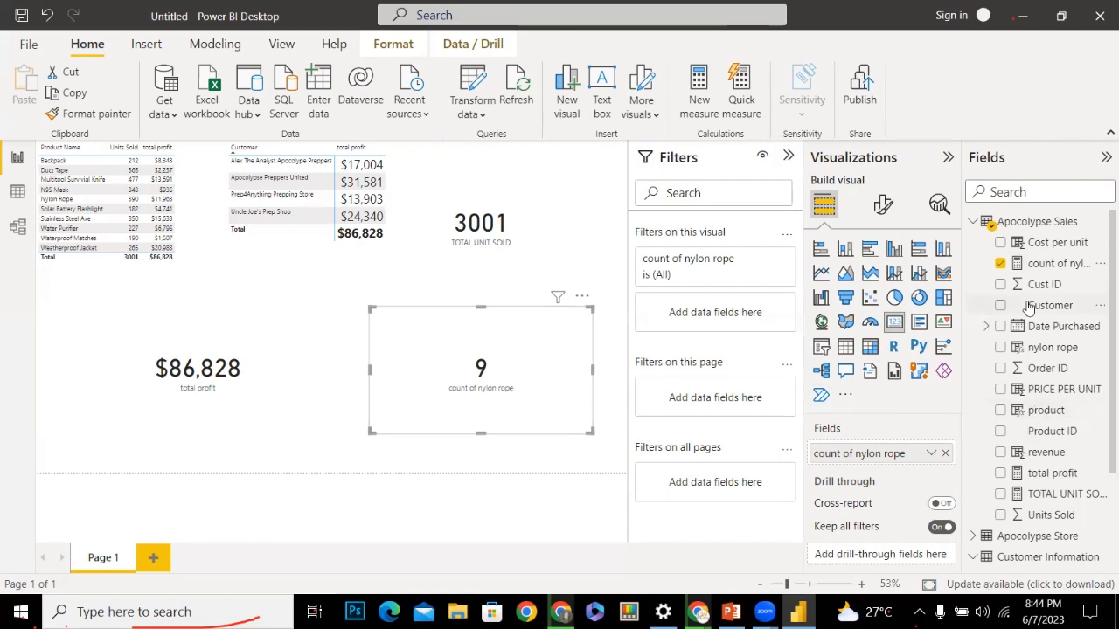
Check the product and nylon rope columns of the Apocolypse Sales table in data view and return to the report page
{"action": "left_click", "coordinate": [17, 192]}
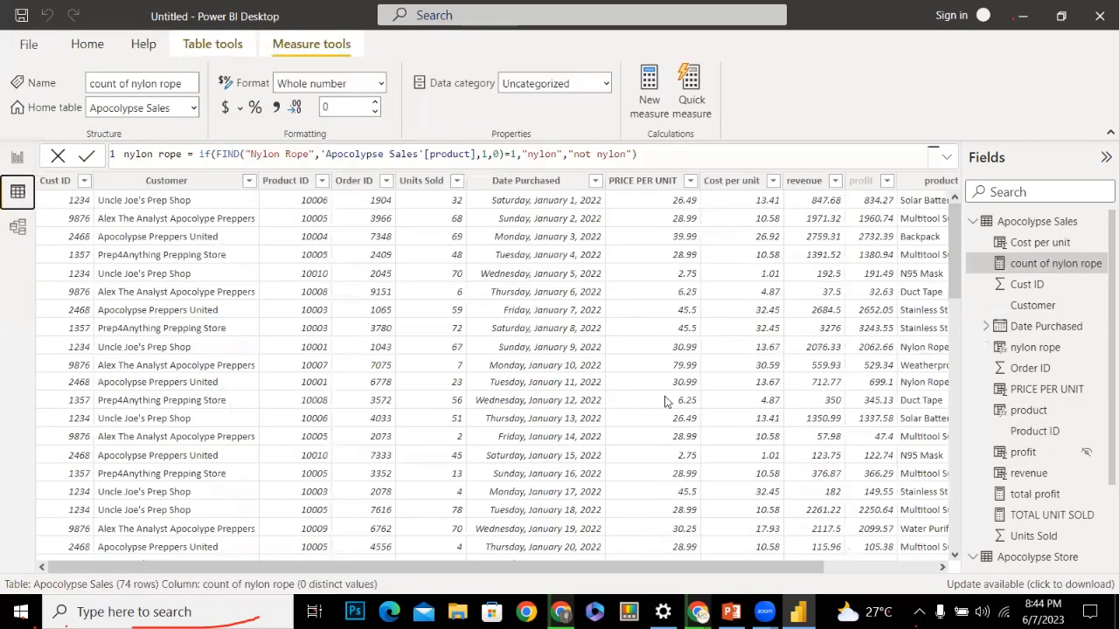
{"action": "left_click_drag", "start_coordinate": [643, 581], "coordinate": [741, 584]}
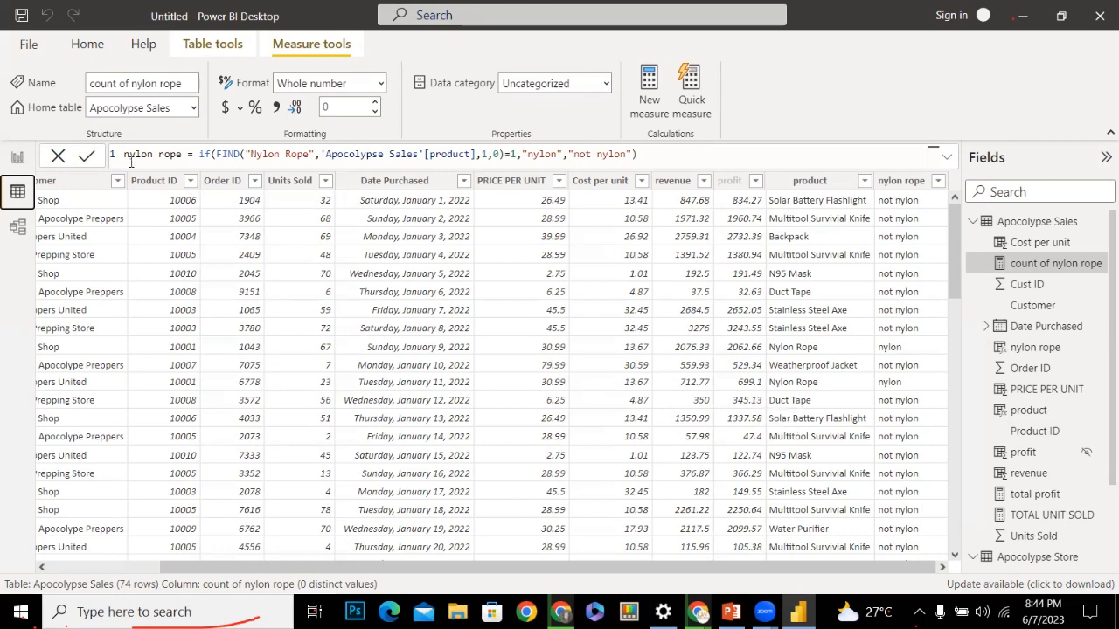
{"action": "left_click", "coordinate": [18, 157]}
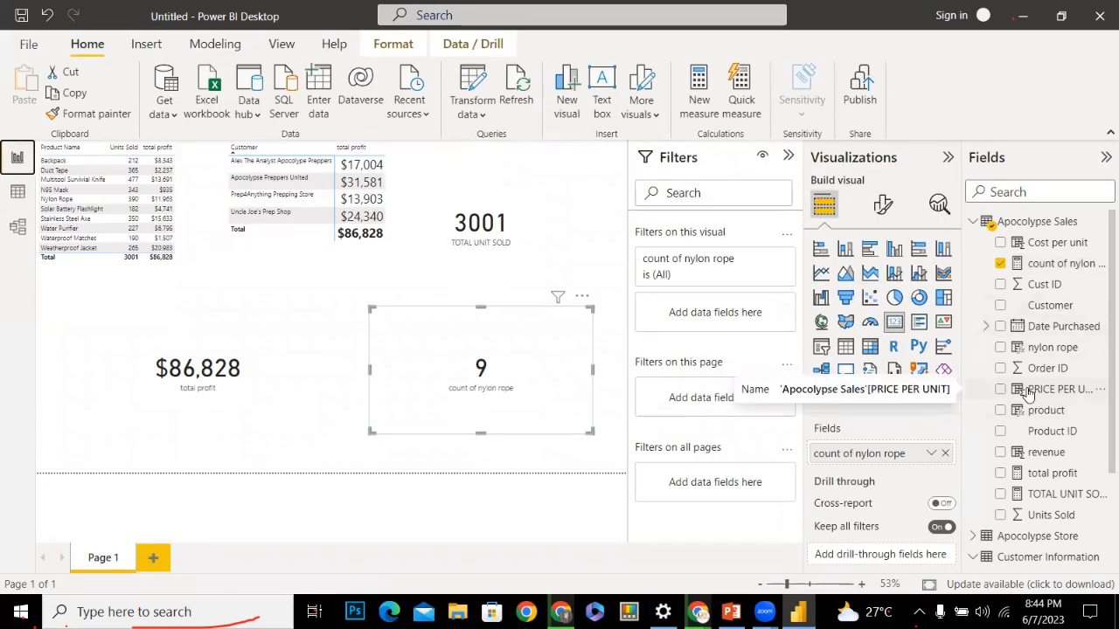
Reopen the count of nylon rope formula and replace its closing parenthesis with a comma to start a second filter argument
{"action": "left_click", "coordinate": [1058, 264]}
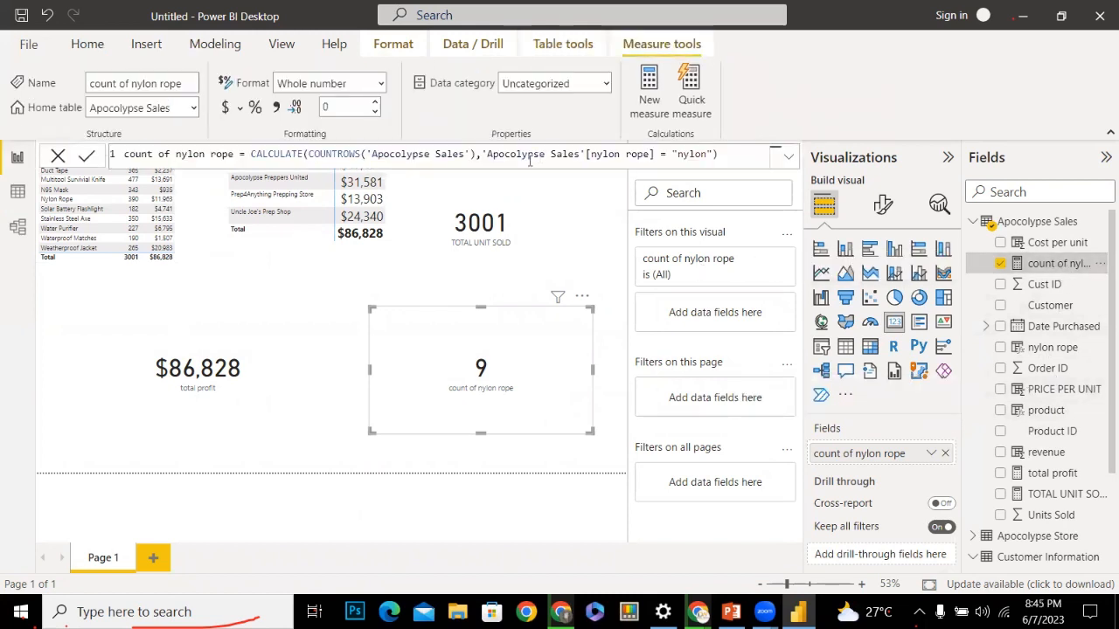
{"action": "left_click", "coordinate": [714, 155]}
{"action": "type", "text": ")"}
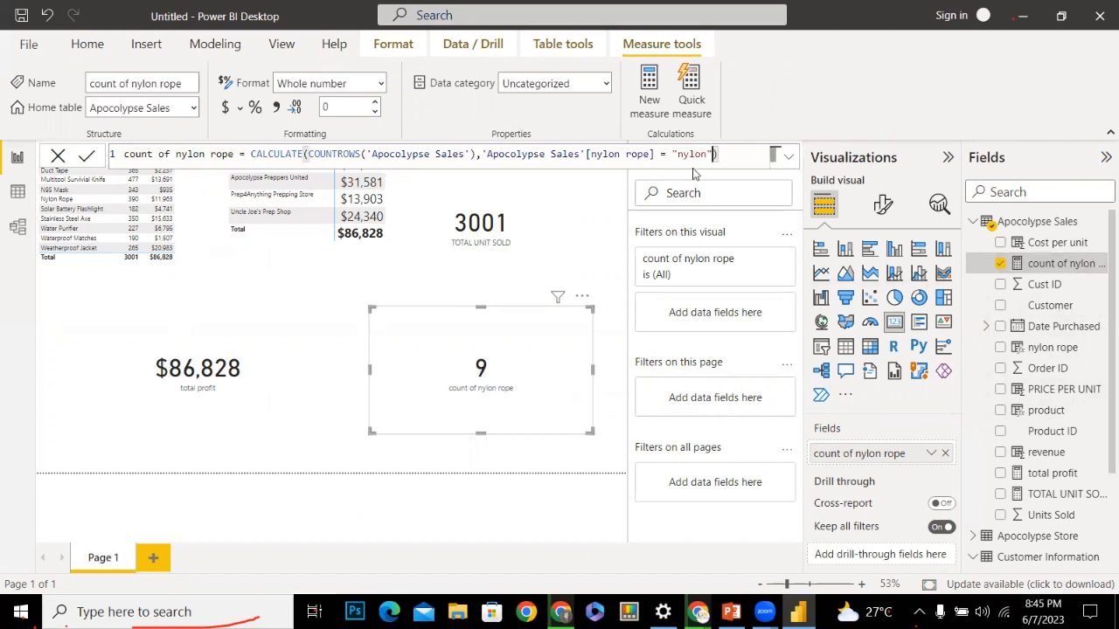
{"action": "key", "text": "BackSpace"}
{"action": "type", "text": ","}
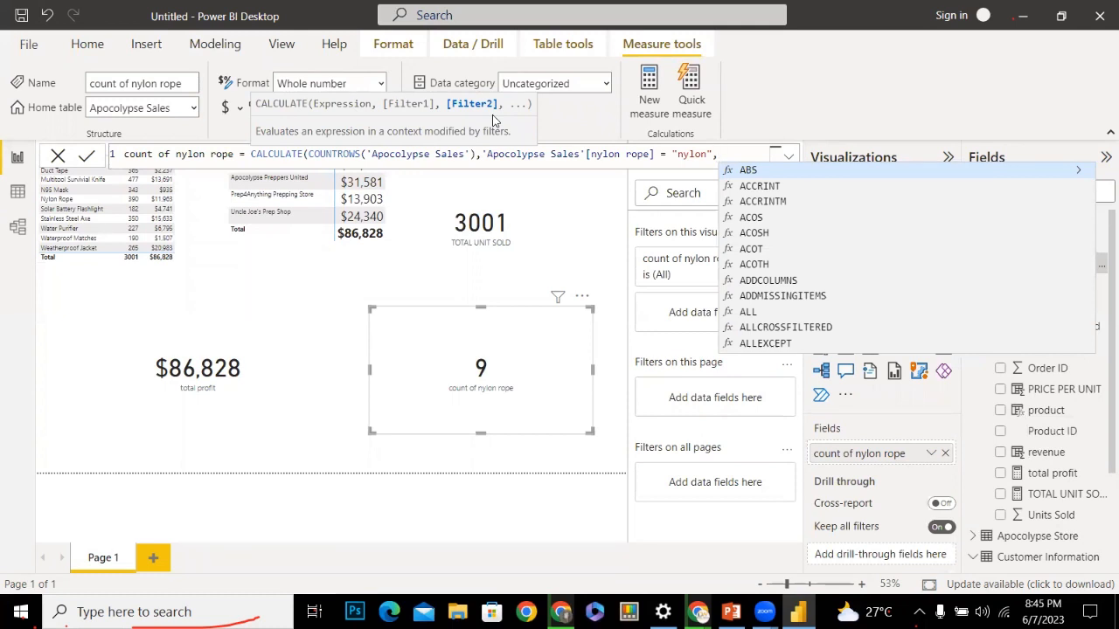
Insert the 'Apocolypse Sales'[revenue] column as the second filter argument of the count of nylon rope measure
{"action": "type", "text": "apo"}
{"action": "key", "text": "Down"}
{"action": "key", "text": "Down"}
{"action": "key", "text": "Down"}
{"action": "key", "text": "Down"}
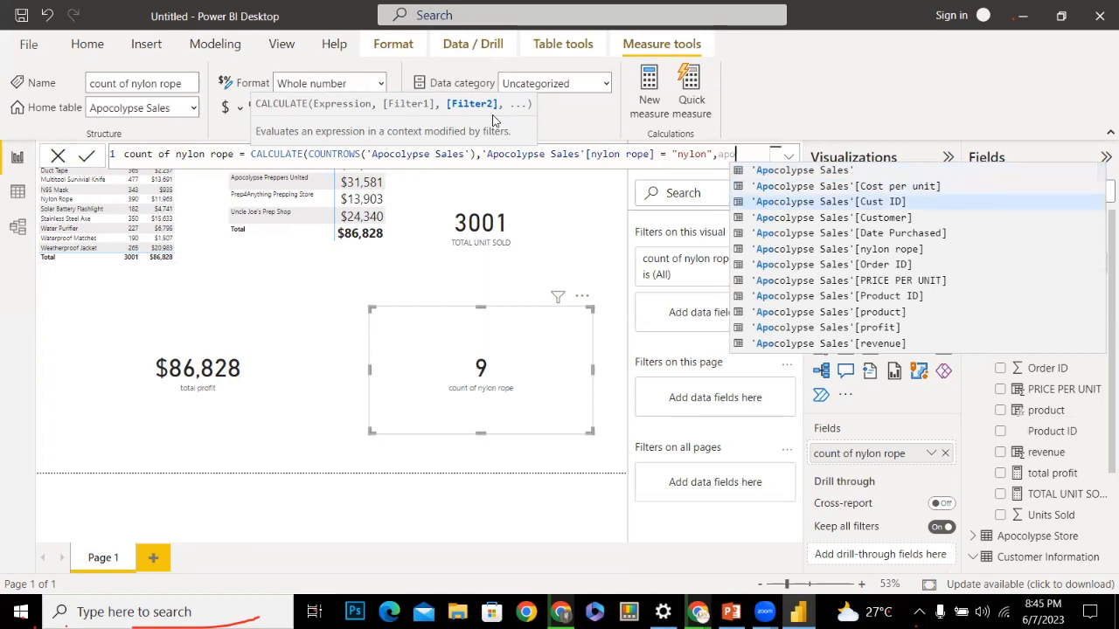
{"action": "key", "text": "Down"}
{"action": "key", "text": "Down"}
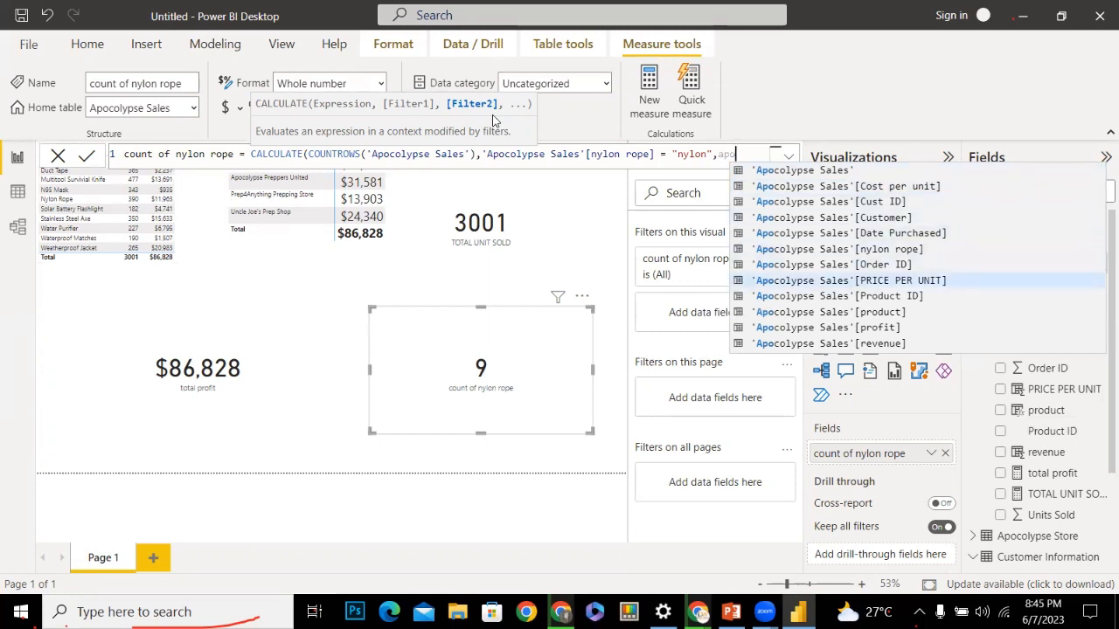
{"action": "key", "text": "Down"}
{"action": "key", "text": "Down"}
{"action": "key", "text": "Down"}
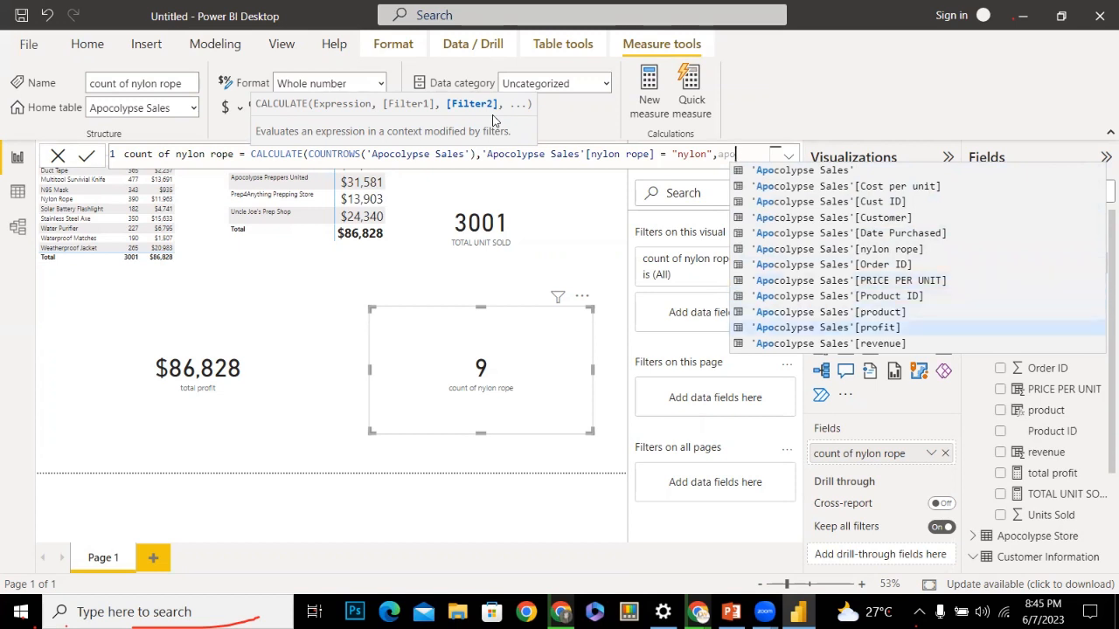
{"action": "key", "text": "Up"}
{"action": "key", "text": "Up"}
{"action": "key", "text": "Up"}
{"action": "key", "text": "Up"}
{"action": "key", "text": "Up"}
{"action": "key", "text": "Up"}
{"action": "key", "text": "Up"}
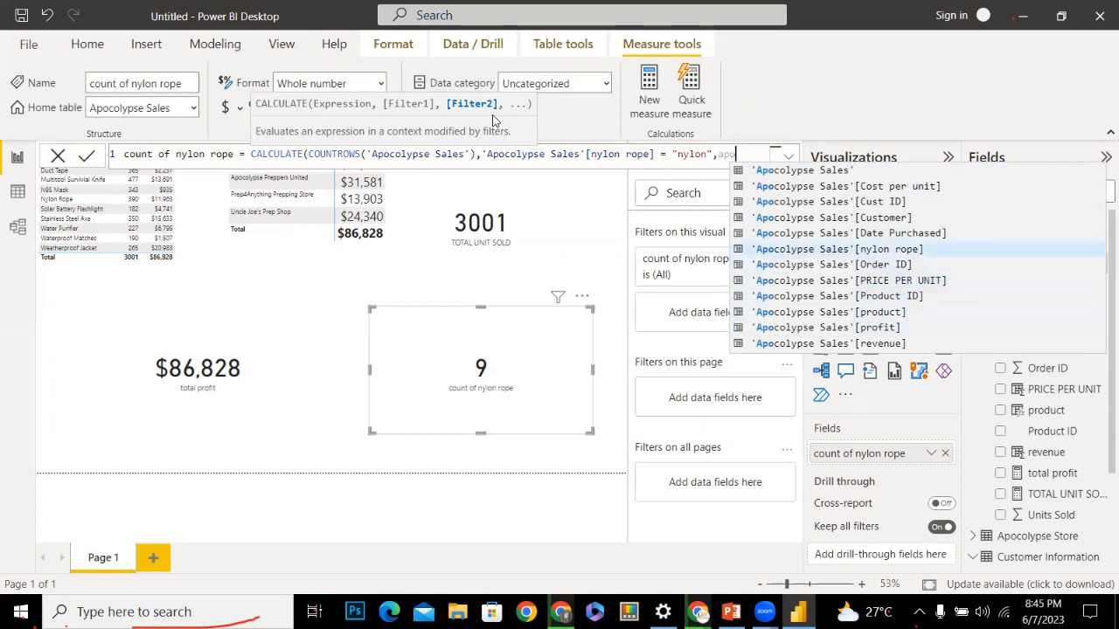
{"action": "key", "text": "Down"}
{"action": "key", "text": "Down"}
{"action": "key", "text": "Down"}
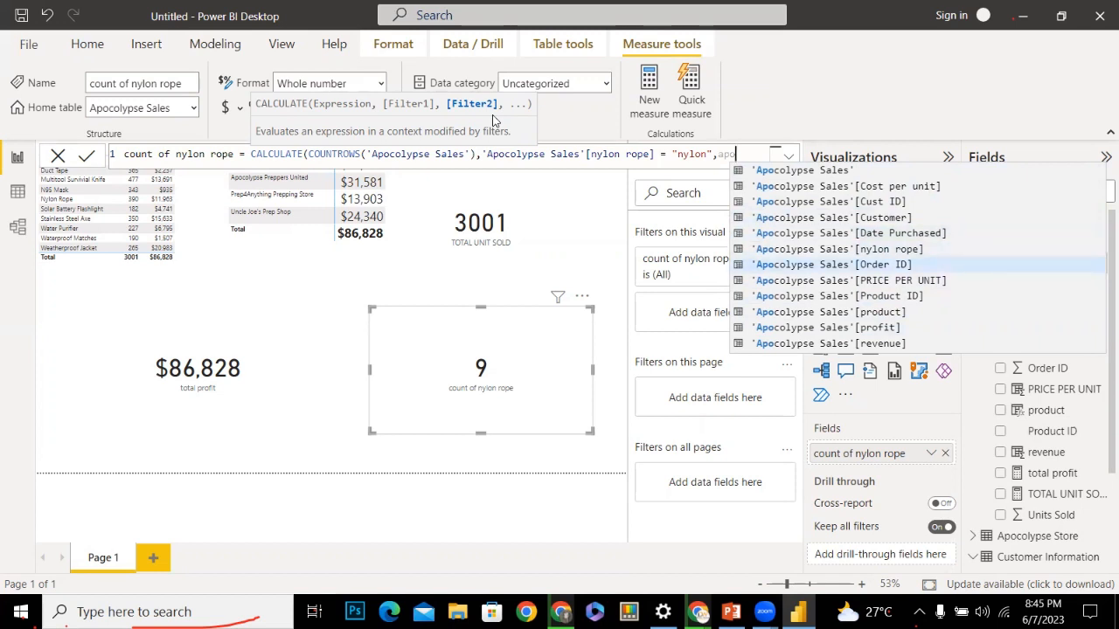
{"action": "key", "text": "Down"}
{"action": "key", "text": "Down"}
{"action": "key", "text": "Down"}
{"action": "key", "text": "Down"}
{"action": "key", "text": "Down"}
{"action": "key", "text": "Down"}
{"action": "key", "text": "Up"}
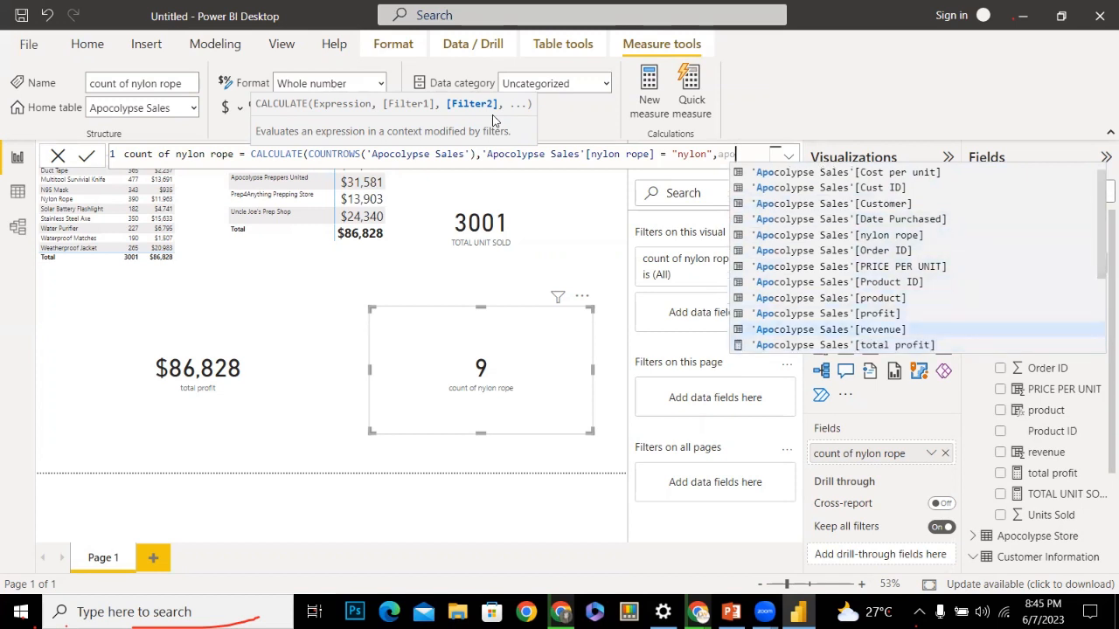
{"action": "key", "text": "Tab"}
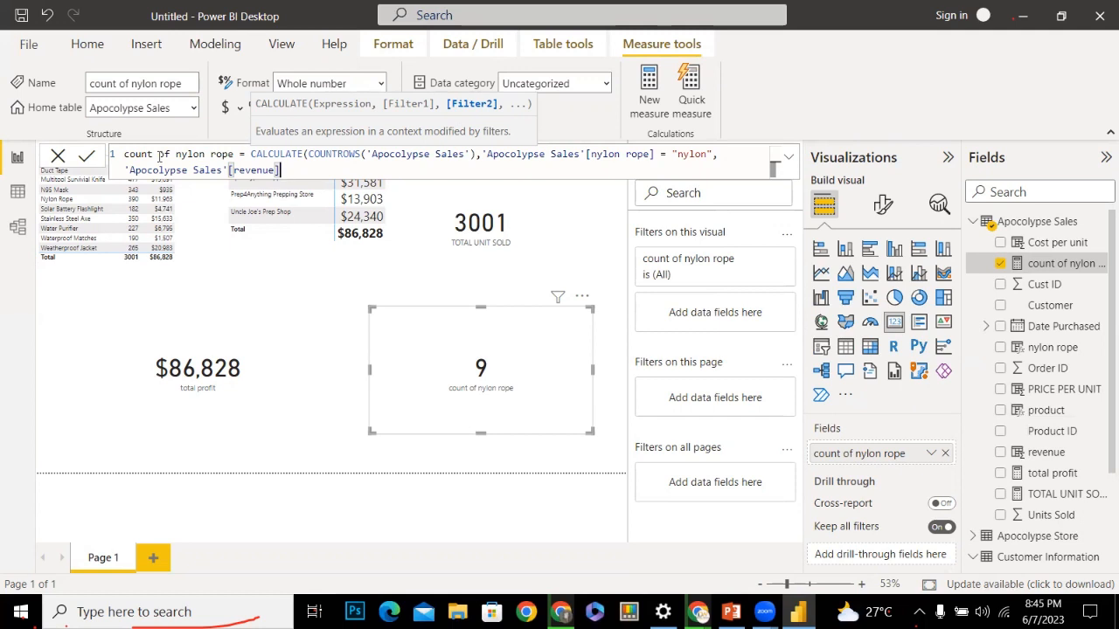
Complete the revenue filter with the condition >700, close the CALCULATE function and commit the measure
{"action": "type", "text": ">700"}
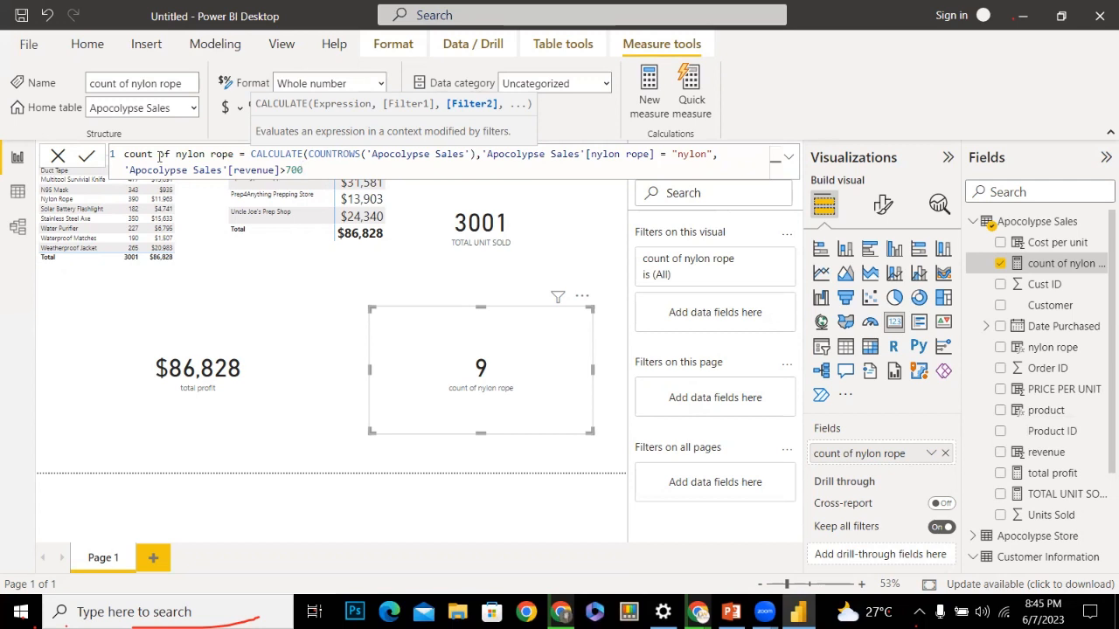
{"action": "type", "text": ")"}
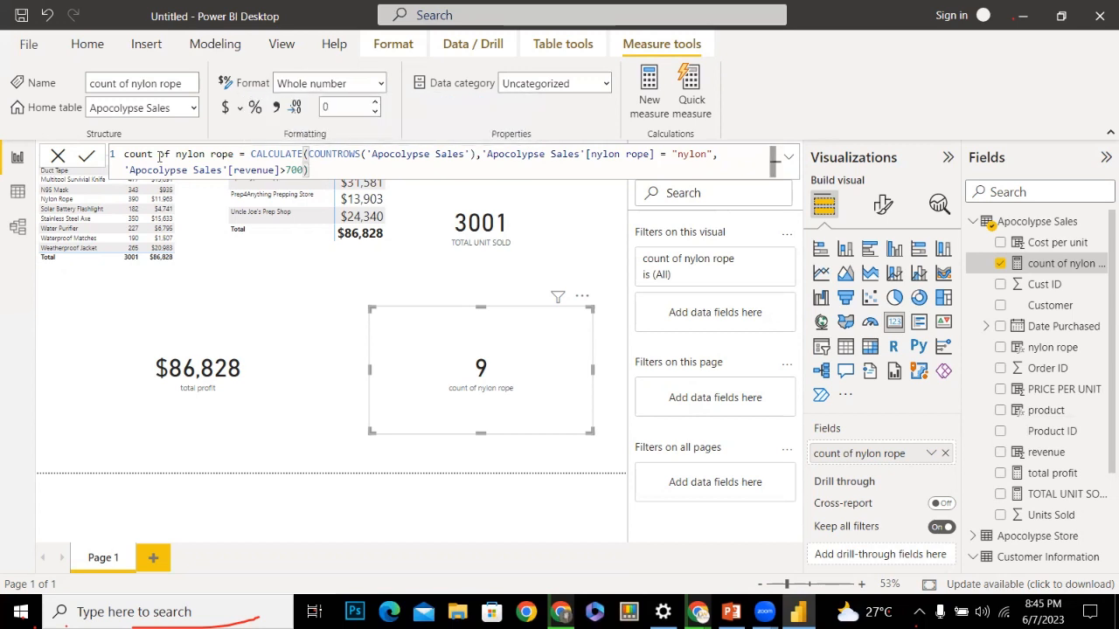
{"action": "left_click", "coordinate": [160, 157]}
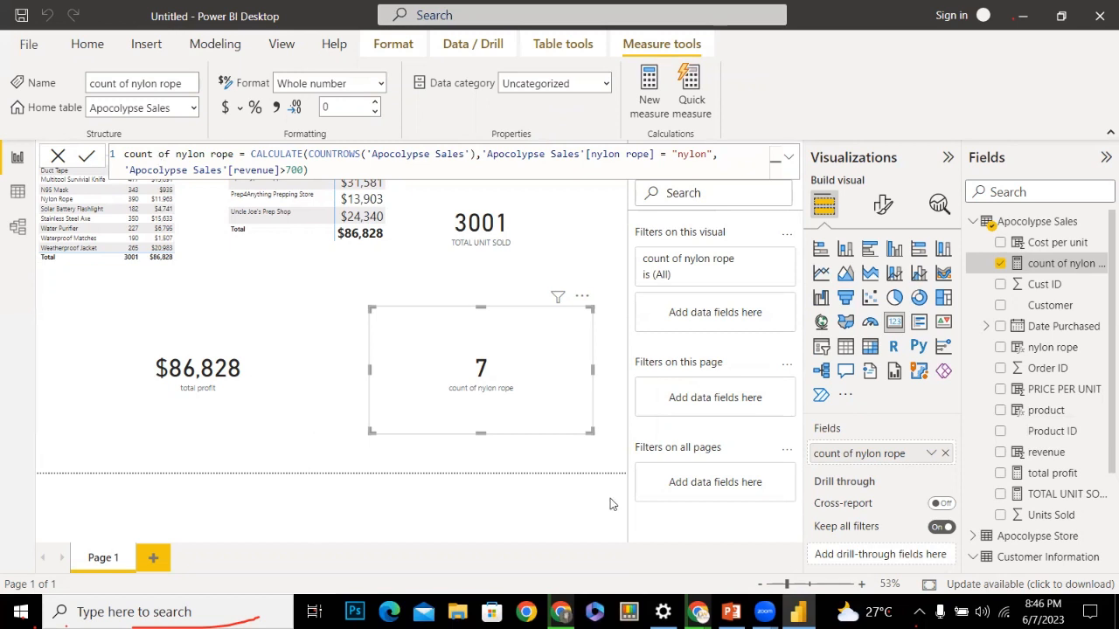
Create a new measure in the Apocolypse Sales table and name it count of unit greater than
{"action": "left_click", "coordinate": [1008, 226]}
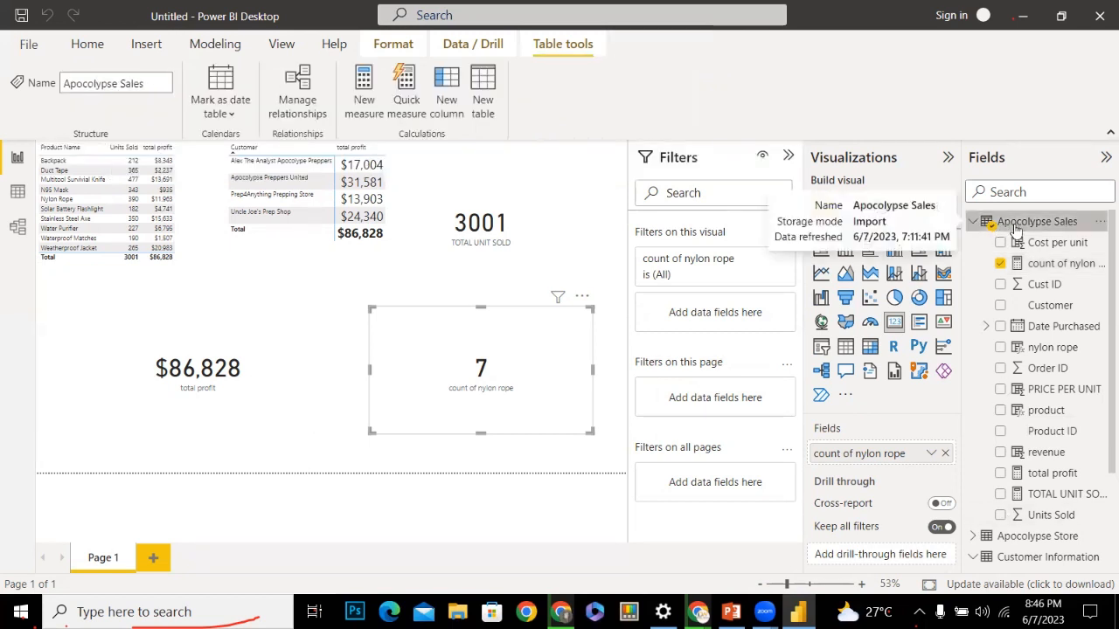
{"action": "right_click", "coordinate": [1008, 226]}
{"action": "left_click", "coordinate": [942, 244]}
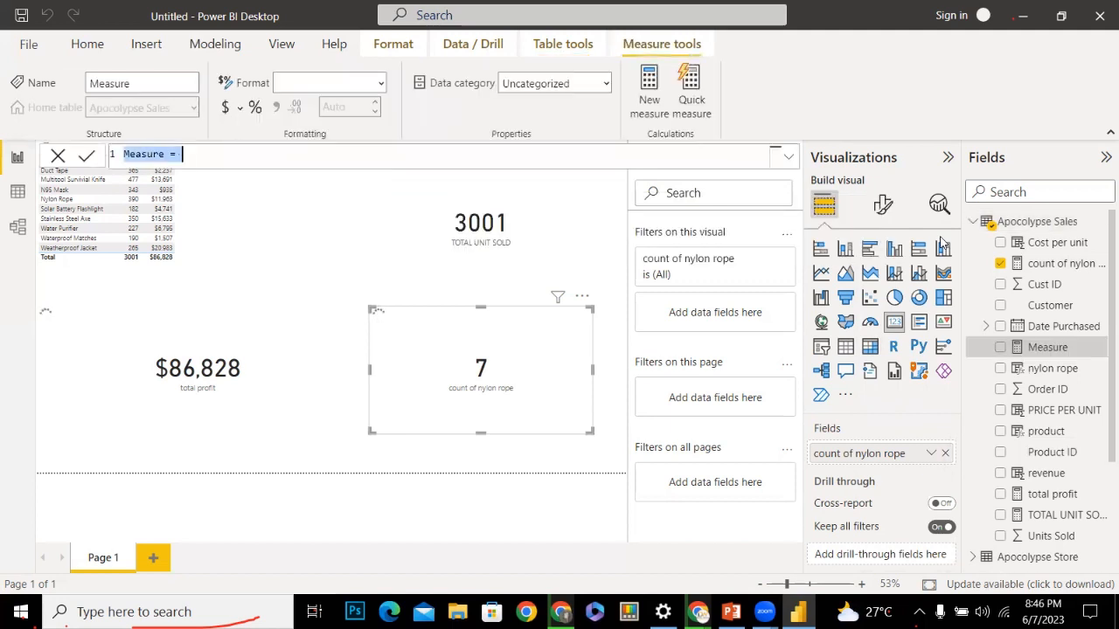
{"action": "double_click", "coordinate": [154, 152]}
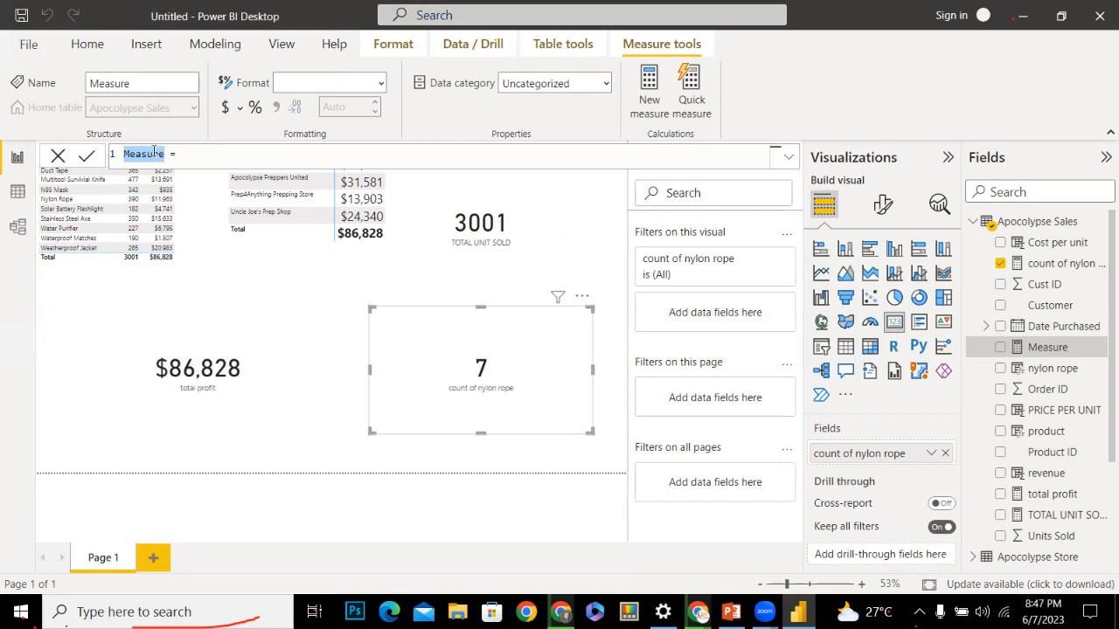
{"action": "type", "text": "count o"}
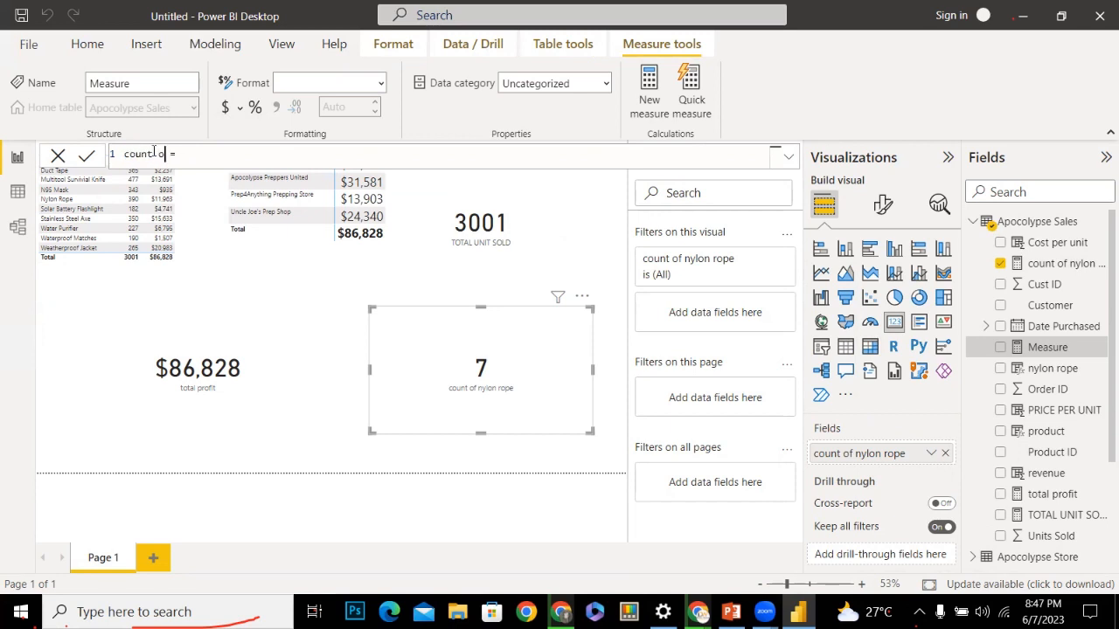
{"action": "type", "text": "f unit greater than"}
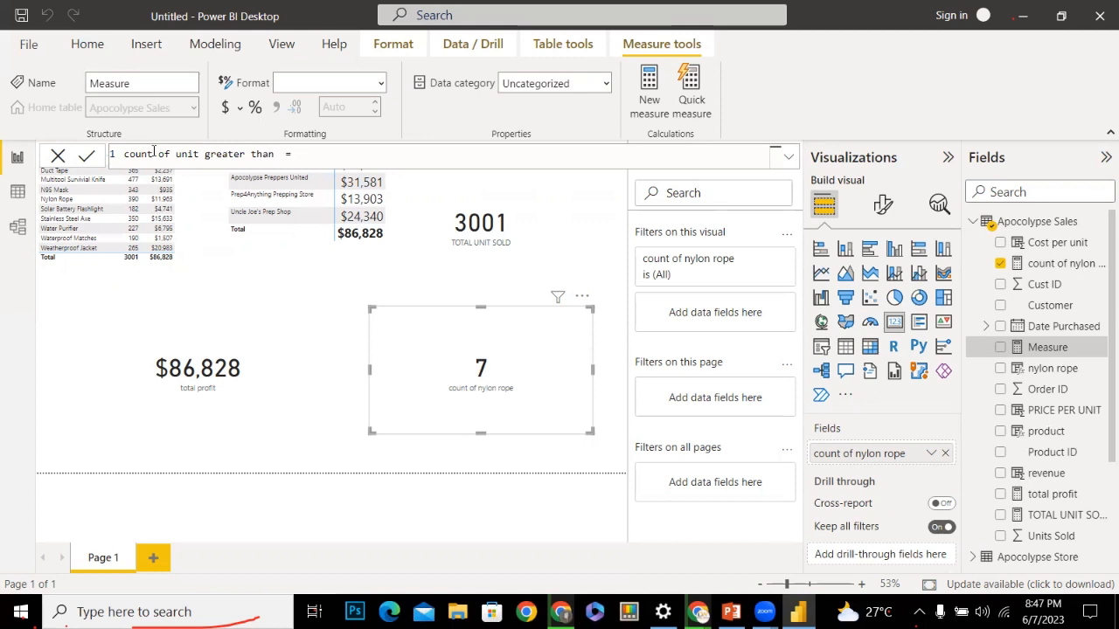
Check the Units Sold column of the Apocolypse Sales table in data view and return to the report page
{"action": "left_click", "coordinate": [22, 200]}
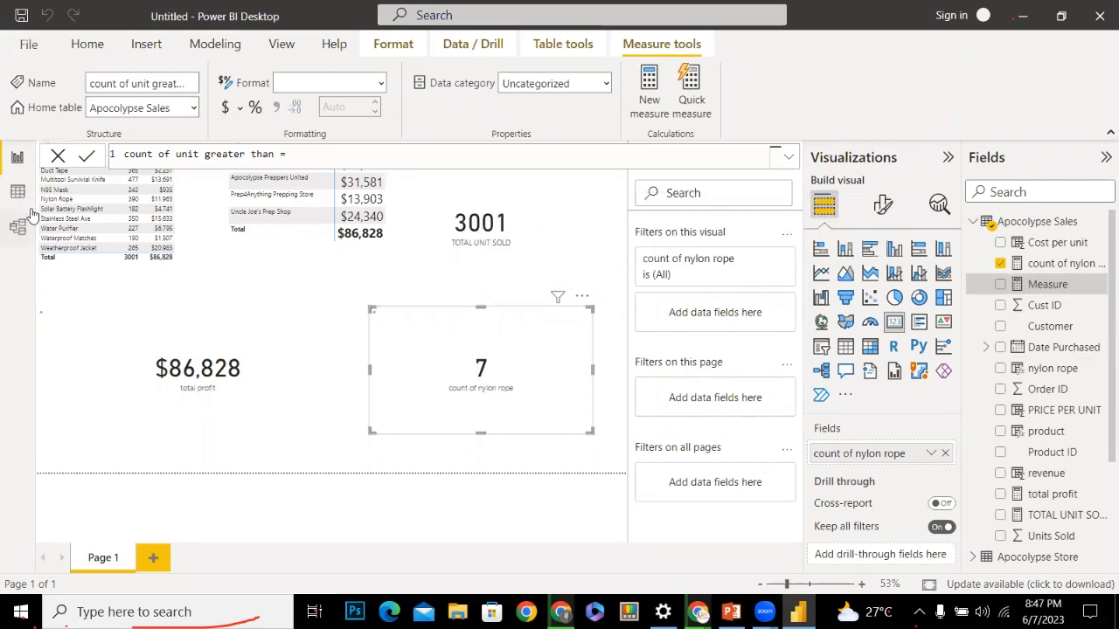
{"action": "left_click", "coordinate": [19, 193]}
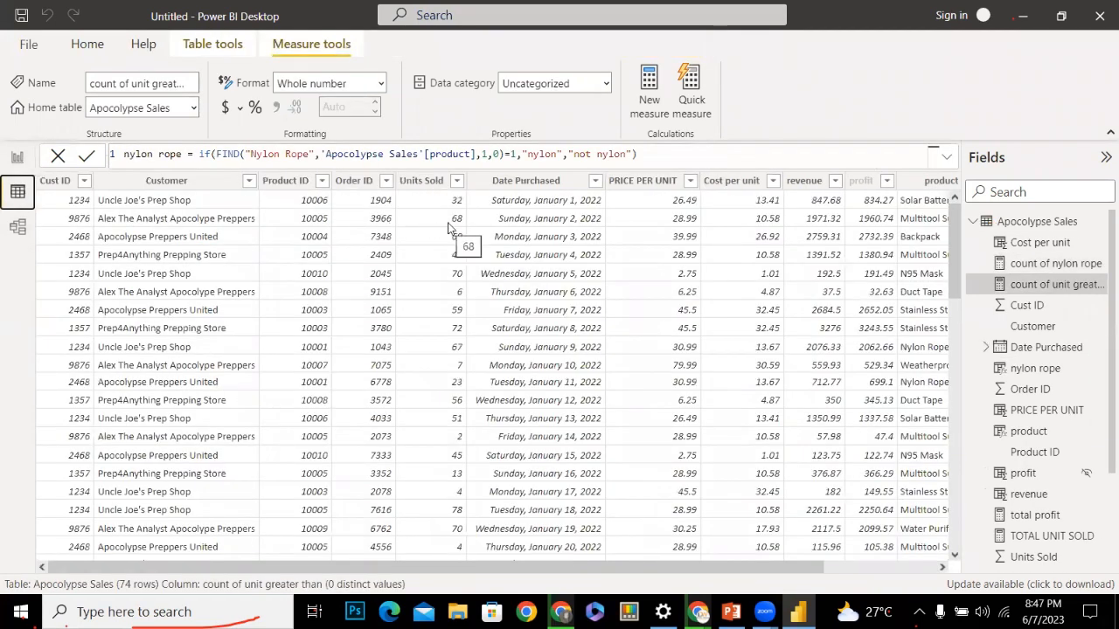
{"action": "left_click", "coordinate": [16, 165]}
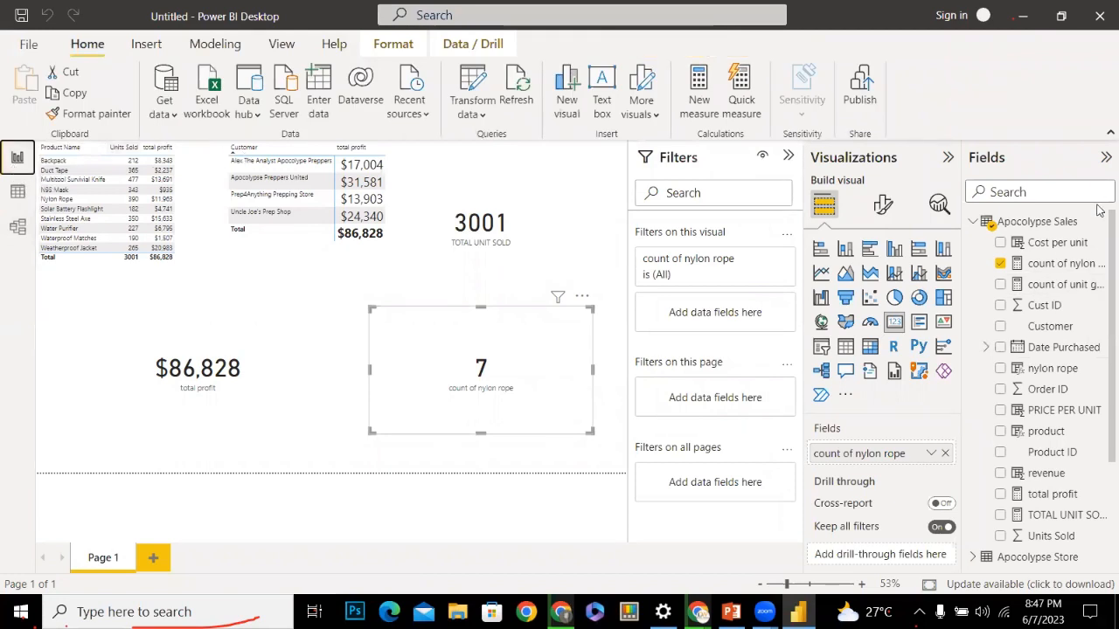
Reopen the new unit count measure and rename it count of unit sold greater than 50 in its formula
{"action": "left_click", "coordinate": [1046, 289]}
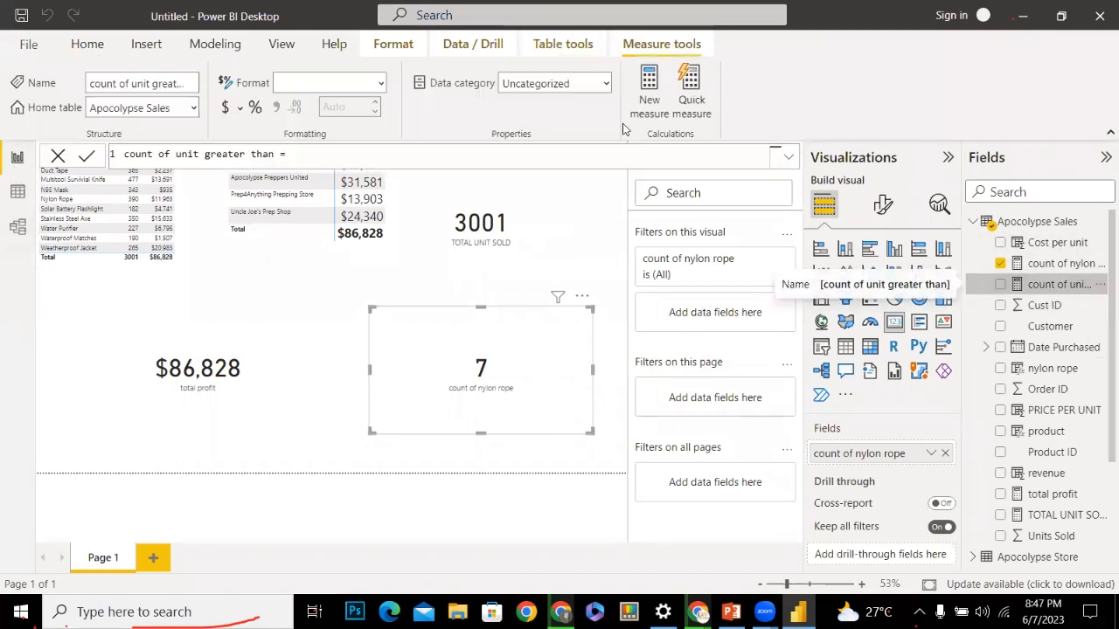
{"action": "left_click", "coordinate": [337, 156]}
{"action": "type", "text": "co"}
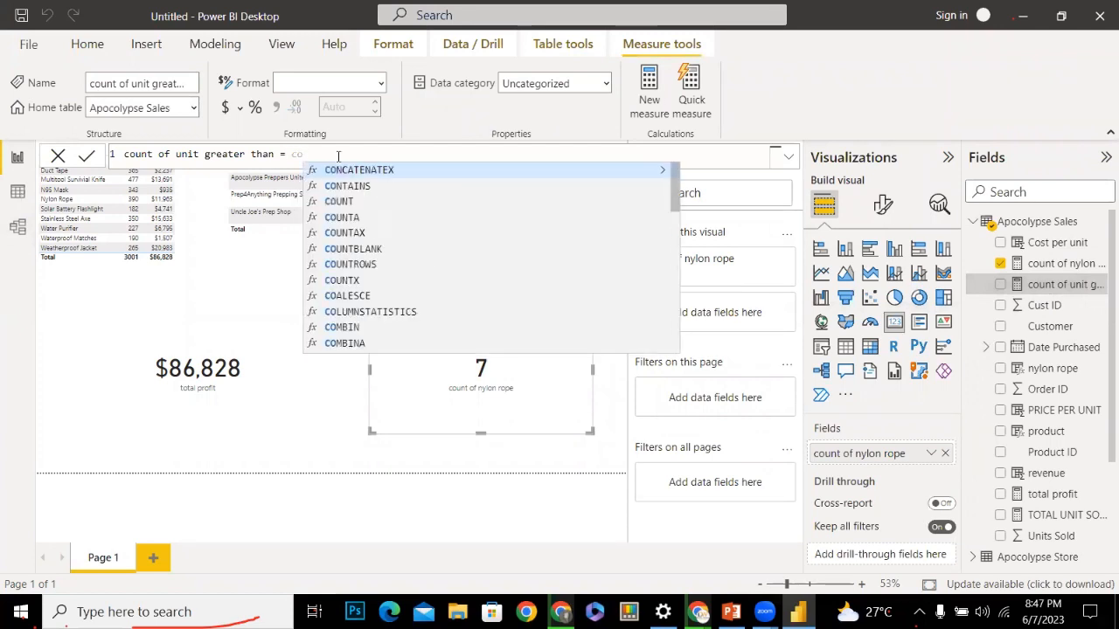
{"action": "left_click", "coordinate": [280, 154]}
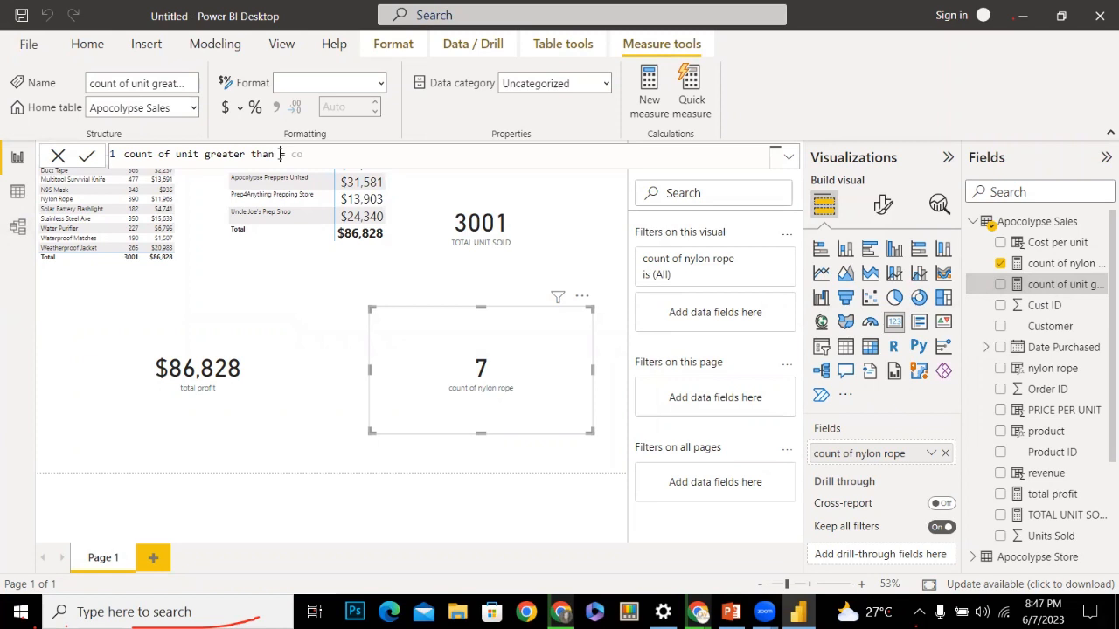
{"action": "type", "text": "50"}
{"action": "left_click", "coordinate": [203, 156]}
{"action": "type", "text": "sold"}
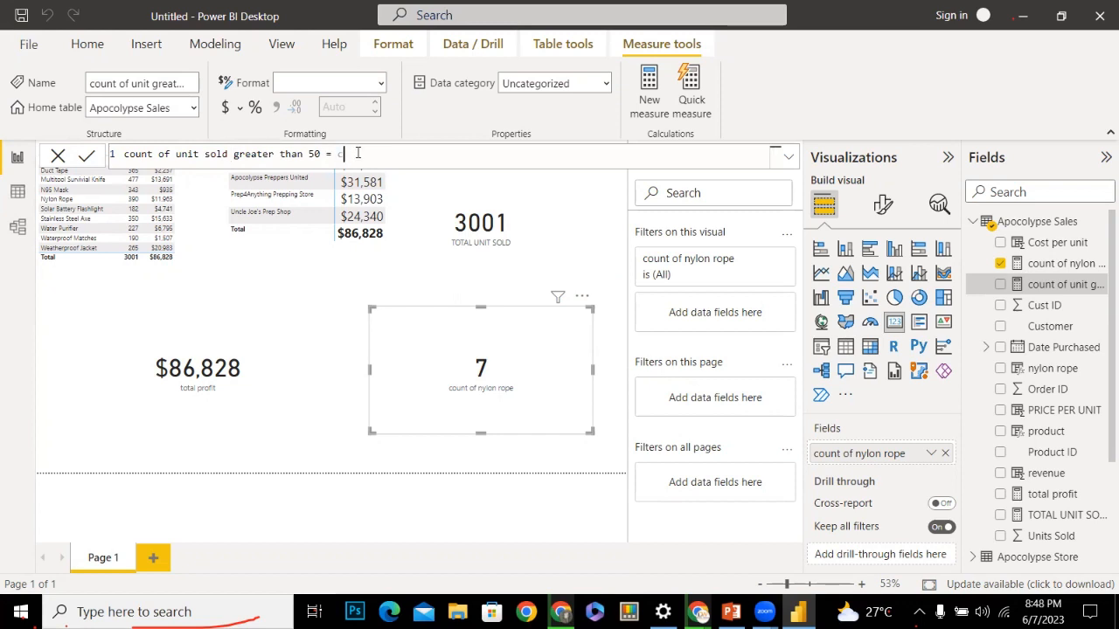
Start the expression of the count of unit sold greater than 50 measure with the CALCULATE function
{"action": "key", "text": "BackSpace"}
{"action": "type", "text": "al"}
{"action": "key", "text": "Tab"}
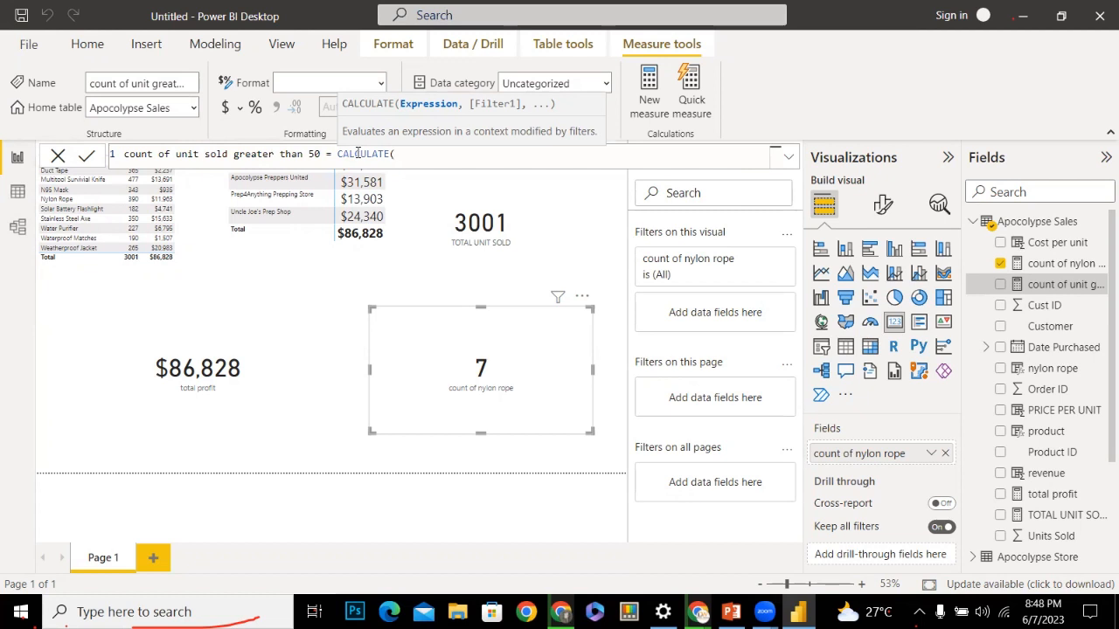
{"action": "type", "text": "c"}
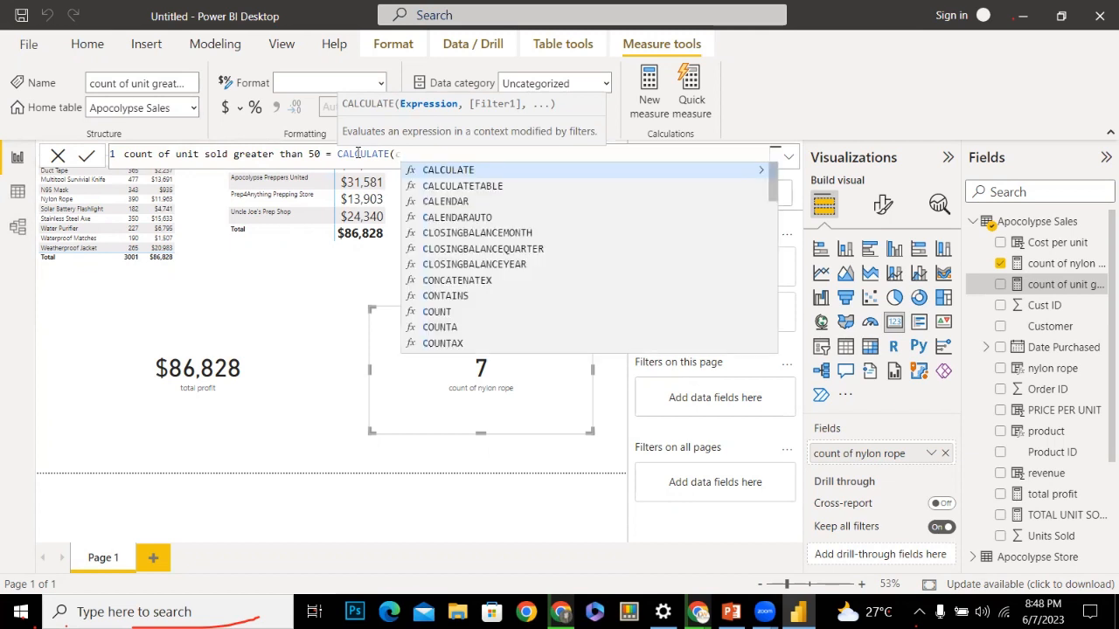
{"action": "key", "text": "BackSpace"}
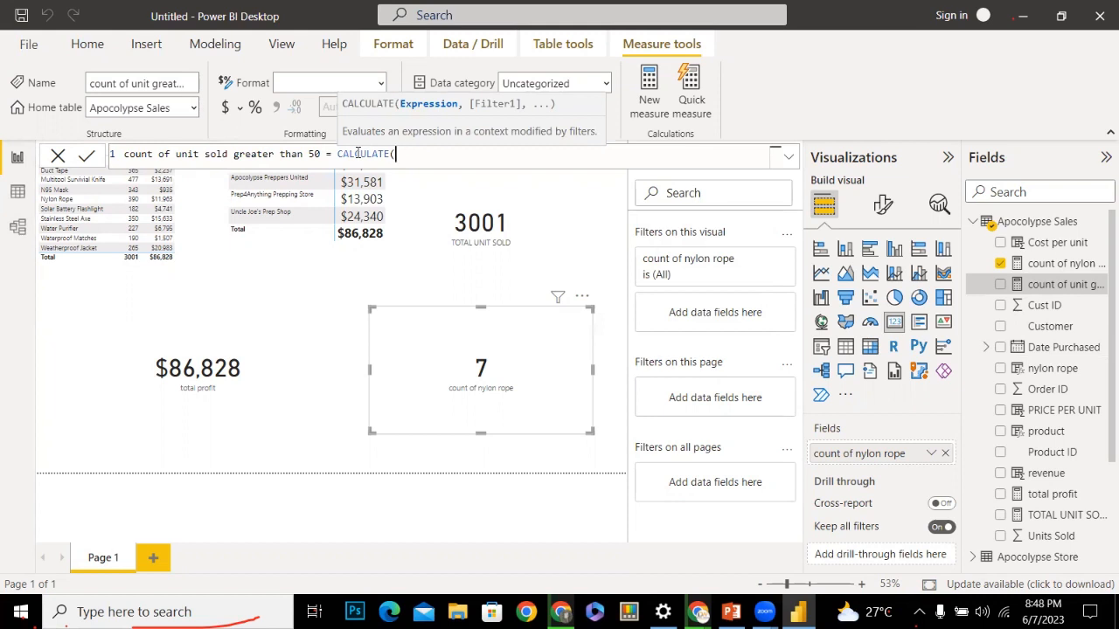
{"action": "type", "text": "su"}
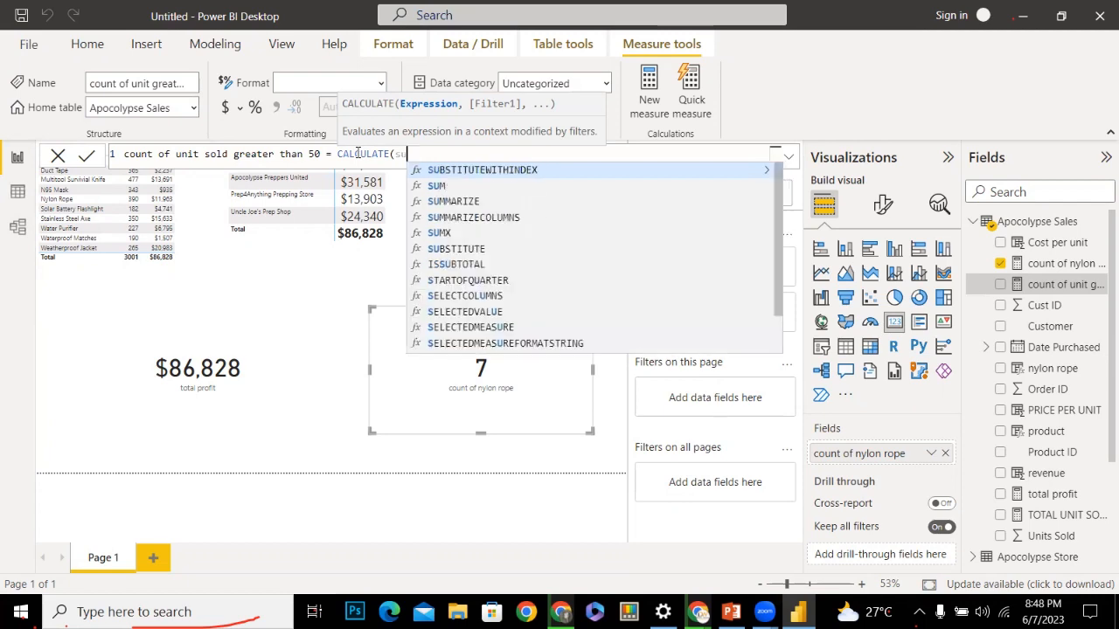
{"action": "type", "text": ","}
{"action": "key", "text": "BackSpace"}
{"action": "key", "text": "BackSpace"}
{"action": "key", "text": "BackSpace"}
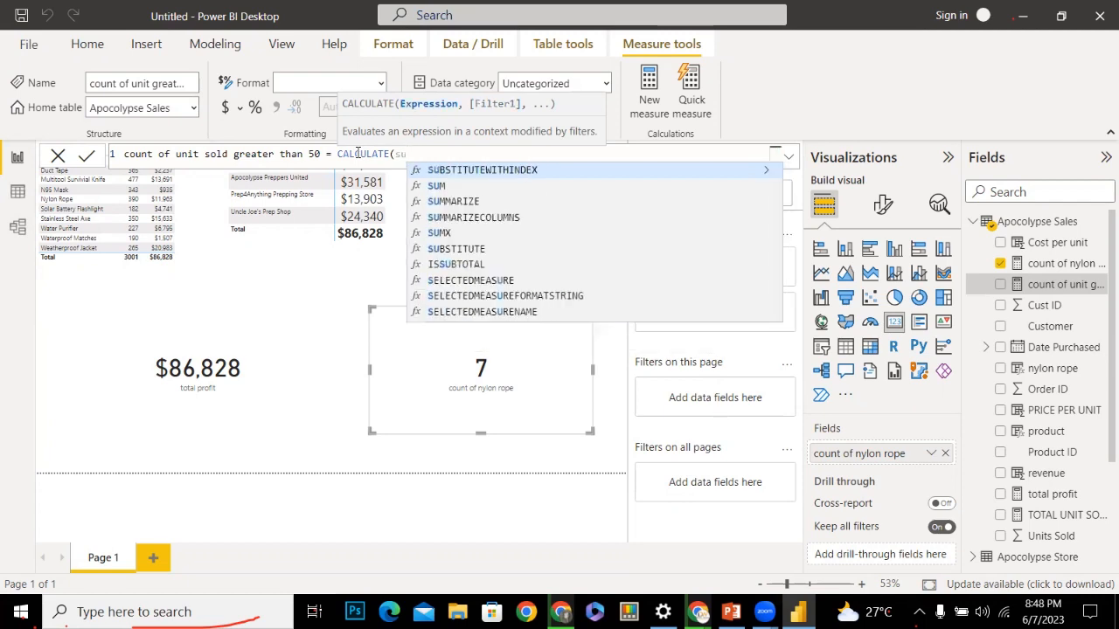
Enter COUNT('Apocolypse Sales'[Units Sold]) as the expression argument of CALCULATE
{"action": "type", "text": "coun"}
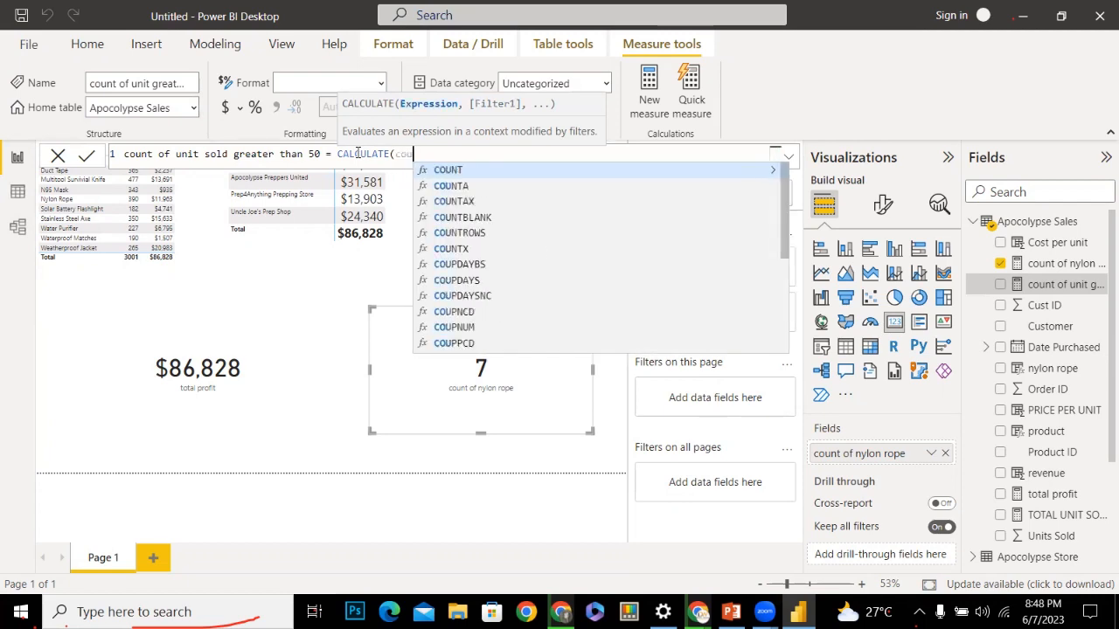
{"action": "left_click", "coordinate": [442, 169]}
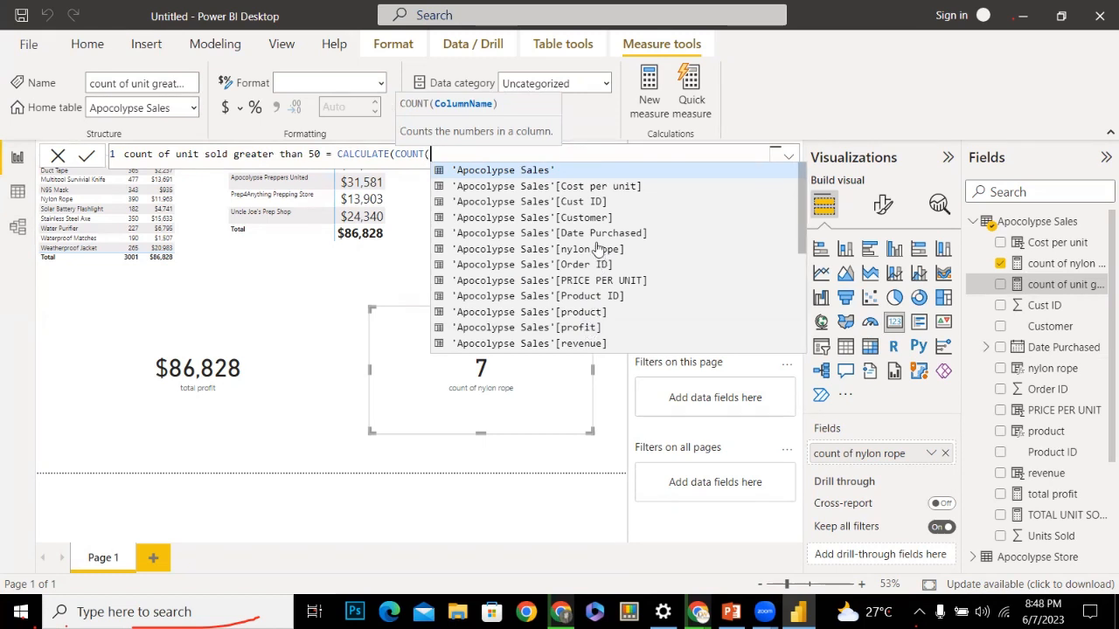
{"action": "key", "text": "Down"}
{"action": "key", "text": "Down"}
{"action": "key", "text": "Down"}
{"action": "key", "text": "Down"}
{"action": "key", "text": "Down"}
{"action": "key", "text": "Down"}
{"action": "key", "text": "Down"}
{"action": "key", "text": "Down"}
{"action": "key", "text": "Down"}
{"action": "key", "text": "Down"}
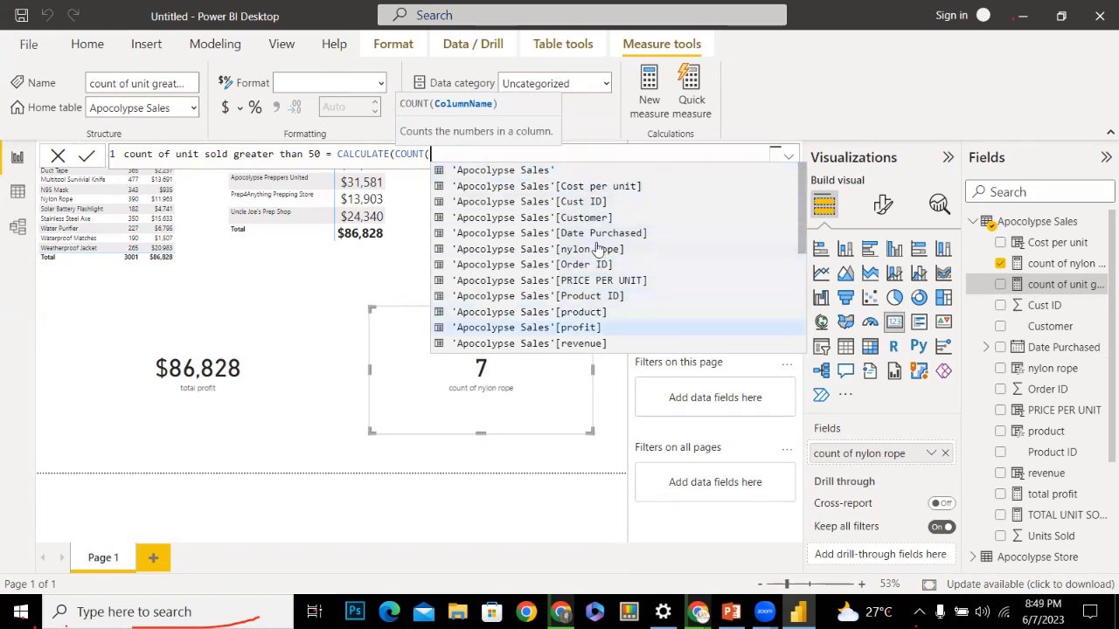
{"action": "key", "text": "Down"}
{"action": "key", "text": "Down"}
{"action": "key", "text": "Tab"}
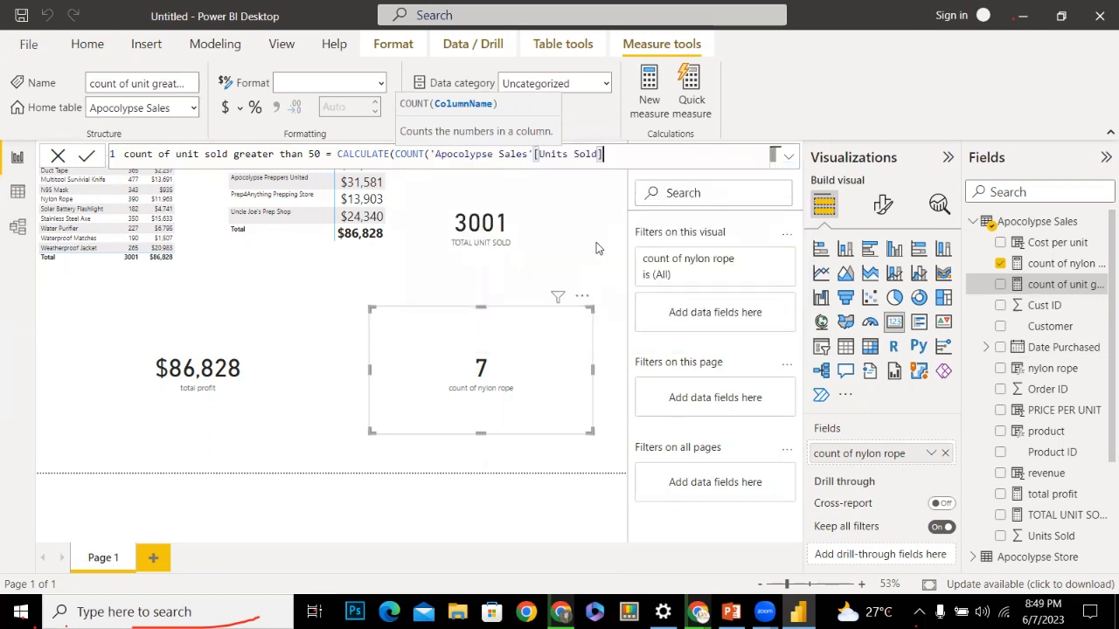
{"action": "type", "text": ")"}
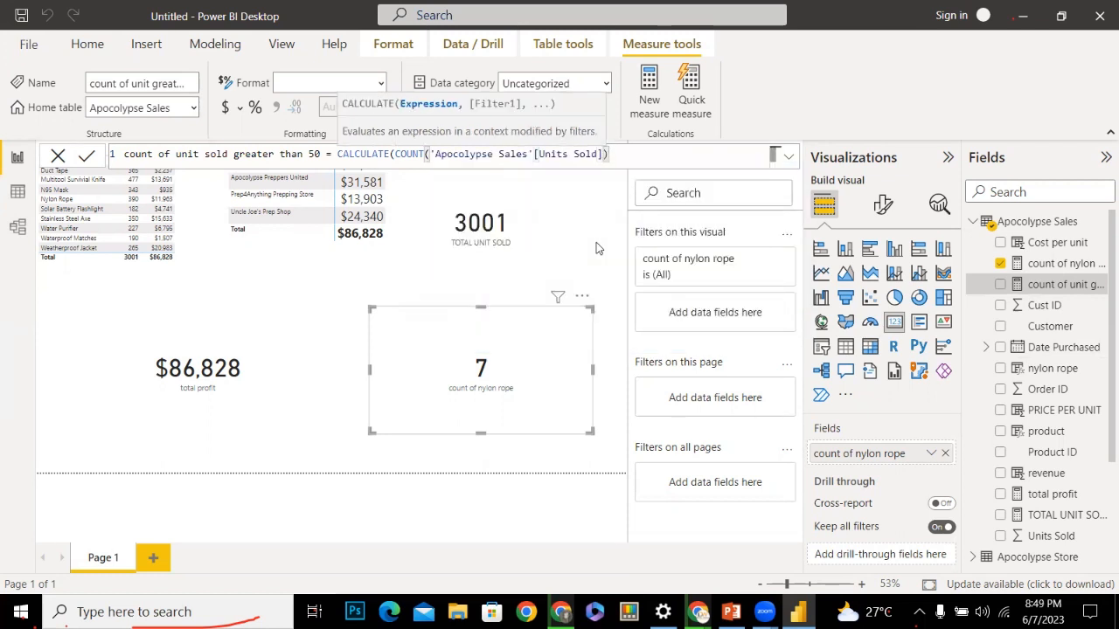
Insert 'Apocolypse Sales'[Units Sold] as the filter argument of CALCULATE, after the COUNT expression
{"action": "type", "text": ","}
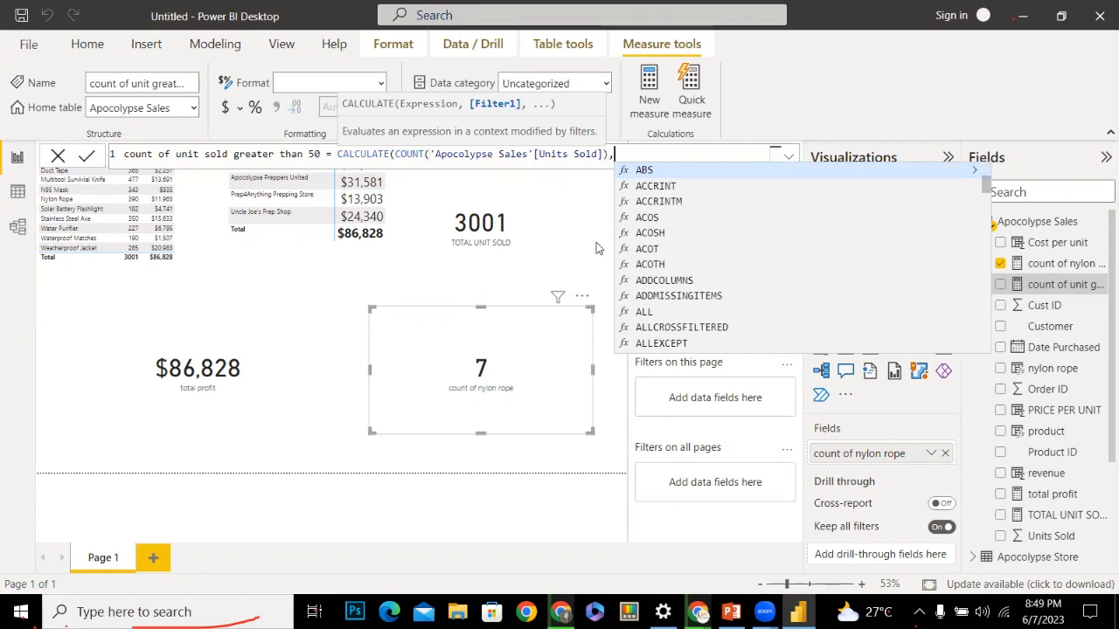
{"action": "type", "text": "ap"}
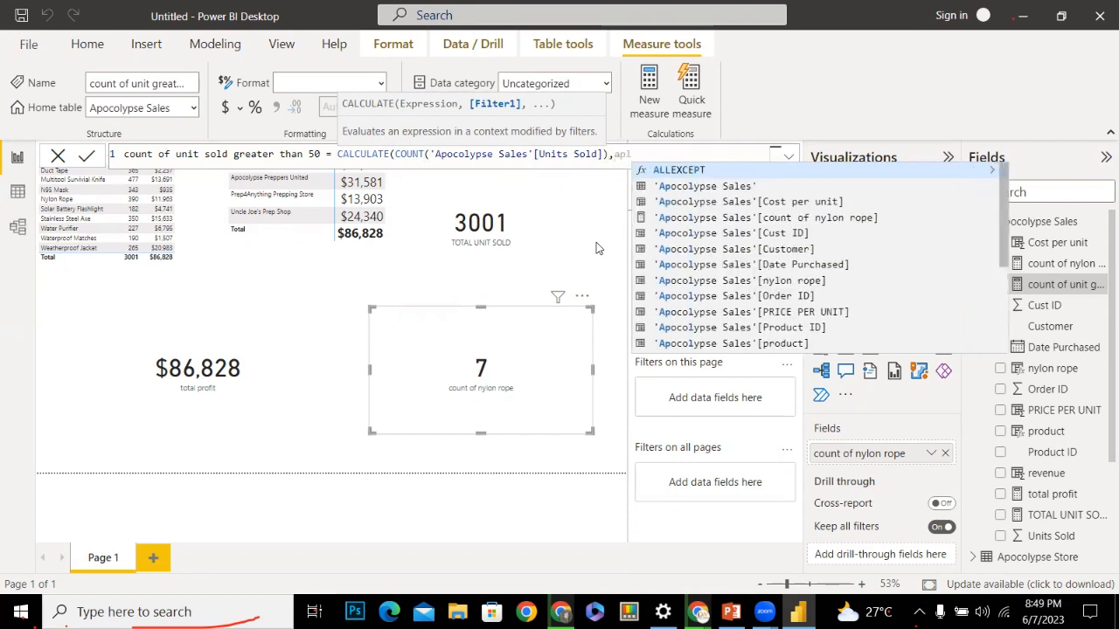
{"action": "key", "text": "Down"}
{"action": "key", "text": "Down"}
{"action": "key", "text": "Down"}
{"action": "key", "text": "Down"}
{"action": "key", "text": "Down"}
{"action": "key", "text": "Down"}
{"action": "key", "text": "Down"}
{"action": "key", "text": "Down"}
{"action": "key", "text": "Down"}
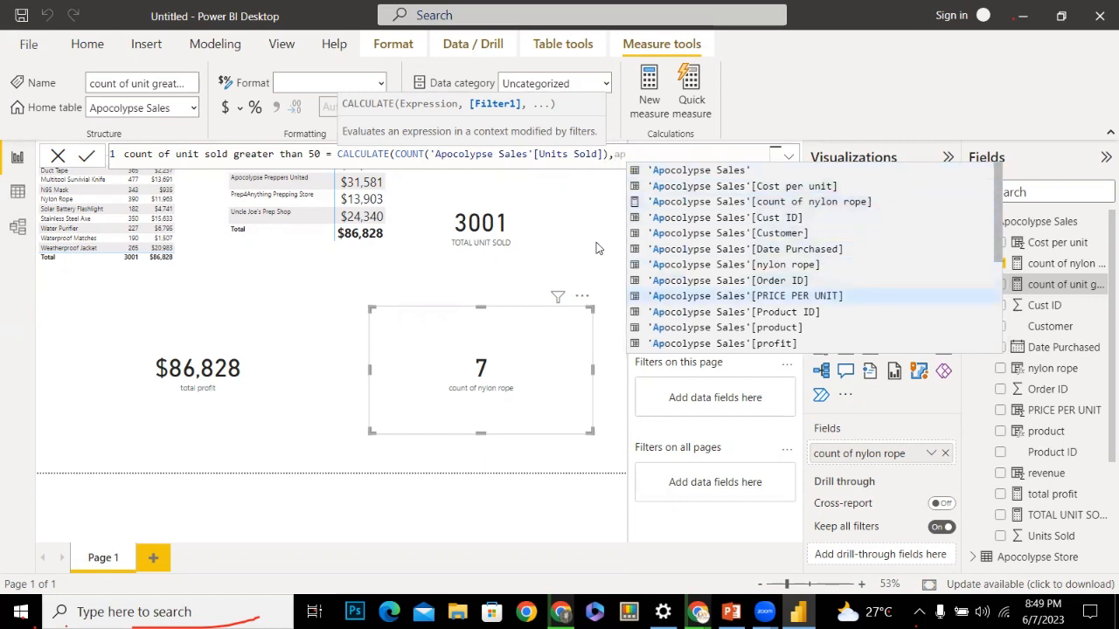
{"action": "key", "text": "Up"}
{"action": "key", "text": "Up"}
{"action": "key", "text": "Up"}
{"action": "key", "text": "Up"}
{"action": "key", "text": "Up"}
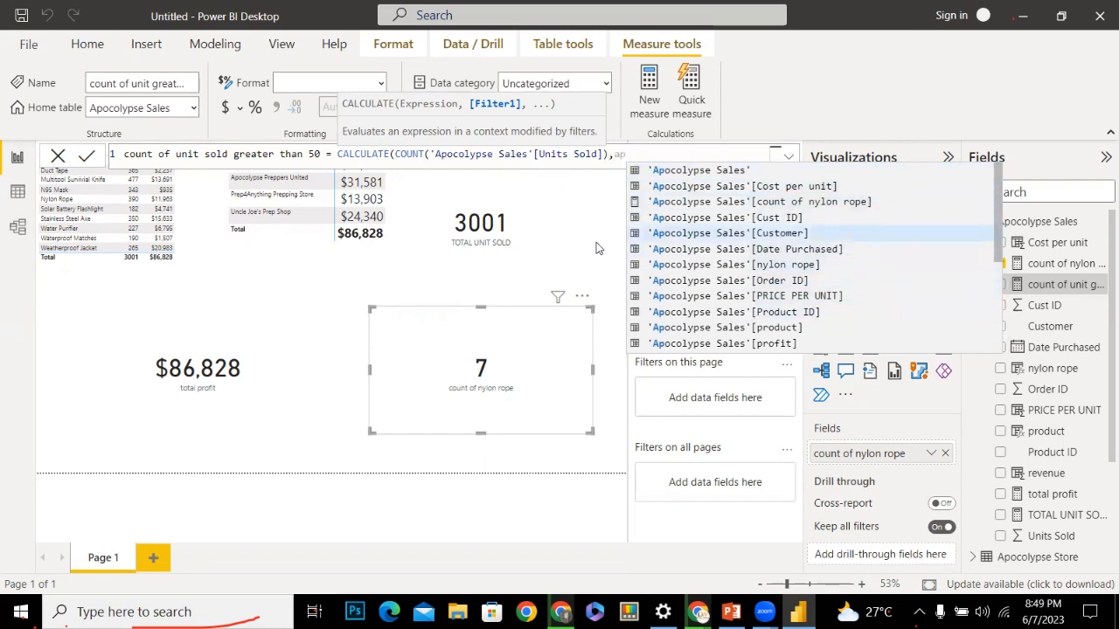
{"action": "key", "text": "Down"}
{"action": "key", "text": "Down"}
{"action": "key", "text": "Down"}
{"action": "key", "text": "Down"}
{"action": "key", "text": "Down"}
{"action": "key", "text": "Down"}
{"action": "key", "text": "Down"}
{"action": "key", "text": "Down"}
{"action": "key", "text": "Down"}
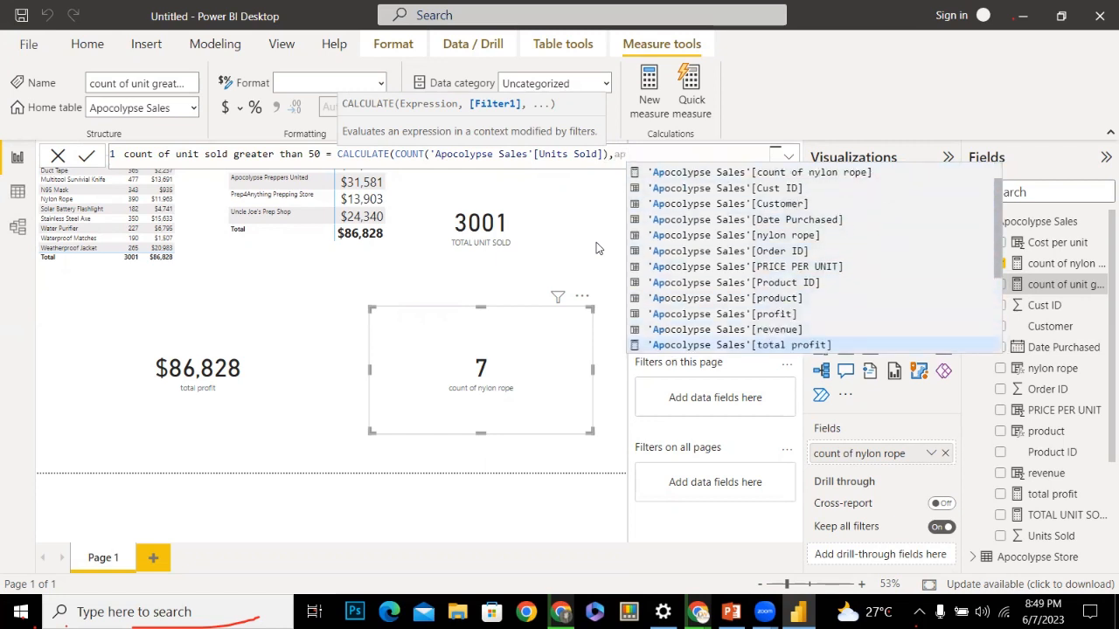
{"action": "key", "text": "Down"}
{"action": "key", "text": "Down"}
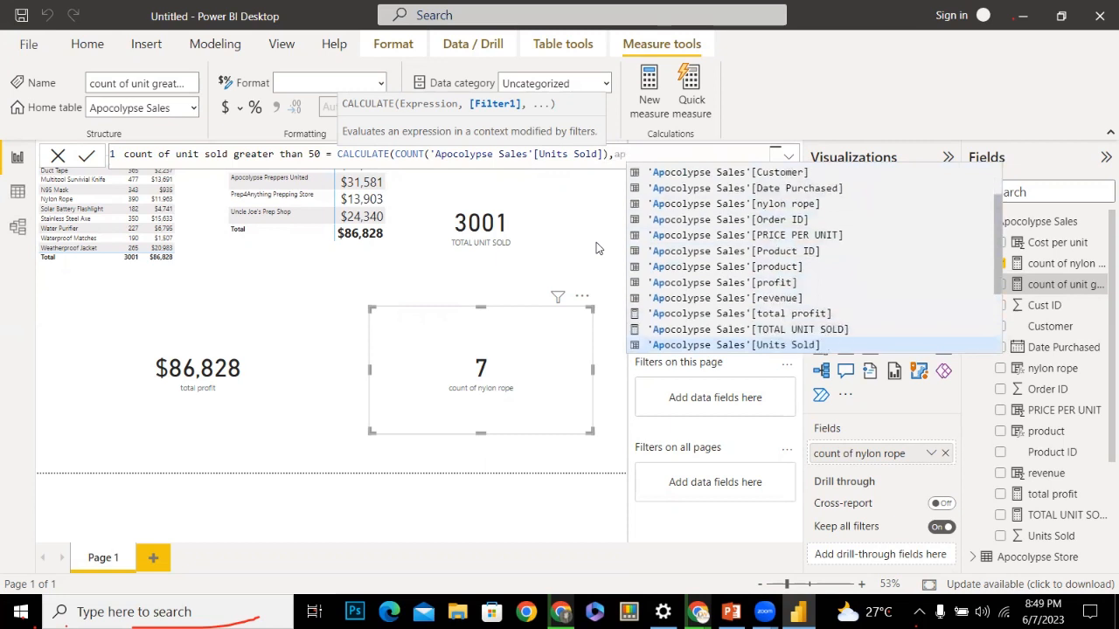
{"action": "key", "text": "Tab"}
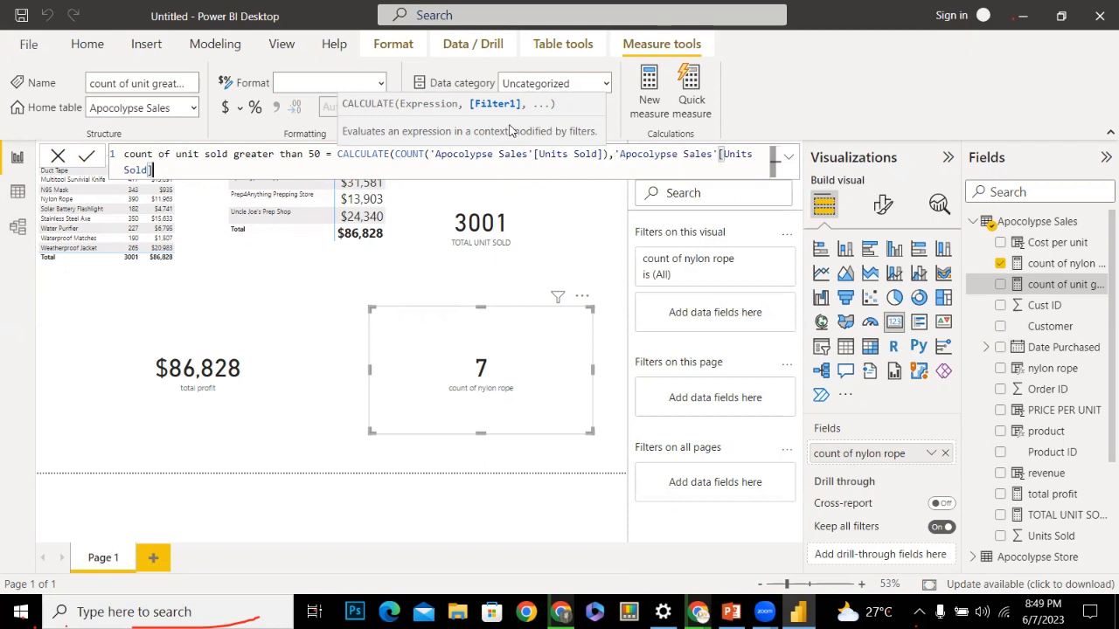
Complete the filter condition with >50, close the CALCULATE function and commit the measure
{"action": "type", "text": ">5"}
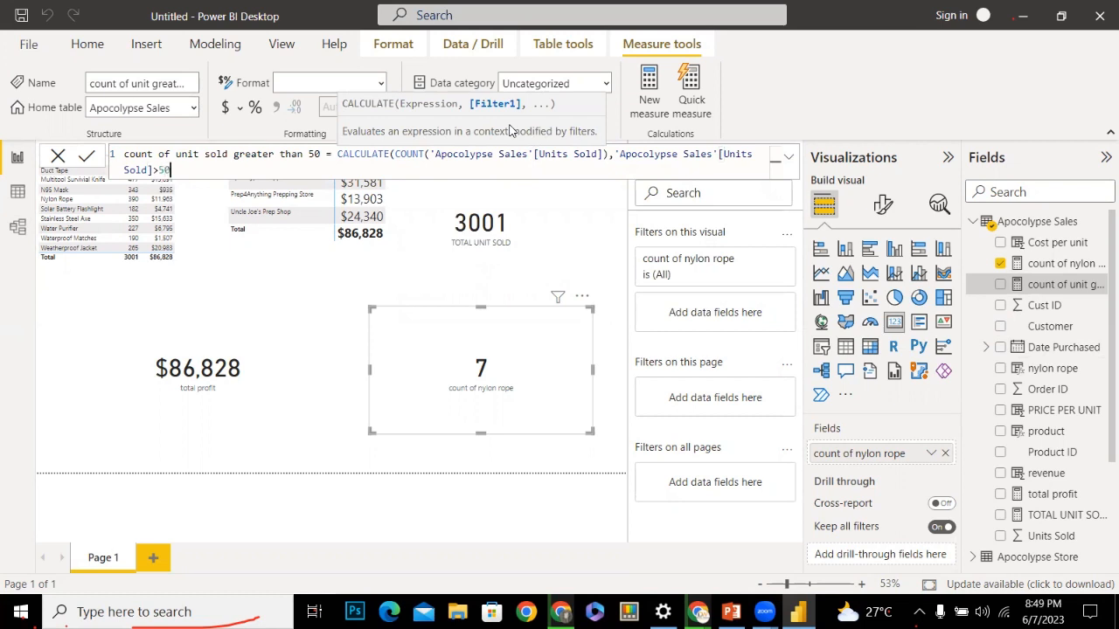
{"action": "type", "text": "0)"}
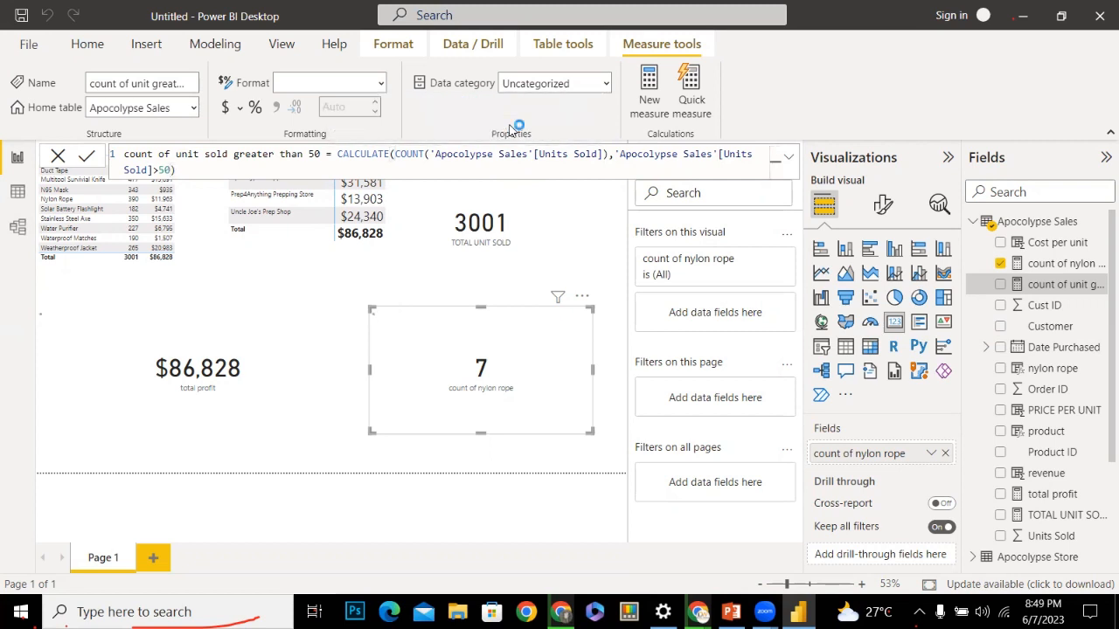
{"action": "key", "text": "Return"}
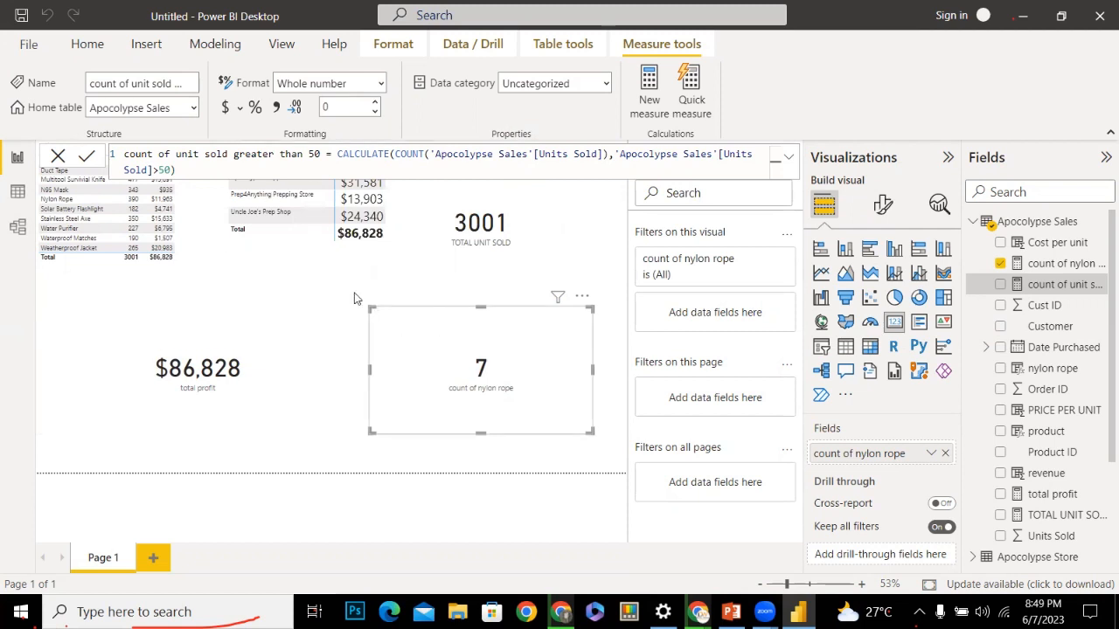
Move the count of nylon rope card below the product table and deselect it
{"action": "left_click_drag", "start_coordinate": [379, 322], "coordinate": [403, 293]}
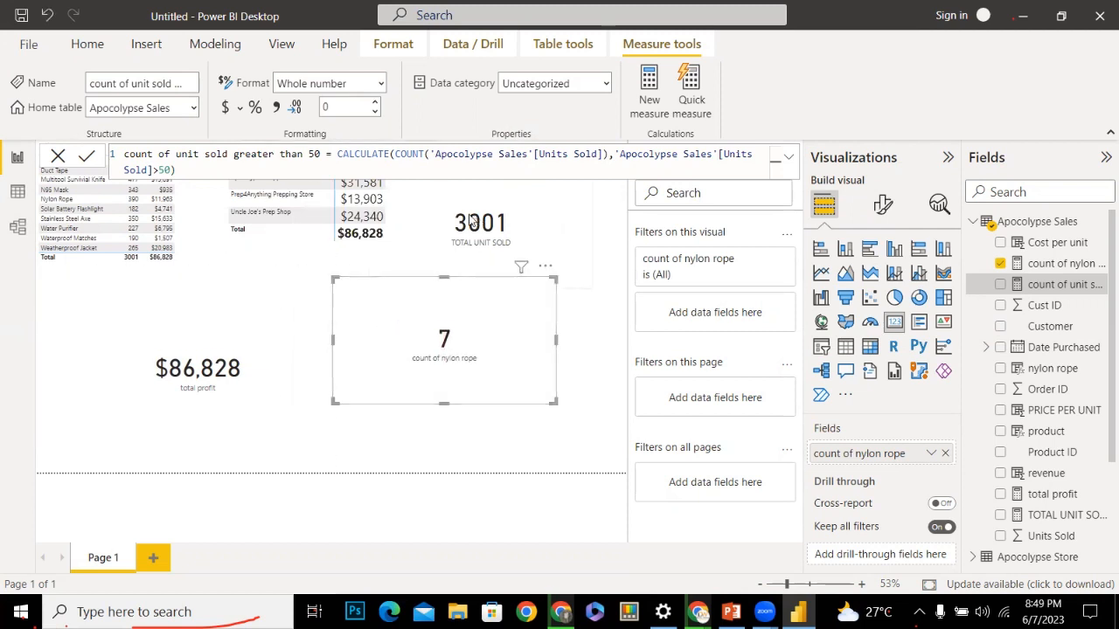
{"action": "left_click_drag", "start_coordinate": [491, 307], "coordinate": [158, 317]}
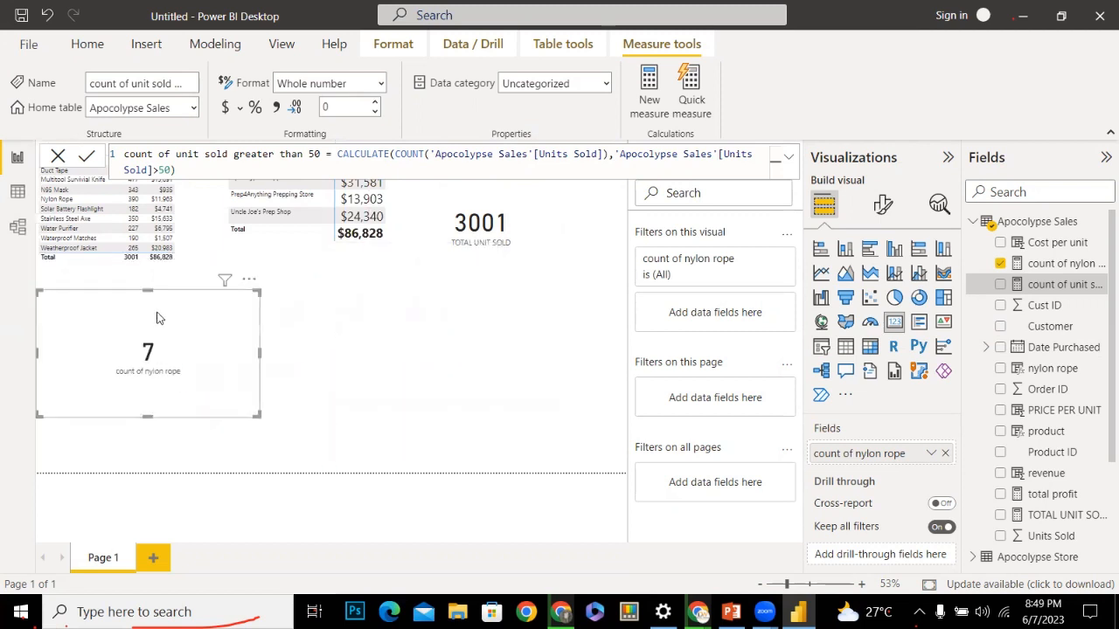
{"action": "left_click", "coordinate": [560, 407]}
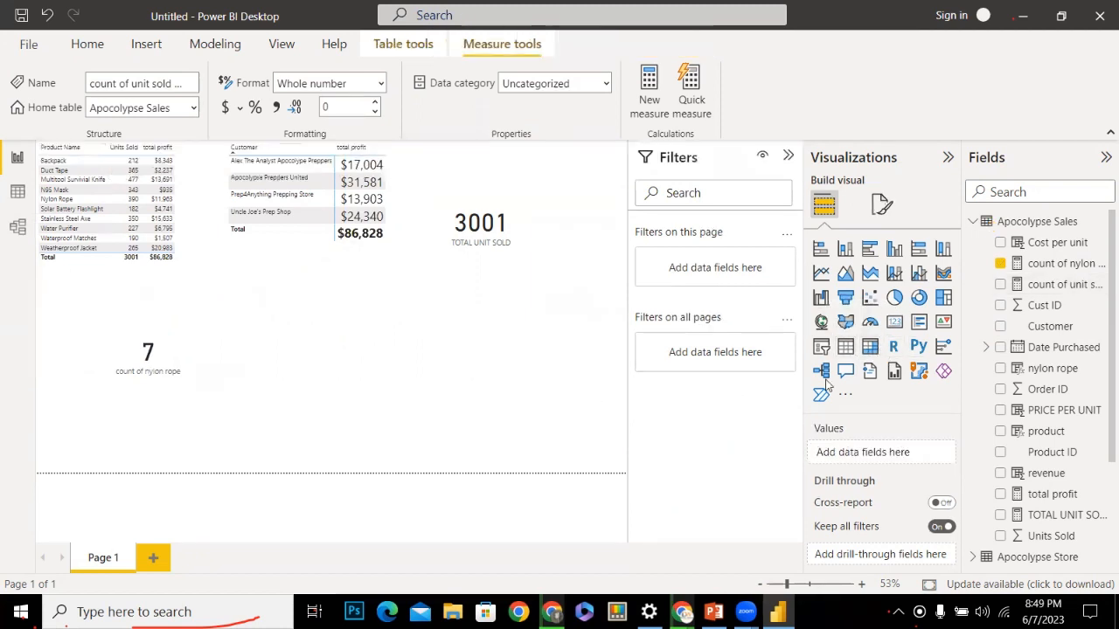
Add a card visual showing the count of unit sold greater than 50 measure and place it above the count of nylon rope card
{"action": "left_click", "coordinate": [892, 325]}
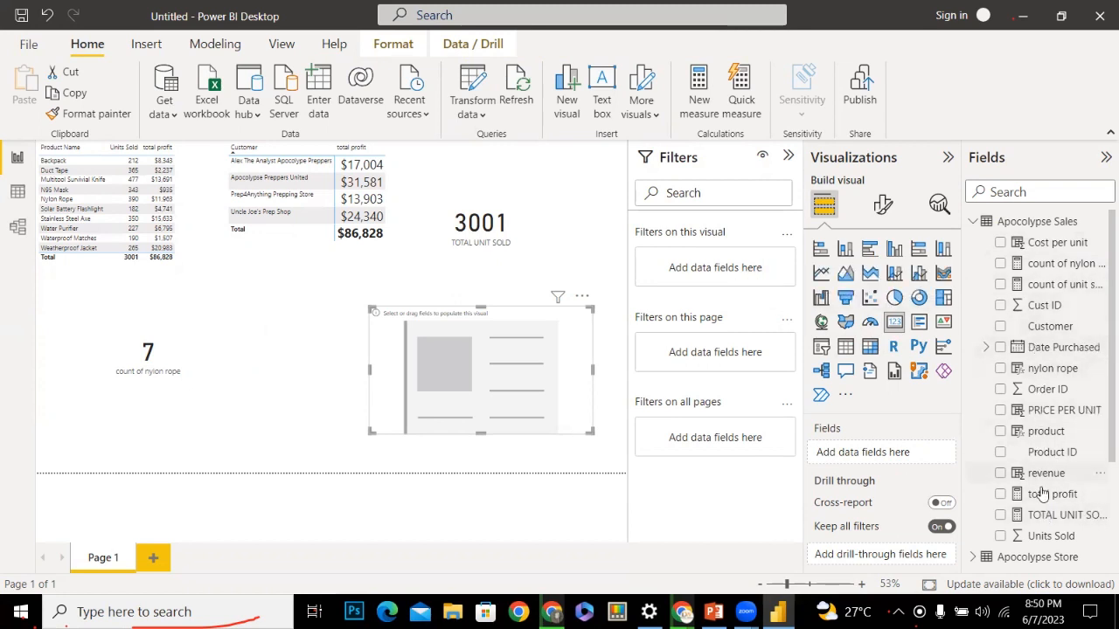
{"action": "scroll", "coordinate": [1100, 472], "scroll_direction": "down", "scroll_amount": 1}
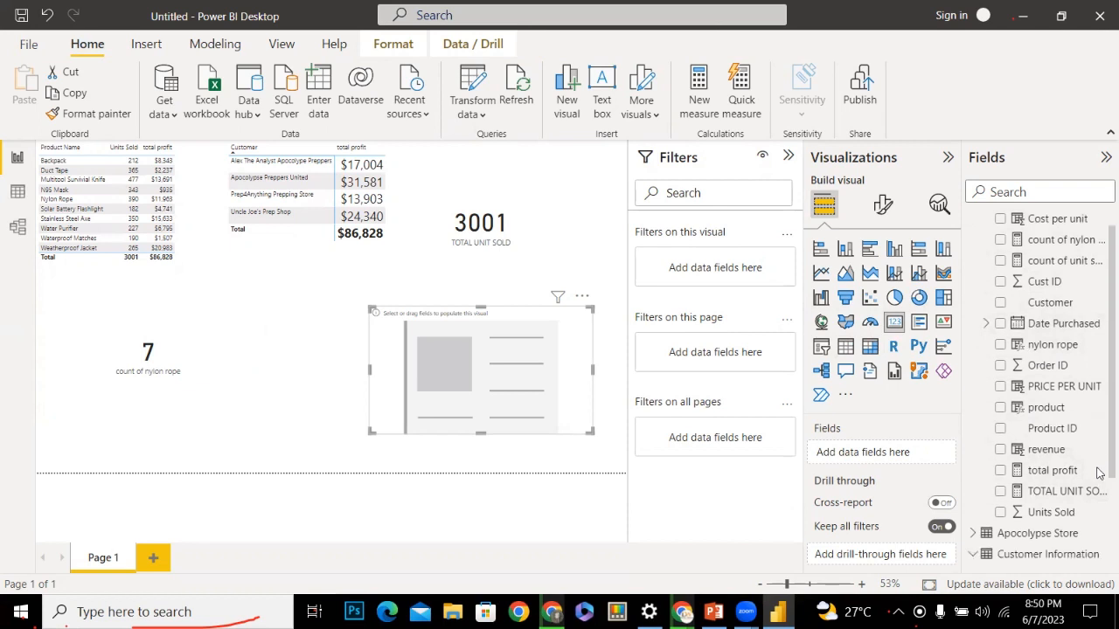
{"action": "scroll", "coordinate": [1100, 472], "scroll_direction": "down", "scroll_amount": 4}
{"action": "scroll", "coordinate": [1099, 461], "scroll_direction": "up", "scroll_amount": 4}
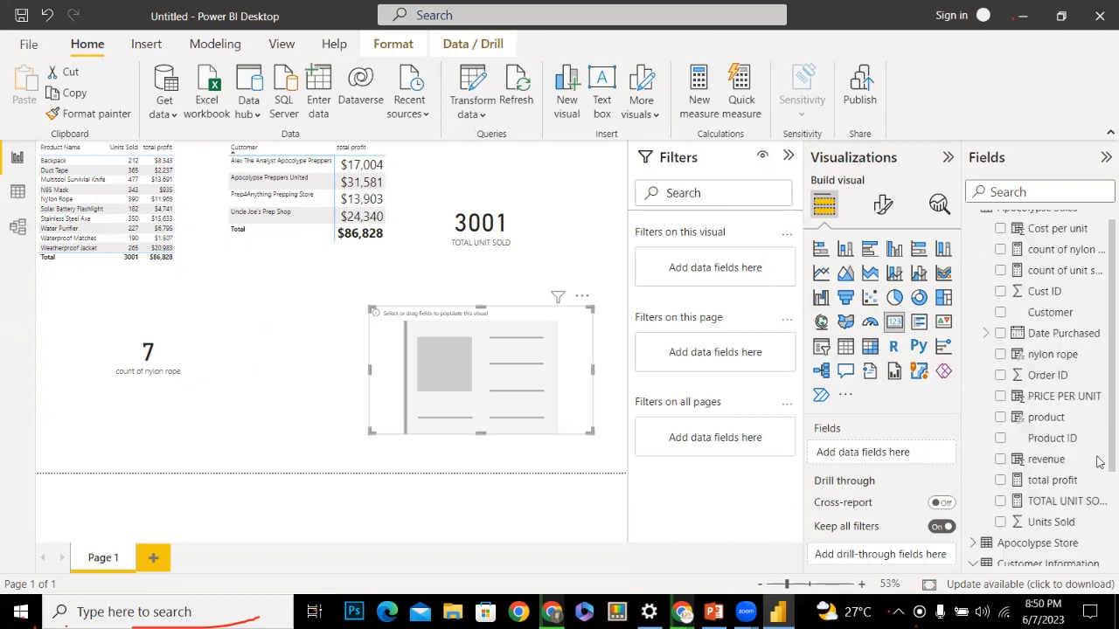
{"action": "scroll", "coordinate": [1100, 450], "scroll_direction": "up", "scroll_amount": 1}
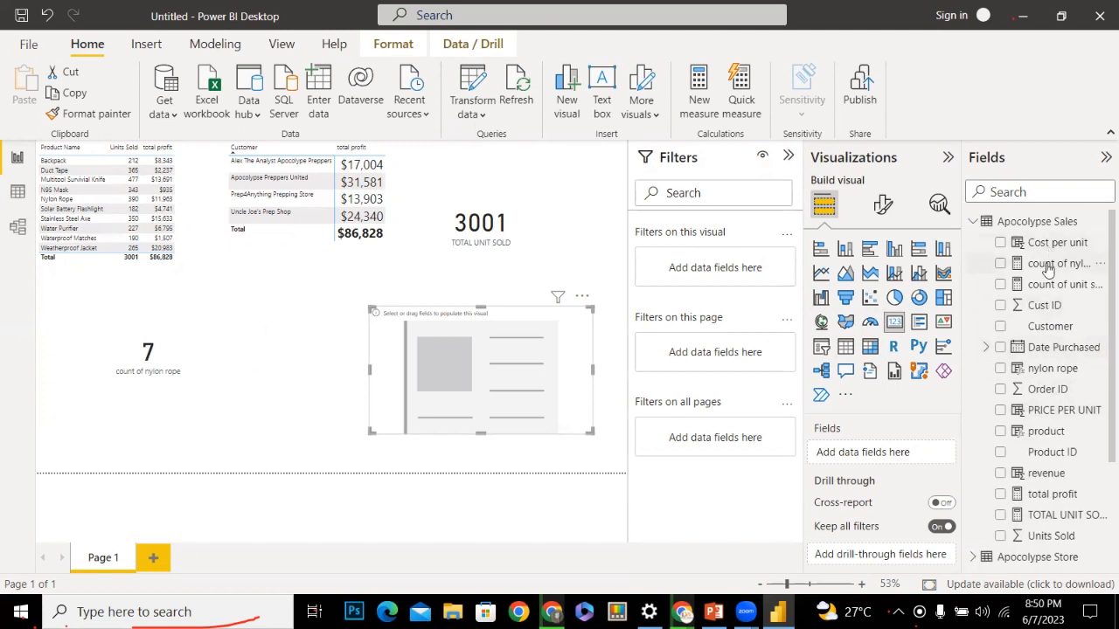
{"action": "left_click", "coordinate": [1001, 287]}
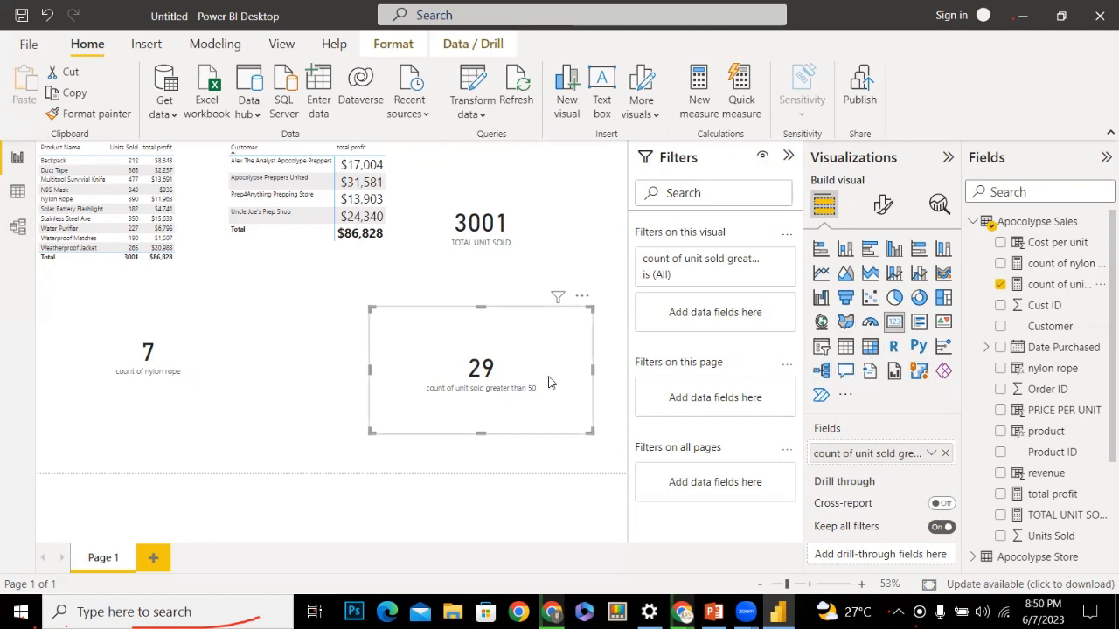
{"action": "left_click_drag", "start_coordinate": [499, 369], "coordinate": [279, 284]}
{"action": "left_click", "coordinate": [440, 336]}
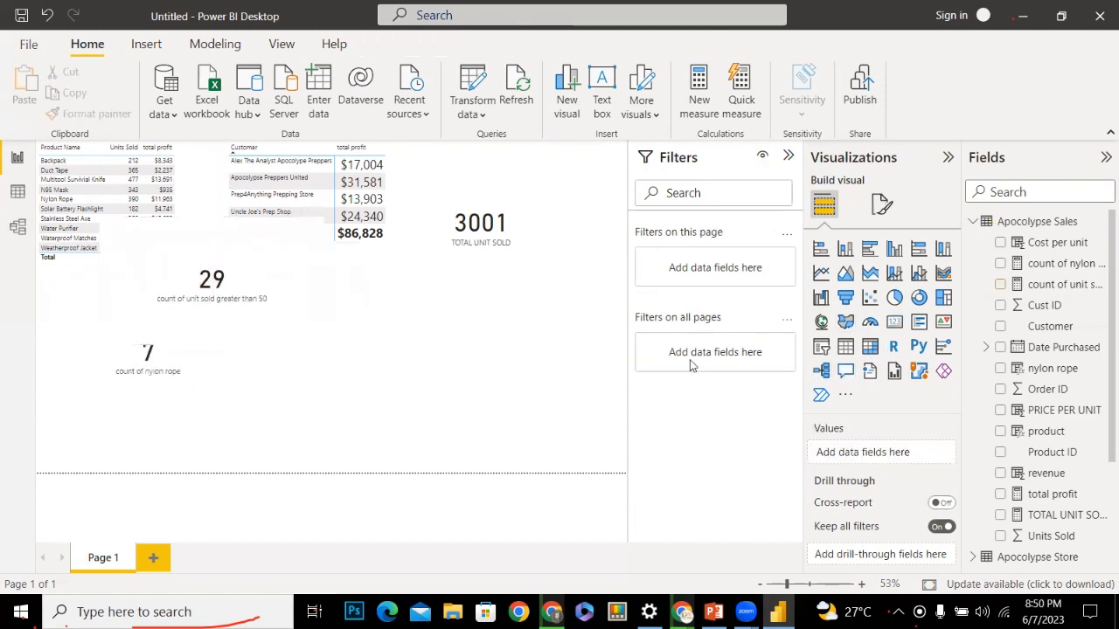
Add a table visual with Customer from Customer Information and the count of unit sold greater than 50 measure
{"action": "left_click", "coordinate": [845, 347]}
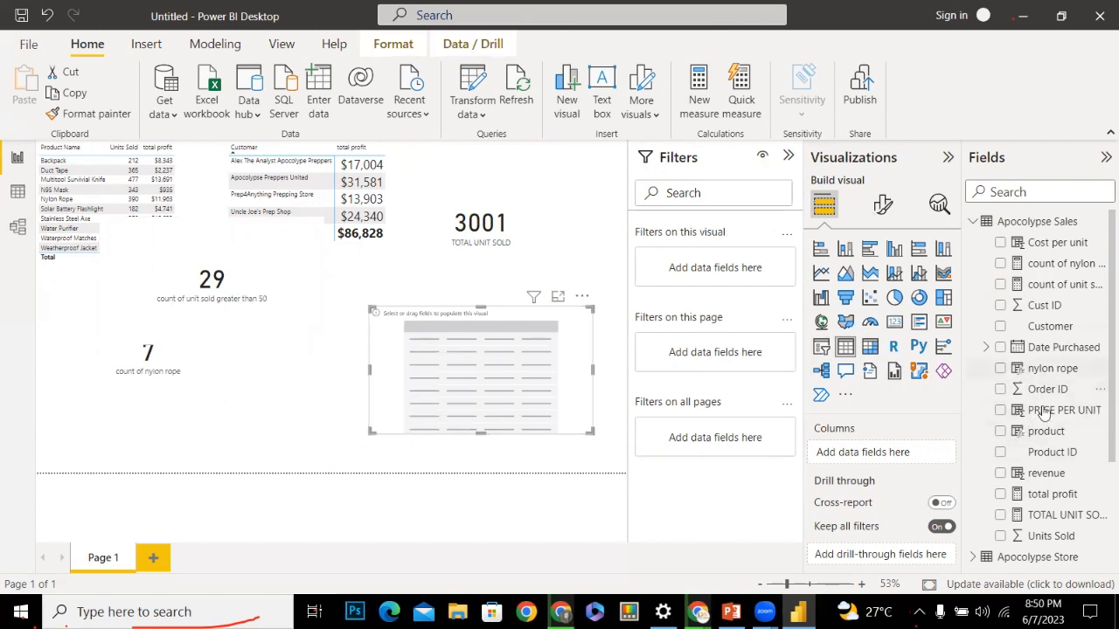
{"action": "scroll", "coordinate": [1097, 455], "scroll_direction": "down", "scroll_amount": 2}
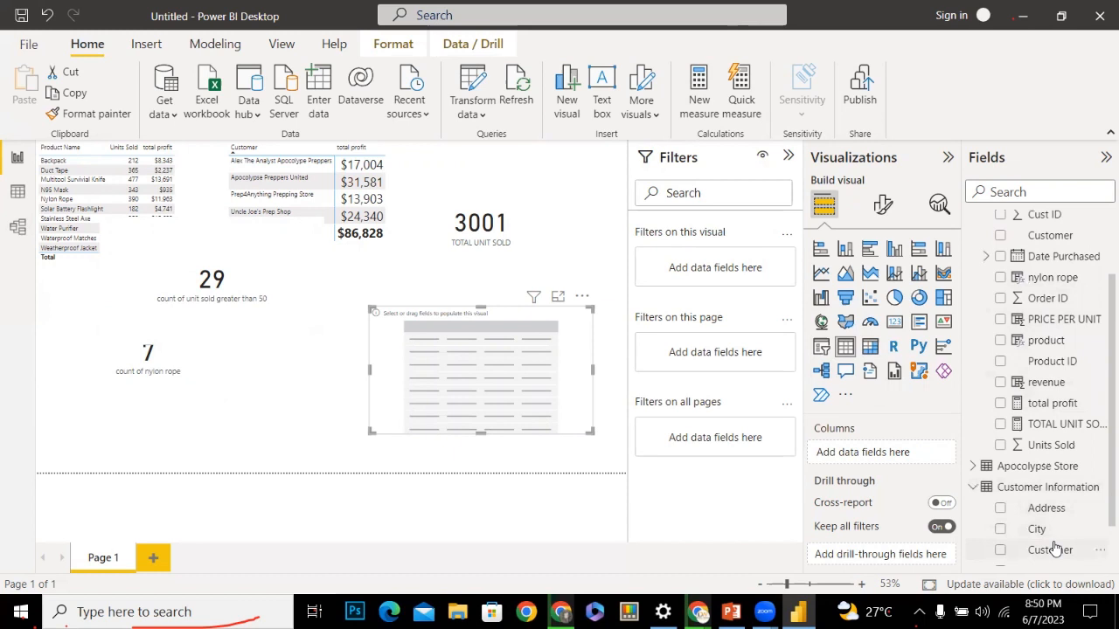
{"action": "left_click", "coordinate": [1000, 550]}
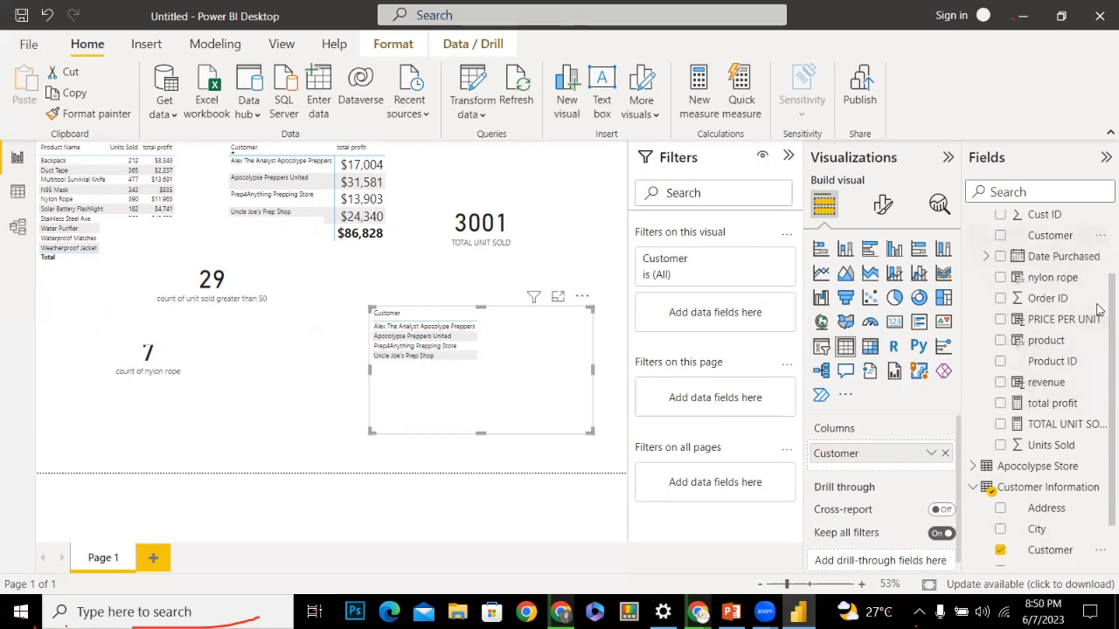
{"action": "scroll", "coordinate": [1098, 311], "scroll_direction": "up", "scroll_amount": 3}
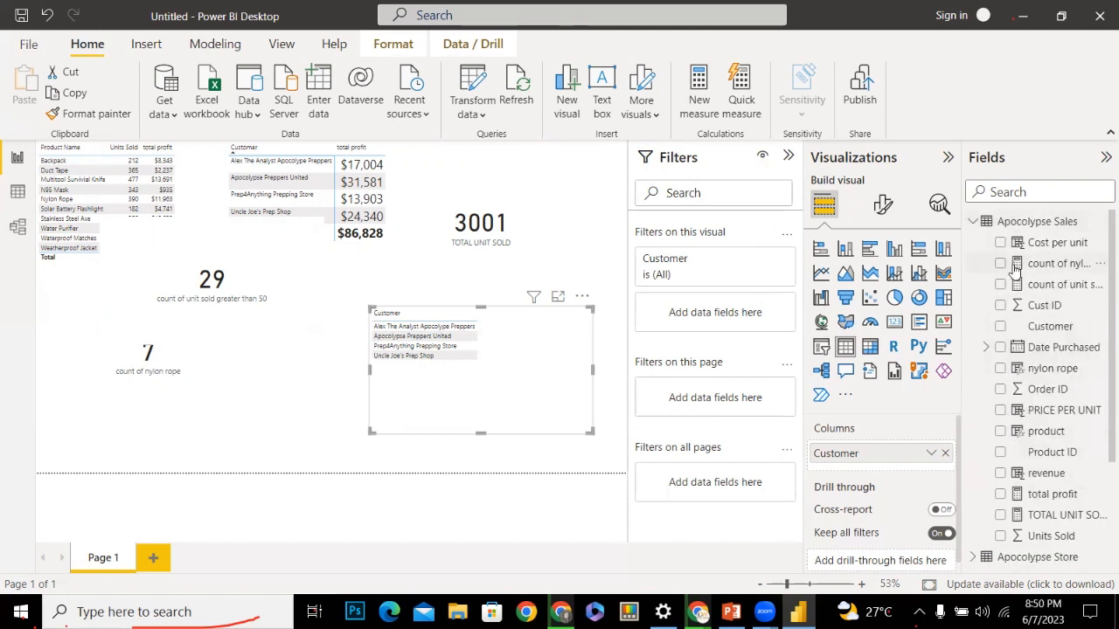
{"action": "left_click", "coordinate": [1001, 285]}
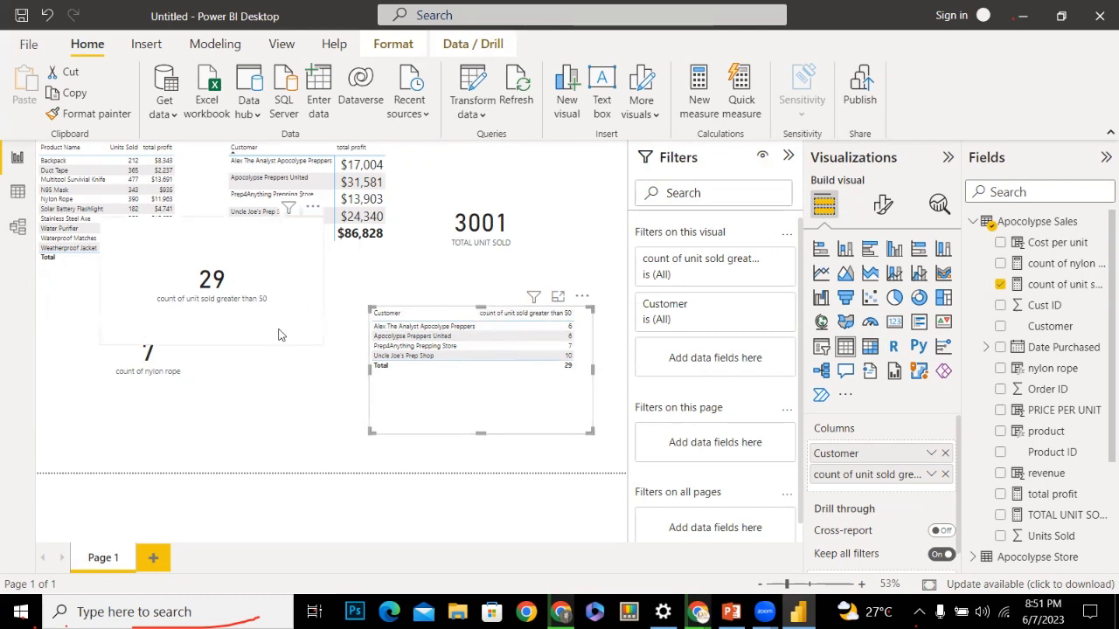
Move the units sold count card clear of the product table, then enlarge that table and add the count of unit sold greater than 50 measure
{"action": "left_click_drag", "start_coordinate": [280, 334], "coordinate": [315, 461]}
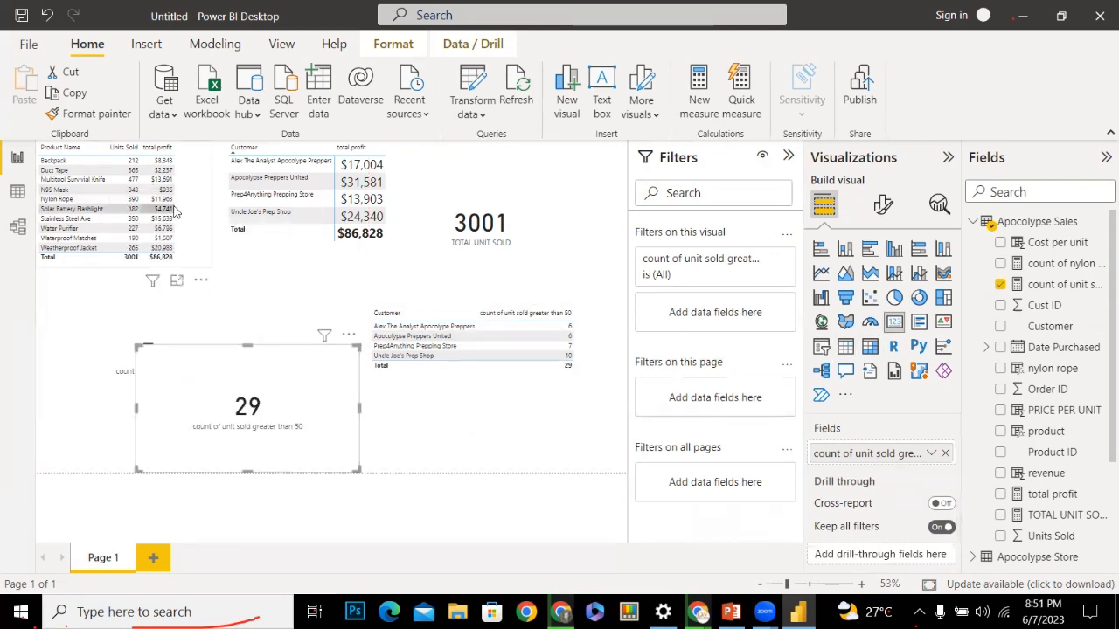
{"action": "left_click", "coordinate": [208, 276]}
{"action": "left_click_drag", "start_coordinate": [213, 268], "coordinate": [271, 302]}
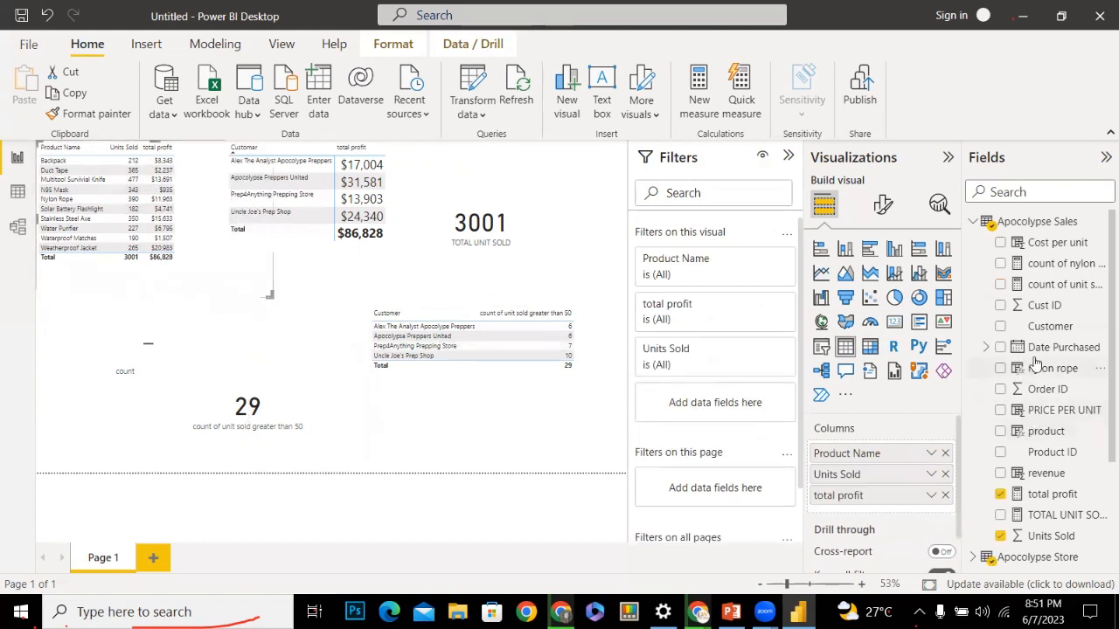
{"action": "left_click", "coordinate": [1000, 284]}
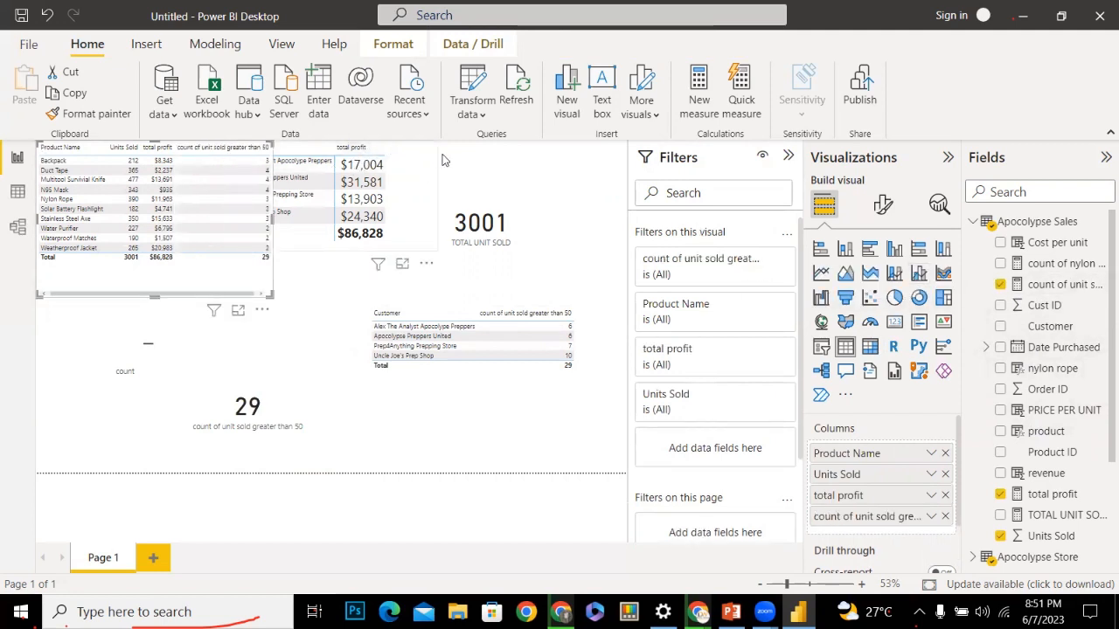
Move the customer total profit matrix away from the product table so the new count column is uncovered
{"action": "left_click_drag", "start_coordinate": [395, 176], "coordinate": [500, 268]}
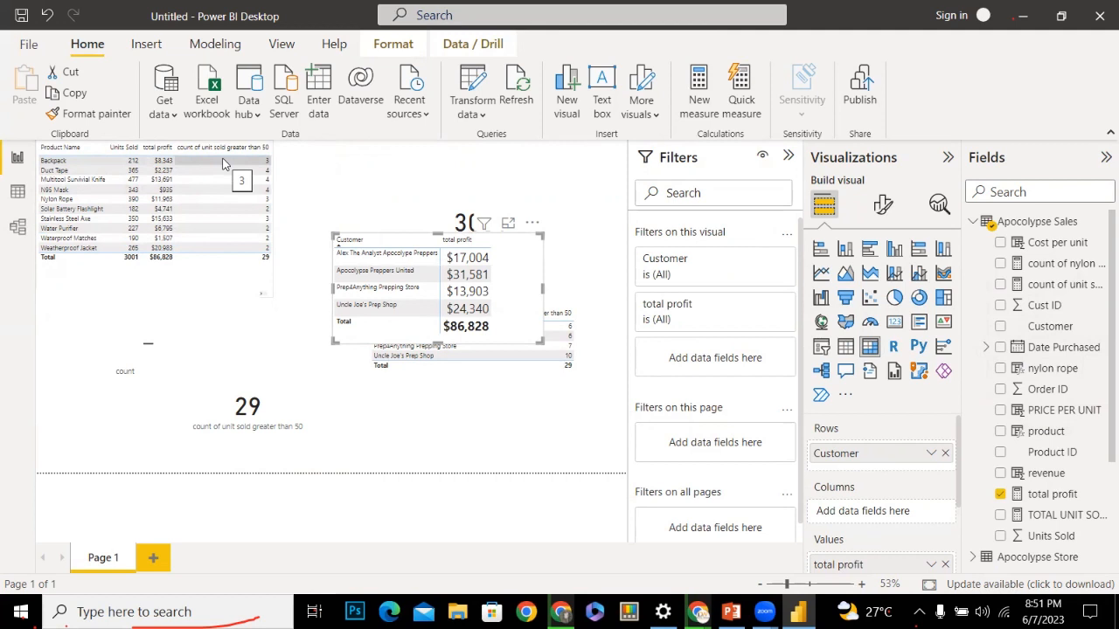
{"action": "left_click", "coordinate": [324, 193]}
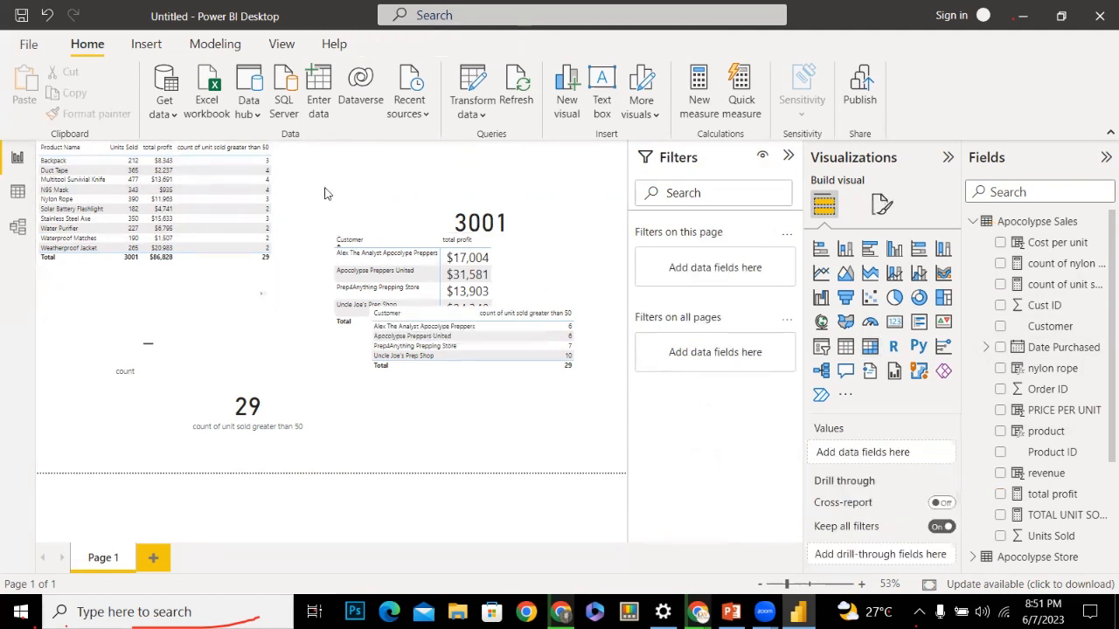
{"action": "left_click", "coordinate": [408, 243]}
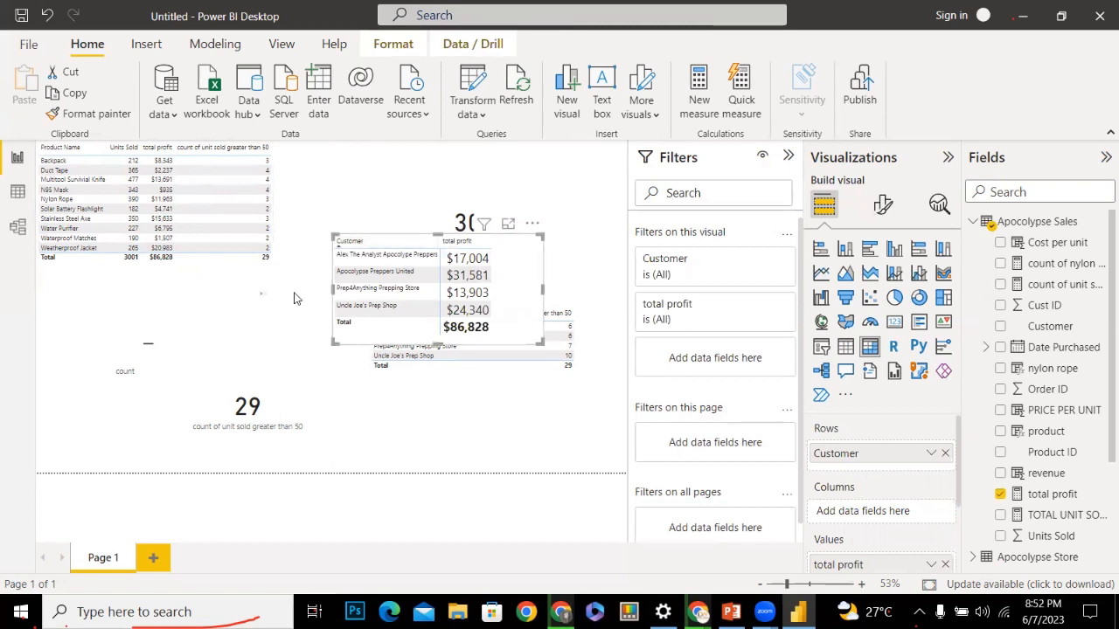
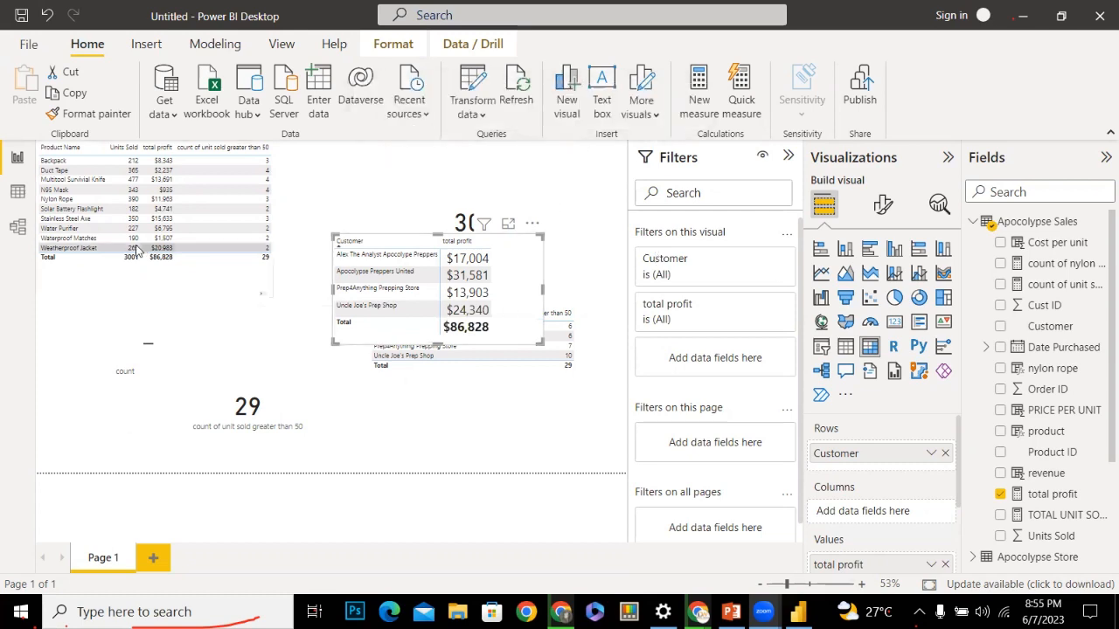
Review the Apocolypse Sales columns in data view and create a new measure in that table
{"action": "left_click", "coordinate": [17, 192]}
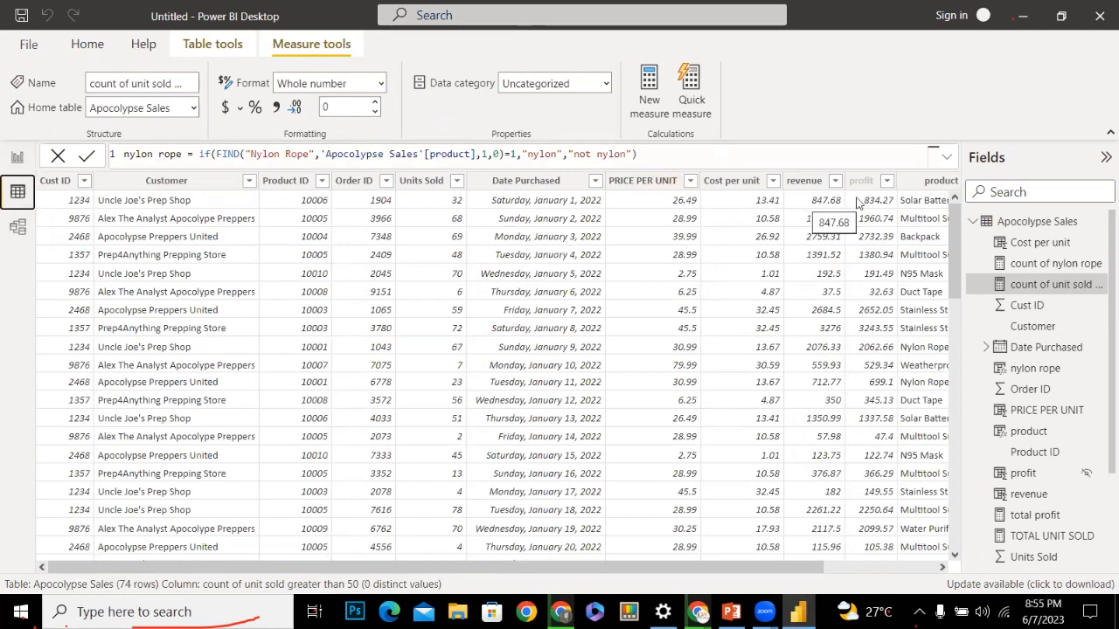
{"action": "left_click_drag", "start_coordinate": [748, 565], "coordinate": [860, 565]}
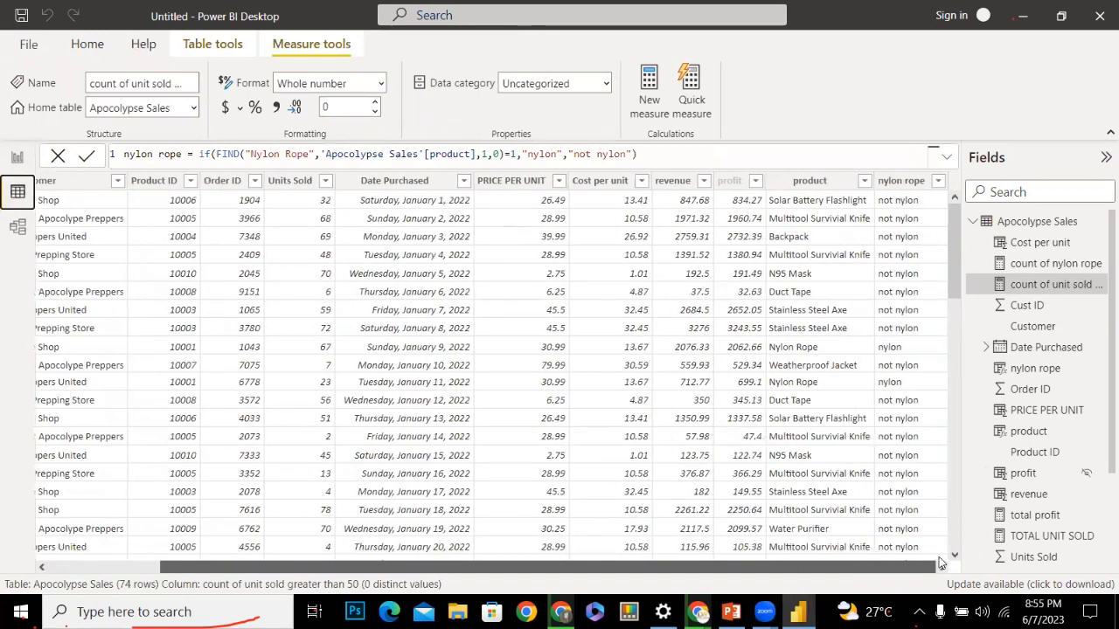
{"action": "right_click", "coordinate": [1033, 222]}
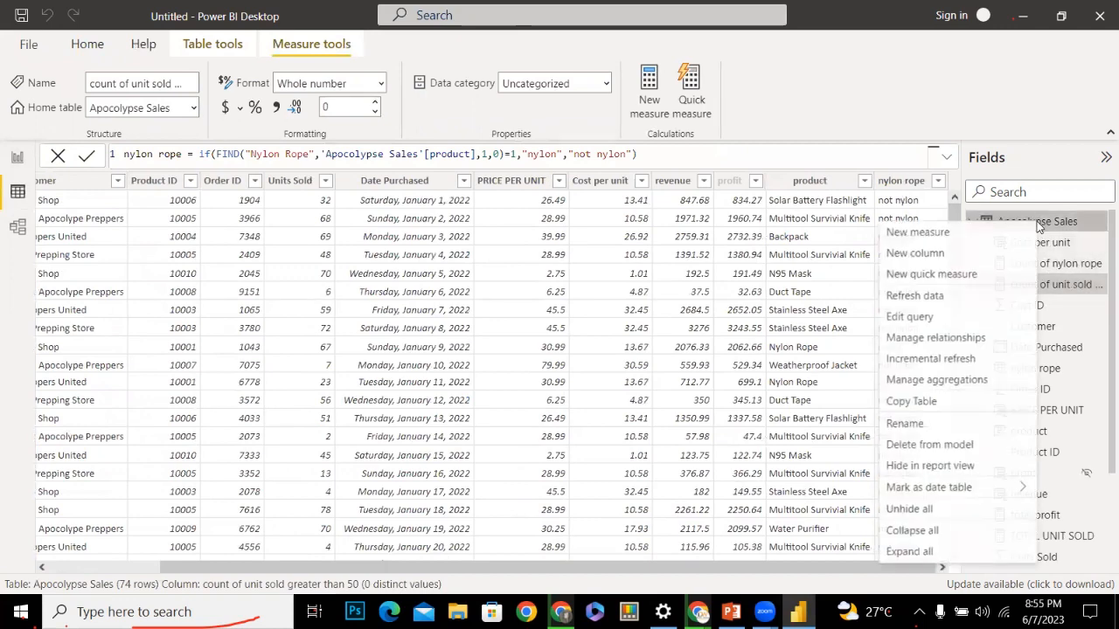
{"action": "left_click", "coordinate": [940, 237]}
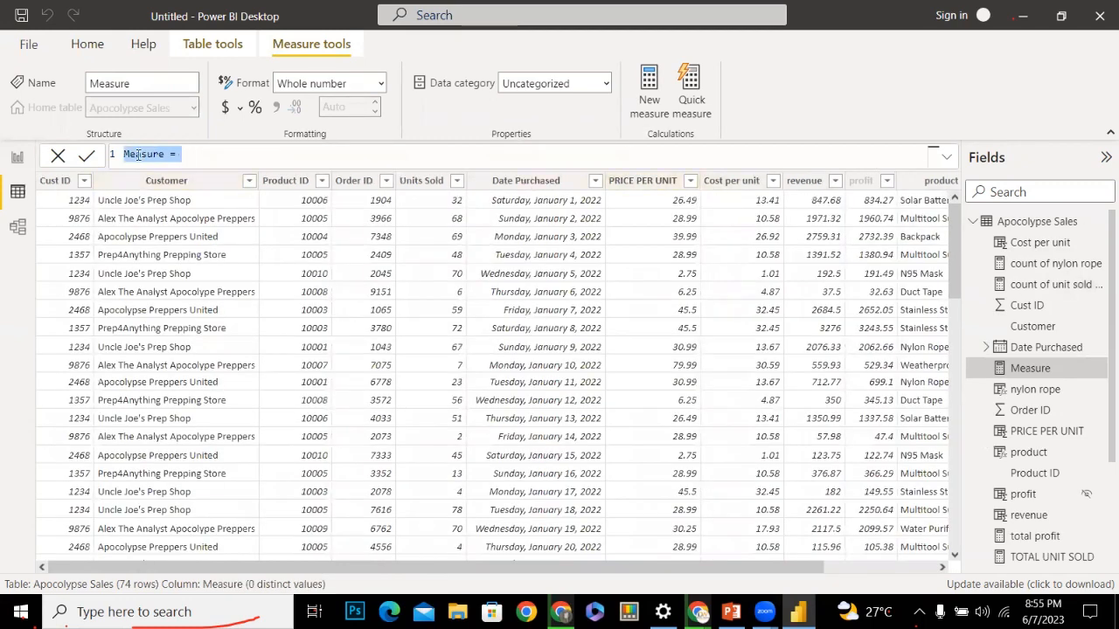
Clear the new measure's default formula text and make the hidden profit field visible in report view
{"action": "key", "text": "BackSpace"}
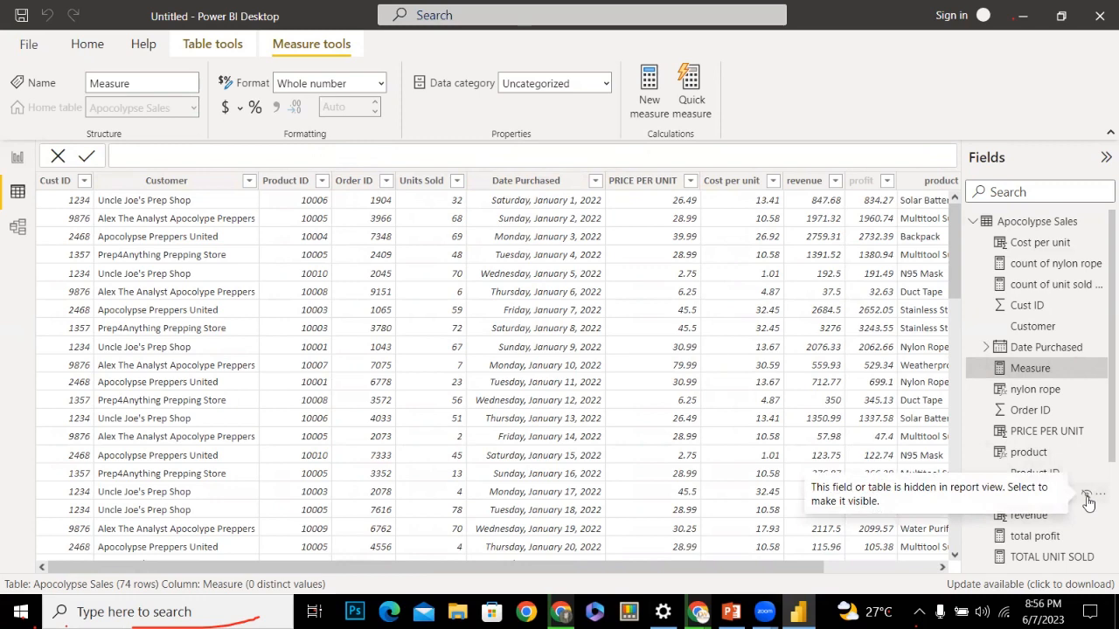
{"action": "left_click", "coordinate": [1087, 497]}
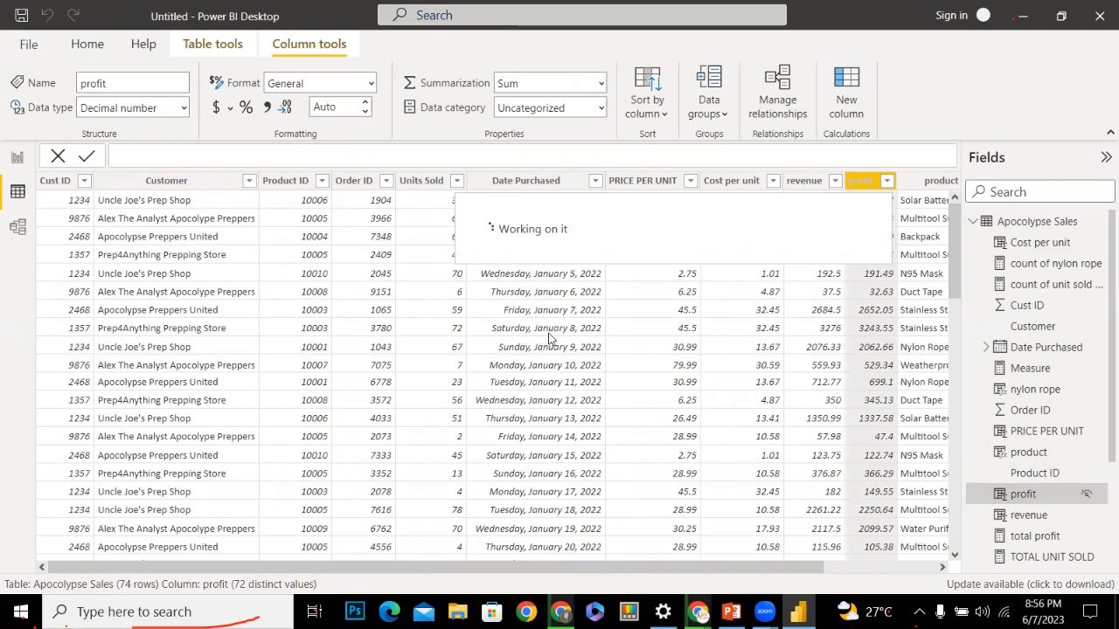
Create a new calculated column in the Apocolypse Sales table named "unit sold that is greater than 50"
{"action": "right_click", "coordinate": [1004, 224]}
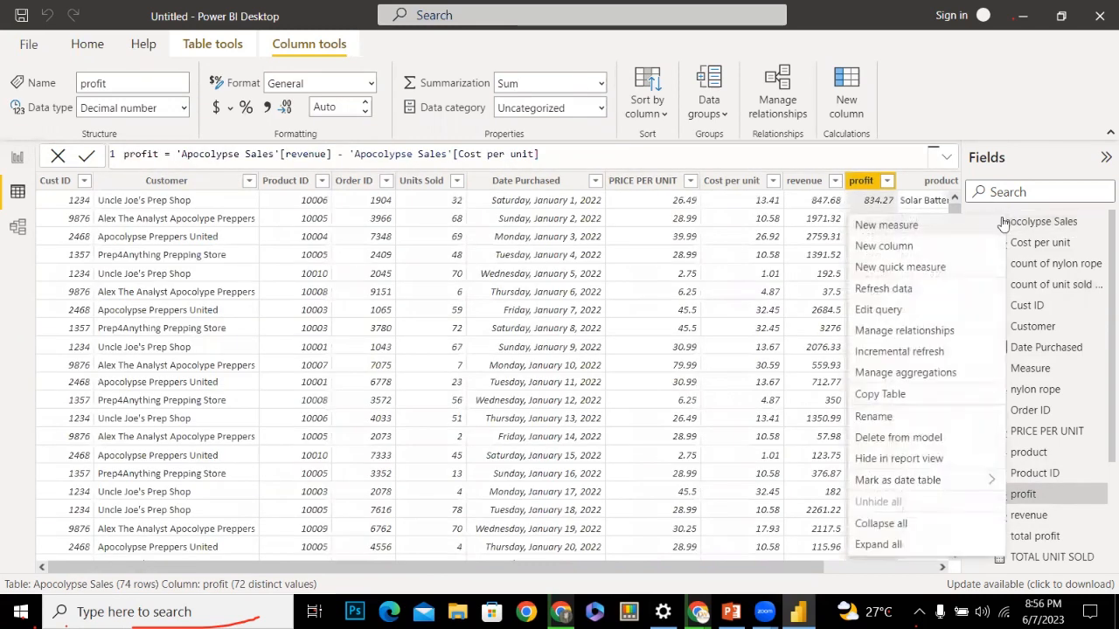
{"action": "left_click", "coordinate": [892, 248]}
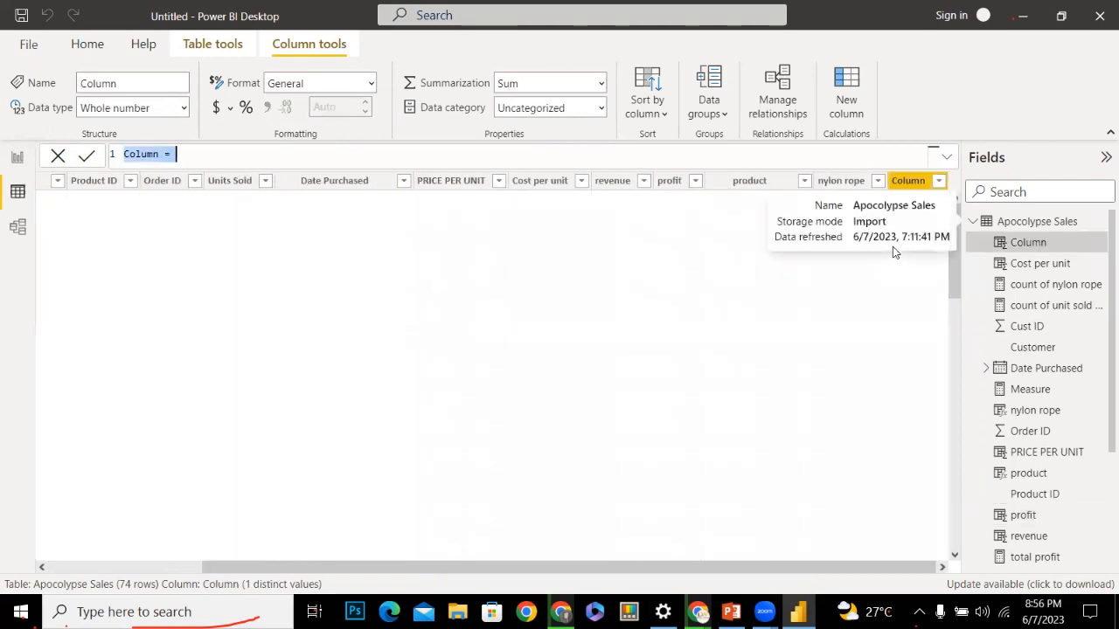
{"action": "double_click", "coordinate": [144, 153]}
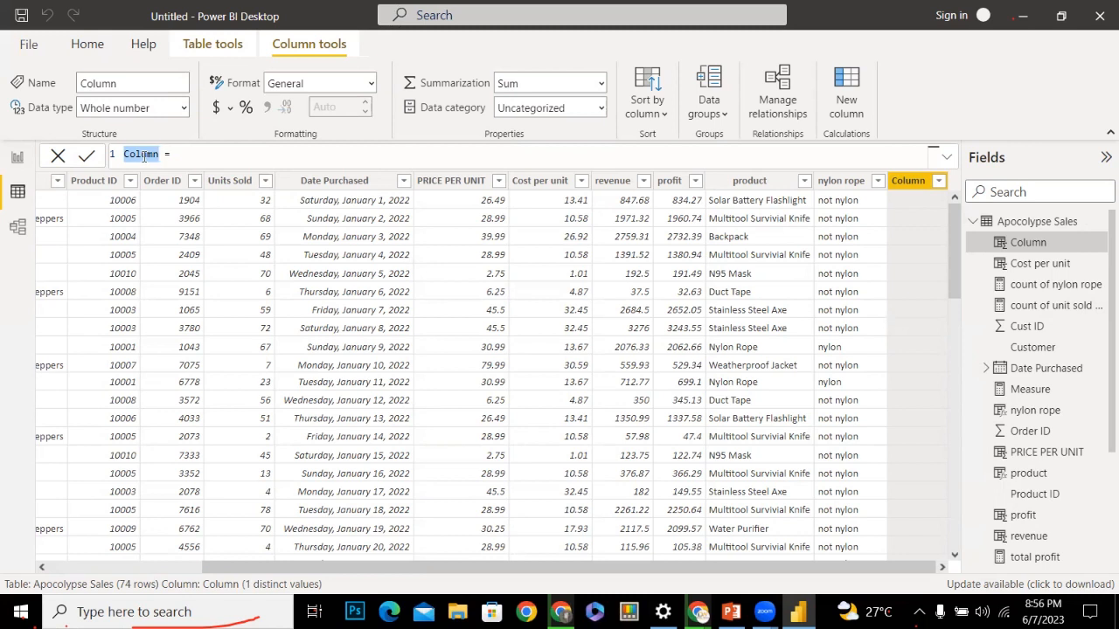
{"action": "type", "text": "profit"}
{"action": "key", "text": "BackSpace"}
{"action": "key", "text": "BackSpace"}
{"action": "key", "text": "BackSpace"}
{"action": "key", "text": "BackSpace"}
{"action": "key", "text": "BackSpace"}
{"action": "key", "text": "BackSpace"}
{"action": "key", "text": "BackSpace"}
{"action": "type", "text": "unit sold tha"}
{"action": "key", "text": "BackSpace"}
{"action": "key", "text": "BackSpace"}
{"action": "type", "text": "hat"}
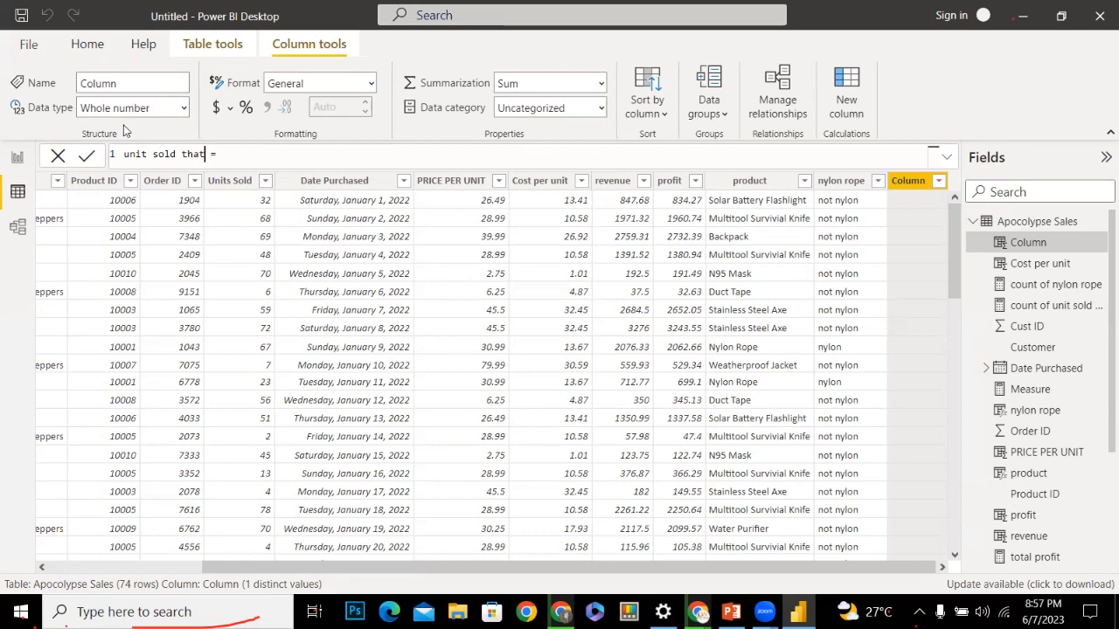
{"action": "key", "text": "BackSpace"}
{"action": "type", "text": "that "}
{"action": "type", "text": "is "}
{"action": "type", "text": "great"}
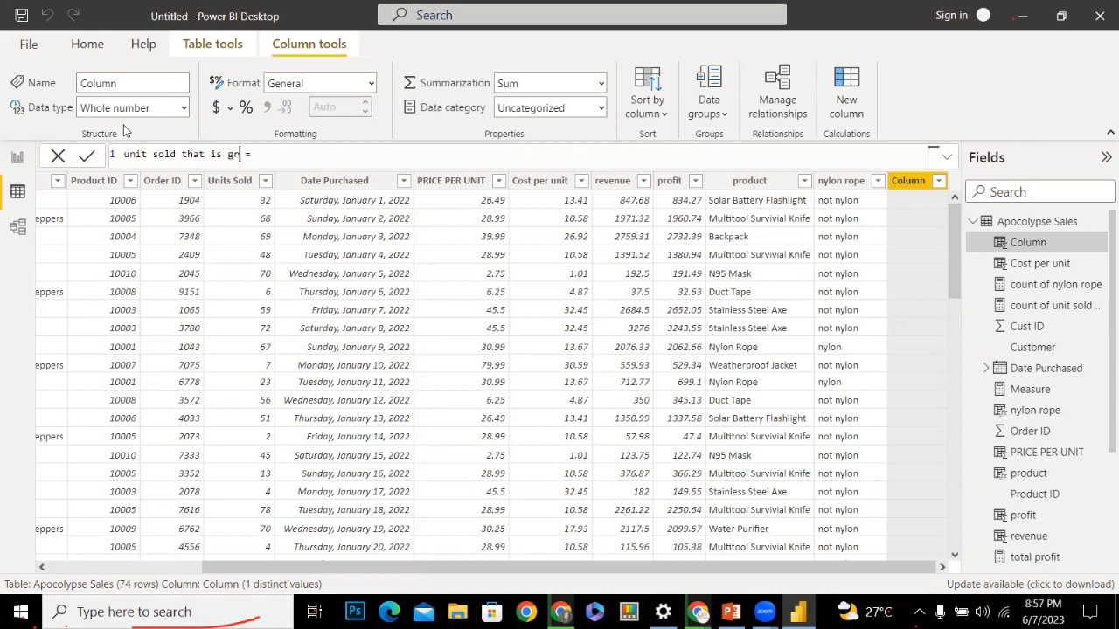
{"action": "type", "text": "er than 50"}
Start the column's formula with an IF function that takes 'Apocolypse Sales'[Units Sold] as the field to test
{"action": "key", "text": "Right"}
{"action": "type", "text": "if"}
{"action": "key", "text": "BackSpace"}
{"action": "key", "text": "BackSpace"}
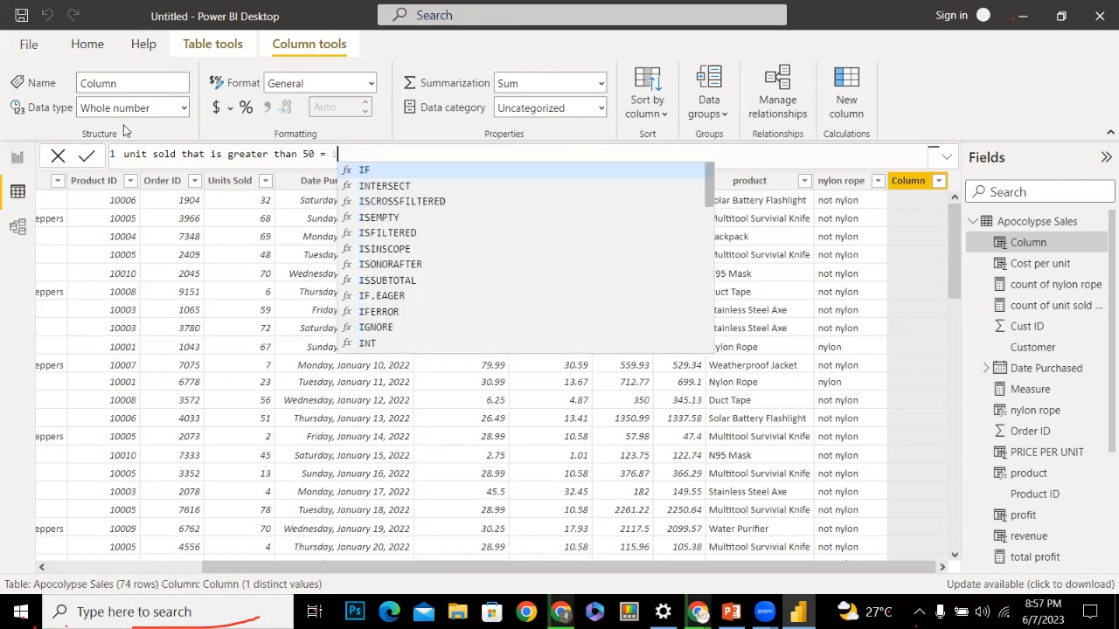
{"action": "type", "text": "f"}
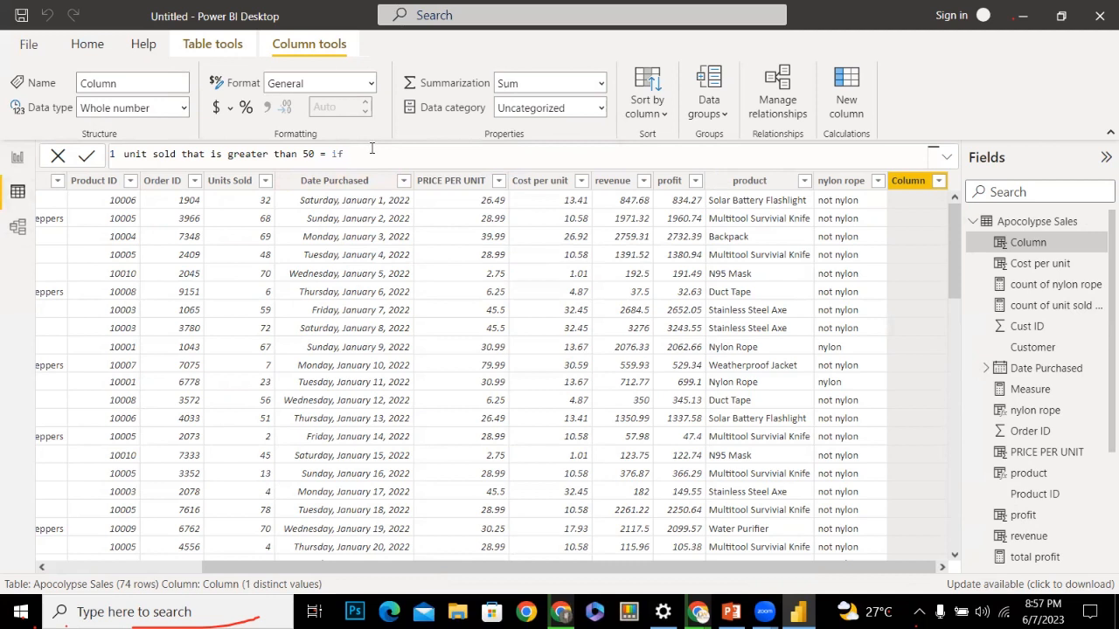
{"action": "type", "text": "("}
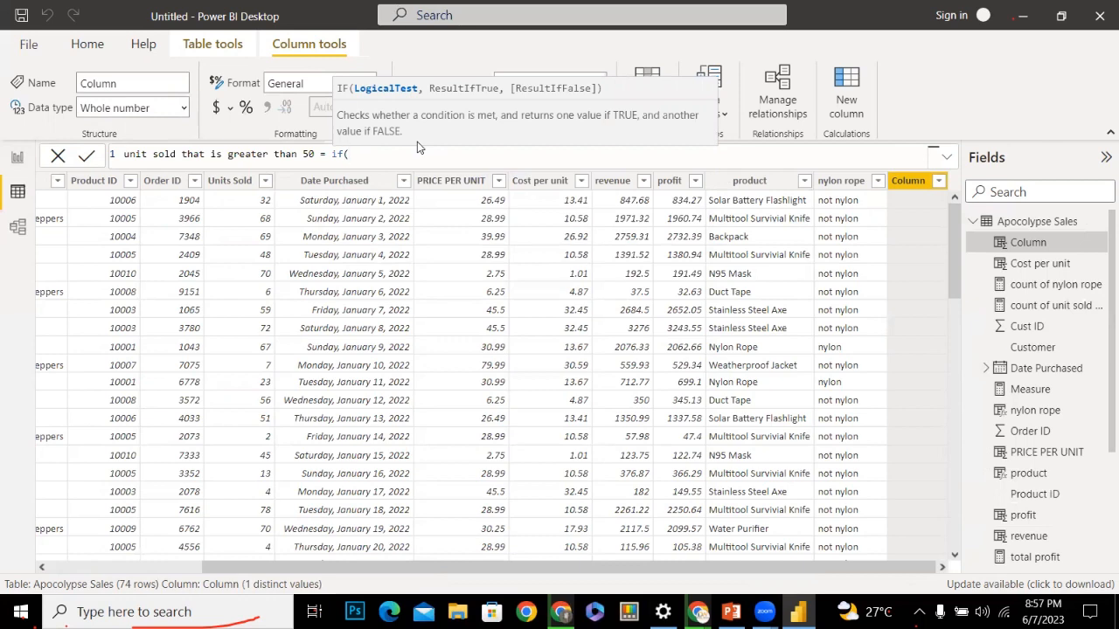
{"action": "type", "text": "ap"}
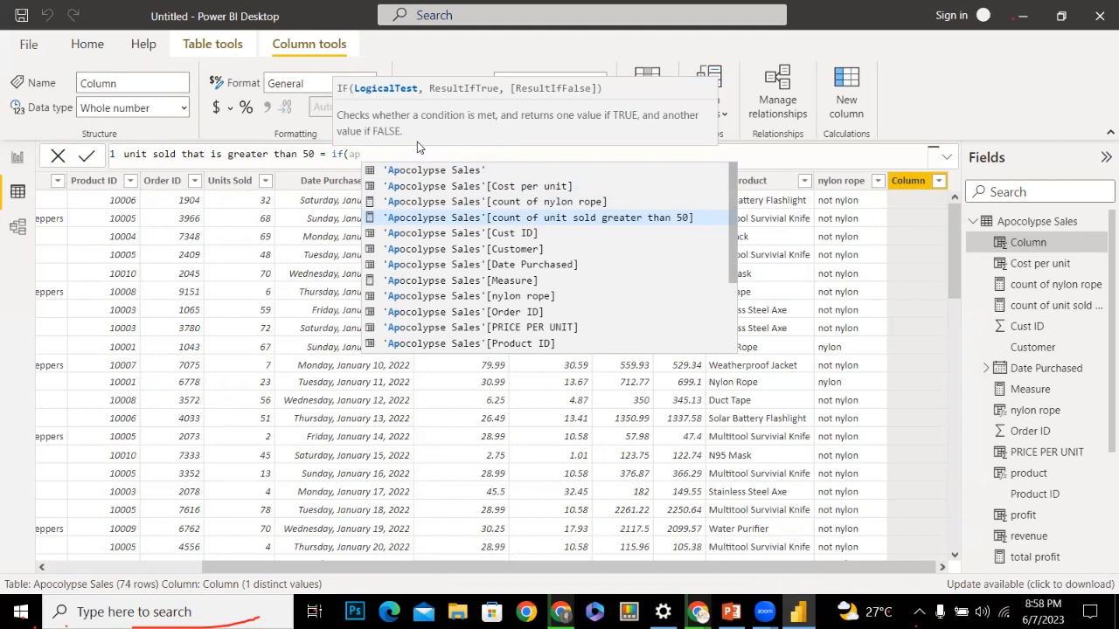
{"action": "key", "text": "Down"}
{"action": "key", "text": "Down"}
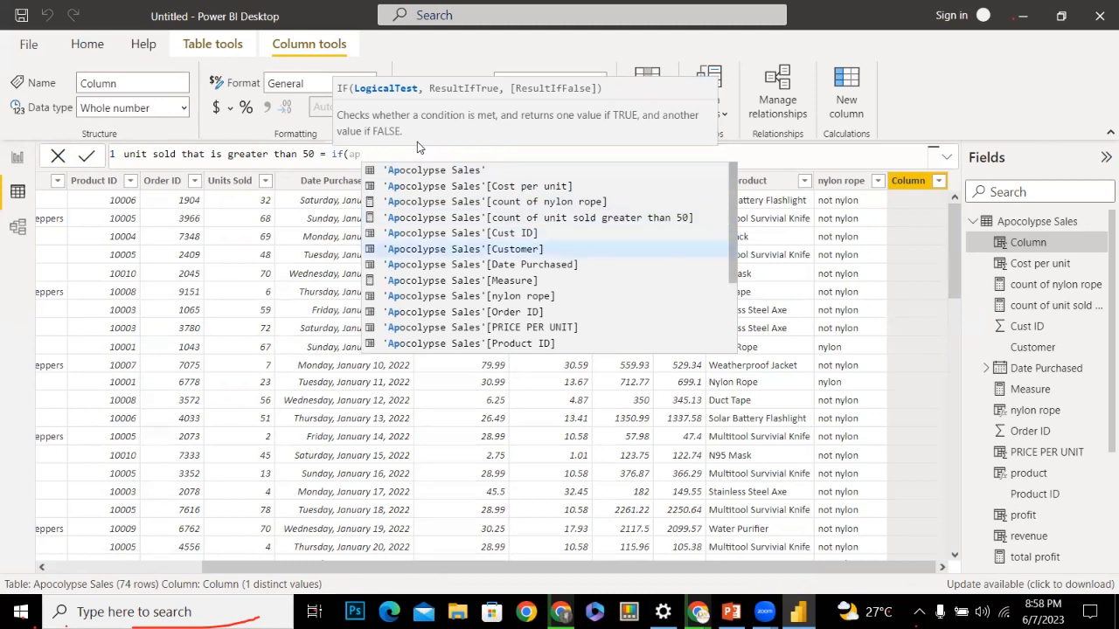
{"action": "key", "text": "Down"}
{"action": "key", "text": "Down"}
{"action": "key", "text": "Down"}
{"action": "key", "text": "Down"}
{"action": "key", "text": "Down"}
{"action": "key", "text": "Up"}
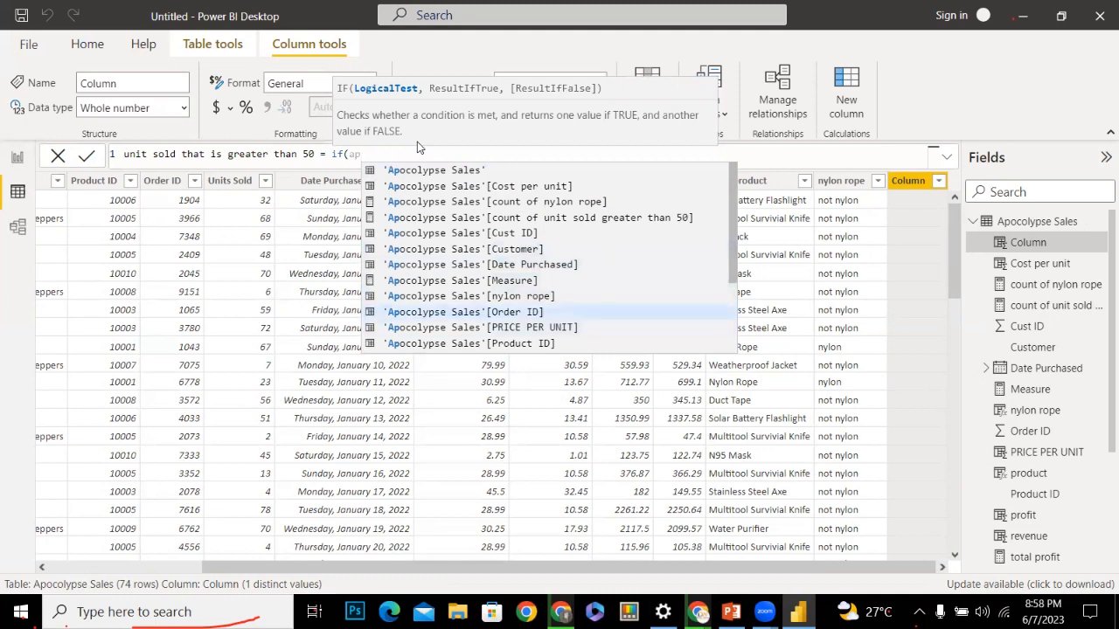
{"action": "key", "text": "Down"}
{"action": "key", "text": "Down"}
{"action": "key", "text": "Down"}
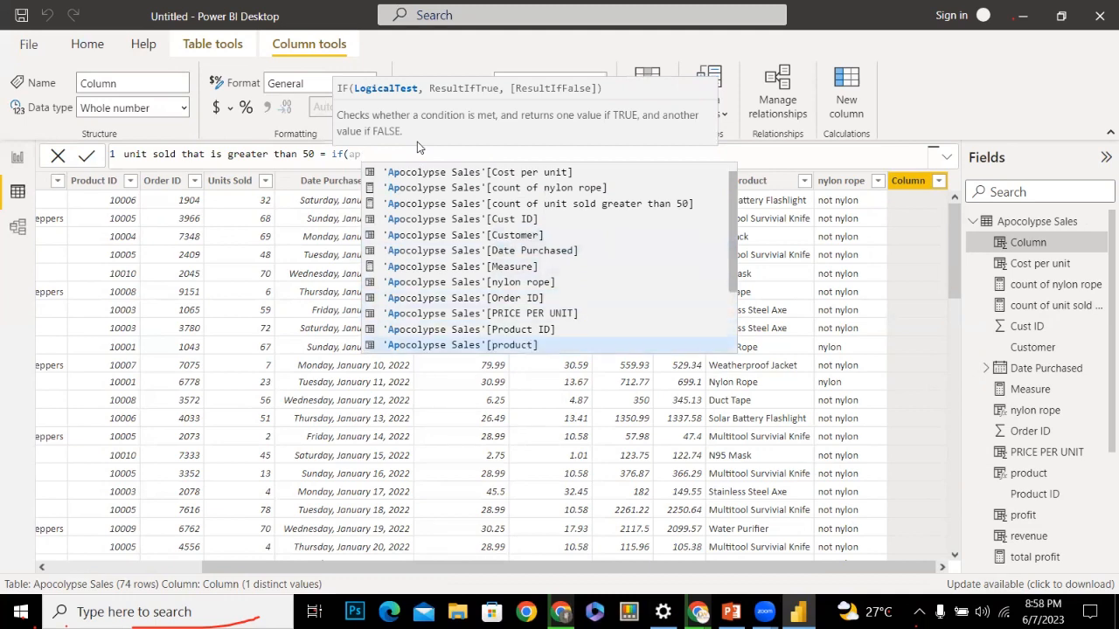
{"action": "key", "text": "Down"}
{"action": "key", "text": "Down"}
{"action": "key", "text": "Down"}
{"action": "key", "text": "Down"}
{"action": "key", "text": "Down"}
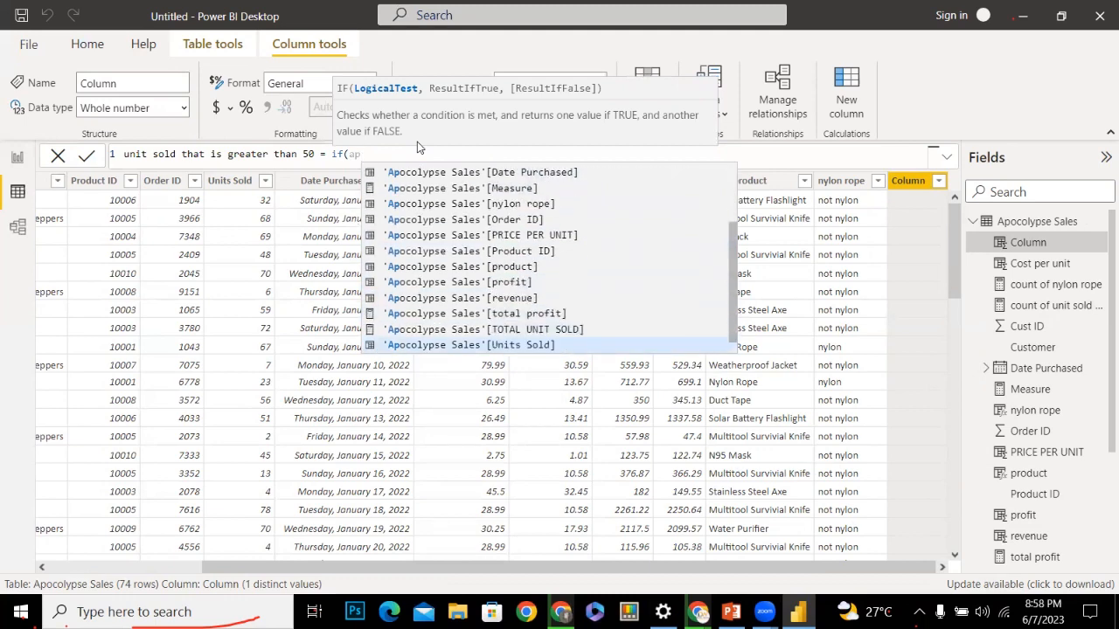
{"action": "key", "text": "Tab"}
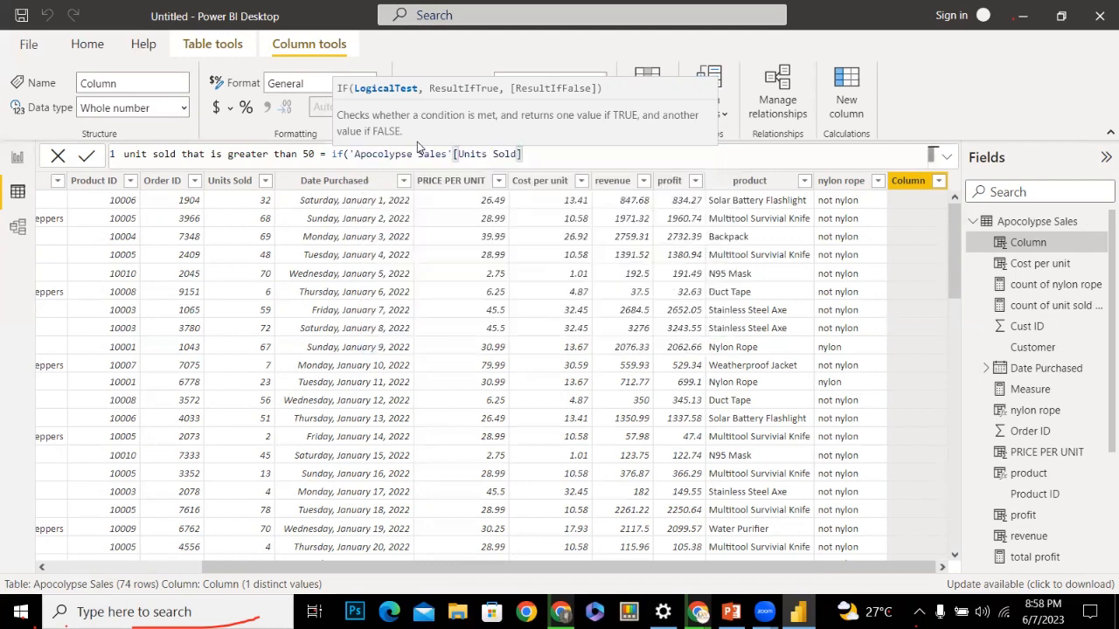
Complete the IF with the condition >50, returning "high" when true and "Not high" when false
{"action": "type", "text": "Sold]>50,"}
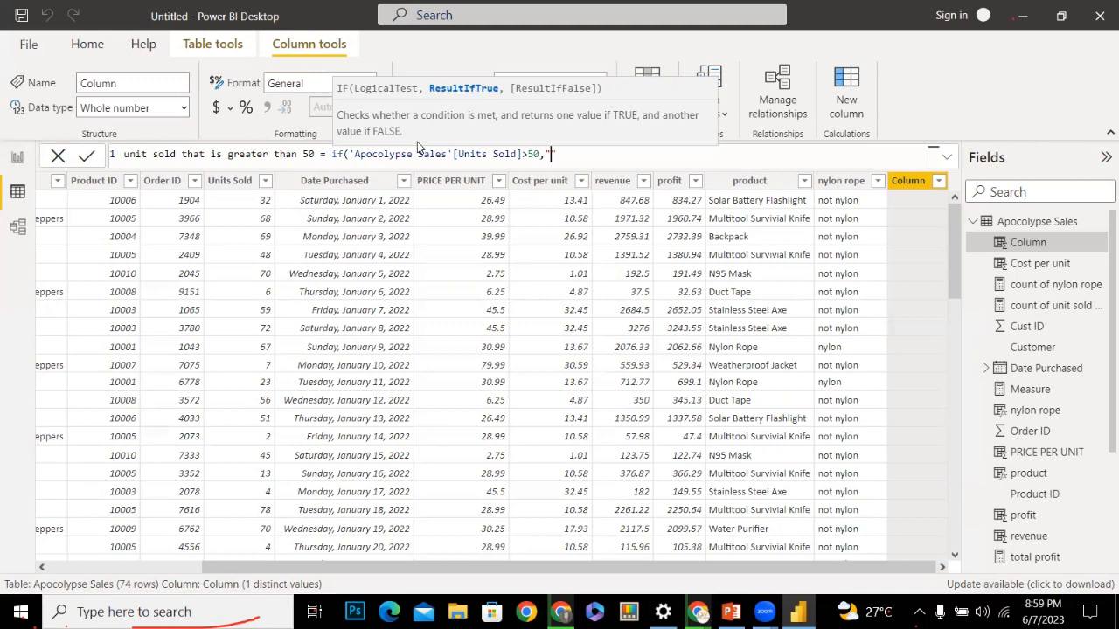
{"action": "type", "text": "h\"igh,"}
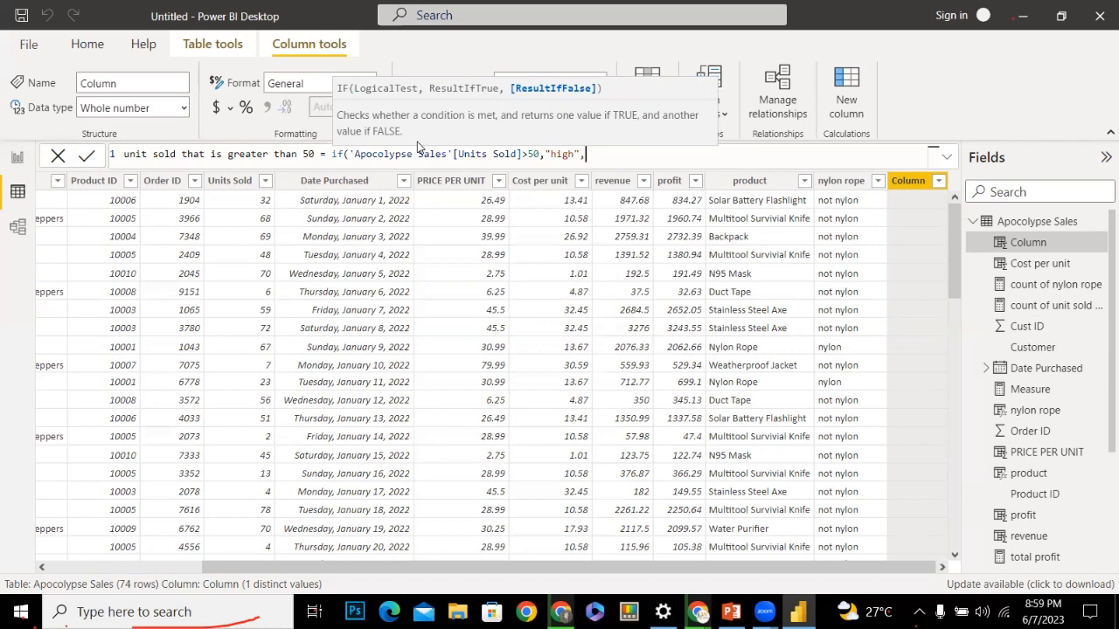
{"action": "type", "text": "\",\"Not H"}
{"action": "key", "text": "BackSpace"}
{"action": "type", "text": "high\")"}
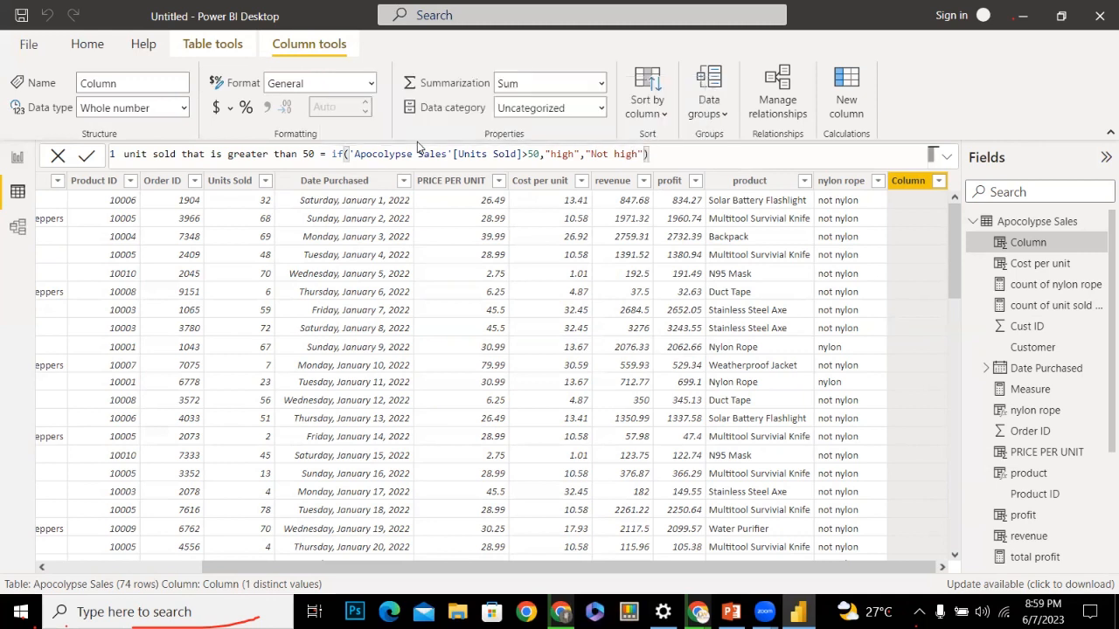
{"action": "left_click", "coordinate": [574, 154]}
{"action": "key", "text": "BackSpace"}
{"action": "key", "text": "BackSpace"}
{"action": "key", "text": "BackSpace"}
{"action": "key", "text": "BackSpace"}
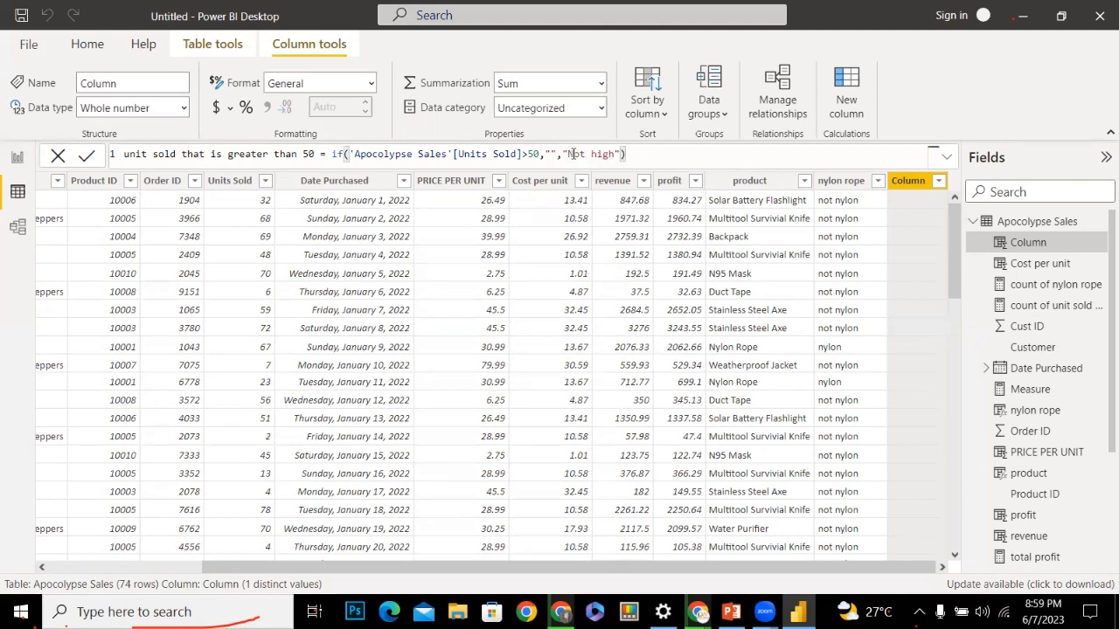
{"action": "type", "text": "low"}
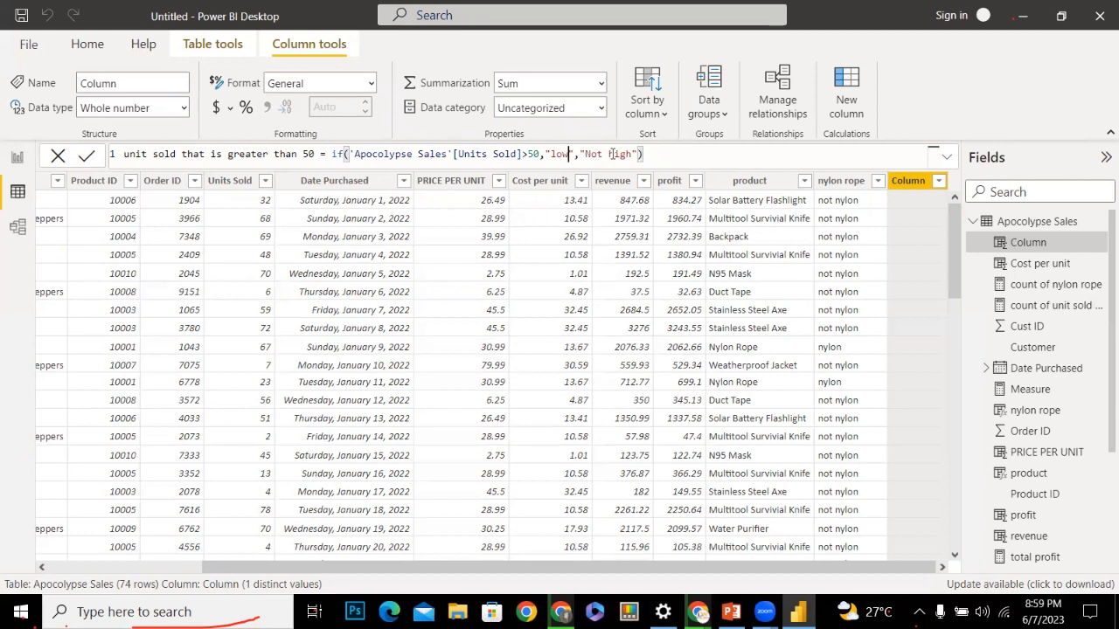
{"action": "key", "text": "BackSpace"}
{"action": "key", "text": "BackSpace"}
{"action": "key", "text": "BackSpace"}
{"action": "type", "text": "high"}
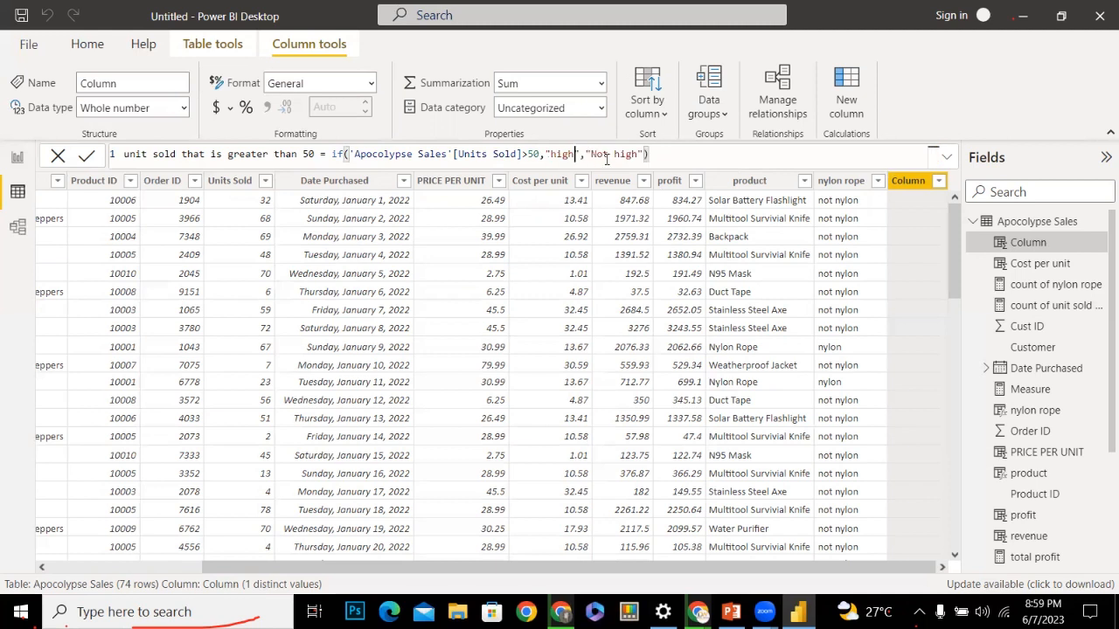
Change the IF's false result to "low" and commit the column formula
{"action": "left_click", "coordinate": [632, 157]}
{"action": "key", "text": "BackSpace"}
{"action": "key", "text": "BackSpace"}
{"action": "key", "text": "BackSpace"}
{"action": "key", "text": "BackSpace"}
{"action": "key", "text": "BackSpace"}
{"action": "key", "text": "BackSpace"}
{"action": "key", "text": "BackSpace"}
{"action": "key", "text": "BackSpace"}
{"action": "type", "text": "low"}
{"action": "key", "text": "Return"}
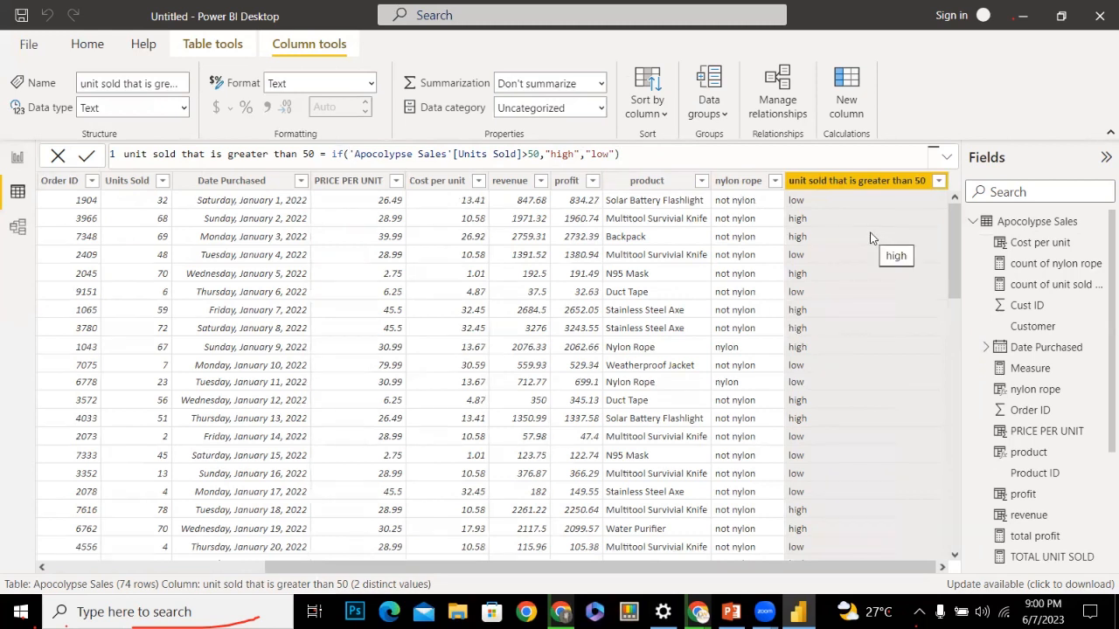
Replace the condition and results after [Units Sold] with <=30 and "low" as the true result, leaving the false result open
{"action": "left_click", "coordinate": [623, 155]}
{"action": "left_click_drag", "start_coordinate": [621, 155], "coordinate": [549, 155]}
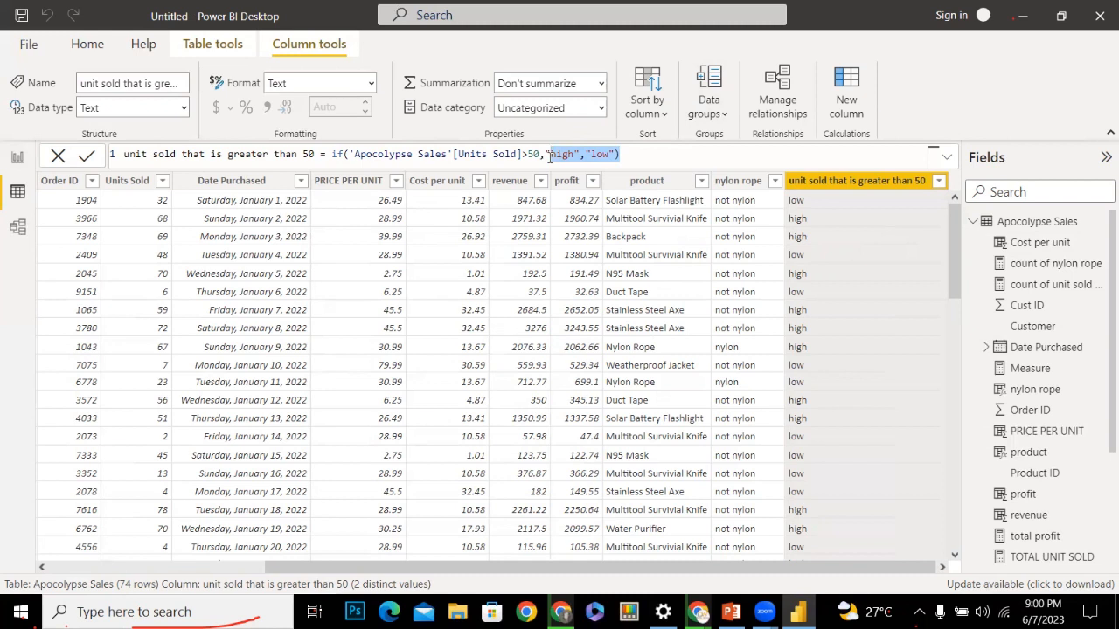
{"action": "key", "text": "BackSpace"}
{"action": "key", "text": "BackSpace"}
{"action": "key", "text": "BackSpace"}
{"action": "key", "text": "BackSpace"}
{"action": "key", "text": "BackSpace"}
{"action": "key", "text": "BackSpace"}
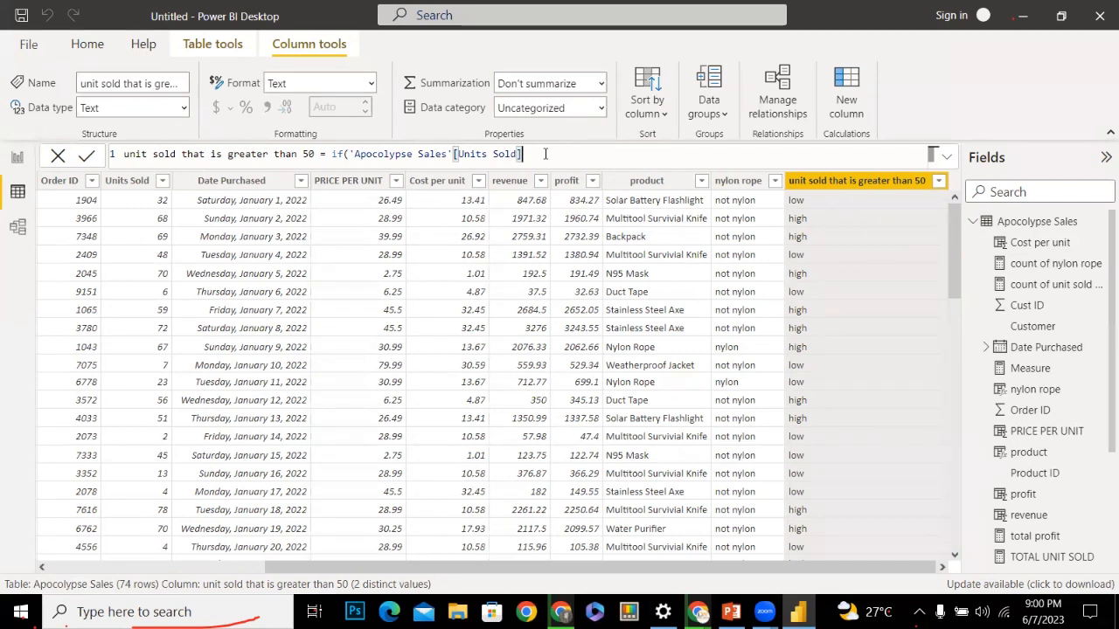
{"action": "type", "text": "<="}
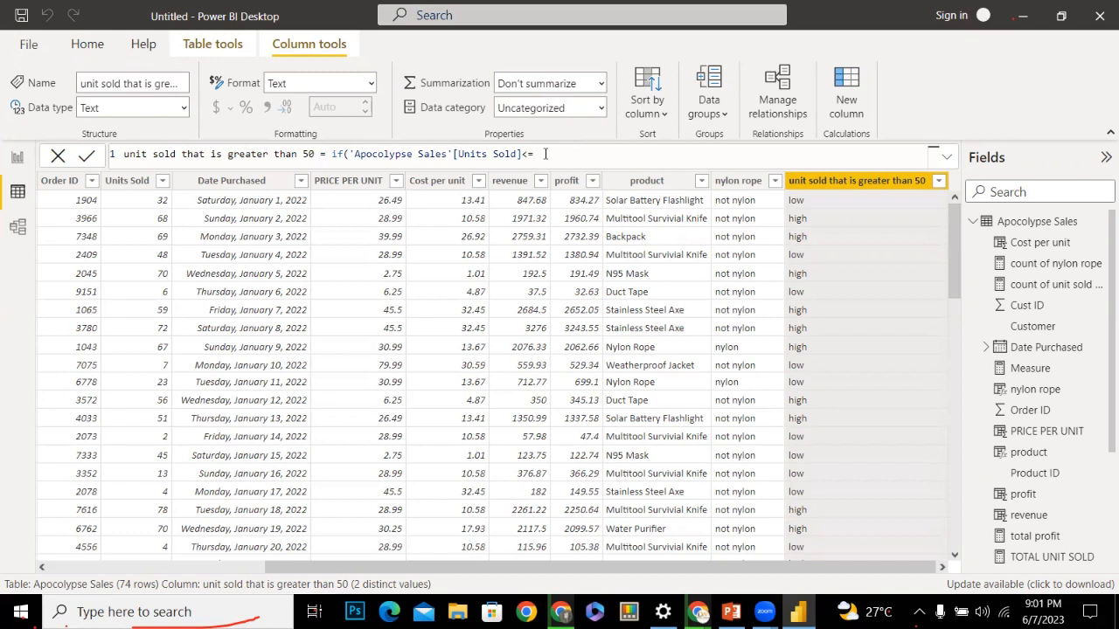
{"action": "type", "text": "30,"}
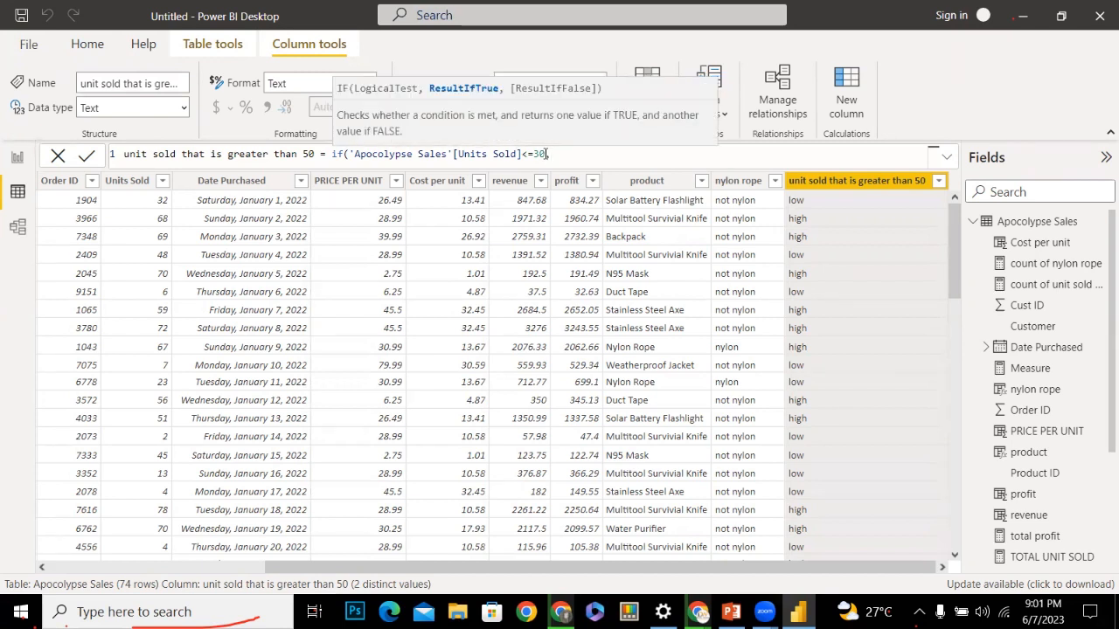
{"action": "type", "text": "\"low\""}
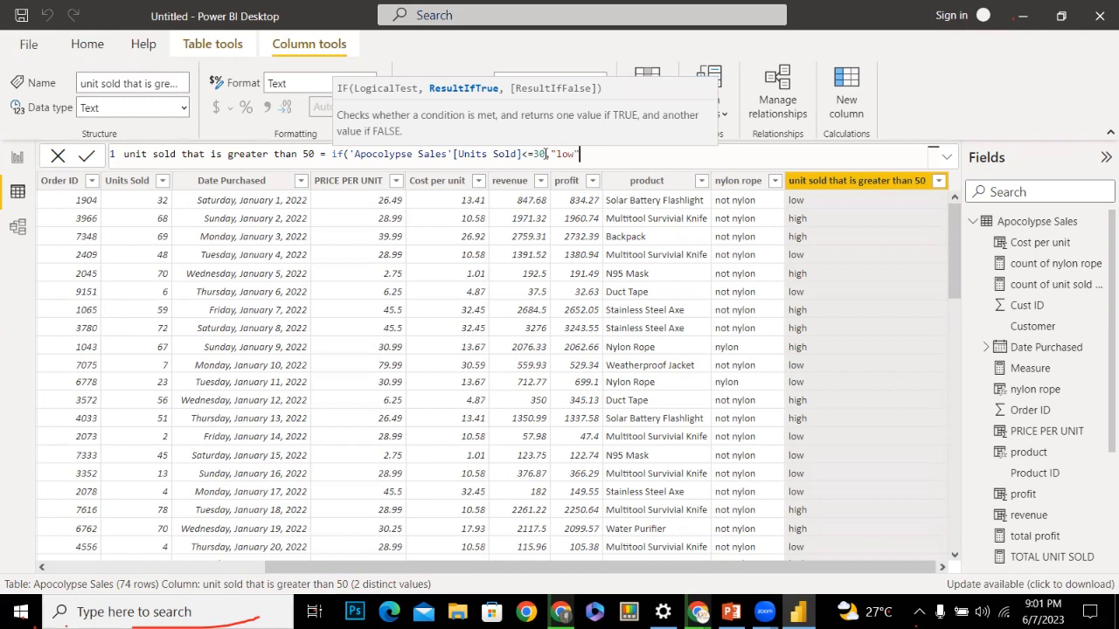
{"action": "type", "text": ","}
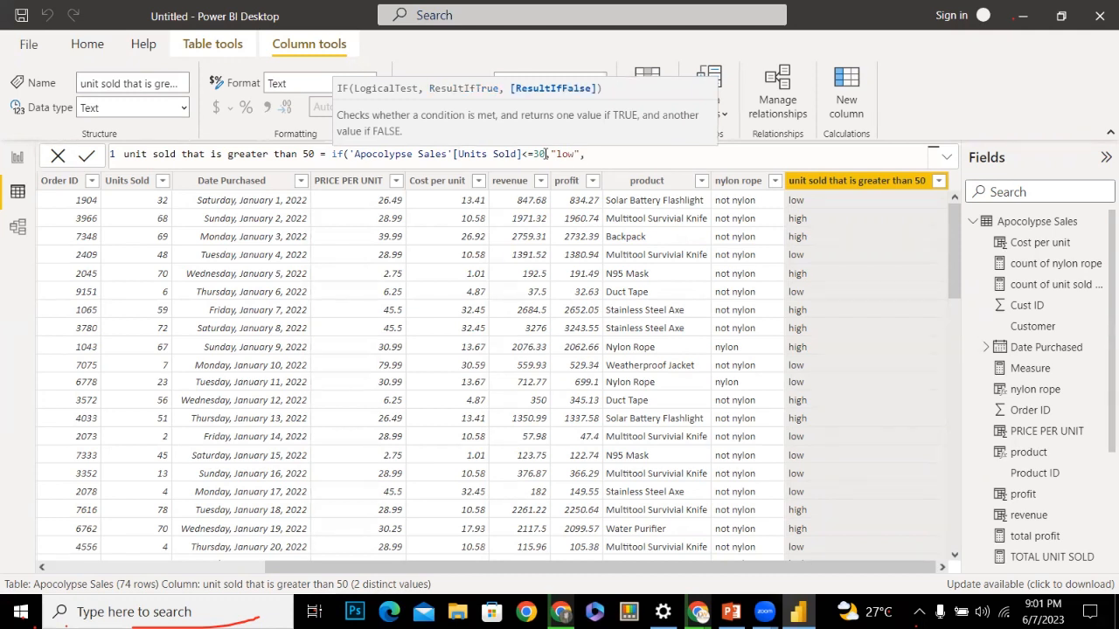
Nest a second IF as the false result, with 'Apocolypse Sales'[Units Sold] as the field to test
{"action": "type", "text": "if"}
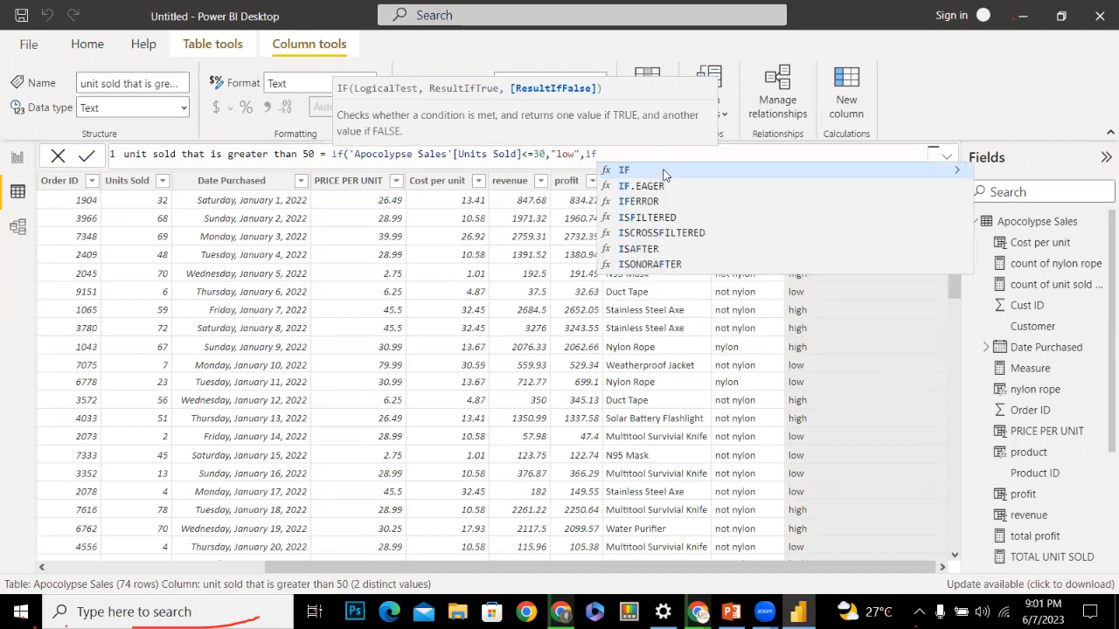
{"action": "key", "text": "Tab"}
{"action": "key", "text": "Return"}
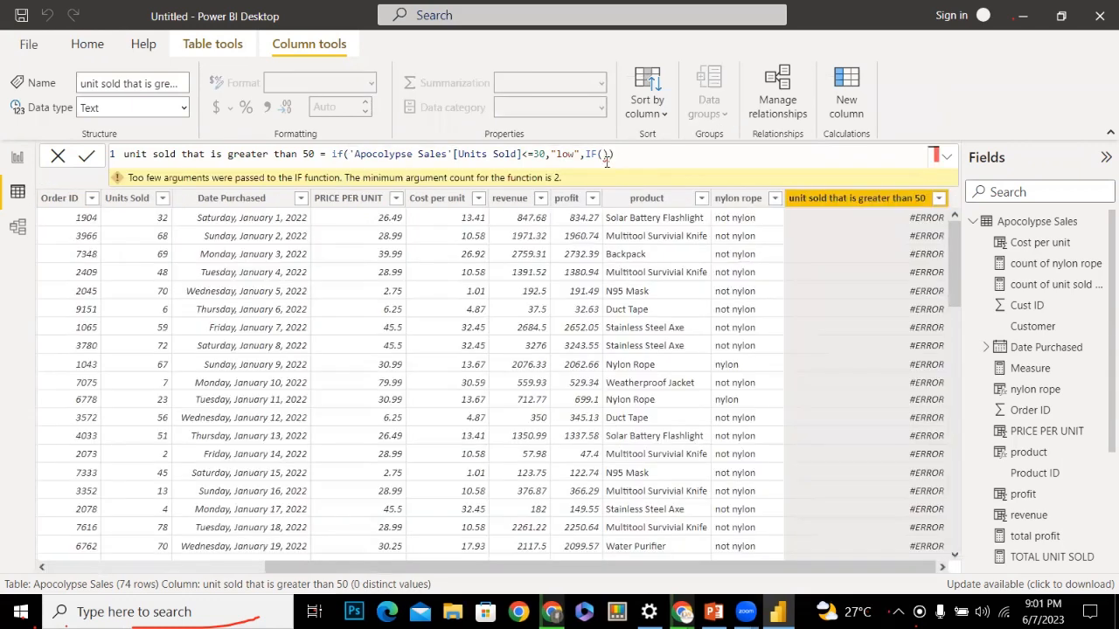
{"action": "key", "text": "BackSpace"}
{"action": "key", "text": "BackSpace"}
{"action": "type", "text": "ap"}
{"action": "key", "text": "Down"}
{"action": "key", "text": "Down"}
{"action": "key", "text": "Down"}
{"action": "key", "text": "Down"}
{"action": "key", "text": "Down"}
{"action": "key", "text": "Down"}
{"action": "key", "text": "Down"}
{"action": "key", "text": "Down"}
{"action": "key", "text": "Down"}
{"action": "key", "text": "Down"}
{"action": "key", "text": "Down"}
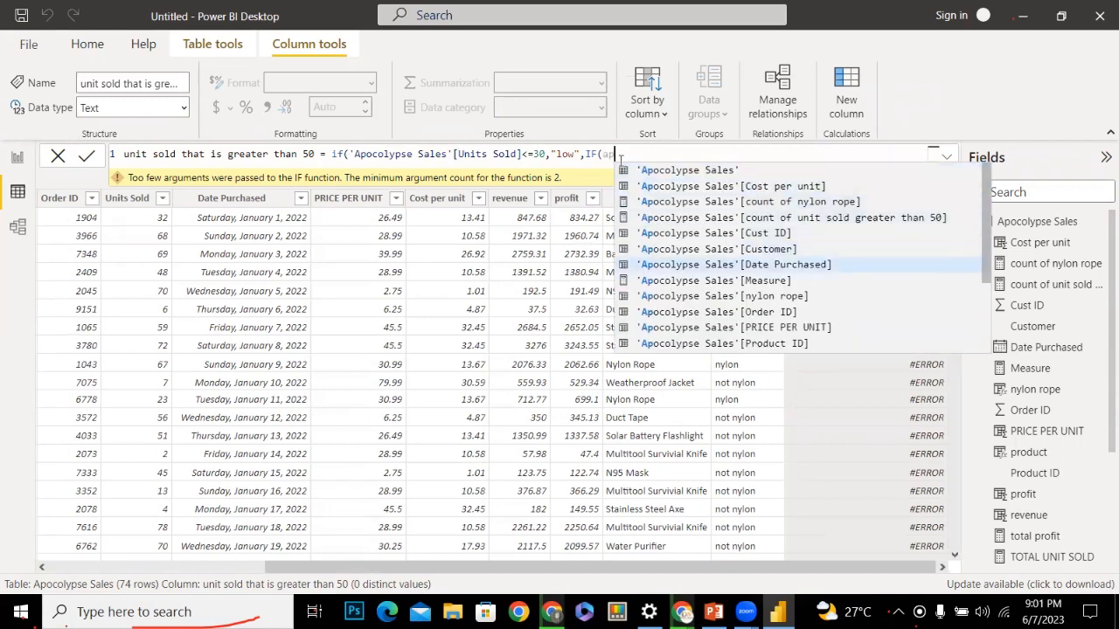
{"action": "key", "text": "Down"}
{"action": "key", "text": "Down"}
{"action": "key", "text": "Down"}
{"action": "key", "text": "Down"}
{"action": "key", "text": "Down"}
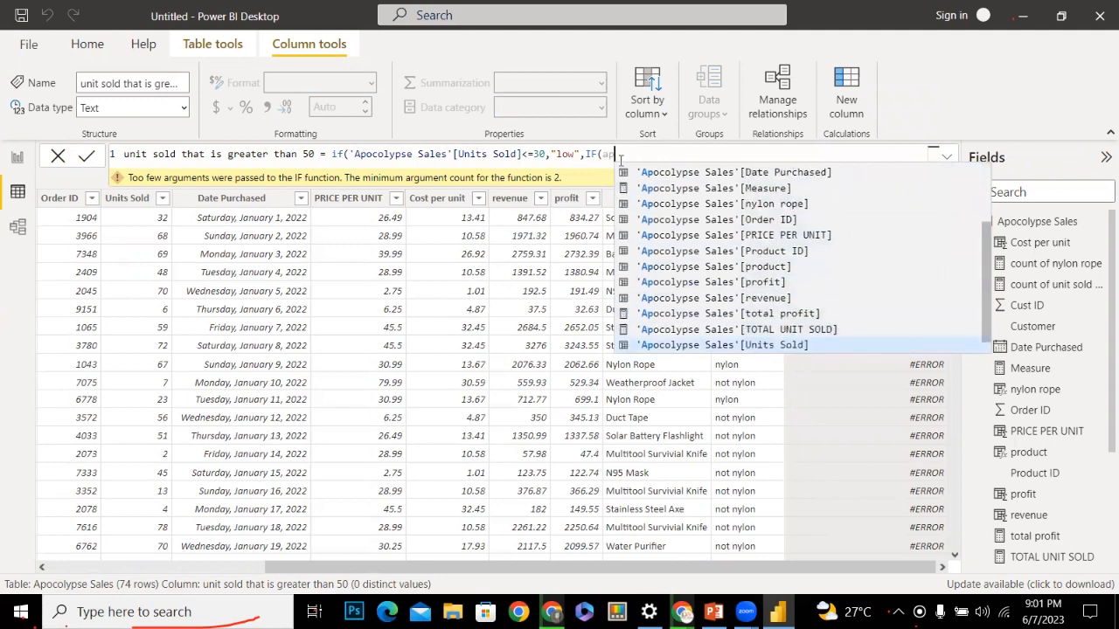
{"action": "key", "text": "Tab"}
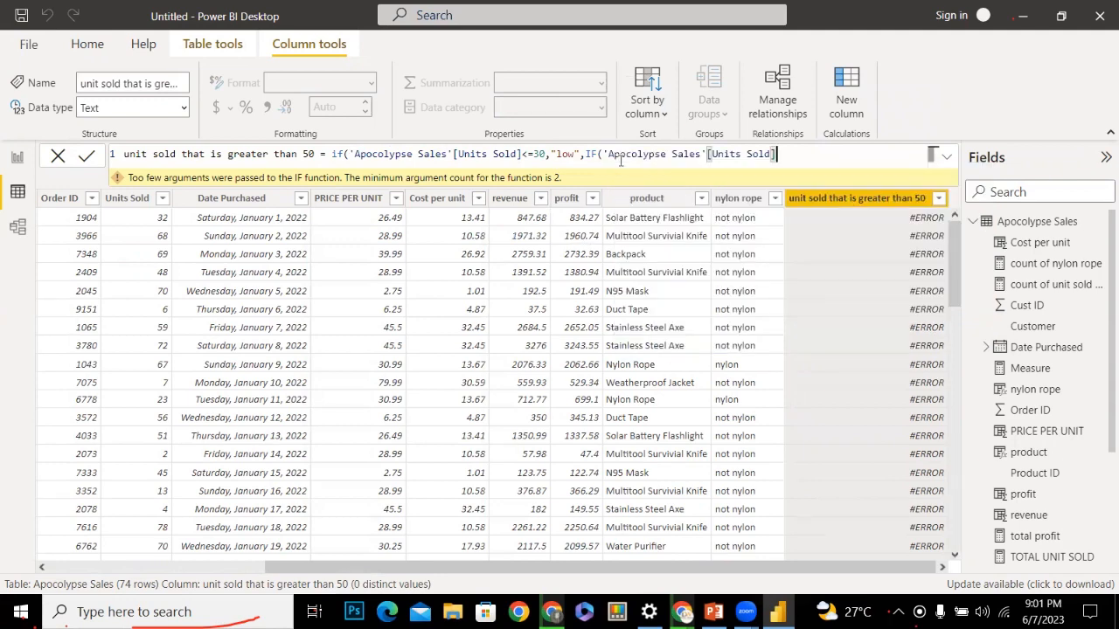
Give the nested IF the condition <=50 and "Medieum" as its true result
{"action": "type", "text": "<="}
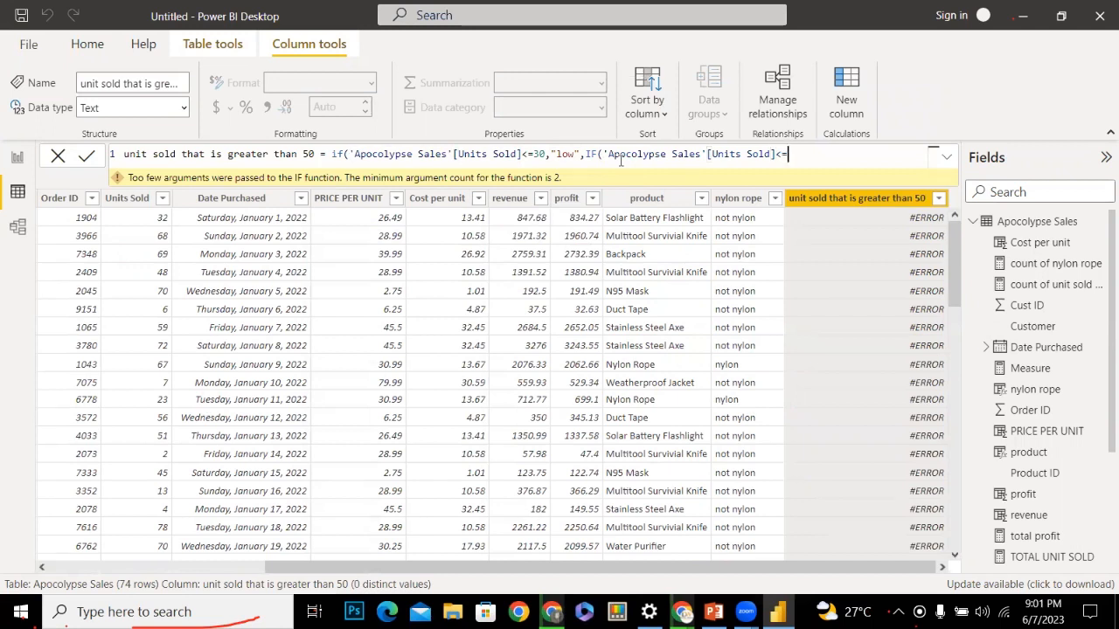
{"action": "type", "text": "50,"}
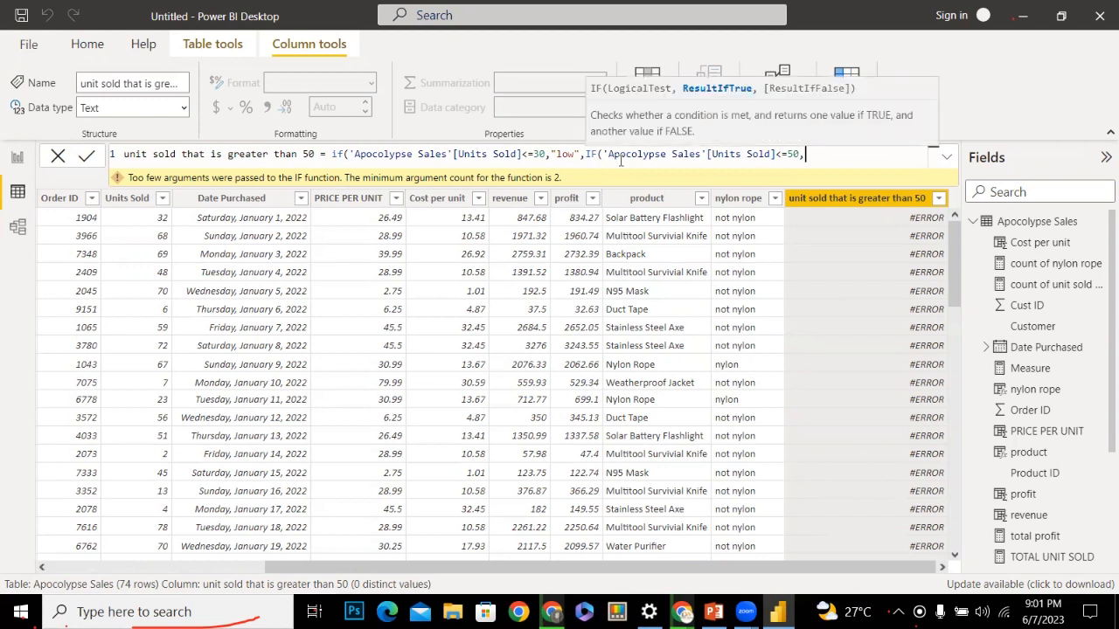
{"action": "type", "text": "\""}
{"action": "type", "text": "Me"}
{"action": "type", "text": "diu"}
{"action": "type", "text": "mm"}
{"action": "key", "text": "BackSpace"}
{"action": "key", "text": "BackSpace"}
{"action": "key", "text": "BackSpace"}
{"action": "type", "text": "eum"}
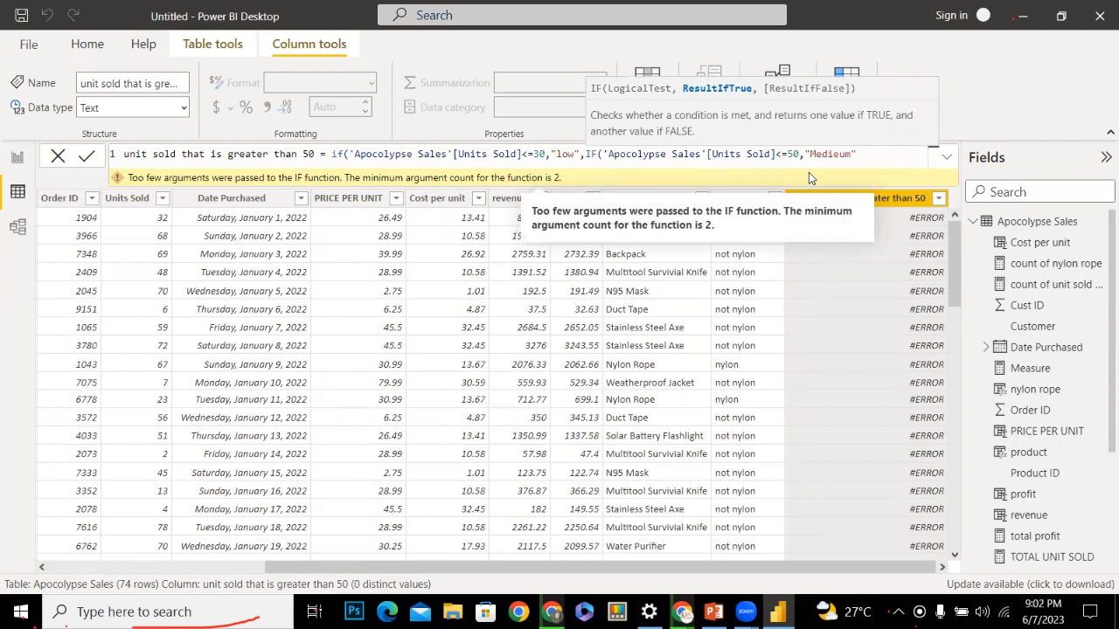
Add "High" as the nested IF's false result, close both functions and commit the column formula
{"action": "type", "text": ","}
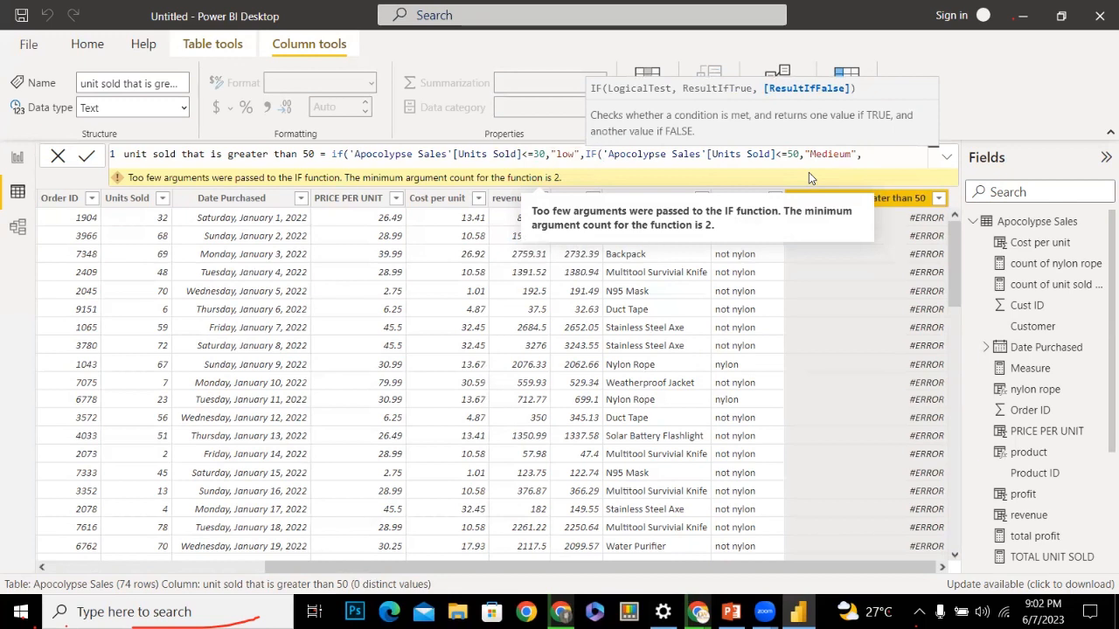
{"action": "type", "text": "\"\""}
{"action": "type", "text": "High\""}
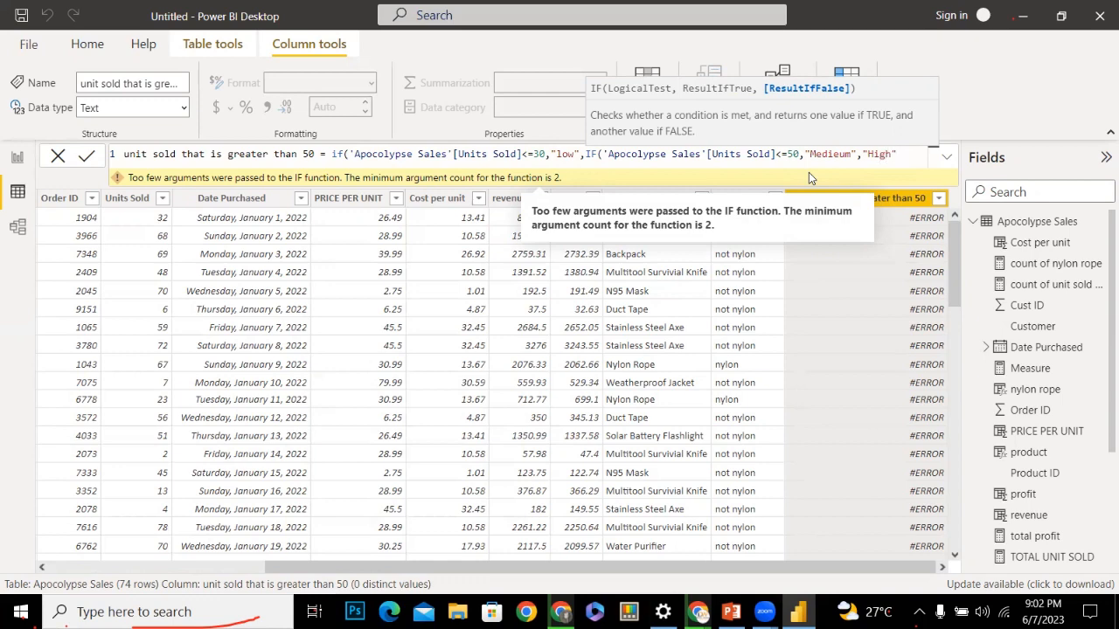
{"action": "type", "text": ")"}
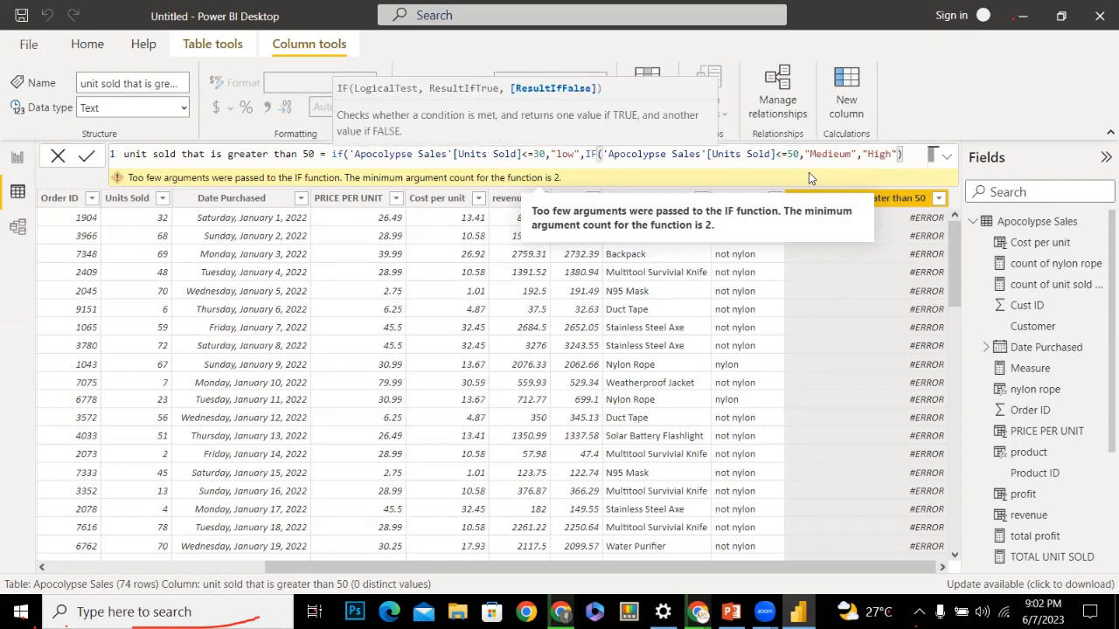
{"action": "key", "text": "Return"}
{"action": "type", "text": ")"}
{"action": "key", "text": "Return"}
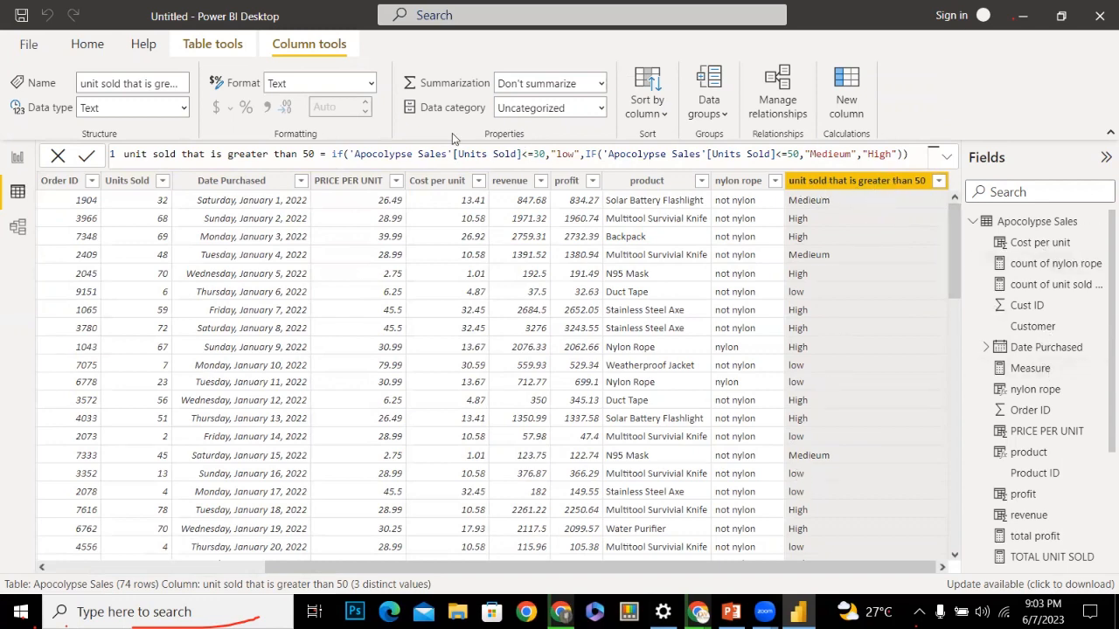
Rename the calculated column to Grouping in its formula and commit the change
{"action": "left_click_drag", "start_coordinate": [320, 154], "coordinate": [120, 159]}
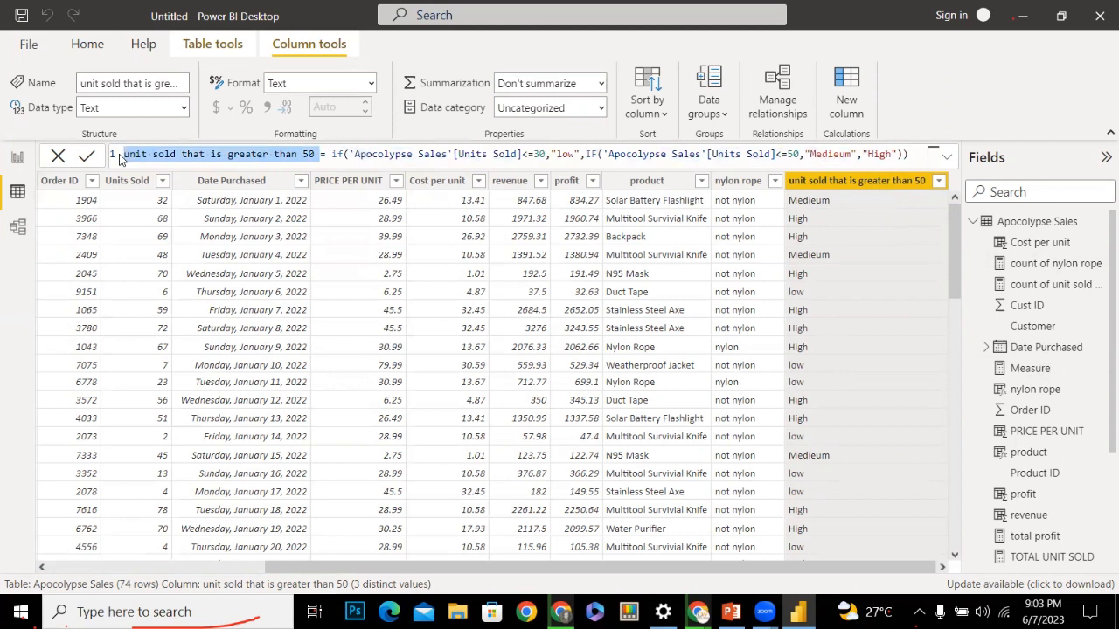
{"action": "type", "text": "Gro"}
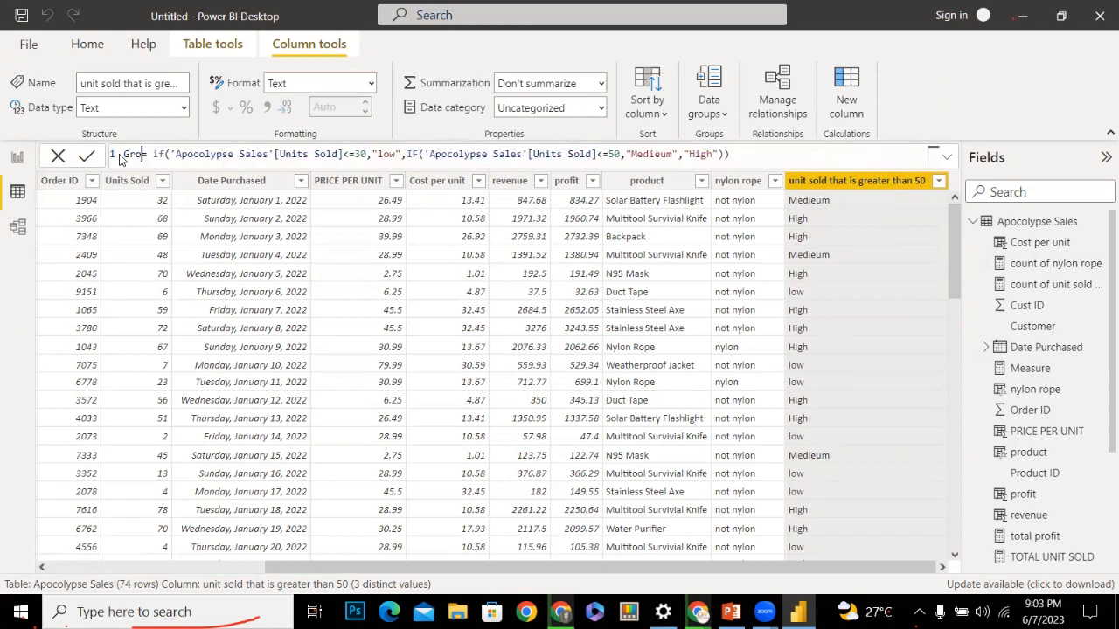
{"action": "type", "text": "uping="}
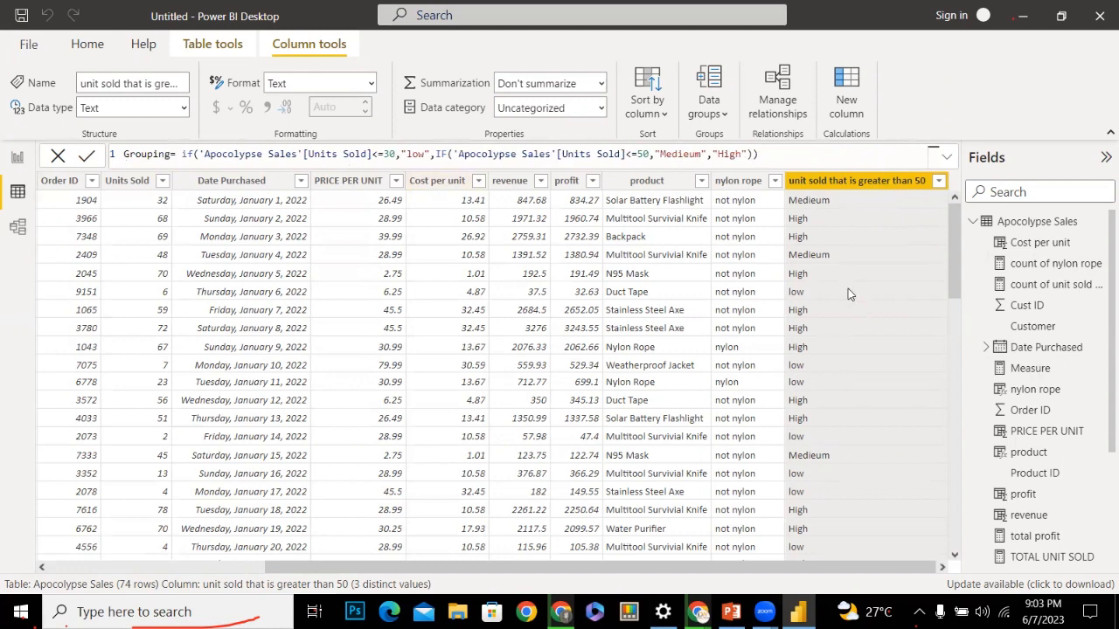
{"action": "key", "text": "Return"}
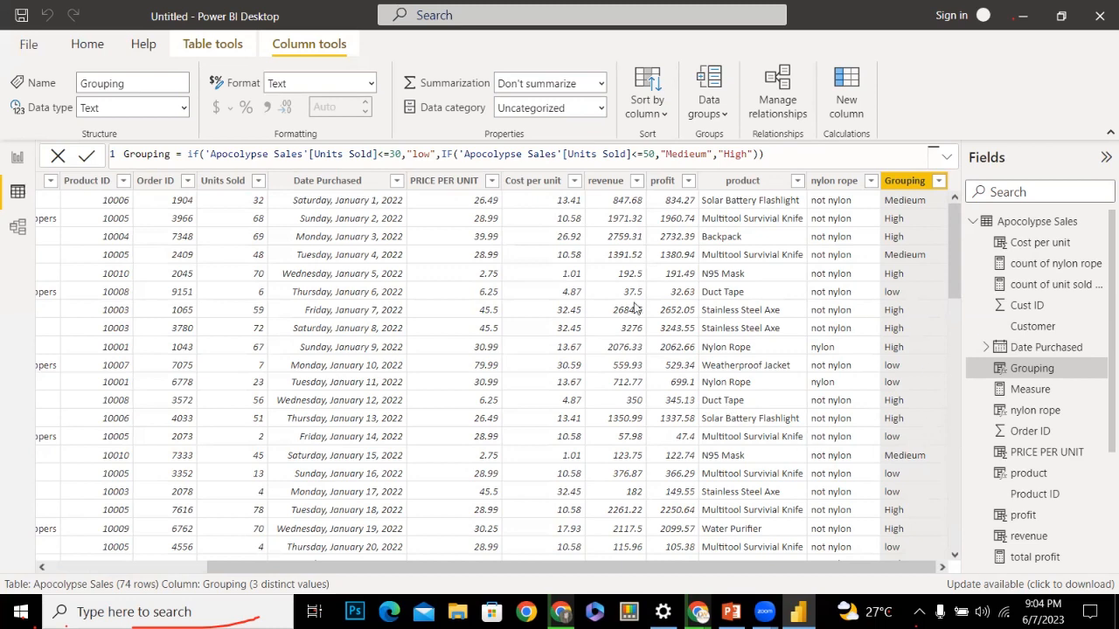
Add a new calculated column to Apocolypse Sales and start its formula with SELECTCOLUMNS on the 'Apocolypse Sales' table
{"action": "right_click", "coordinate": [1014, 223]}
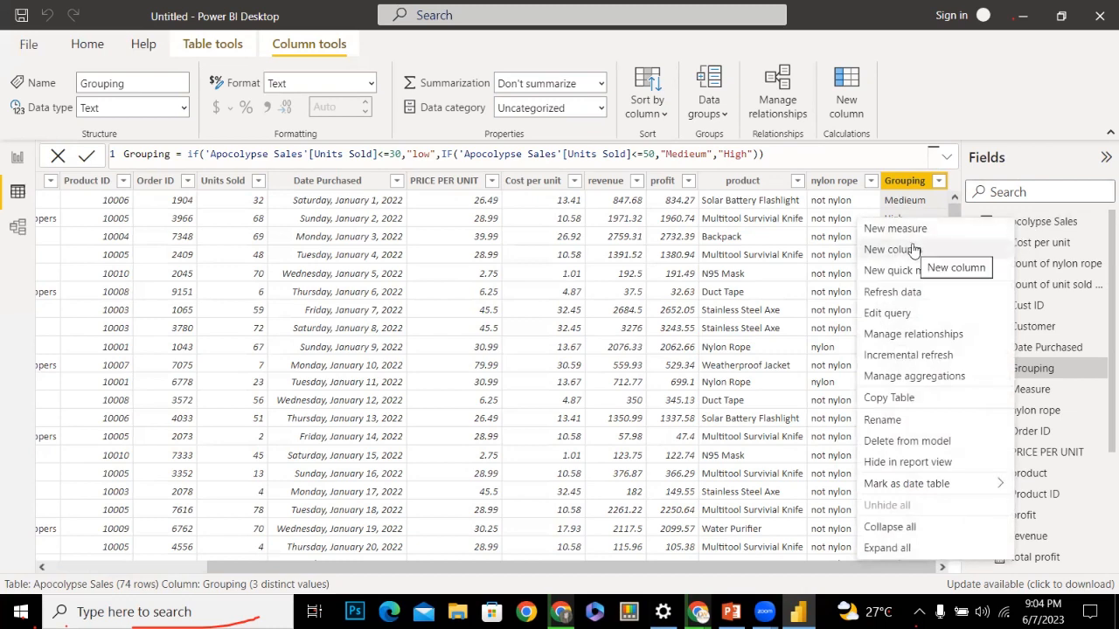
{"action": "left_click", "coordinate": [914, 250]}
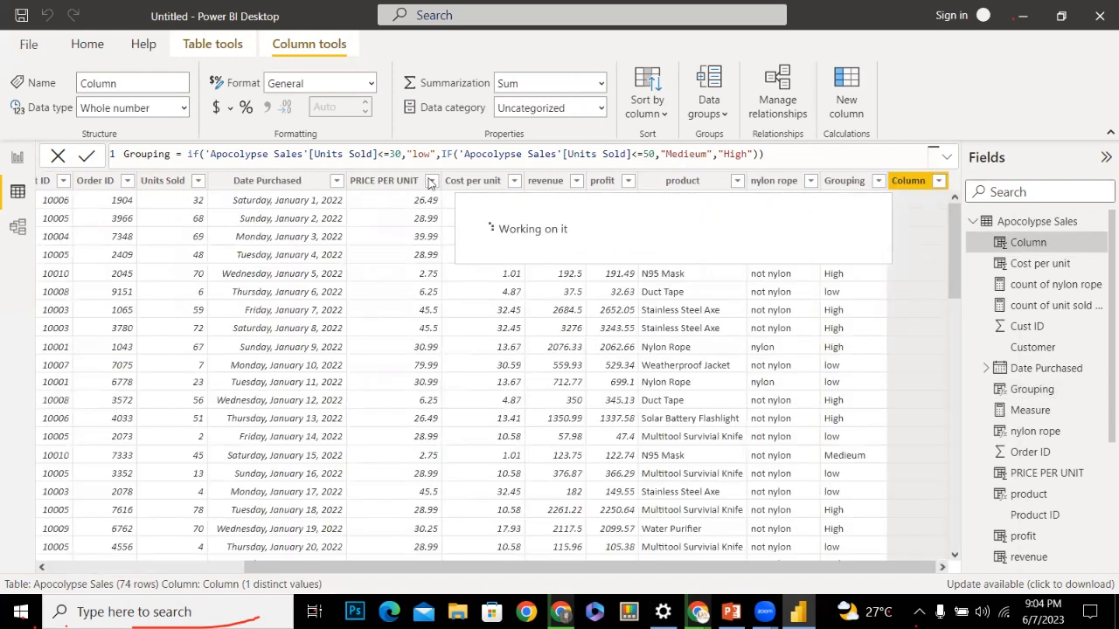
{"action": "left_click", "coordinate": [211, 154]}
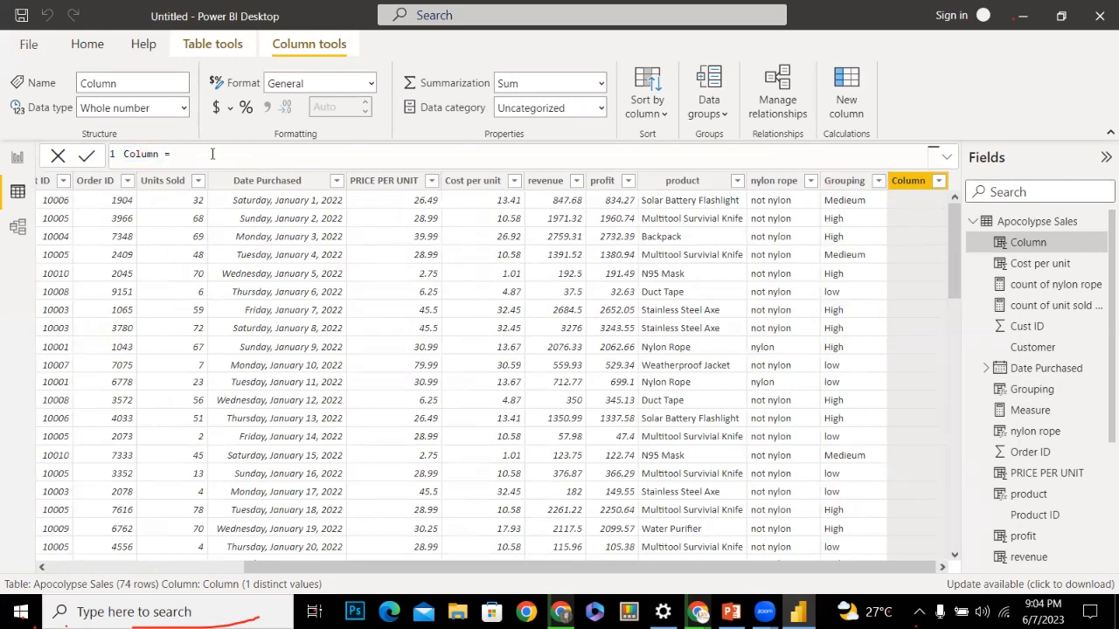
{"action": "type", "text": "sel"}
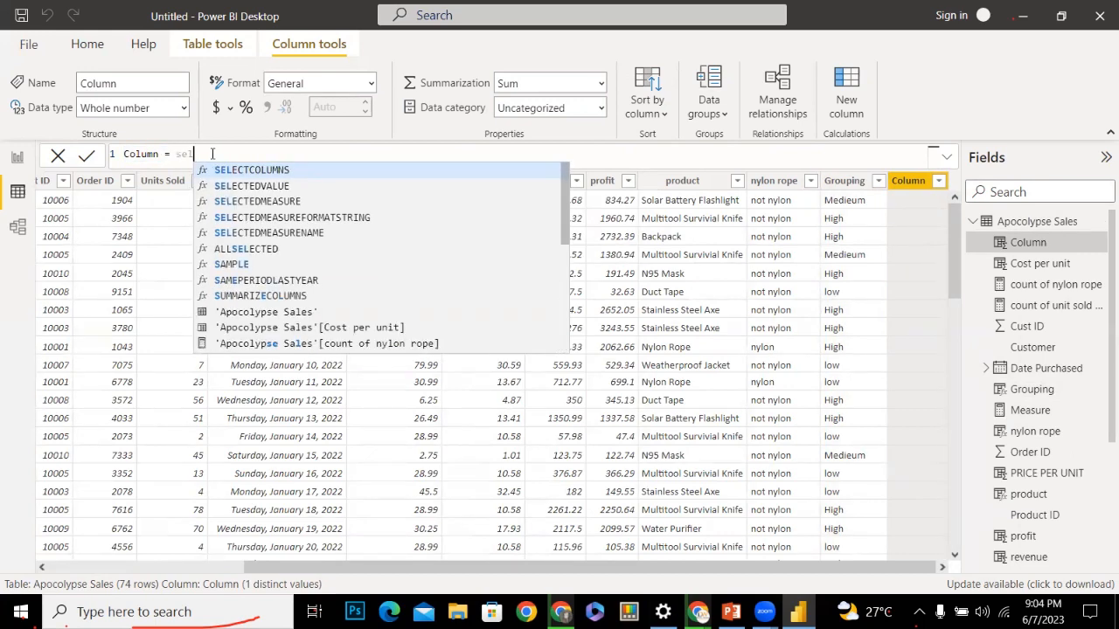
{"action": "key", "text": "Tab"}
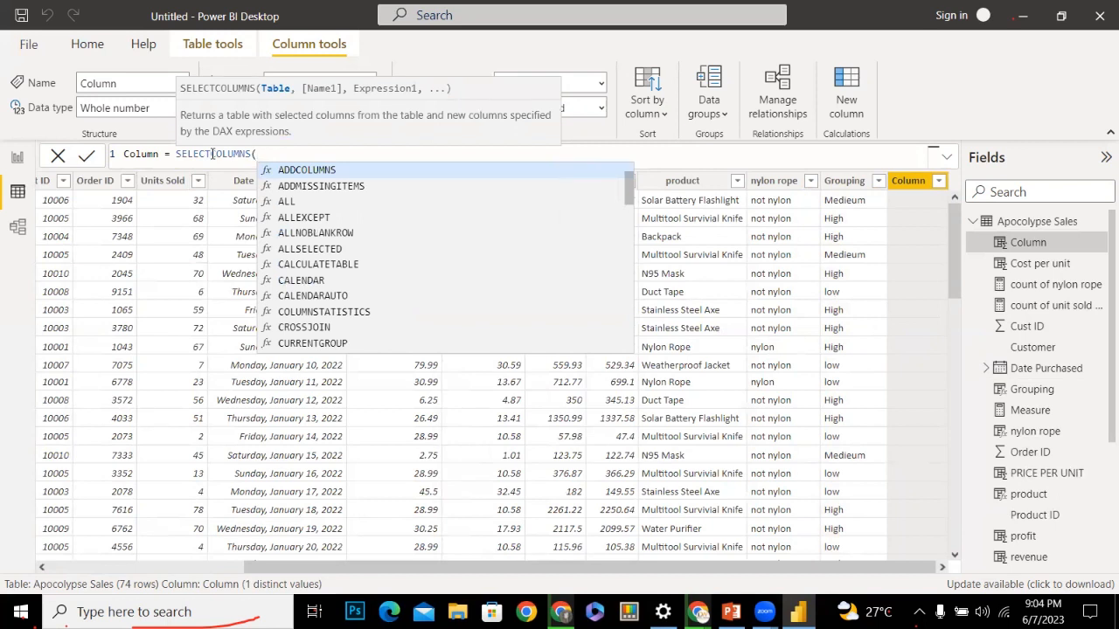
{"action": "type", "text": "a"}
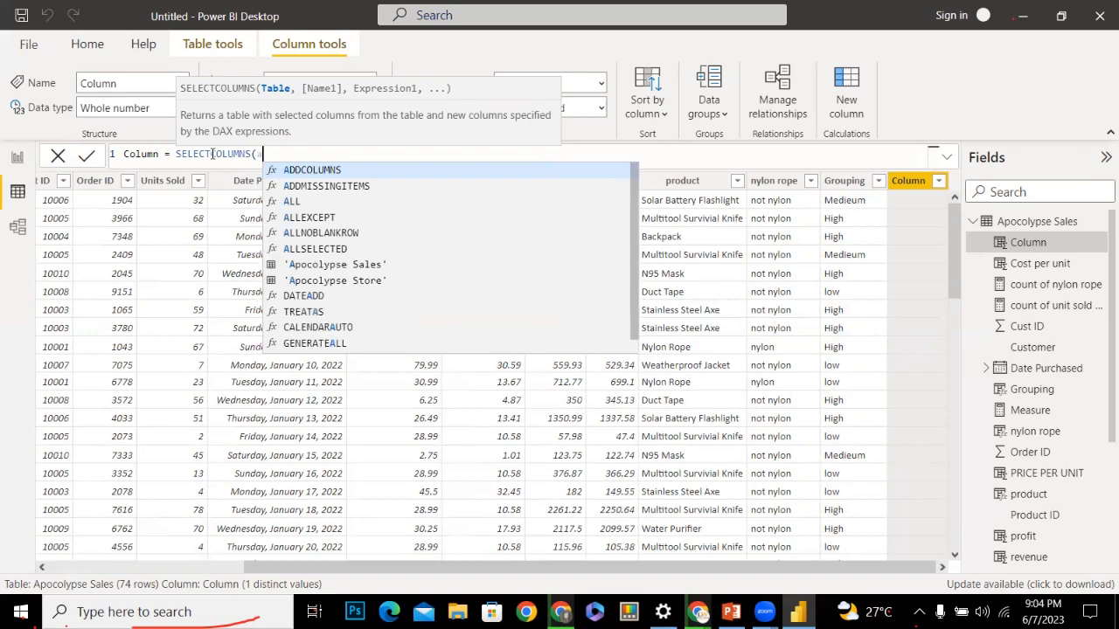
{"action": "type", "text": "p"}
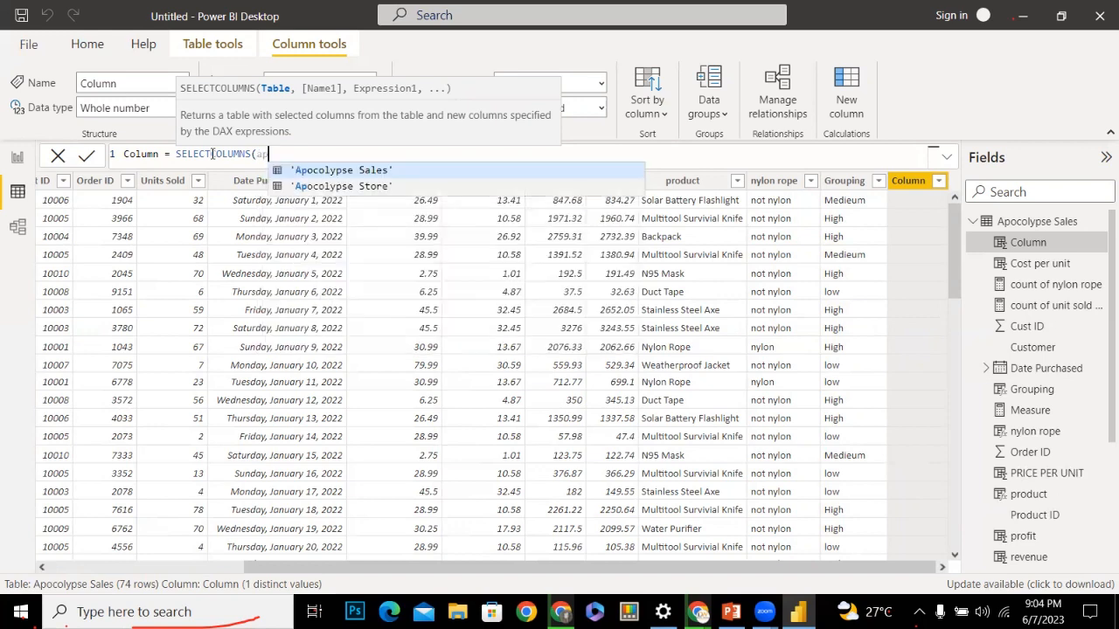
{"action": "key", "text": "Tab"}
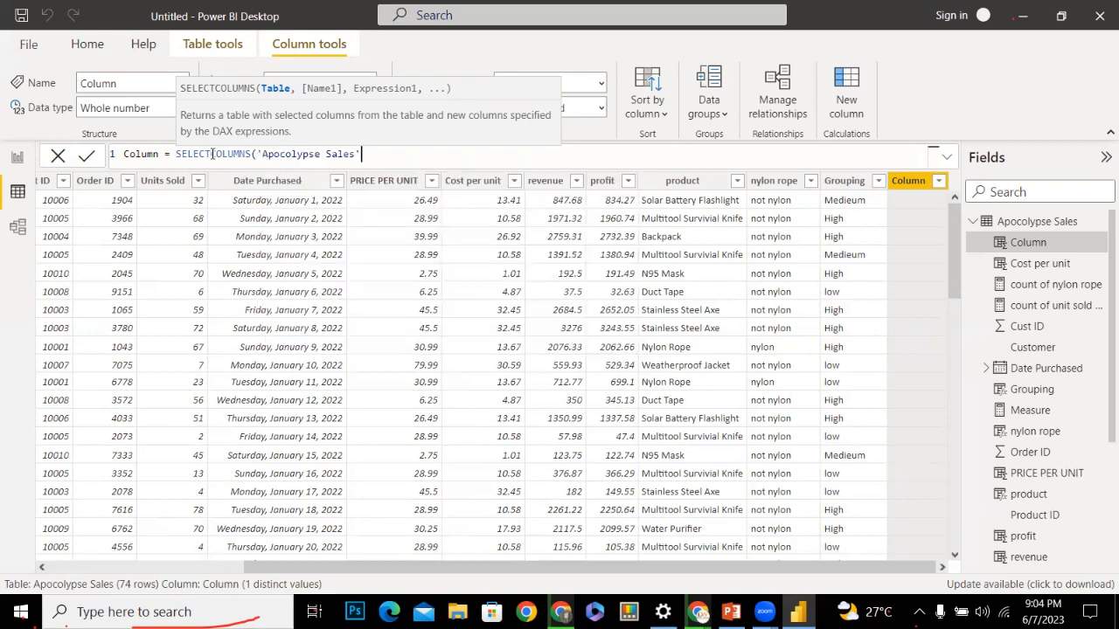
Leave the SELECTCOLUMNS name argument empty, use 'Apocolypse Sales'[Date Purchased] as the expression and commit the formula
{"action": "type", "text": ","}
{"action": "type", "text": ","}
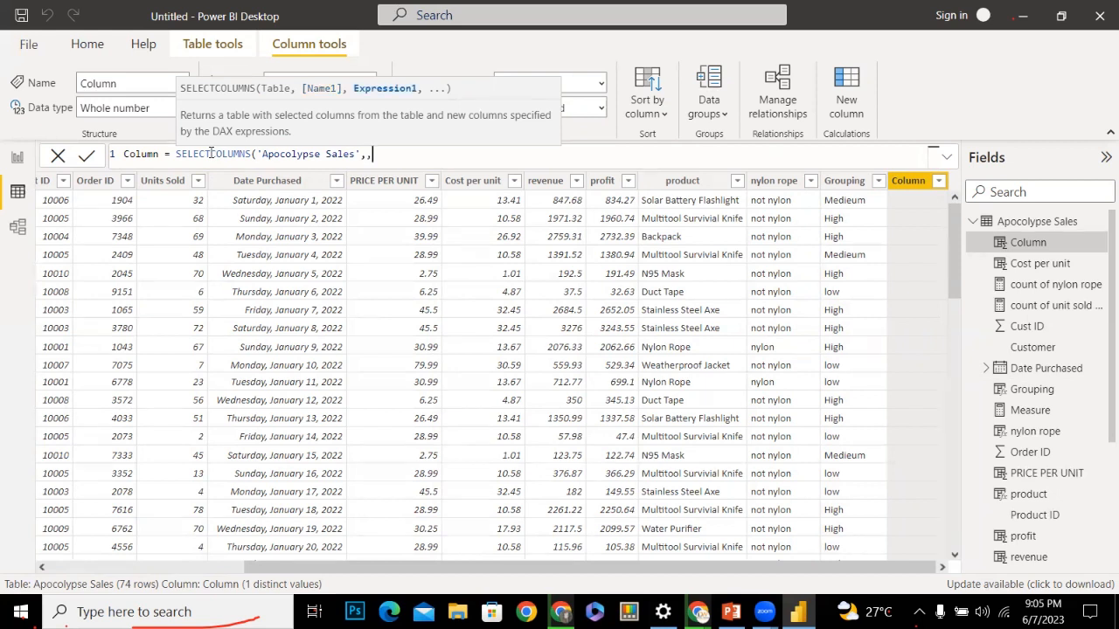
{"action": "key", "text": "BackSpace"}
{"action": "type", "text": ","}
{"action": "type", "text": "date"}
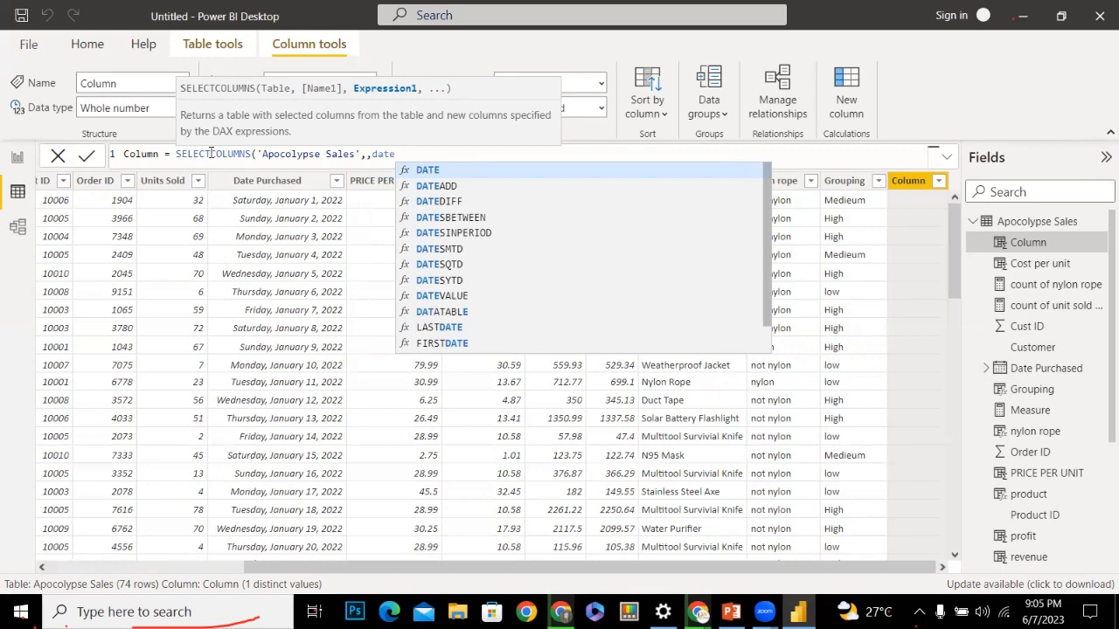
{"action": "key", "text": "BackSpace"}
{"action": "key", "text": "BackSpace"}
{"action": "key", "text": "BackSpace"}
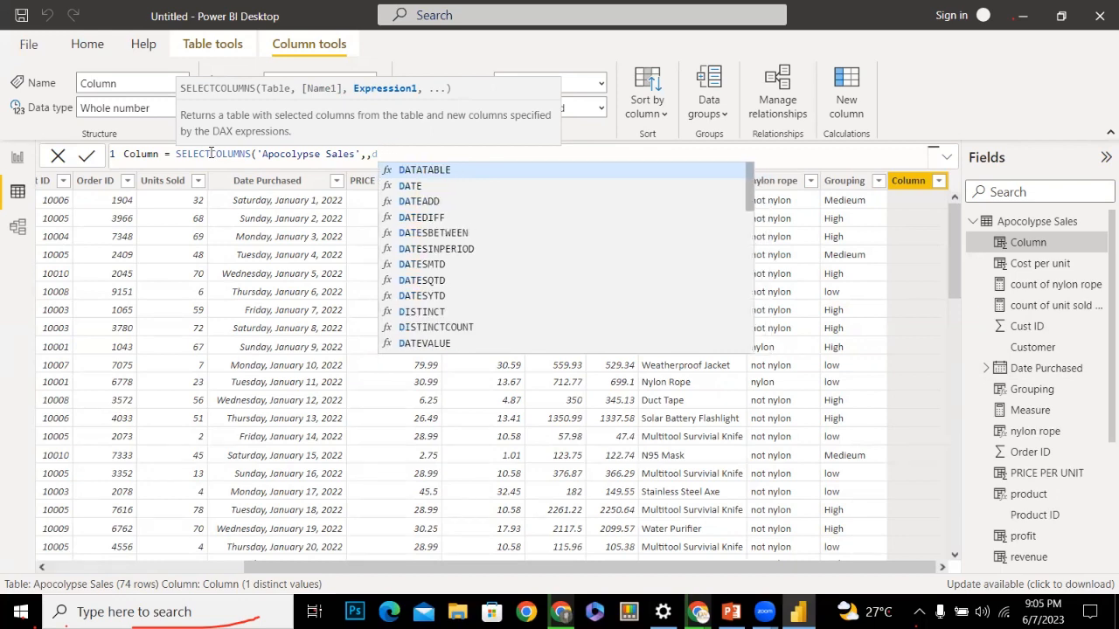
{"action": "type", "text": "ap"}
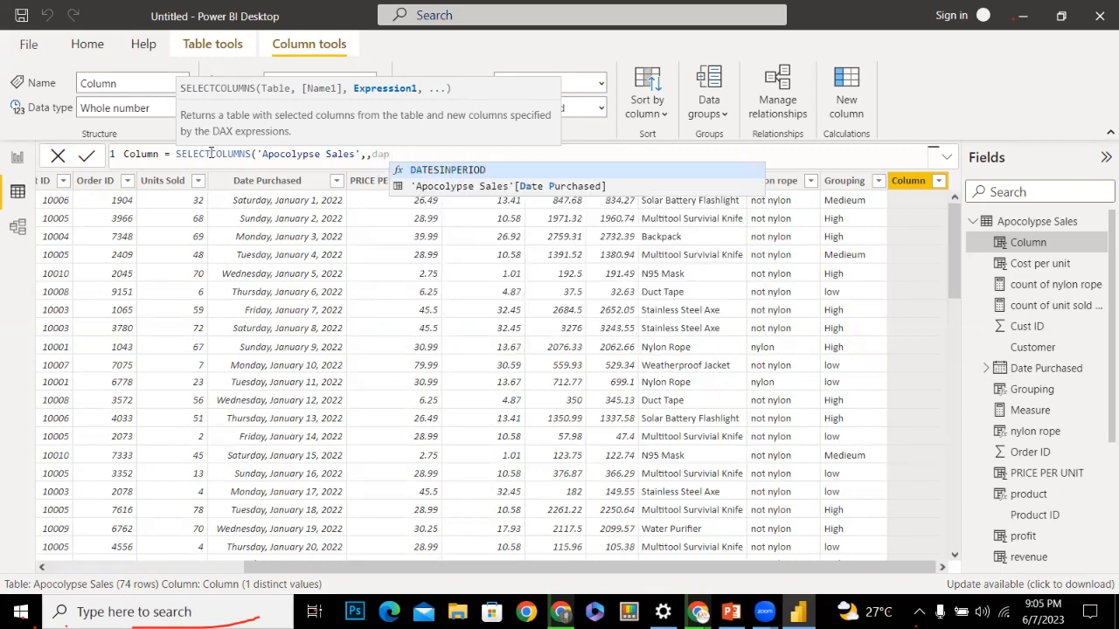
{"action": "key", "text": "Down"}
{"action": "key", "text": "Tab"}
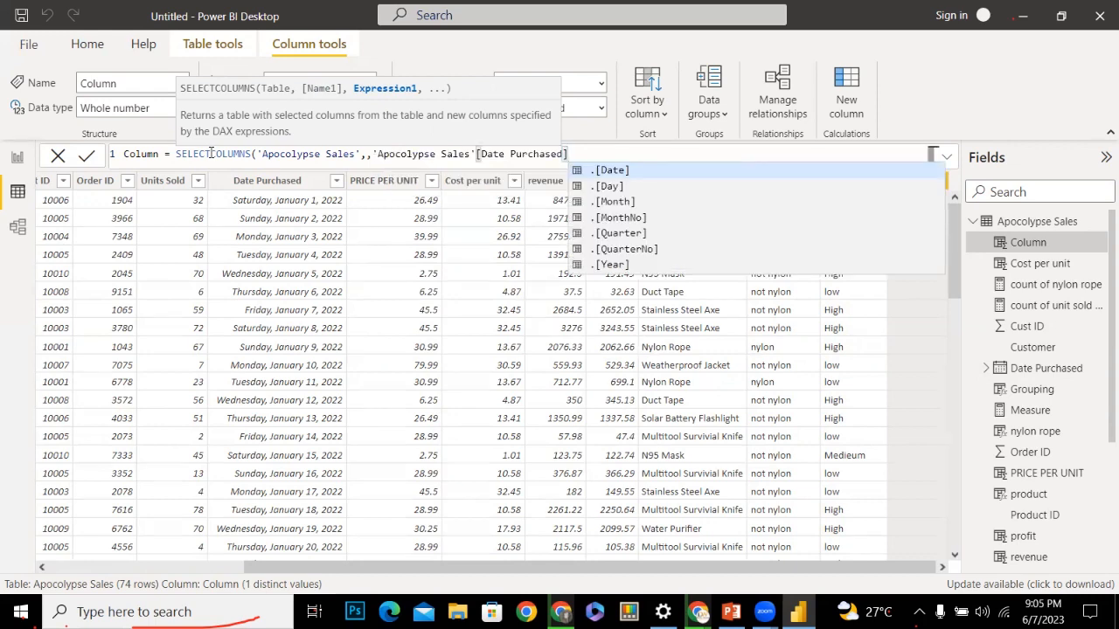
{"action": "type", "text": ")"}
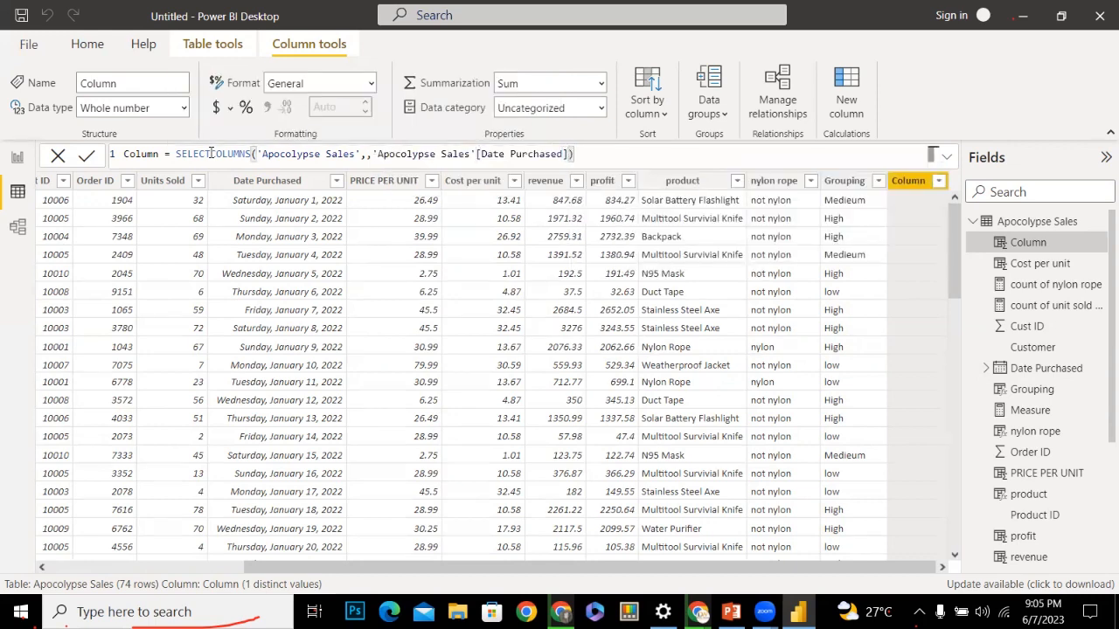
{"action": "key", "text": "Return"}
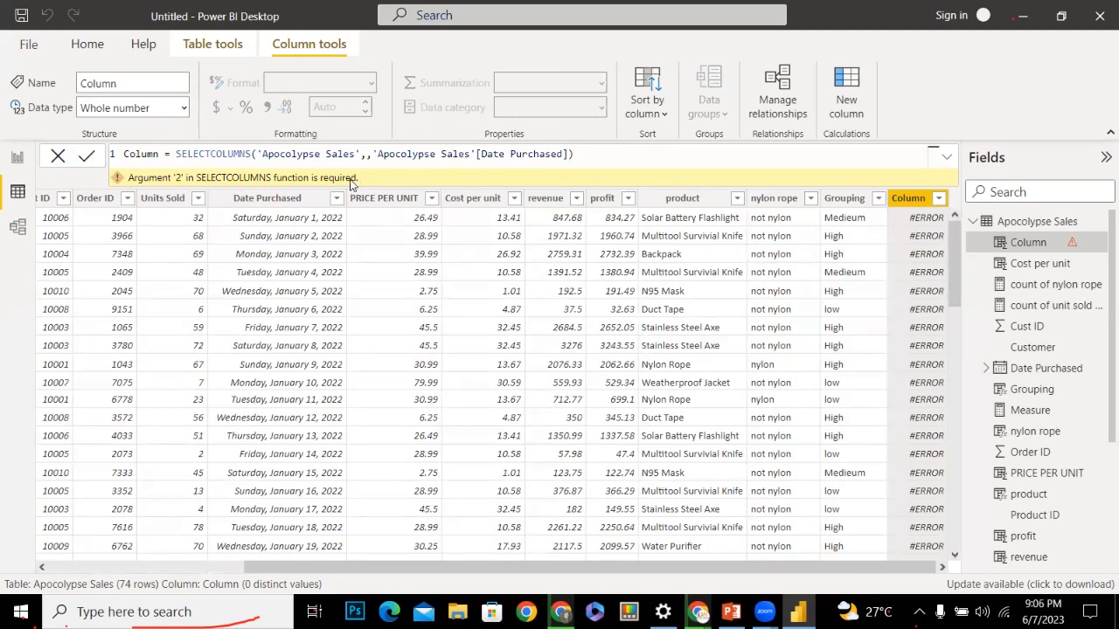
{"action": "left_click", "coordinate": [367, 155]}
{"action": "type", "text": "name"}
{"action": "key", "text": "BackSpace"}
{"action": "key", "text": "BackSpace"}
{"action": "key", "text": "BackSpace"}
{"action": "key", "text": "BackSpace"}
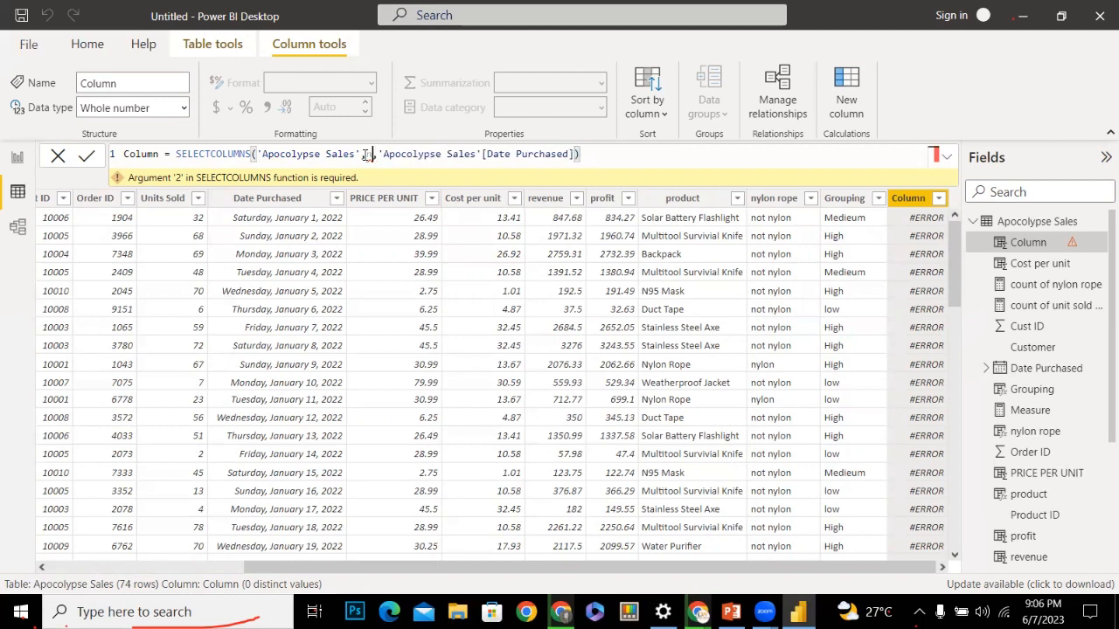
{"action": "type", "text": ","}
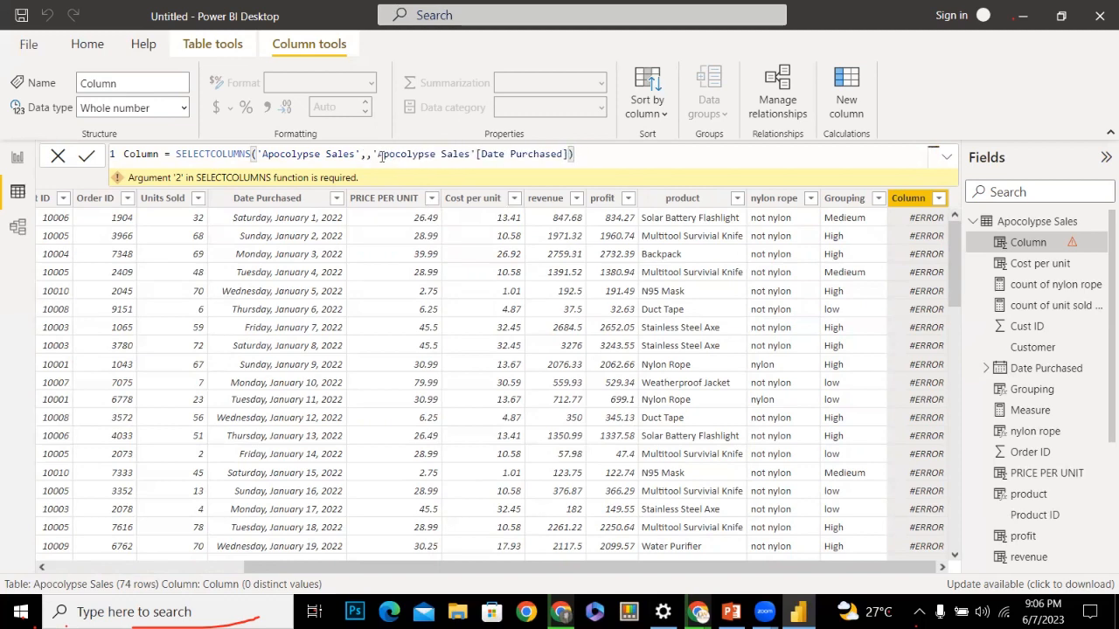
{"action": "key", "text": "BackSpace"}
{"action": "type", "text": "dat"}
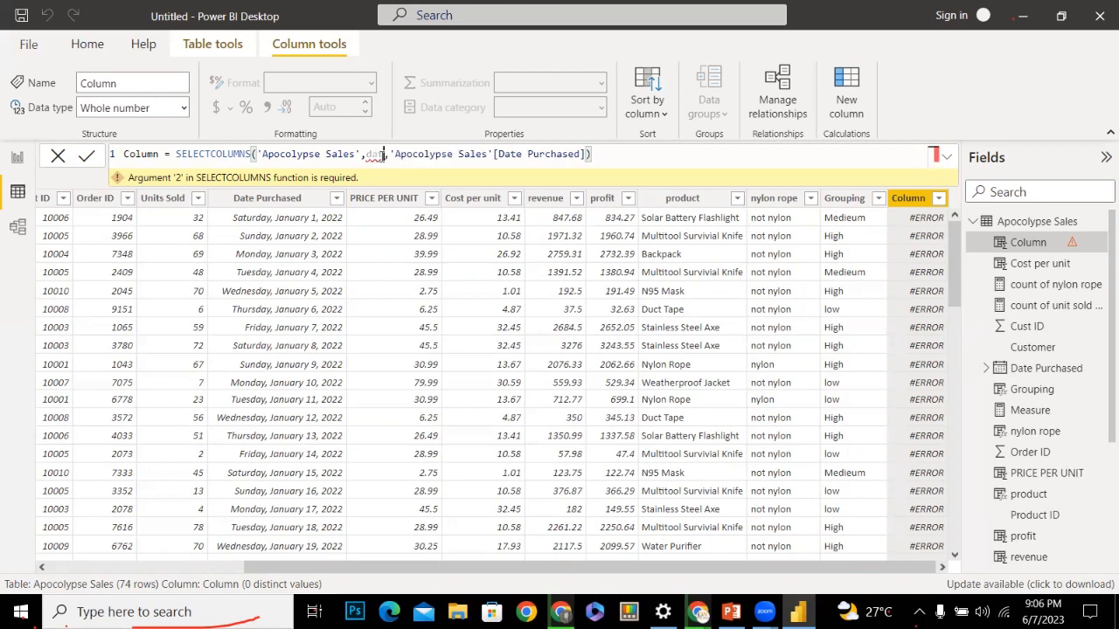
{"action": "key", "text": "BackSpace"}
{"action": "key", "text": "BackSpace"}
{"action": "key", "text": "BackSpace"}
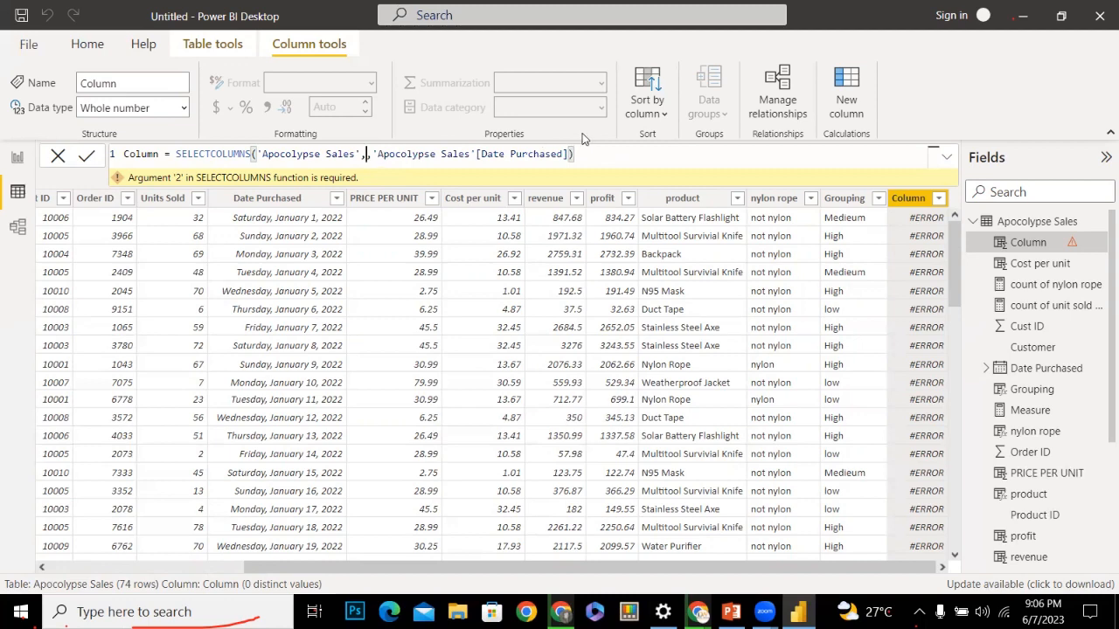
Remove the Date Purchased expression from the column's SELECTCOLUMNS formula and enter "date" as the name argument
{"action": "left_click", "coordinate": [581, 162]}
{"action": "key", "text": "BackSpace"}
{"action": "key", "text": "BackSpace"}
{"action": "key", "text": "BackSpace"}
{"action": "key", "text": "BackSpace"}
{"action": "key", "text": "BackSpace"}
{"action": "key", "text": "BackSpace"}
{"action": "key", "text": "BackSpace"}
{"action": "key", "text": "BackSpace"}
{"action": "key", "text": "BackSpace"}
{"action": "key", "text": "BackSpace"}
{"action": "key", "text": "BackSpace"}
{"action": "key", "text": "BackSpace"}
{"action": "key", "text": "BackSpace"}
{"action": "key", "text": "BackSpace"}
{"action": "key", "text": "BackSpace"}
{"action": "key", "text": "BackSpace"}
{"action": "key", "text": "BackSpace"}
{"action": "key", "text": "BackSpace"}
{"action": "key", "text": "BackSpace"}
{"action": "key", "text": "BackSpace"}
{"action": "key", "text": "BackSpace"}
{"action": "key", "text": "BackSpace"}
{"action": "key", "text": "BackSpace"}
{"action": "key", "text": "BackSpace"}
{"action": "key", "text": "BackSpace"}
{"action": "key", "text": "BackSpace"}
{"action": "key", "text": "BackSpace"}
{"action": "key", "text": "BackSpace"}
{"action": "key", "text": "BackSpace"}
{"action": "key", "text": "BackSpace"}
{"action": "key", "text": "BackSpace"}
{"action": "key", "text": "BackSpace"}
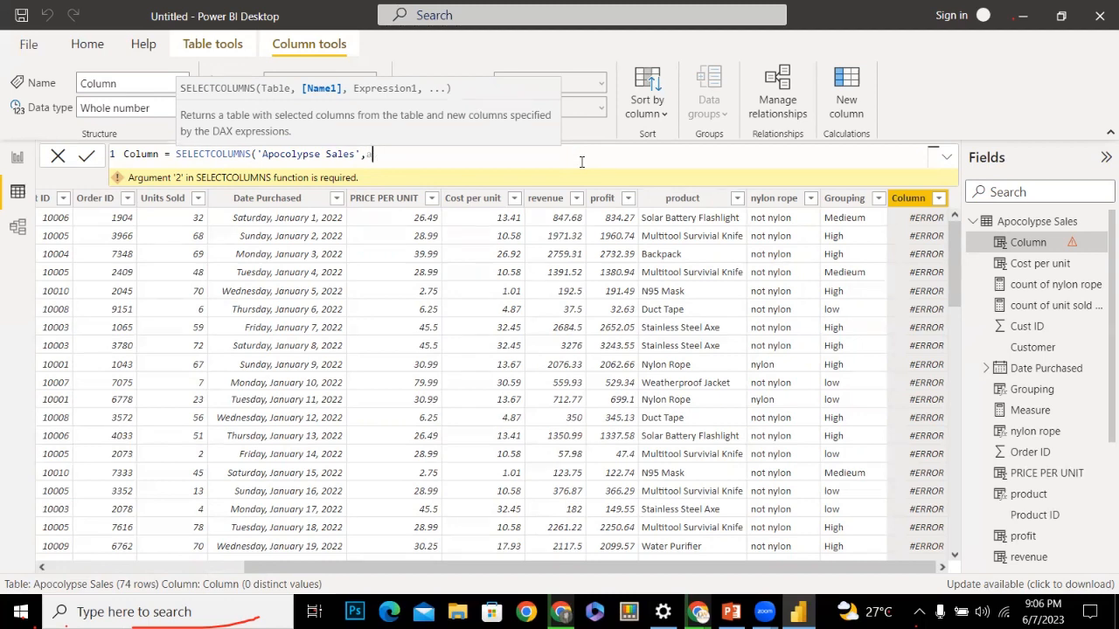
{"action": "type", "text": "\""}
{"action": "type", "text": "date"}
{"action": "type", "text": "\","}
Use 'Apocolypse Sales'[Date Purchased] as the expression, close the SELECTCOLUMNS function and commit the column formula
{"action": "type", "text": "a"}
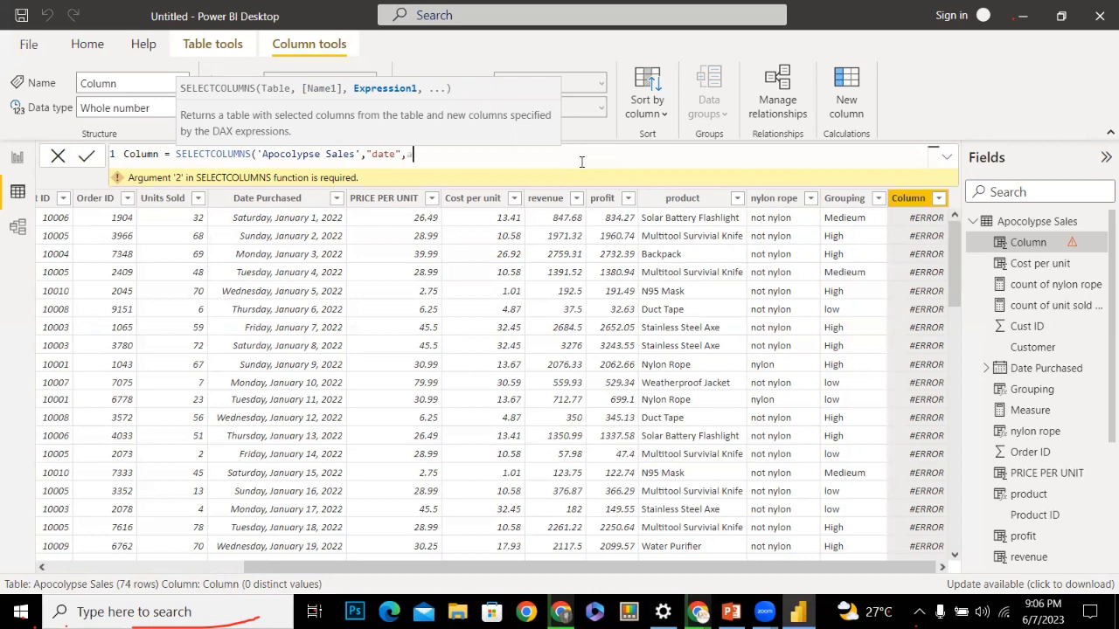
{"action": "type", "text": "po"}
{"action": "key", "text": "Down"}
{"action": "key", "text": "Down"}
{"action": "key", "text": "Down"}
{"action": "key", "text": "Down"}
{"action": "key", "text": "Down"}
{"action": "key", "text": "Down"}
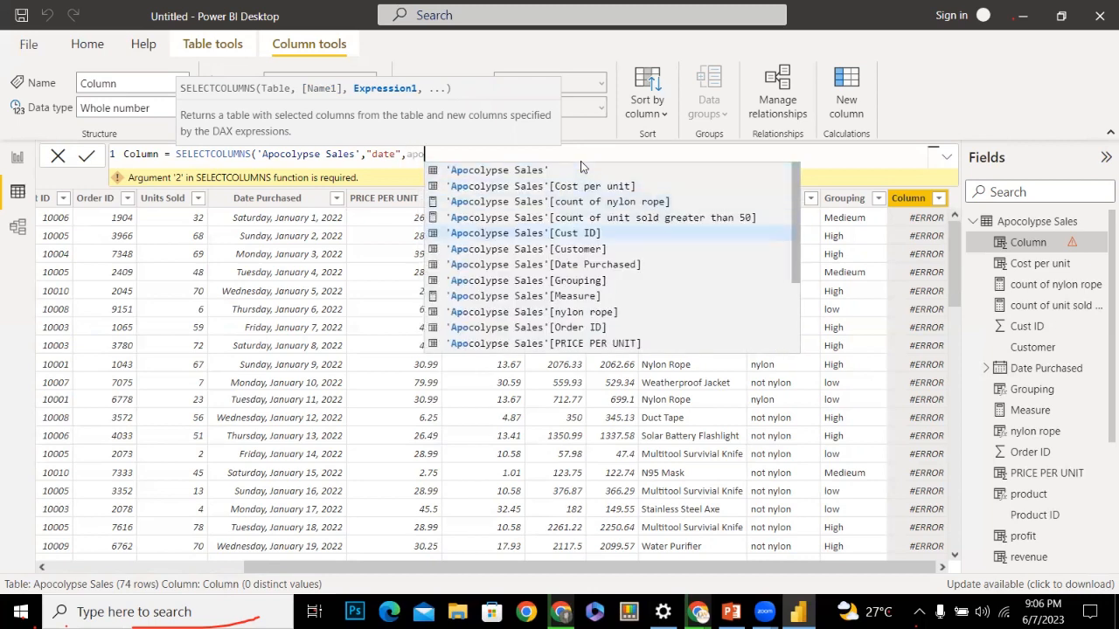
{"action": "key", "text": "Down"}
{"action": "key", "text": "Down"}
{"action": "key", "text": "Up"}
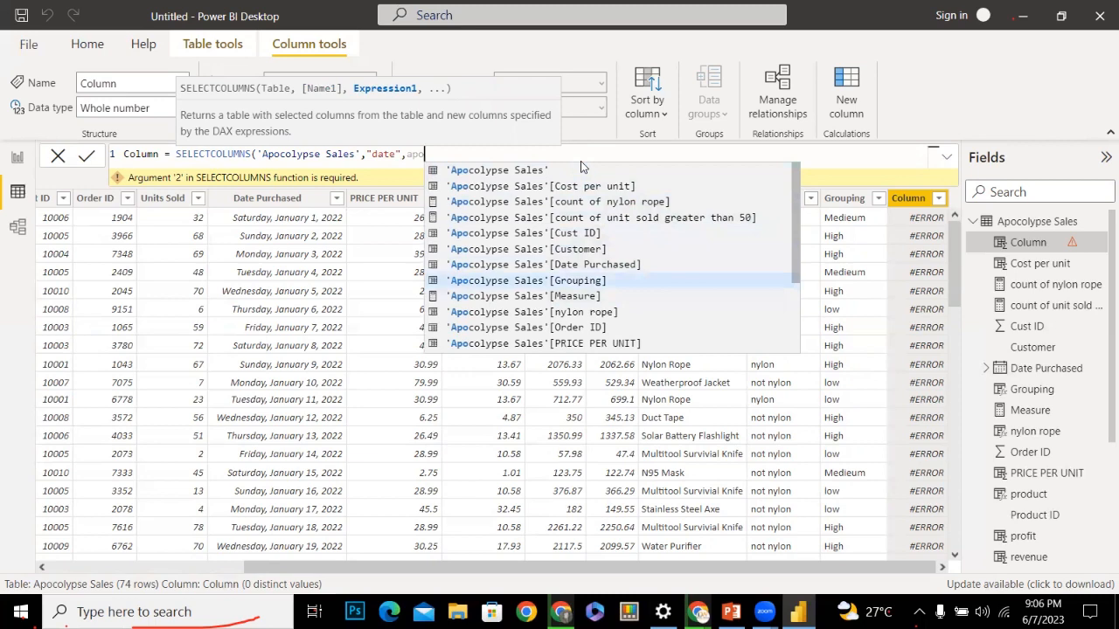
{"action": "key", "text": "Down"}
{"action": "key", "text": "Down"}
{"action": "key", "text": "Up"}
{"action": "key", "text": "Up"}
{"action": "key", "text": "Up"}
{"action": "key", "text": "Up"}
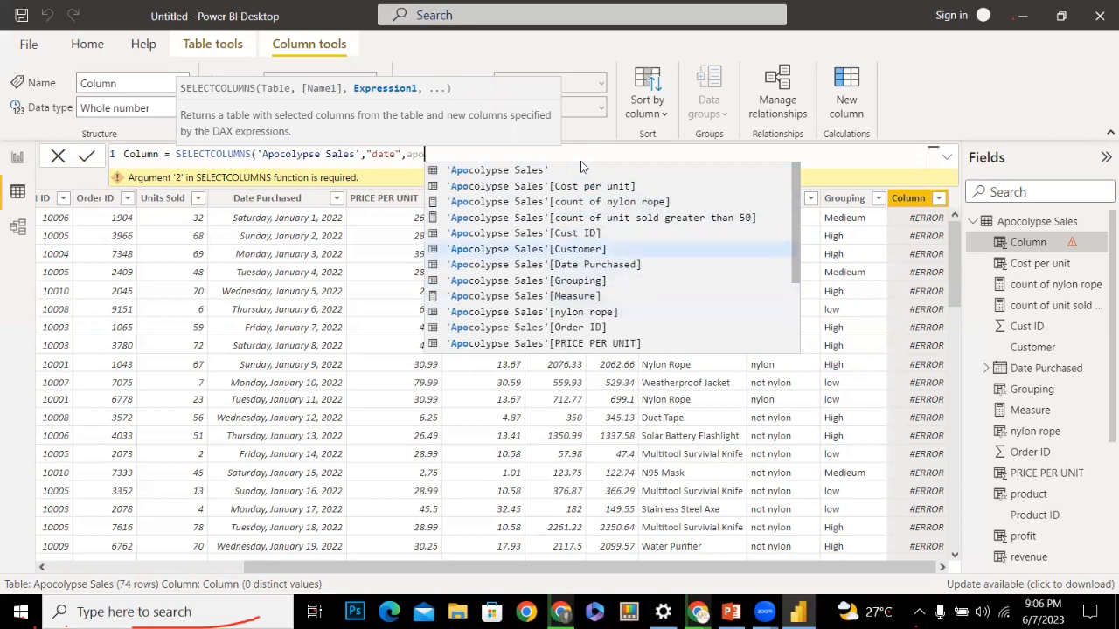
{"action": "key", "text": "Down"}
{"action": "key", "text": "Tab"}
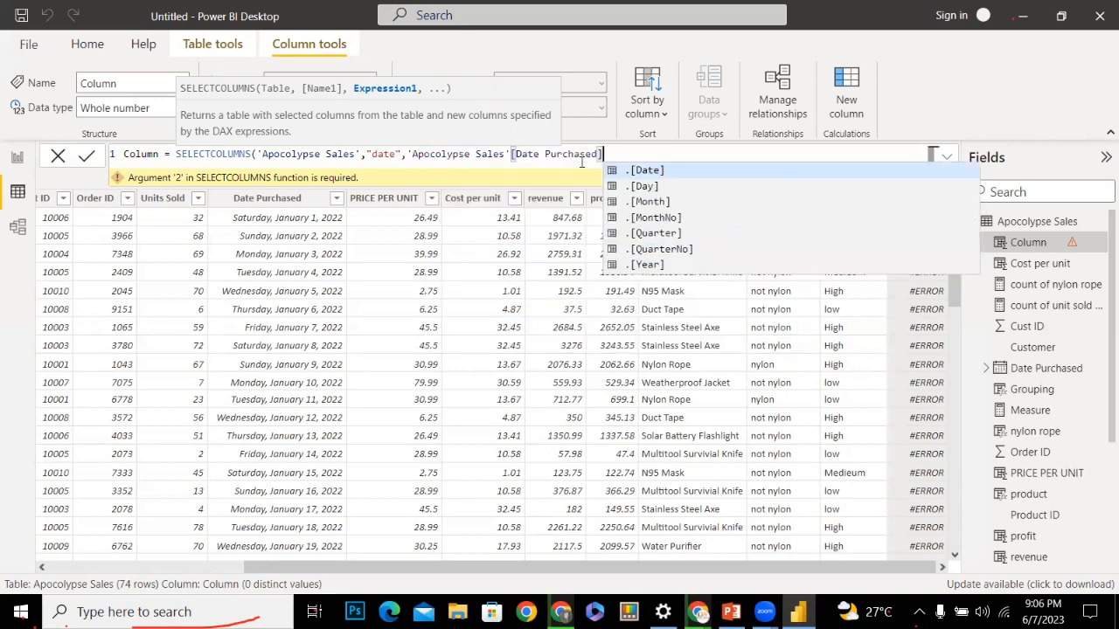
{"action": "type", "text": "0"}
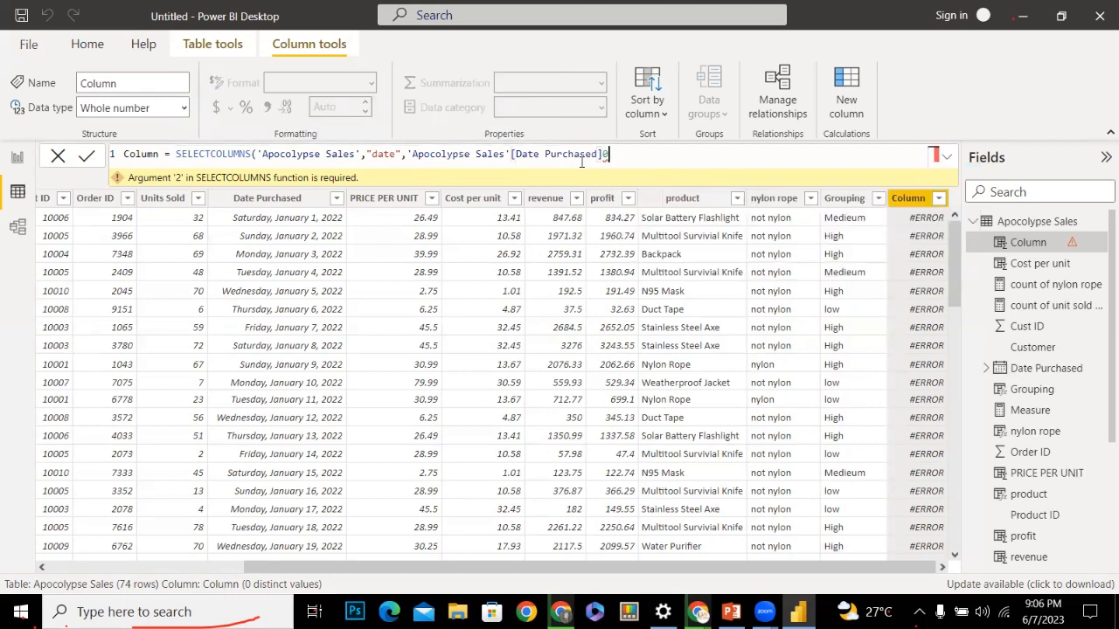
{"action": "key", "text": "BackSpace"}
{"action": "type", "text": ")"}
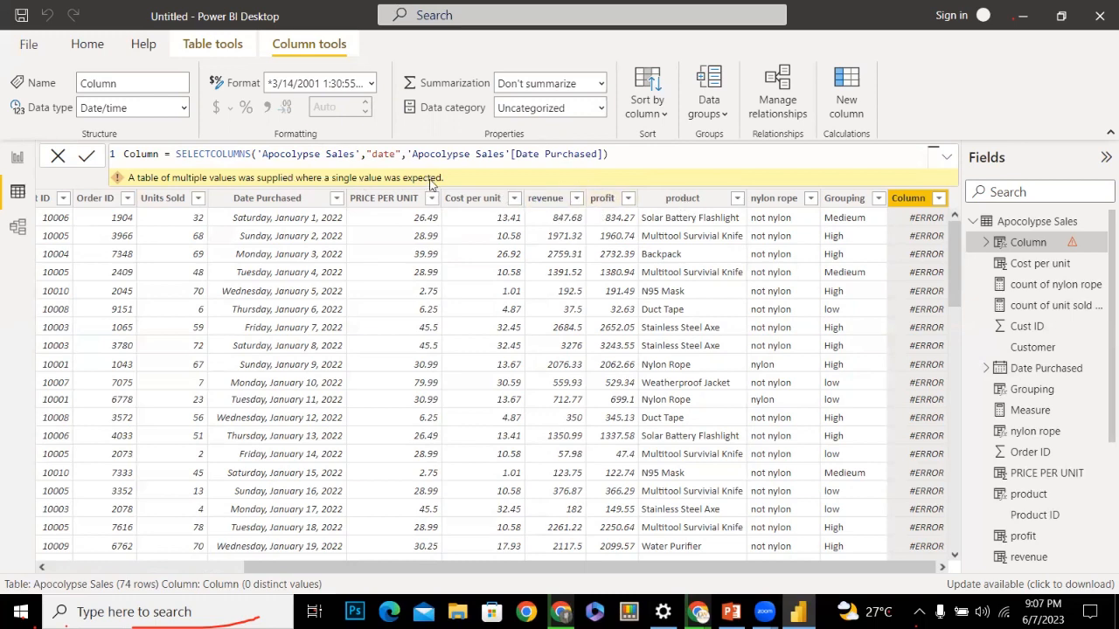
Delete the calculated column holding the SELECTCOLUMNS formula from the Apocolypse Sales table
{"action": "right_click", "coordinate": [910, 208]}
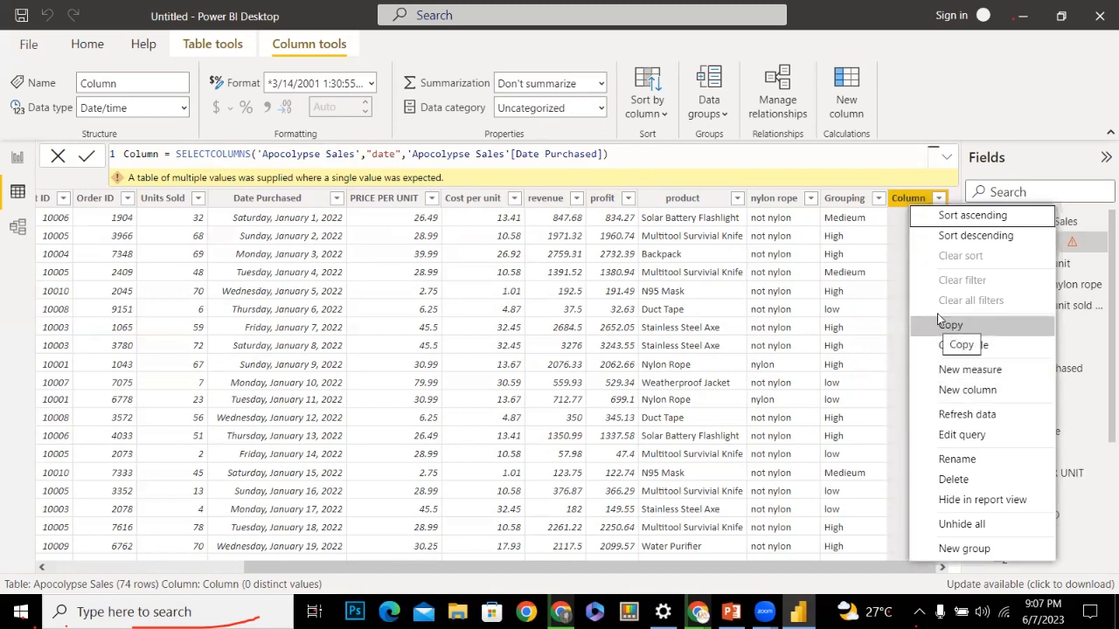
{"action": "left_click", "coordinate": [955, 479]}
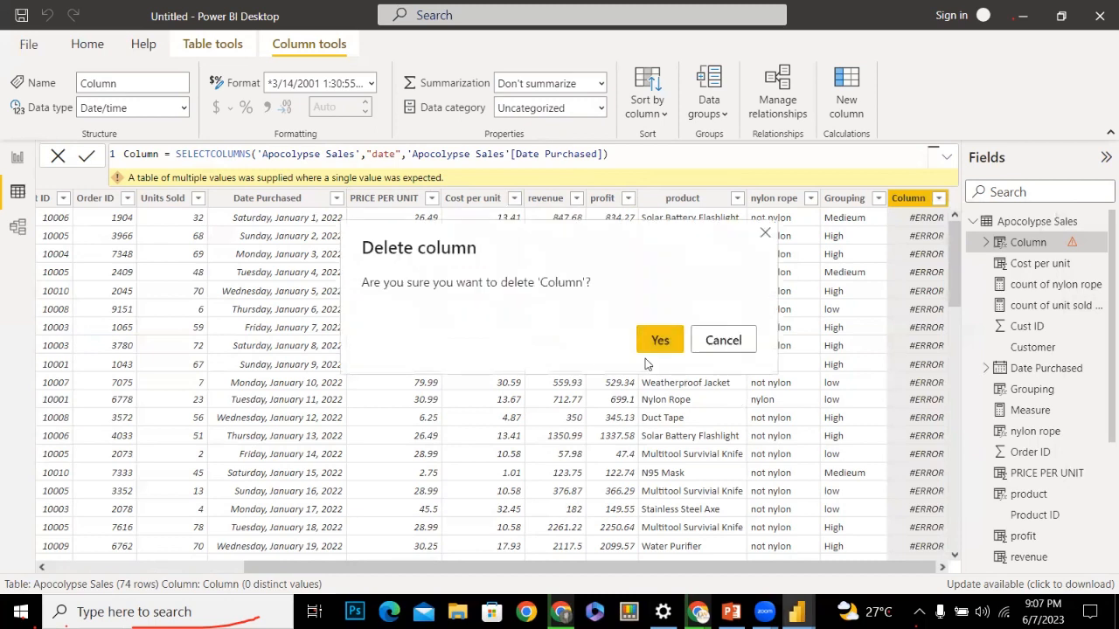
{"action": "left_click", "coordinate": [648, 346]}
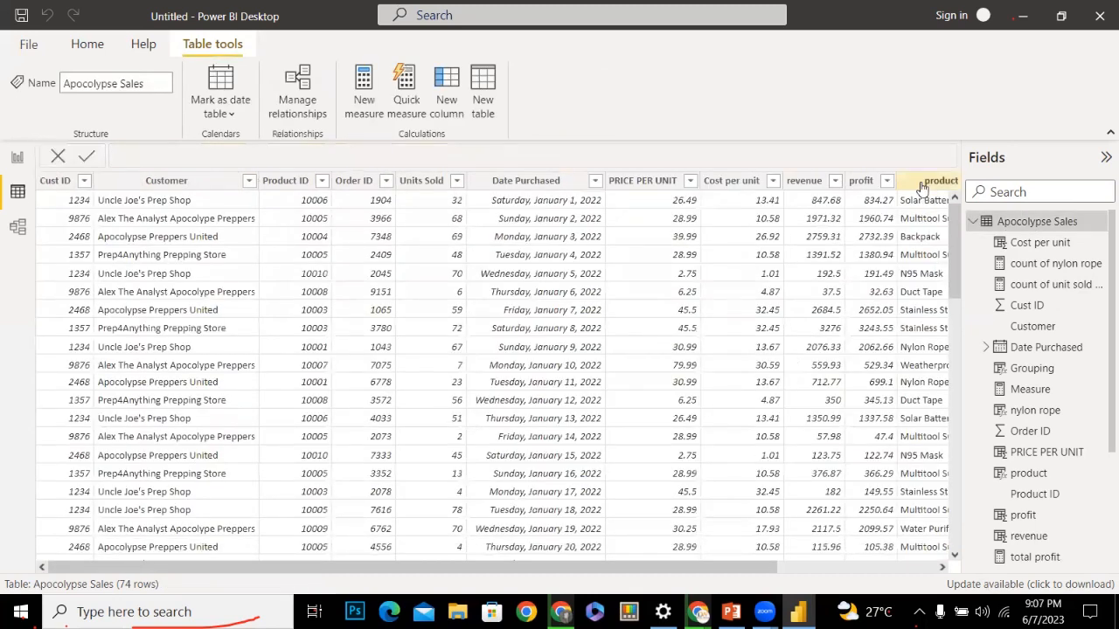
{"action": "left_click", "coordinate": [921, 188]}
{"action": "right_click", "coordinate": [1014, 223]}
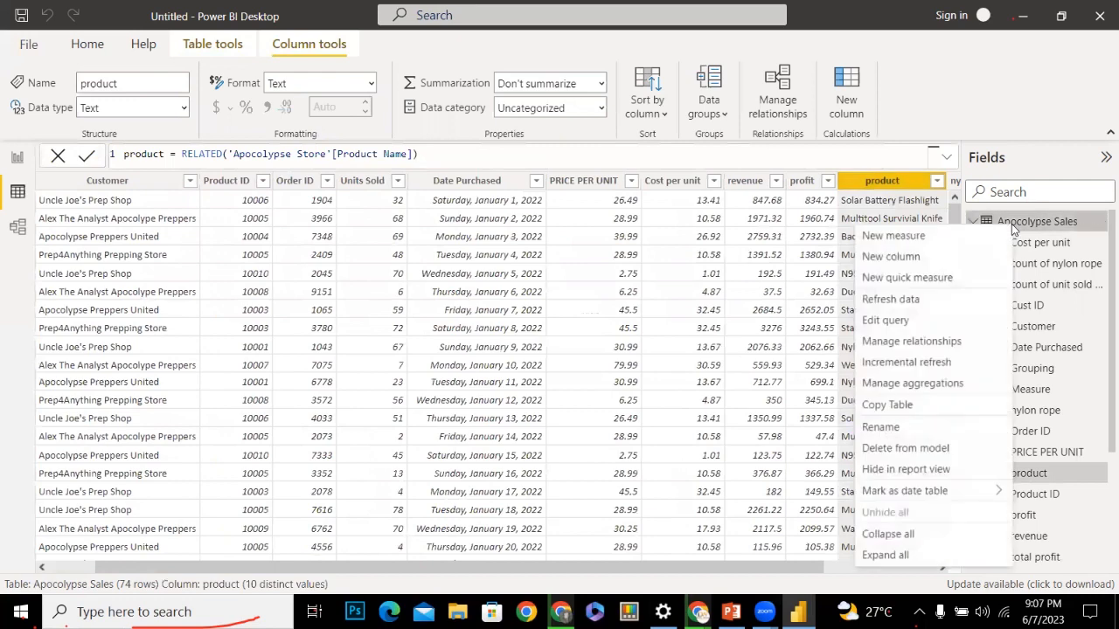
{"action": "left_click", "coordinate": [928, 105]}
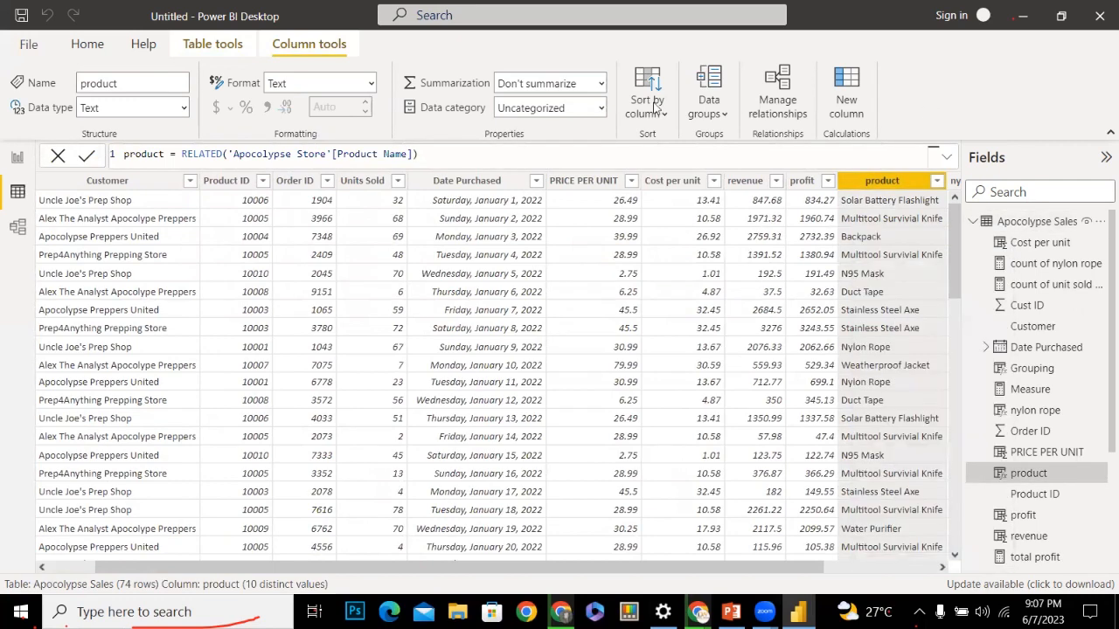
{"action": "left_click", "coordinate": [226, 48]}
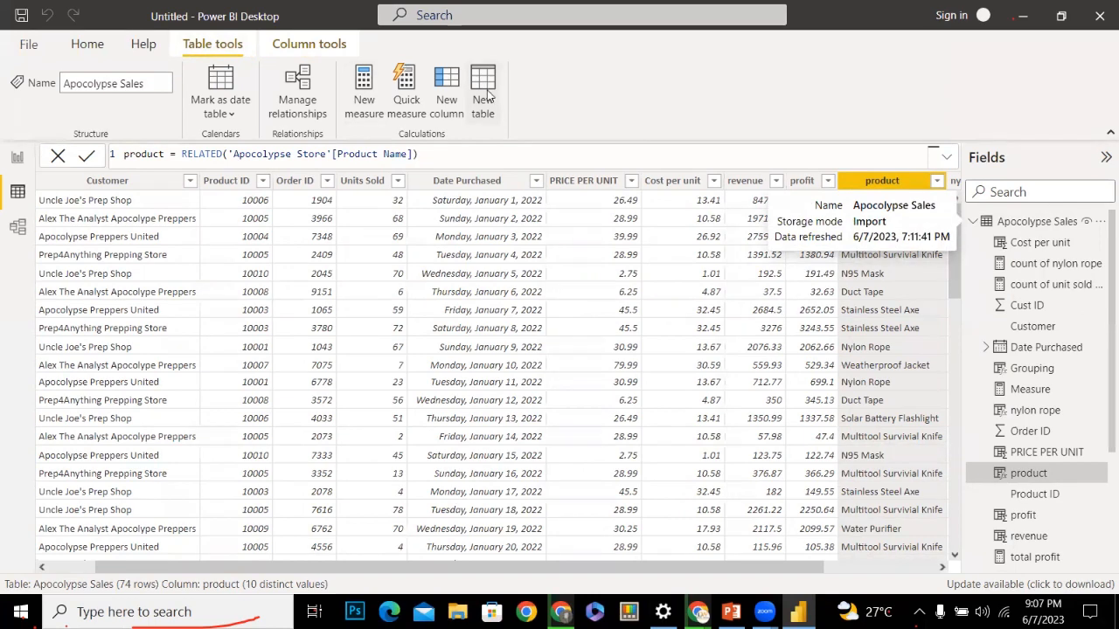
{"action": "right_click", "coordinate": [994, 221]}
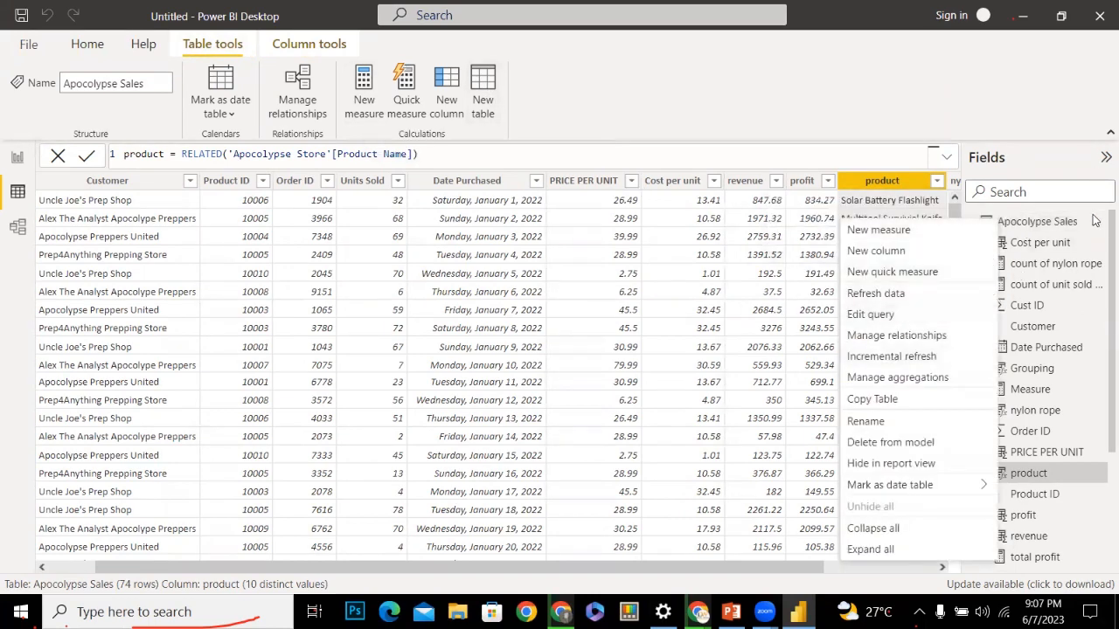
{"action": "left_click", "coordinate": [749, 129]}
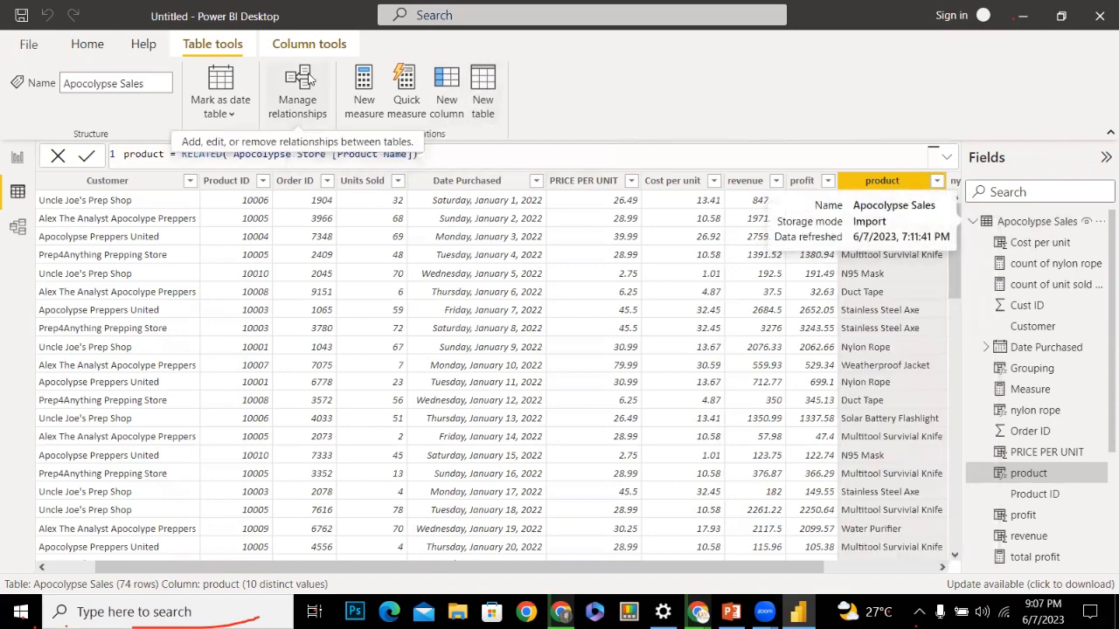
{"action": "left_click", "coordinate": [310, 44]}
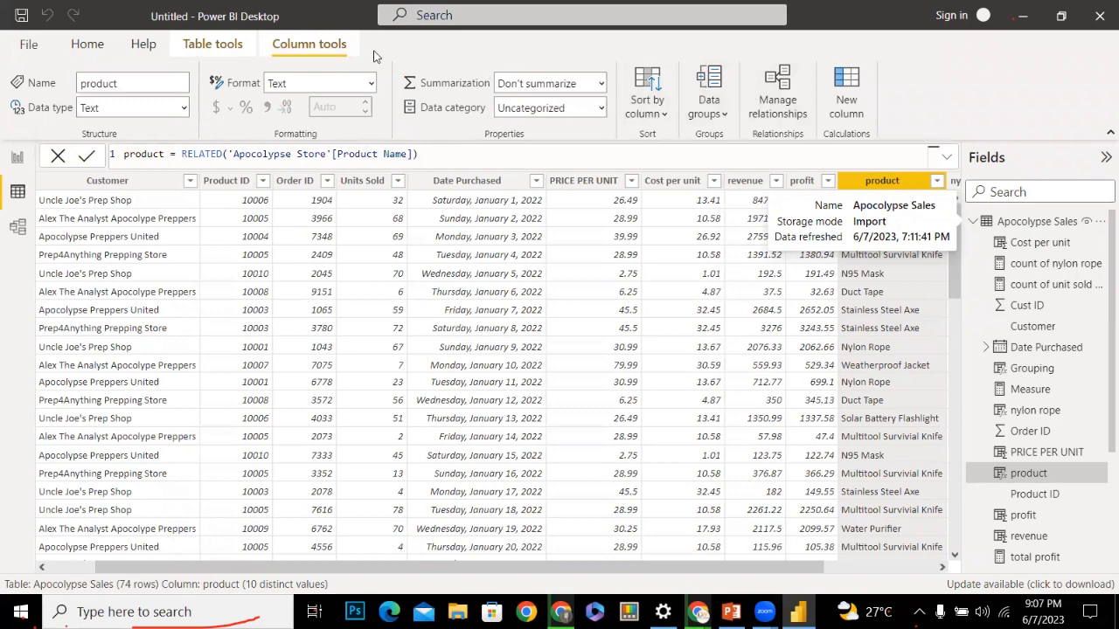
Create a new calculated table and name it dates in its formula
{"action": "left_click", "coordinate": [224, 55]}
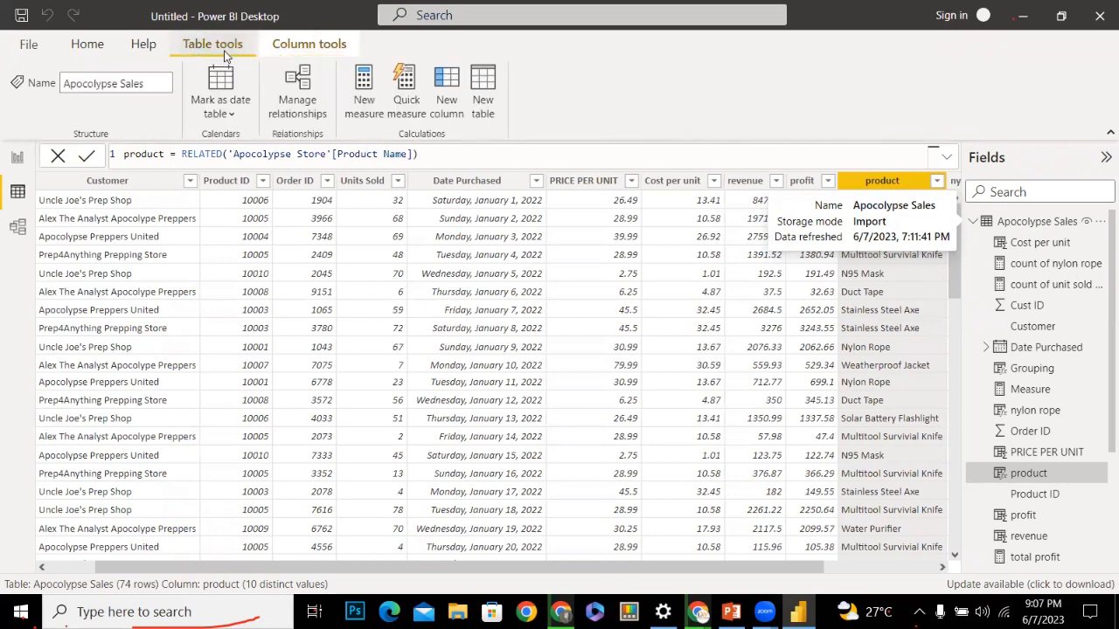
{"action": "left_click", "coordinate": [483, 96]}
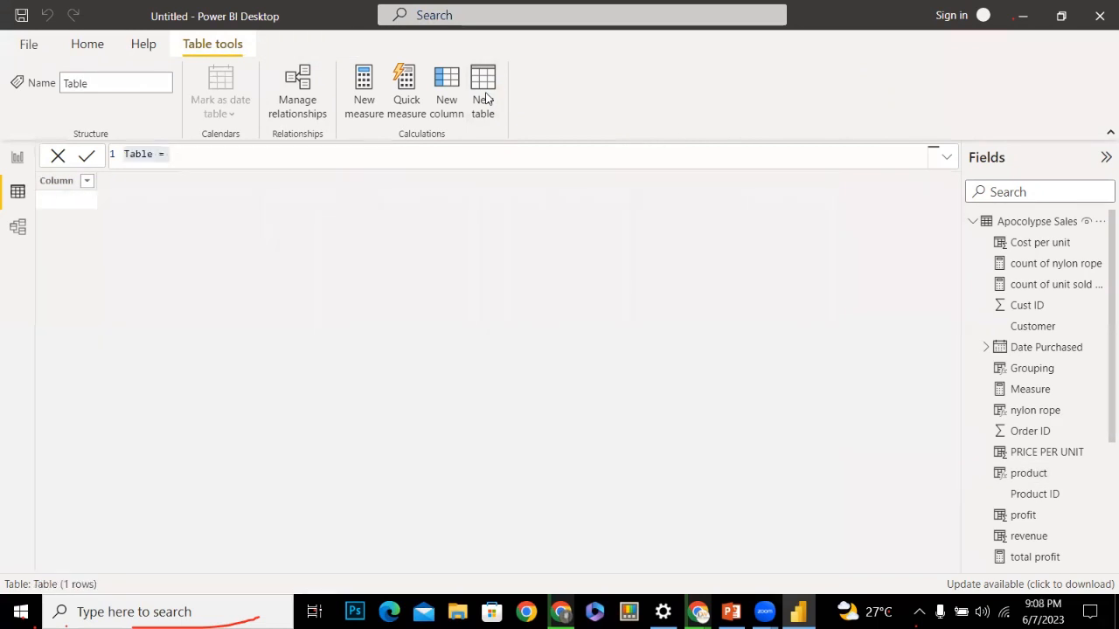
{"action": "double_click", "coordinate": [140, 153]}
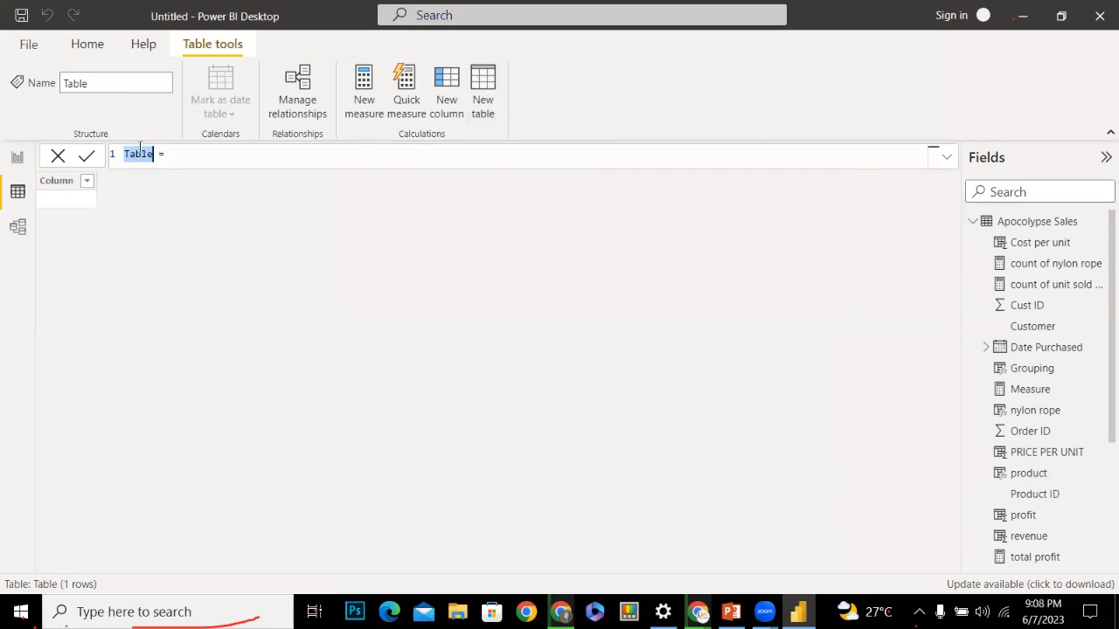
{"action": "key", "text": "BackSpace"}
{"action": "type", "text": "date"}
{"action": "left_click", "coordinate": [171, 153]}
{"action": "key", "text": "Left"}
{"action": "key", "text": "Left"}
{"action": "type", "text": "d"}
Start the dates table formula with SELECTCOLUMNS on 'Apocolypse Sales' and give "Date" as the column name
{"action": "type", "text": "se"}
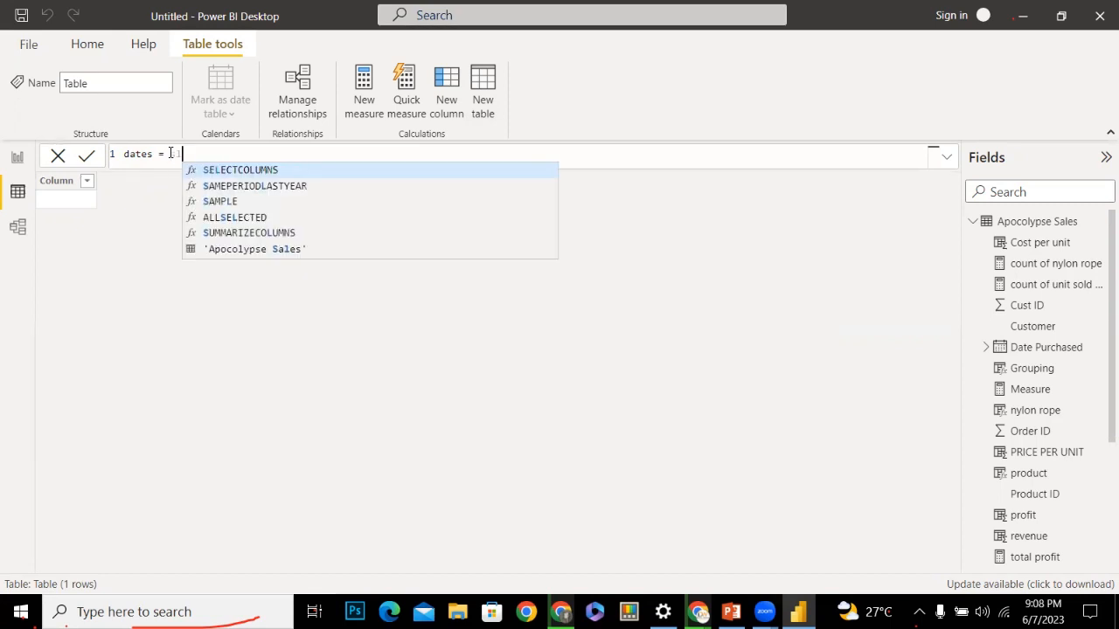
{"action": "key", "text": "Tab"}
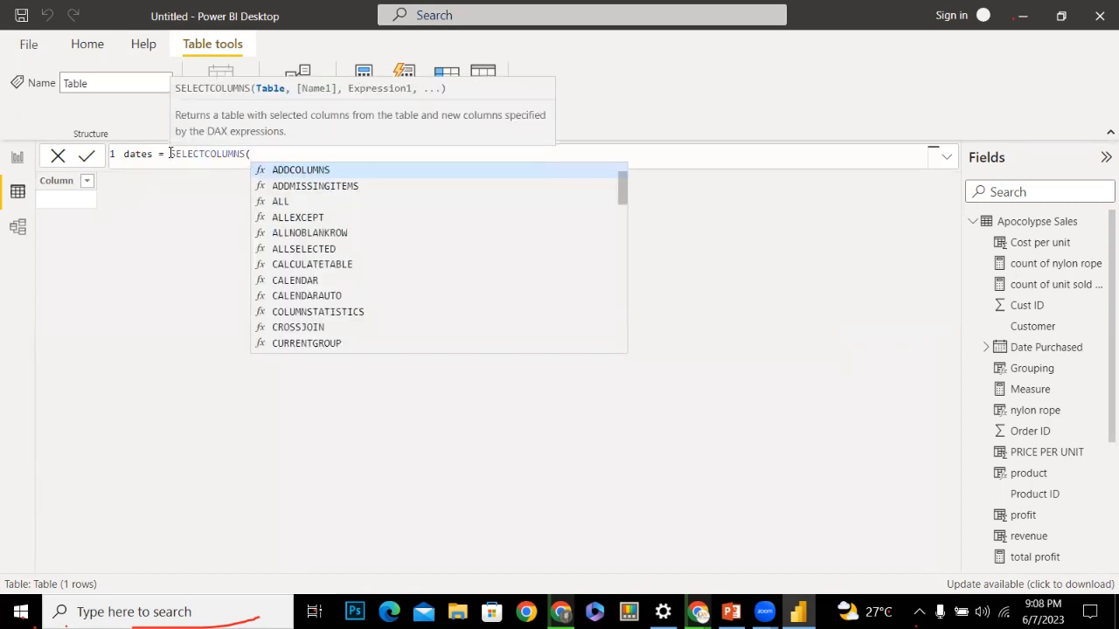
{"action": "type", "text": "ap"}
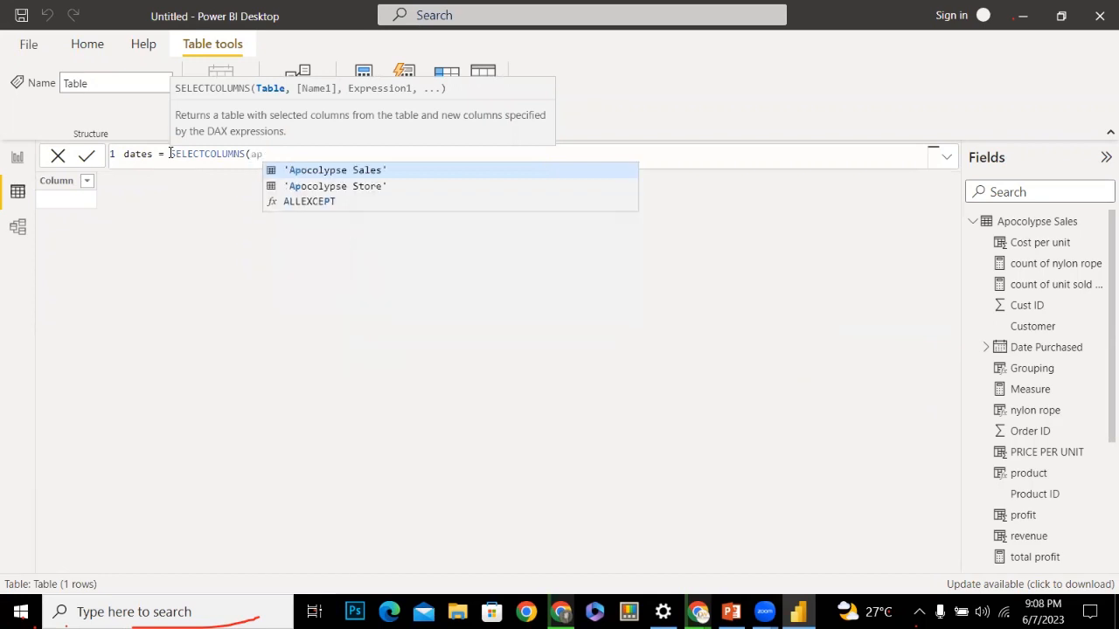
{"action": "key", "text": "Down"}
{"action": "key", "text": "Up"}
{"action": "key", "text": "Tab"}
{"action": "type", "text": ","}
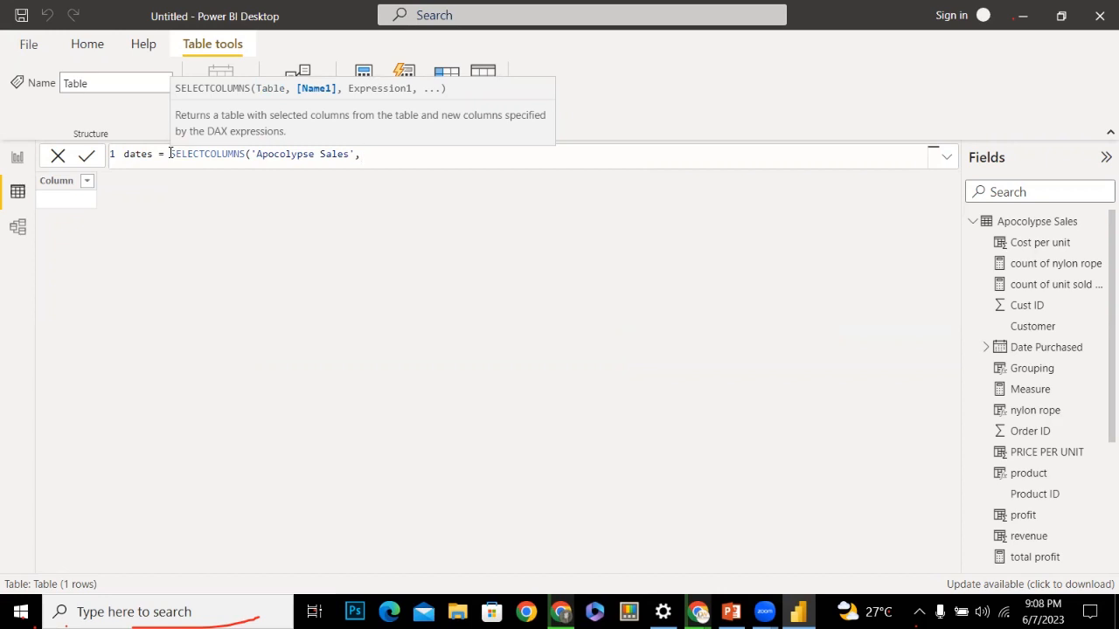
{"action": "type", "text": "\"Date"}
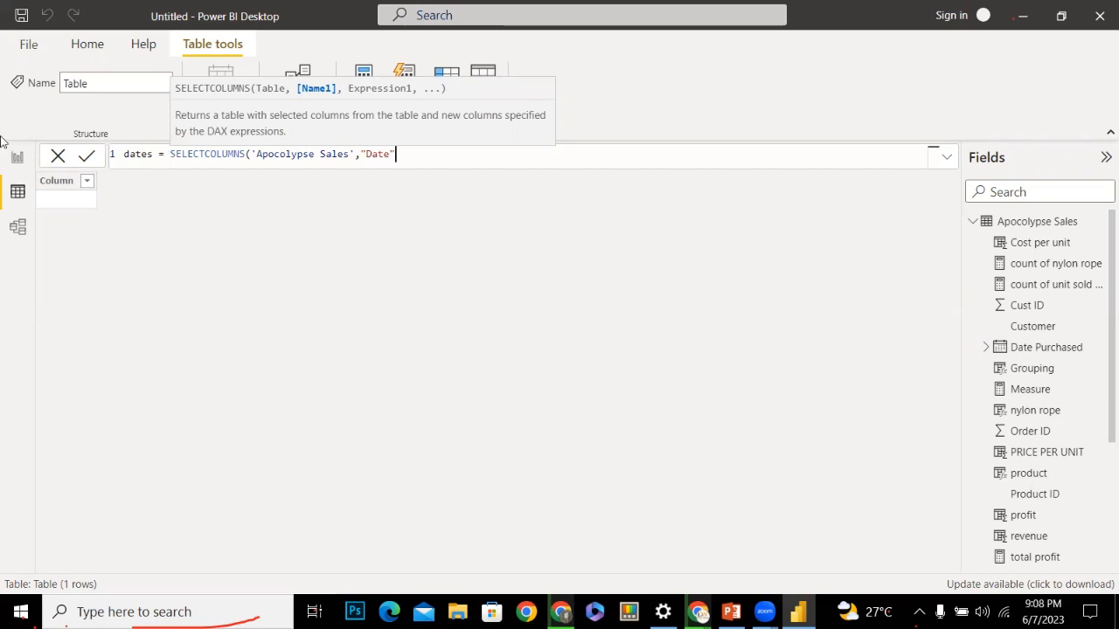
{"action": "key", "text": "Escape"}
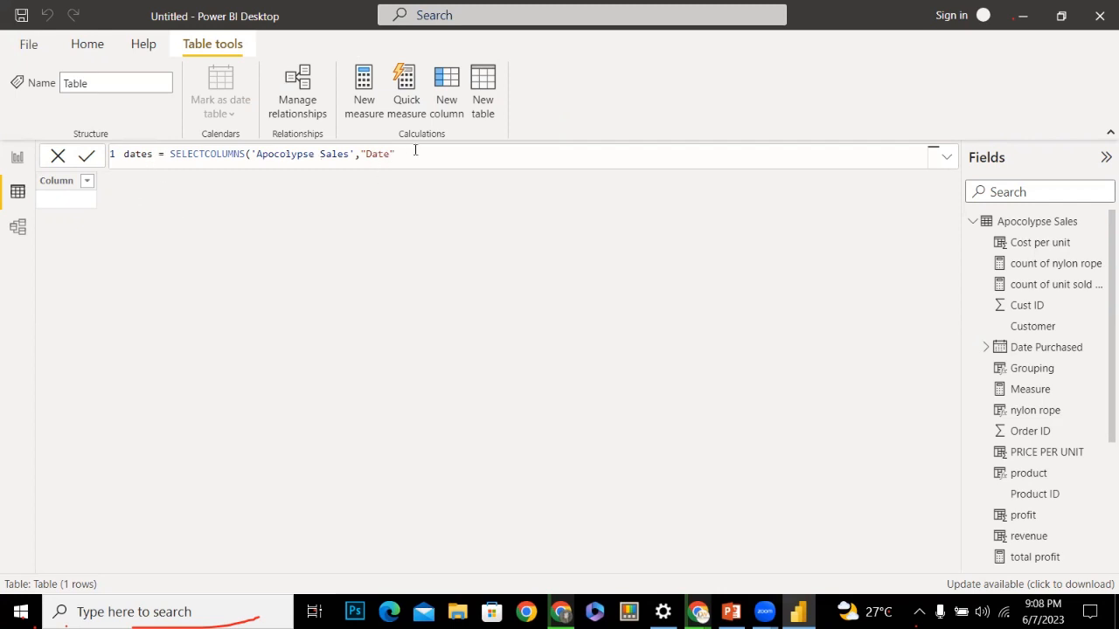
{"action": "type", "text": ","}
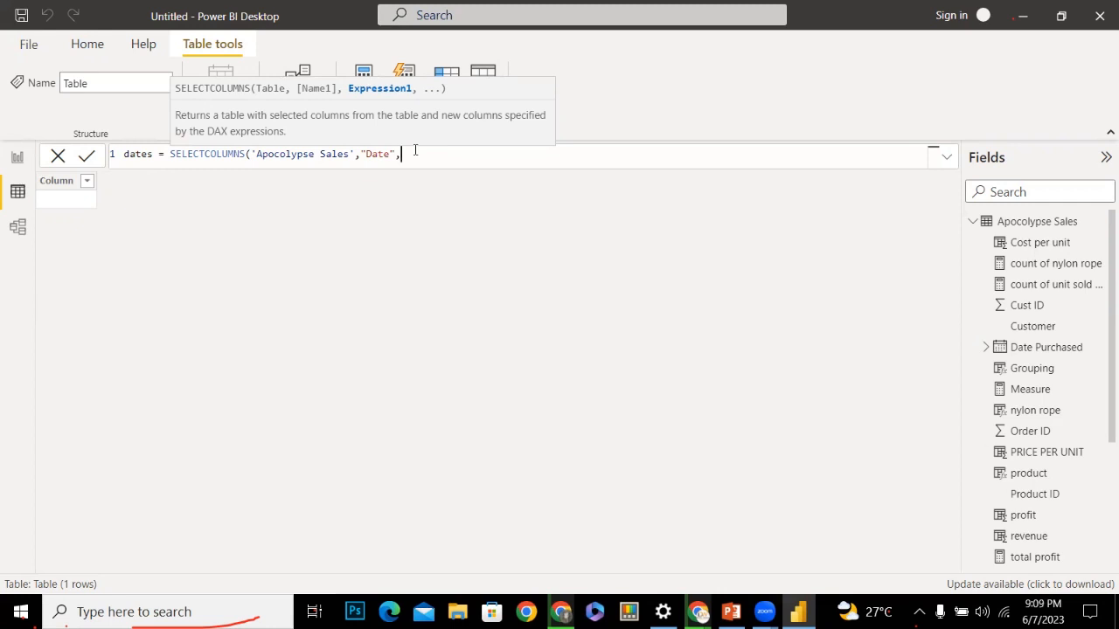
Set 'Apocolypse Sales'[Date Purchased] as the expression for the dates table's Date column and close the function
{"action": "type", "text": "ap"}
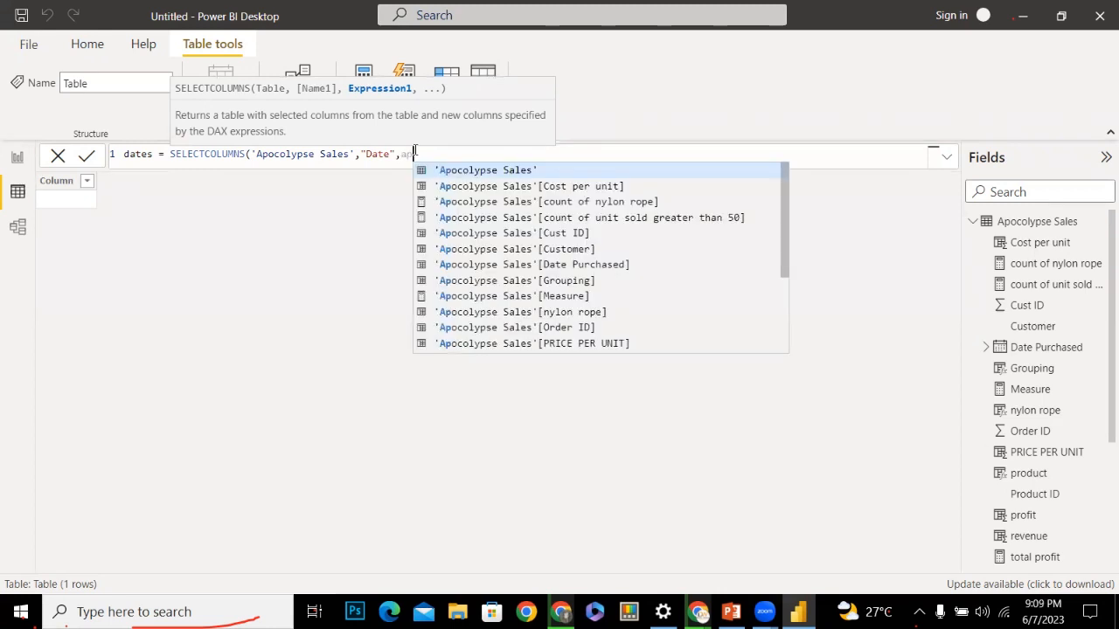
{"action": "key", "text": "Down"}
{"action": "key", "text": "Down"}
{"action": "key", "text": "Down"}
{"action": "key", "text": "Up"}
{"action": "key", "text": "Down"}
{"action": "key", "text": "Down"}
{"action": "key", "text": "Down"}
{"action": "key", "text": "Down"}
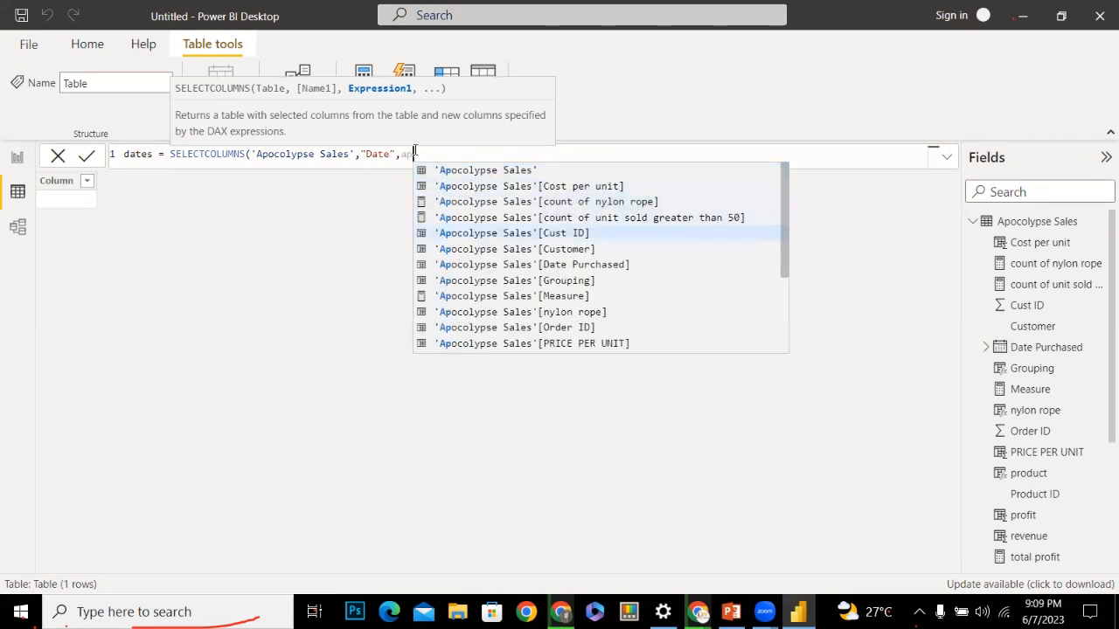
{"action": "key", "text": "Up"}
{"action": "key", "text": "Up"}
{"action": "key", "text": "Down"}
{"action": "key", "text": "Down"}
{"action": "key", "text": "Tab"}
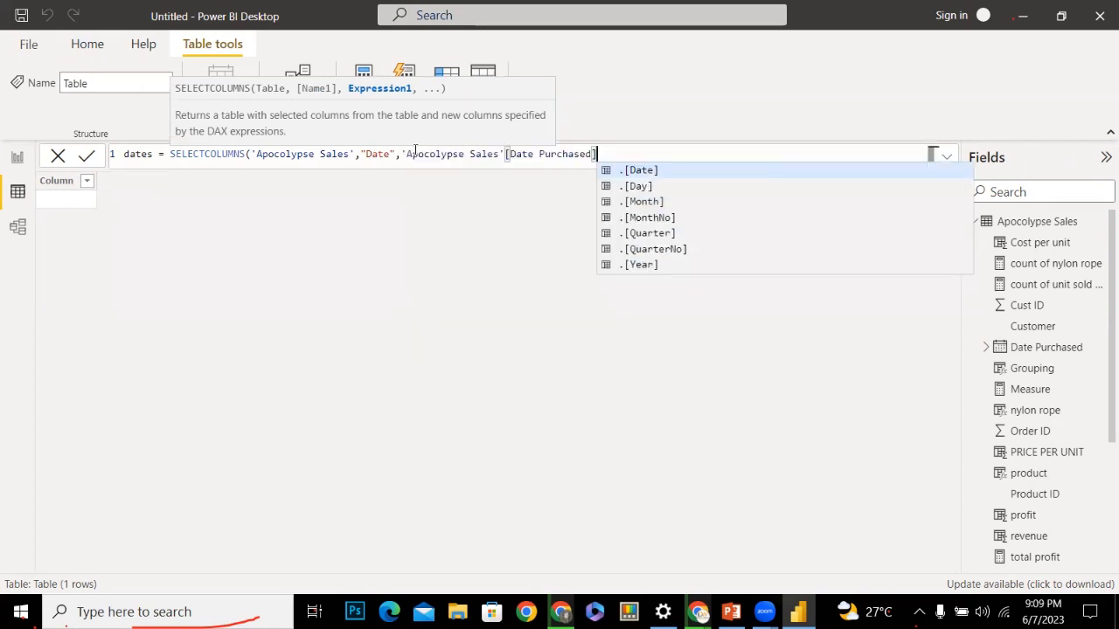
{"action": "type", "text": ")"}
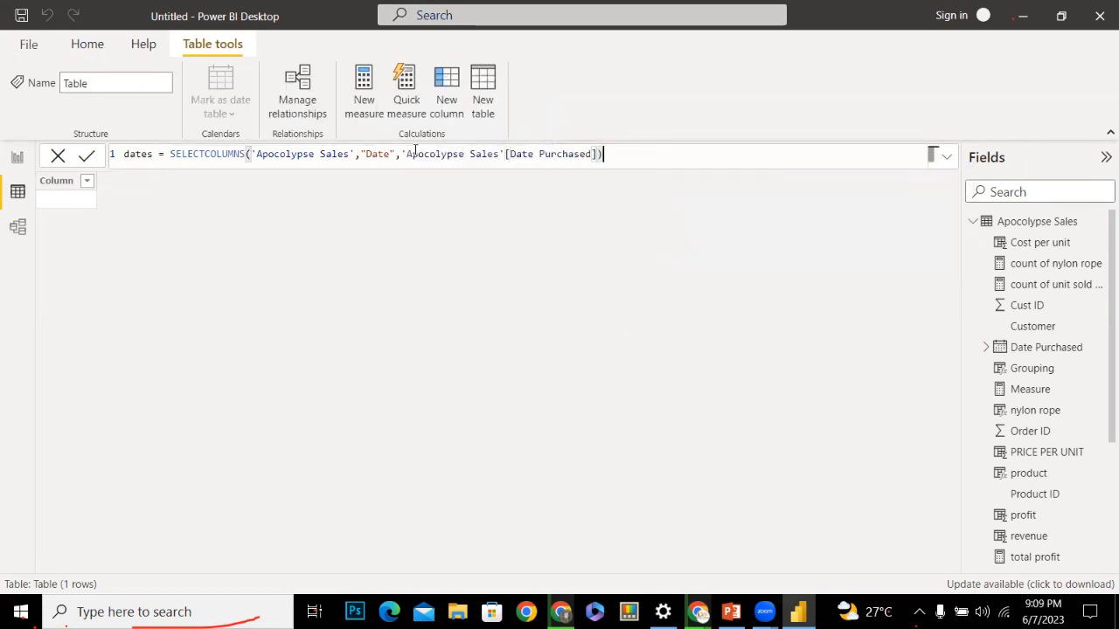
Commit the dates table formula and collapse the Apocolypse Store and calender tables in the field list
{"action": "key", "text": "Return"}
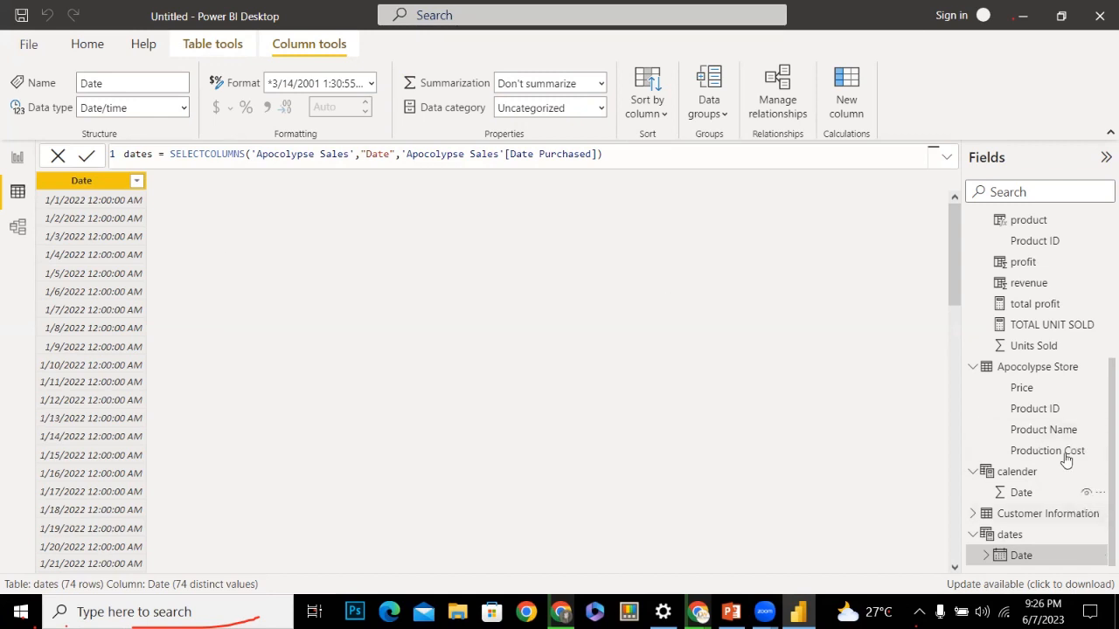
{"action": "left_click", "coordinate": [969, 369]}
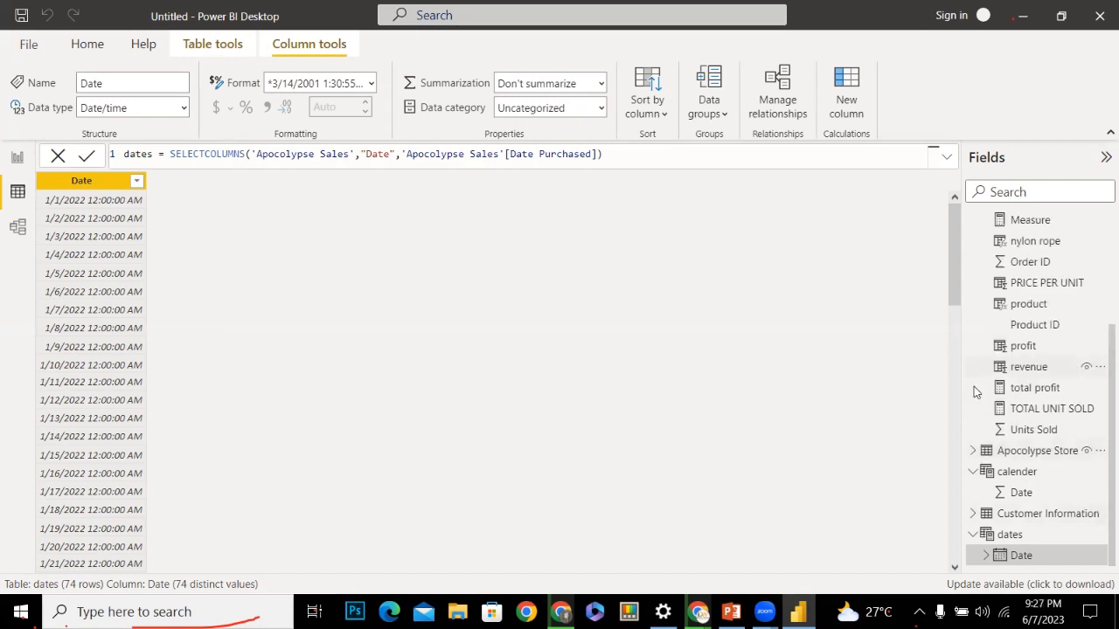
{"action": "left_click", "coordinate": [974, 472]}
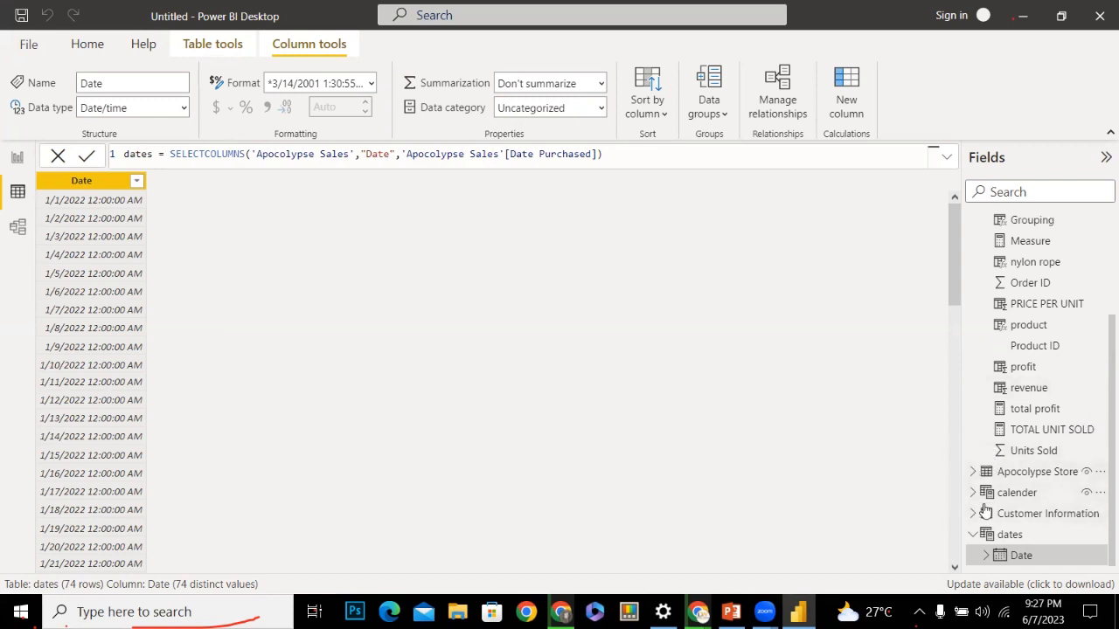
Add a calculated column named year to the dates table and start its formula with the YEAR function
{"action": "right_click", "coordinate": [1019, 536]}
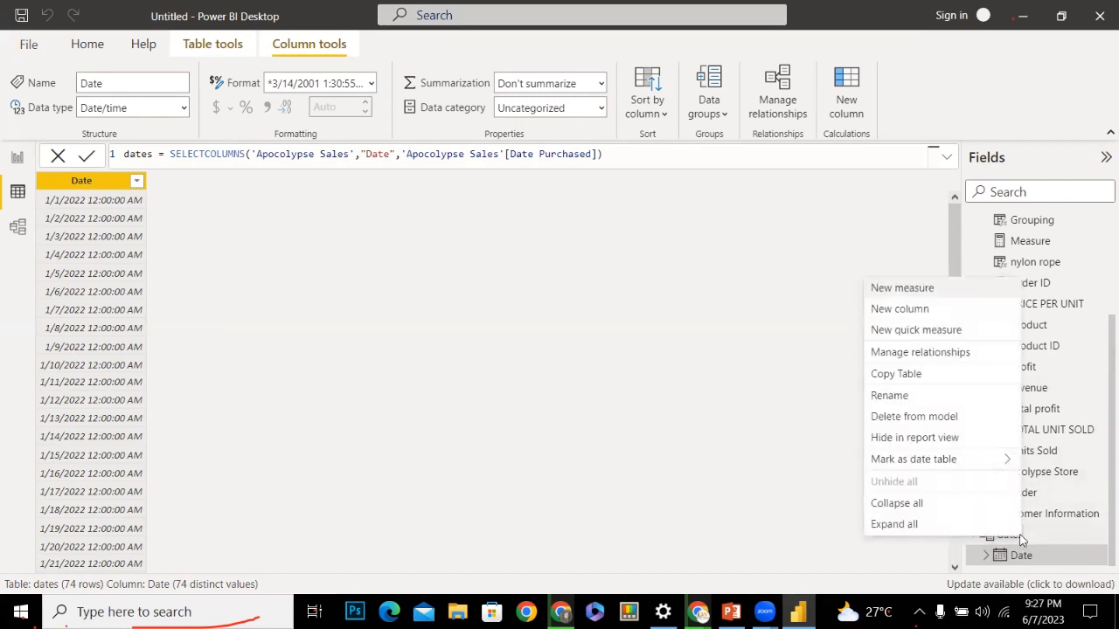
{"action": "left_click", "coordinate": [900, 309]}
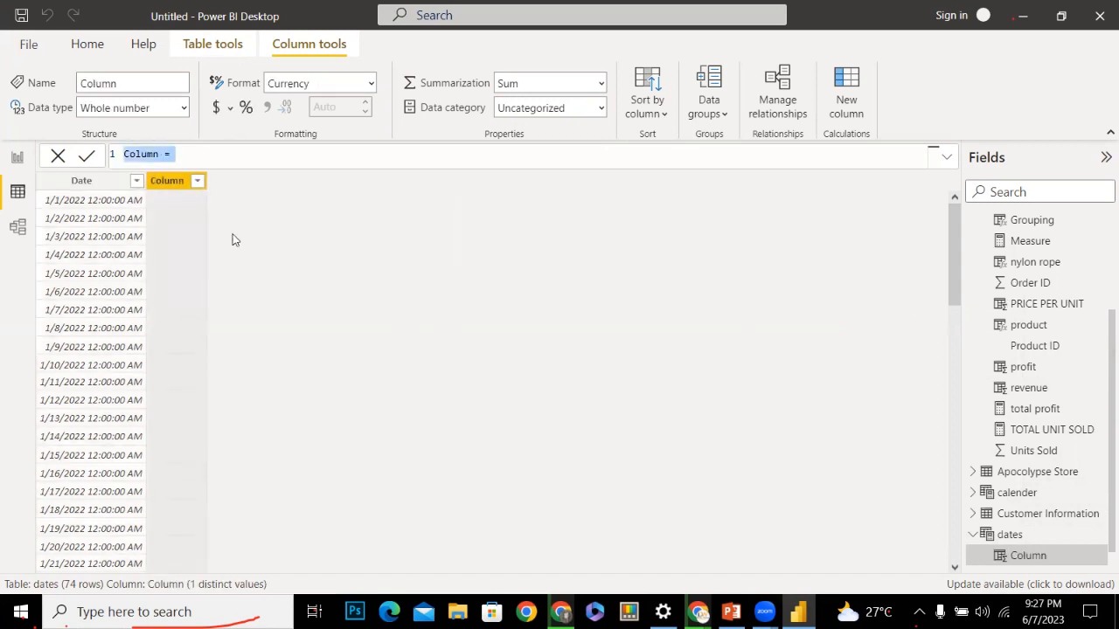
{"action": "double_click", "coordinate": [155, 155]}
{"action": "type", "text": "year"}
{"action": "key", "text": "Right"}
{"action": "key", "text": "Right"}
{"action": "key", "text": "Right"}
{"action": "type", "text": "year"}
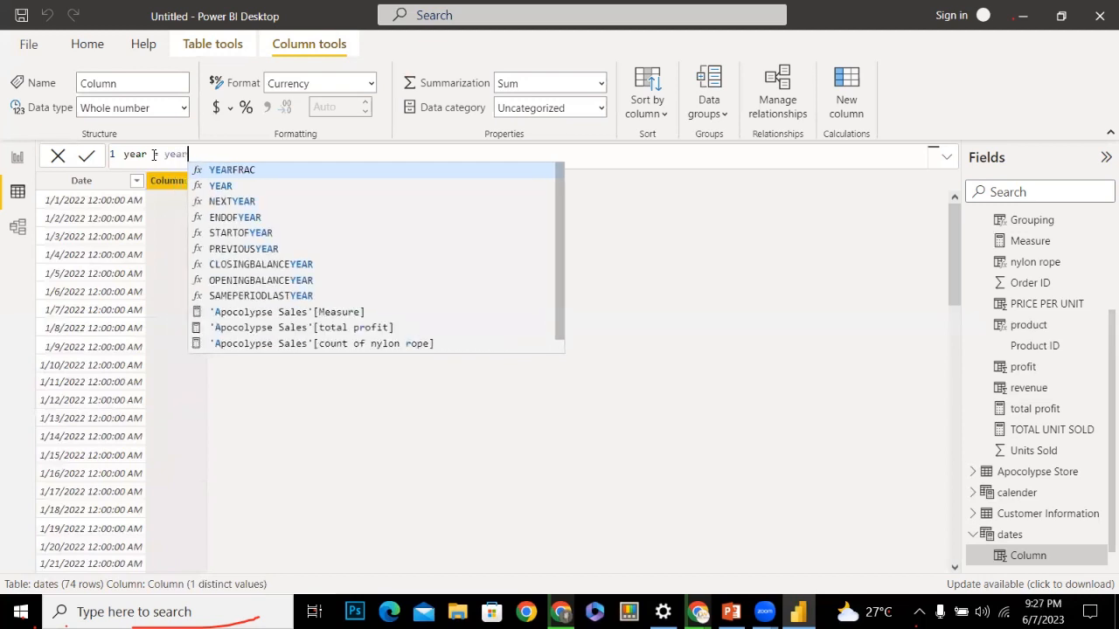
{"action": "left_click", "coordinate": [217, 186]}
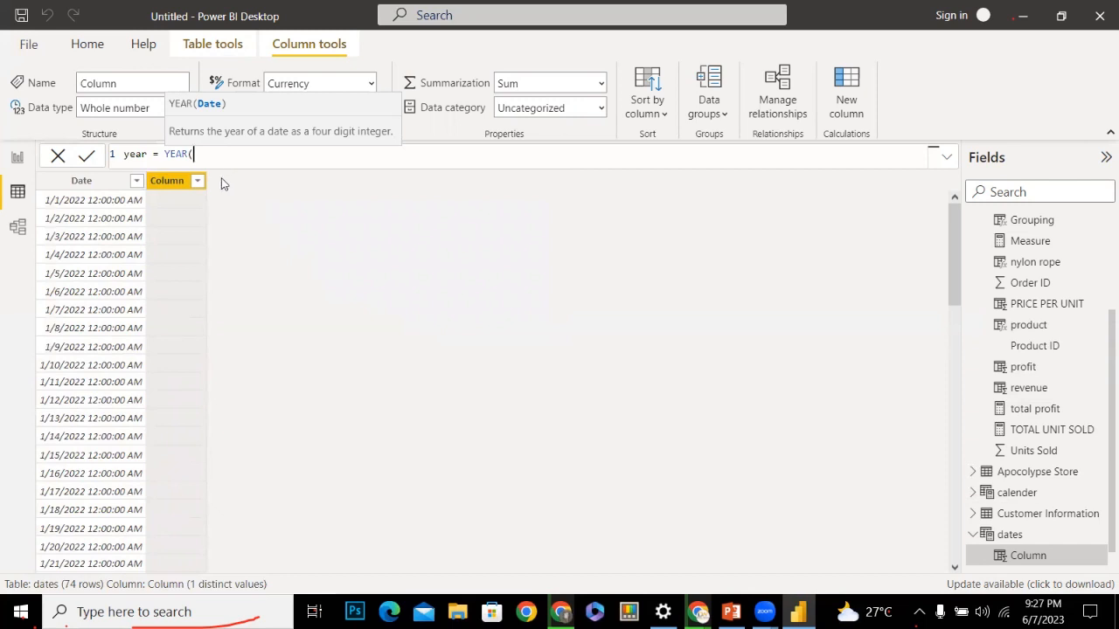
Use dates[Date] as the YEAR argument, close the function and commit the year column
{"action": "type", "text": "dat"}
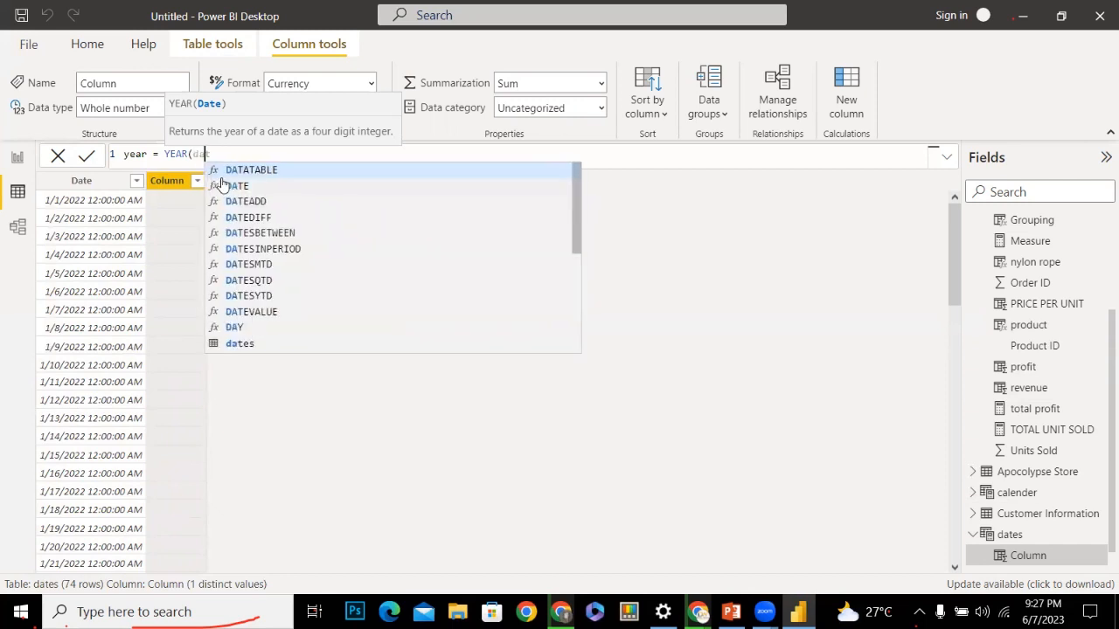
{"action": "key", "text": "Down"}
{"action": "key", "text": "Down"}
{"action": "key", "text": "Down"}
{"action": "key", "text": "Down"}
{"action": "key", "text": "Down"}
{"action": "key", "text": "Down"}
{"action": "key", "text": "Down"}
{"action": "key", "text": "Down"}
{"action": "key", "text": "Down"}
{"action": "key", "text": "Down"}
{"action": "key", "text": "Down"}
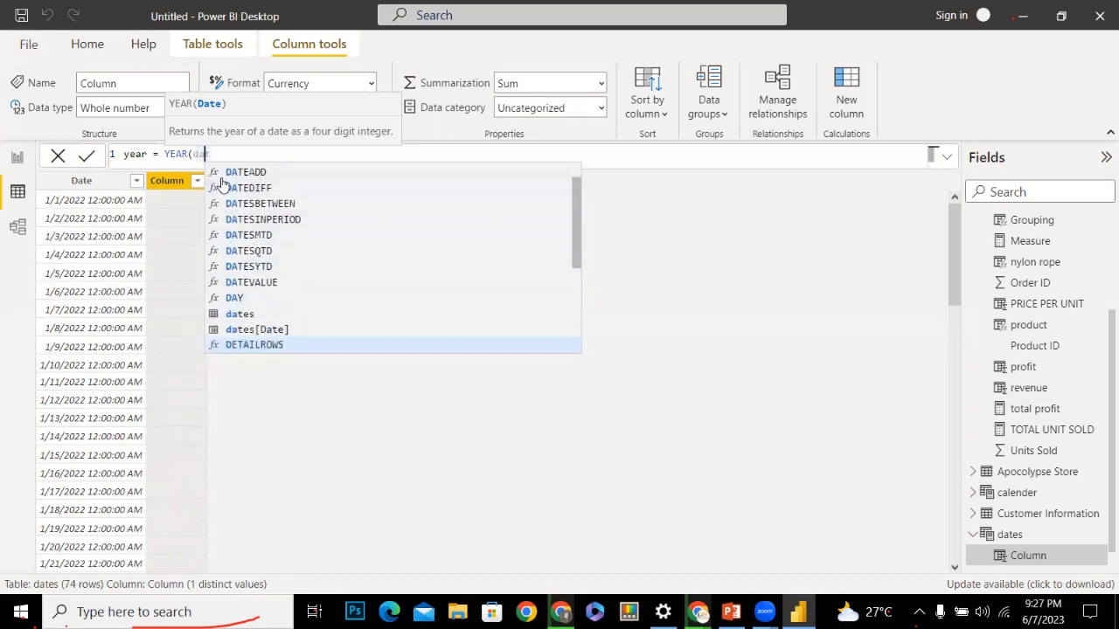
{"action": "key", "text": "Tab"}
{"action": "type", "text": ")"}
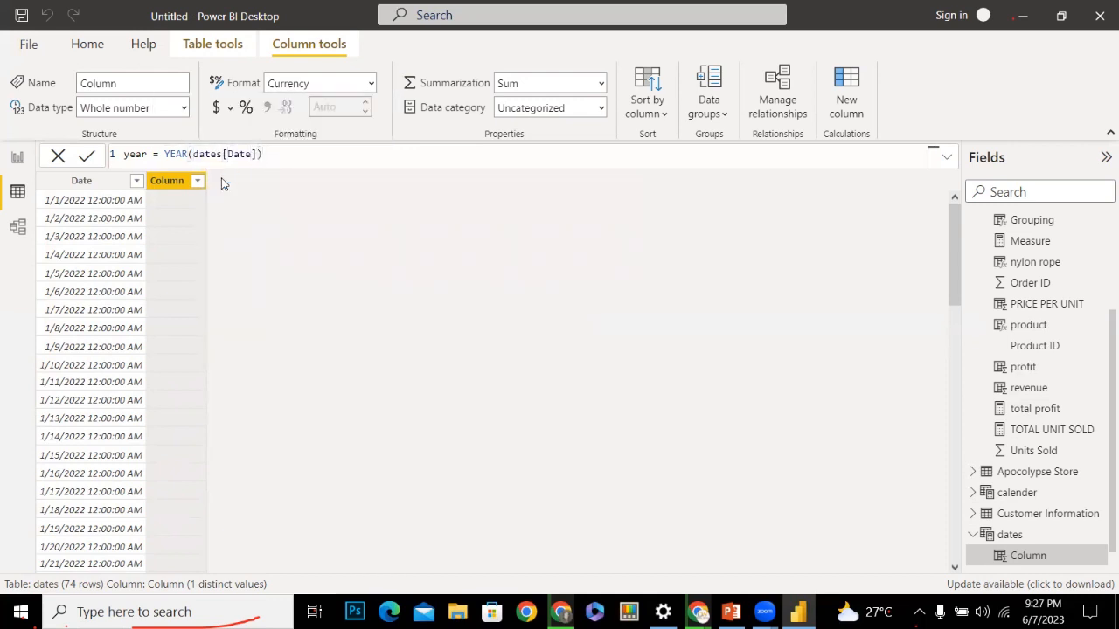
{"action": "key", "text": "Return"}
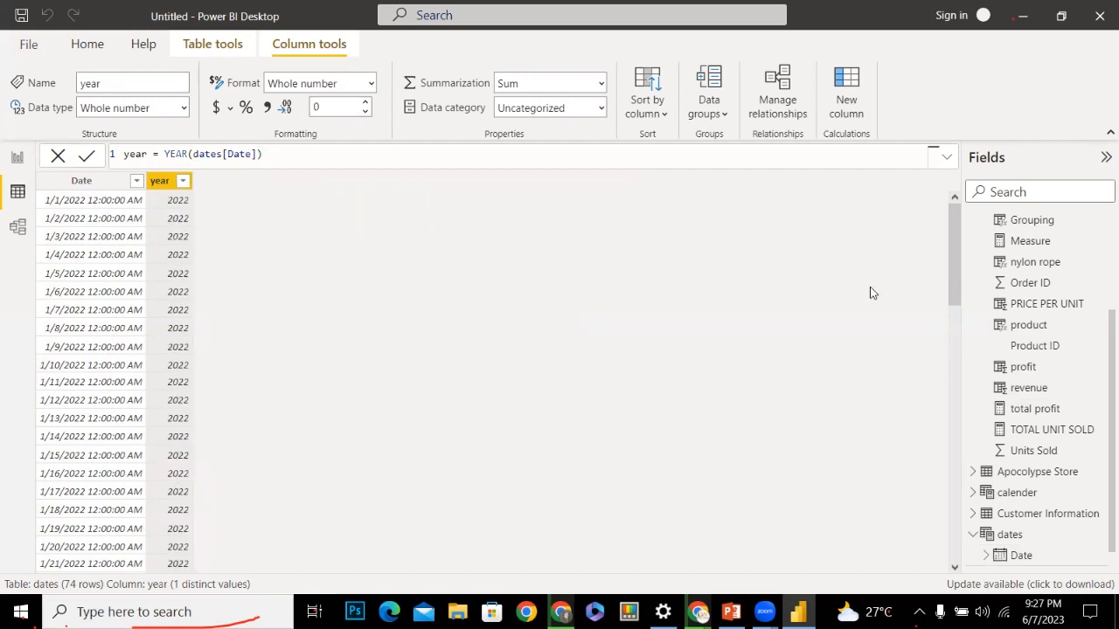
Add a calculated column named monthnumber to the dates table and start its formula with the MONTH function
{"action": "left_click_drag", "start_coordinate": [949, 245], "coordinate": [1037, 187]}
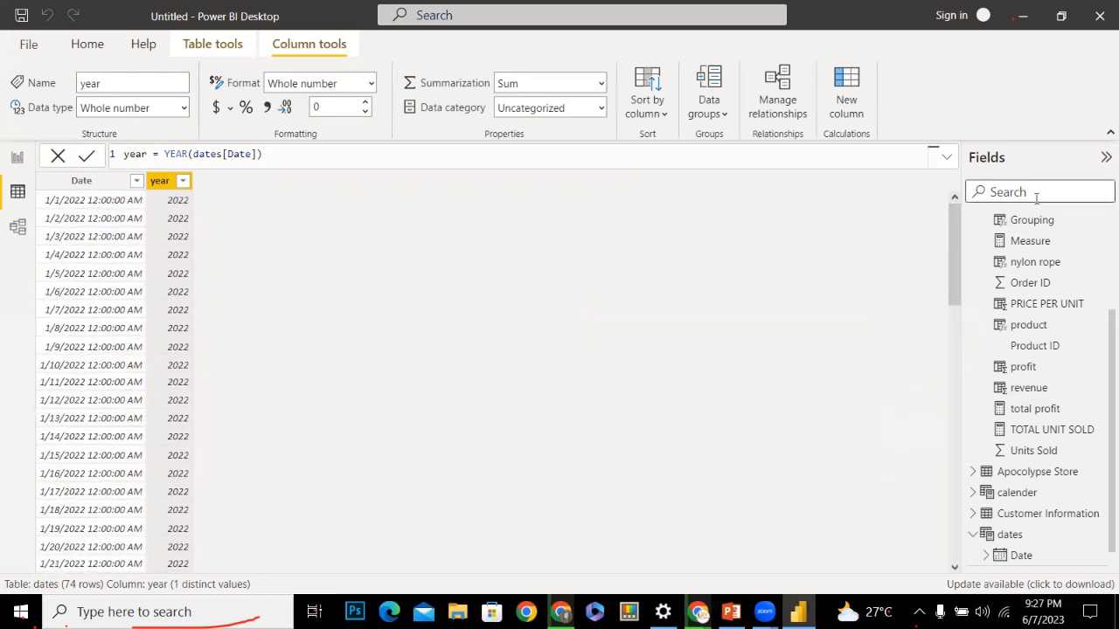
{"action": "right_click", "coordinate": [1010, 534]}
{"action": "left_click", "coordinate": [899, 306]}
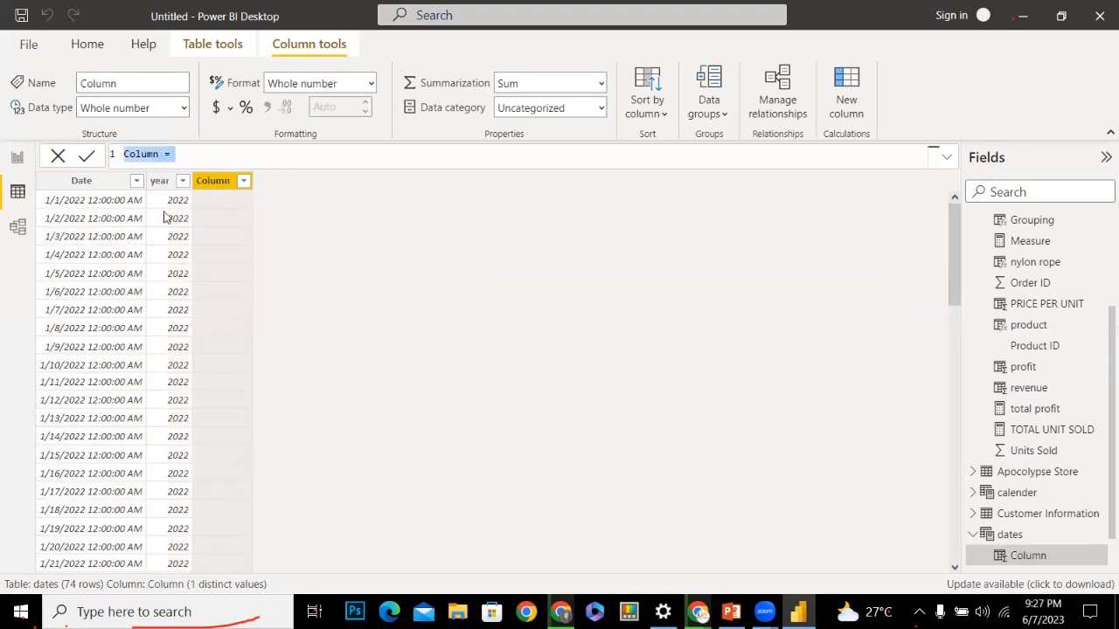
{"action": "double_click", "coordinate": [151, 154]}
{"action": "type", "text": "mont"}
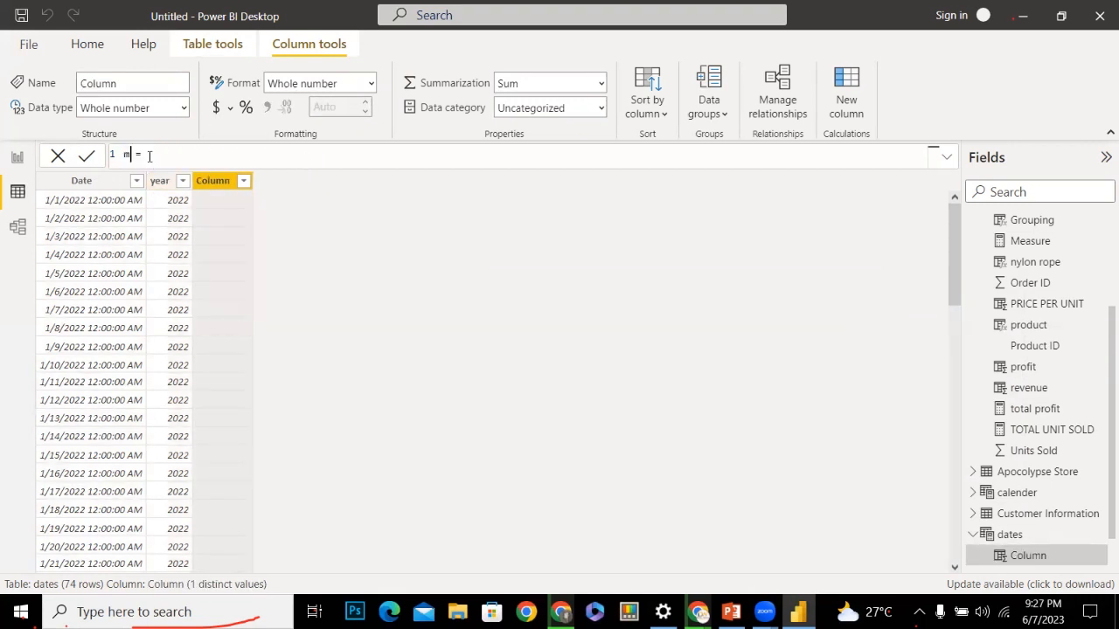
{"action": "type", "text": "hnumber"}
{"action": "left_click", "coordinate": [207, 156]}
{"action": "type", "text": "mon"}
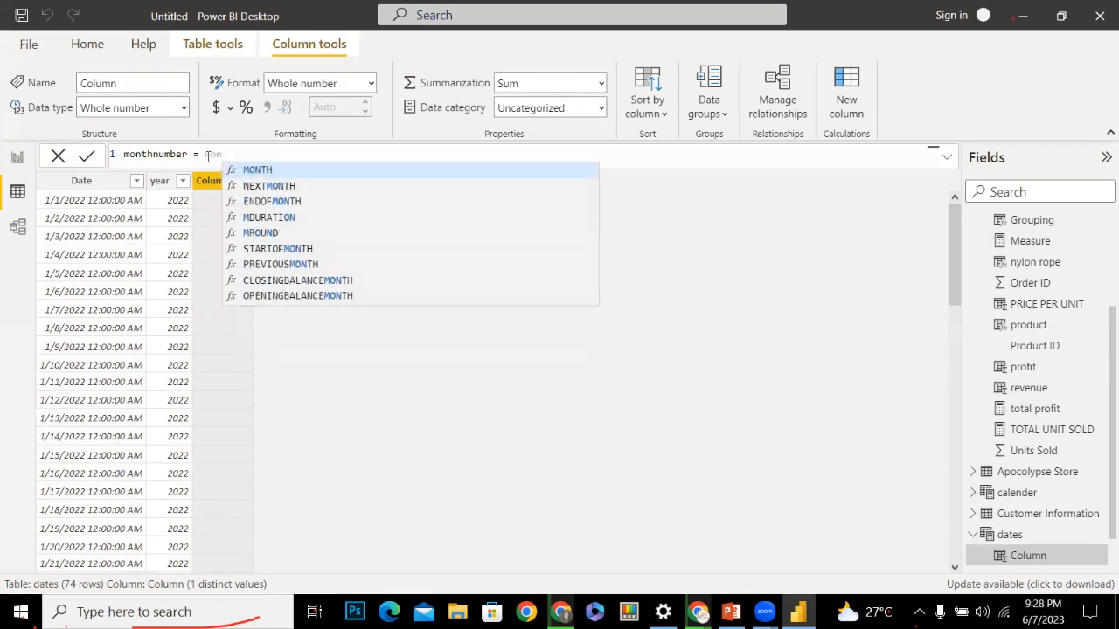
{"action": "key", "text": "Tab"}
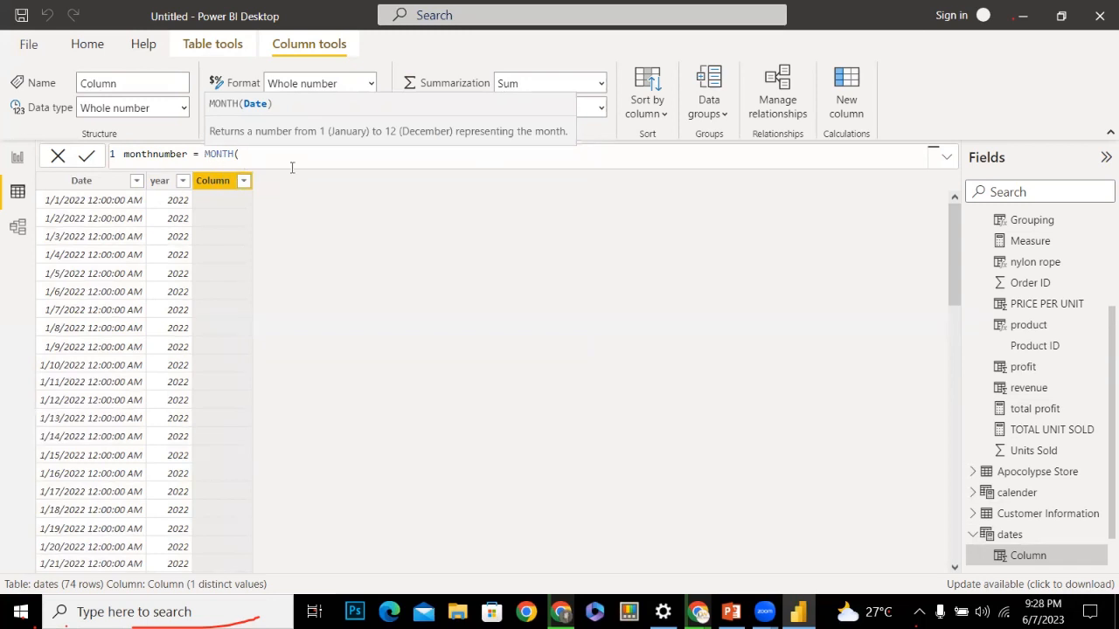
Use dates[Date] as the MONTH argument, commit the monthnumber column and check its values through the last rows
{"action": "type", "text": "date"}
{"action": "key", "text": "Down"}
{"action": "key", "text": "Down"}
{"action": "key", "text": "Down"}
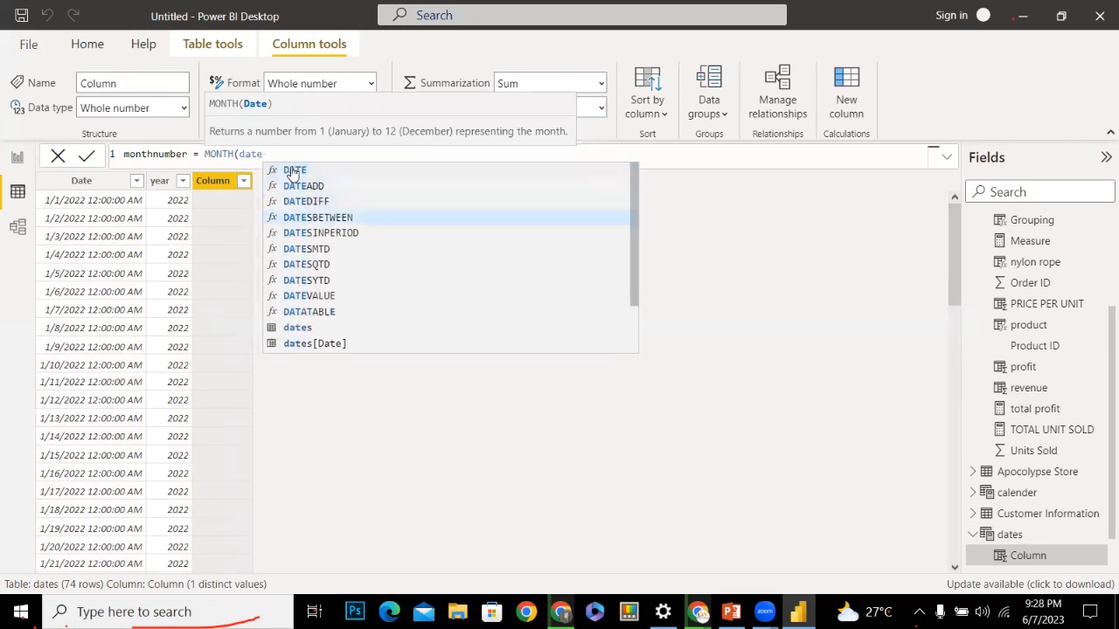
{"action": "key", "text": "Down"}
{"action": "key", "text": "Down"}
{"action": "key", "text": "Down"}
{"action": "key", "text": "Down"}
{"action": "key", "text": "Down"}
{"action": "key", "text": "Down"}
{"action": "key", "text": "Down"}
{"action": "key", "text": "Down"}
{"action": "key", "text": "Tab"}
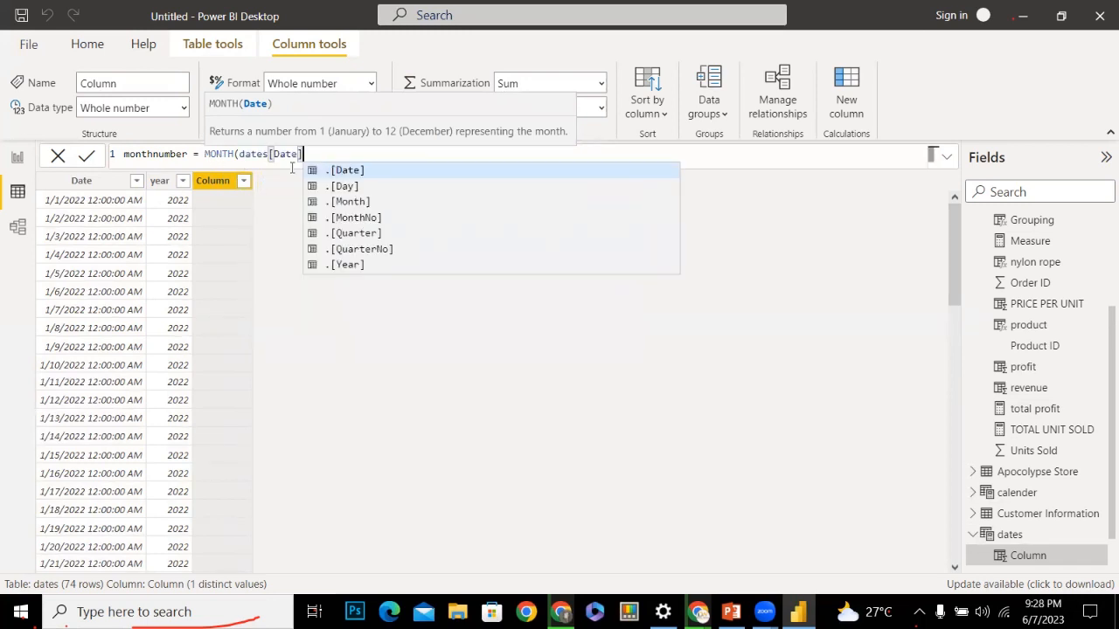
{"action": "type", "text": ")"}
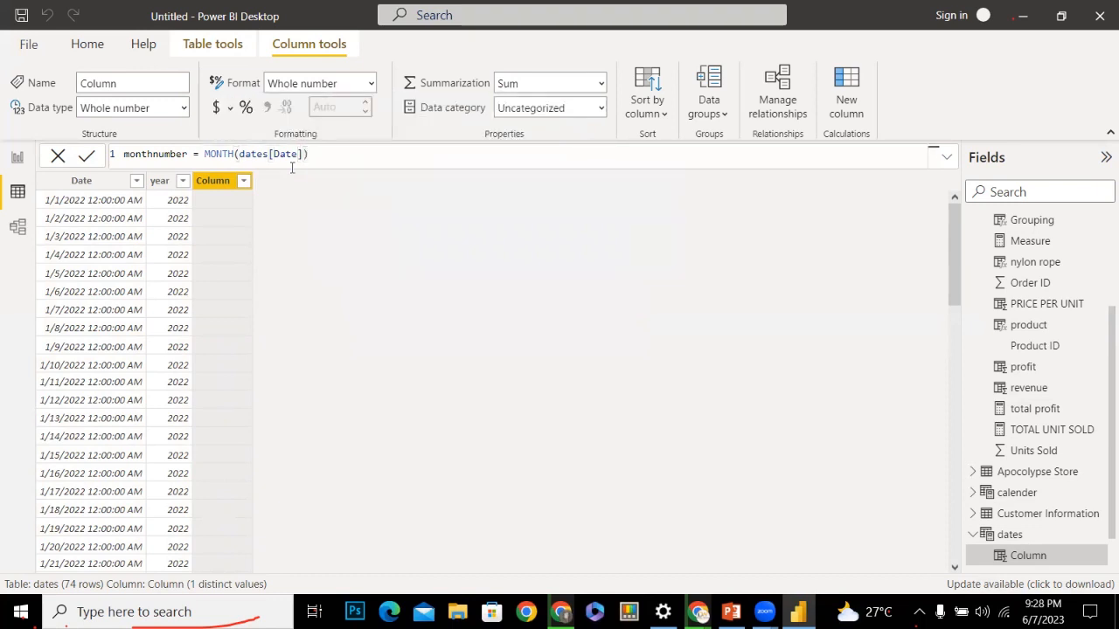
{"action": "key", "text": "Return"}
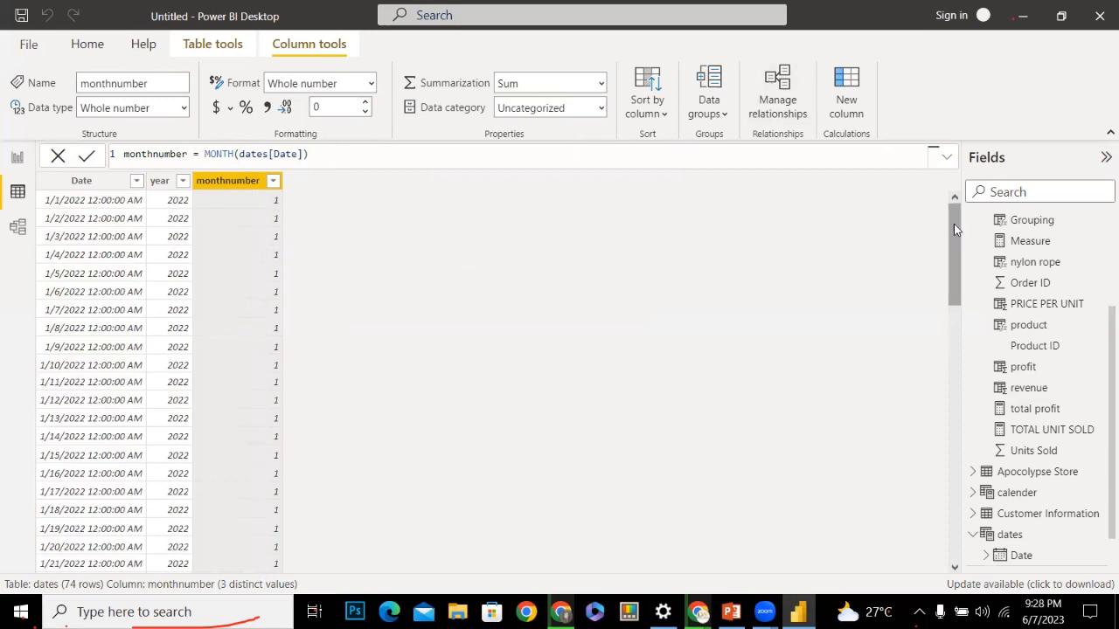
{"action": "left_click_drag", "start_coordinate": [954, 223], "coordinate": [934, 545]}
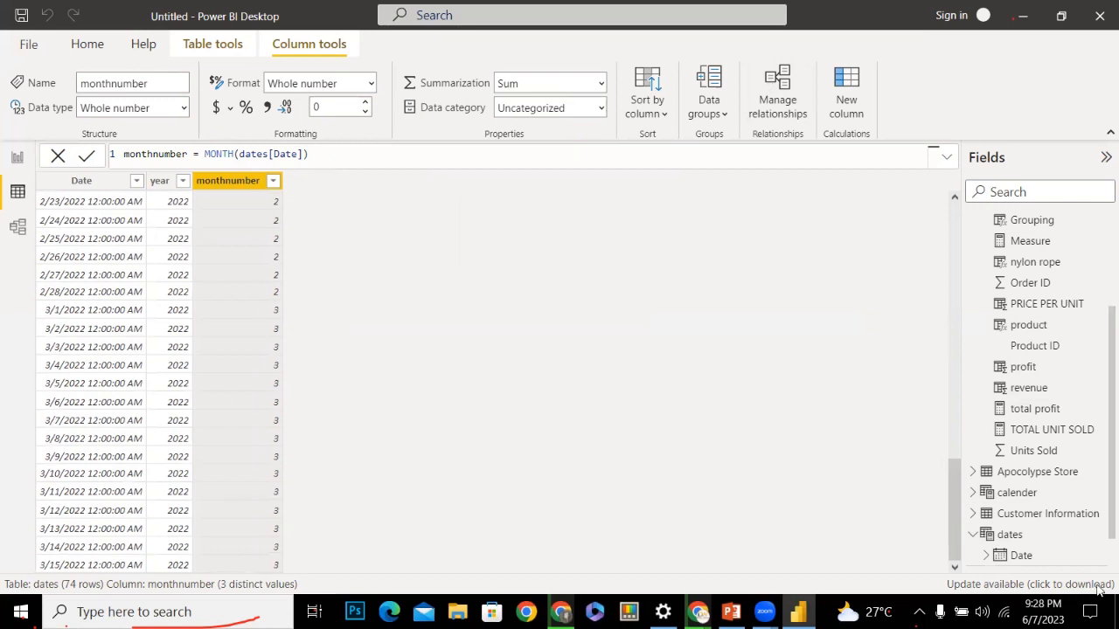
Add a calculated column named MonthNAME to the dates table and start its formula with the FORMAT function
{"action": "right_click", "coordinate": [1030, 561]}
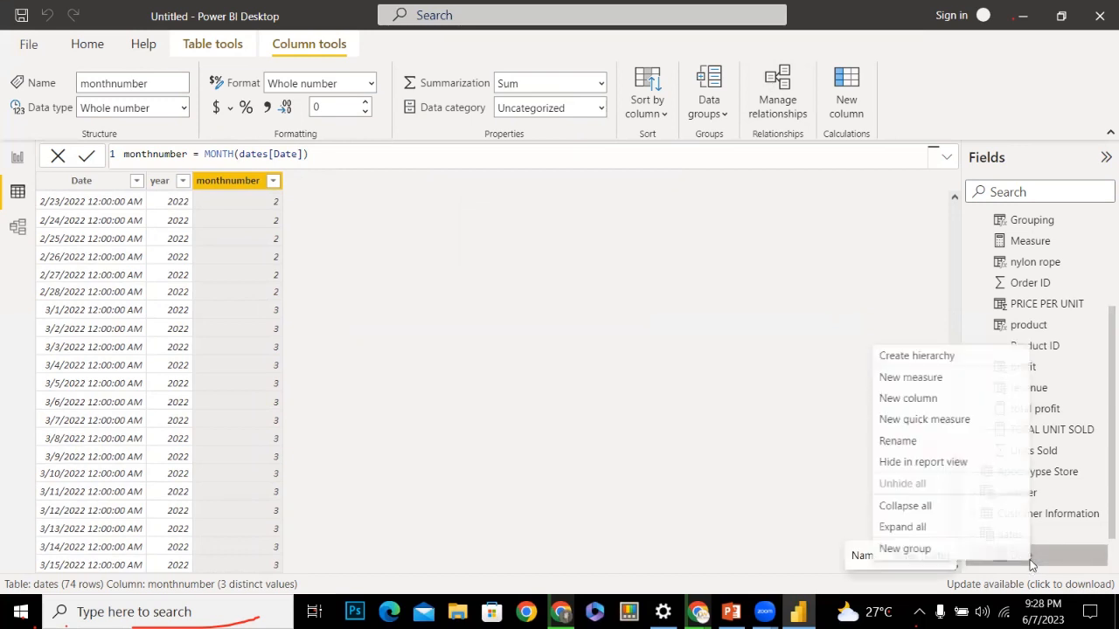
{"action": "left_click", "coordinate": [885, 400]}
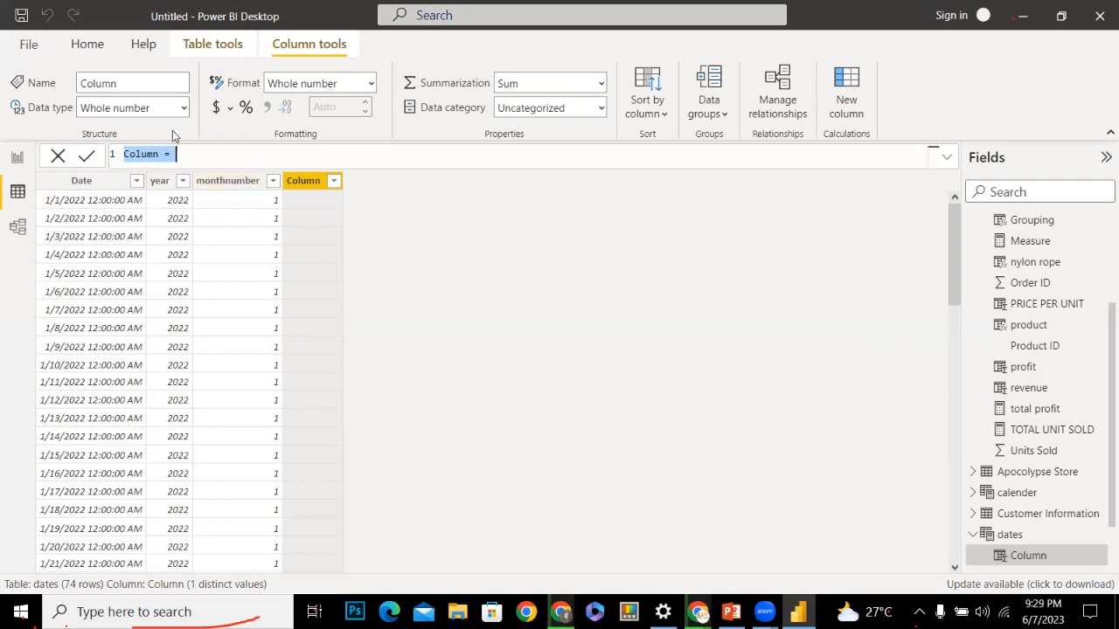
{"action": "double_click", "coordinate": [142, 153]}
{"action": "type", "text": "Month"}
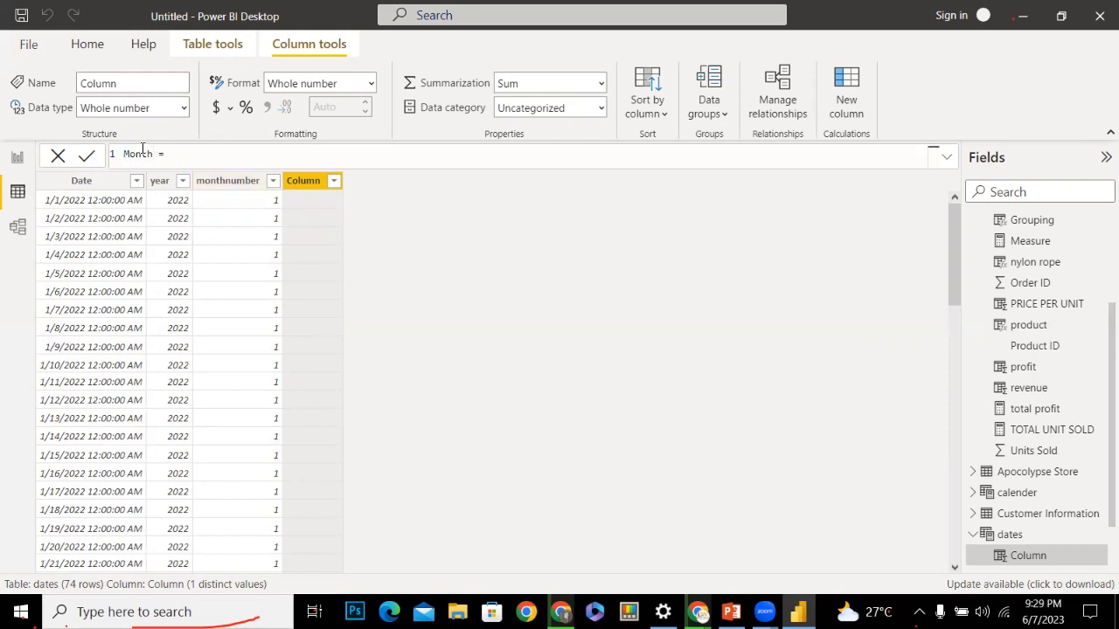
{"action": "type", "text": "A"}
{"action": "key", "text": "BackSpace"}
{"action": "type", "text": "NAME"}
{"action": "left_click", "coordinate": [142, 148]}
{"action": "type", "text": "fi"}
{"action": "key", "text": "BackSpace"}
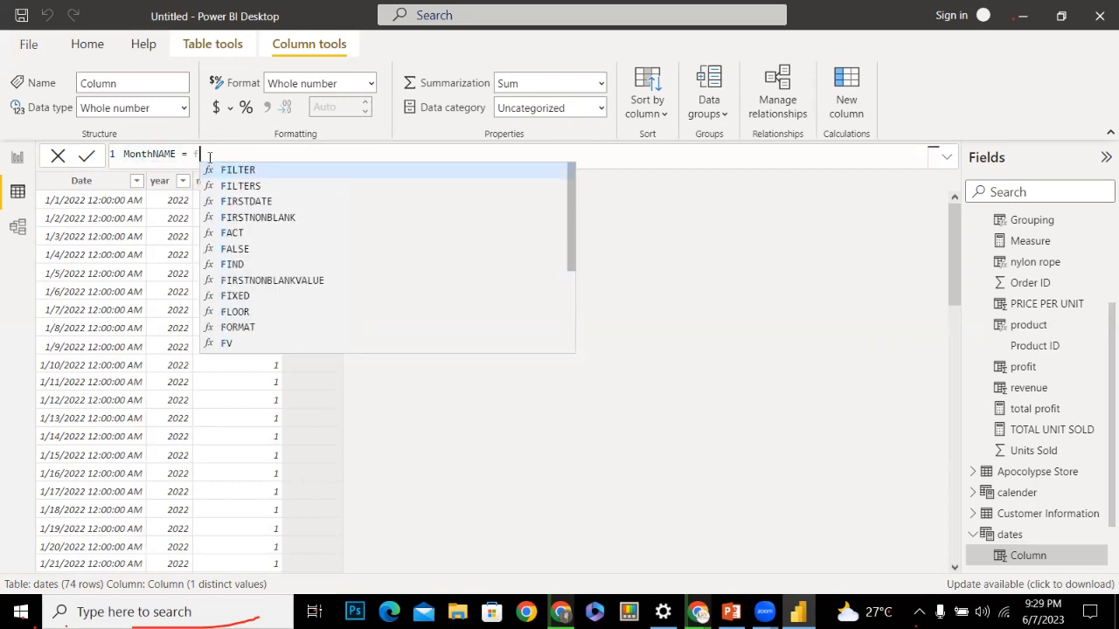
{"action": "type", "text": "or"}
{"action": "key", "text": "Tab"}
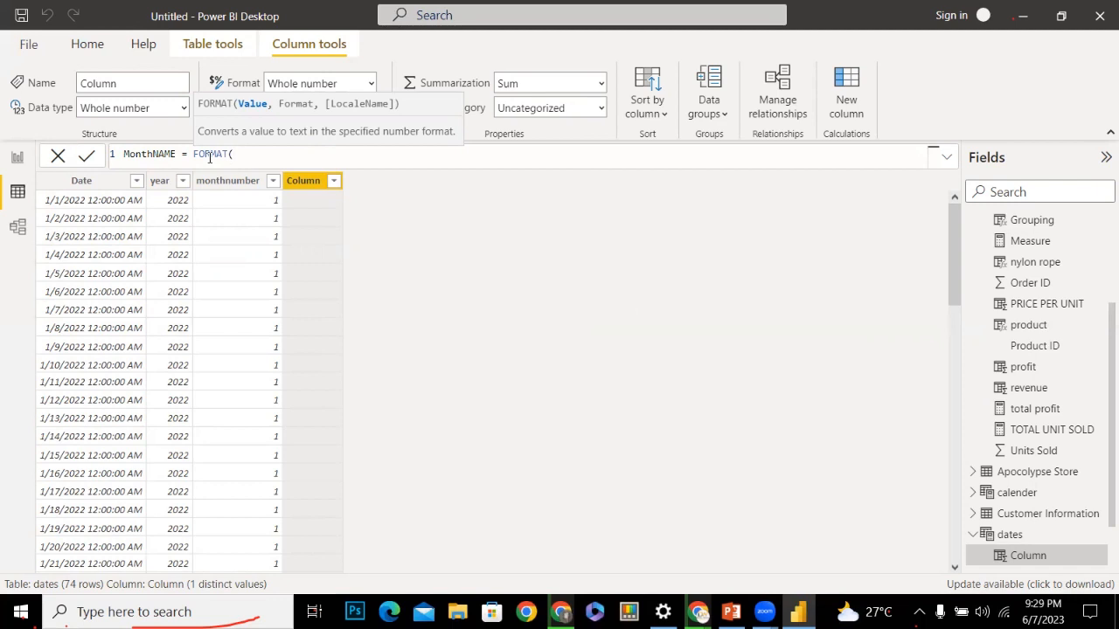
Set dates[Date] as the value argument of the MonthNAME column's FORMAT function
{"action": "type", "text": "dat"}
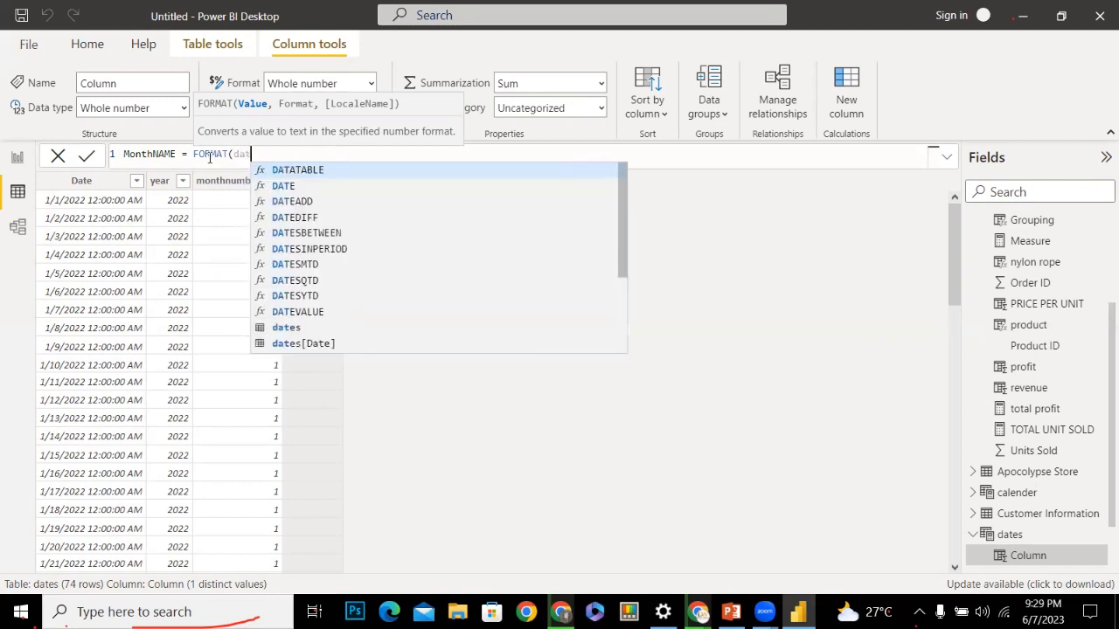
{"action": "key", "text": "Down"}
{"action": "key", "text": "Down"}
{"action": "key", "text": "Down"}
{"action": "key", "text": "Down"}
{"action": "key", "text": "Down"}
{"action": "key", "text": "Down"}
{"action": "key", "text": "Down"}
{"action": "key", "text": "Down"}
{"action": "key", "text": "Down"}
{"action": "key", "text": "Down"}
{"action": "key", "text": "Down"}
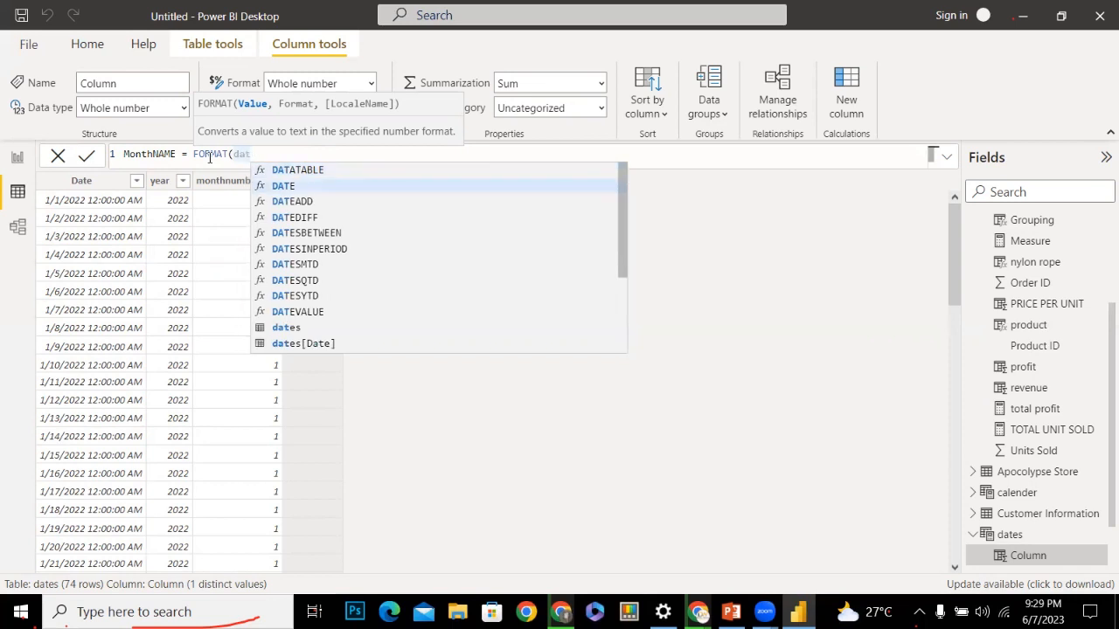
{"action": "key", "text": "Tab"}
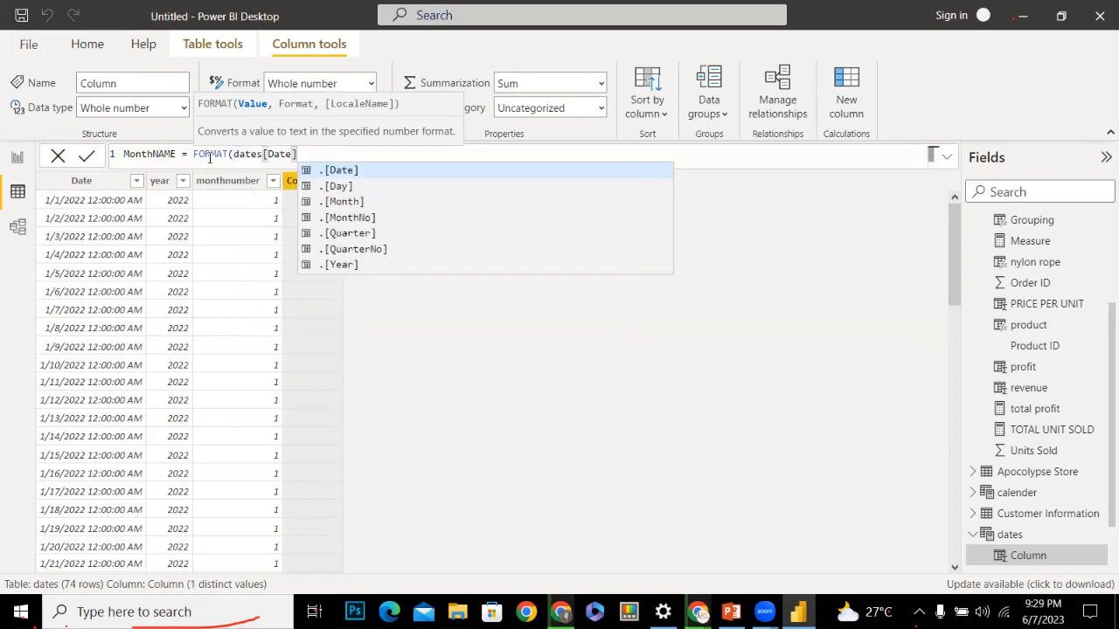
{"action": "type", "text": ","}
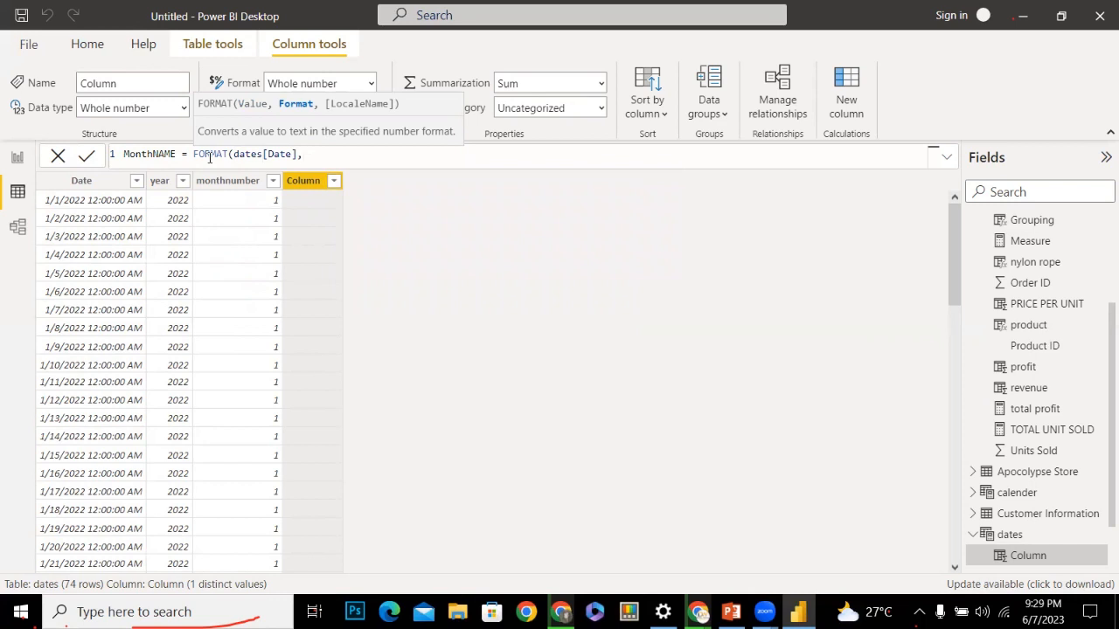
Give "MMMM" as the format argument, commit the MonthNAME column and check its values through the last rows
{"action": "type", "text": "\"\""}
{"action": "type", "text": "MMM"}
{"action": "type", "text": "M"}
{"action": "type", "text": ")"}
{"action": "key", "text": "BackSpace"}
{"action": "type", "text": "\")"}
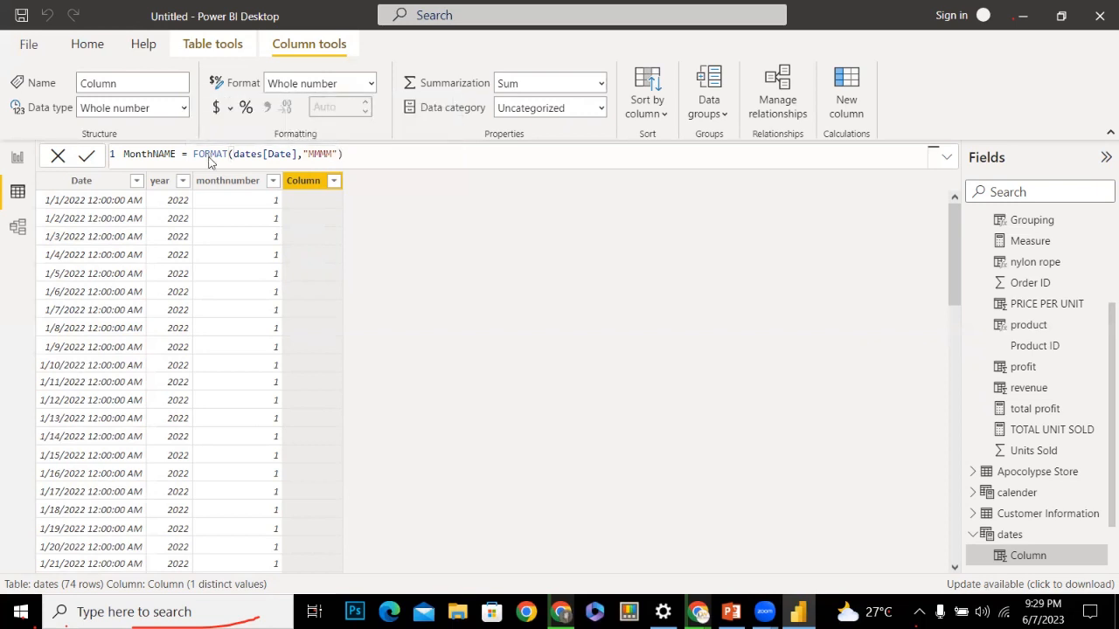
{"action": "key", "text": "Return"}
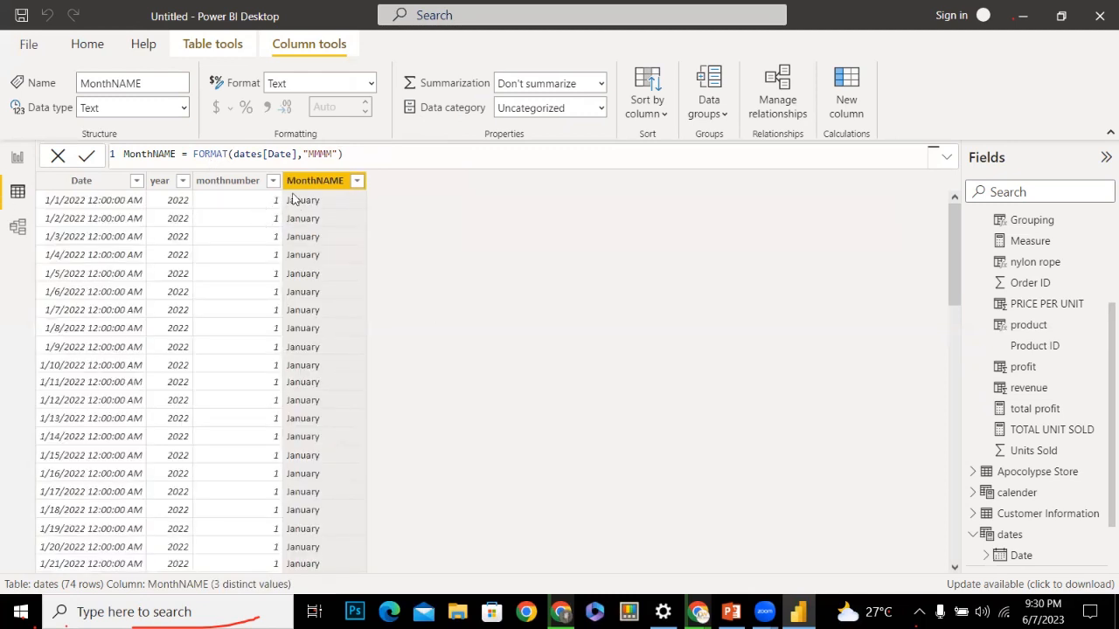
{"action": "left_click_drag", "start_coordinate": [953, 242], "coordinate": [881, 562]}
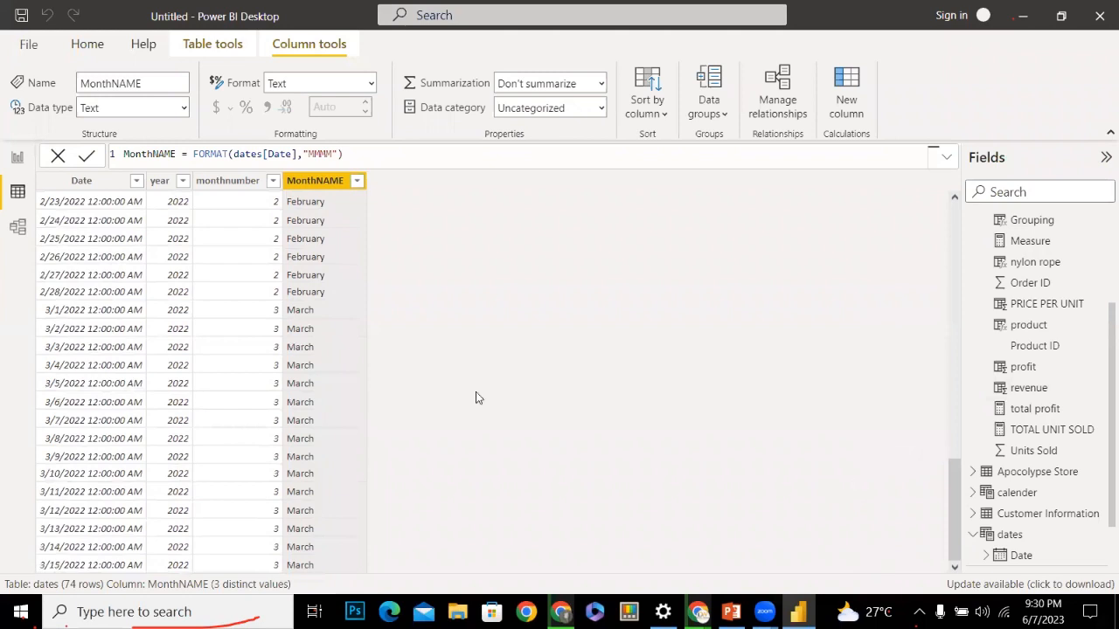
Add a calculated column named daynumber to the dates table and start its formula with the DAY function
{"action": "right_click", "coordinate": [318, 175]}
{"action": "left_click", "coordinate": [737, 326]}
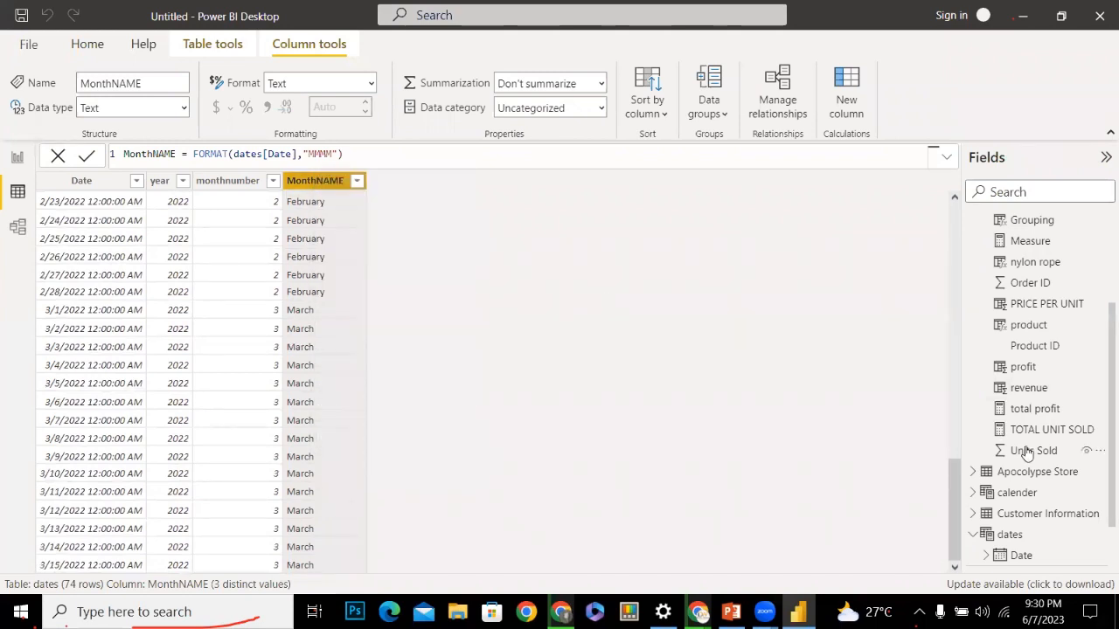
{"action": "right_click", "coordinate": [1010, 536]}
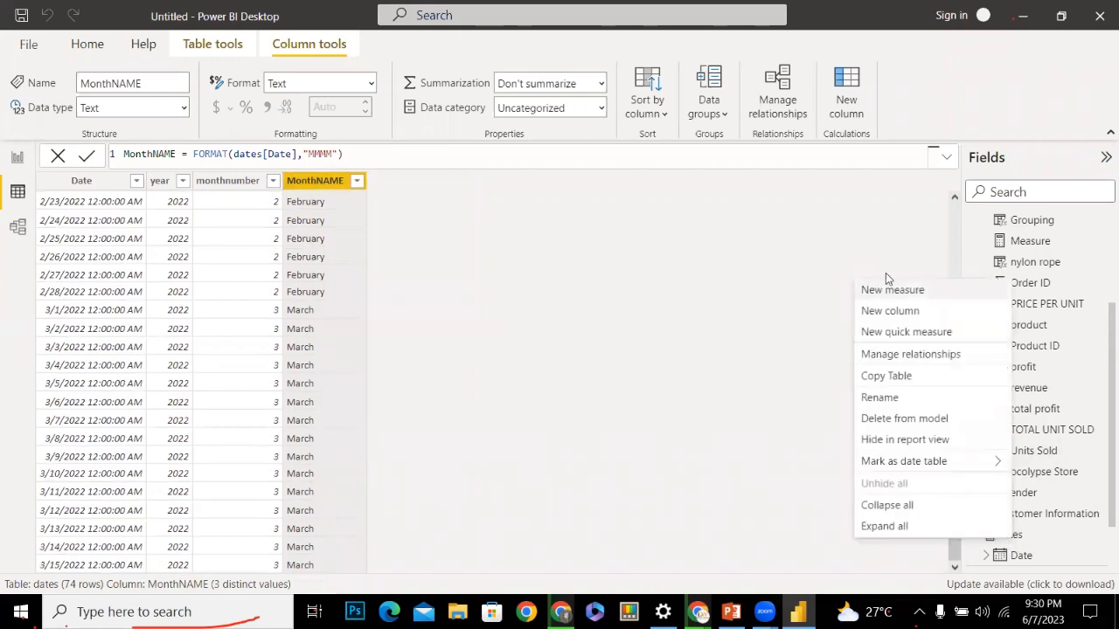
{"action": "left_click", "coordinate": [884, 313]}
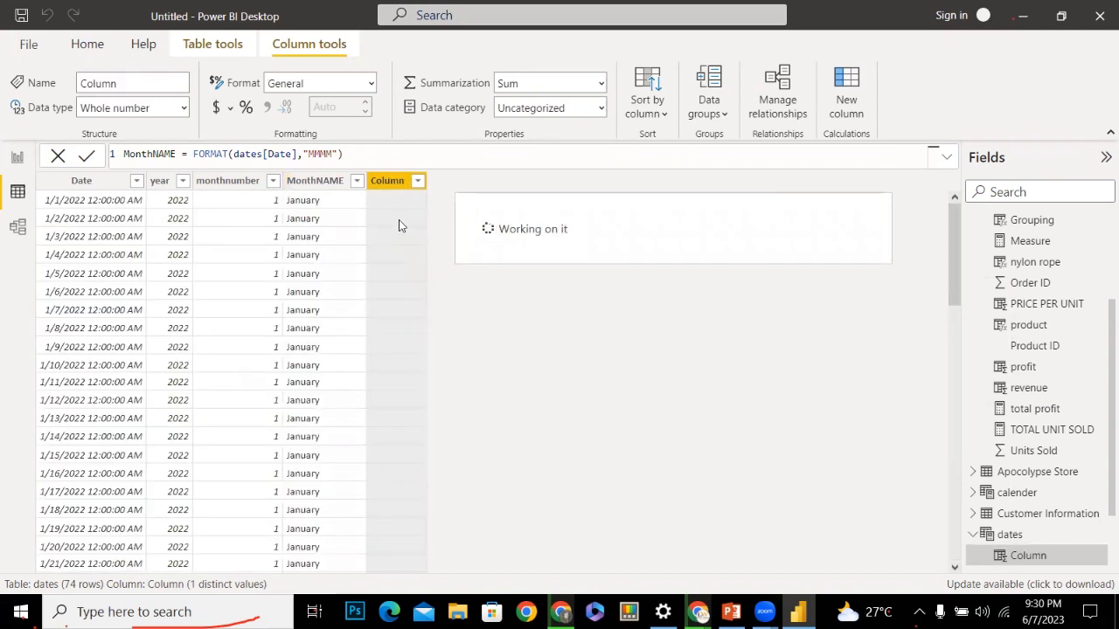
{"action": "double_click", "coordinate": [137, 155]}
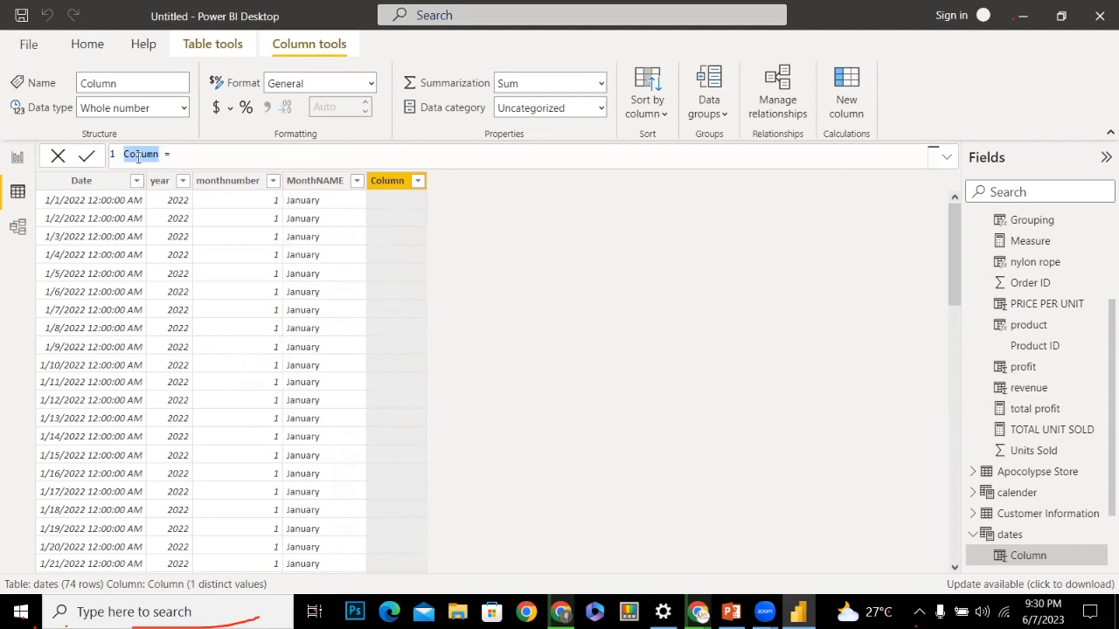
{"action": "type", "text": "datnu"}
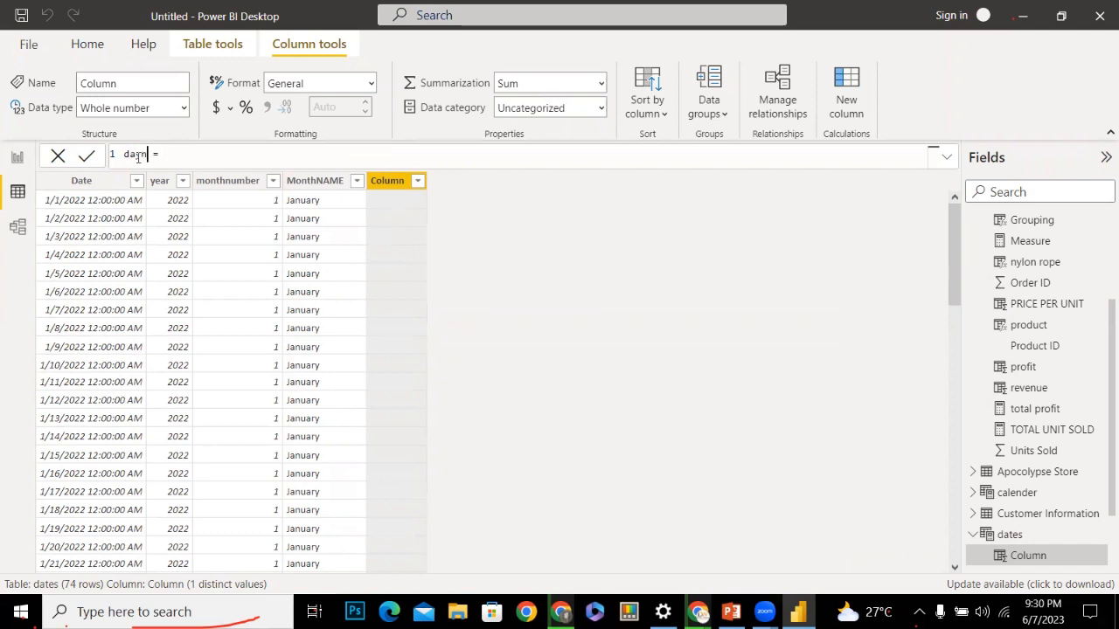
{"action": "type", "text": "mber"}
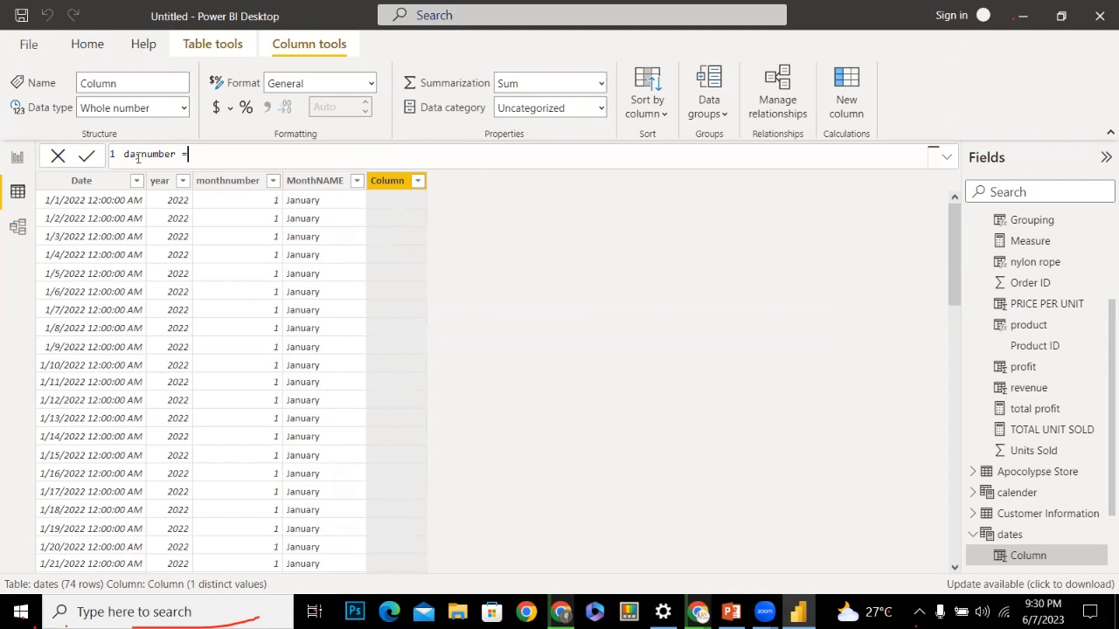
{"action": "type", "text": " = day"}
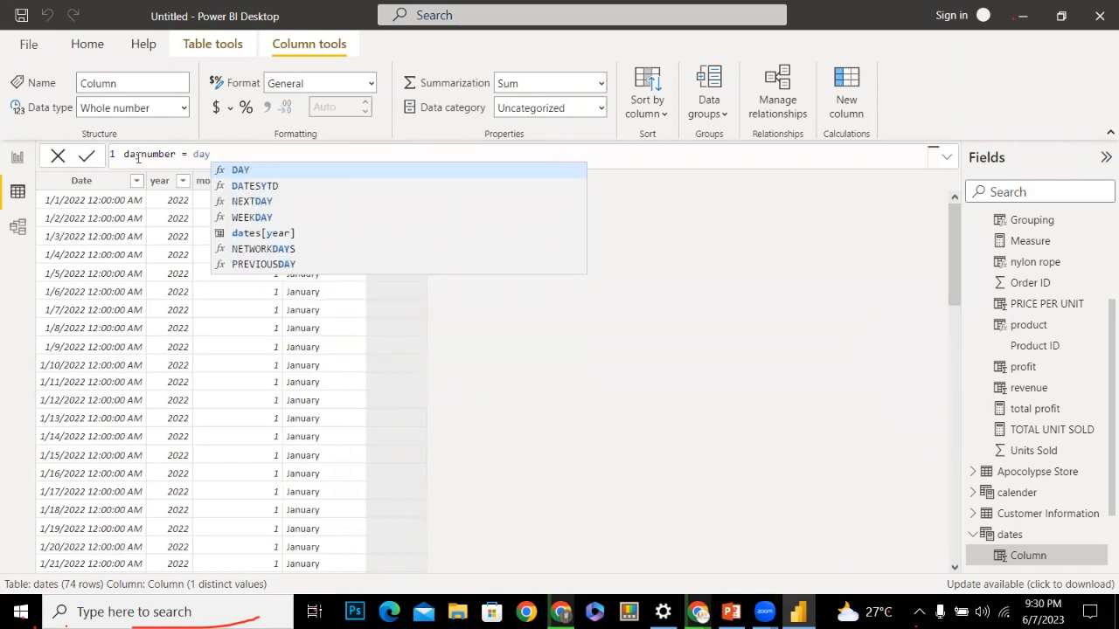
{"action": "key", "text": "Tab"}
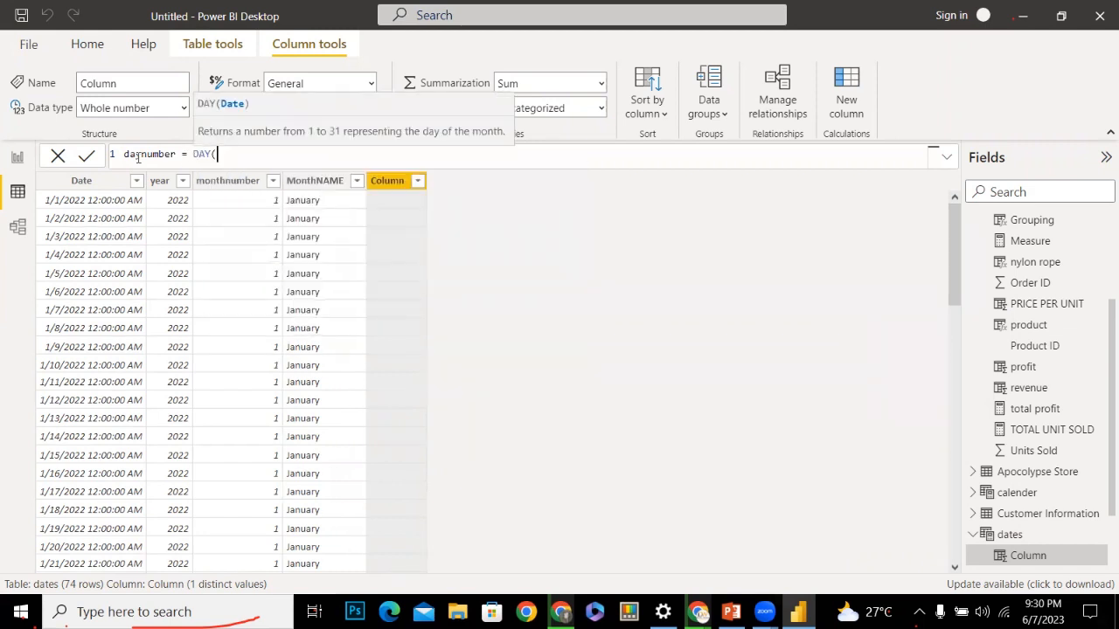
Use dates[Date] as the DAY argument, commit the daynumber column and check its values down the rows
{"action": "type", "text": "dat"}
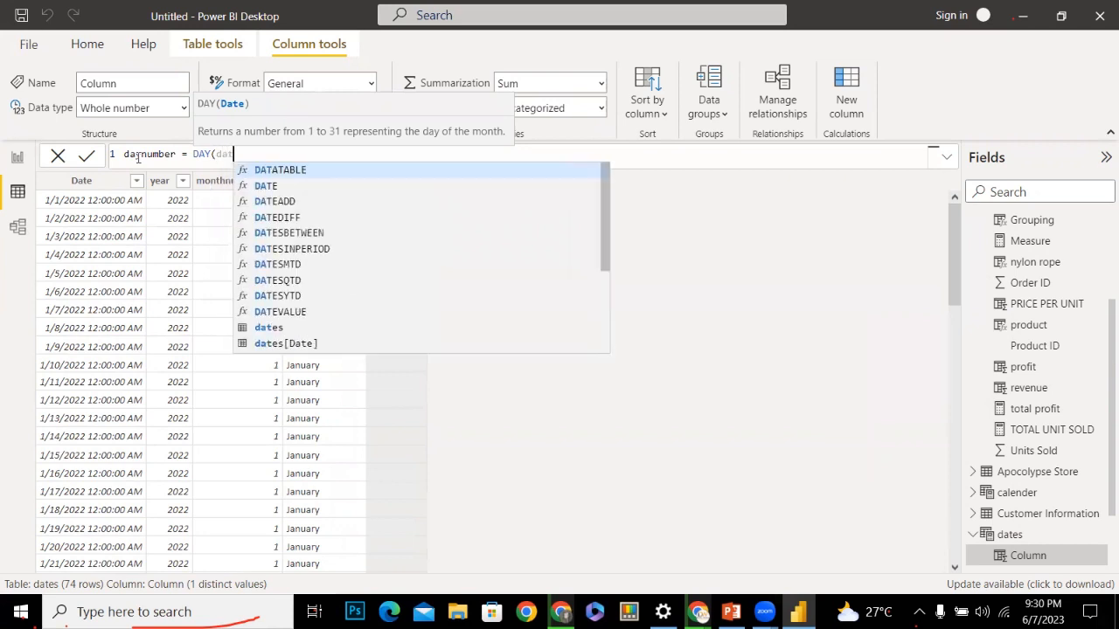
{"action": "key", "text": "Down"}
{"action": "key", "text": "Down"}
{"action": "key", "text": "Down"}
{"action": "key", "text": "Down"}
{"action": "key", "text": "Down"}
{"action": "key", "text": "Down"}
{"action": "key", "text": "Down"}
{"action": "key", "text": "Down"}
{"action": "key", "text": "Down"}
{"action": "key", "text": "Down"}
{"action": "key", "text": "Down"}
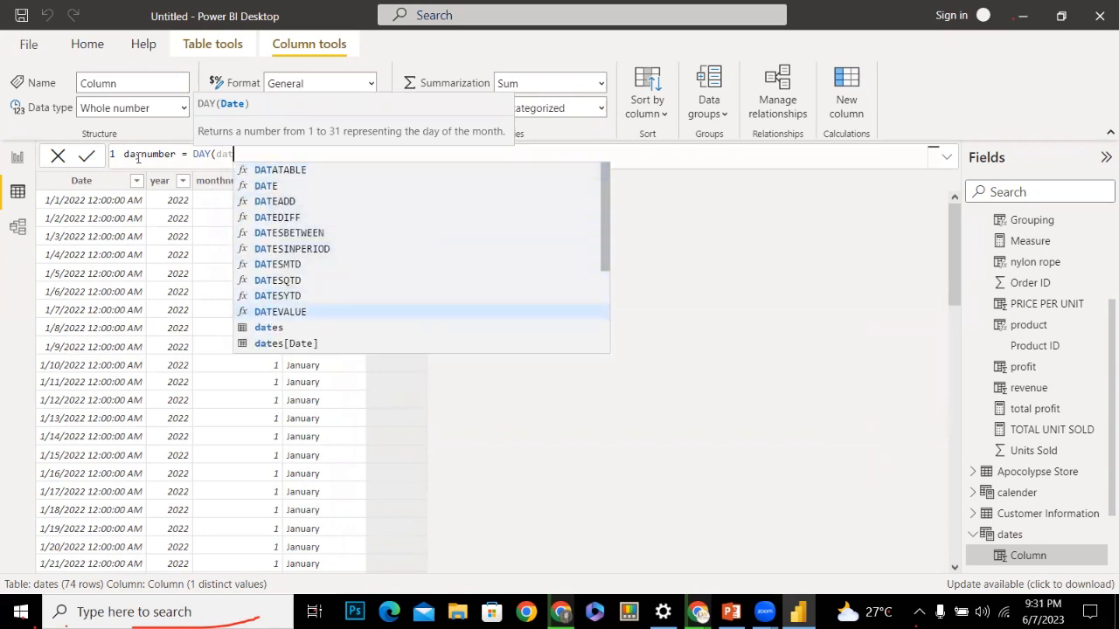
{"action": "key", "text": "Tab"}
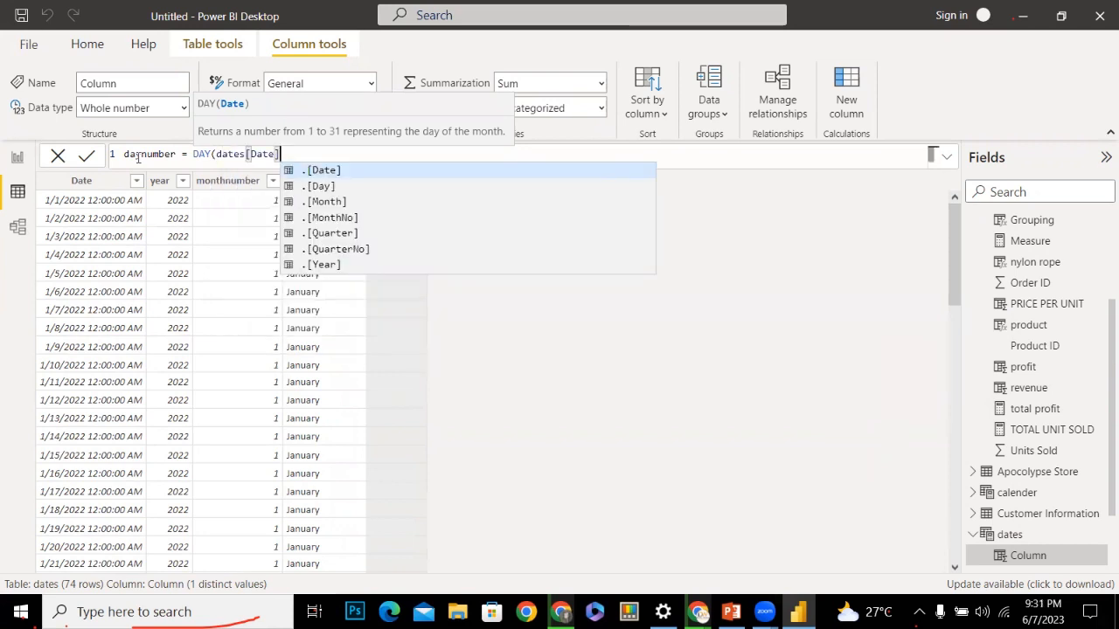
{"action": "type", "text": ")"}
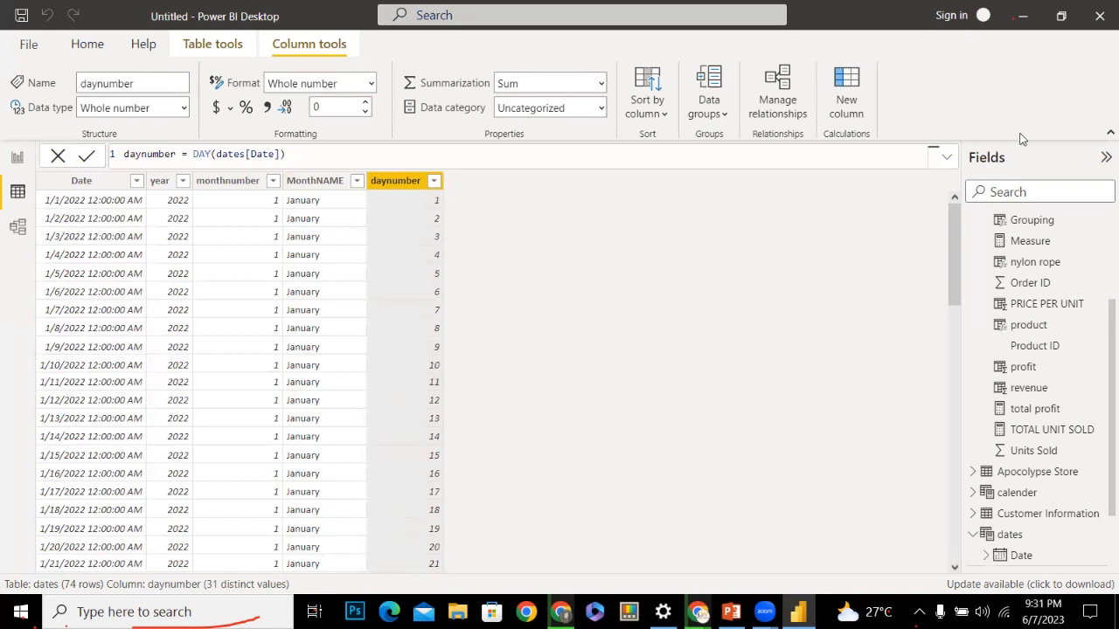
{"action": "left_click_drag", "start_coordinate": [954, 252], "coordinate": [966, 196]}
Add a calculated column named DayNAME to the dates table and start its formula with the FORMAT function
{"action": "right_click", "coordinate": [1005, 534]}
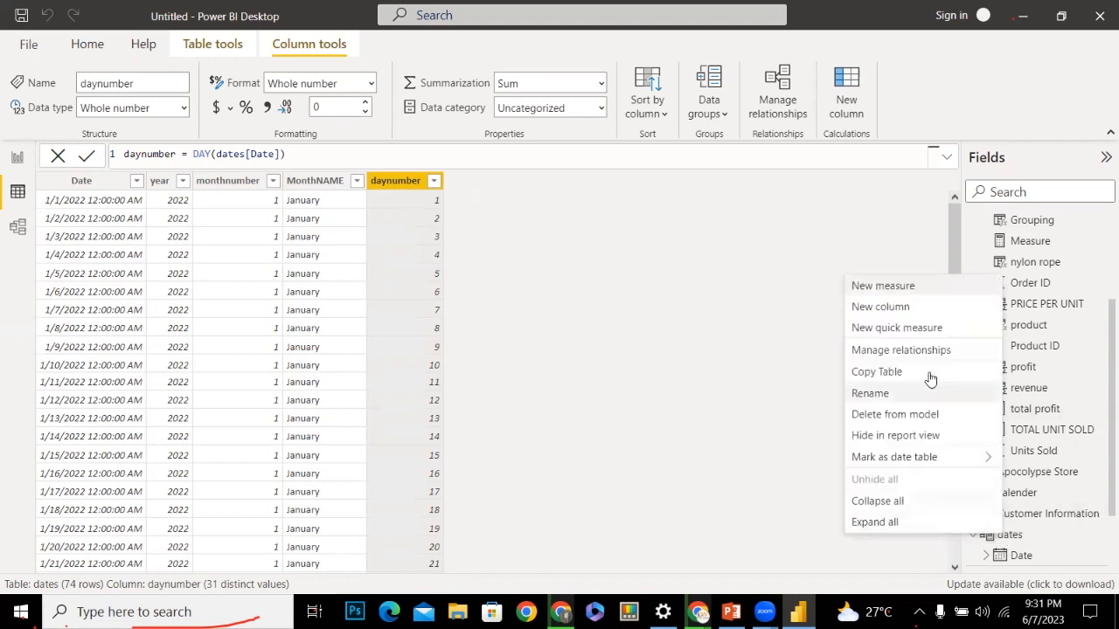
{"action": "left_click", "coordinate": [895, 308]}
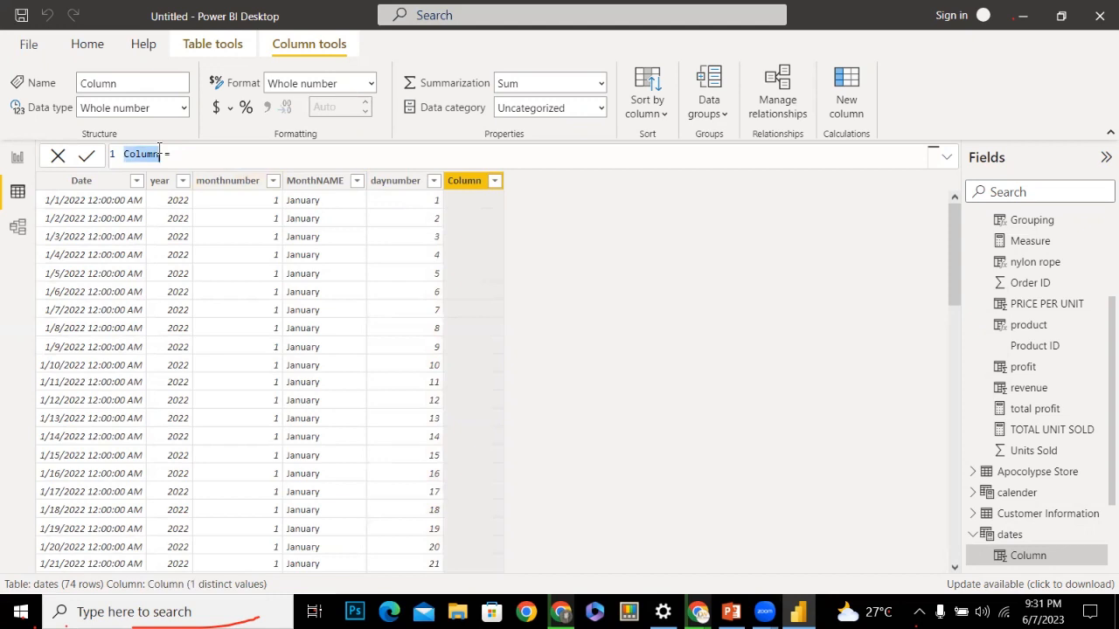
{"action": "type", "text": "da"}
{"action": "key", "text": "BackSpace"}
{"action": "key", "text": "BackSpace"}
{"action": "type", "text": "DA"}
{"action": "key", "text": "BackSpace"}
{"action": "type", "text": "ayNAME"}
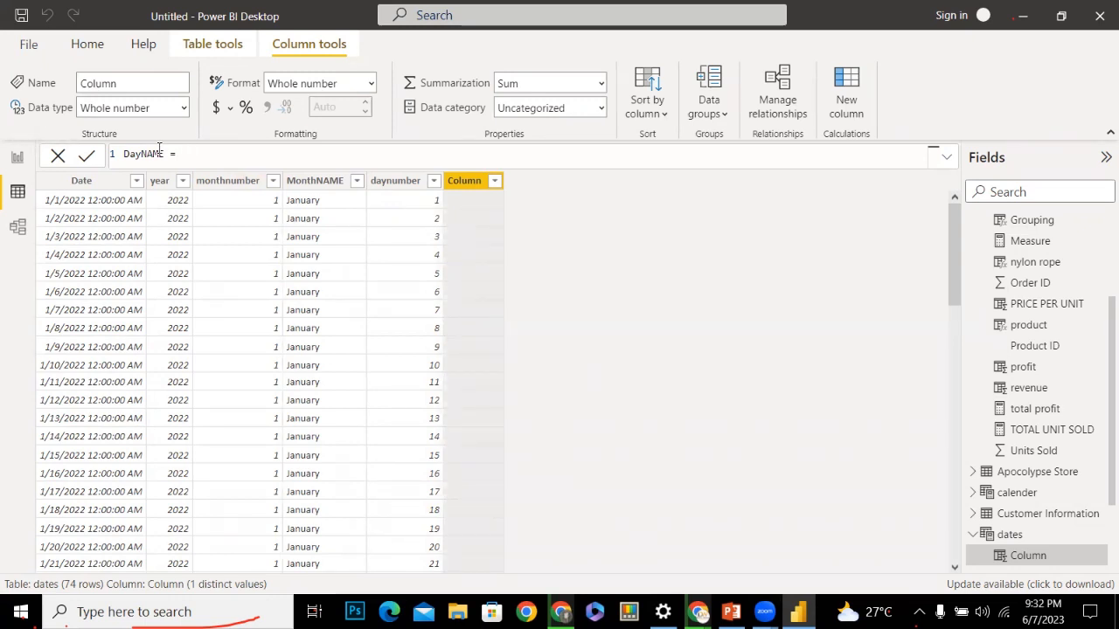
{"action": "type", "text": "form"}
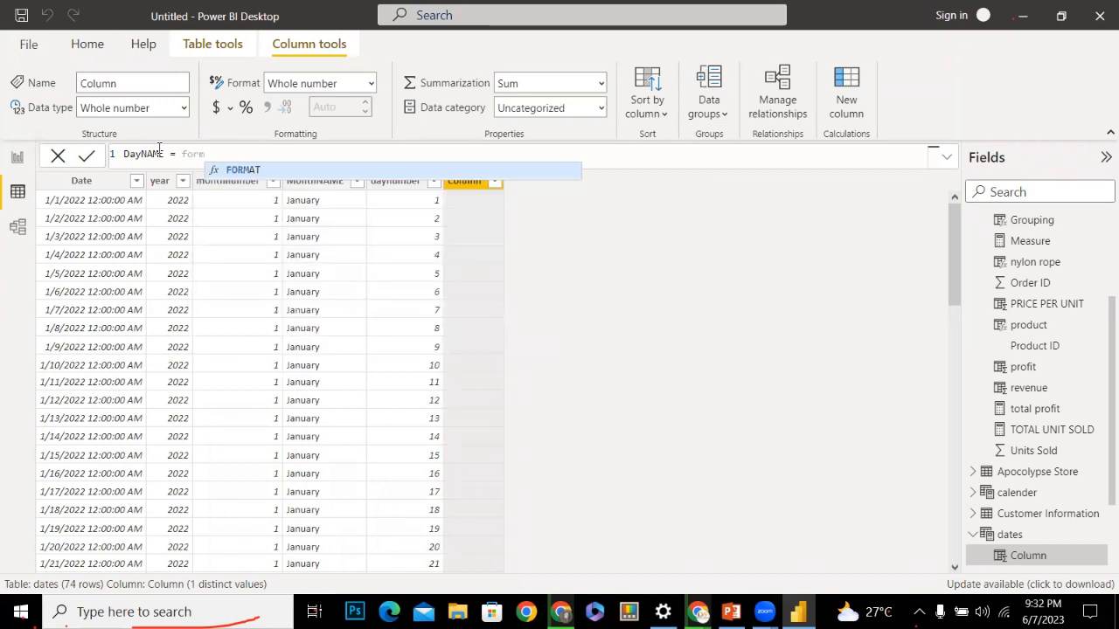
{"action": "key", "text": "Tab"}
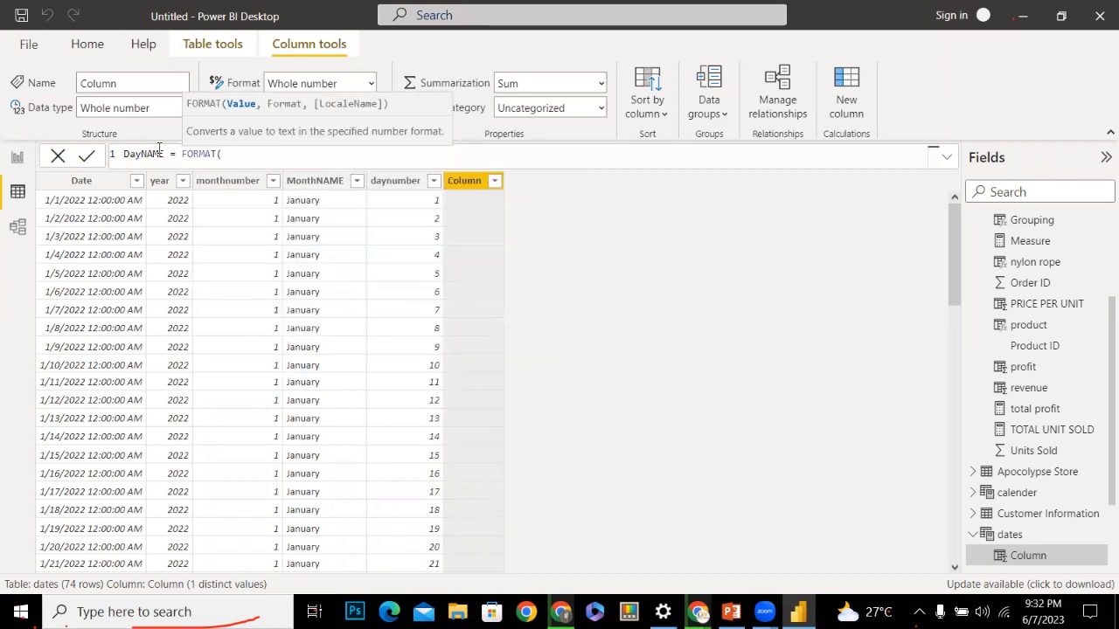
Set dates[Date] as the value argument of the DayNAME column's FORMAT function
{"action": "type", "text": "dat"}
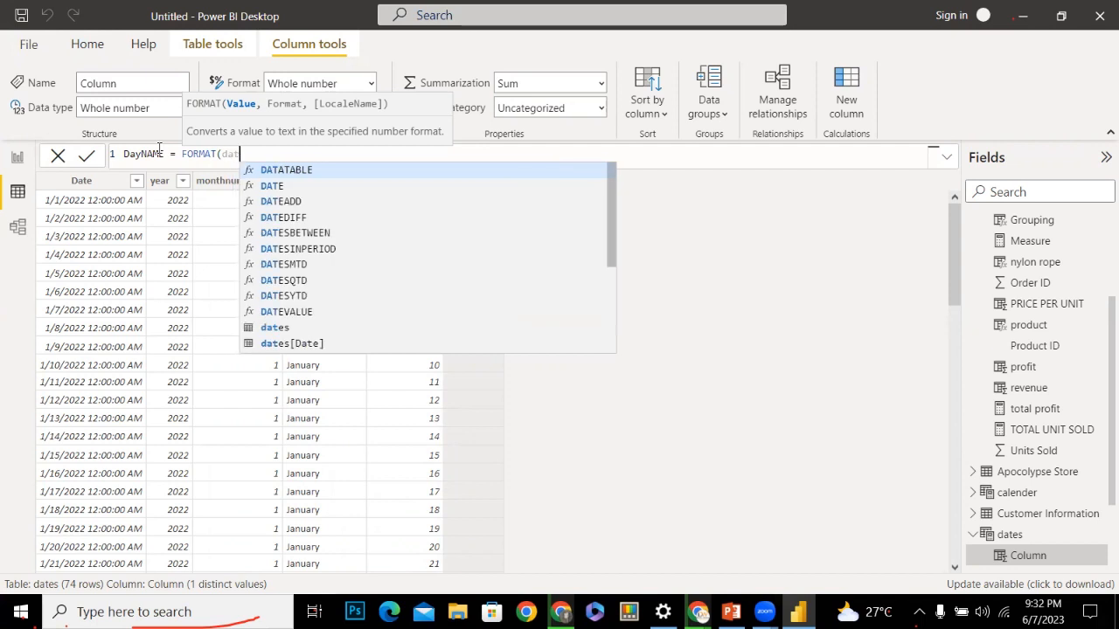
{"action": "key", "text": "Down"}
{"action": "key", "text": "Down"}
{"action": "key", "text": "Down"}
{"action": "key", "text": "Down"}
{"action": "key", "text": "Down"}
{"action": "key", "text": "Down"}
{"action": "key", "text": "Down"}
{"action": "key", "text": "Down"}
{"action": "key", "text": "Down"}
{"action": "key", "text": "Down"}
{"action": "key", "text": "Down"}
{"action": "key", "text": "Down"}
{"action": "key", "text": "Down"}
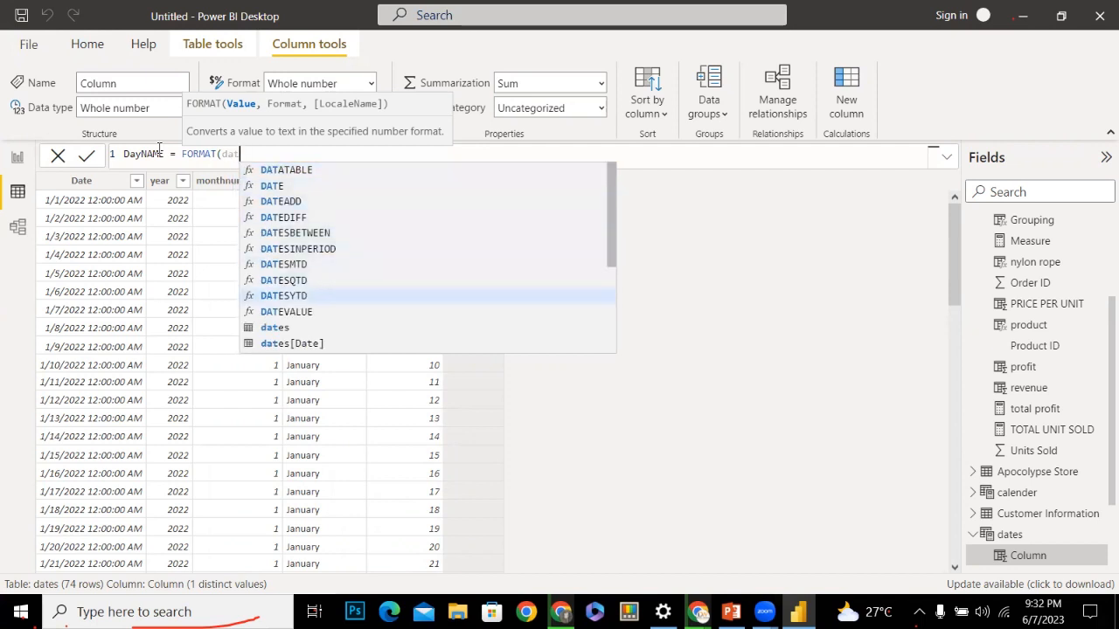
{"action": "key", "text": "Up"}
{"action": "key", "text": "Up"}
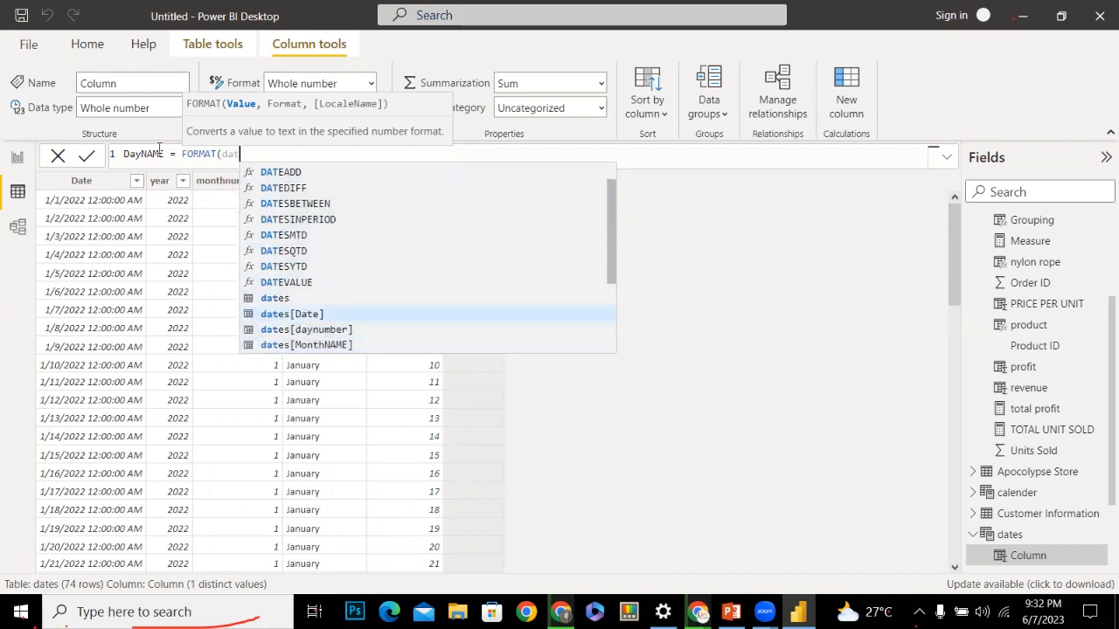
{"action": "key", "text": "Tab"}
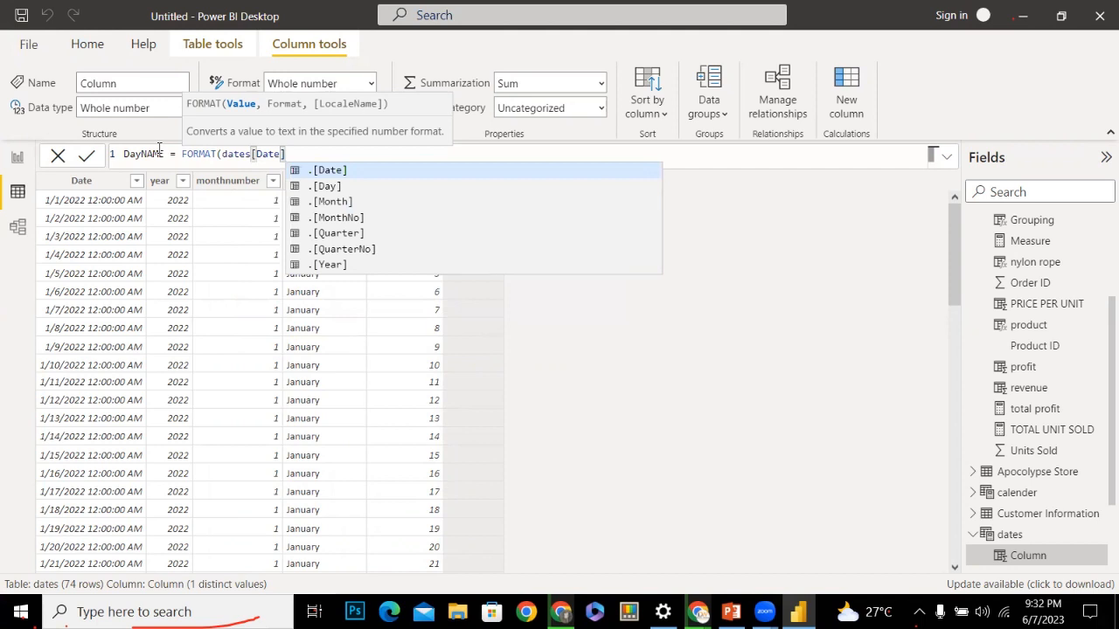
{"action": "type", "text": ","}
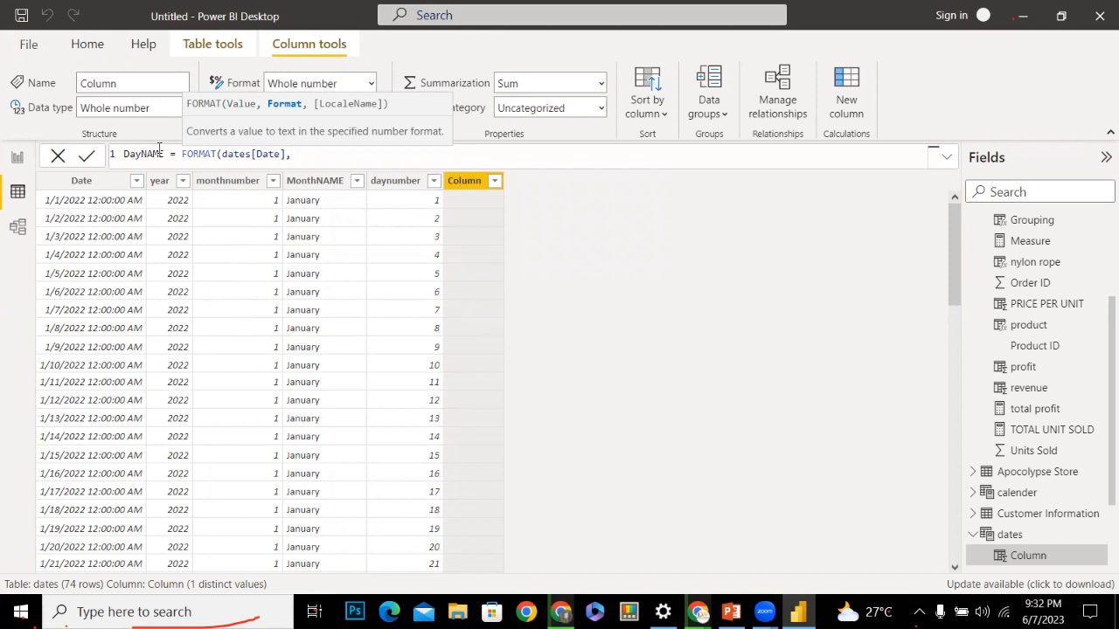
Give "DDD" as the format argument, close the formula and commit the DayNAME column
{"action": "type", "text": "\"\""}
{"action": "type", "text": "DDD"}
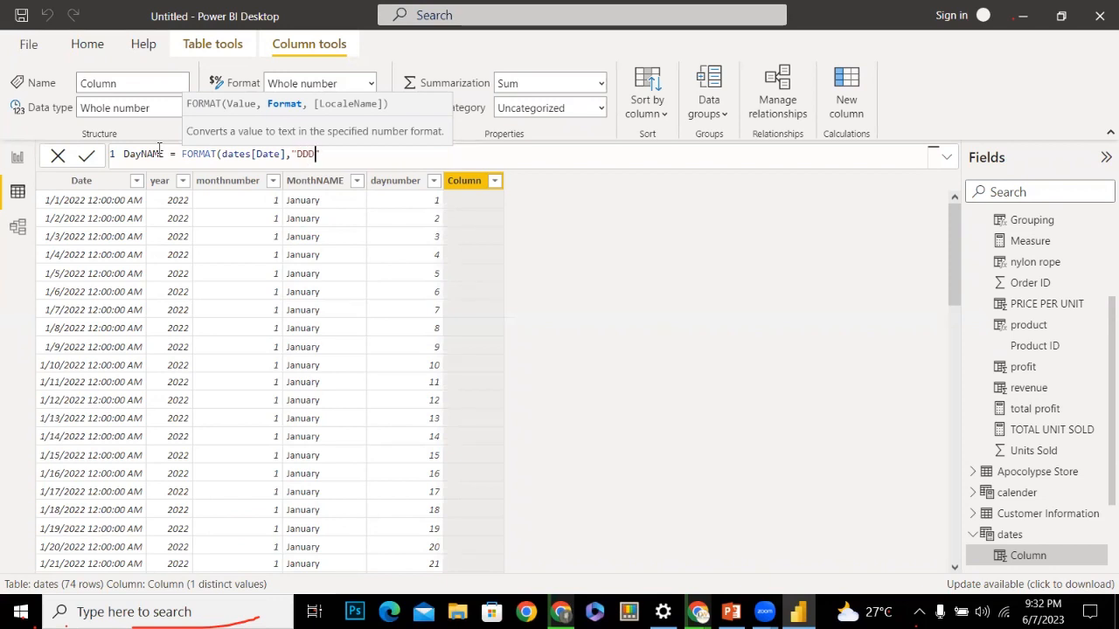
{"action": "type", "text": "\")"}
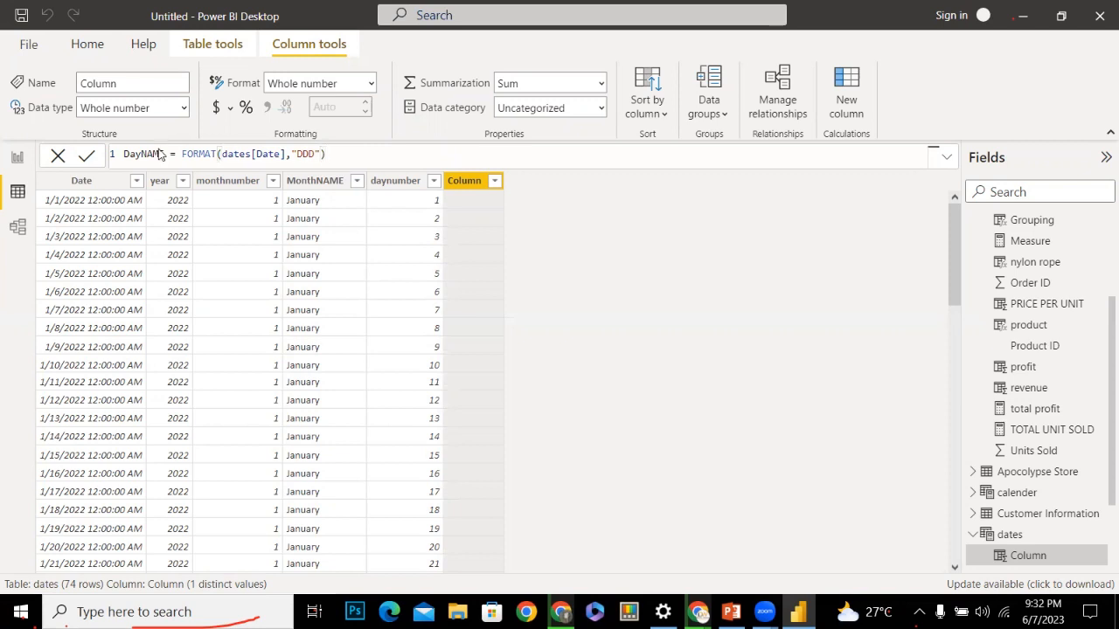
{"action": "key", "text": "Return"}
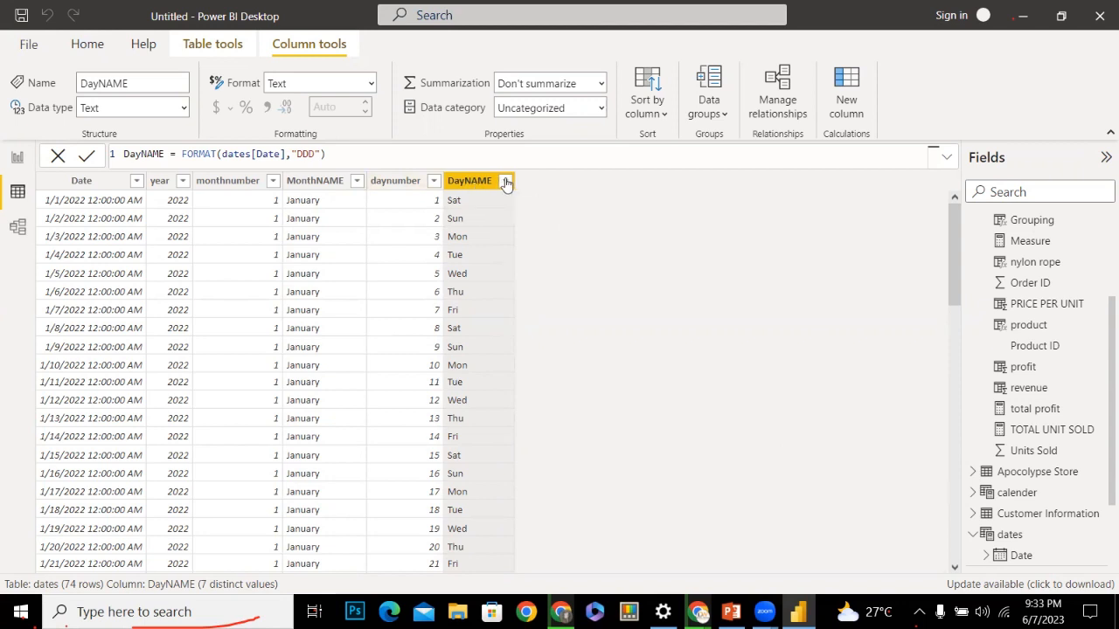
Add a calculated column named QUarterly to the dates table and start its formula with the QUARTER function
{"action": "right_click", "coordinate": [1052, 543]}
{"action": "left_click", "coordinate": [932, 308]}
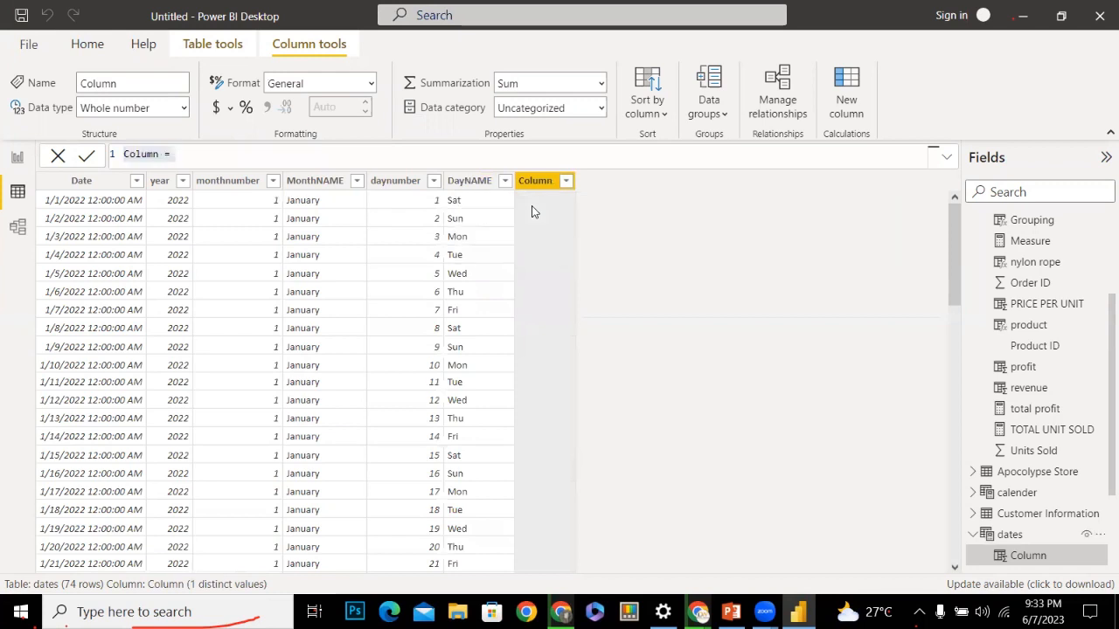
{"action": "double_click", "coordinate": [141, 153]}
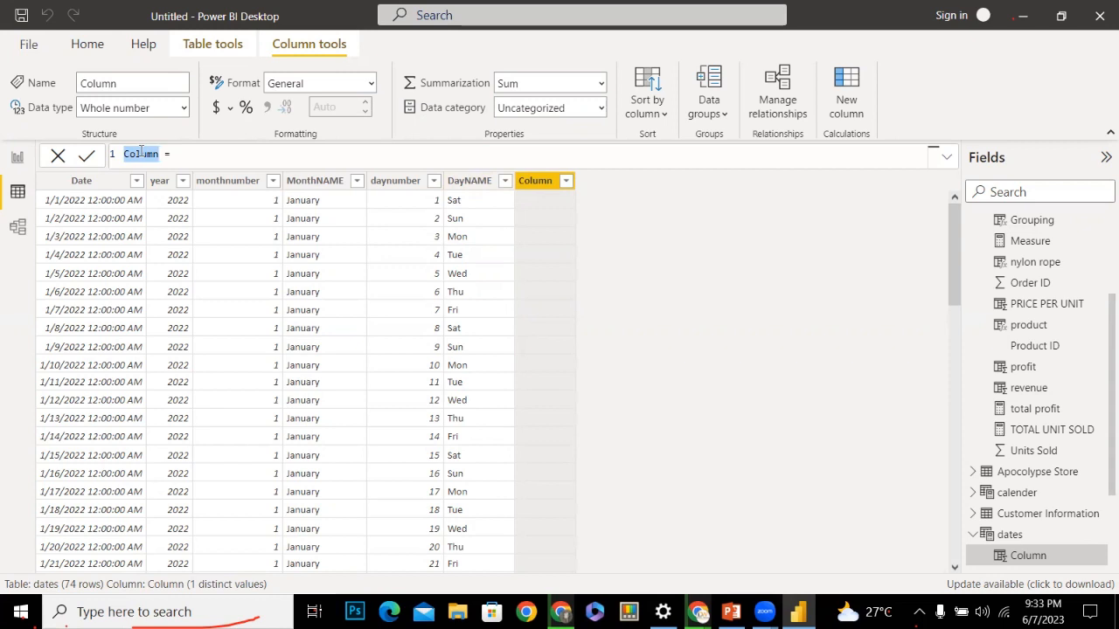
{"action": "type", "text": "QUarterly"}
{"action": "key", "text": "End"}
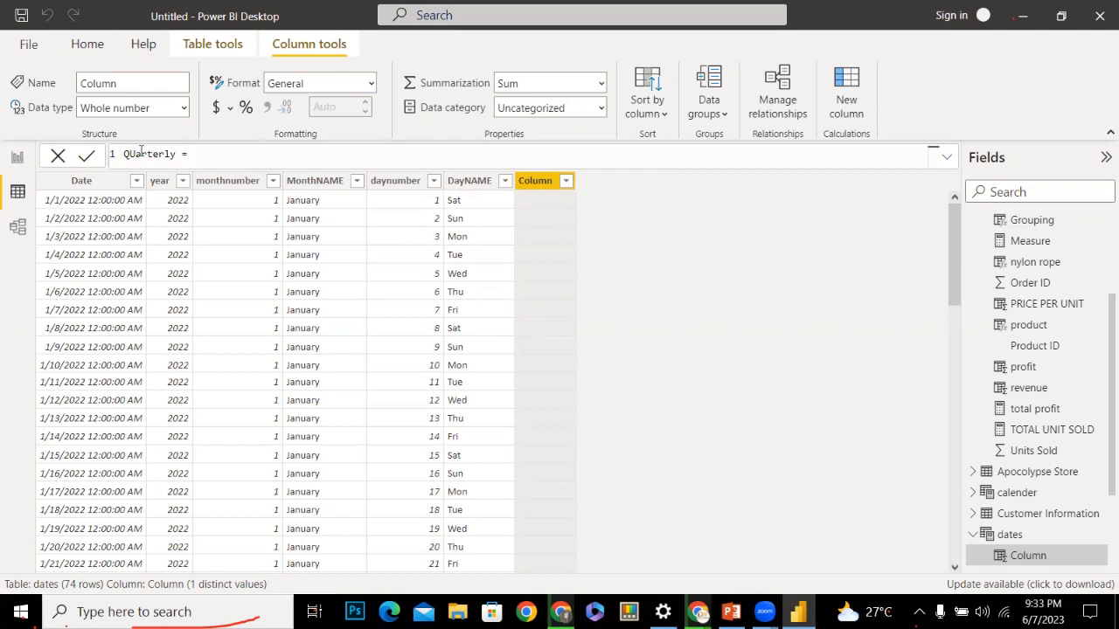
{"action": "type", "text": "Q"}
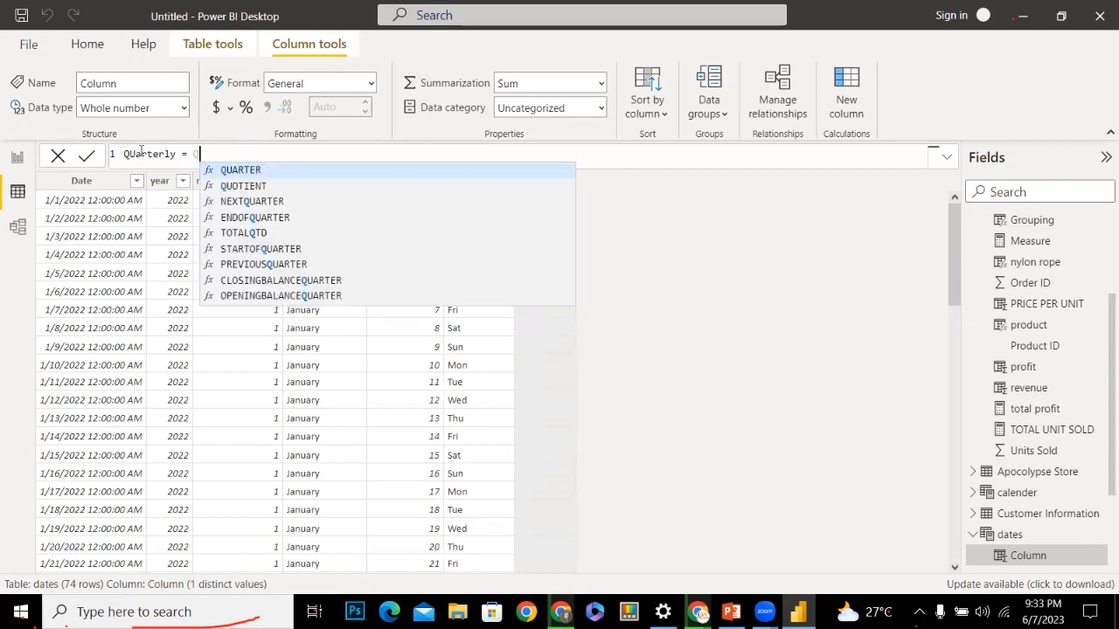
{"action": "key", "text": "Tab"}
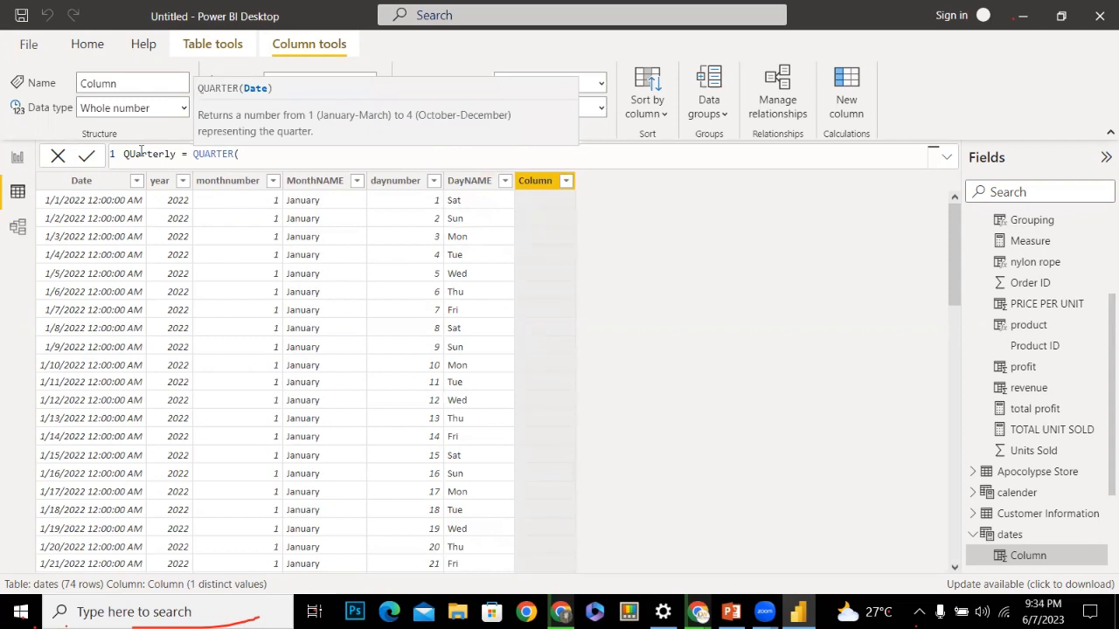
Use dates[Date] as the QUARTER argument and complete the QUarterly column's formula
{"action": "type", "text": "da"}
{"action": "key", "text": "Down"}
{"action": "key", "text": "Down"}
{"action": "key", "text": "Down"}
{"action": "key", "text": "Down"}
{"action": "key", "text": "Down"}
{"action": "key", "text": "Down"}
{"action": "key", "text": "Down"}
{"action": "key", "text": "Down"}
{"action": "key", "text": "Down"}
{"action": "key", "text": "Down"}
{"action": "key", "text": "Down"}
{"action": "key", "text": "Down"}
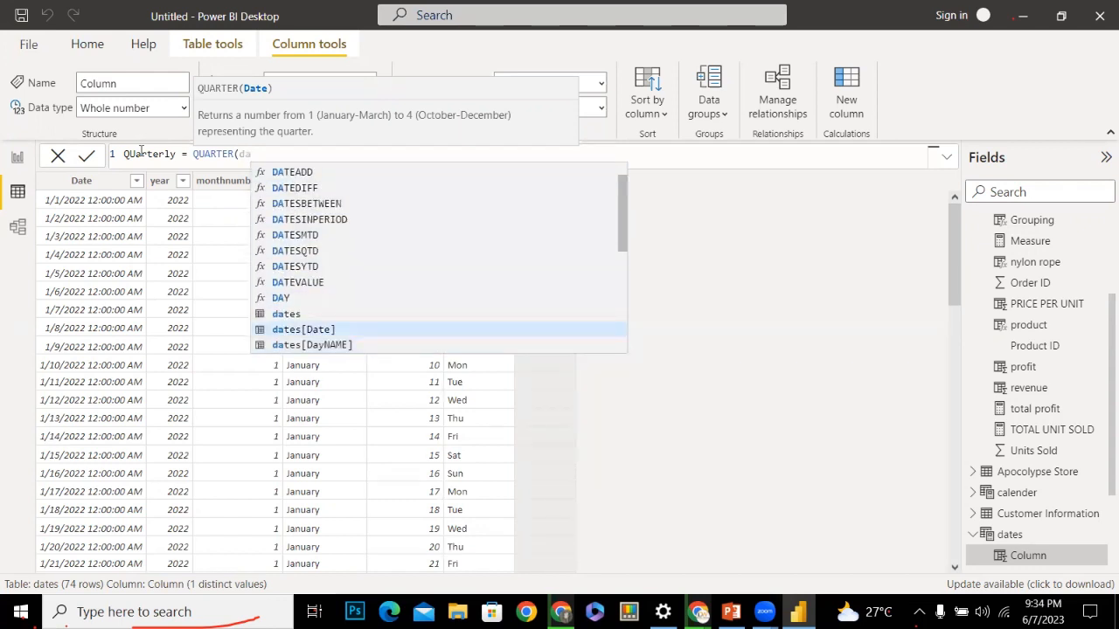
{"action": "key", "text": "Tab"}
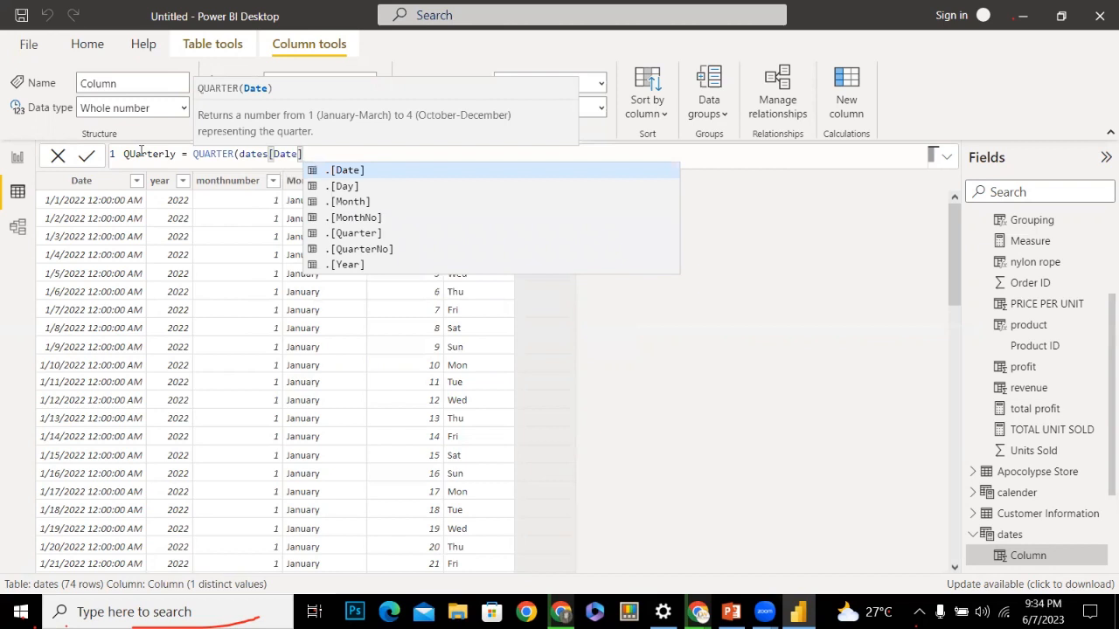
{"action": "type", "text": ")"}
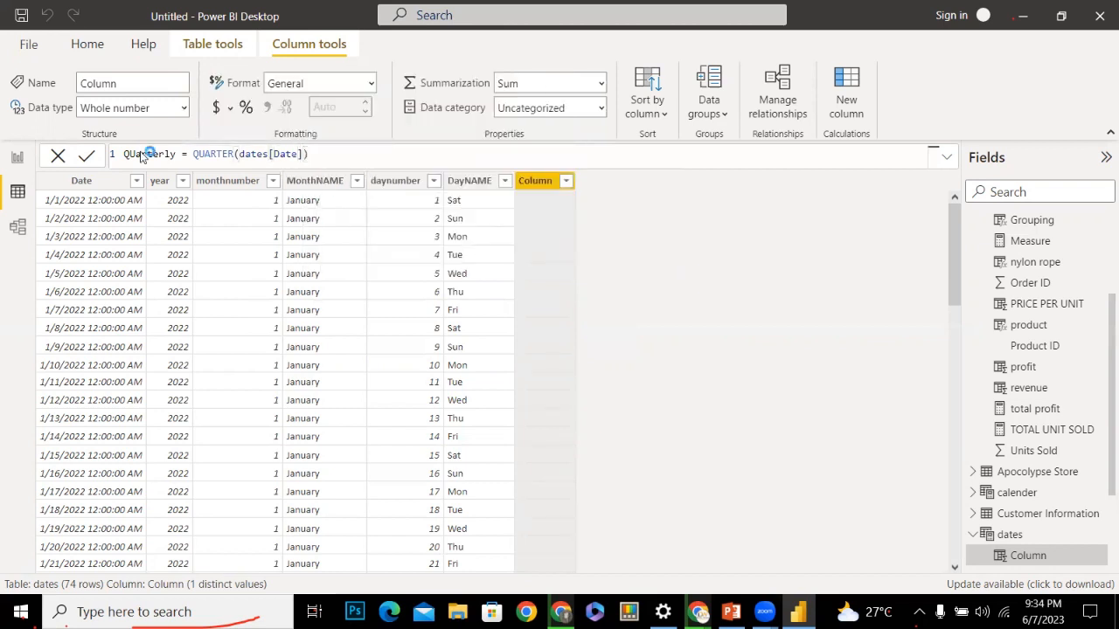